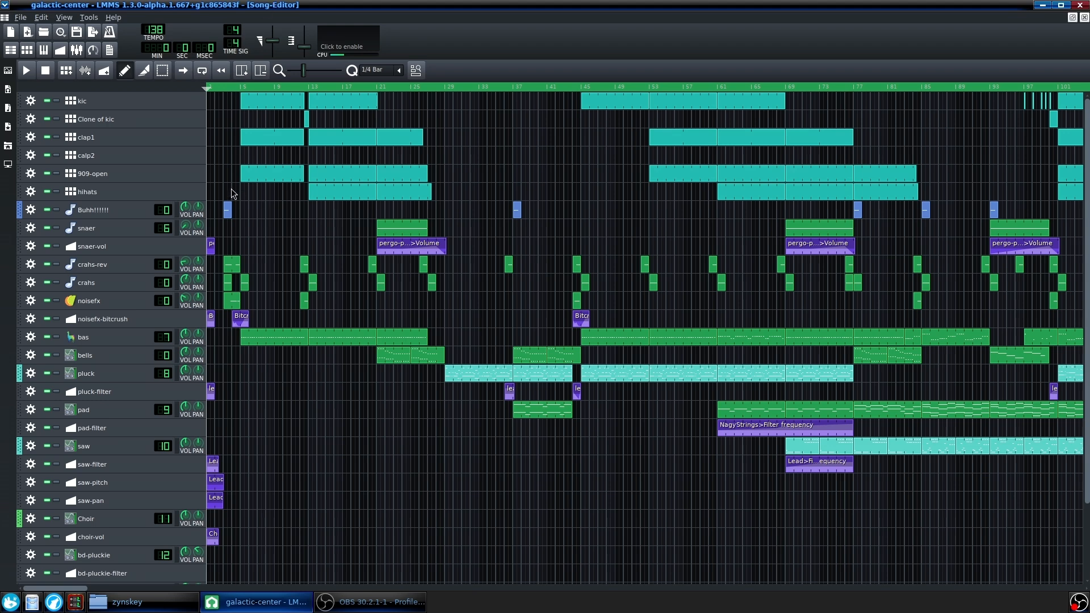
Open the kic pattern in the Pattern Editor and play it back briefly
double_click(281, 101)
left_click_drag(388, 203, 559, 182)
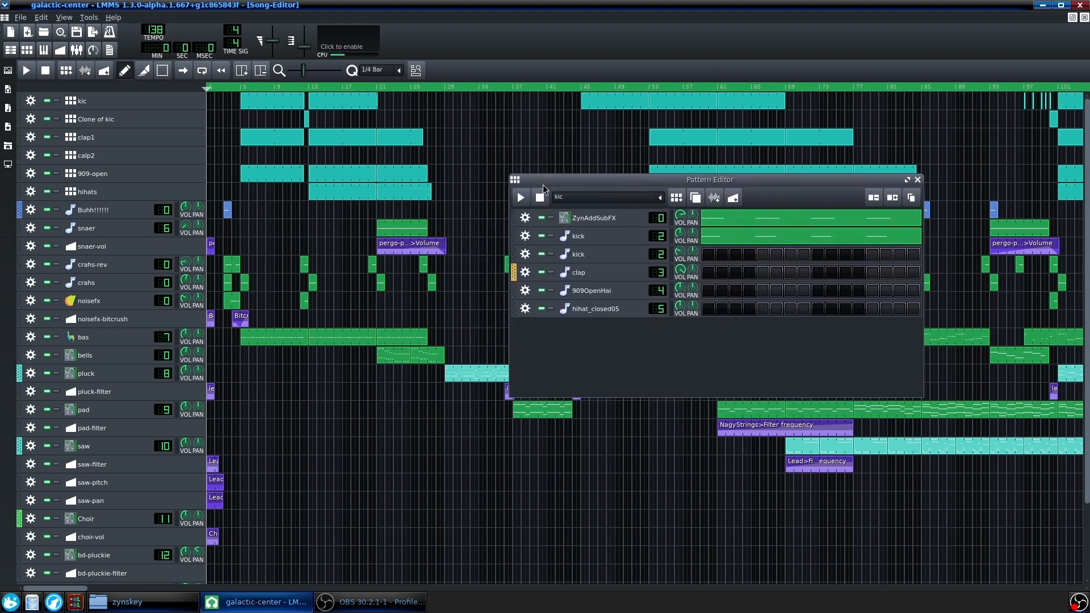
left_click(520, 197)
left_click(540, 197)
Solo the ZynAddSubFX track in the kic pattern, play it, and open its instrument window
left_click(551, 219)
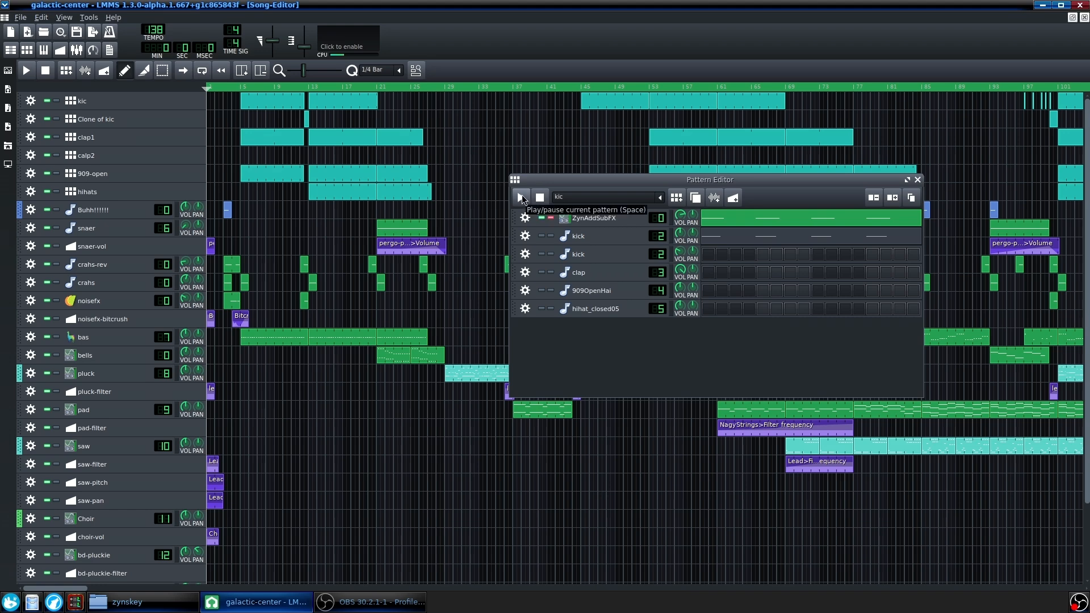
left_click(522, 195)
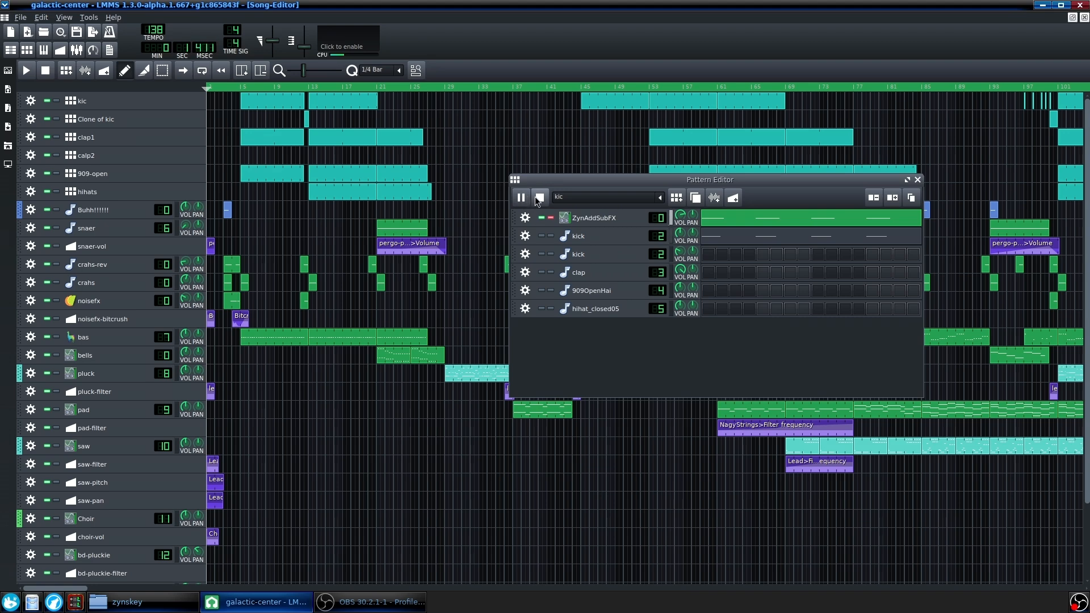
left_click(535, 197)
left_click(589, 220)
mouse_move(1014, 304)
left_mouse_down()
mouse_move(1081, 308)
mouse_move(1031, 311)
left_mouse_up()
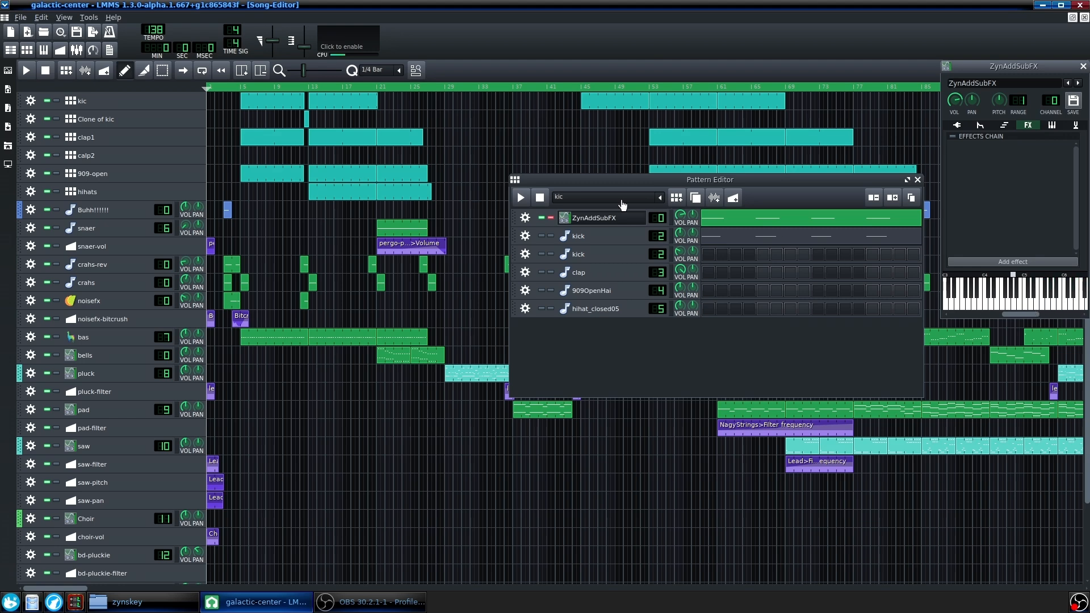
Clear the ZynAddSubFX solo and solo the upper kick track in the kic pattern
left_click(551, 218)
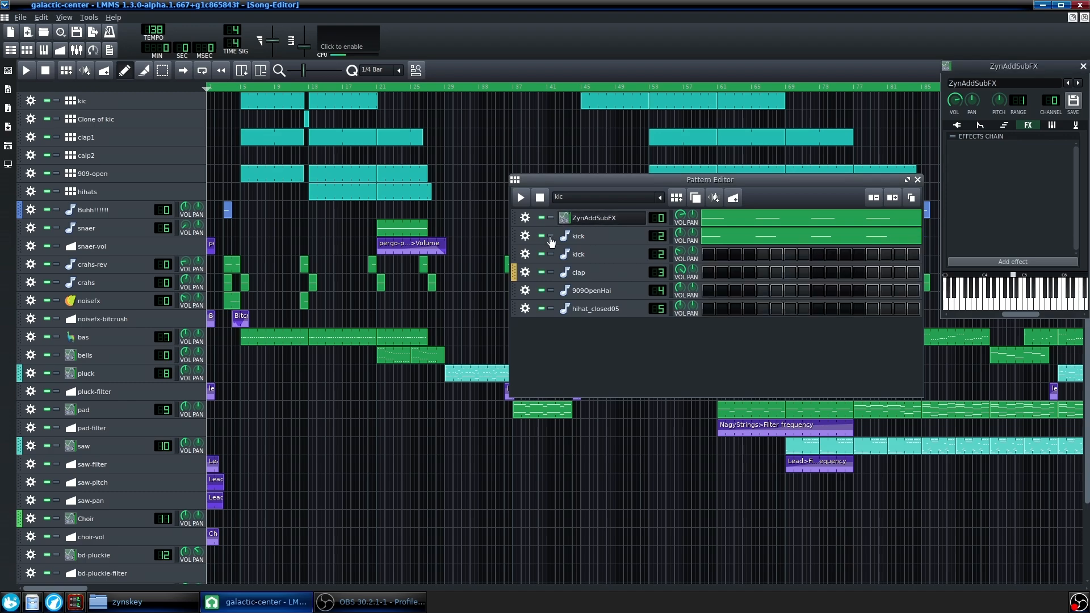
left_click(550, 236)
left_click_drag(598, 186, 560, 184)
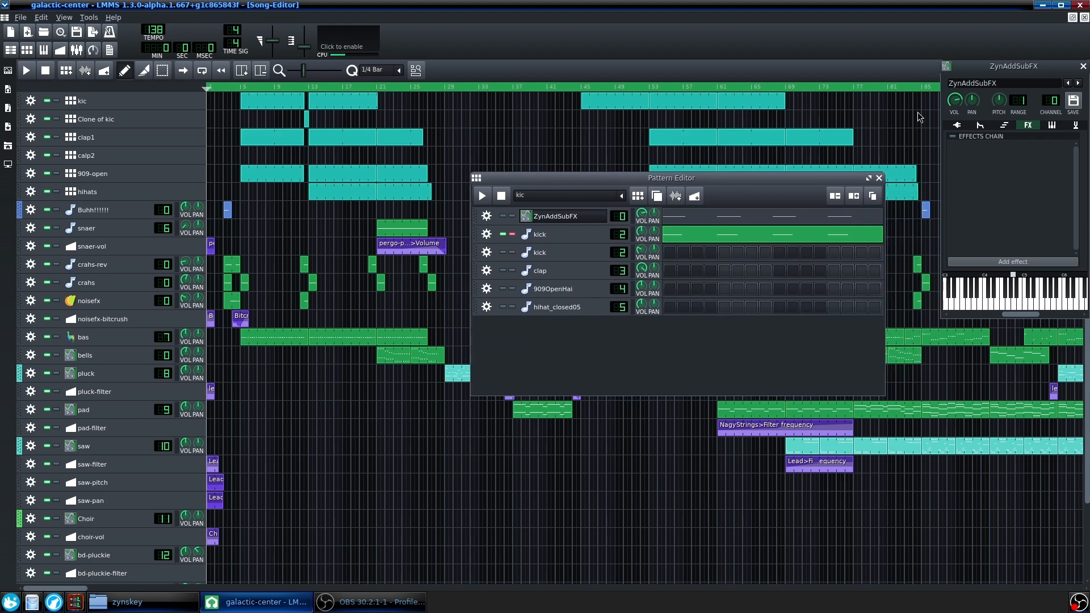
Show the ZynAddSubFX plugin page, and open the upper kick track's instrument window at its effects chain
left_click(958, 126)
left_click_drag(975, 70, 811, 128)
left_click_drag(625, 179, 490, 190)
left_click(397, 244)
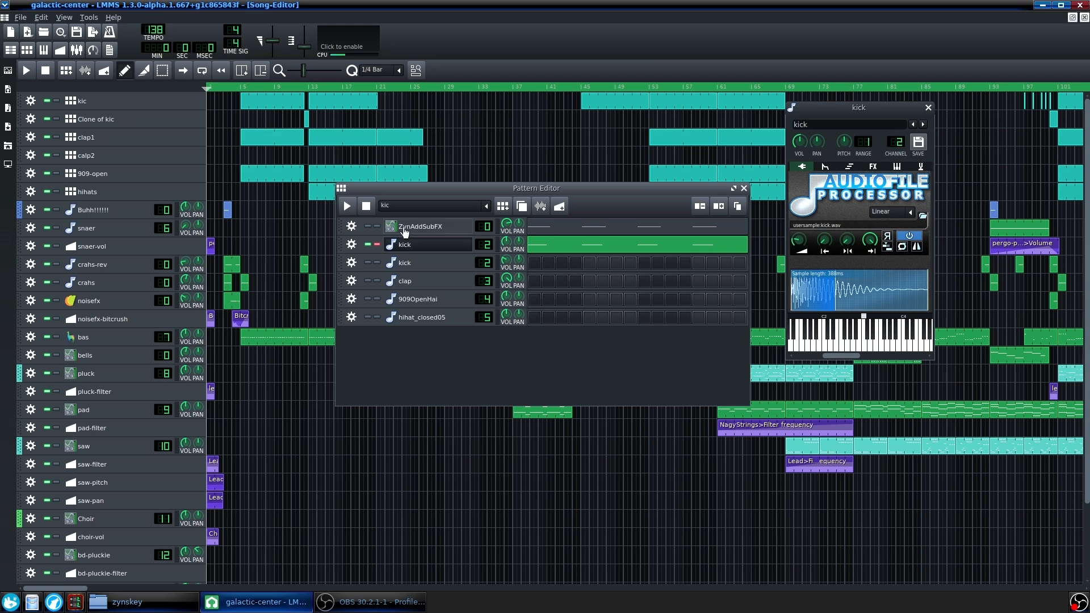
left_click(873, 166)
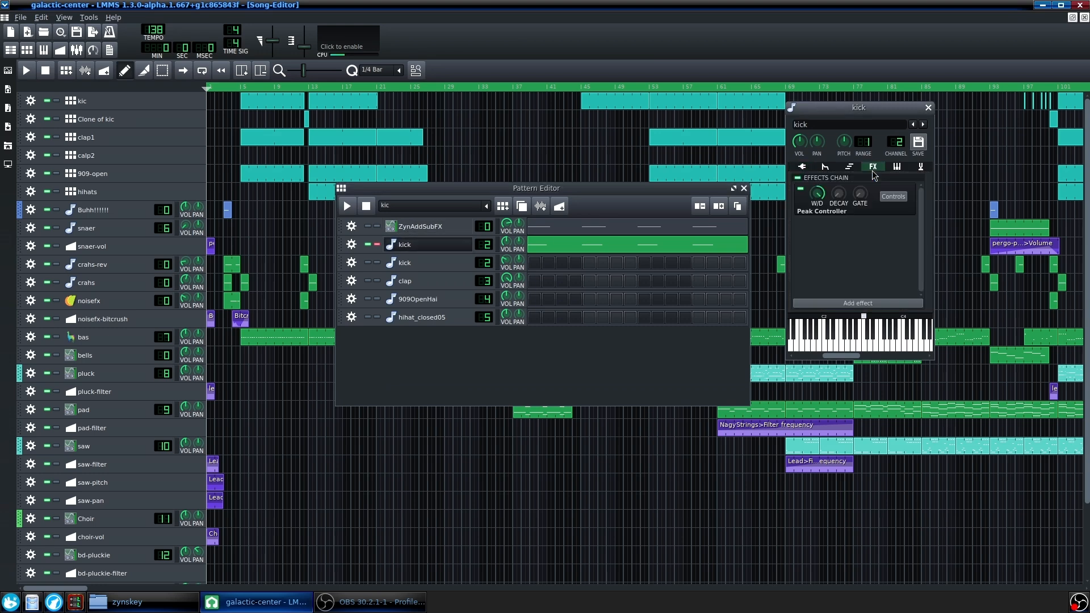
Open the mixer to view the sc channel's effects chain, and close the mixer
left_click(79, 51)
left_click(311, 410)
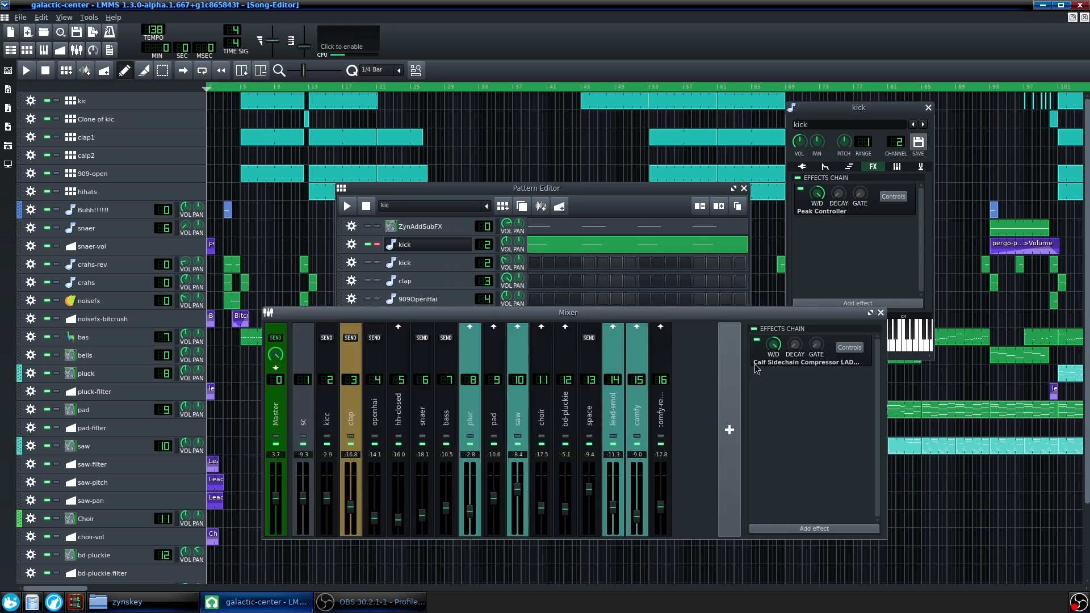
left_click(880, 313)
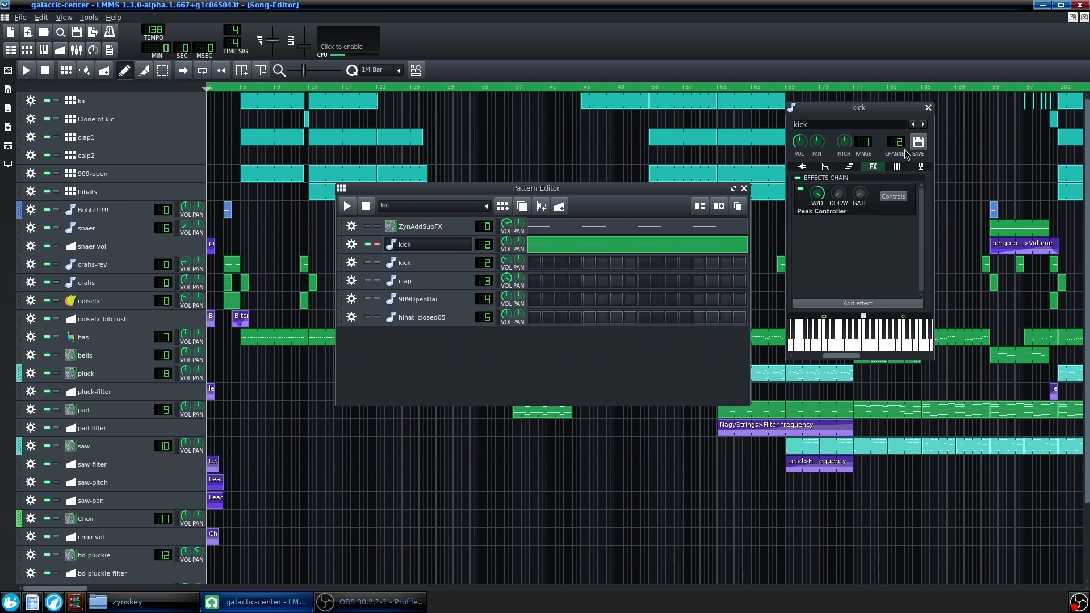
Reopen the mixer and inspect the Equalizer controls on the kicc channel
left_click(76, 49)
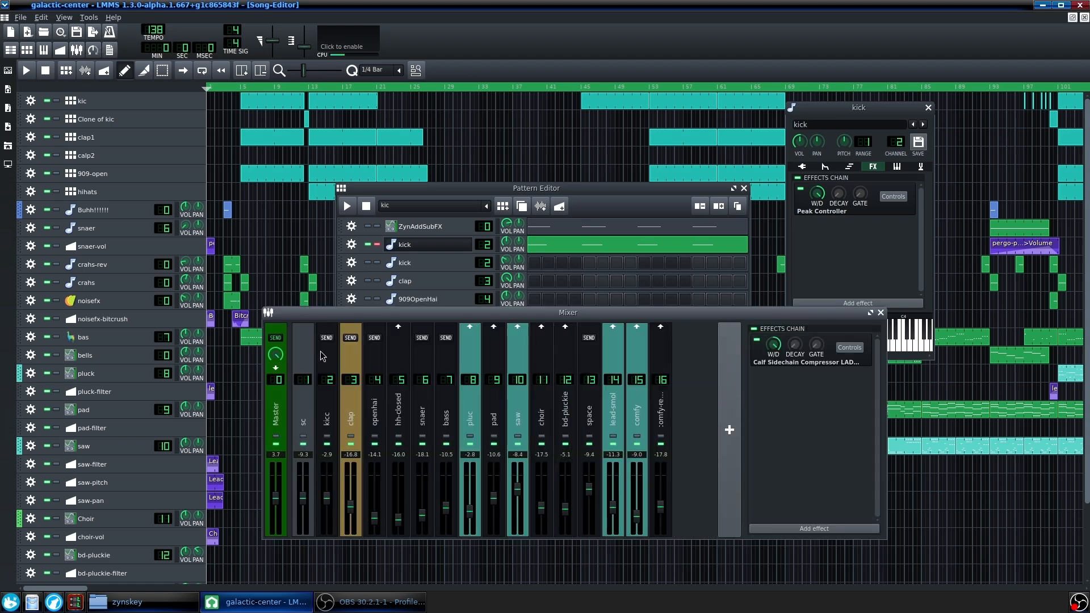
left_click(331, 409)
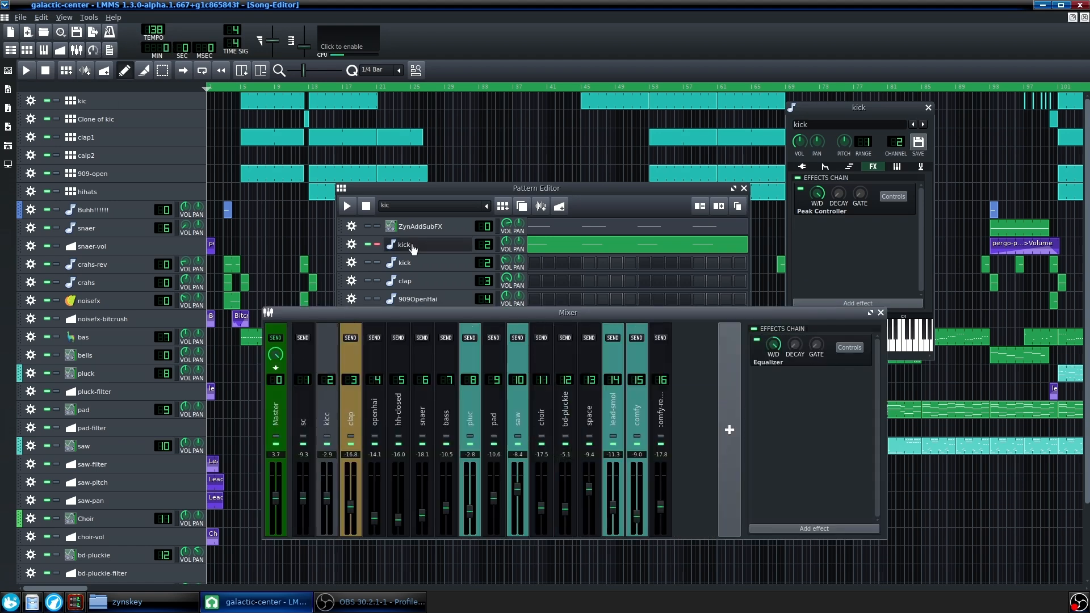
left_click(350, 413)
left_click(328, 409)
left_click(845, 349)
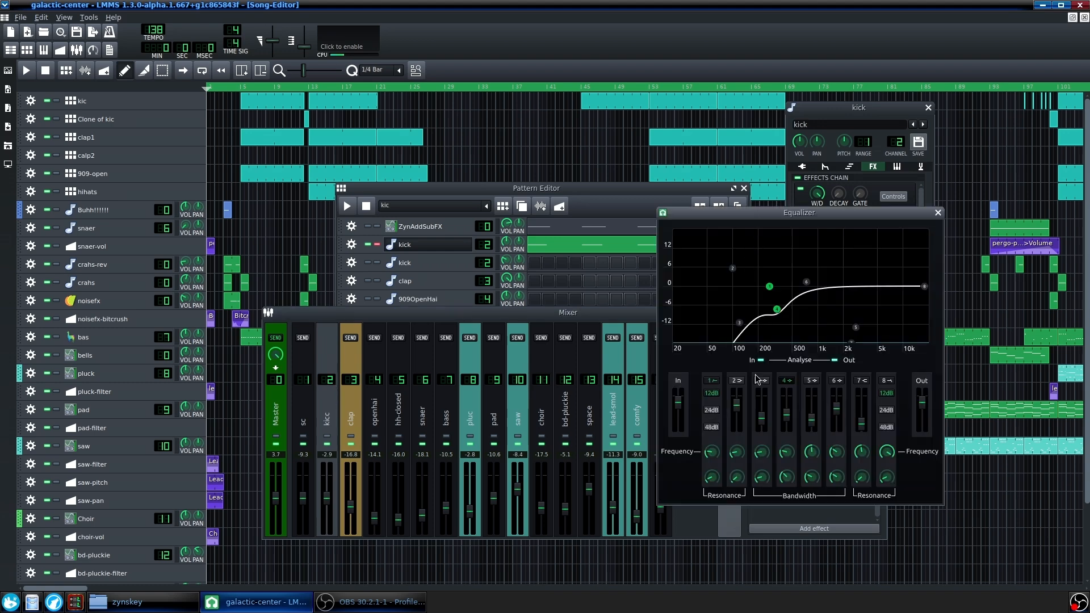
left_click(937, 212)
Clear the kick solo, switch the Pattern Editor to the Clone of kic pattern, and play it
left_click(404, 244)
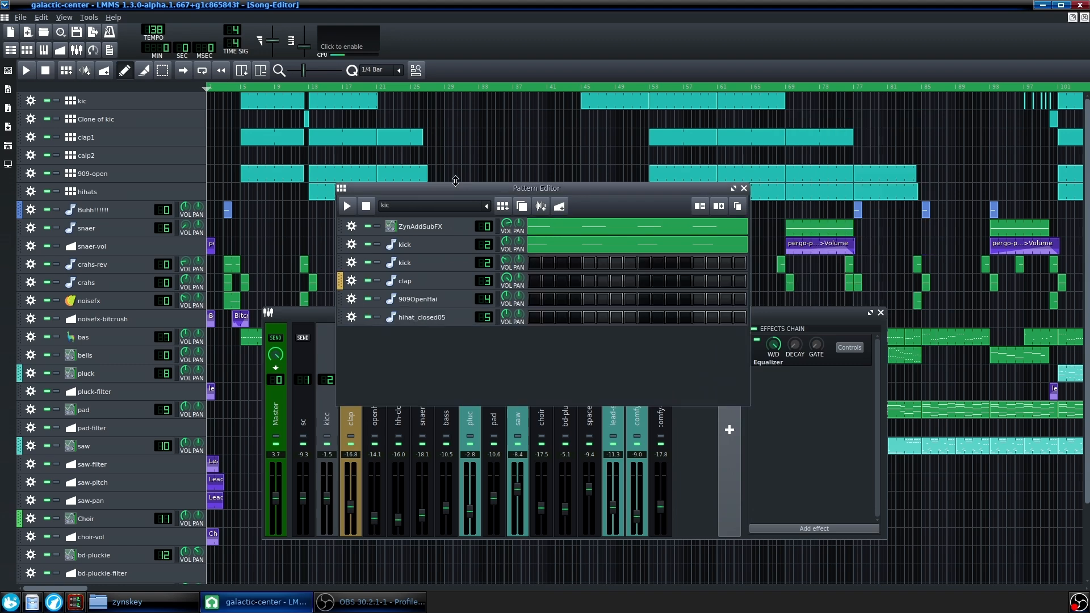
scroll(422, 212, "down", 1)
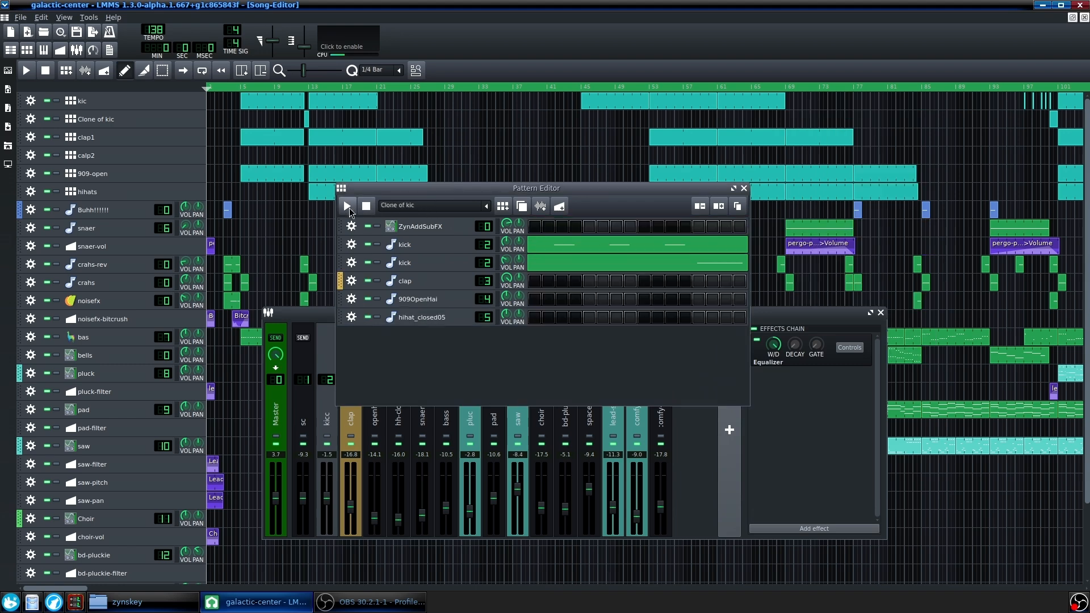
left_click(347, 208)
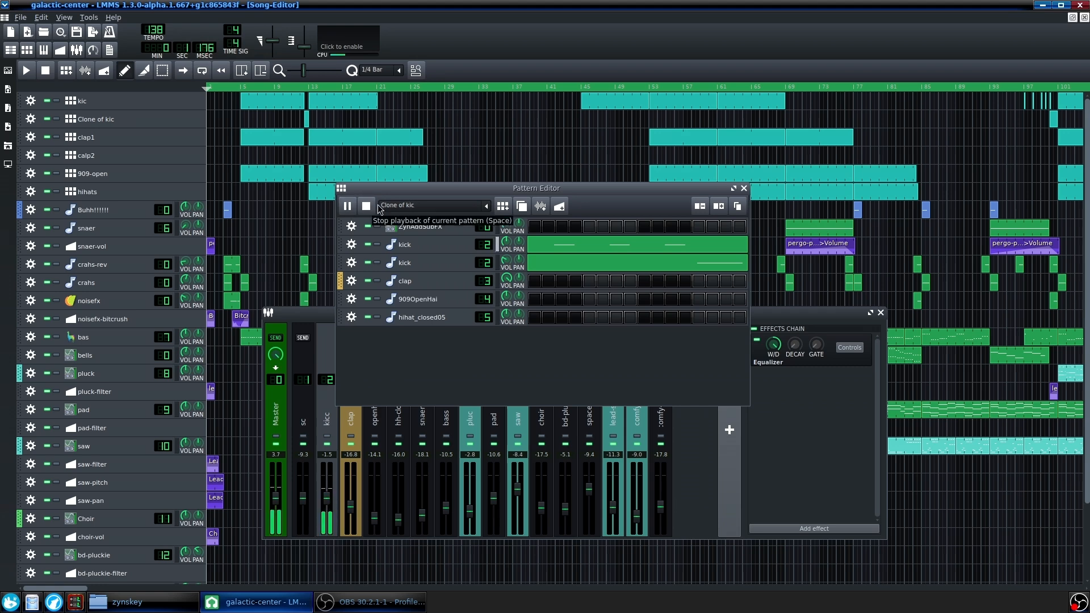
left_click(368, 210)
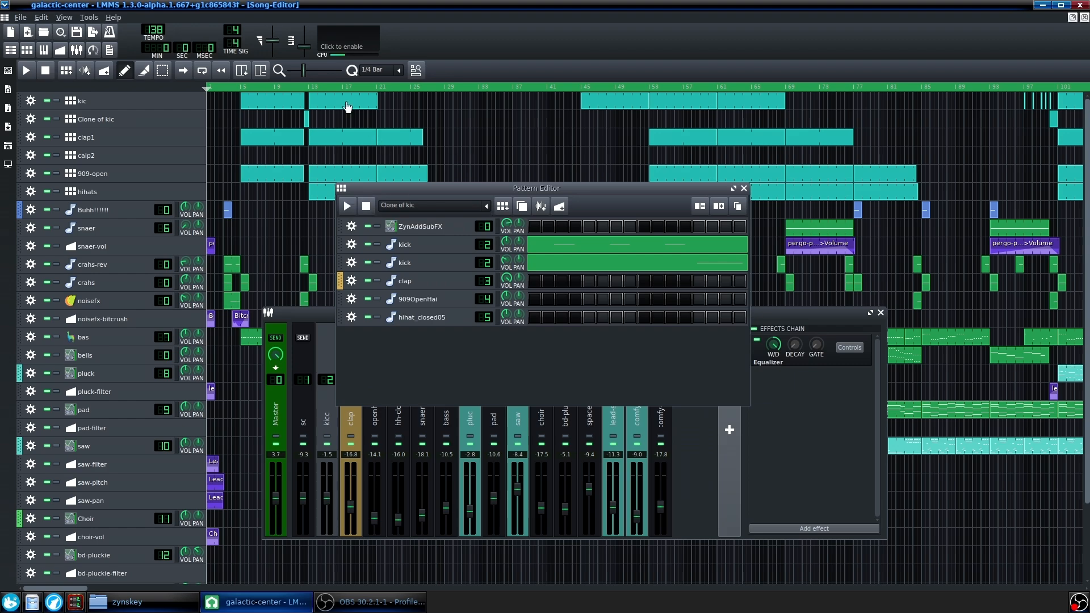
Play the song around the Clone of kic clips near bars 12, 100, 124 and 132
left_click(302, 93)
key("space")
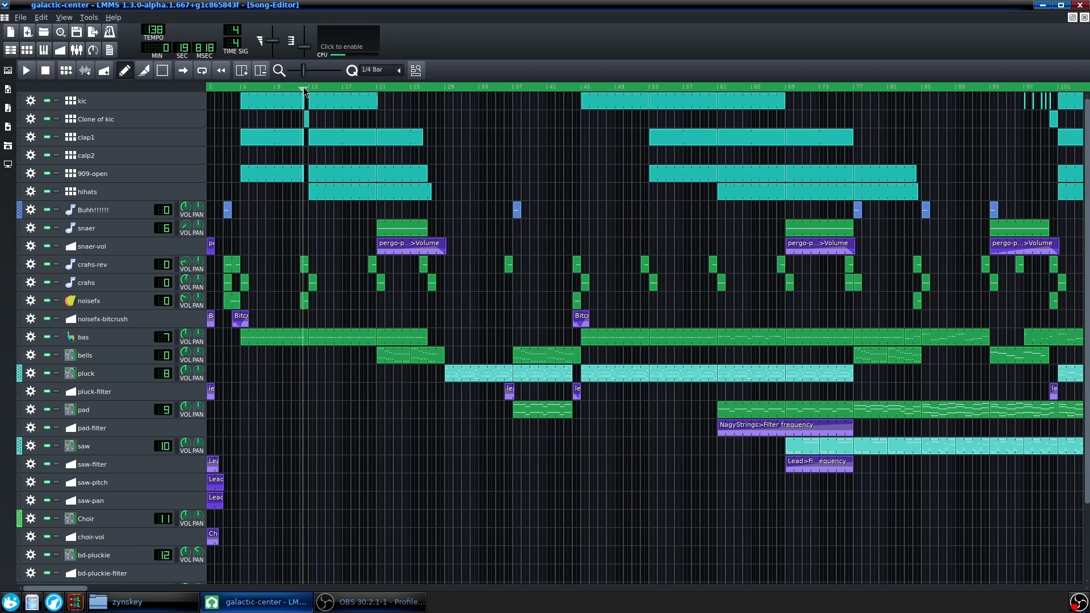
key("space")
left_click(1048, 86)
key("space")
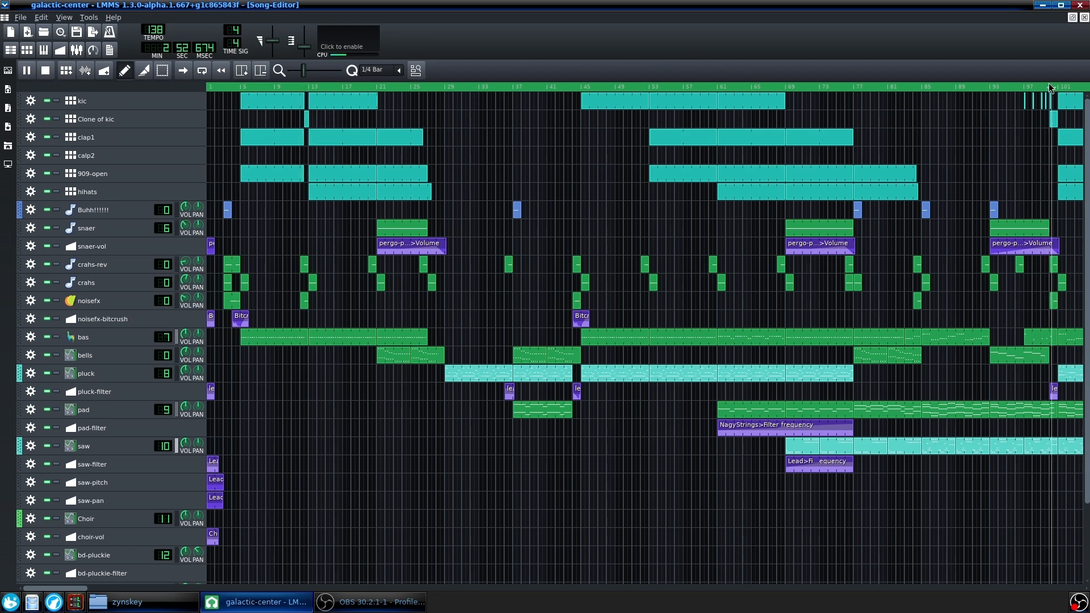
key("space")
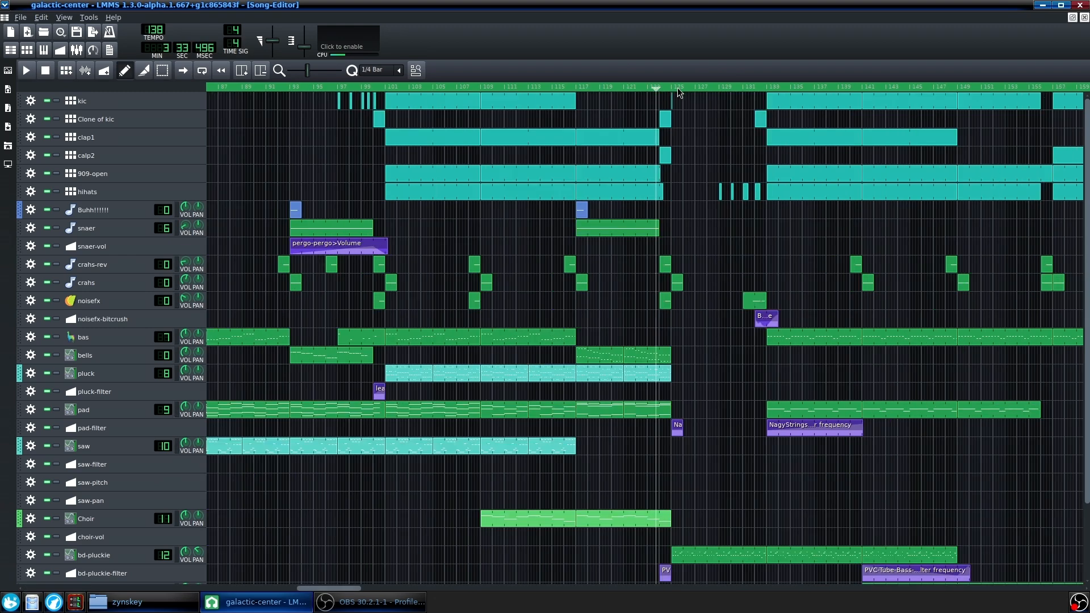
key("space")
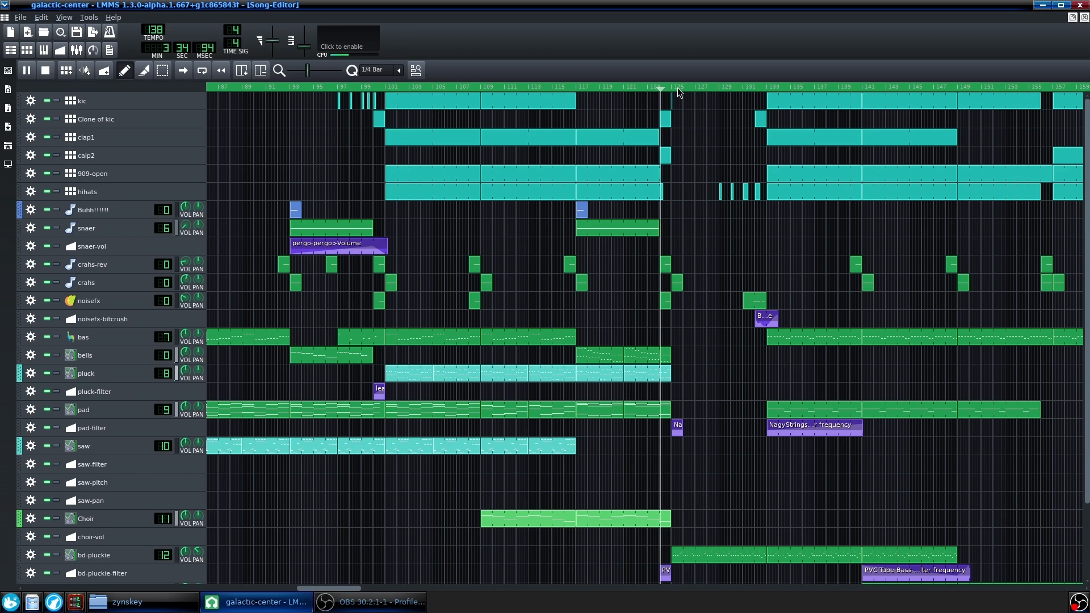
left_click(753, 84)
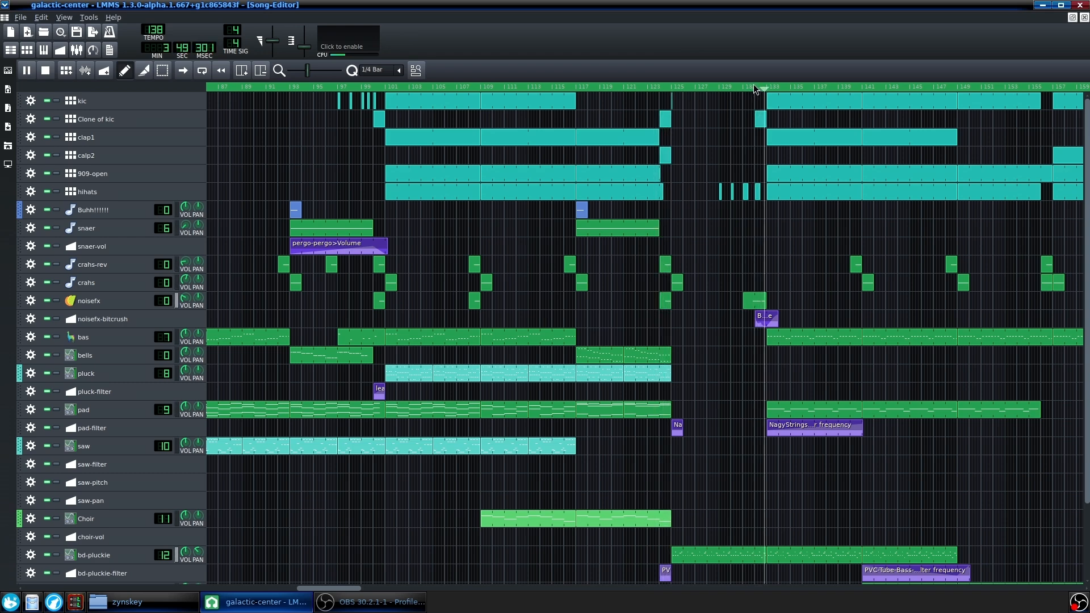
key("space")
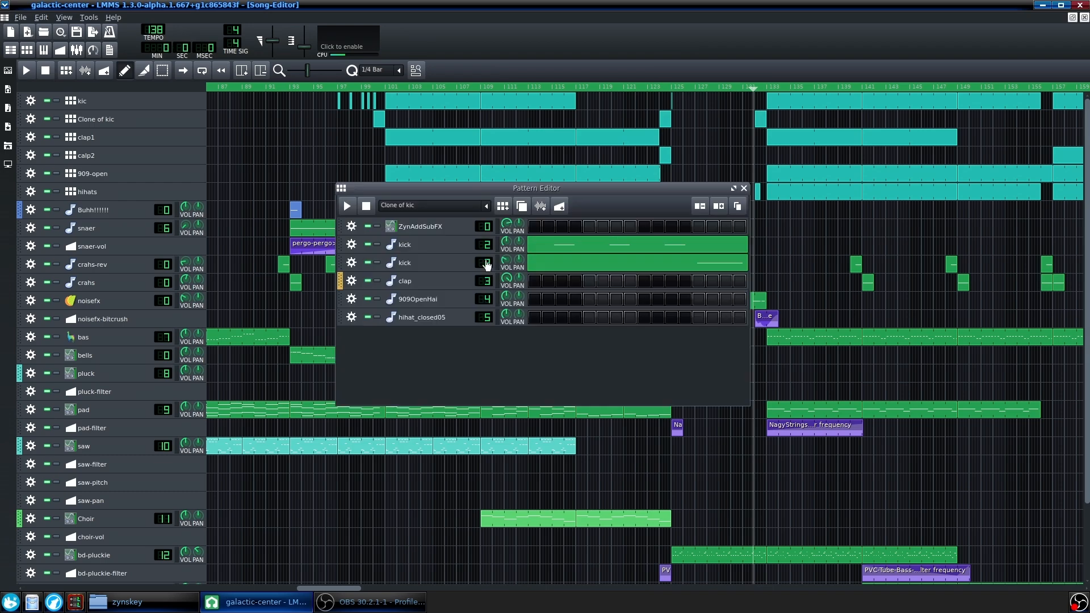
Open the lower kick track's instrument window, play the Clone of kic pattern, and close the instrument window
left_click(430, 265)
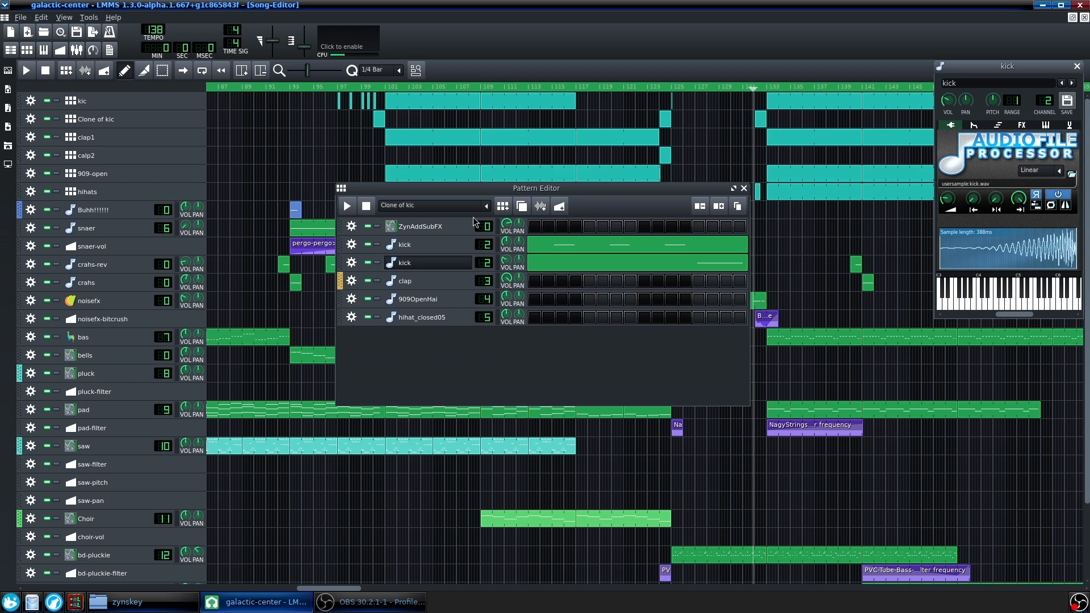
left_click(347, 205)
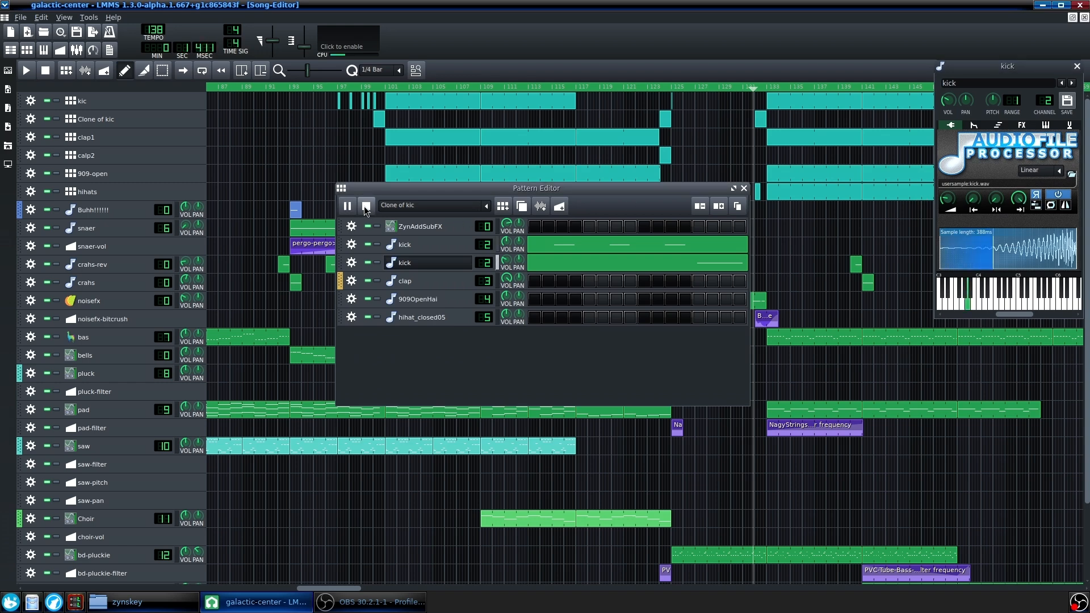
left_click(366, 207)
left_click(432, 261)
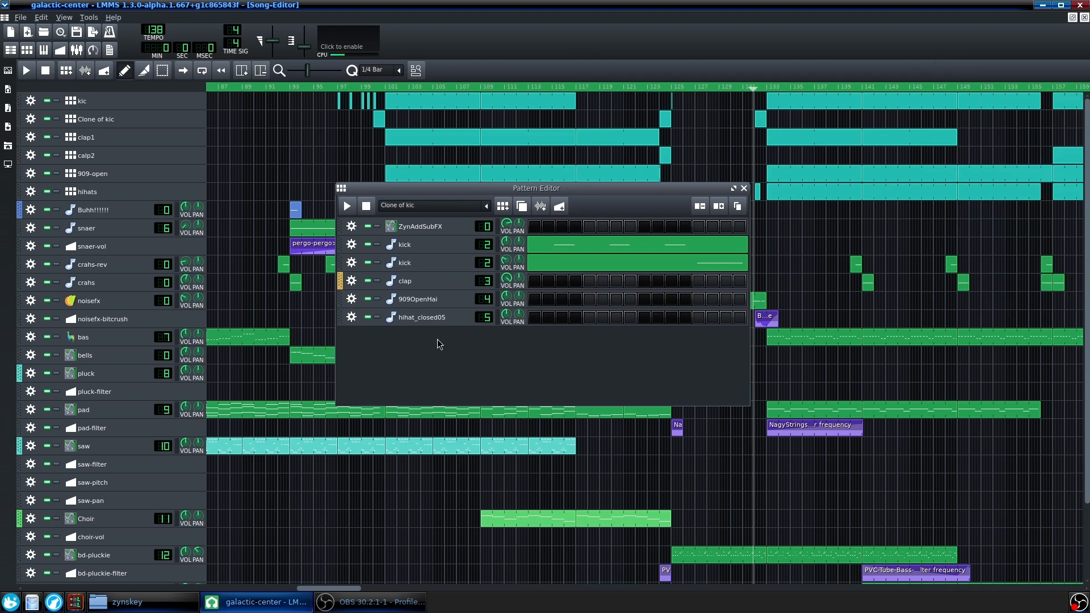
Switch the Pattern Editor to clap1, audition a note on the clap instrument, and play the pattern
left_click_drag(432, 188, 580, 168)
scroll(580, 192, "down", 1)
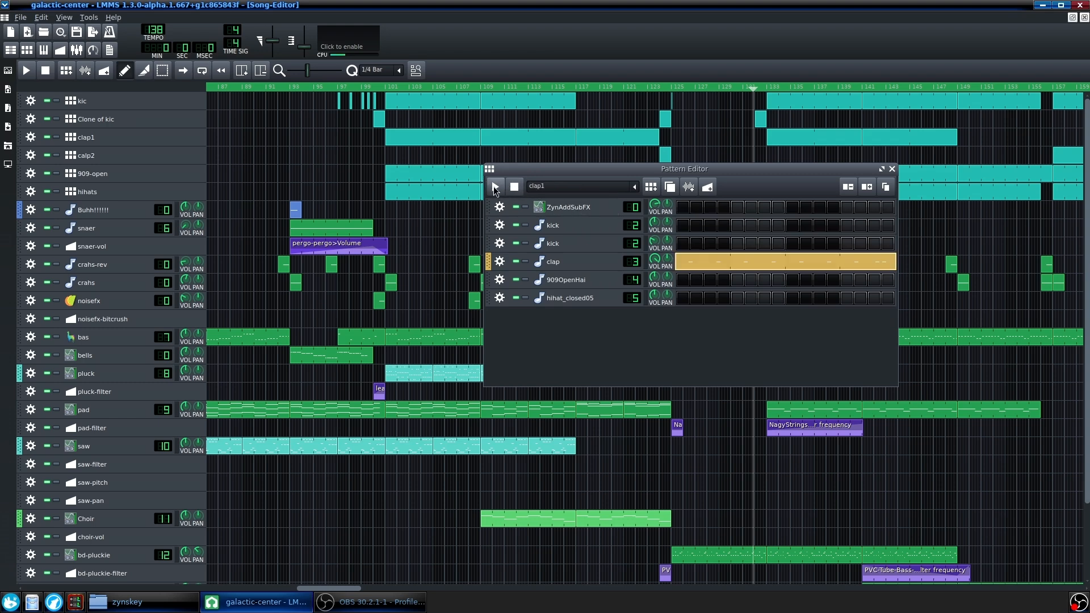
left_click(554, 261)
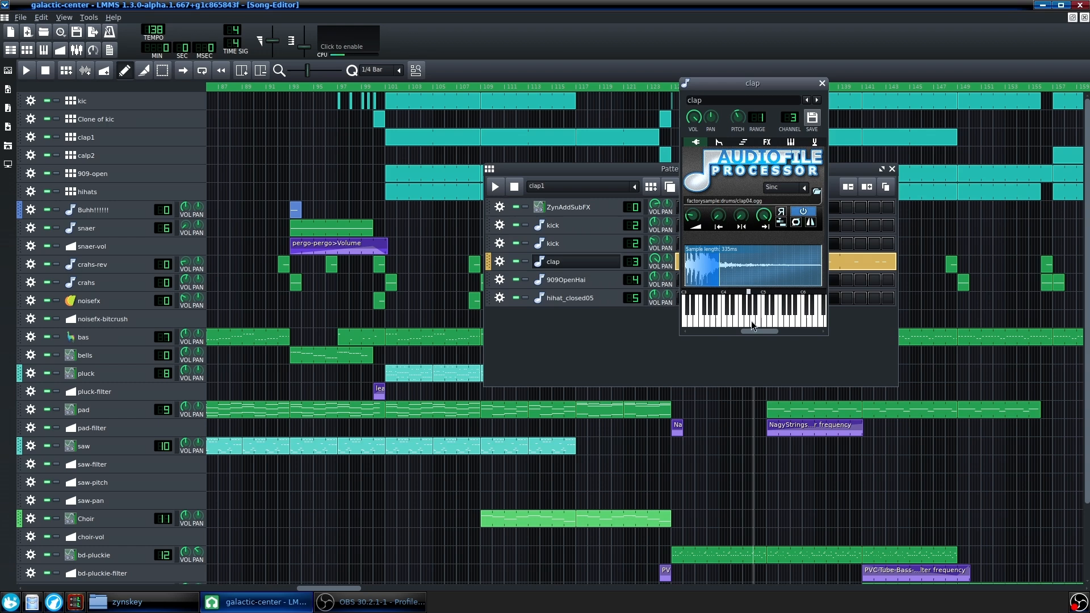
left_click(752, 324)
left_click(495, 186)
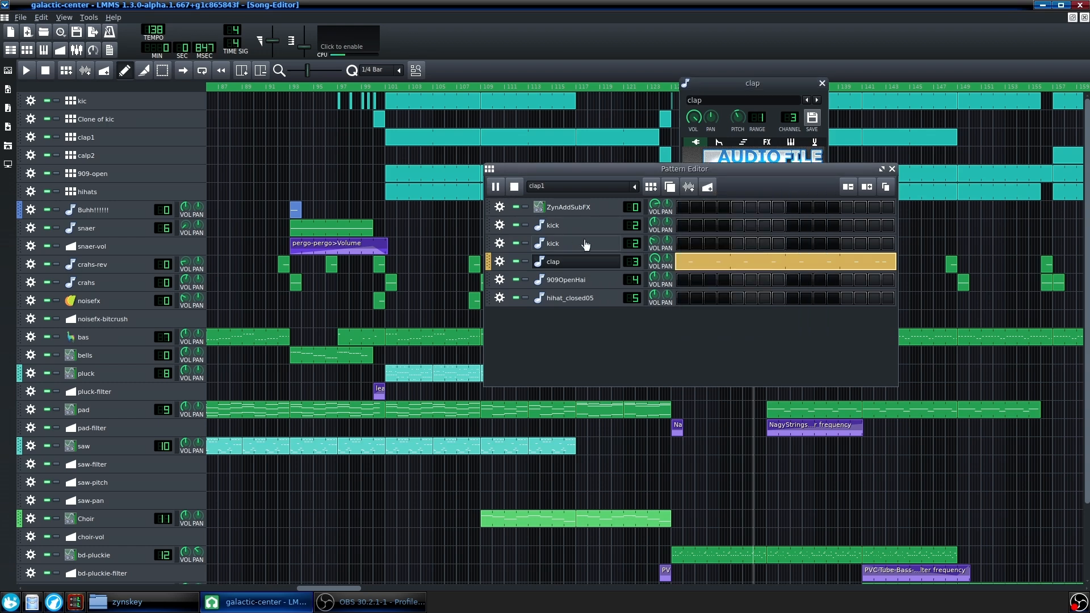
View the clap instrument's volume envelope and its effects chain, including the Equalizer controls
left_click(758, 94)
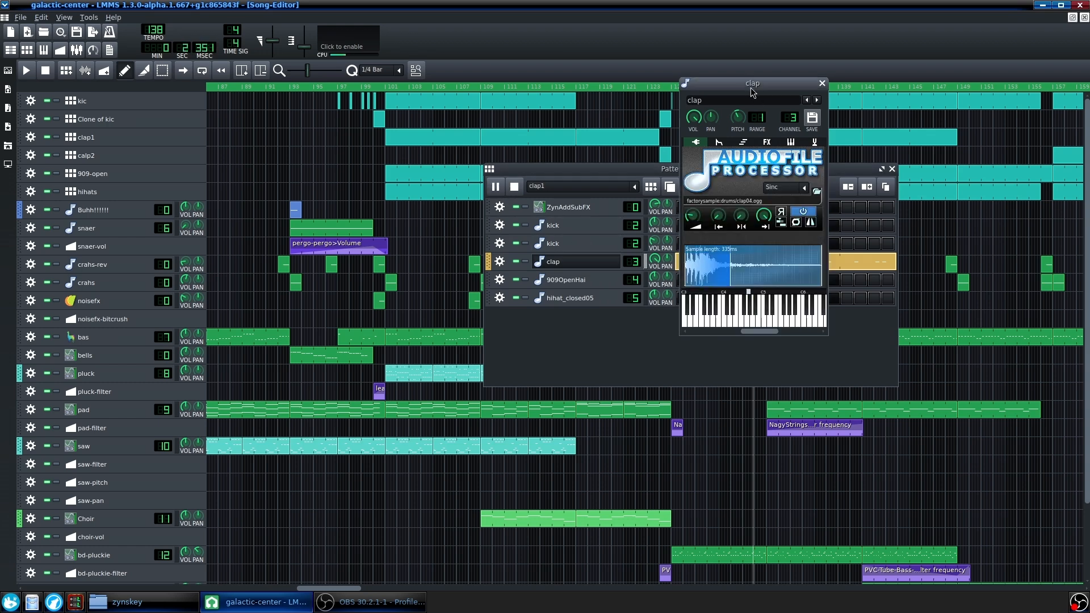
left_click(718, 144)
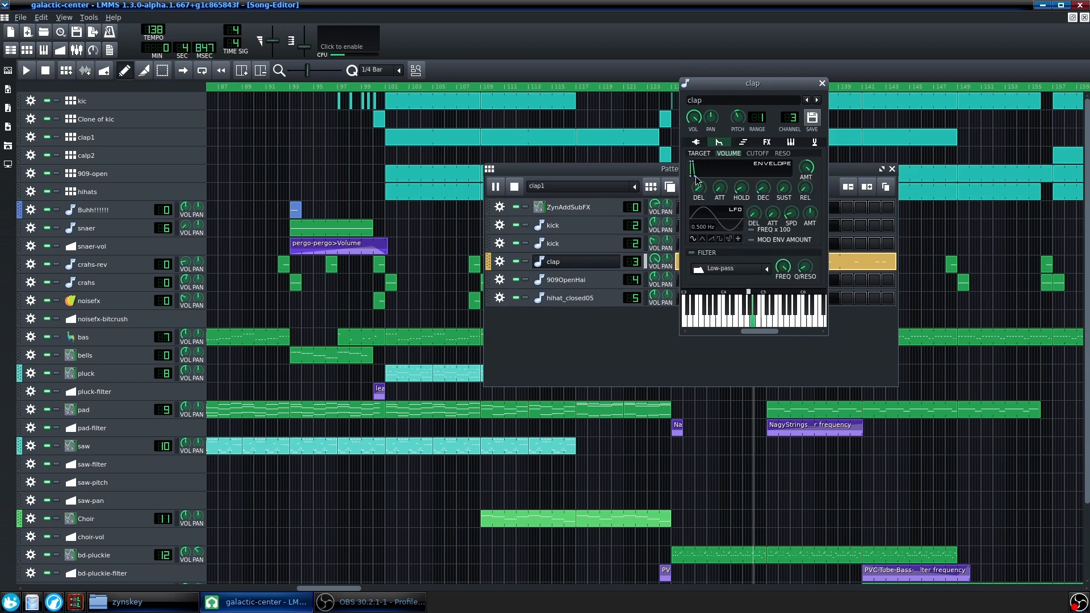
left_click(766, 142)
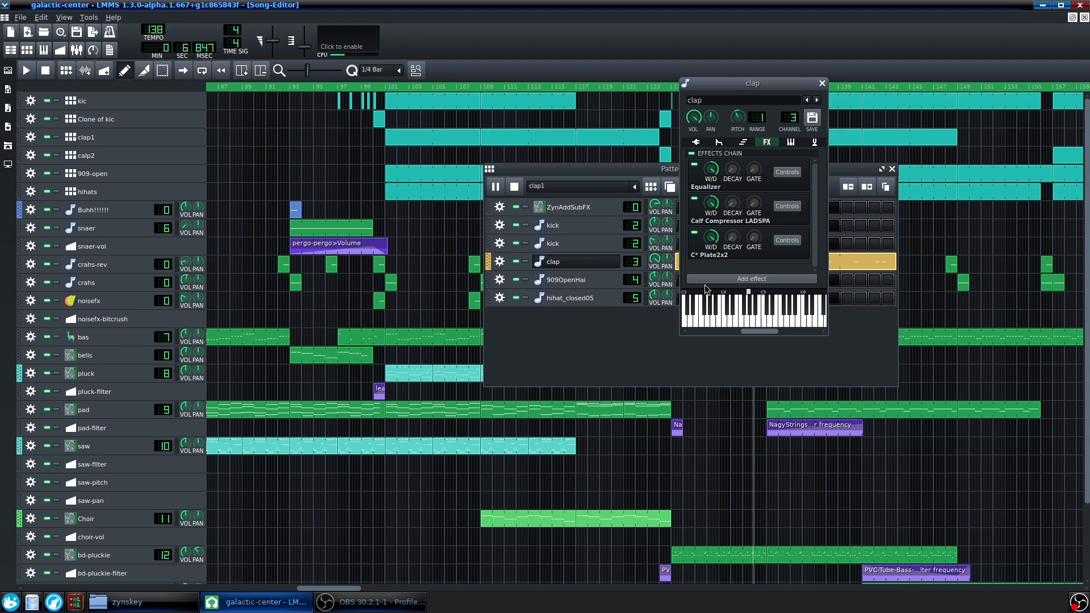
left_click(789, 173)
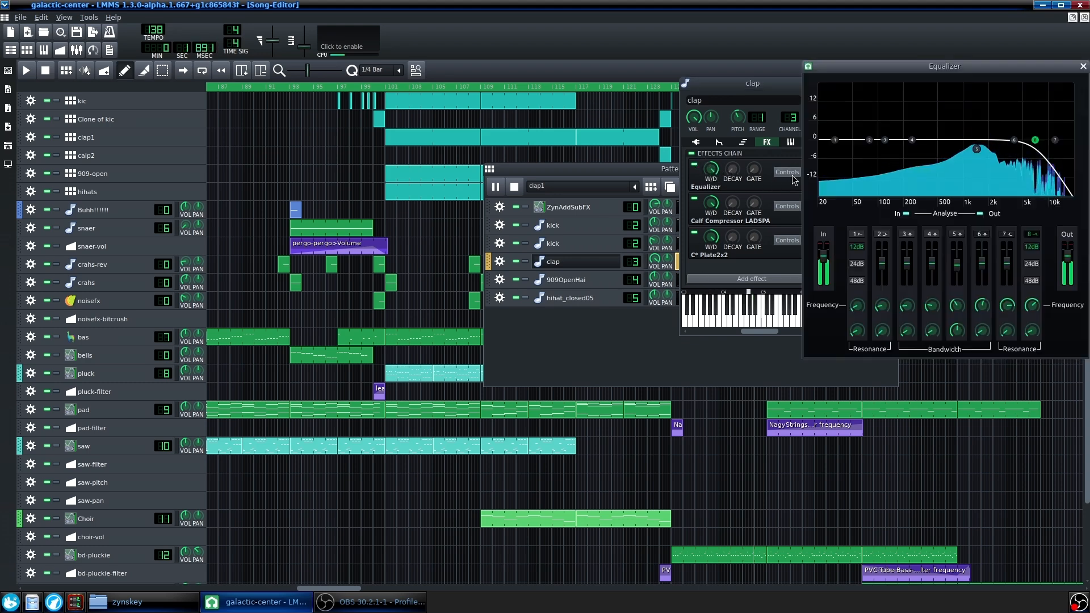
left_click(789, 174)
Compare the clap sound with its Equalizer, Calf Compressor and C* Plate2x2 effects bypassed and active, stop playback, and close the instrument window
left_click(694, 166)
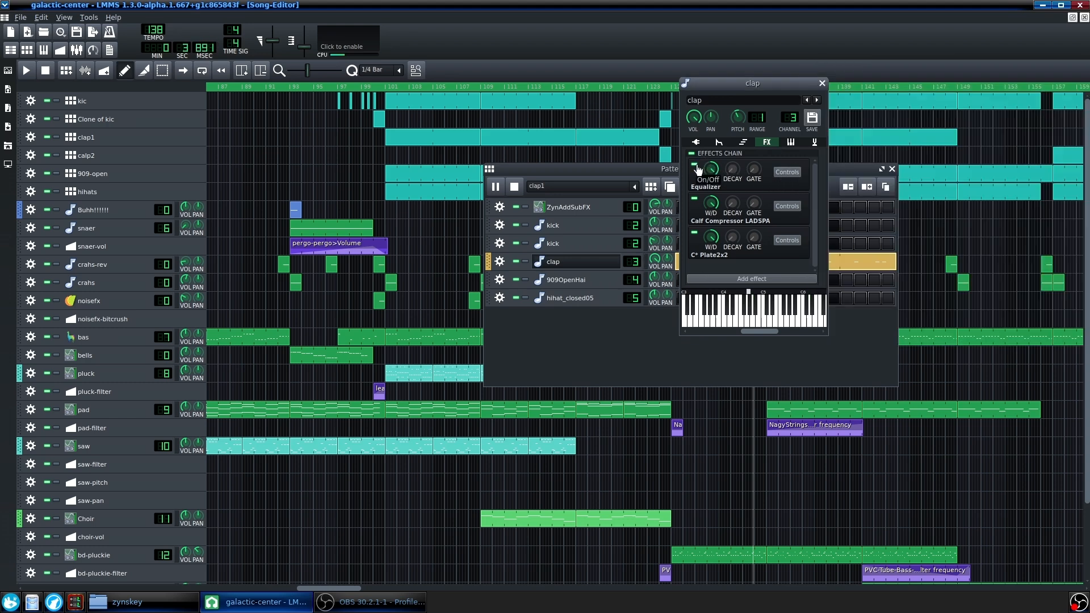
left_click(695, 165)
left_click(694, 200)
left_click(695, 233)
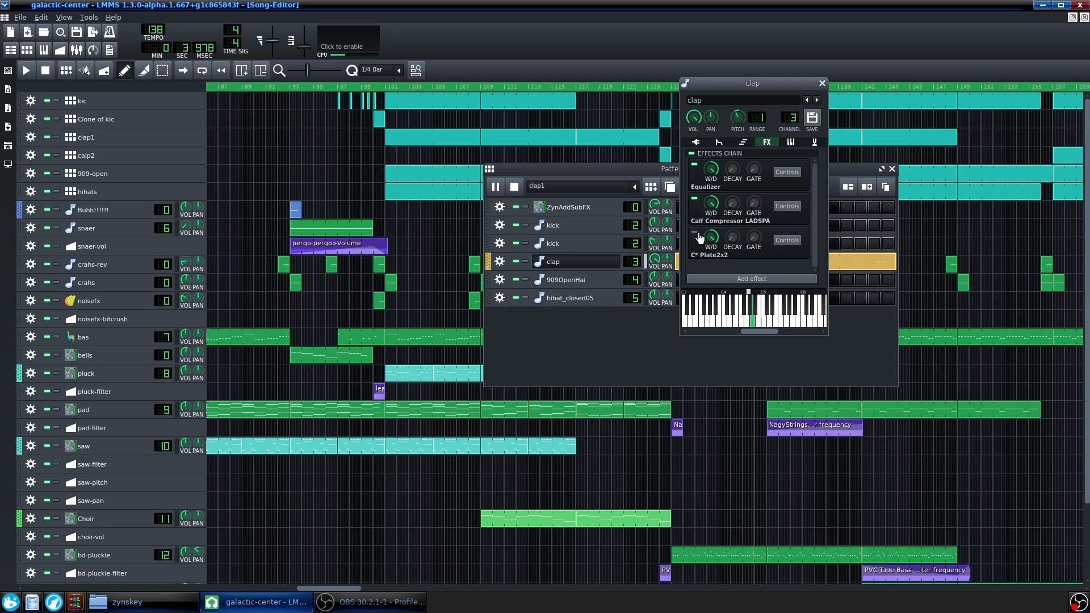
left_click(695, 233)
left_click(513, 186)
left_click_drag(704, 87, 739, 103)
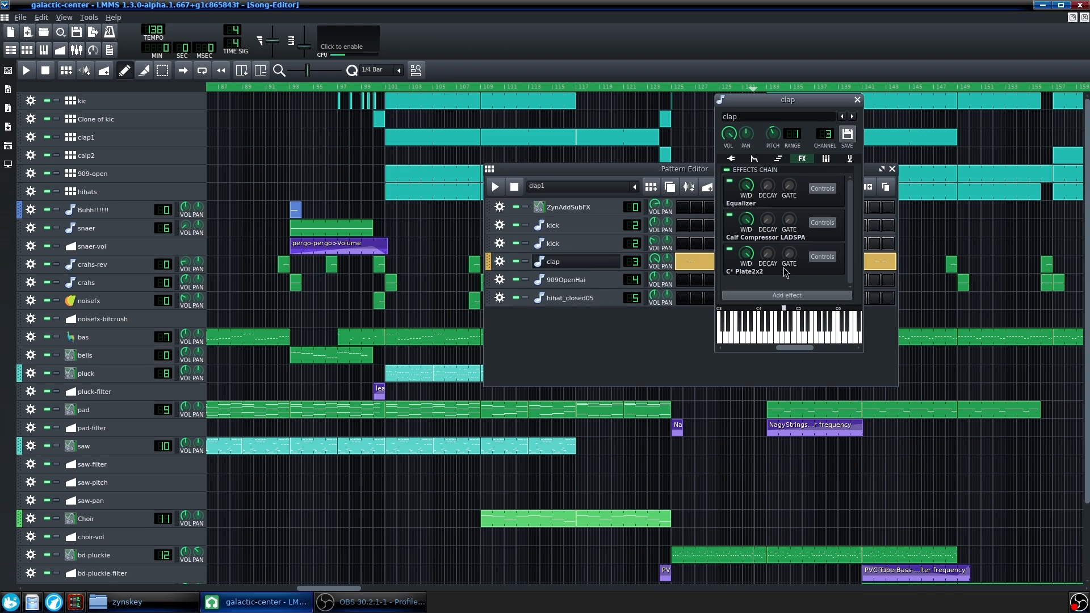
left_click(566, 261)
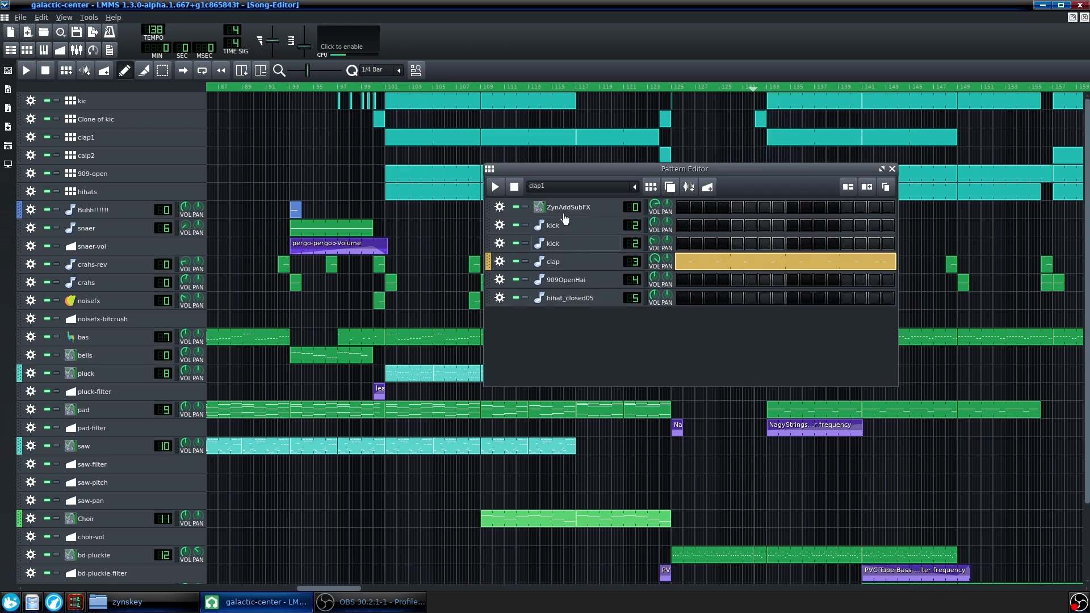
Switch the Pattern Editor to calp2 and play the pattern, comparing it with clap1
scroll(540, 186, "down", 1)
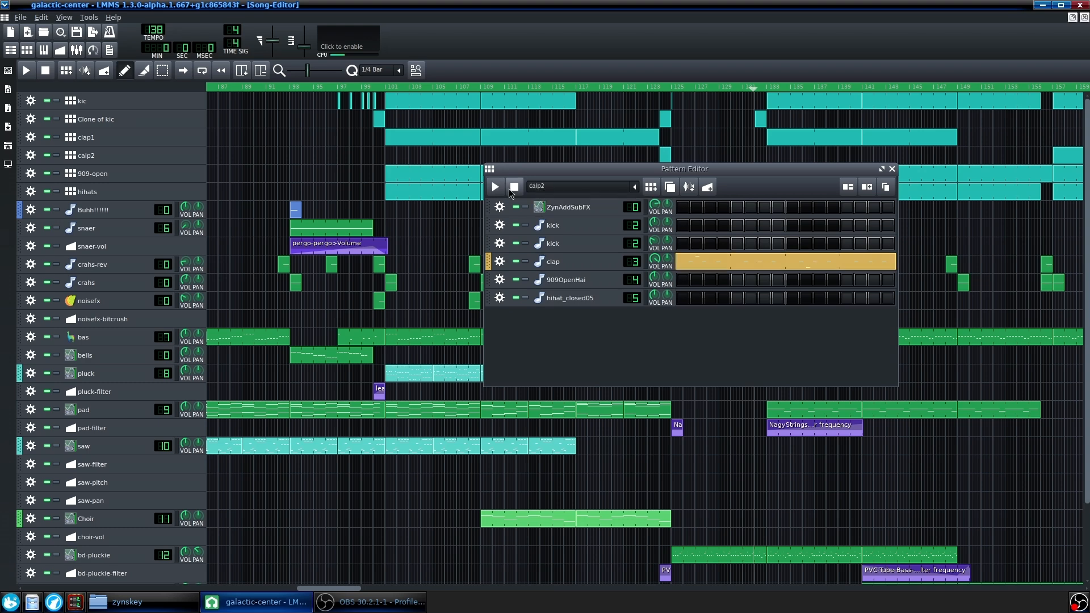
key("space")
left_click(515, 190)
scroll(562, 186, "up", 1)
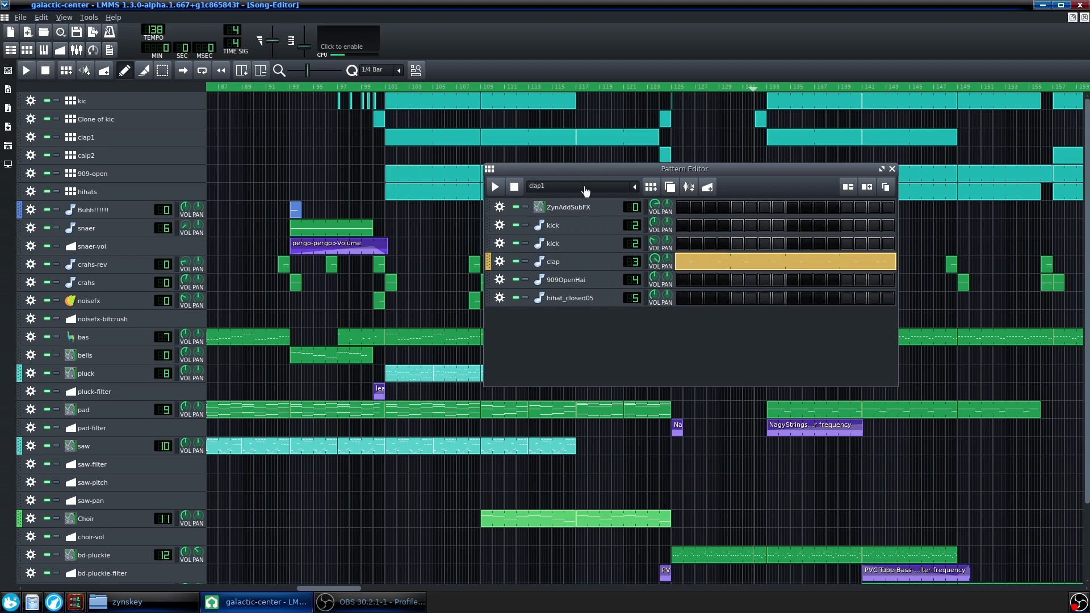
scroll(539, 188, "down", 1)
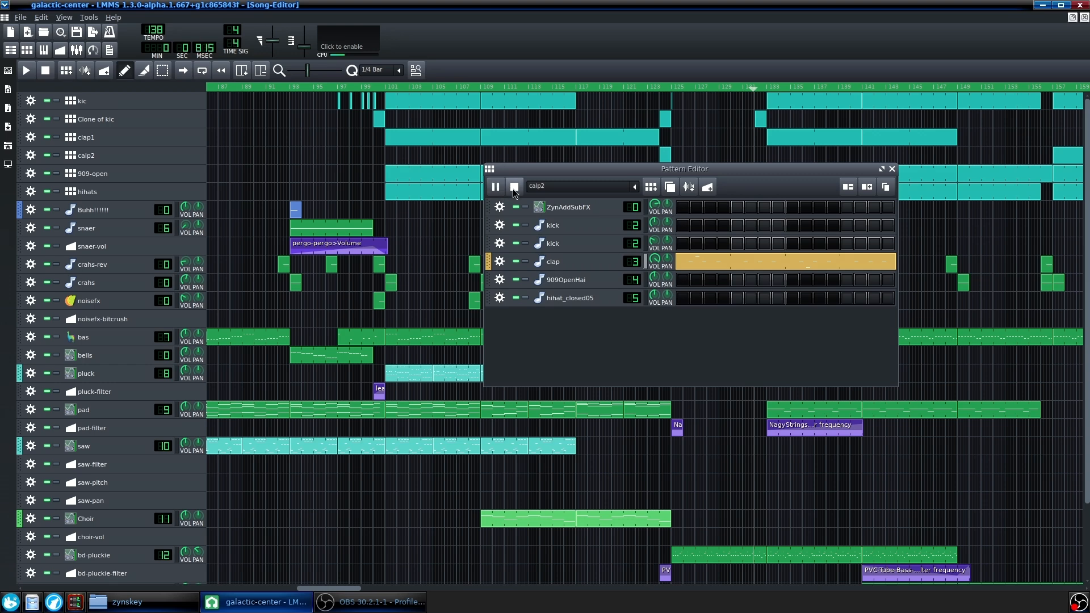
View the calp2 clap notes in the Piano-Roll, stop playback, and close the Pattern Editor
double_click(702, 263)
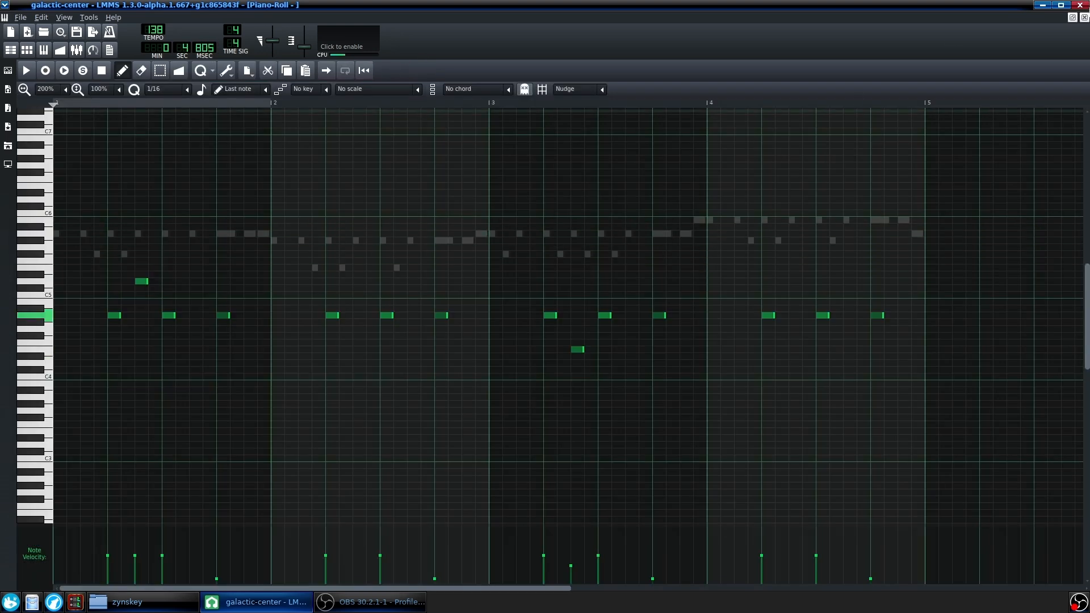
left_click(1084, 17)
key("space")
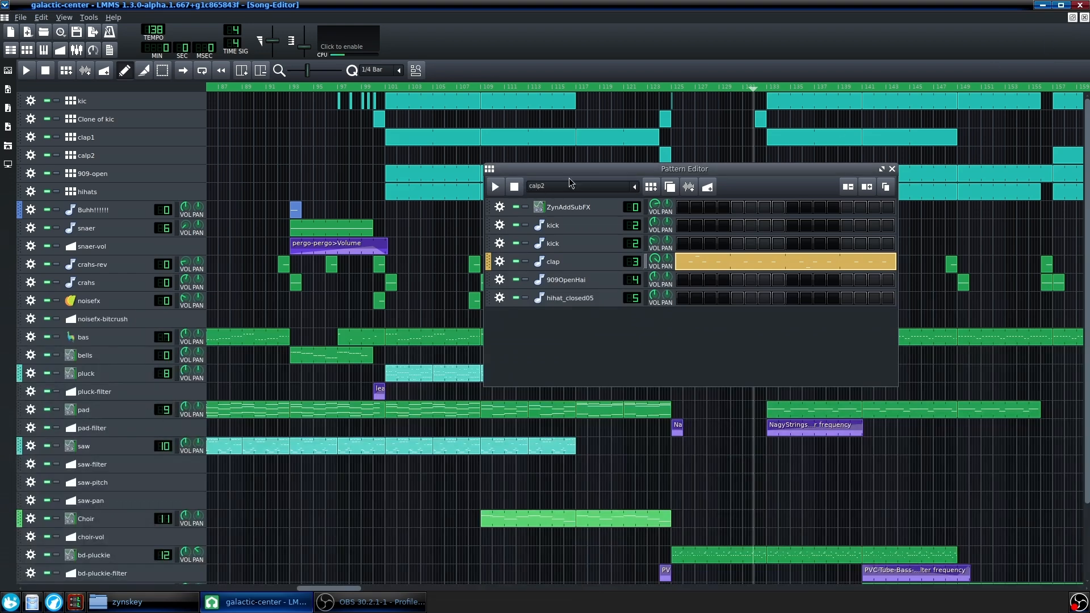
left_click_drag(581, 171, 471, 178)
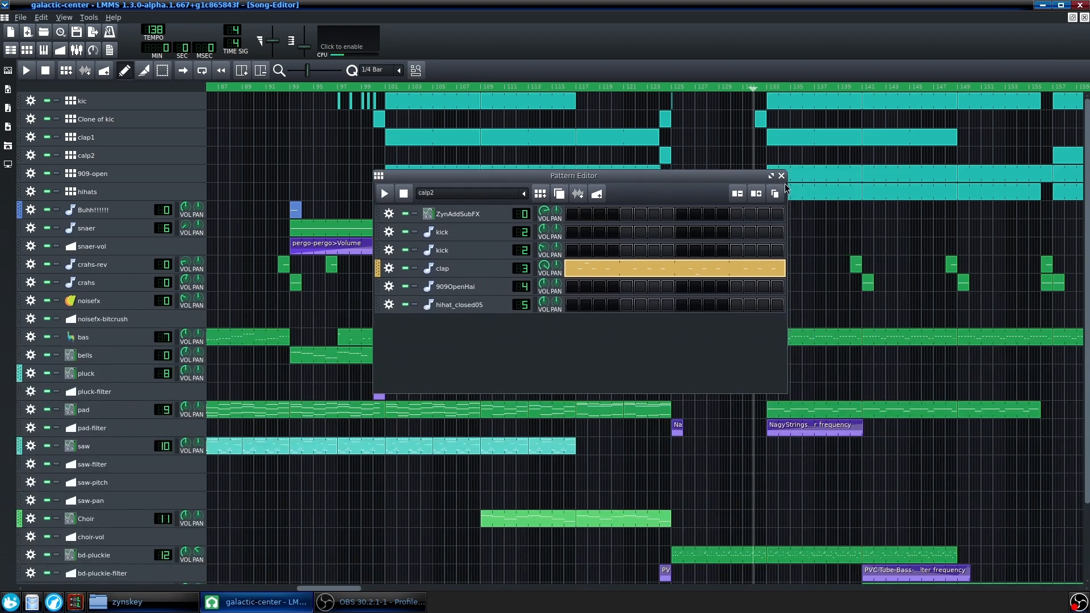
left_click(781, 176)
Play the song from just before the calp2 clip near bar 157, and stop playback
scroll(298, 375, "down", 2, "ctrl")
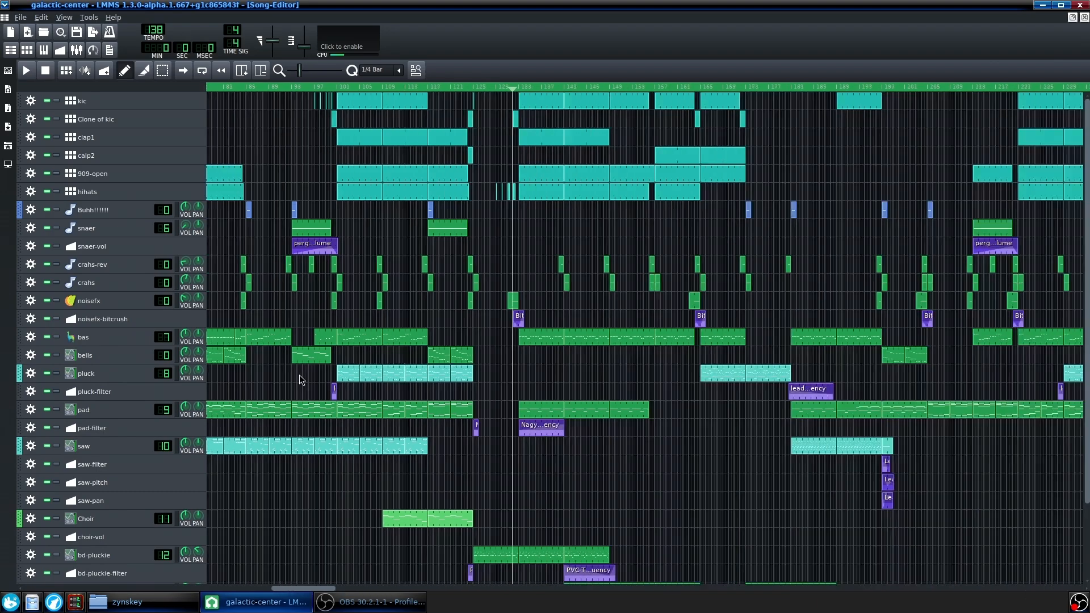
scroll(299, 375, "down", 1, "ctrl")
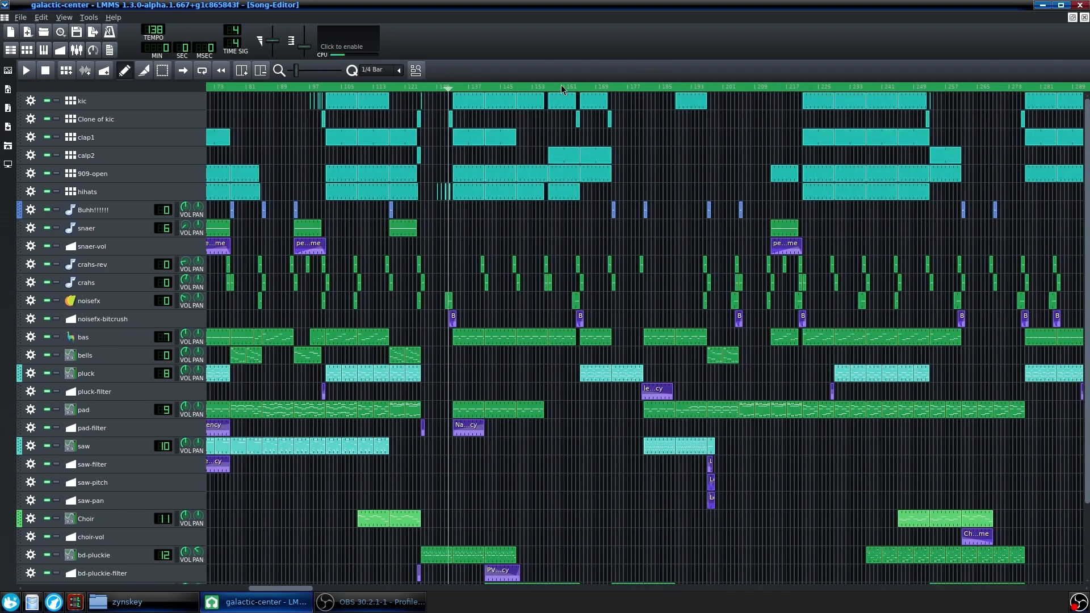
left_click_drag(567, 87, 543, 96)
key("space")
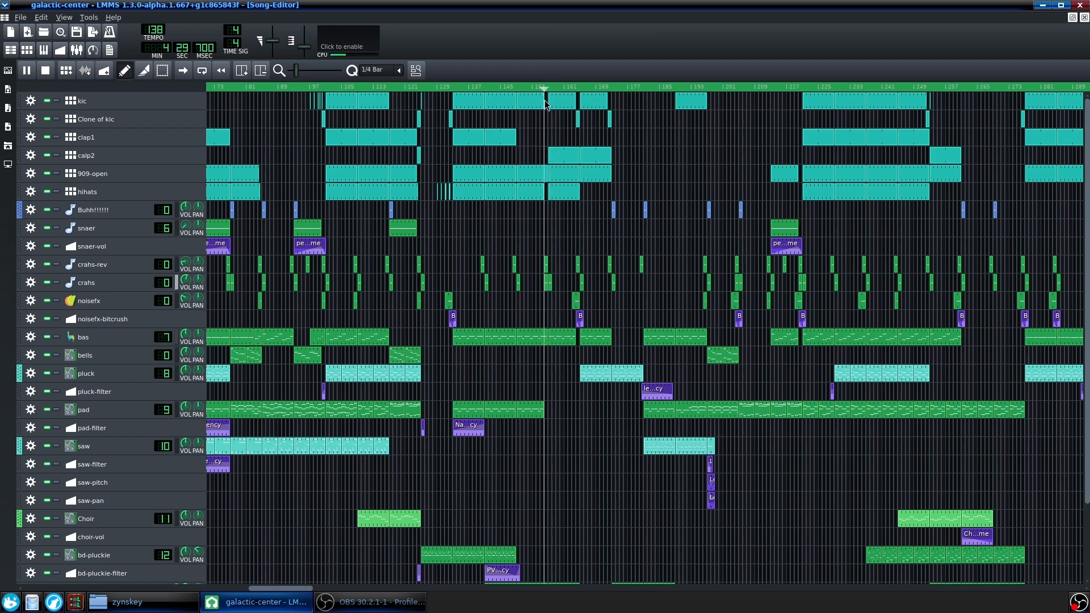
scroll(567, 234, "up", 2, "ctrl")
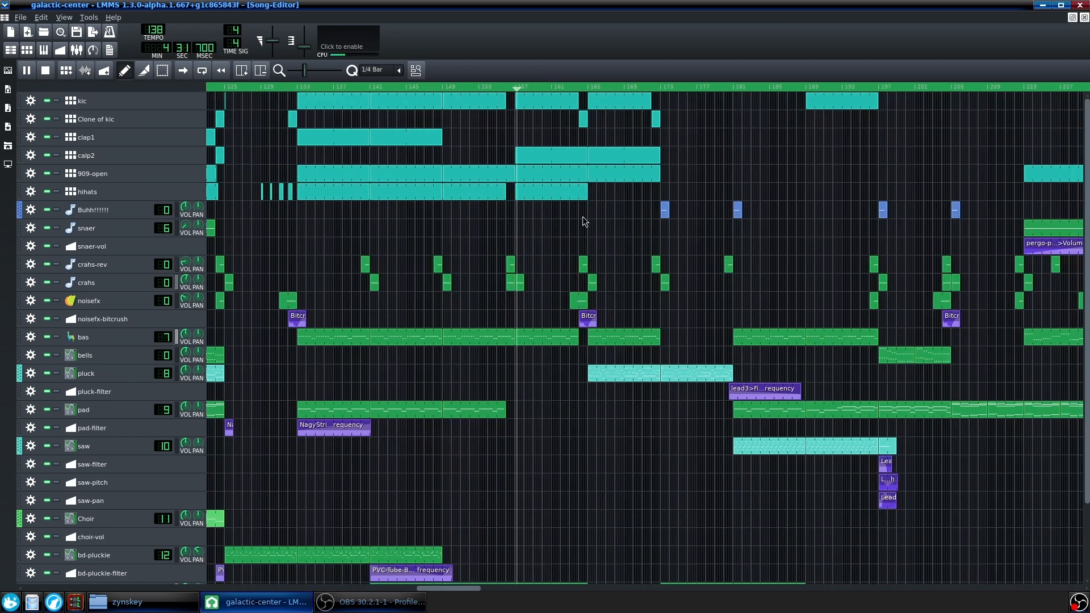
scroll(397, 301, "down", 2, "ctrl")
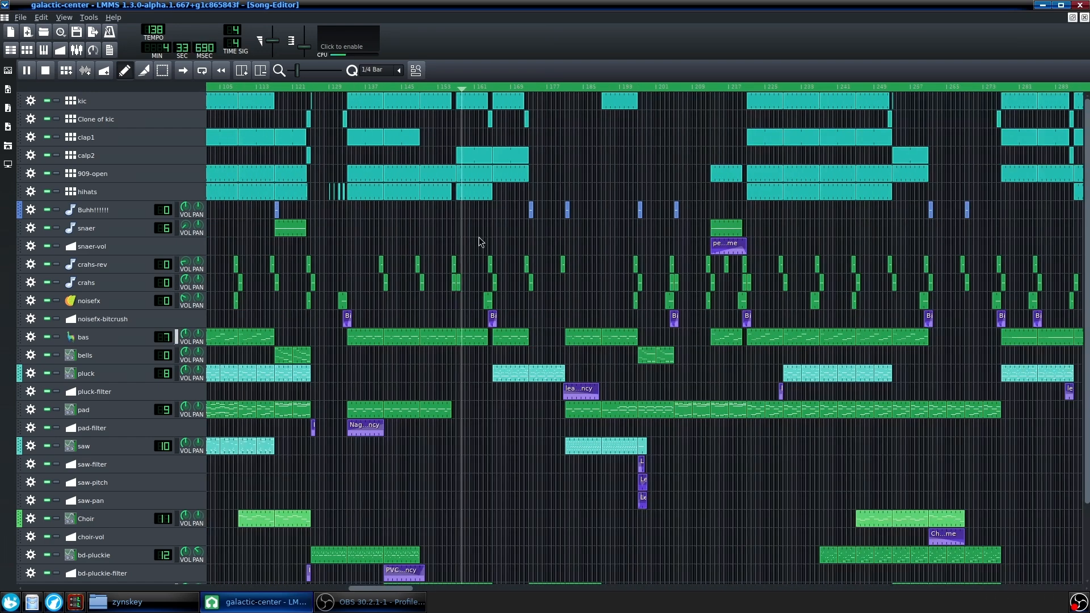
scroll(478, 237, "down", 1, "ctrl")
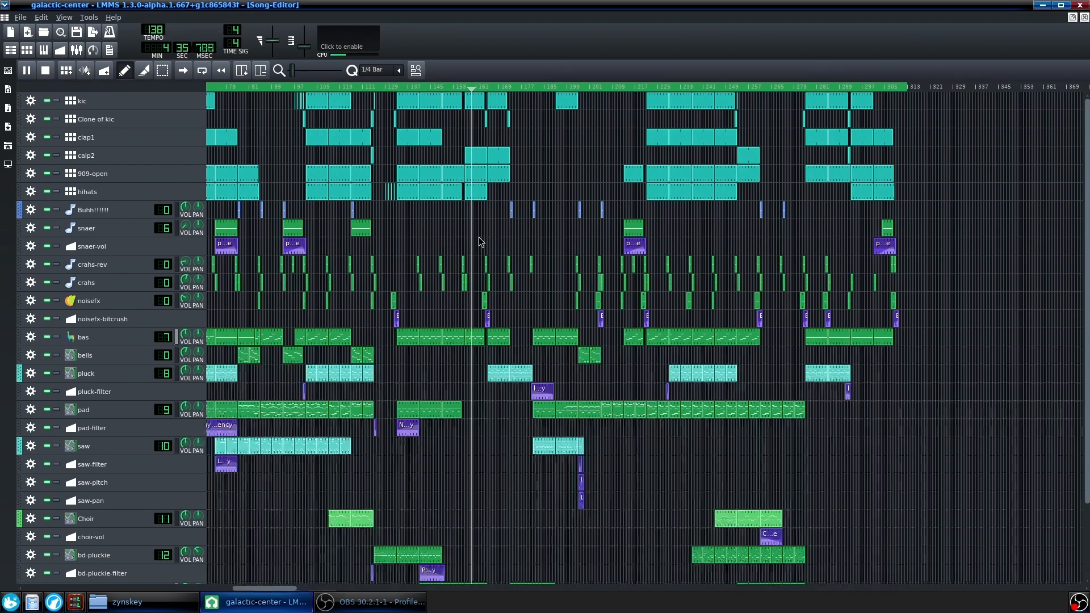
scroll(478, 236, "up", 2, "ctrl")
key("space")
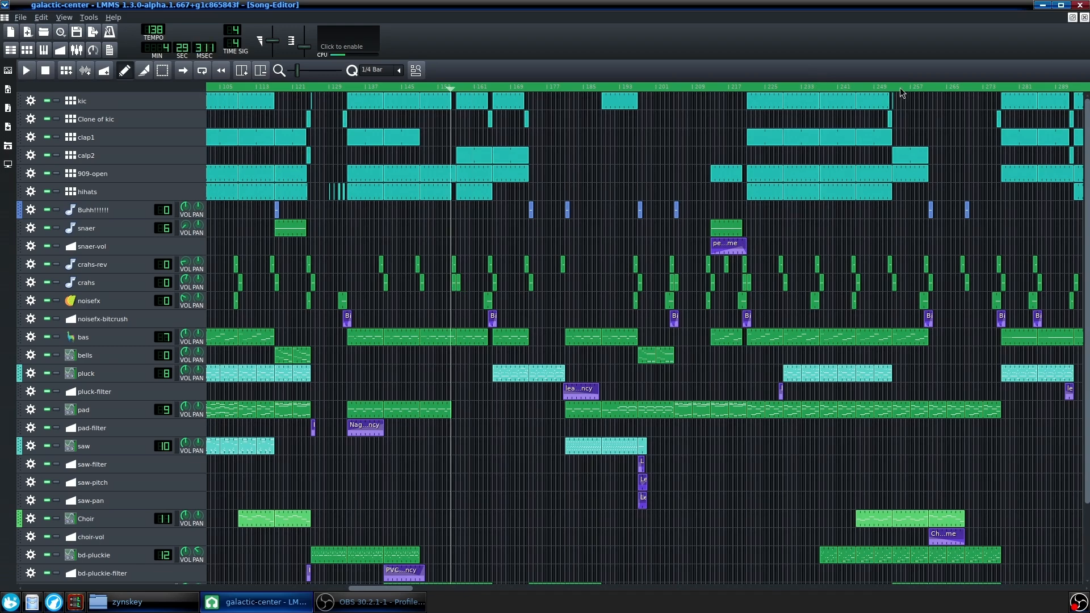
Play the song from the start of the calp2 clip near bar 253, and stop playback
left_click(892, 88)
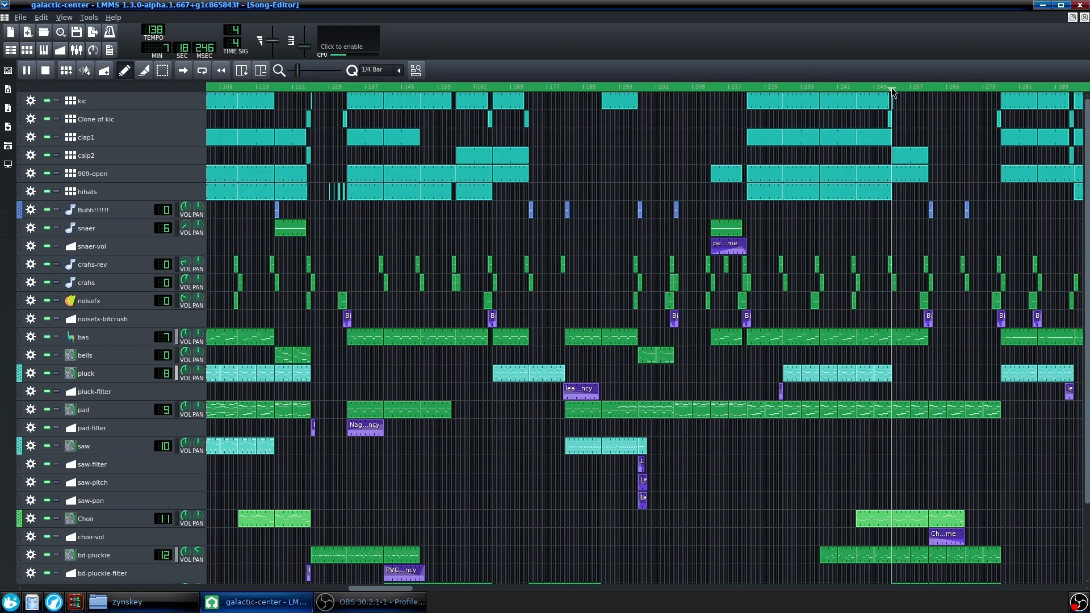
key("space")
scroll(625, 238, "down", 1, "ctrl")
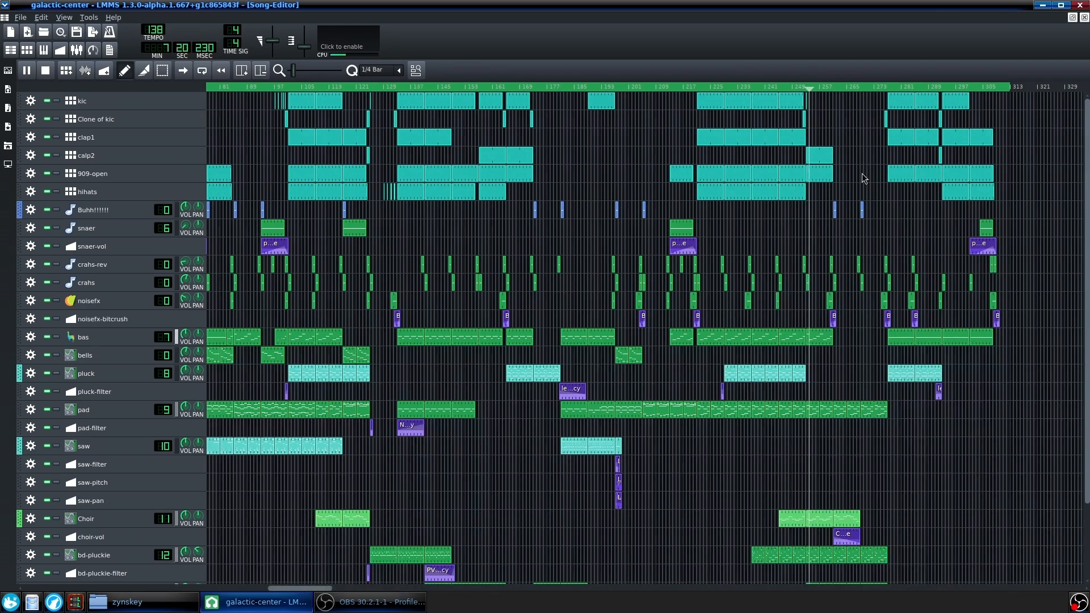
key("space")
scroll(861, 173, "up", 2, "ctrl")
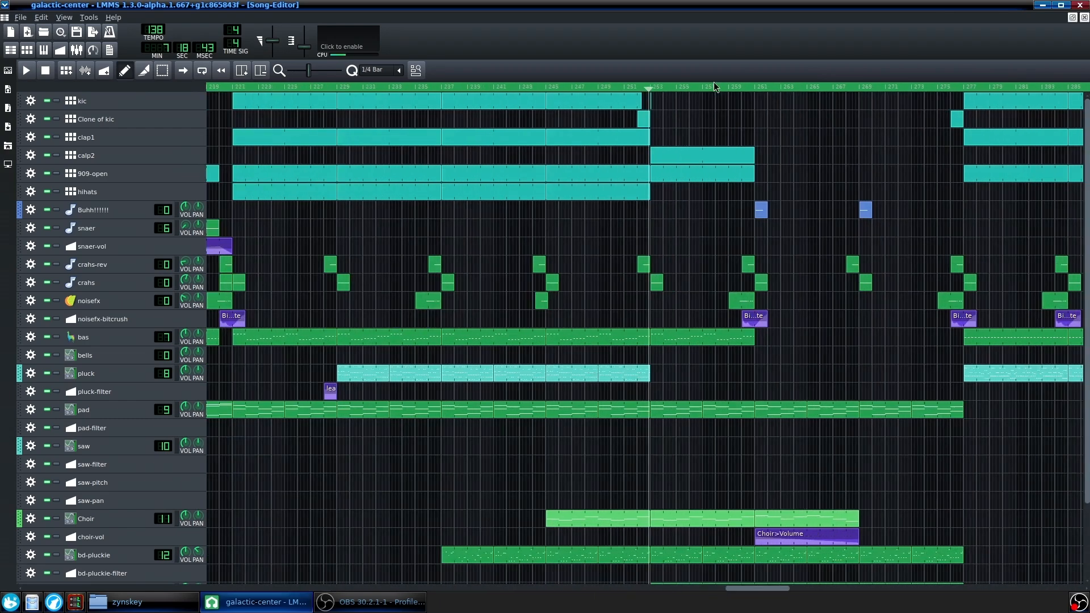
left_click_drag(713, 85, 649, 87)
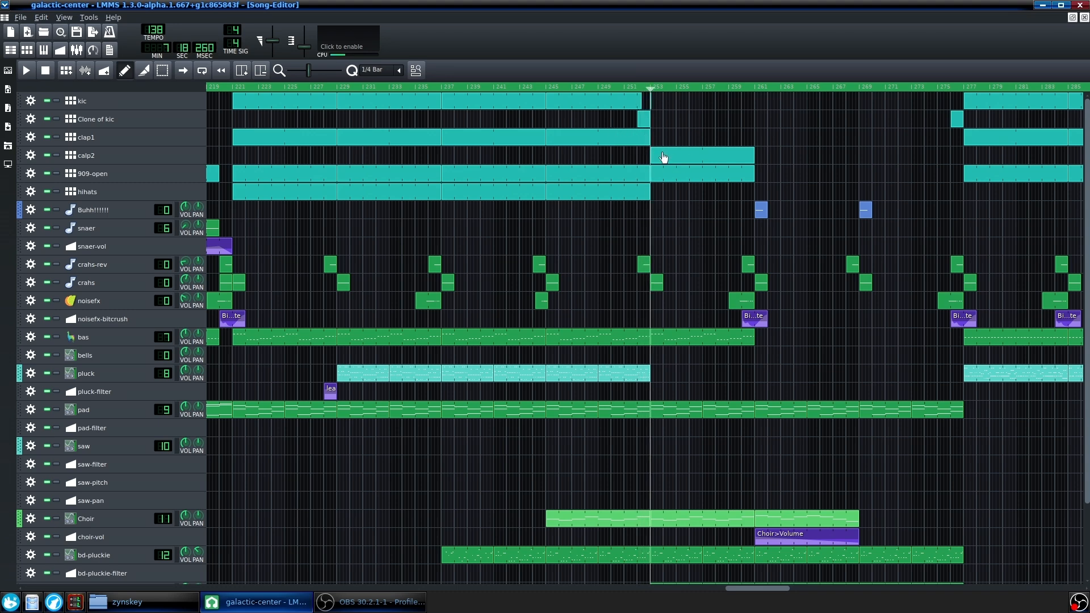
key("space")
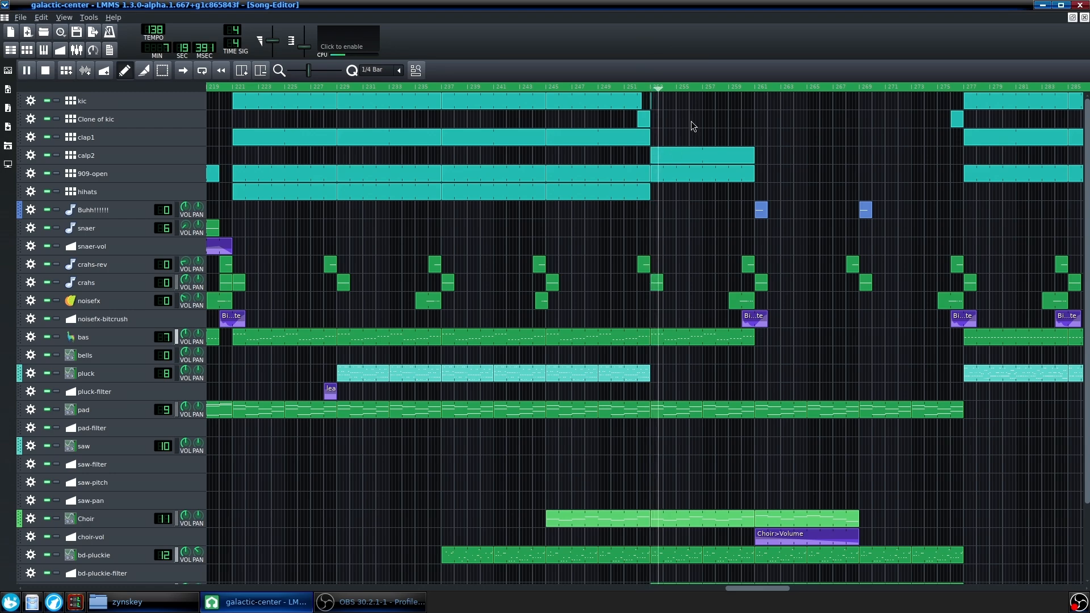
key("space")
Reopen the calp2 pattern from its clip near bar 157 and show the clap instrument window beside the Pattern Editor
scroll(898, 203, "down", 3)
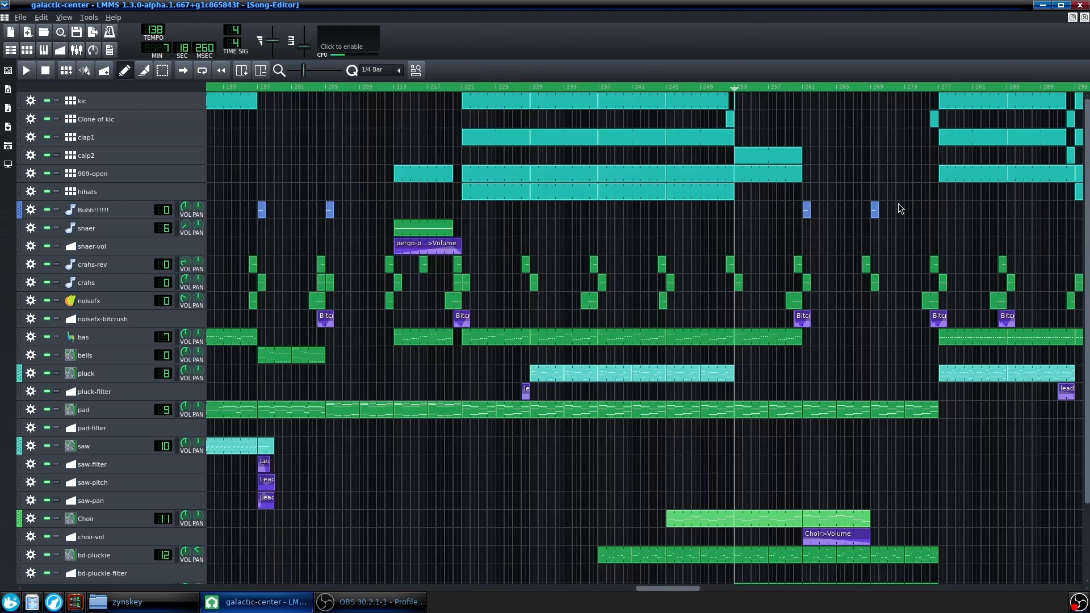
scroll(898, 205, "down", 3)
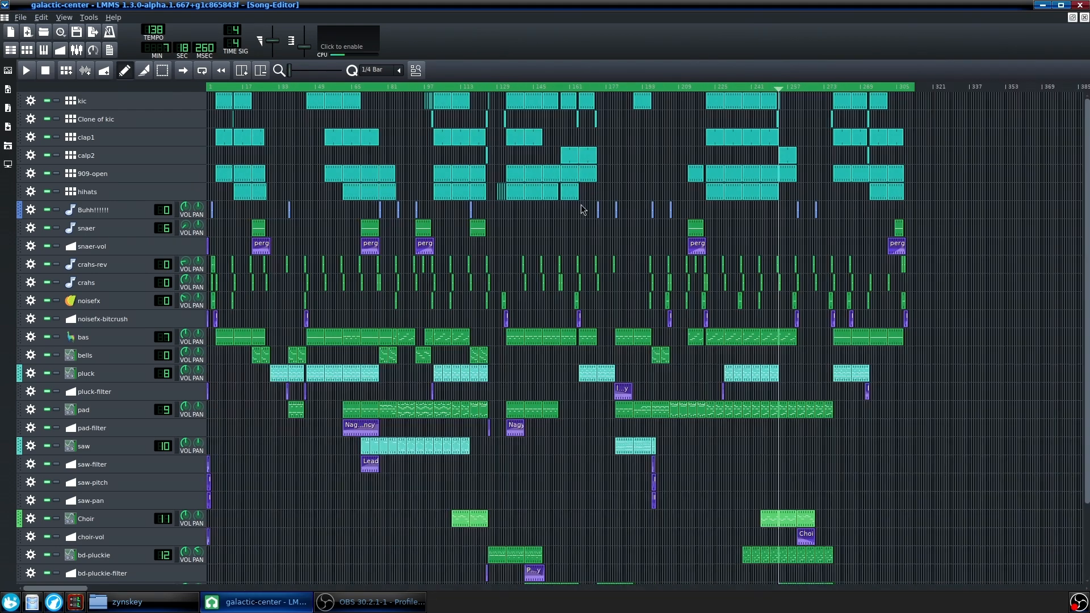
scroll(573, 233, "up", 5)
double_click(562, 155)
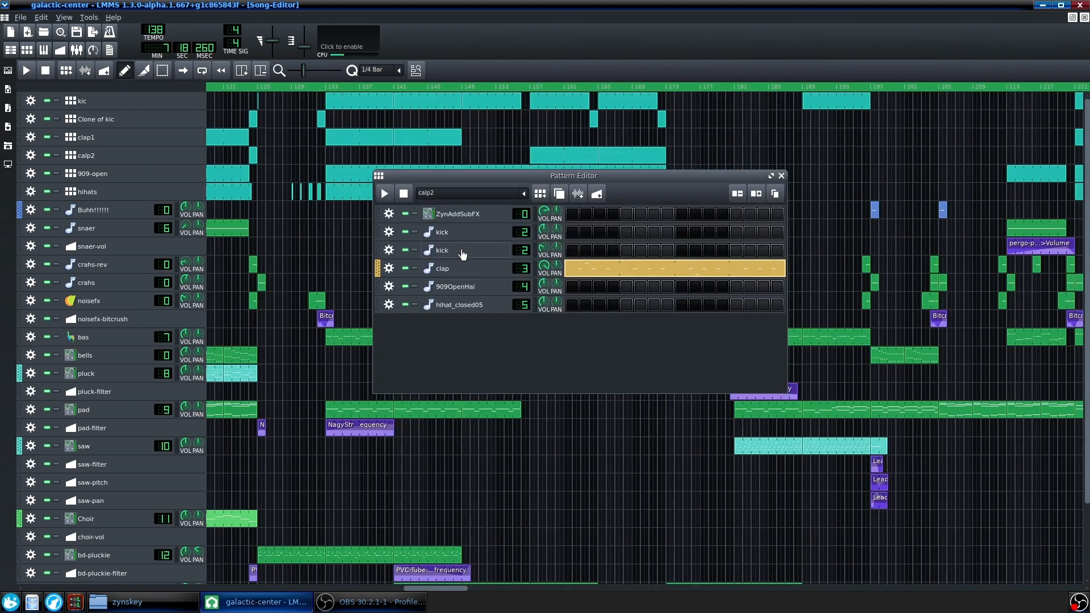
left_click(481, 270)
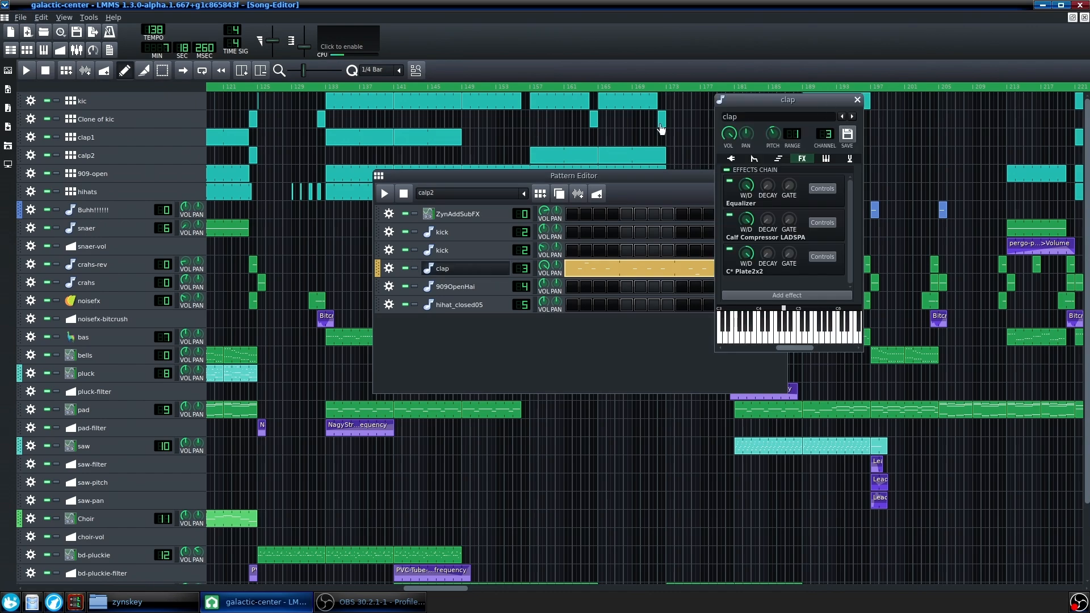
left_click_drag(802, 110, 824, 112)
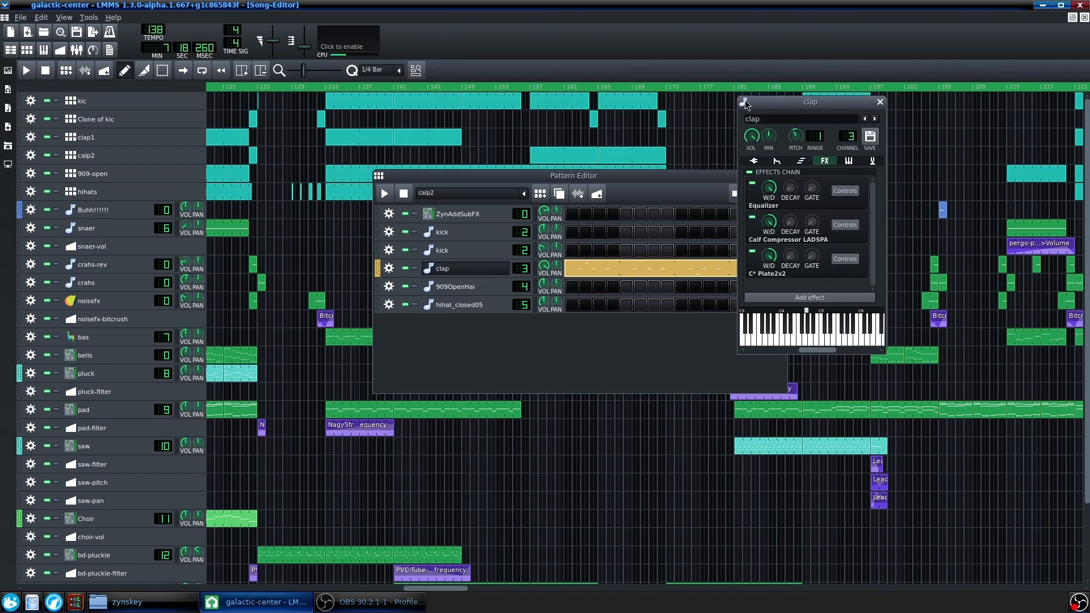
Open the Mixer, examine the clap channel against its openhai neighbour, and place the window beneath the song's drum tracks
left_click(76, 50)
left_click(358, 400)
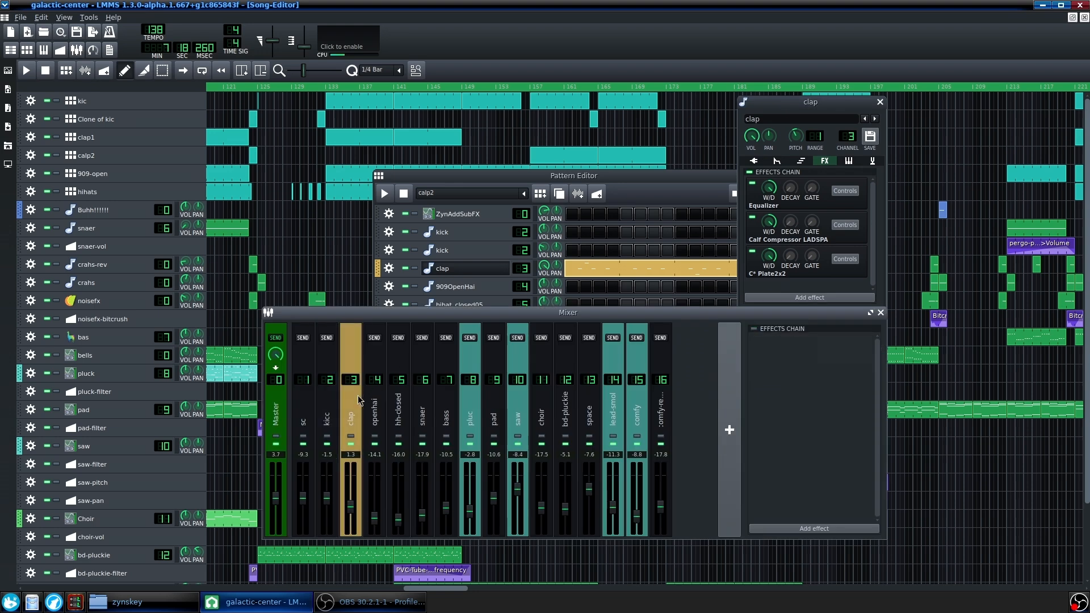
left_click(378, 401)
left_click(357, 404)
left_click_drag(382, 313, 335, 224)
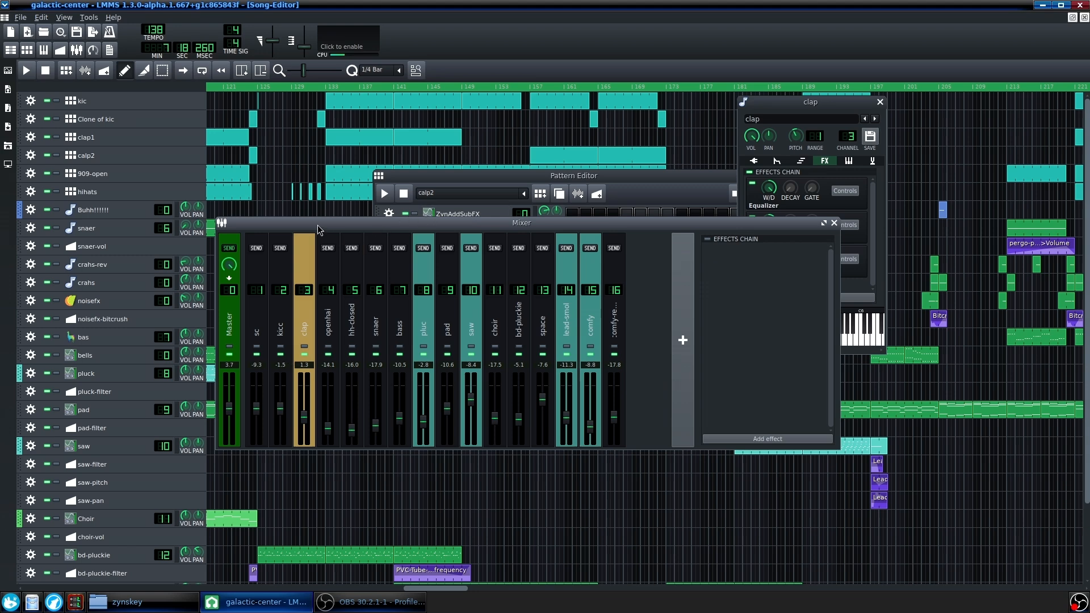
left_click_drag(318, 227, 327, 254)
left_click(836, 233)
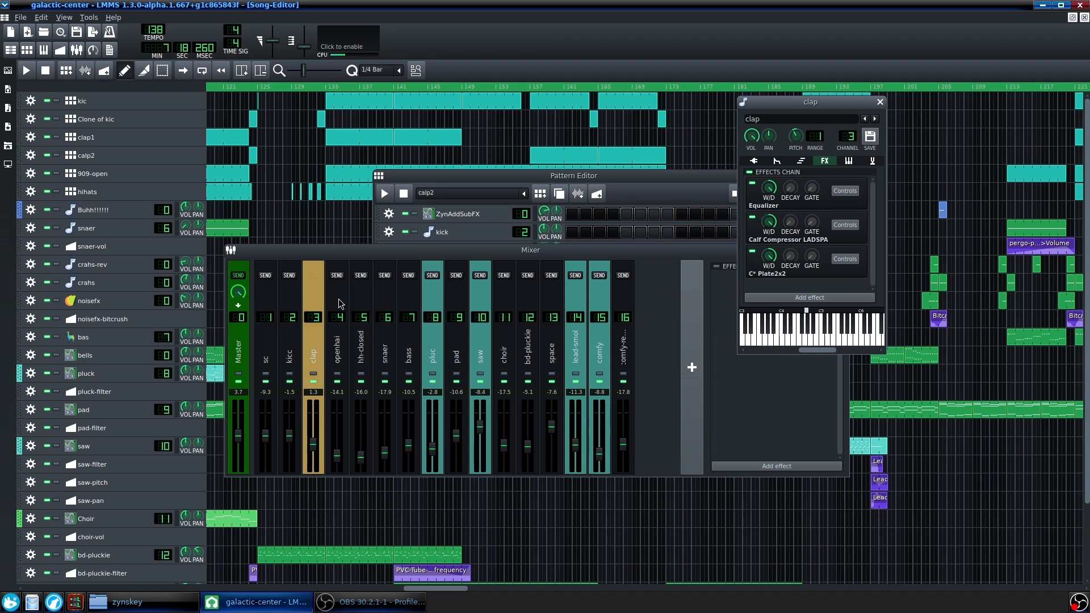
left_click_drag(321, 261, 327, 248)
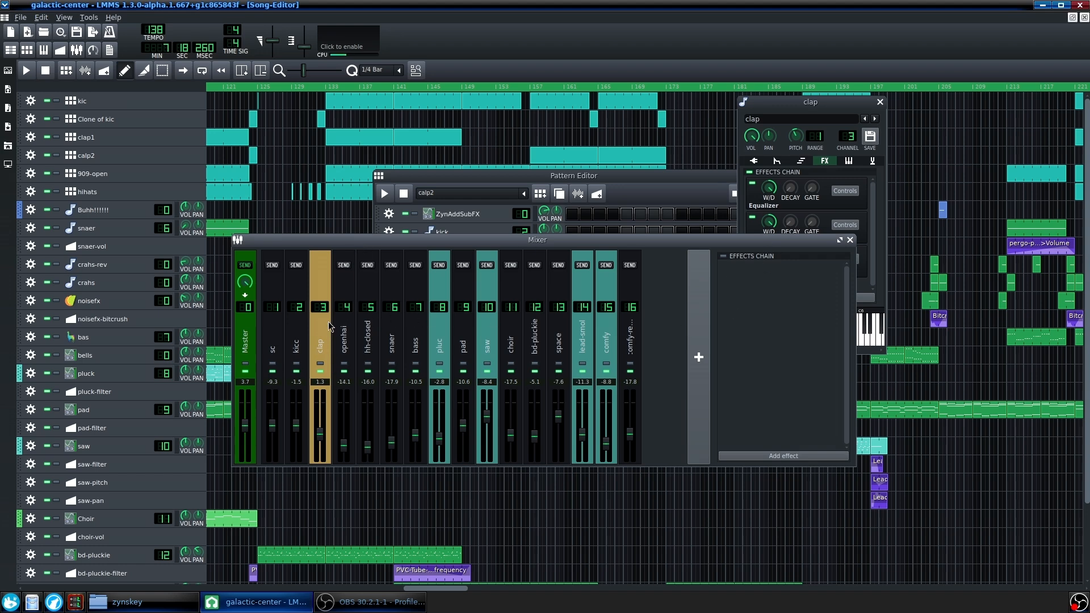
Go through the mixer channels from clap to channel 16, checking each one's sends and effects chain, and return to the comfy channel
left_click(356, 336)
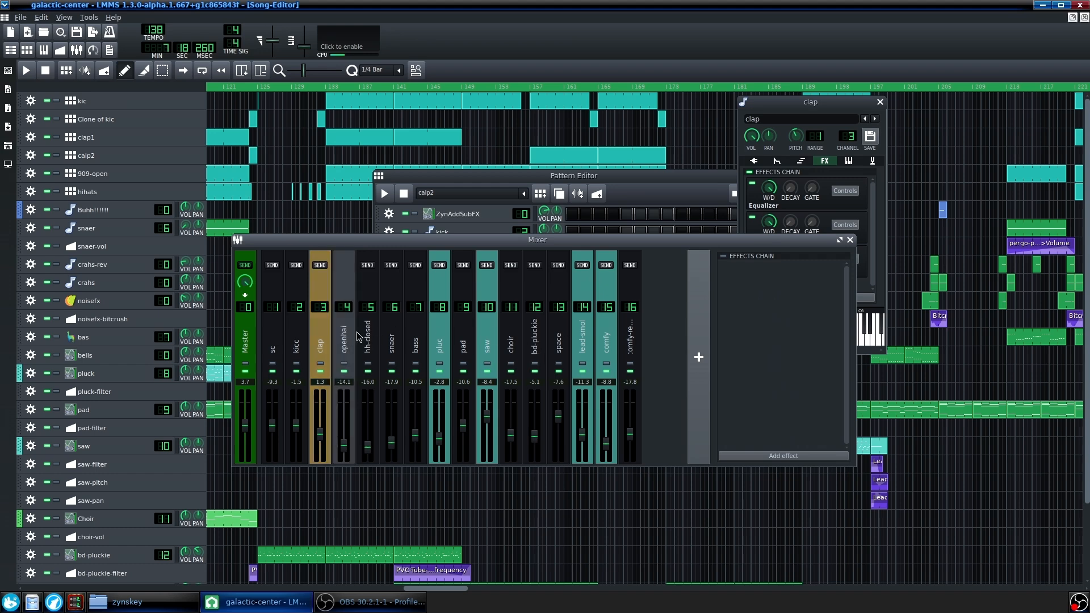
left_click(325, 327)
left_click(345, 328)
left_click(369, 329)
left_click(391, 329)
left_click(413, 332)
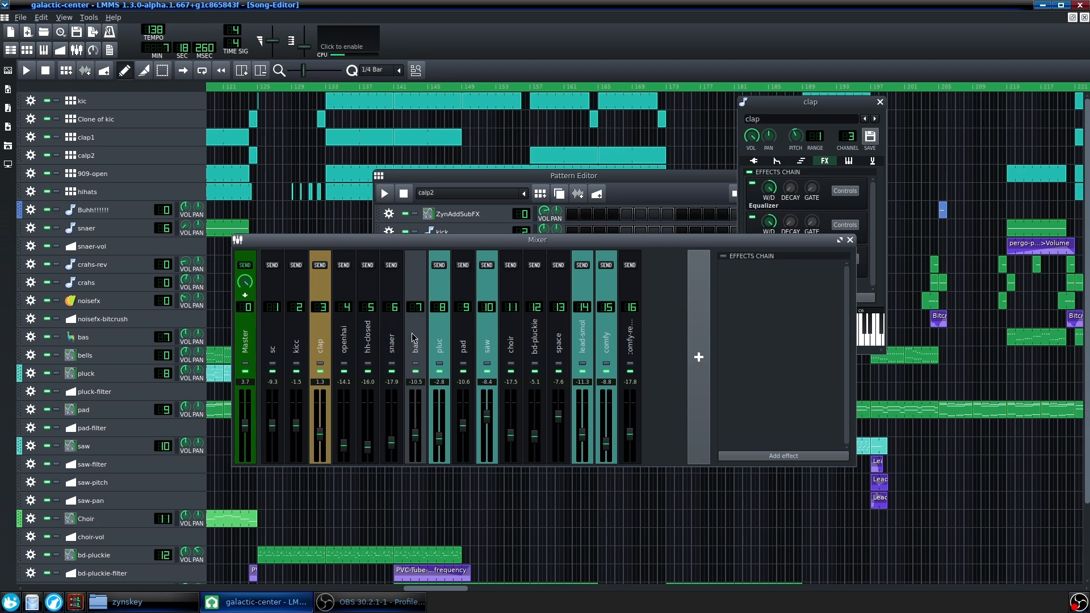
left_click(437, 333)
left_click(462, 340)
left_click(487, 340)
left_click(511, 341)
left_click(534, 340)
left_click(557, 342)
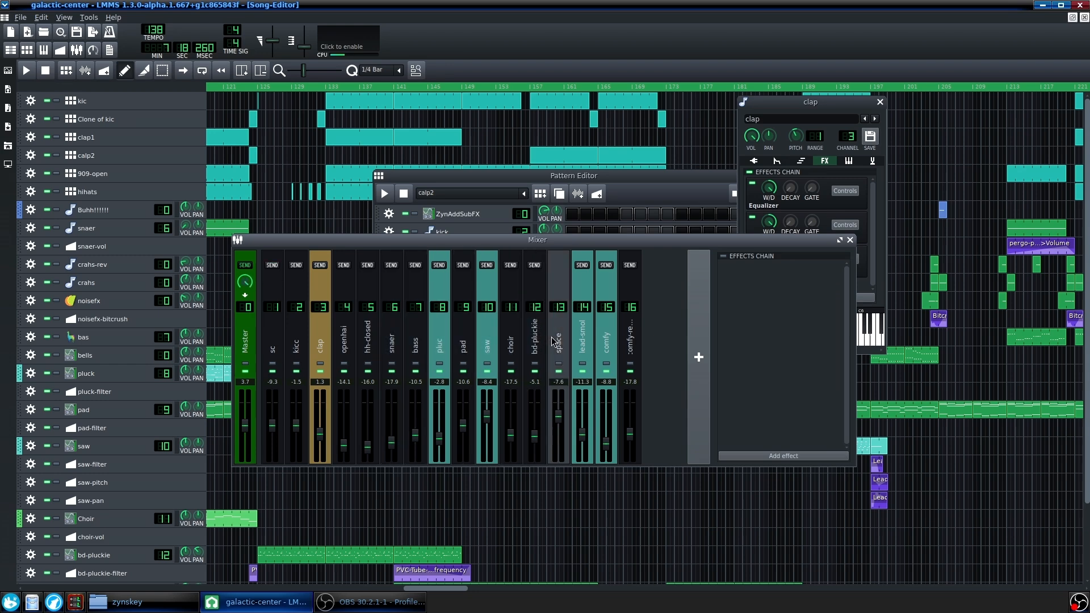
left_click(581, 345)
left_click(612, 343)
left_click(633, 342)
left_click(610, 342)
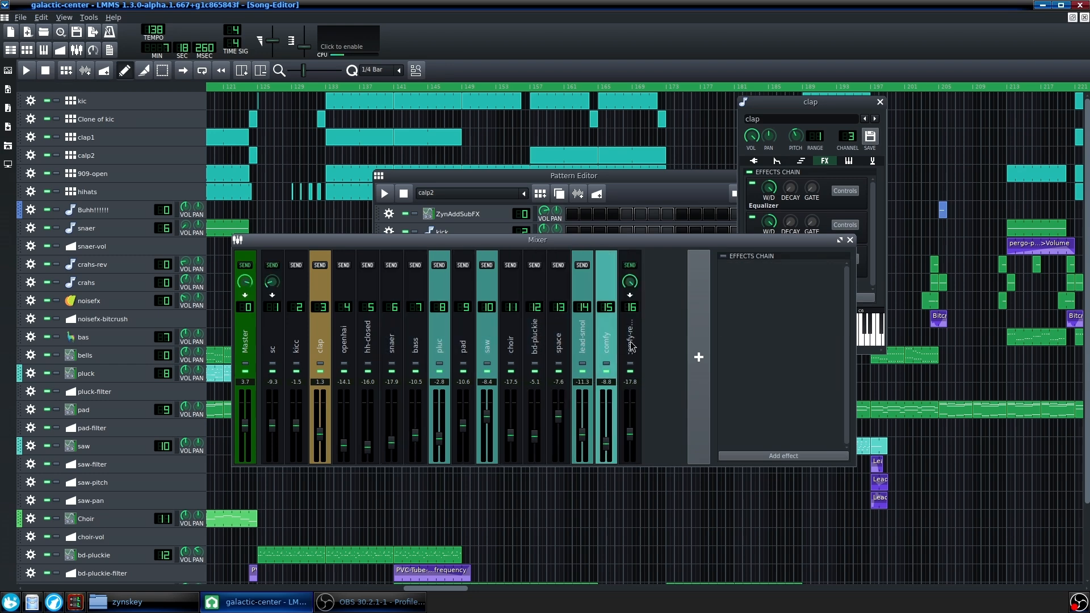
Compare mixer channel 16 with the neighbouring comfy channel, and bring the Pattern Editor back in front of the Mixer
left_click(631, 342)
left_click(631, 342)
left_click(612, 343)
left_click(631, 342)
left_click(407, 196)
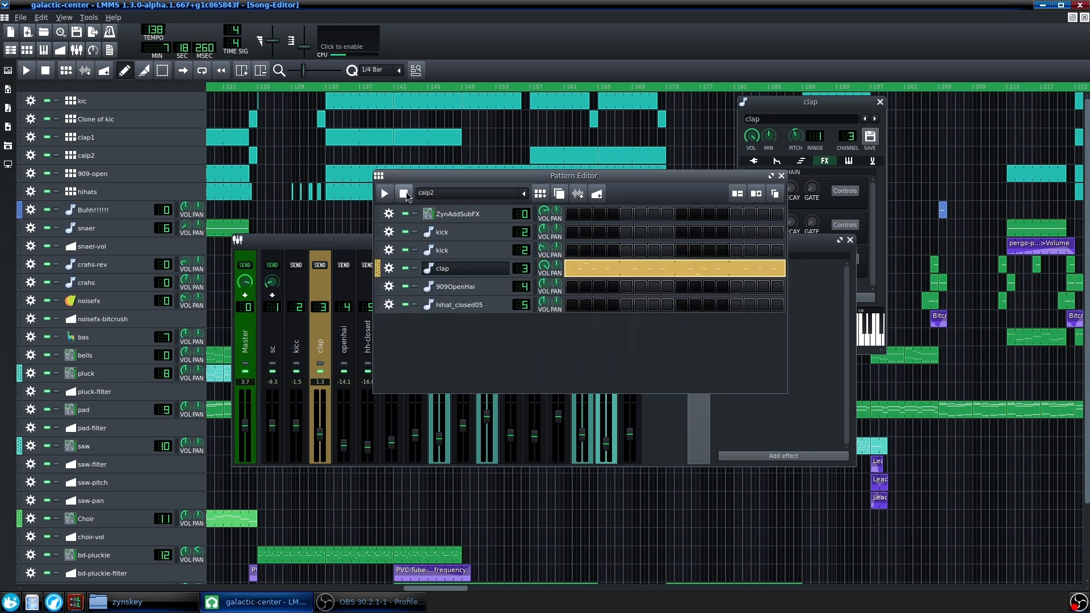
Switch the Pattern Editor from calp2 to the 909-open pattern, start playing it, and open the 909OpenHai instrument
left_click(453, 269)
scroll(448, 194, "down", 1)
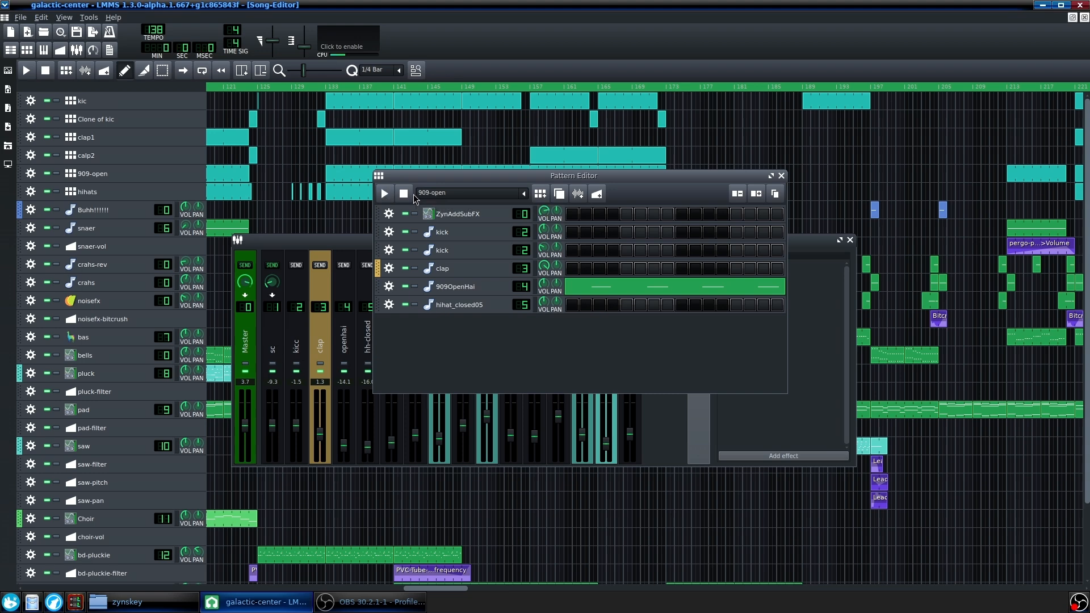
left_click(384, 194)
left_click(455, 286)
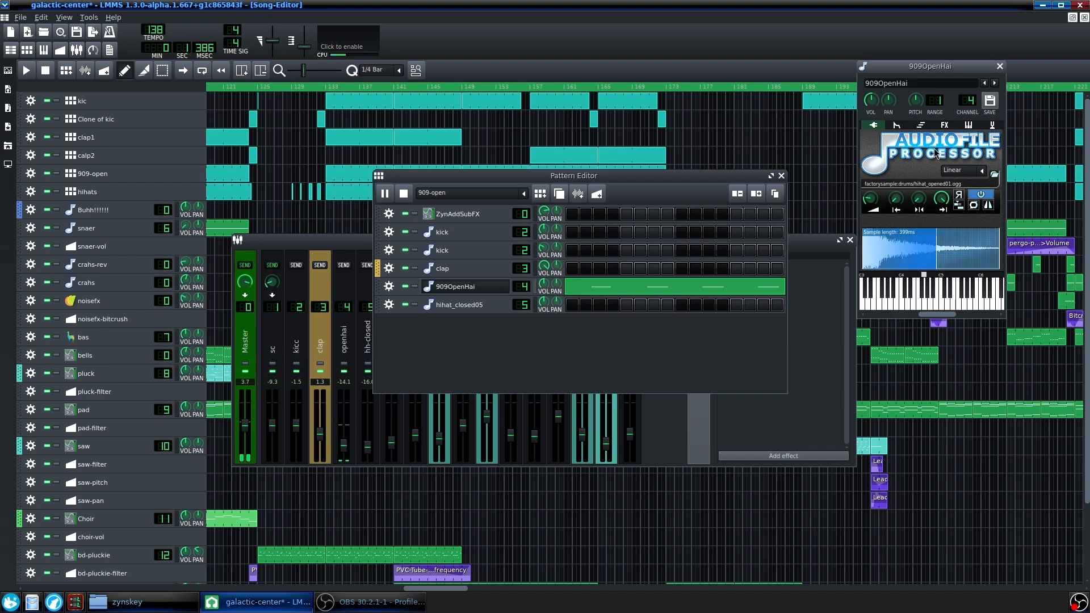
Examine the 909OpenHai effects chain during playback, toggling the Calf Compressor for comparison and viewing the Equalizer curve, and stop the pattern
left_click(944, 125)
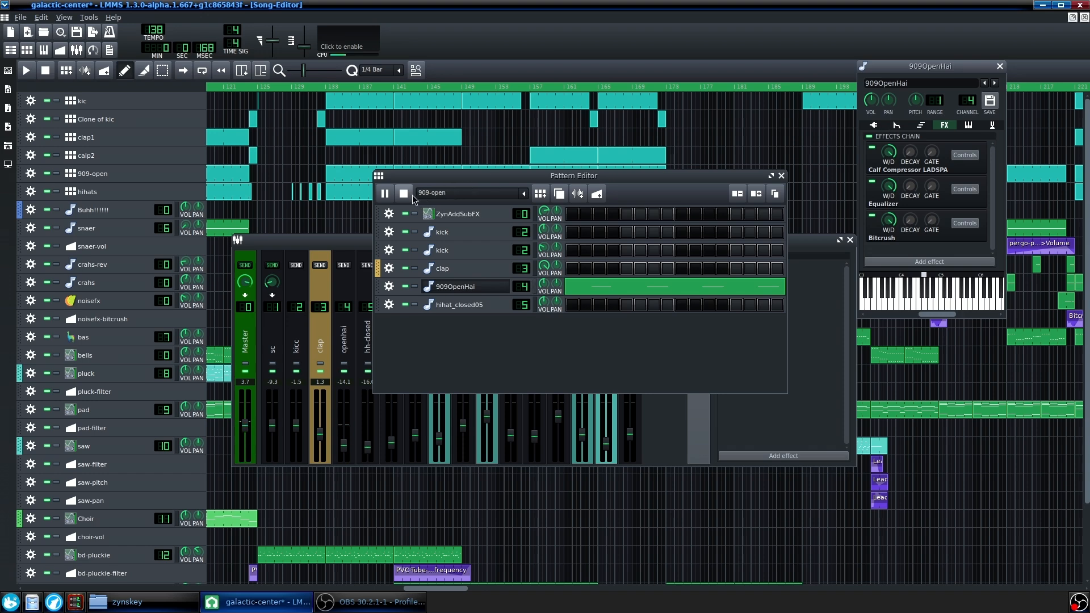
left_click(873, 148)
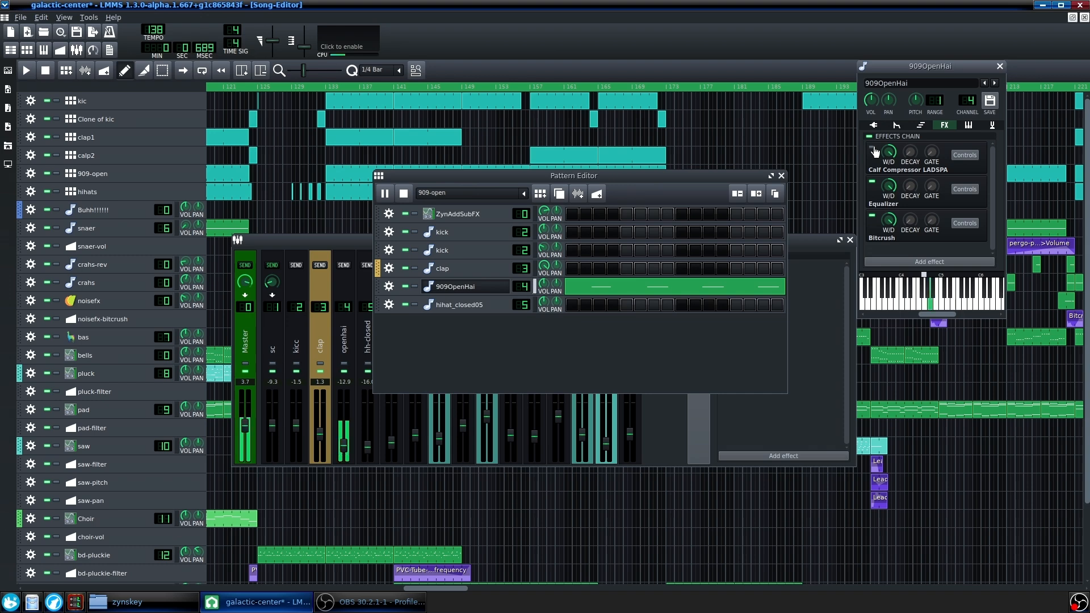
left_click(964, 189)
left_click_drag(986, 71, 649, 155)
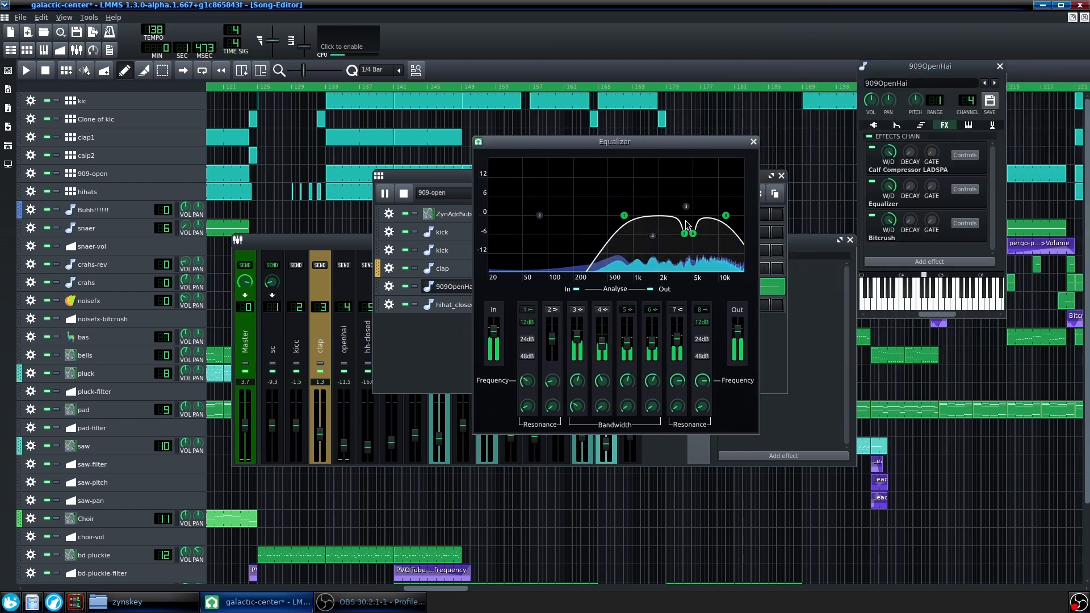
left_click(404, 192)
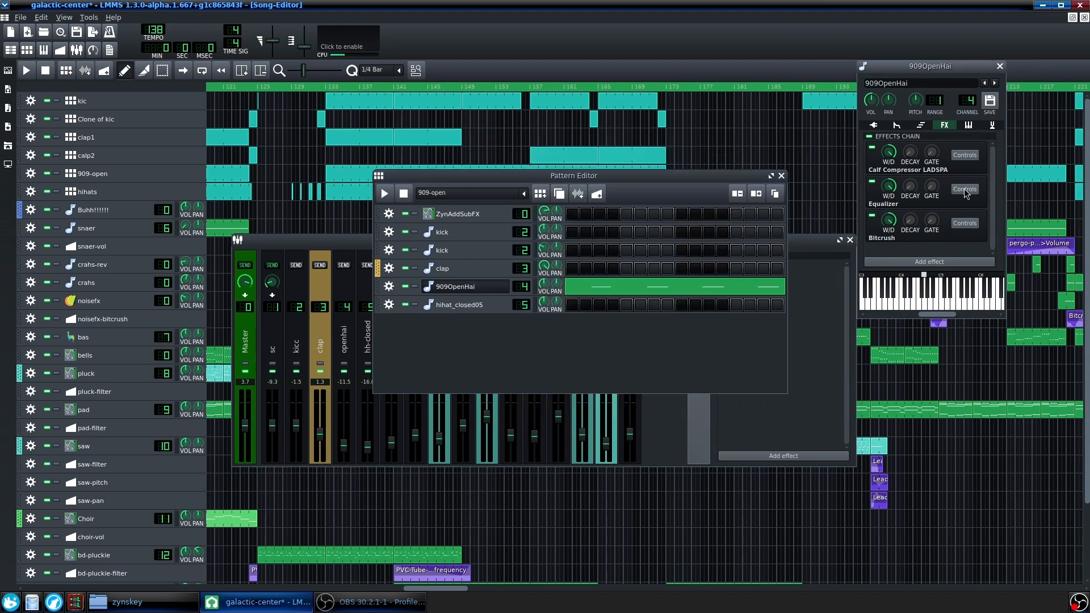
Reopen the 909OpenHai Equalizer, play the pattern to watch its spectrum, and close the Equalizer and stop playback
left_click(964, 189)
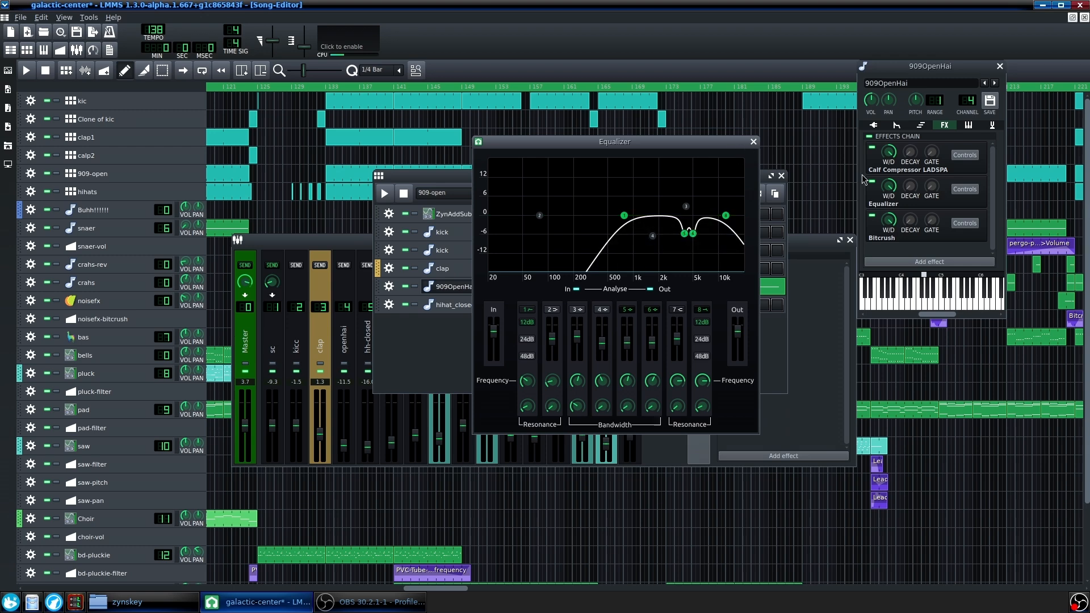
left_click(384, 193)
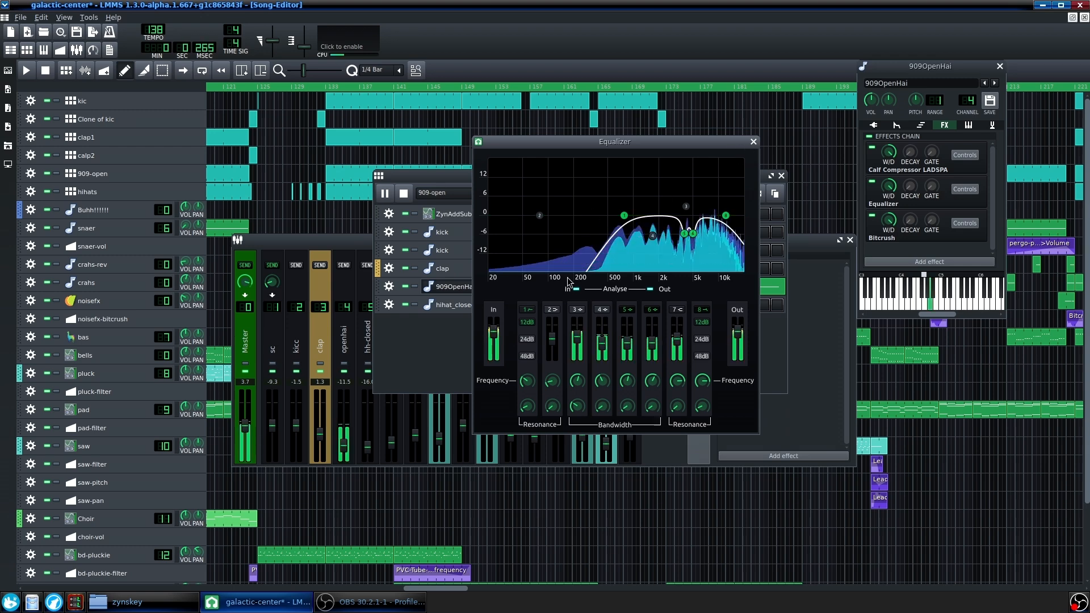
left_click(753, 142)
left_click(404, 193)
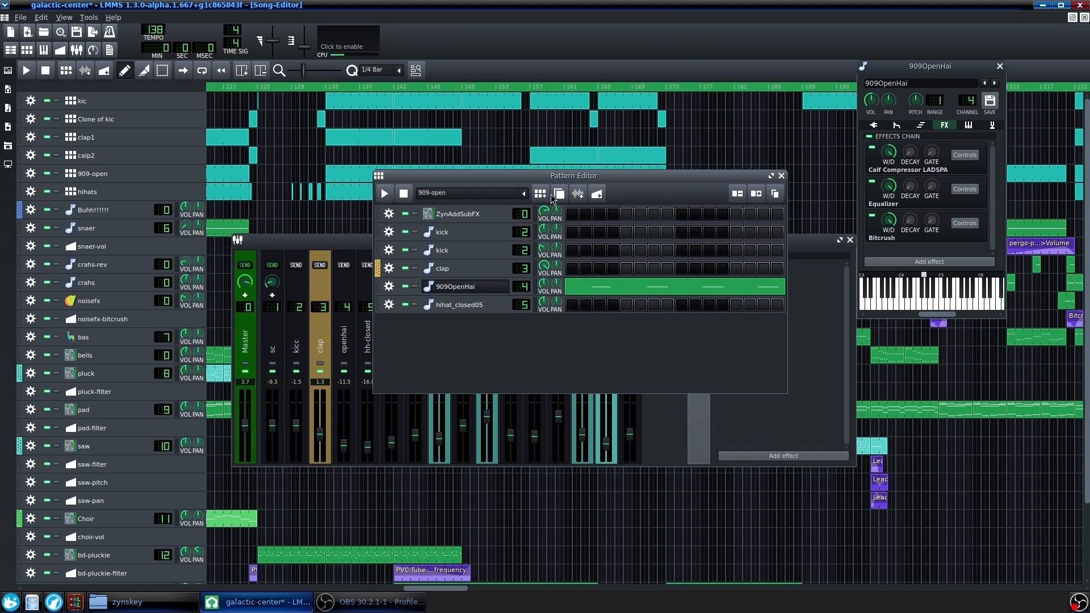
Audition the 909-open pattern with Bitcrush switched off and back on, and inspect the Bitcrush controls once playback is stopped
left_click(385, 194)
left_click(872, 219)
left_click(872, 218)
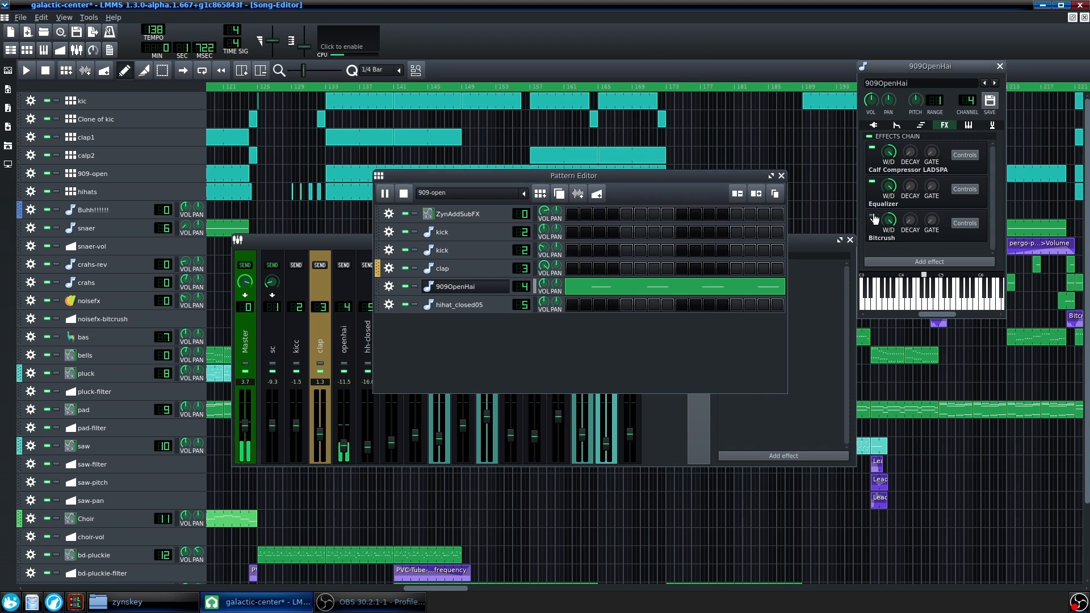
left_click(403, 194)
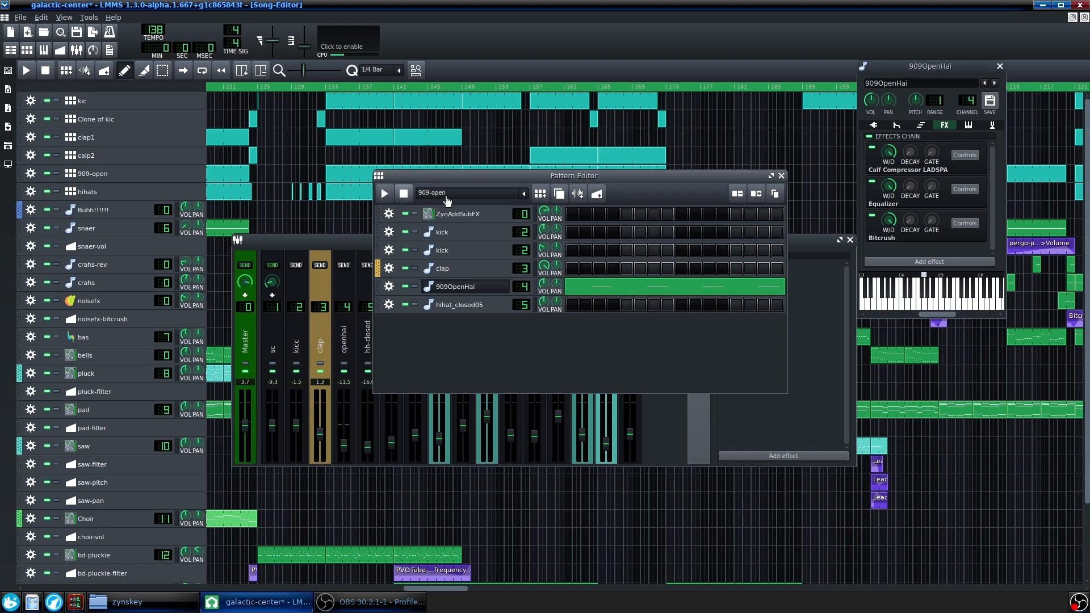
left_click(971, 224)
left_click(746, 66)
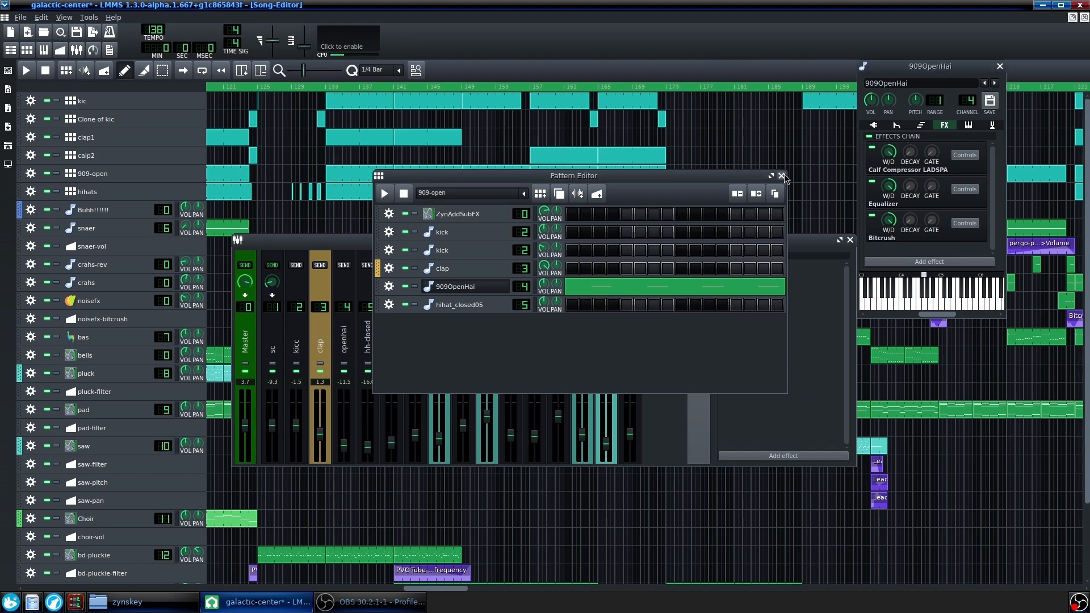
Close the Pattern Editor and the Mixer, and return the Song-Editor to bar 1
left_click(781, 176)
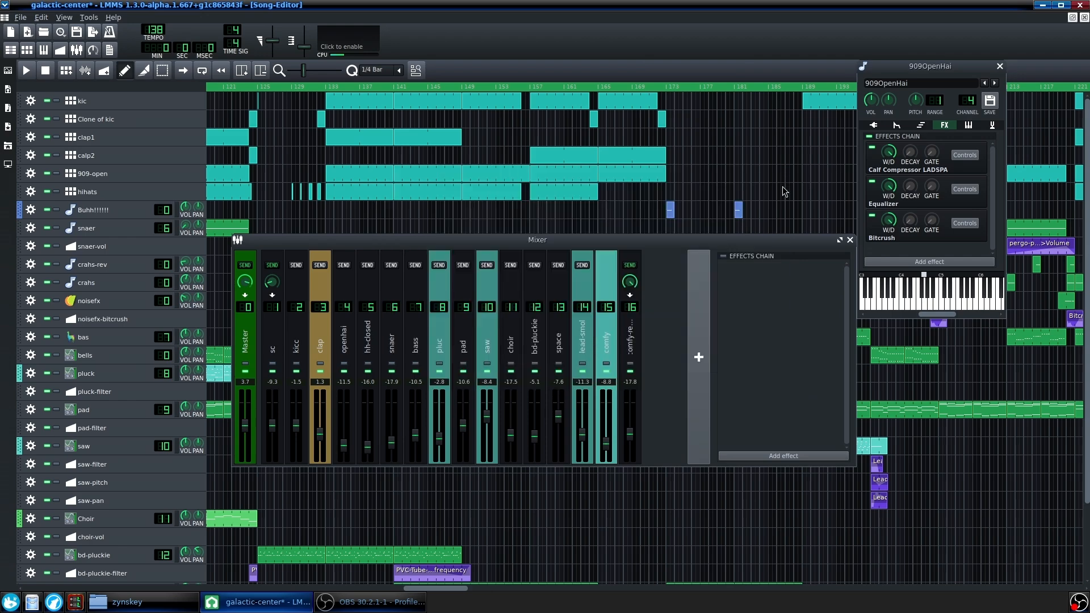
left_click(850, 240)
left_click_drag(433, 595, 19, 608)
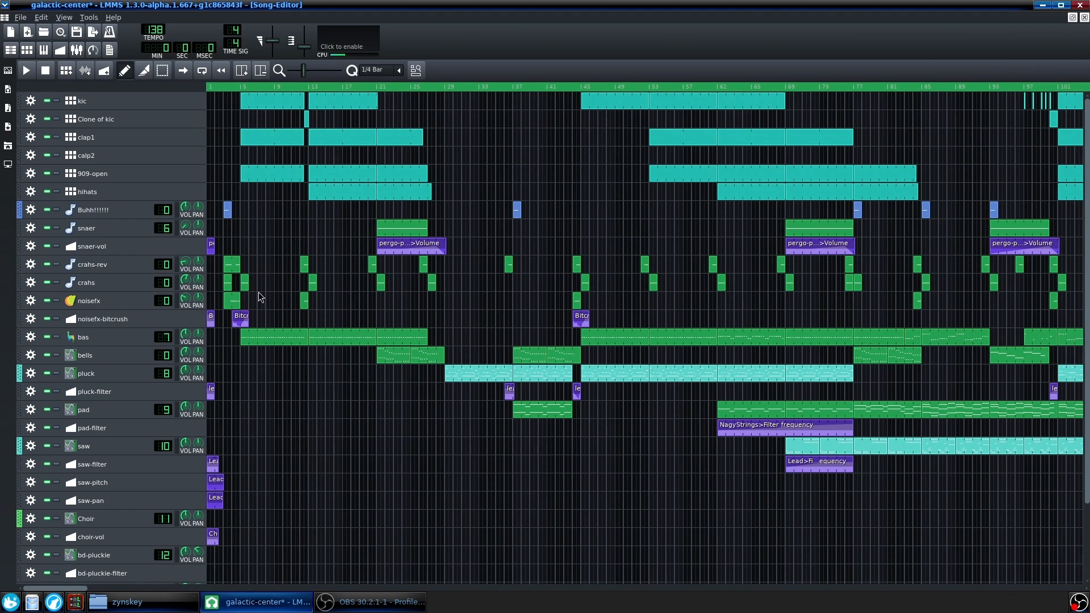
Look over the whole arrangement's tracks and open the hihats pattern from its clip near the middle of the song
scroll(278, 427, "down", 5)
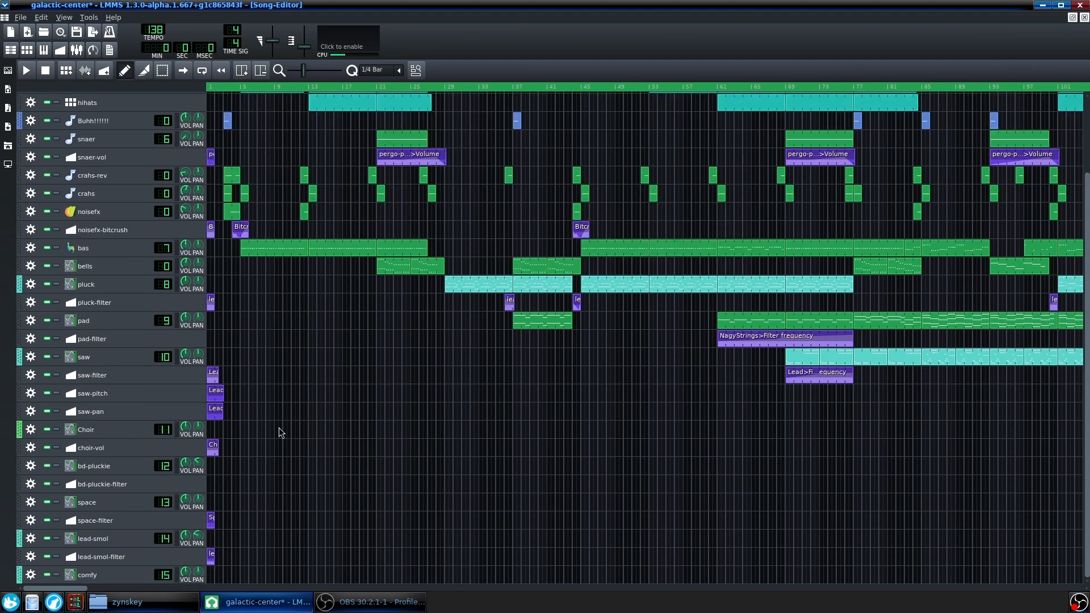
scroll(277, 421, "up", 5)
scroll(211, 172, "down", 6, "ctrl")
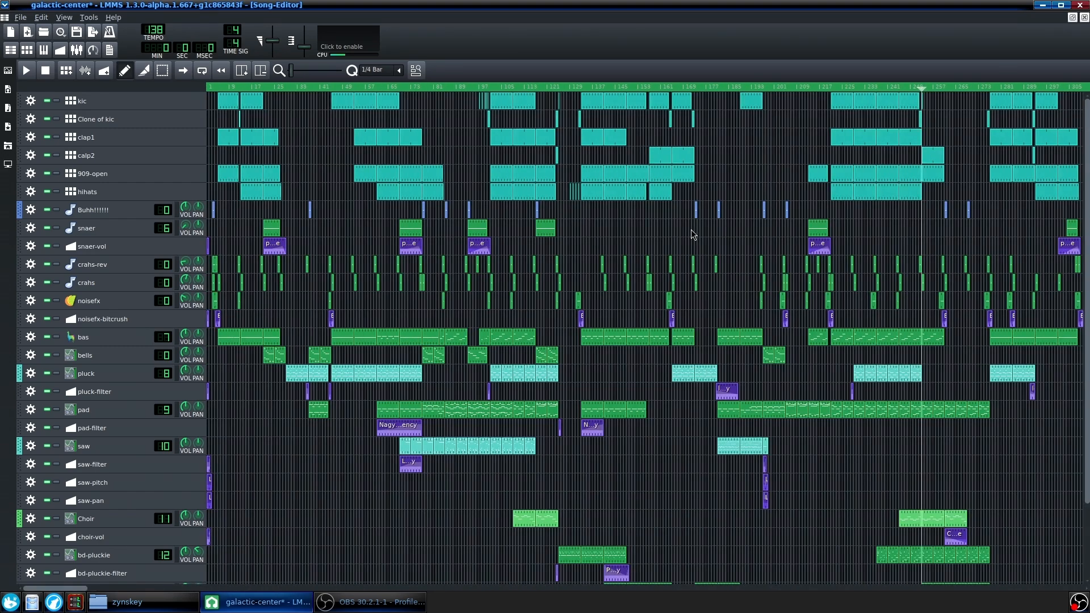
scroll(687, 229, "up", 1, "ctrl")
double_click(617, 191)
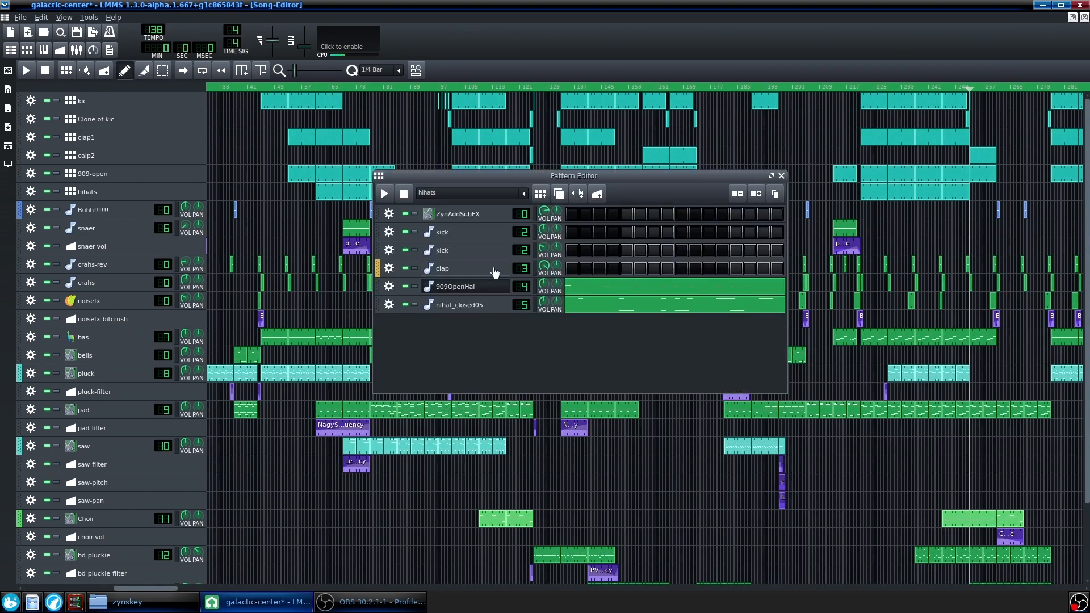
Play the 909-open pattern briefly, examine the 909OpenHai and Bitcrush windows moved clear of each other, and close Bitcrush
left_click(456, 287)
left_click(385, 194)
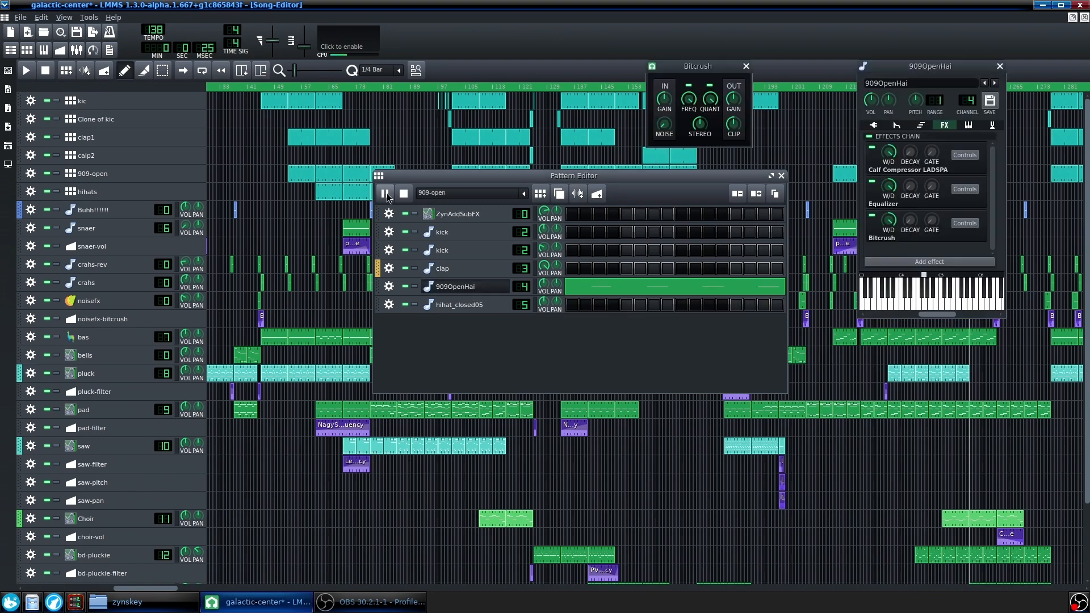
left_click(387, 193)
left_click_drag(727, 68, 825, 249)
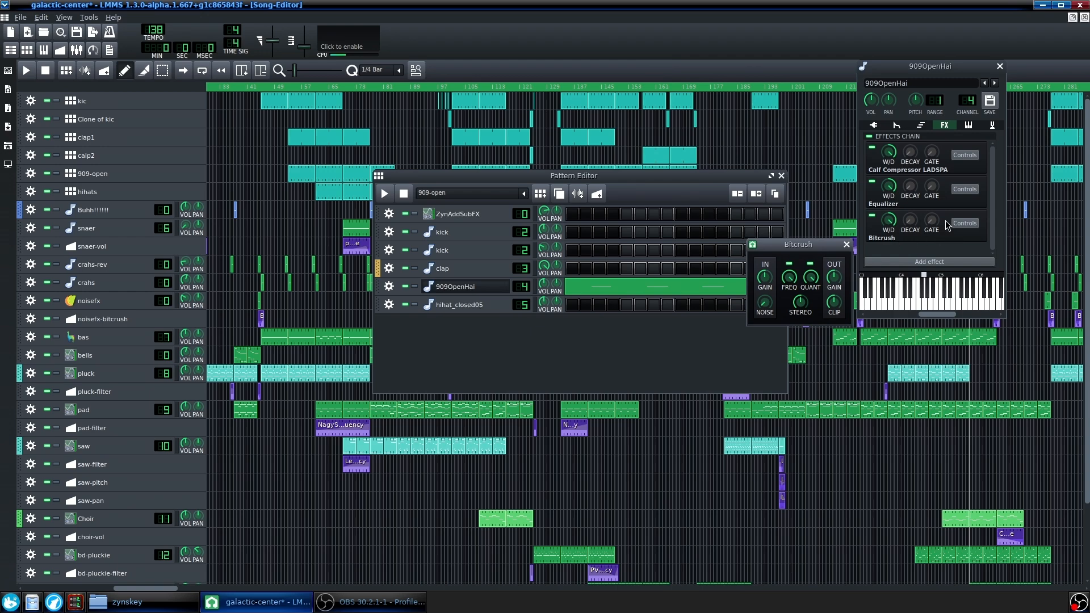
left_click_drag(886, 66, 884, 74)
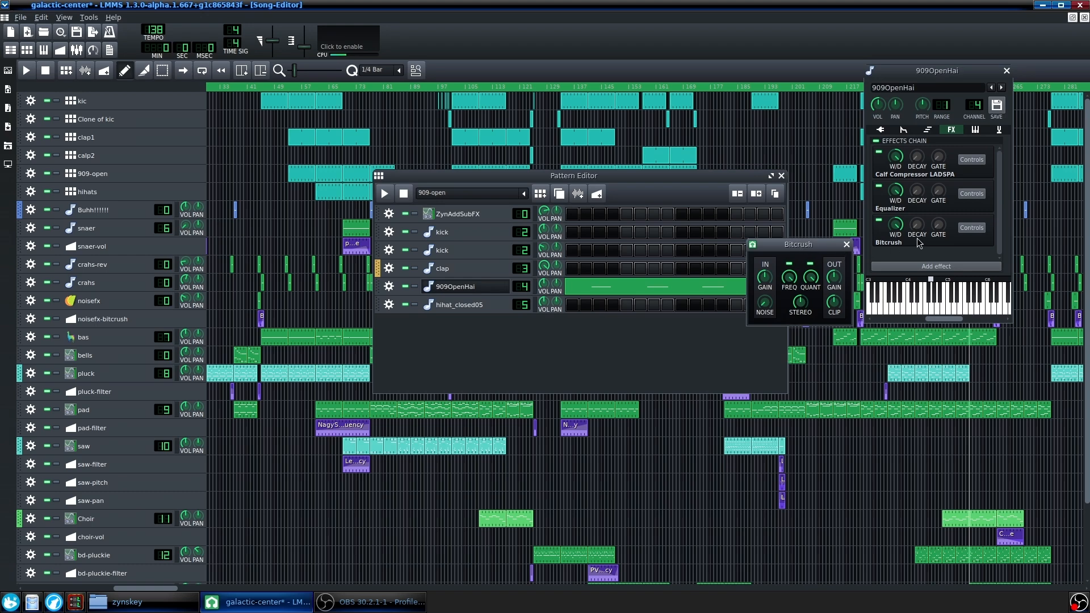
left_click(846, 245)
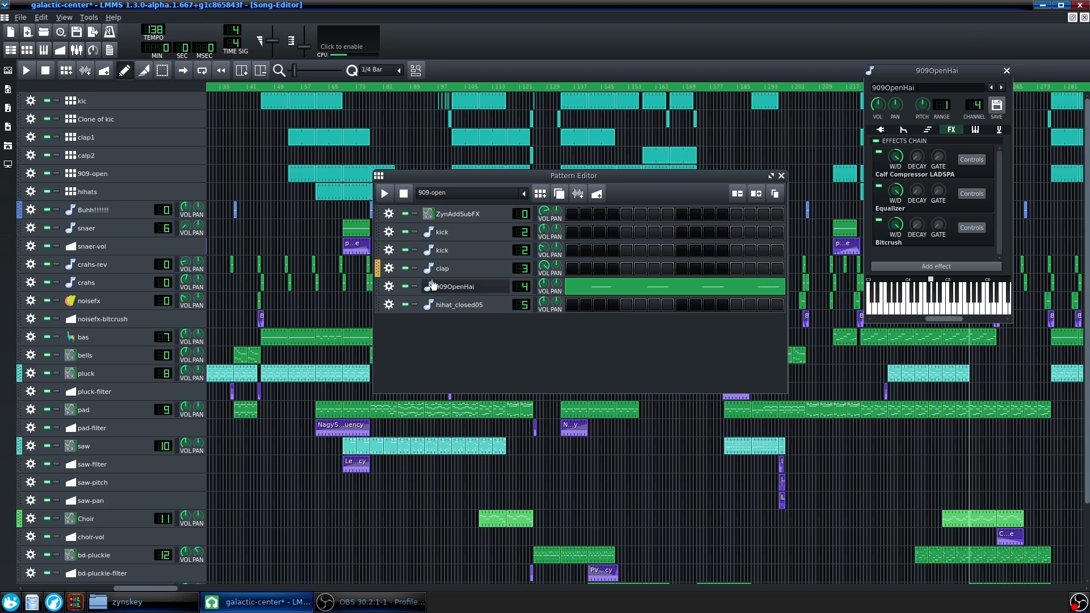
Open the Mixer, check the openhai channel against its hh-closed and snaer neighbours, and move the window slightly lower
left_click(77, 50)
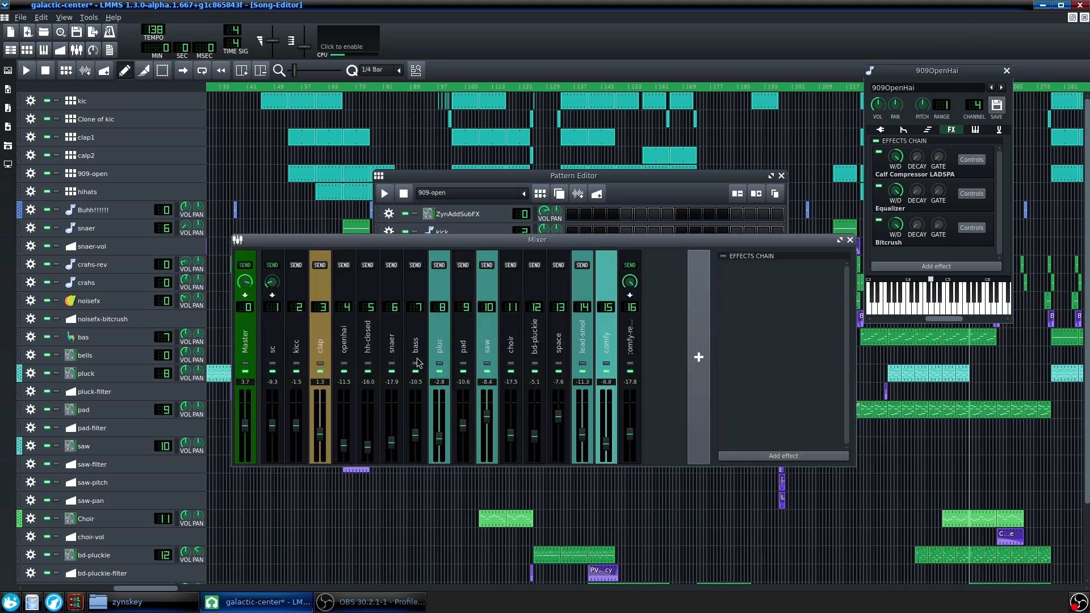
left_click(345, 336)
left_click(381, 345)
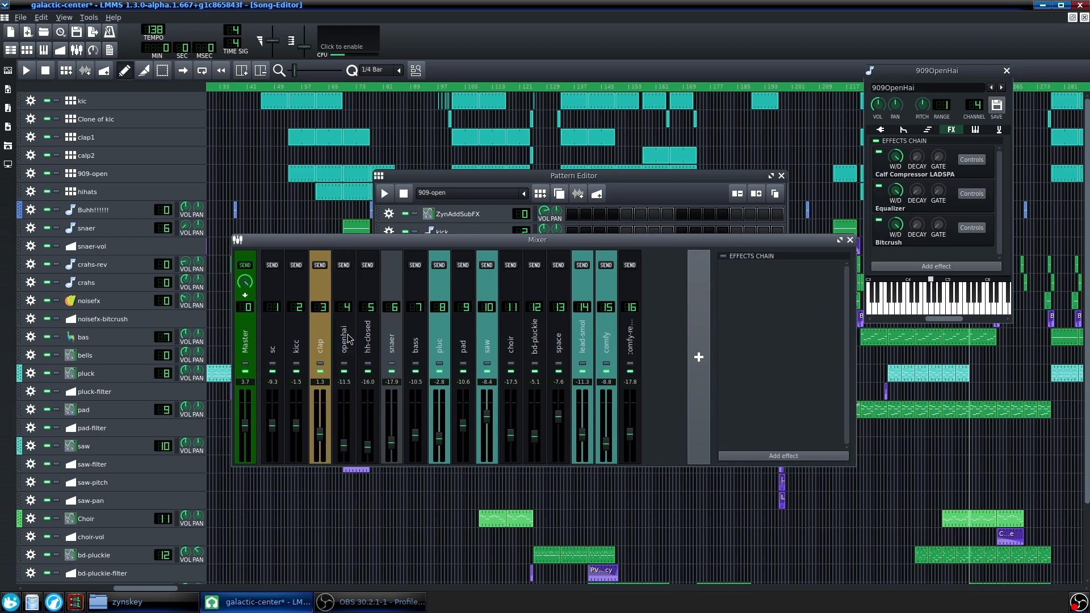
left_click(368, 341)
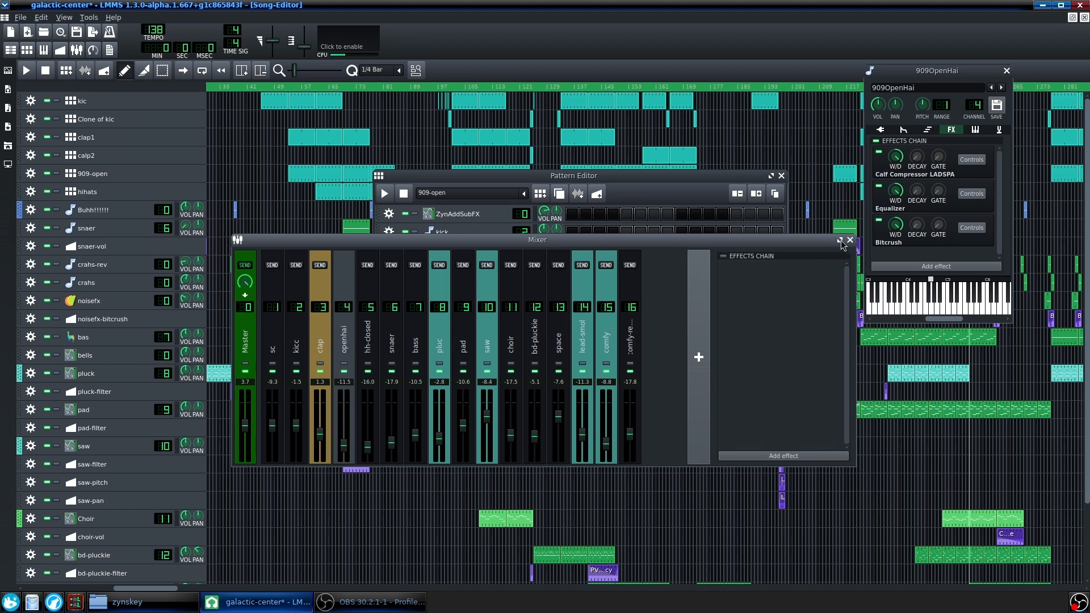
left_click_drag(841, 245, 838, 268)
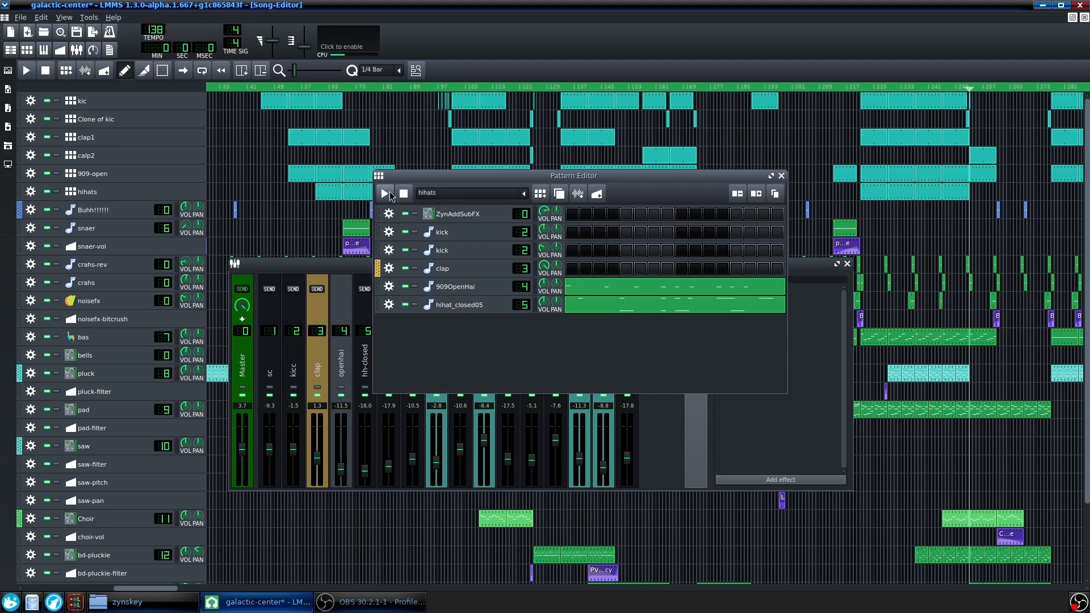
Play the hihats pattern's 909OpenHai notes in the Piano-Roll, check their velocity and panning, and close the editor and stop playback
left_click(602, 299)
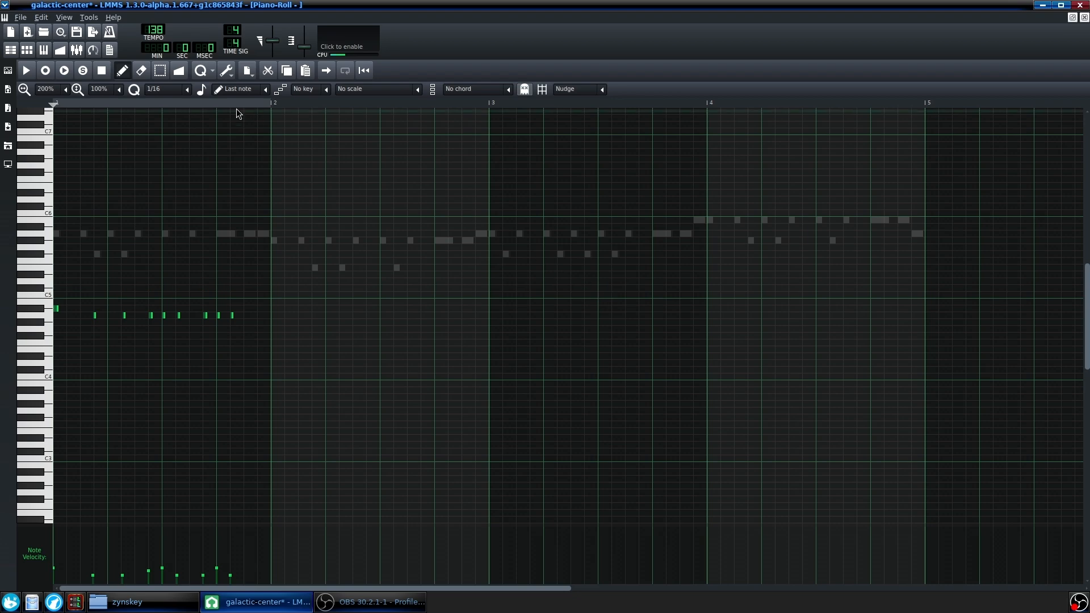
left_click(26, 73)
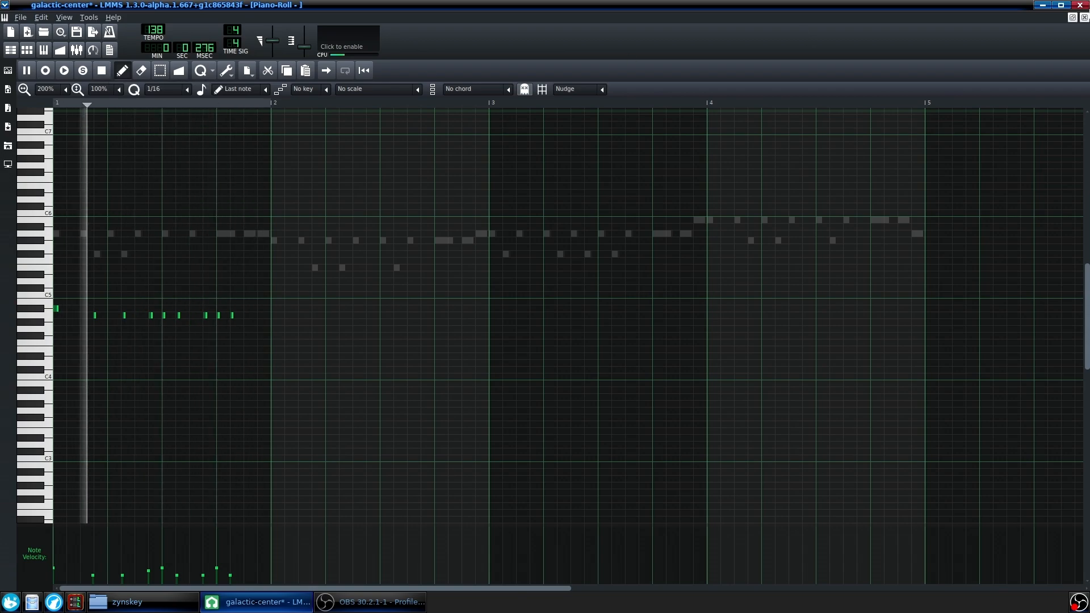
left_click(36, 555)
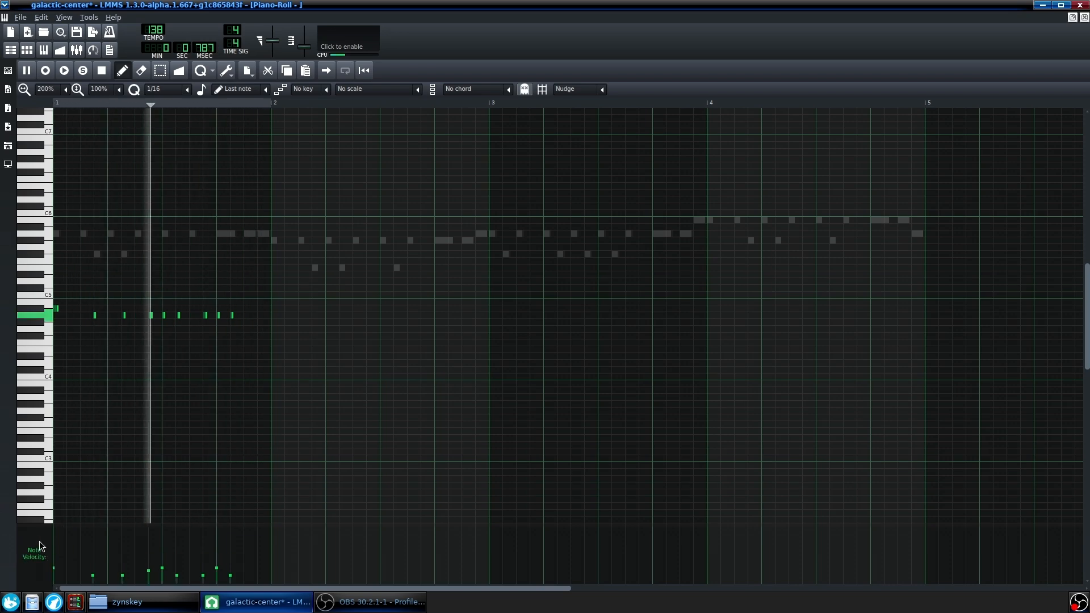
left_click(47, 569)
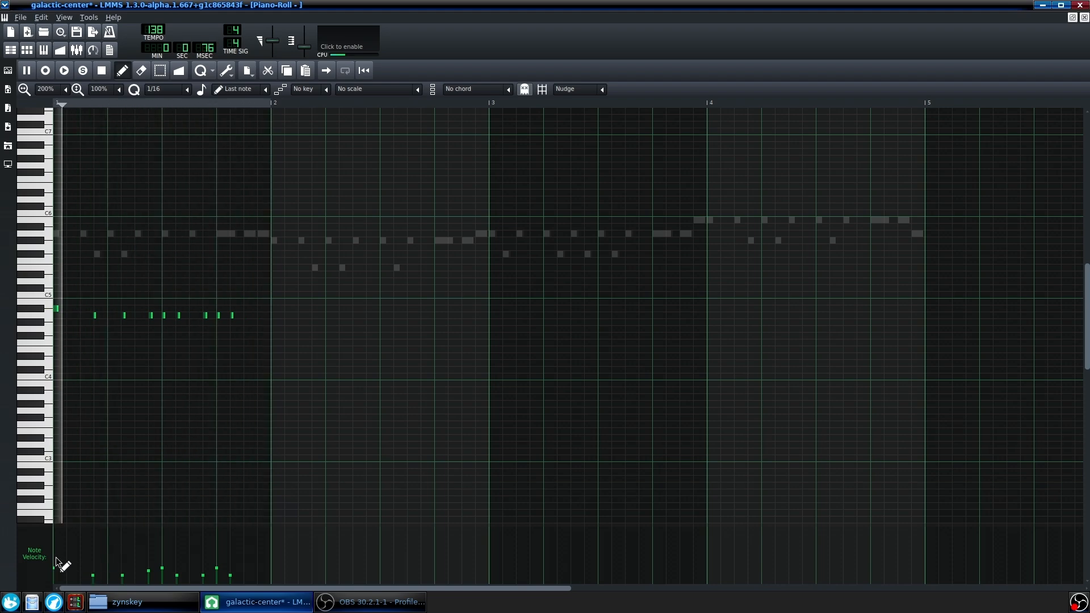
left_click(1083, 17)
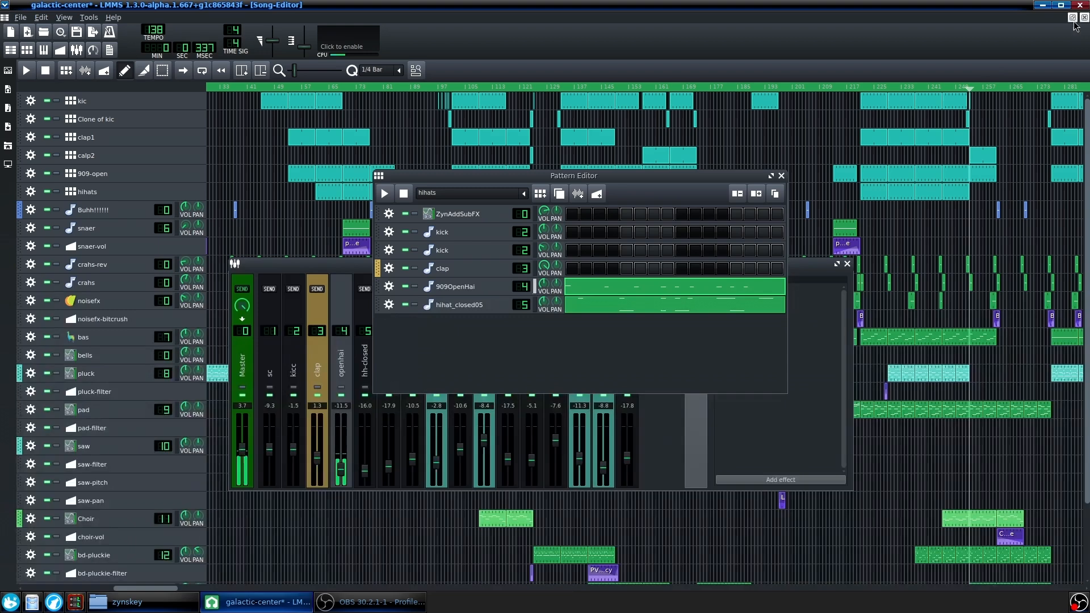
left_click(410, 192)
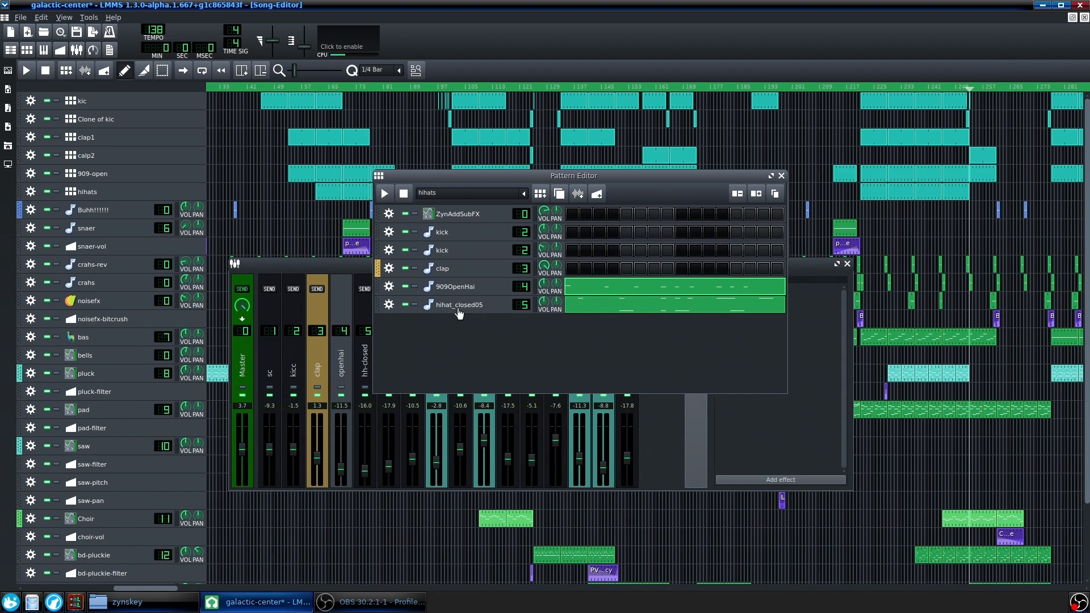
Open the hihat_closed05 notes of the hihats pattern in the Piano-Roll, play them, and show the note panning
double_click(595, 312)
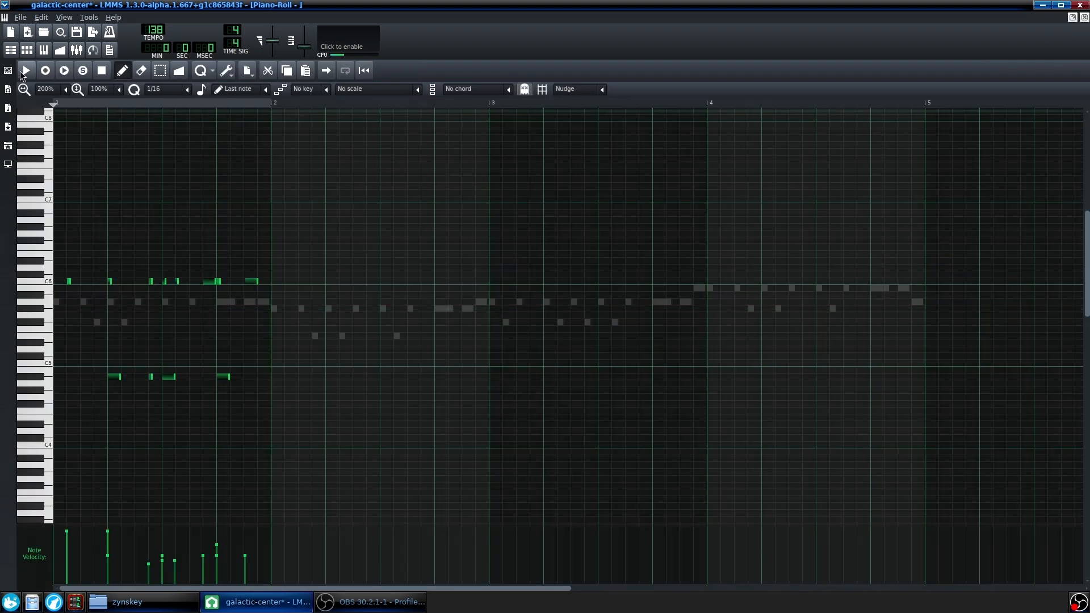
left_click(23, 72)
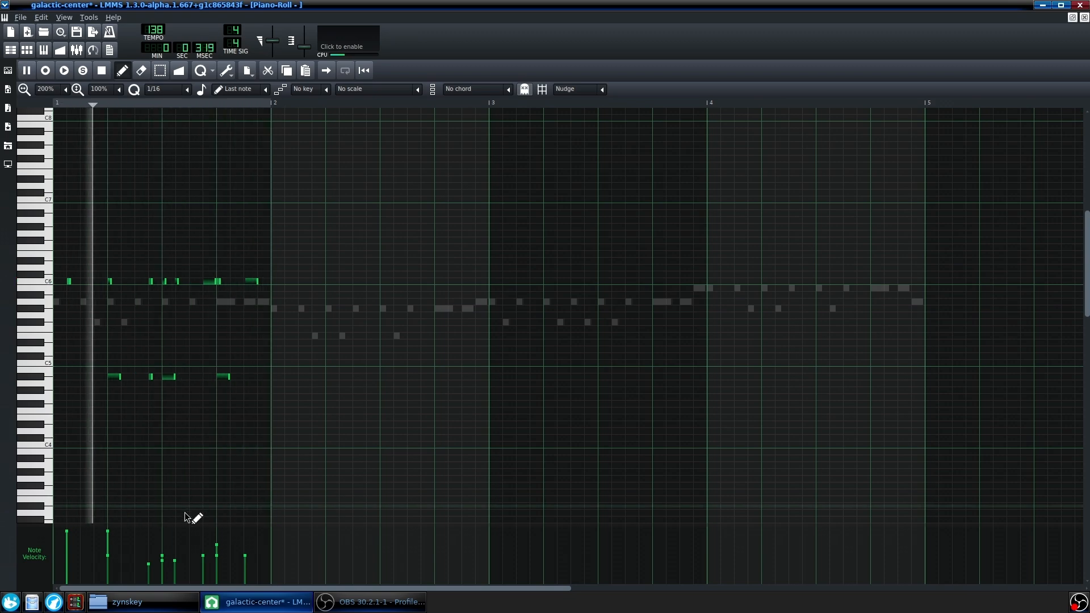
left_click(45, 559)
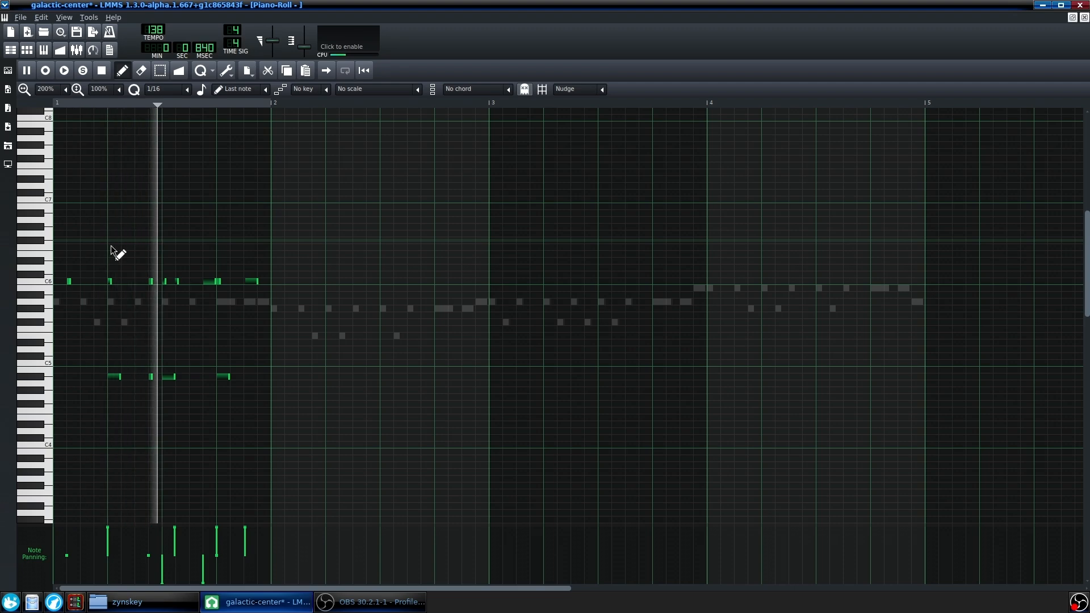
Close the Piano-Roll and examine the hihat_closed05 instrument's sample, volume envelope and effects chain
left_click(1084, 18)
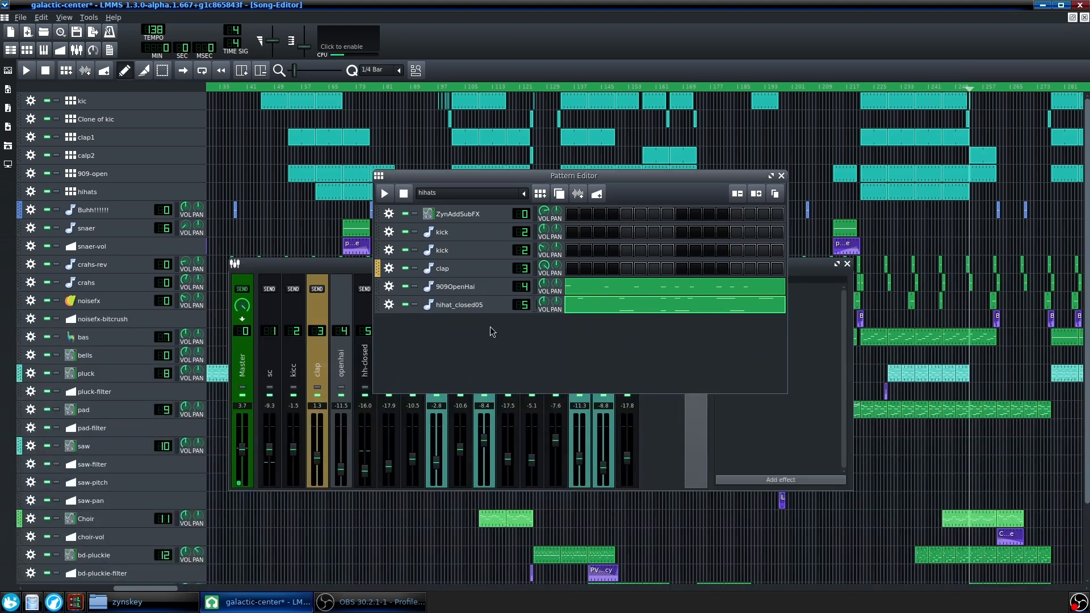
left_click(463, 305)
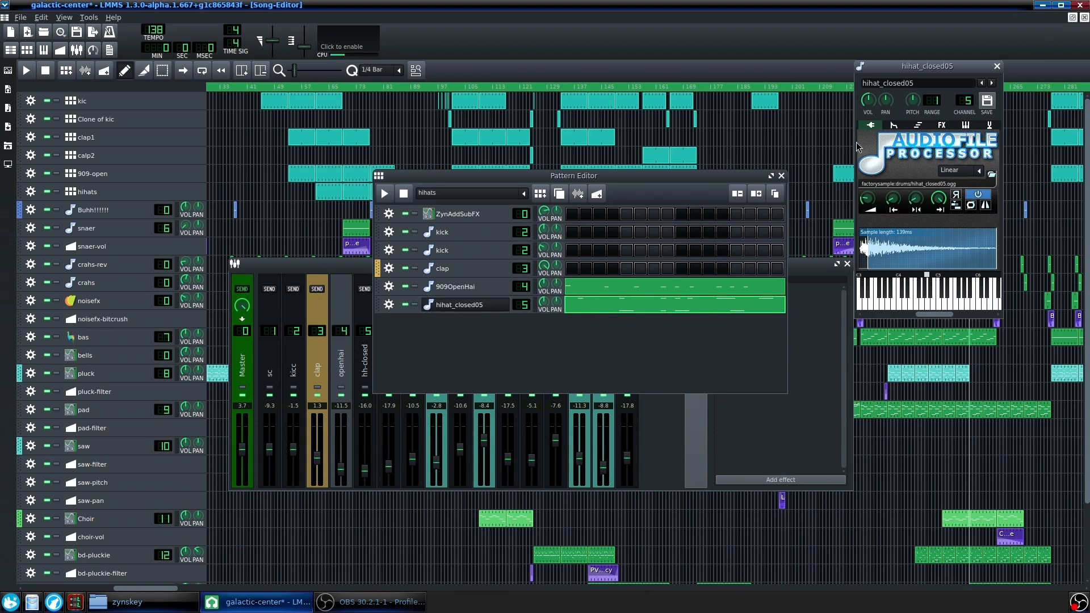
left_click(893, 126)
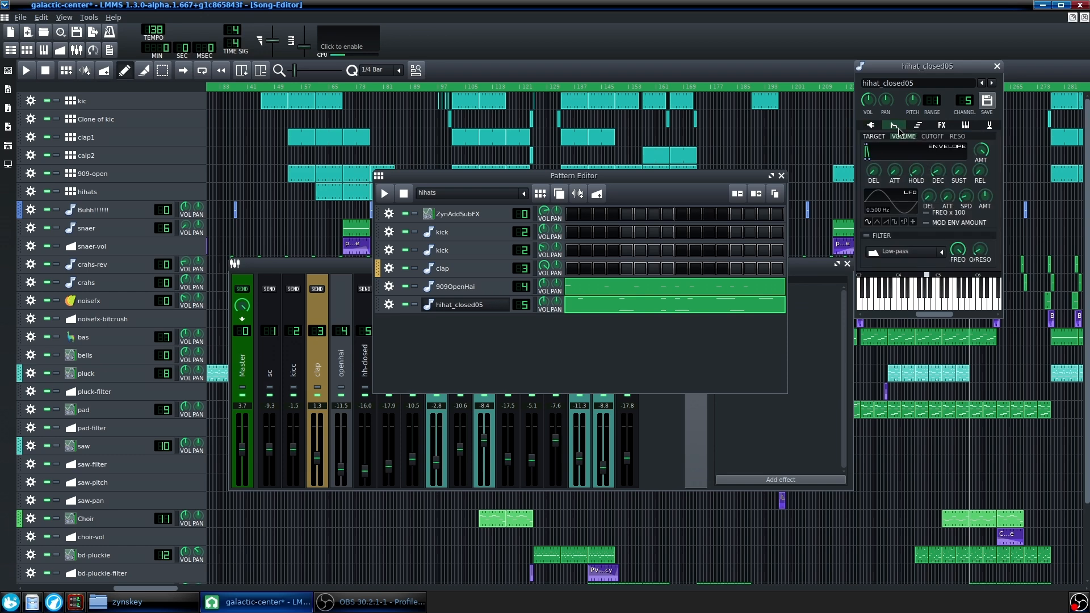
left_click(941, 126)
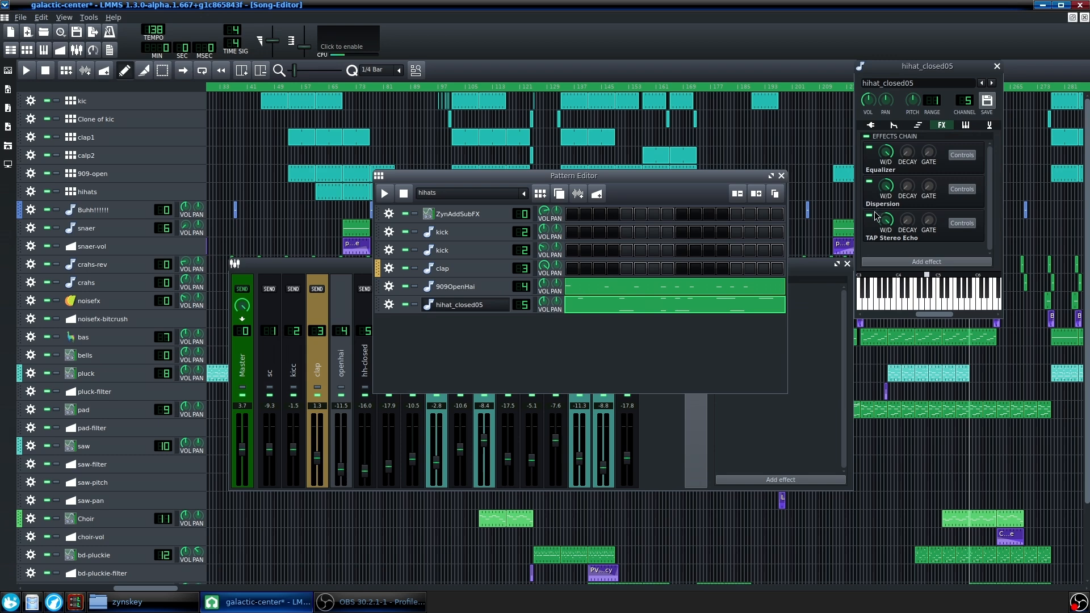
Play the hihats pattern while bypassing TAP Stereo Echo on hihat_closed05, examine that effect's controls, and close them and stop playback
key("space")
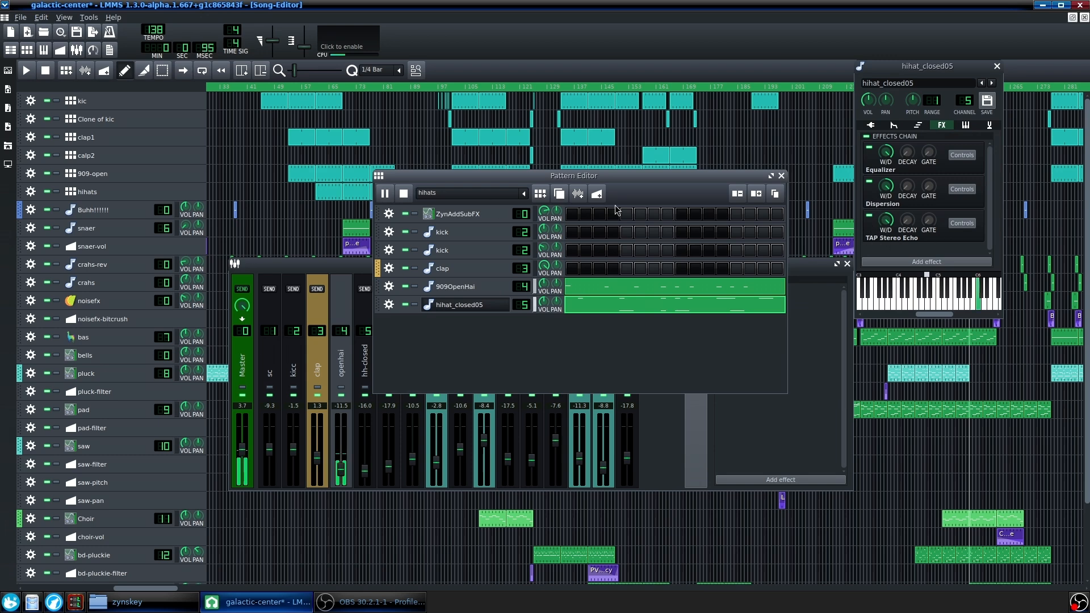
left_click(870, 215)
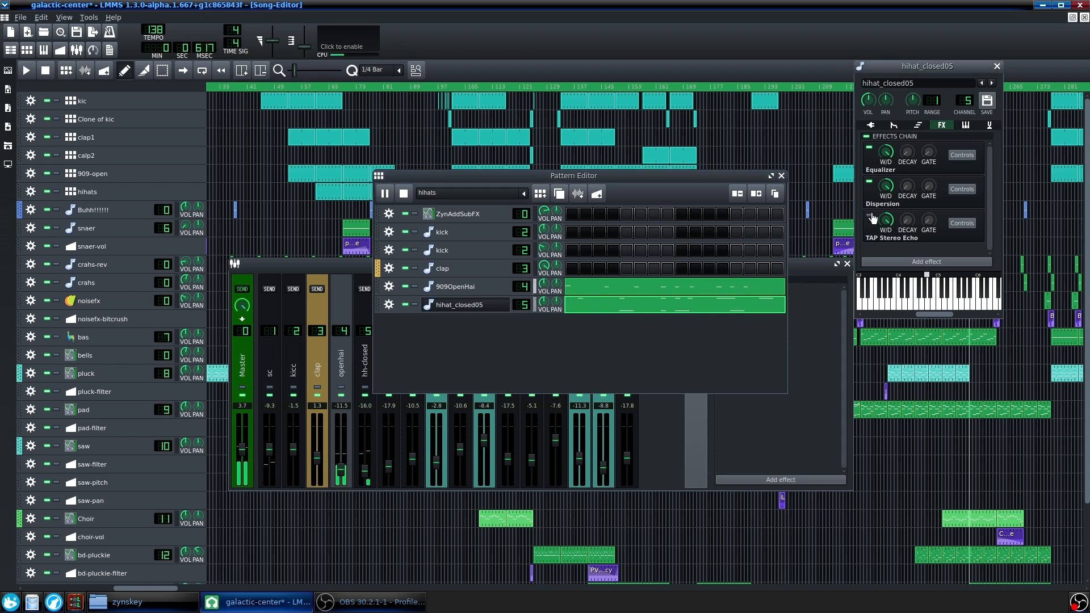
left_click(962, 223)
left_click_drag(833, 67, 666, 234)
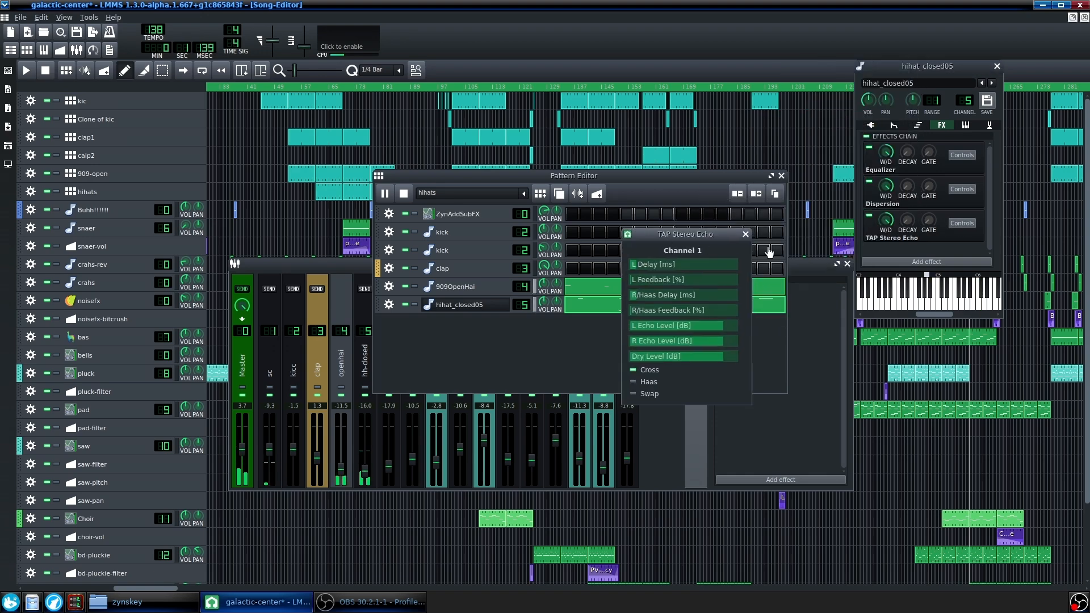
left_click(745, 232)
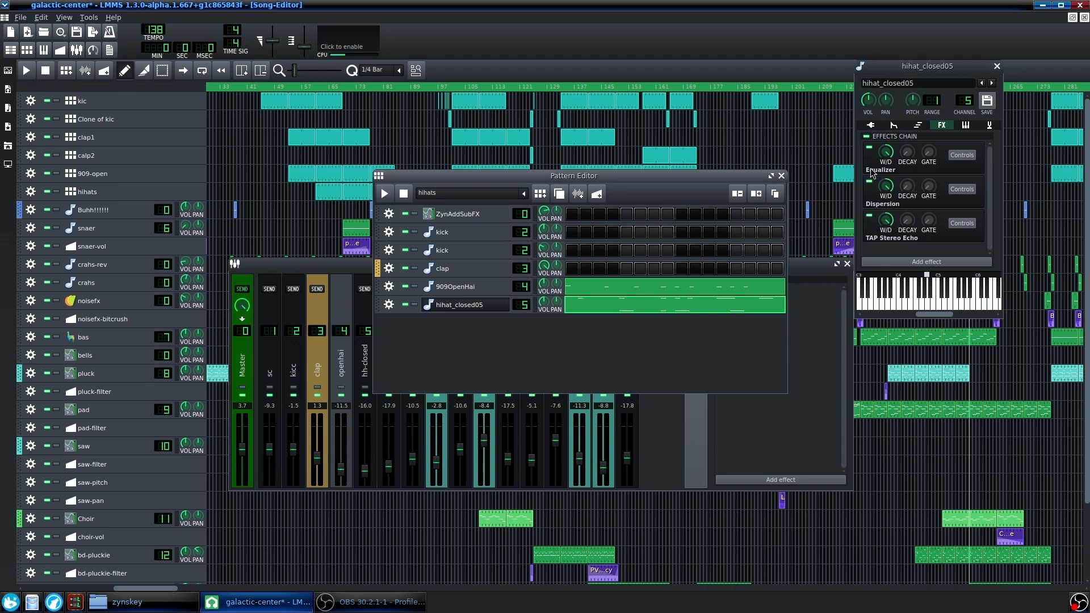
key("space")
Show hihat_closed05's Dispersion controls over the Pattern Editor and play a test note with TAP Stereo Echo bypassed
left_click(959, 190)
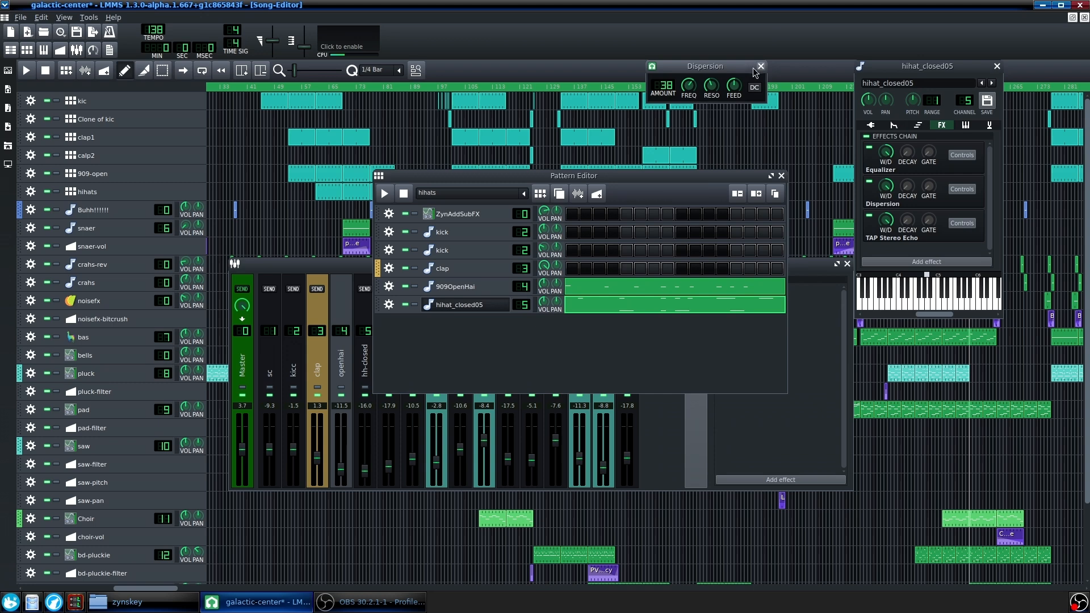
left_click_drag(745, 71, 760, 234)
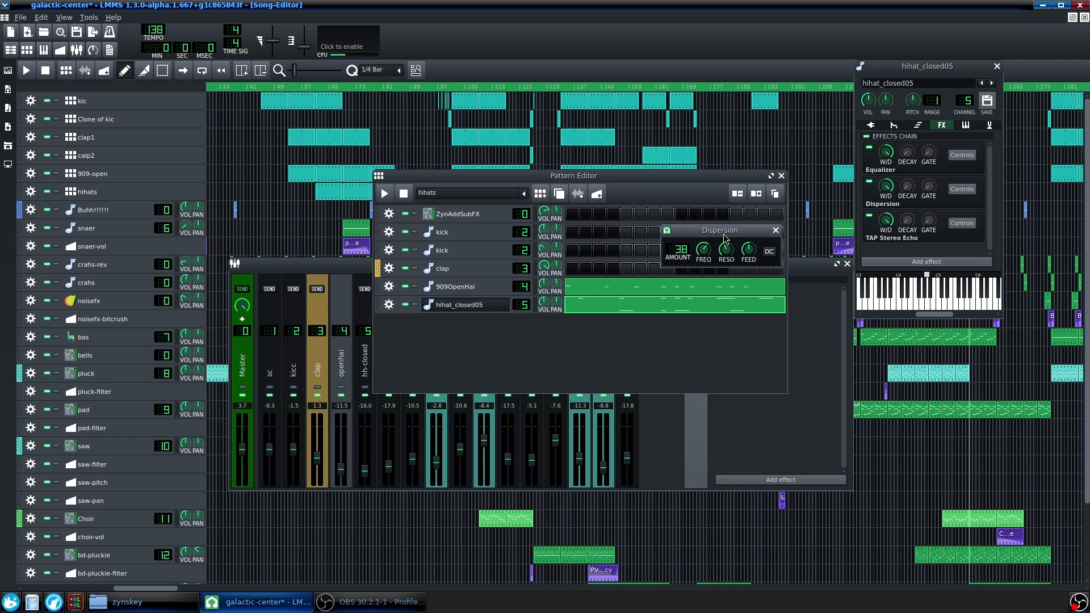
left_click_drag(722, 236, 704, 234)
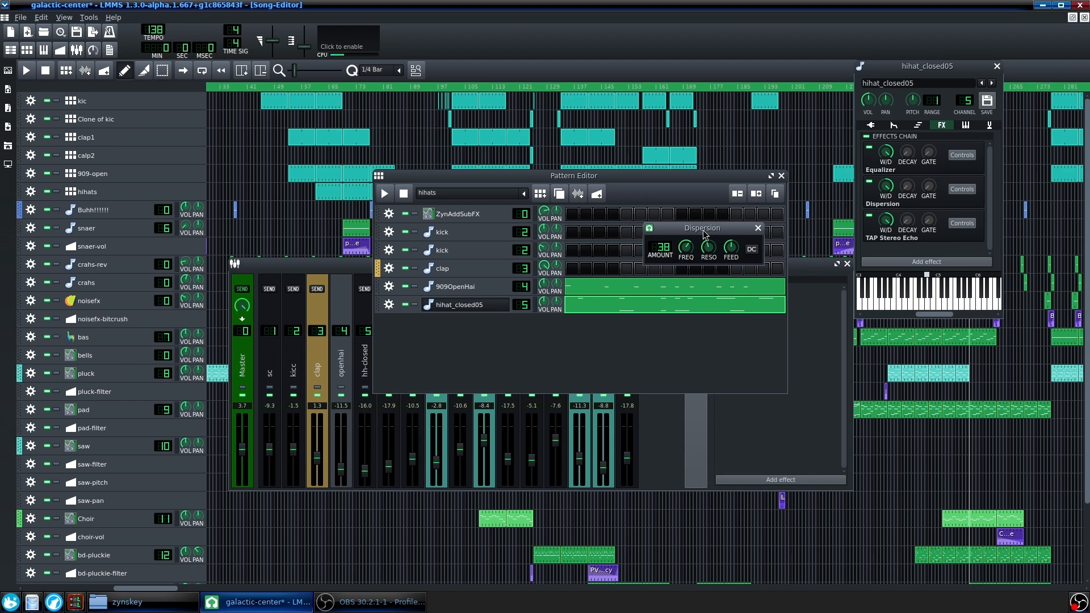
left_click(869, 215)
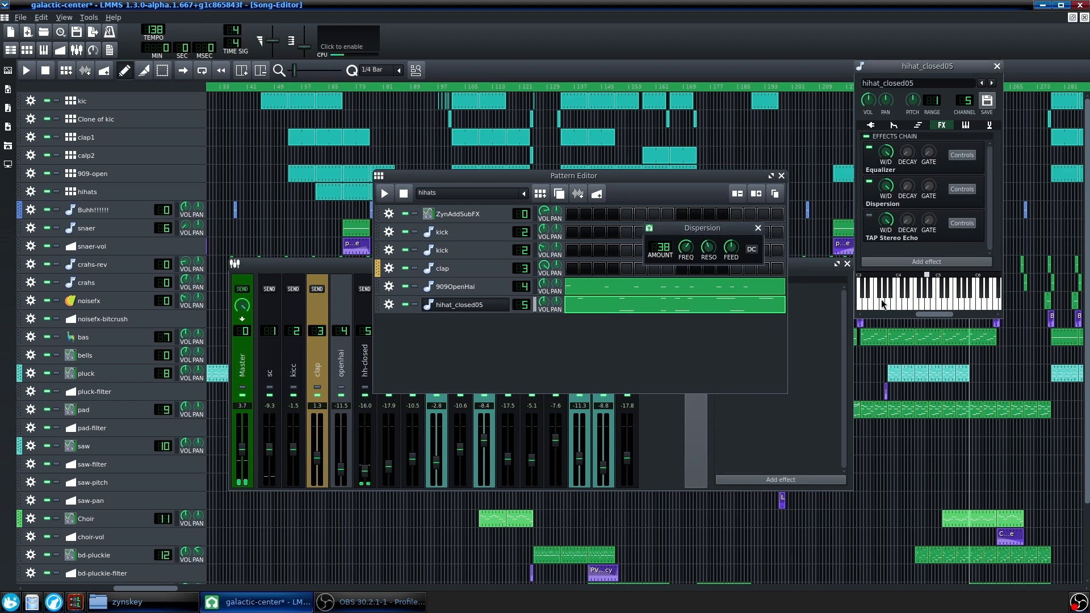
left_click(886, 299)
Try the Dispersion effect with its amount at 166, auditioning several hihat_closed05 notes at different pitches
left_click_drag(672, 229, 651, 119)
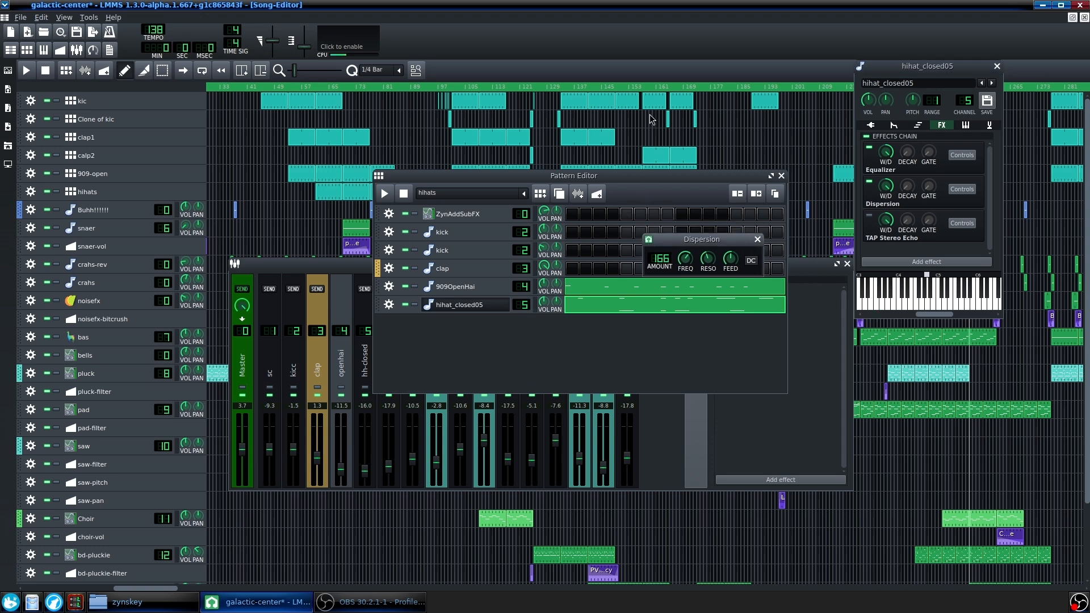
left_click(887, 300)
left_click(920, 301)
left_click(901, 301)
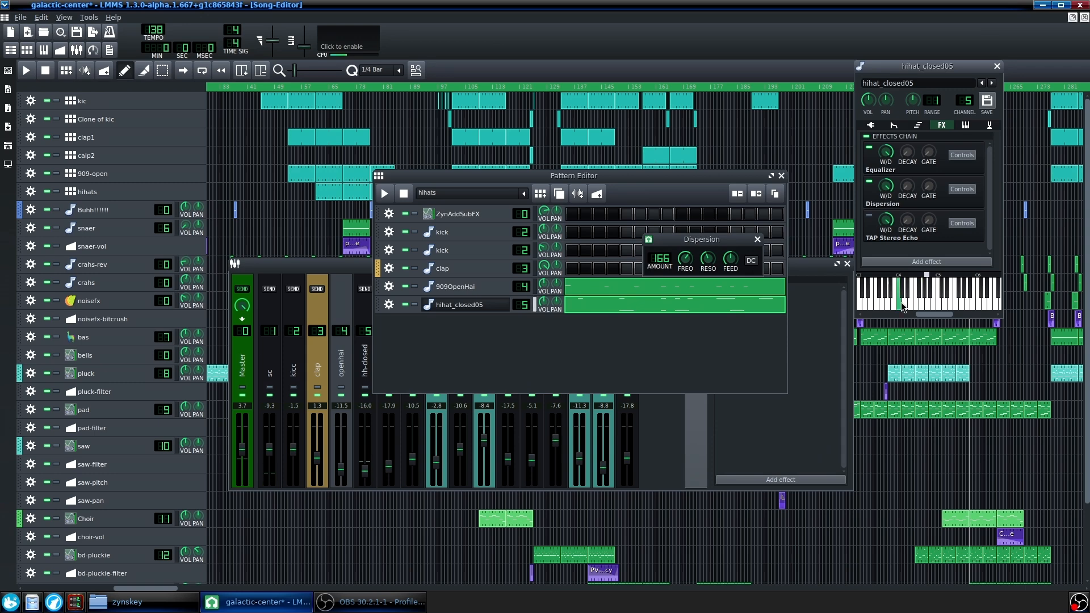
left_click_drag(904, 304, 875, 305)
Reset the Dispersion amount to 38
right_click(671, 258)
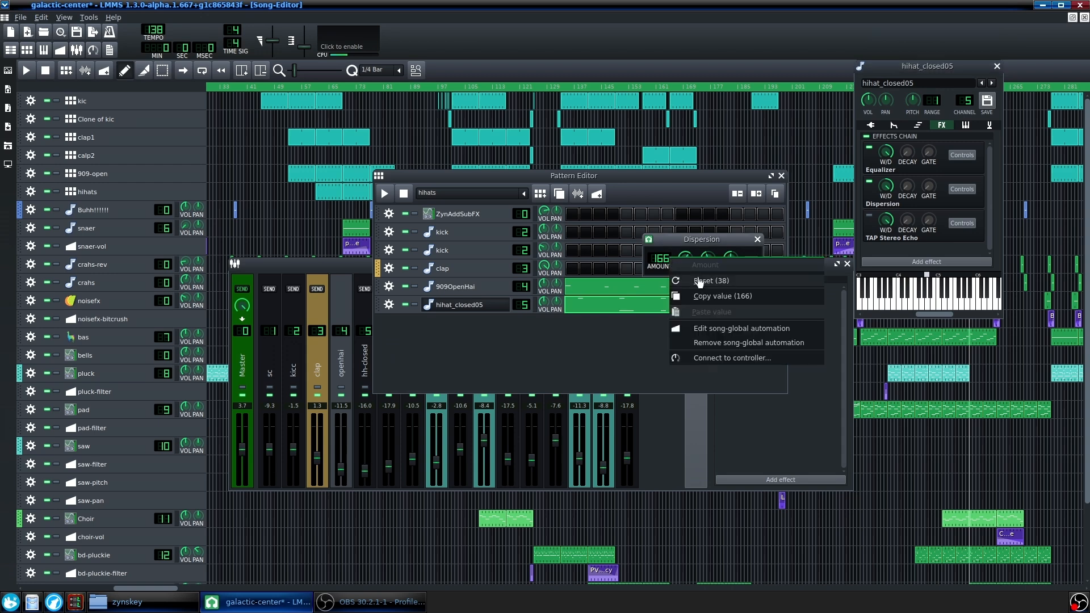
left_click(698, 281)
left_click_drag(671, 243, 659, 248)
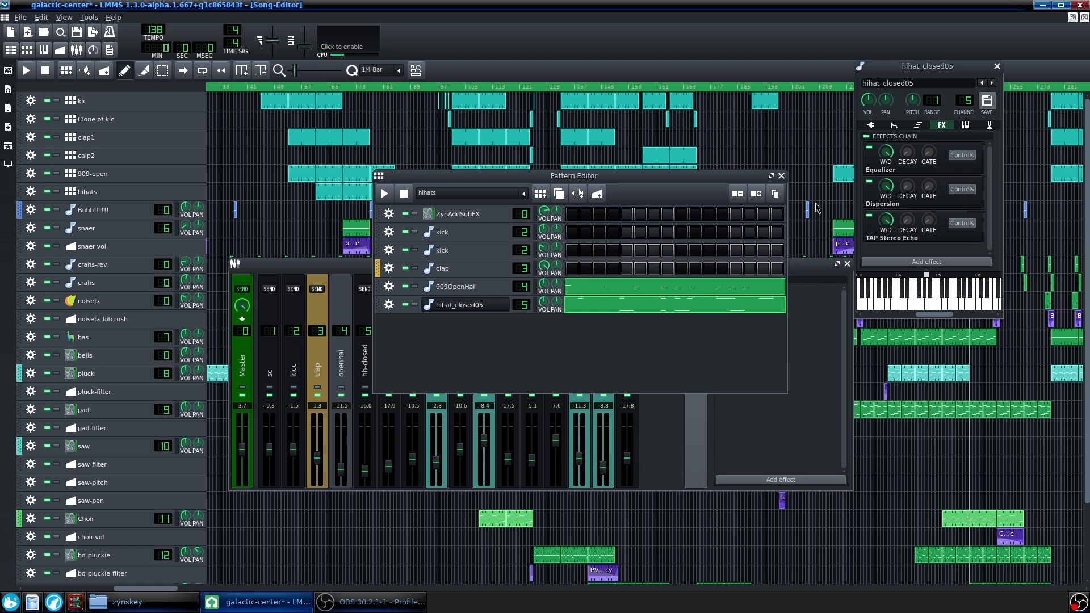
Close the hihat_closed05 instrument, bring the Mixer forward, and compare the hh-closed channel with openhai
left_click(458, 305)
left_click(366, 265)
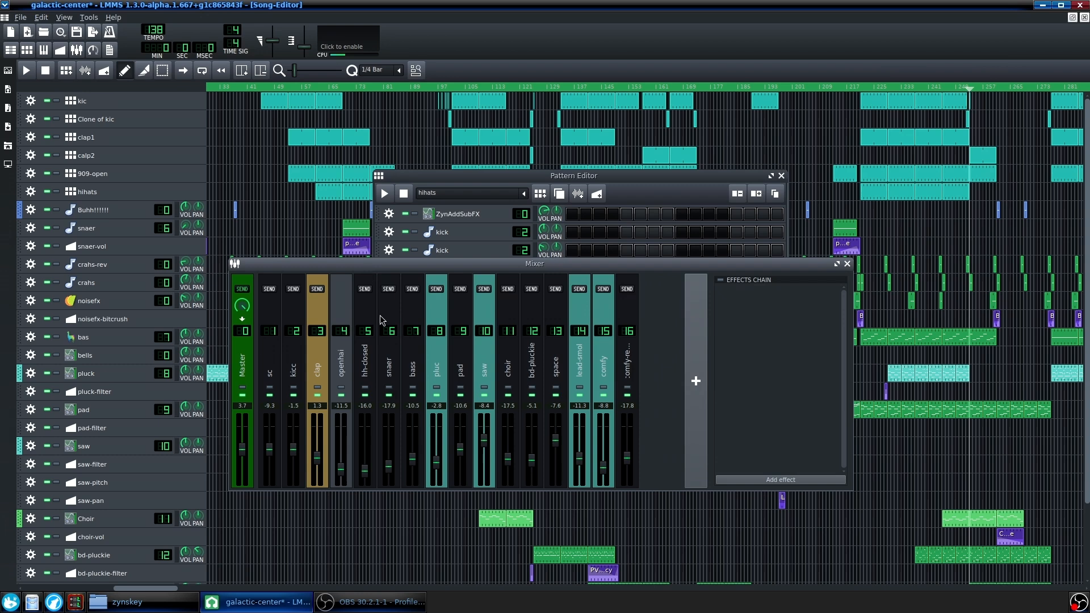
left_click(368, 374)
left_click(345, 366)
left_click(364, 366)
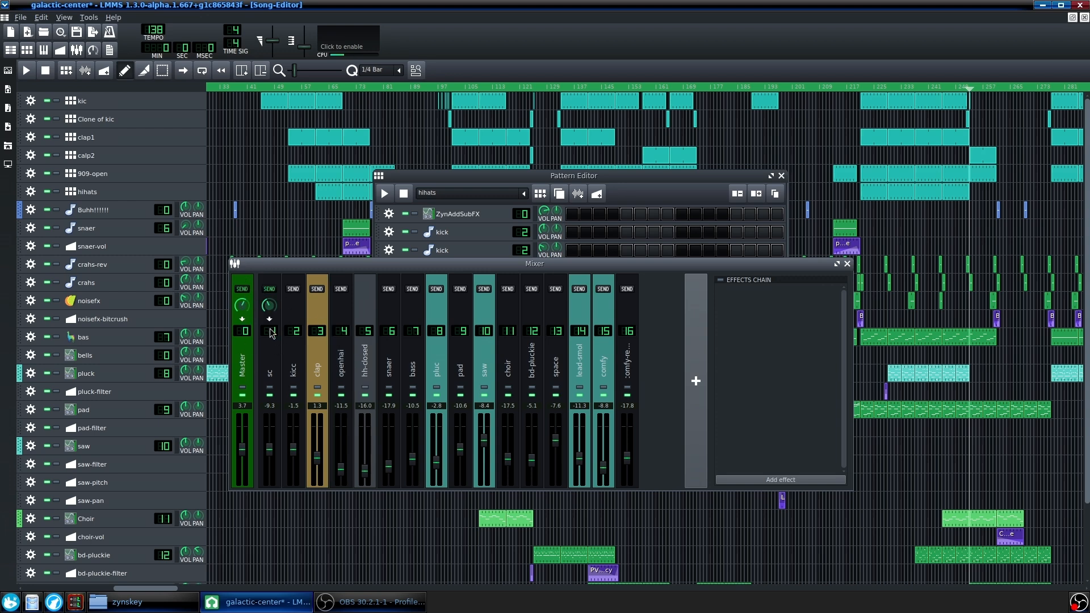
Examine the hh-closed channel's sends to Master and sc, and move the Mixer clear of the Pattern Editor's tracks
left_click(272, 333)
left_click(253, 348)
left_click(366, 347)
left_click_drag(267, 275, 298, 255)
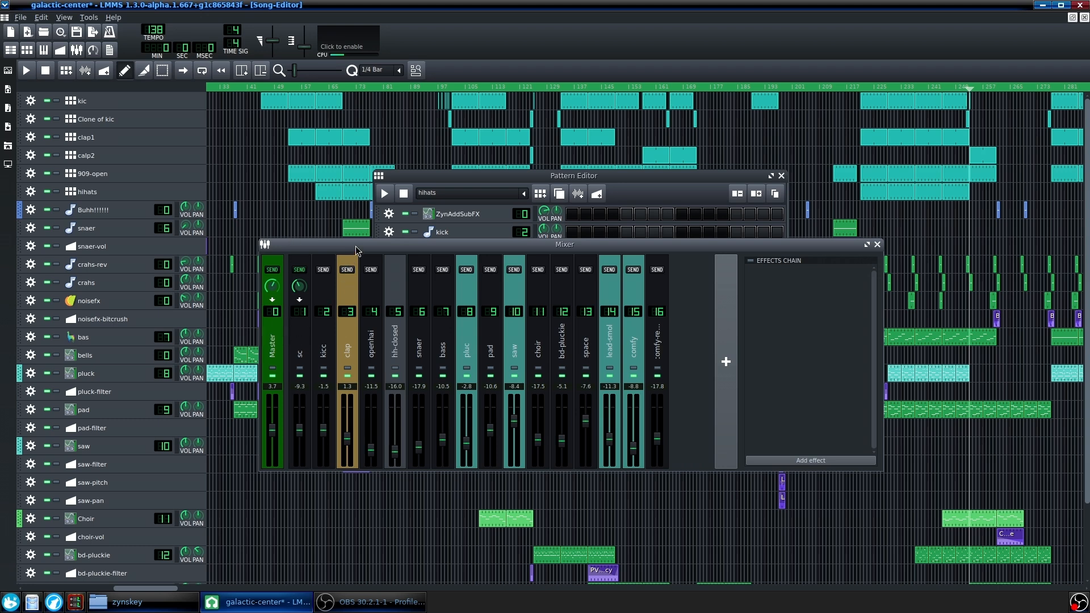
left_click_drag(356, 248, 378, 270)
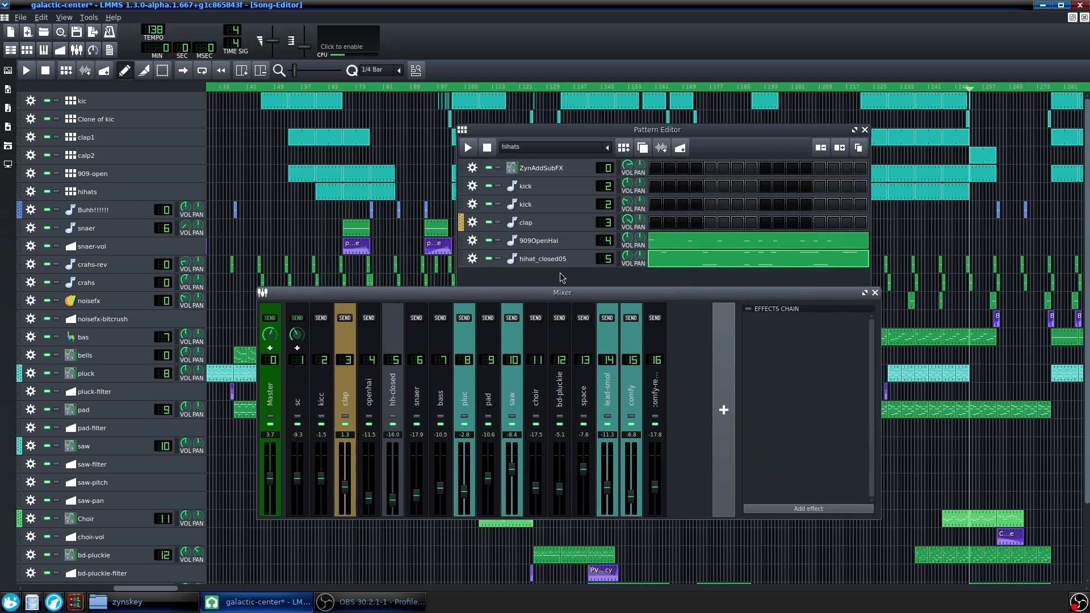
Check the hihats pattern's tracks in the Pattern Editor, reopen it from its song clip, and close the editor
left_click(557, 275)
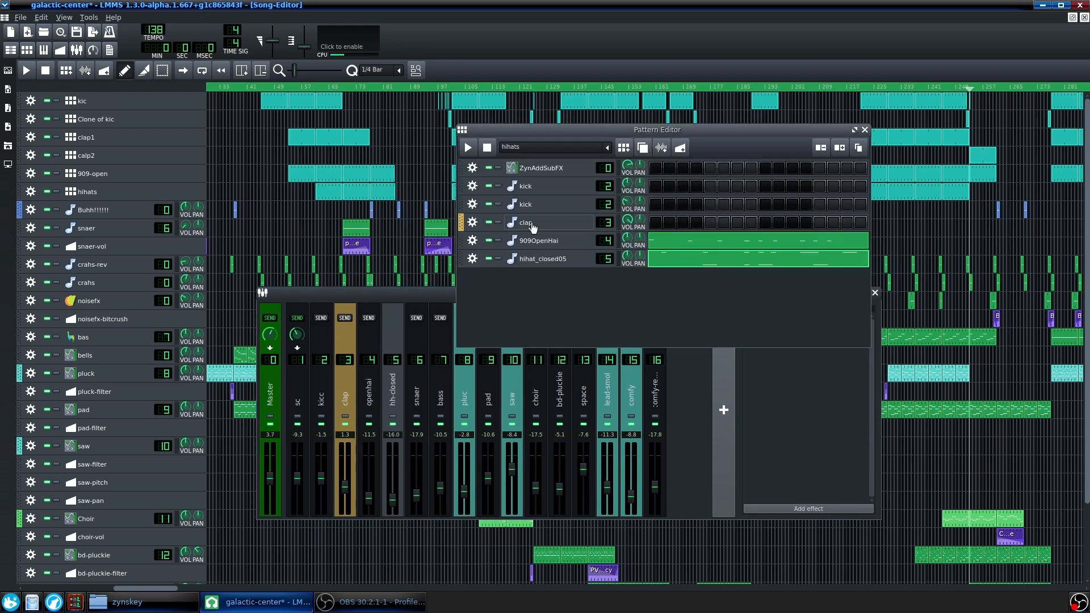
left_click(862, 332)
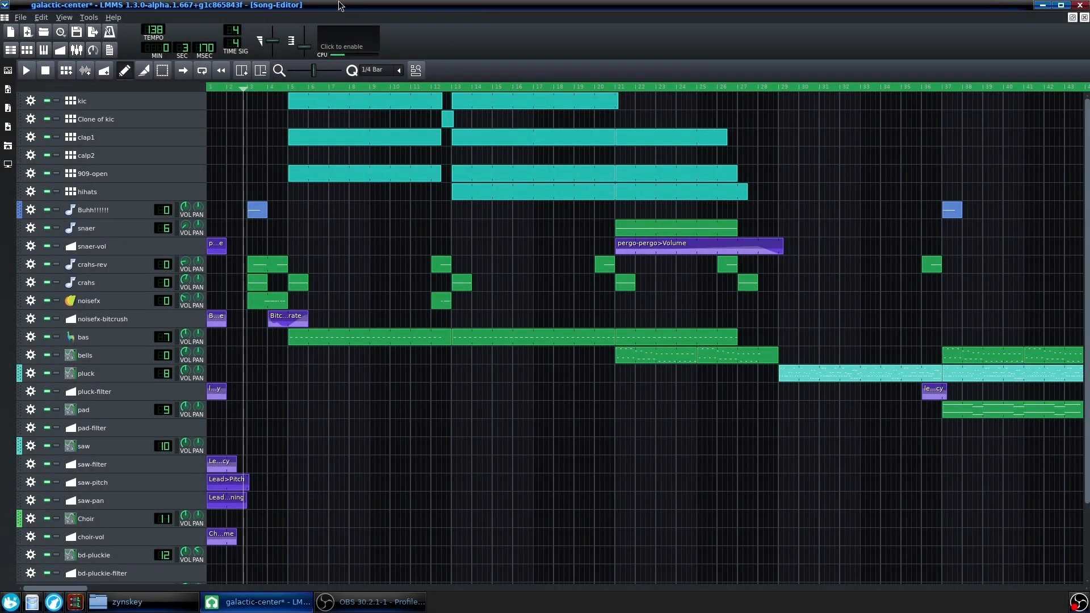
double_click(482, 191)
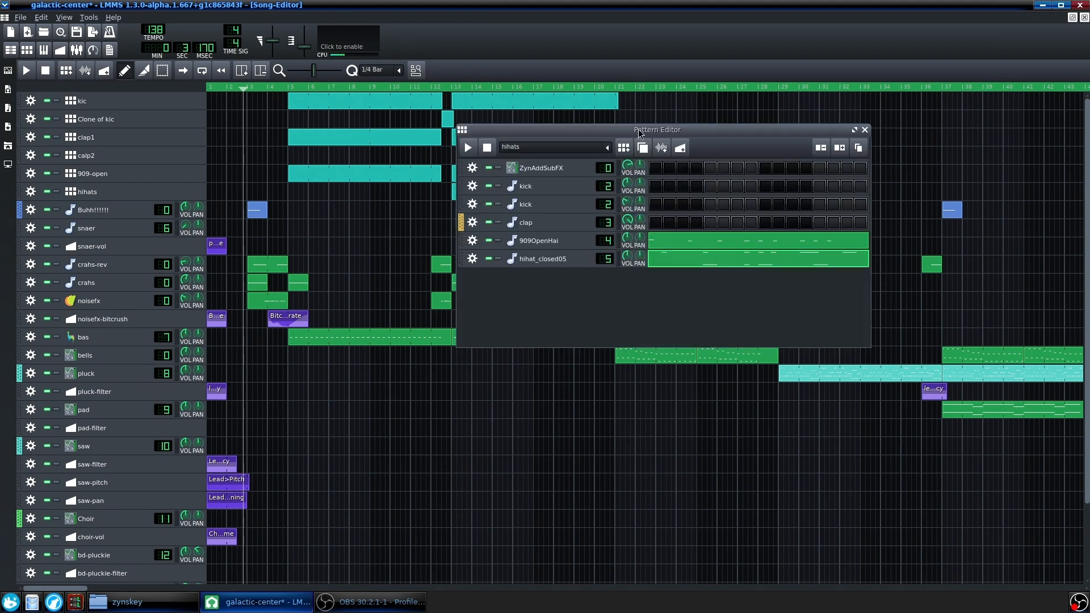
left_click_drag(633, 133, 646, 185)
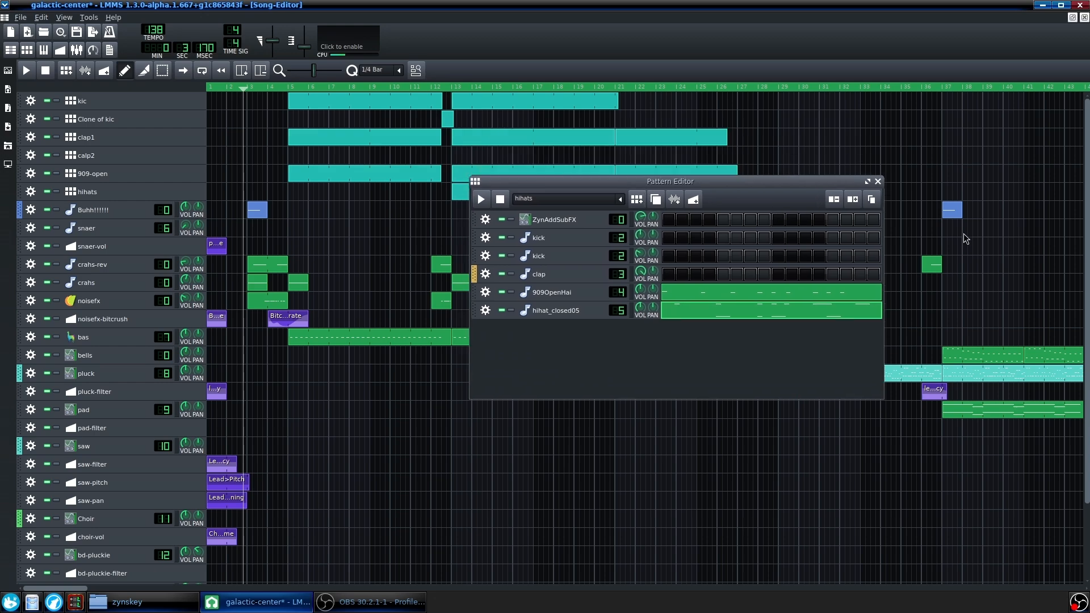
left_click(879, 182)
Play the song from bar 21 where the snaer clip begins, skip ahead to about bar 26, and stop playback
scroll(443, 256, "down", 9)
scroll(315, 215, "up", 7)
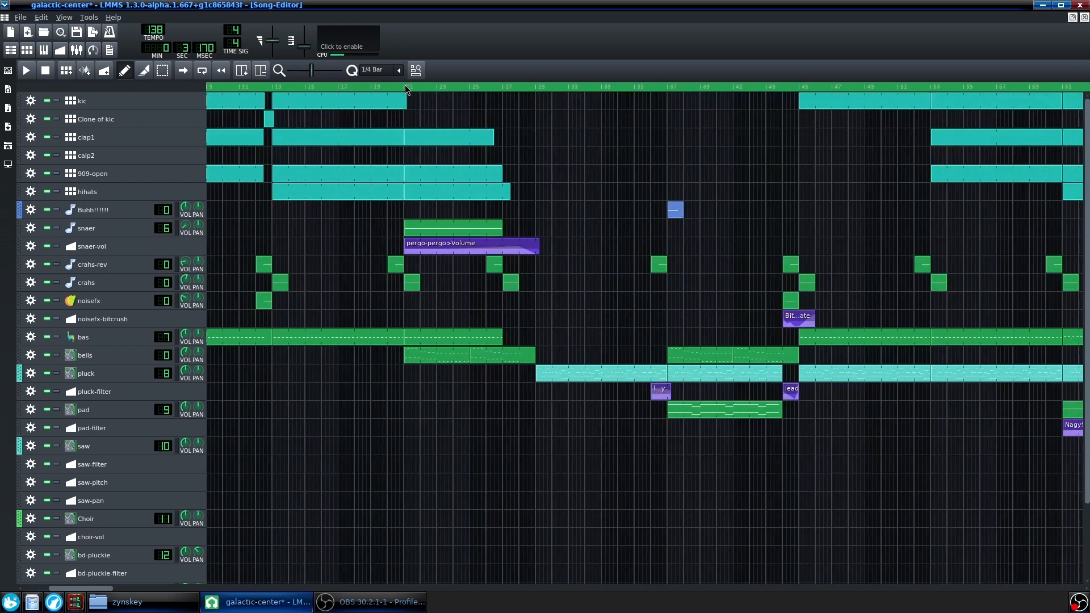
left_click(406, 89)
key("space")
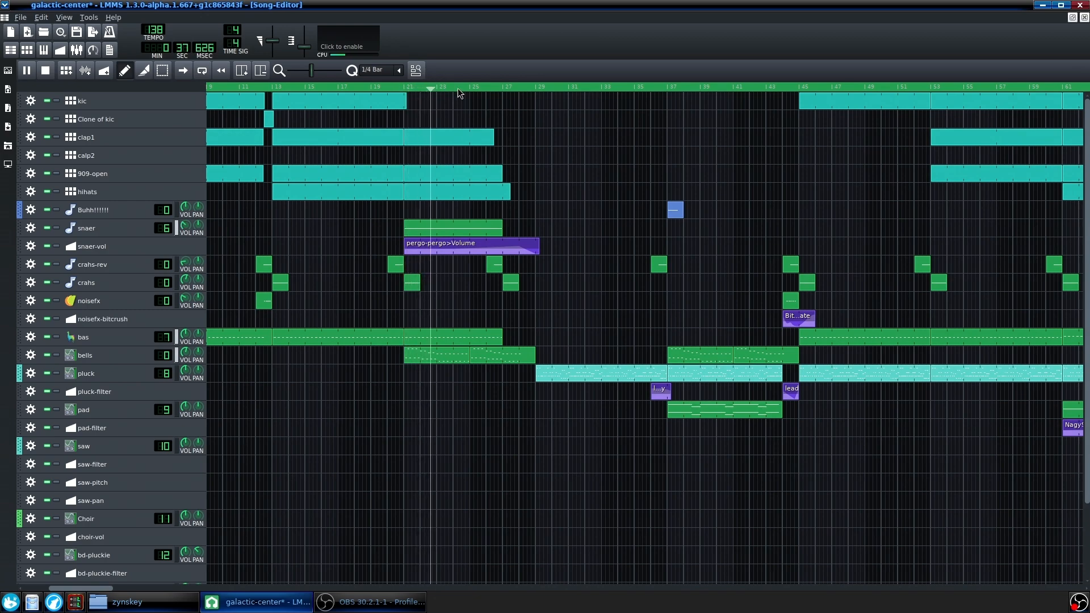
left_click_drag(475, 89, 491, 87)
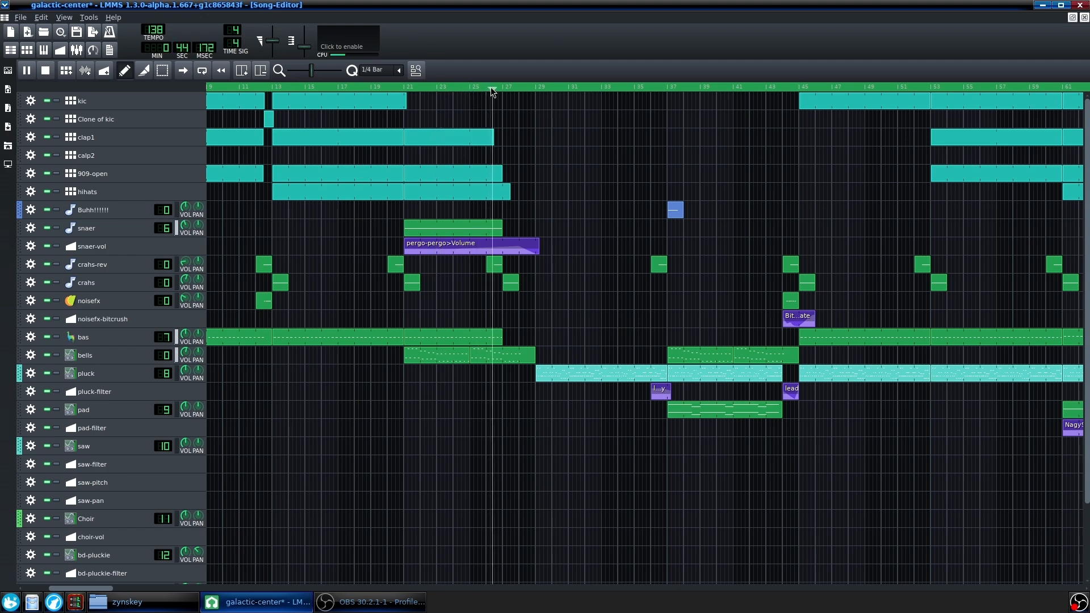
scroll(308, 412, "down", 2)
key("space")
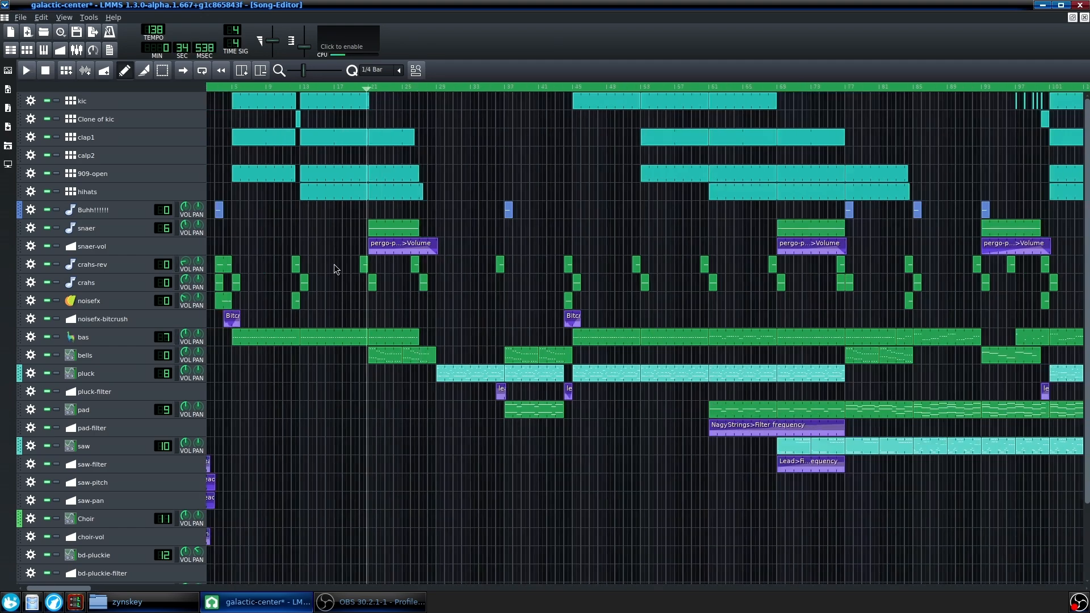
Open the snaer instrument, examine its sample and effects chain, and close it
scroll(356, 257, "up", 2)
left_click(116, 229)
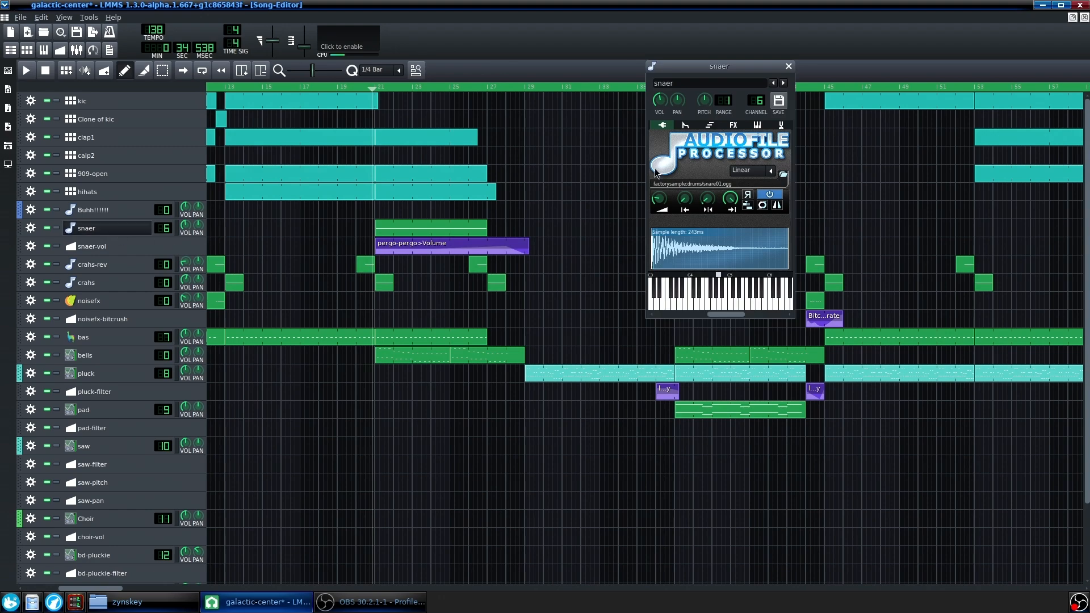
left_click(734, 126)
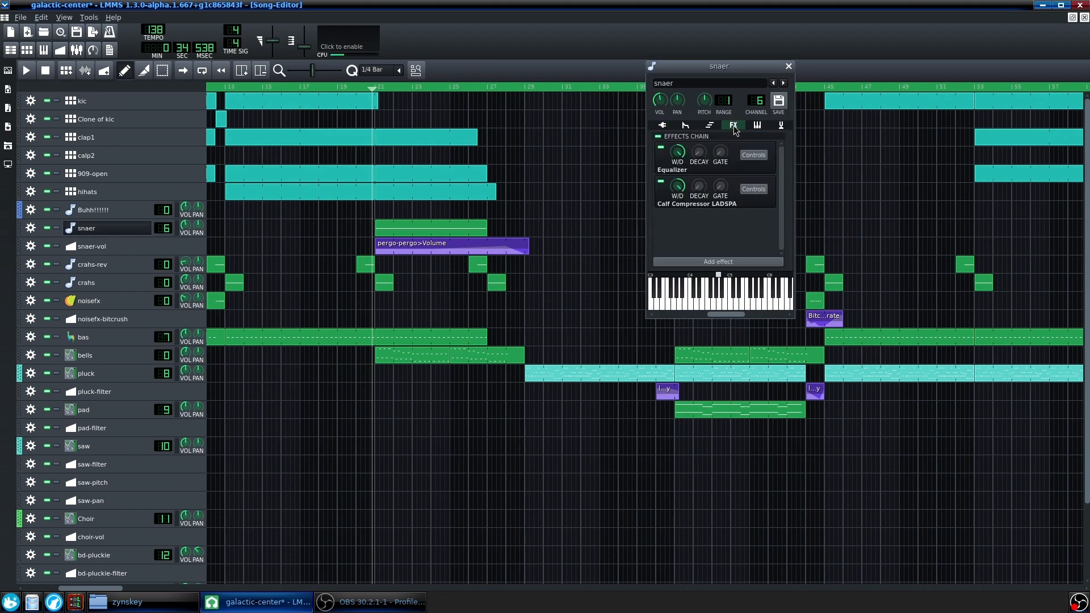
left_click(789, 66)
Open the snaer-vol automation clip at bar 21 to view its volume curve, and close the editor
scroll(360, 291, "up", 1)
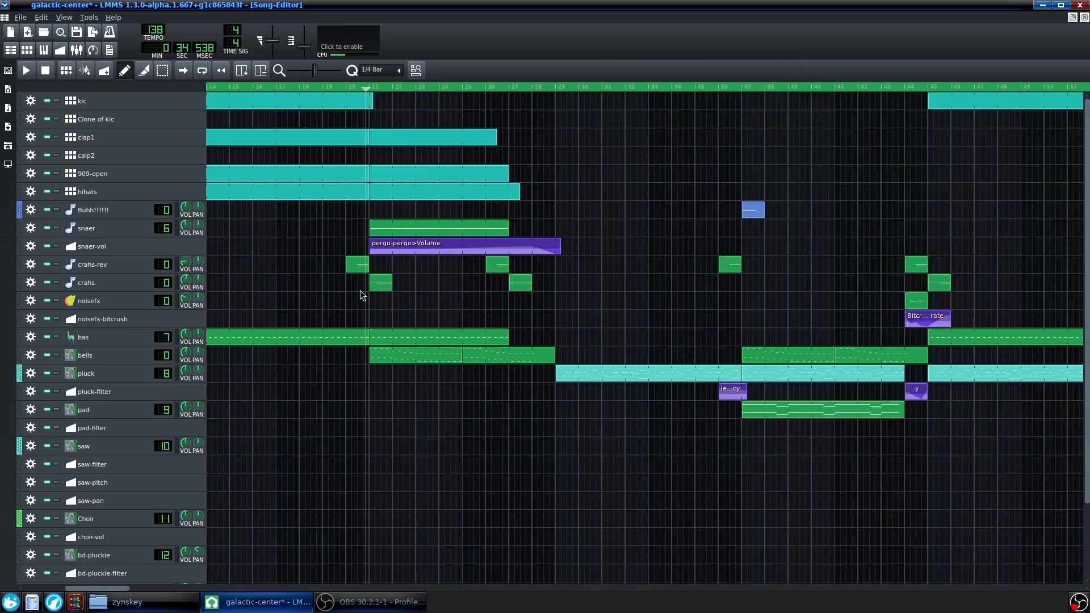
double_click(413, 250)
left_click(1084, 18)
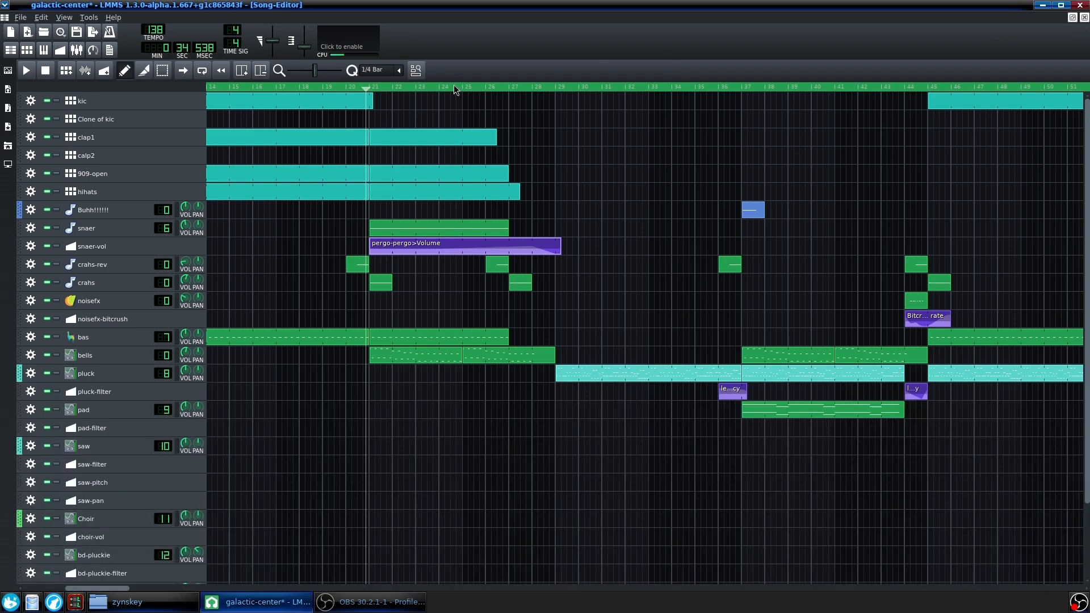
Place the playhead near bar 26 and survey the snaer clips and other tracks across the whole arrangement
left_click(453, 87)
scroll(326, 336, "down", 6, "ctrl")
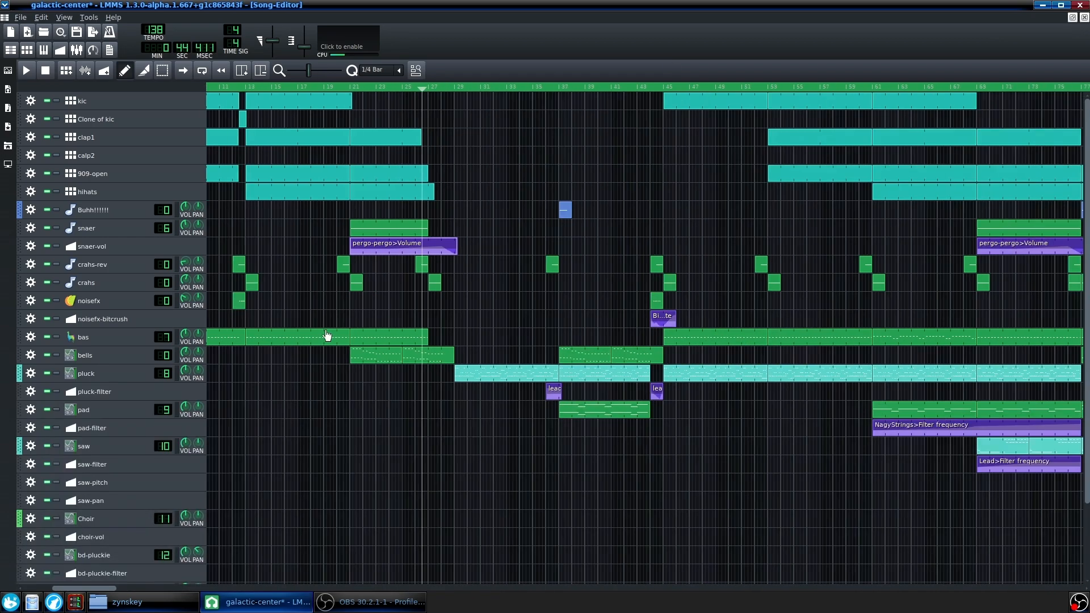
scroll(709, 230, "up", 7, "ctrl")
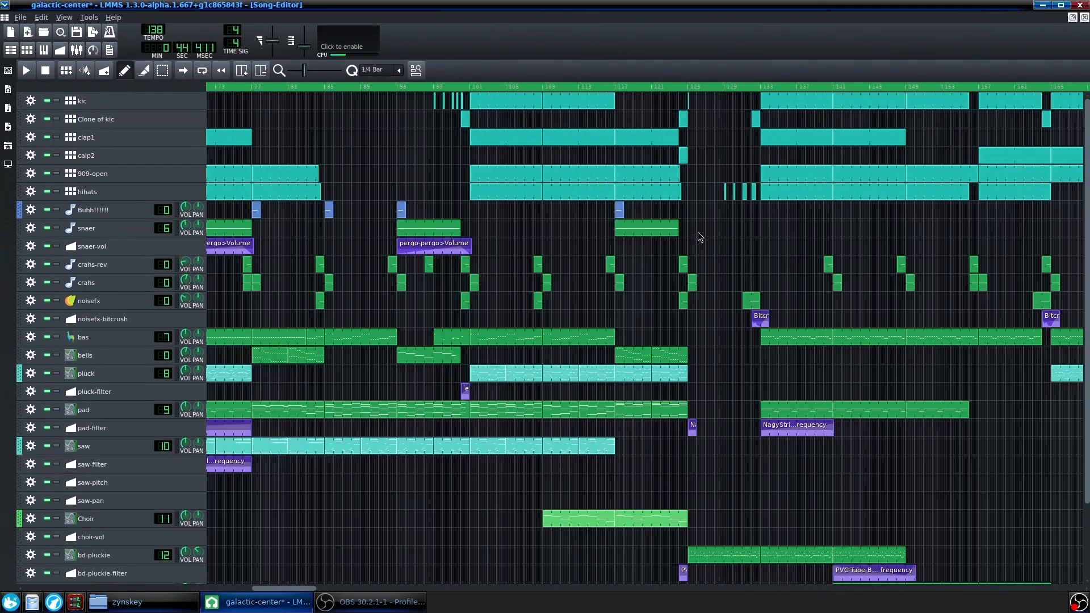
scroll(509, 344, "down", 4, "ctrl")
scroll(509, 345, "down", 8, "ctrl")
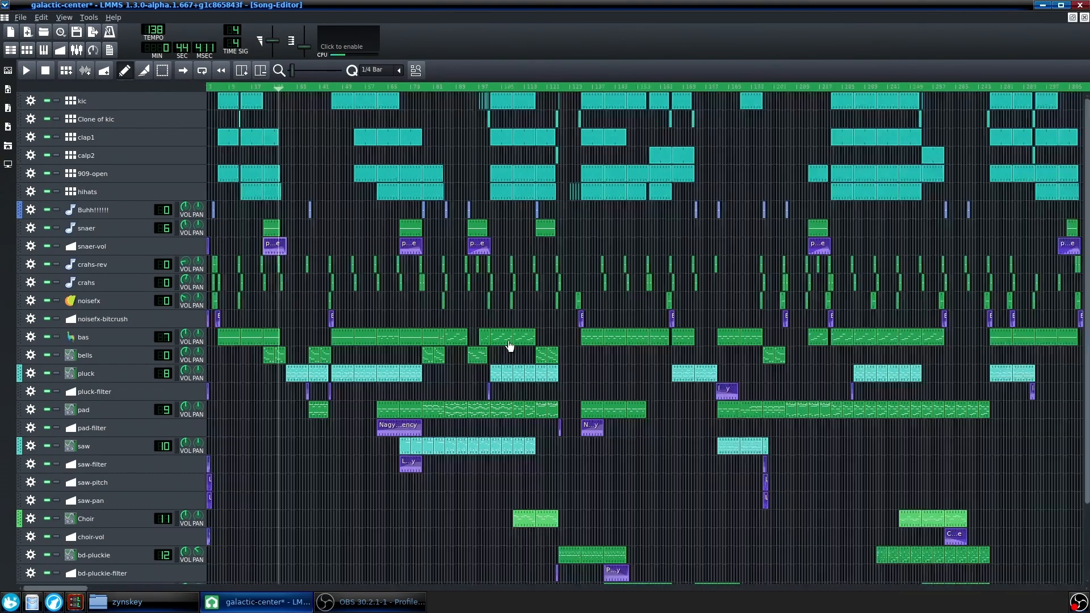
Place the playhead just before the snaer clip at bar 117 and start playback
scroll(430, 239, "up", 4, "ctrl")
scroll(495, 250, "up", 3, "ctrl")
scroll(494, 247, "up", 3, "ctrl")
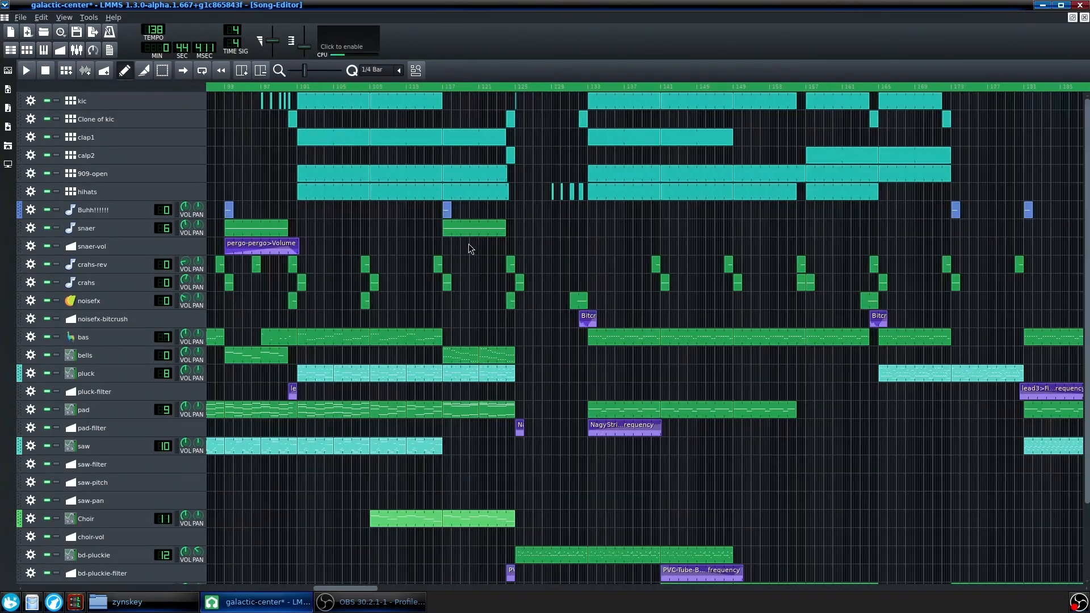
mouse_move(438, 88)
left_mouse_down()
mouse_move(458, 88)
mouse_move(440, 86)
left_mouse_up()
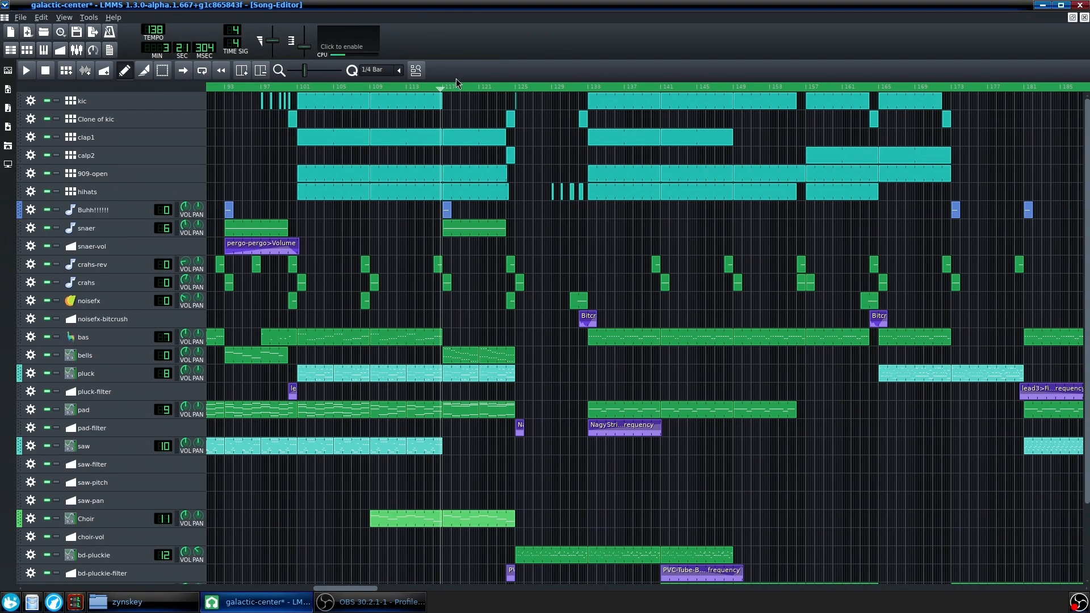
scroll(440, 220, "up", 2, "ctrl")
scroll(452, 271, "down", 2, "ctrl")
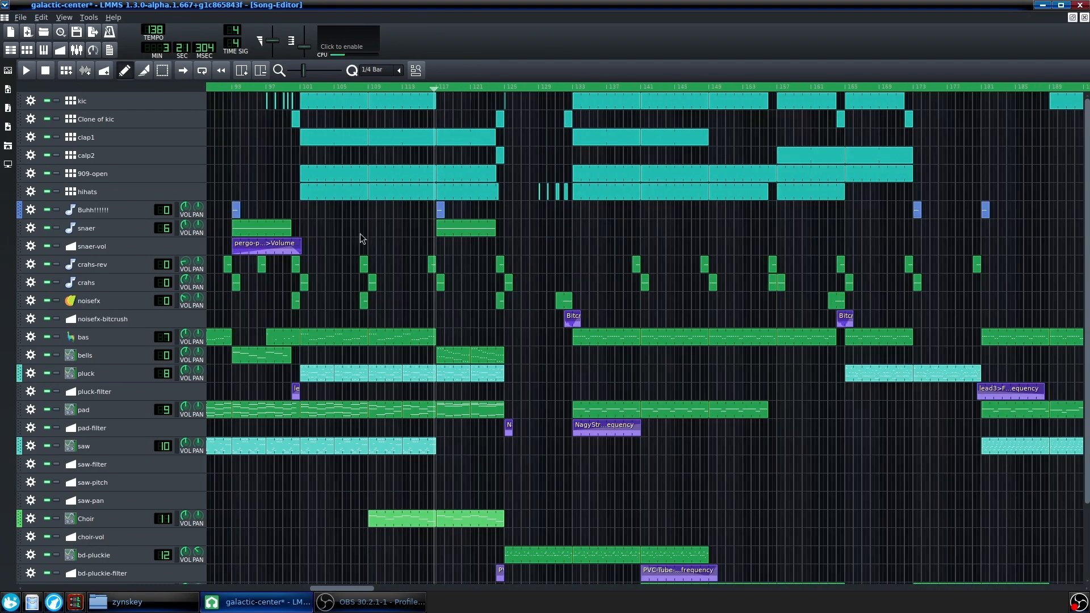
scroll(360, 233, "up", 2, "ctrl")
scroll(353, 240, "down", 1, "ctrl")
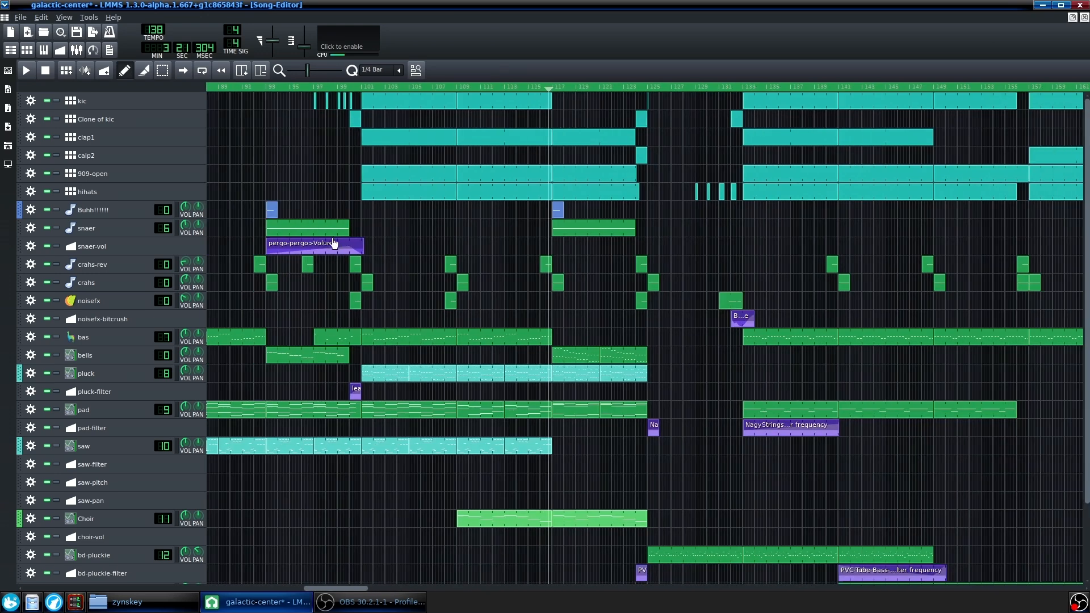
key("space")
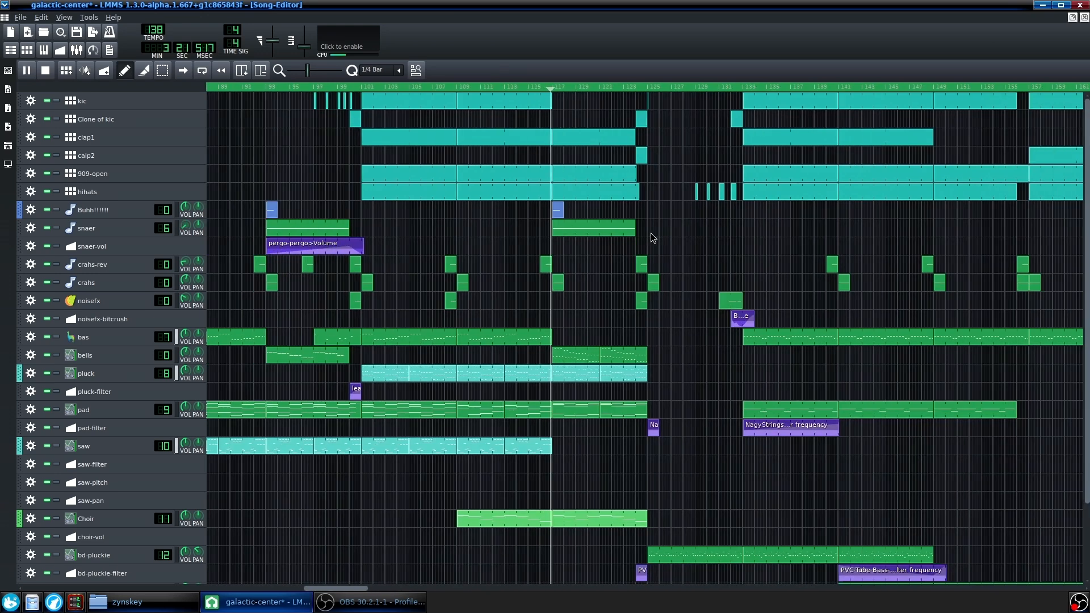
Stop playback, reset the playhead to just before bar 117, and replay the passage briefly
key("space")
left_click(548, 85)
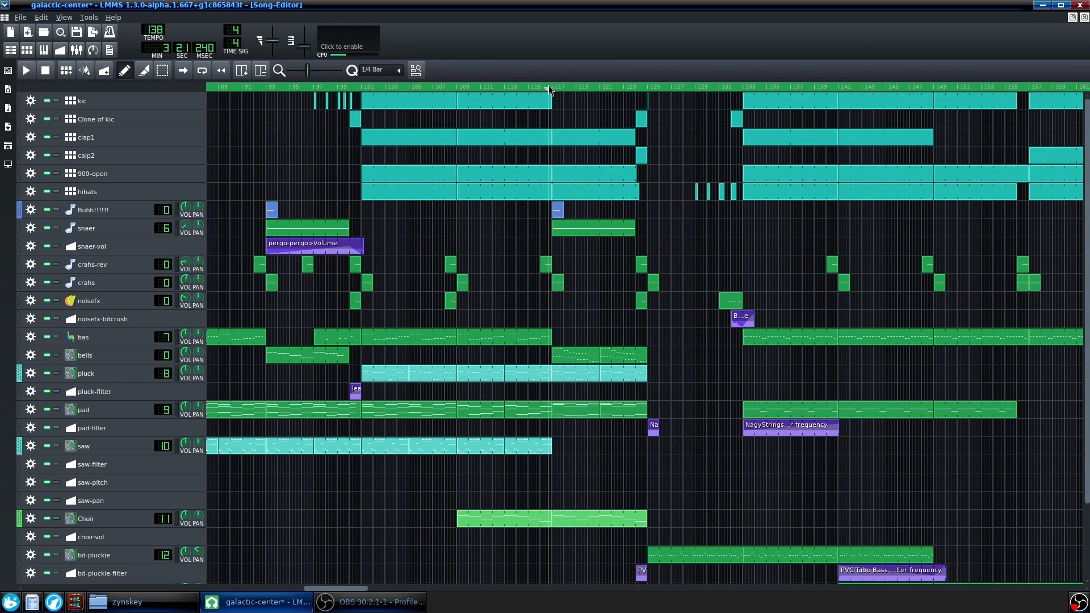
key("space")
key("space")
scroll(602, 263, "up", 3, "ctrl")
scroll(589, 243, "up", 2, "ctrl")
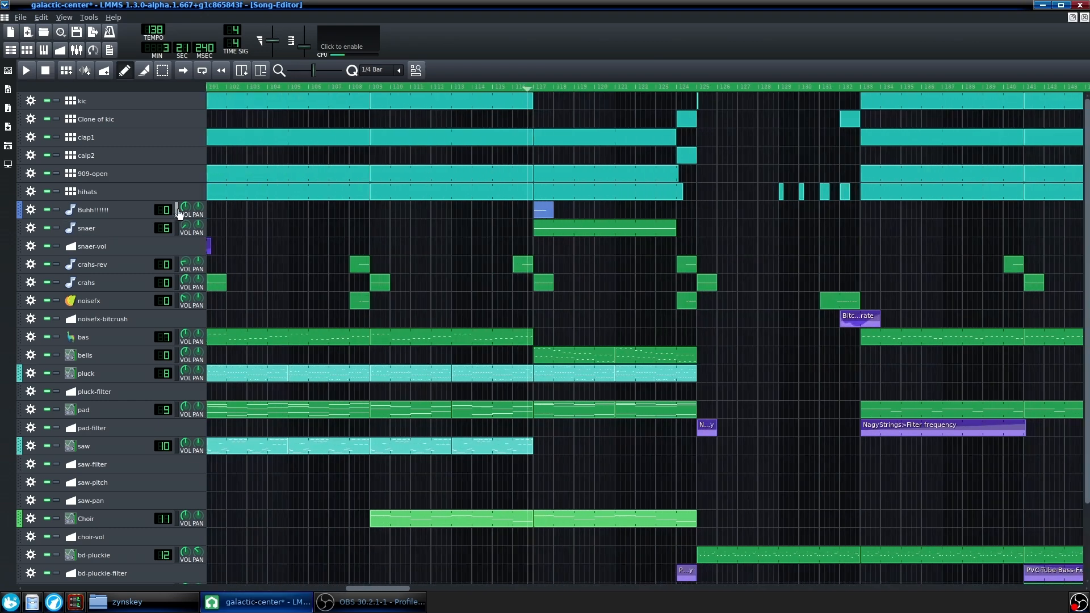
Return to the beginning of the arrangement and place the playhead just before the first Buhh!!!!!! clip at bar 3
scroll(724, 306, "down", 5, "ctrl")
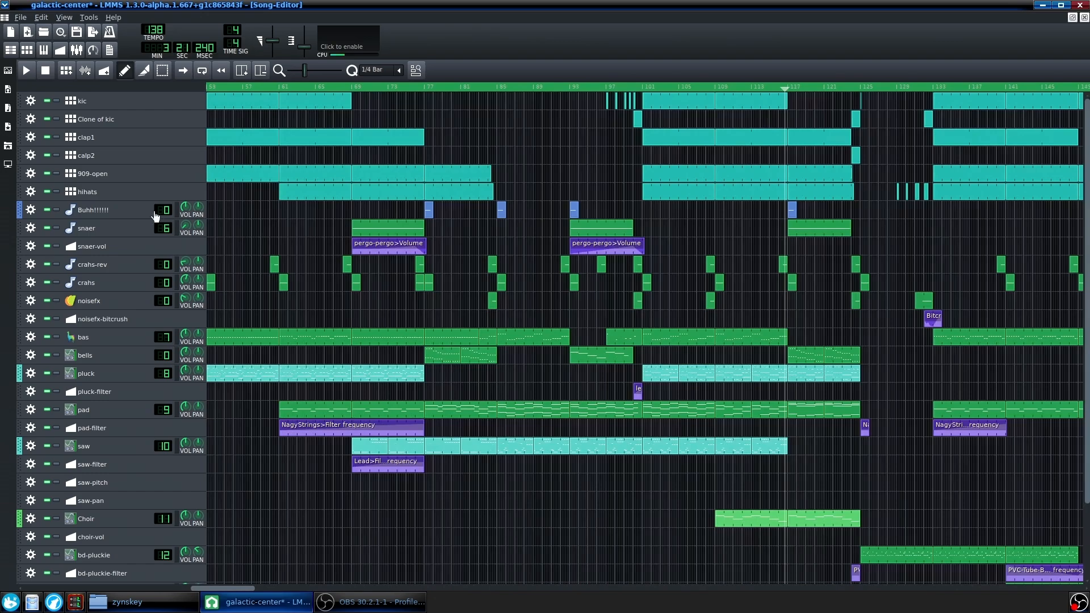
scroll(530, 250, "down", 3, "ctrl")
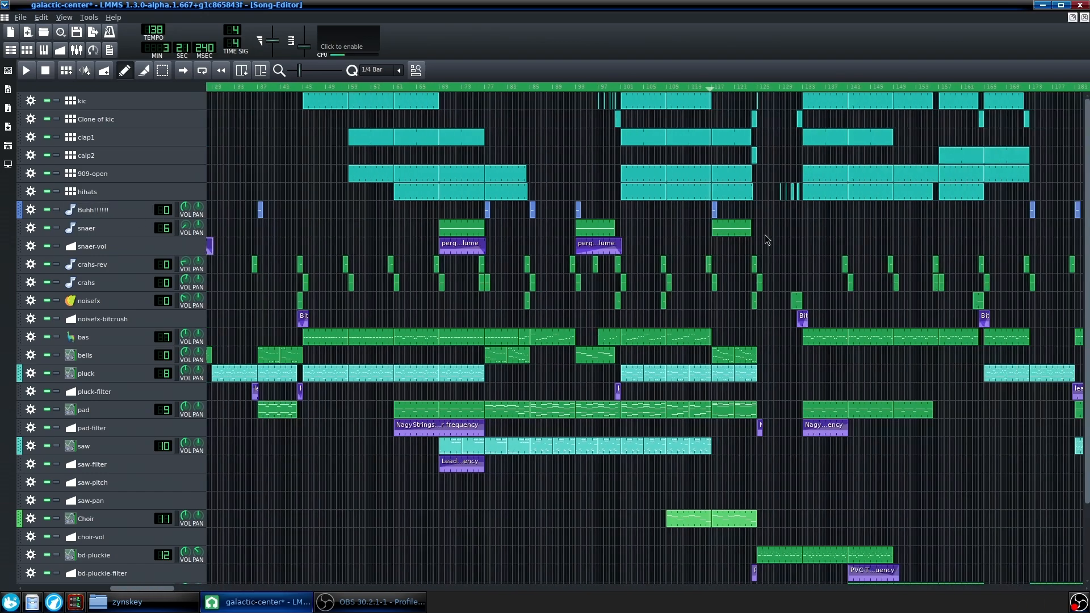
scroll(816, 237, "down", 3, "ctrl")
scroll(330, 215, "up", 10, "ctrl")
left_click(284, 86)
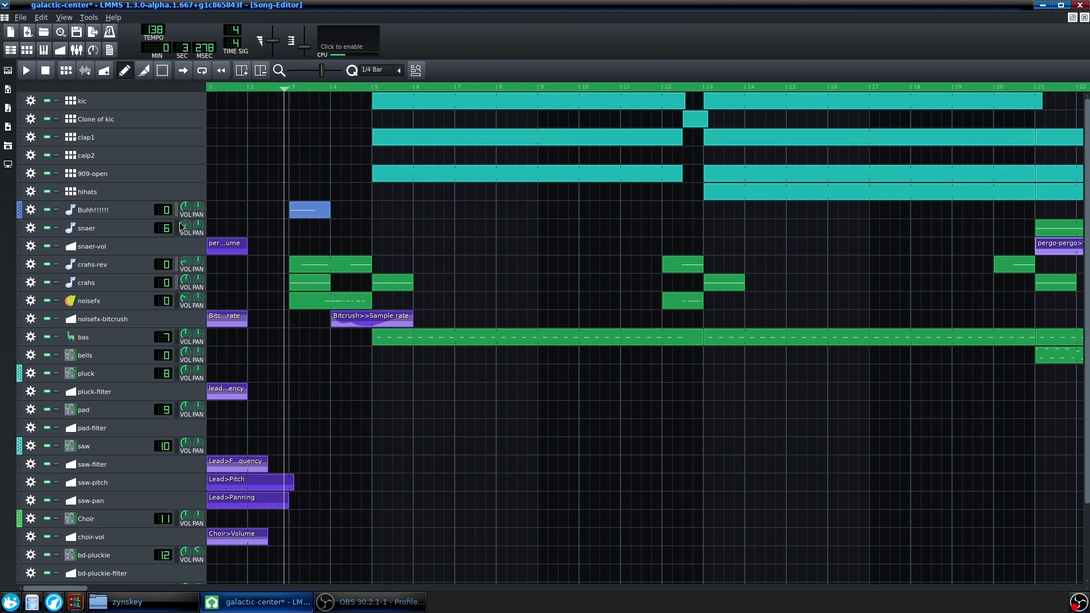
View the Buhh!!!!!! effects chain, and play the song from just before bar 3 to hear its first clip
left_click(119, 211)
left_click(772, 190)
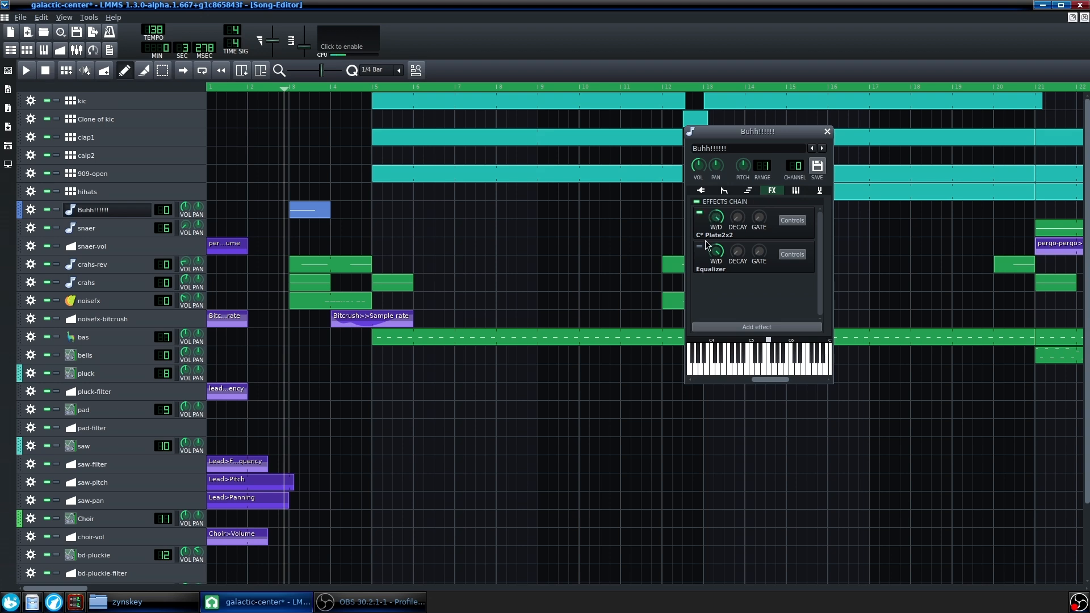
left_click(284, 88)
key("space")
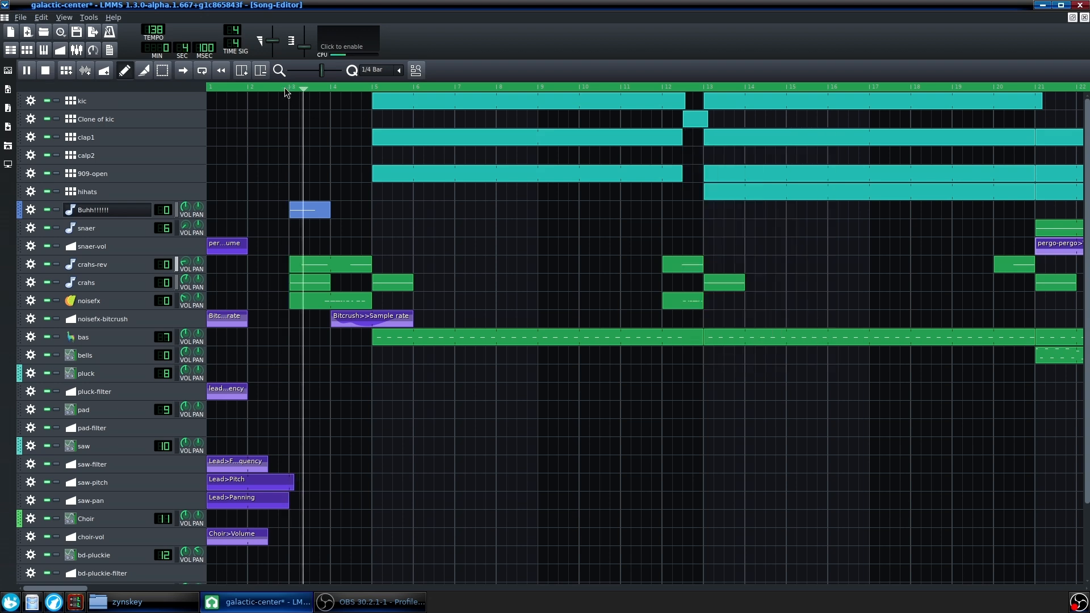
key("space")
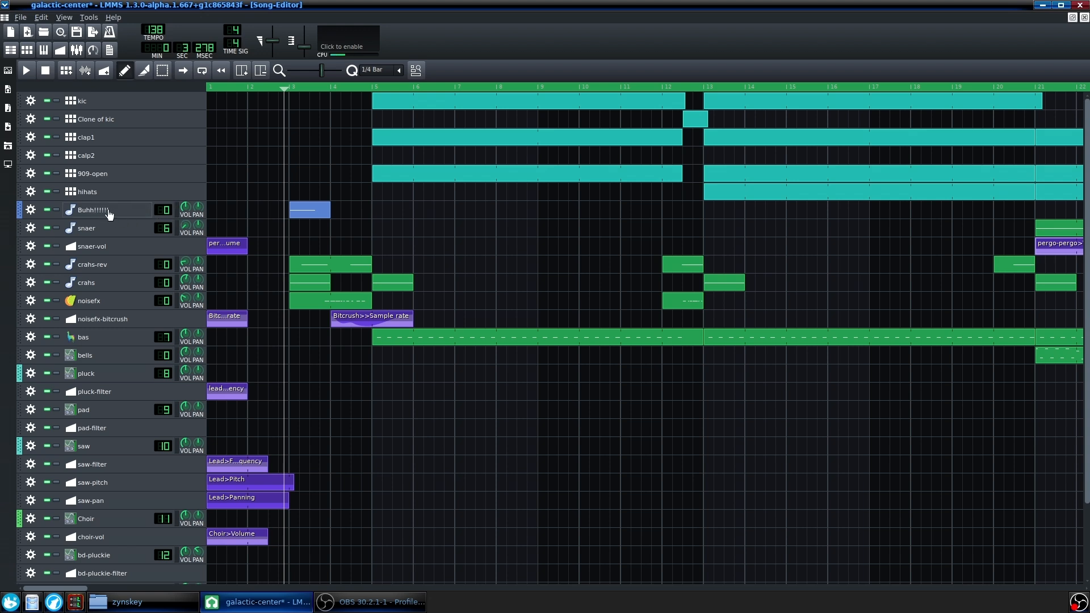
Reopen the Buhh!!!!!! instrument, audition it with both effects bypassed, and examine its sample and effects chain
left_click(85, 211)
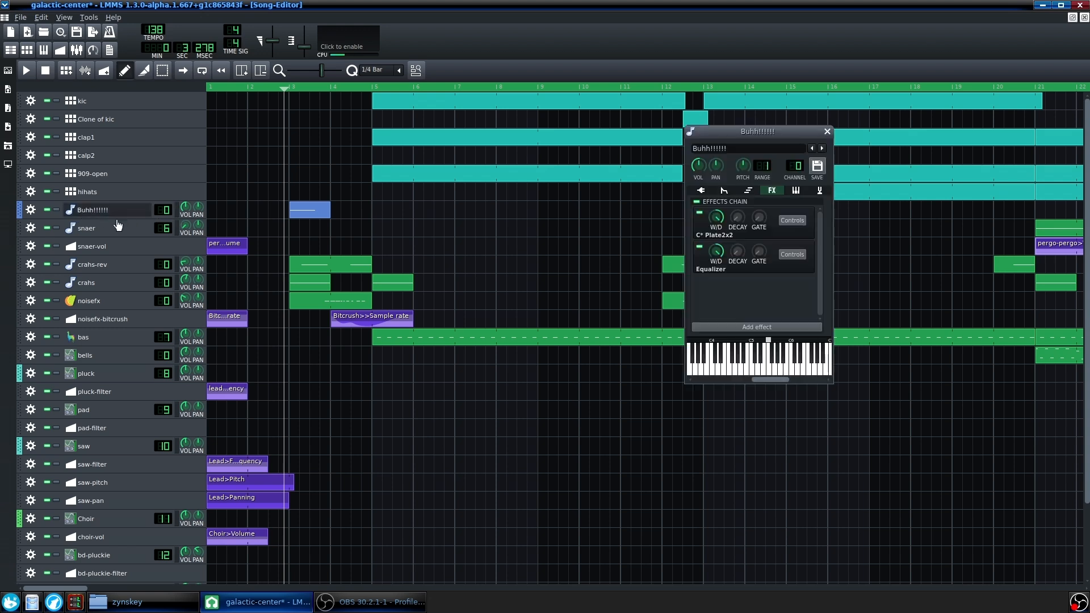
left_click(770, 363)
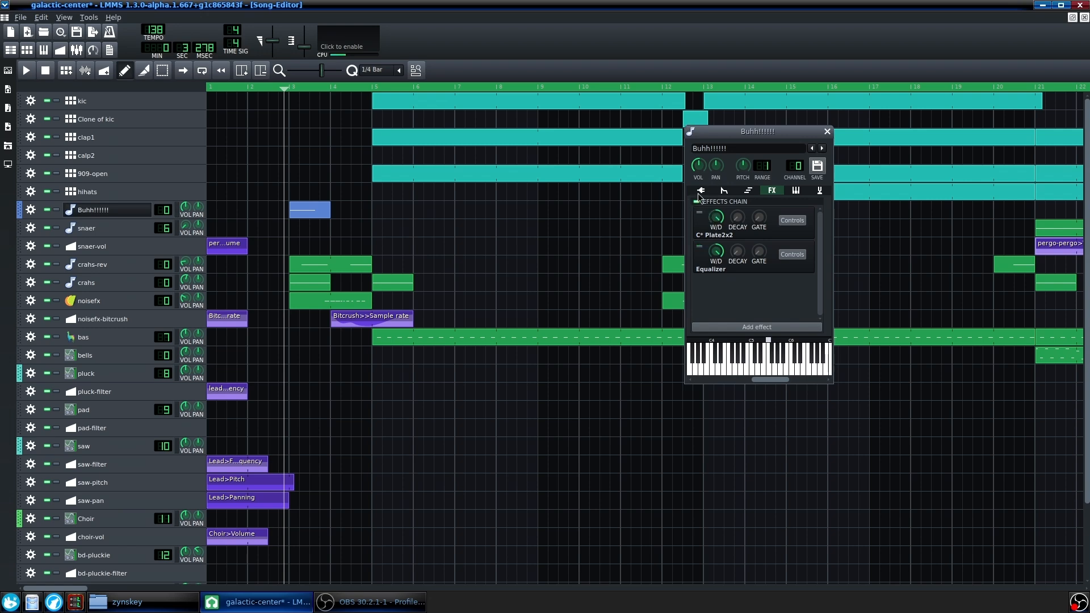
left_click(699, 191)
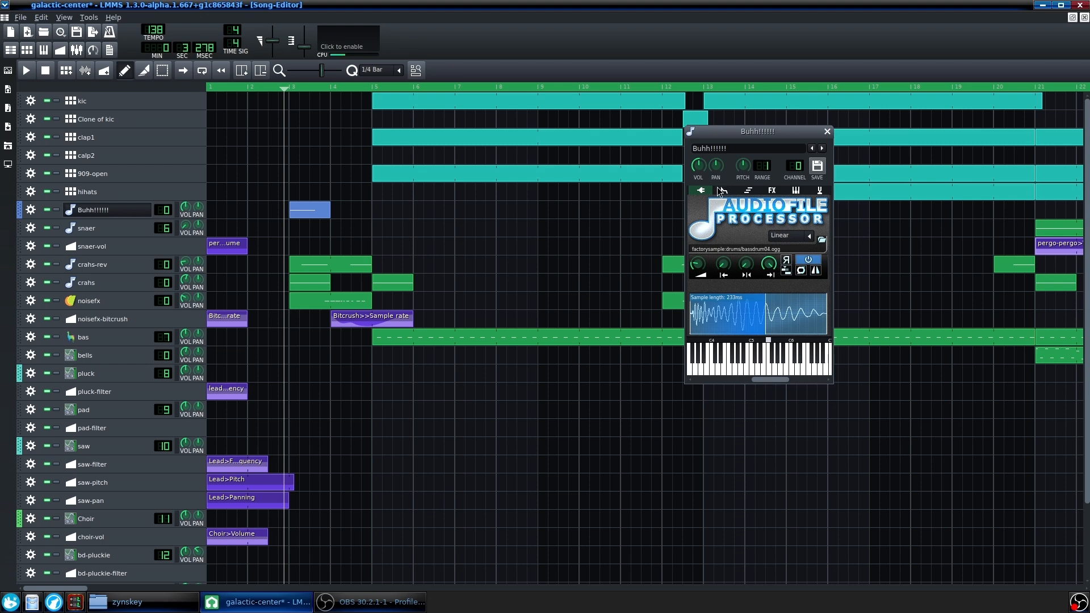
left_click(747, 191)
left_click(777, 190)
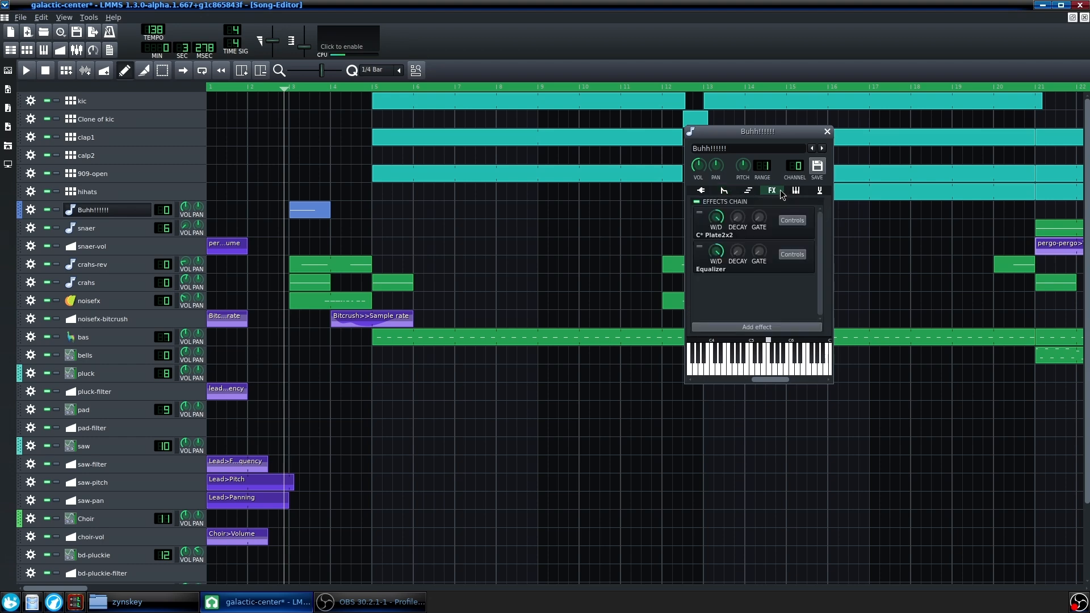
Re-enable C* Plate2x2 and the Equalizer on Buhh!!!!!!, auditioning a note between the two
left_click(700, 213)
left_click(769, 370)
left_click(699, 247)
Examine the Equalizer curve on Buhh!!!!!!, and close the equalizer and the instrument
left_click(792, 254)
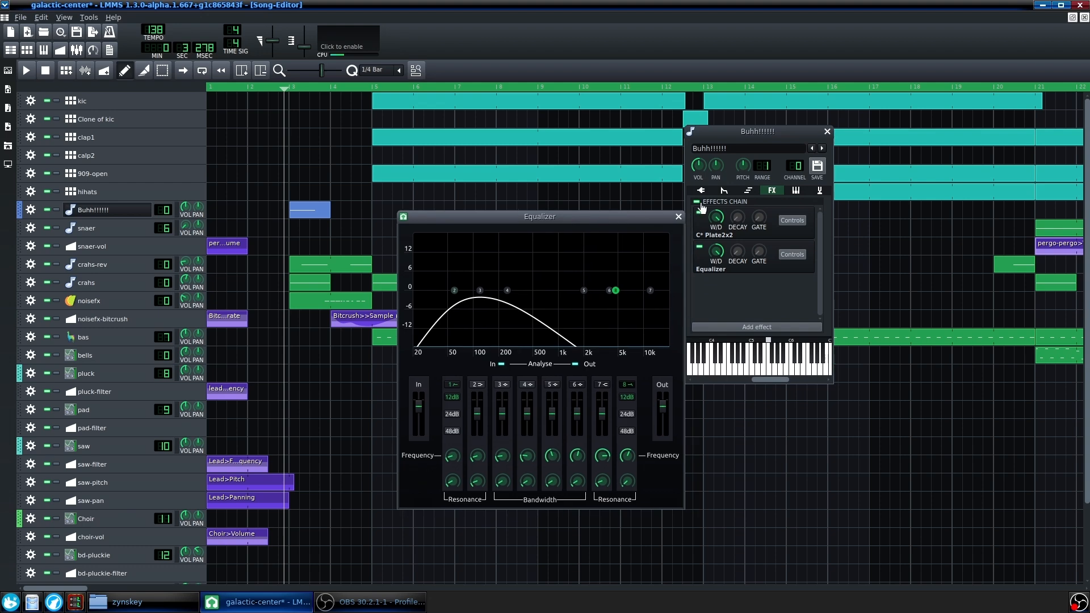
left_click(679, 216)
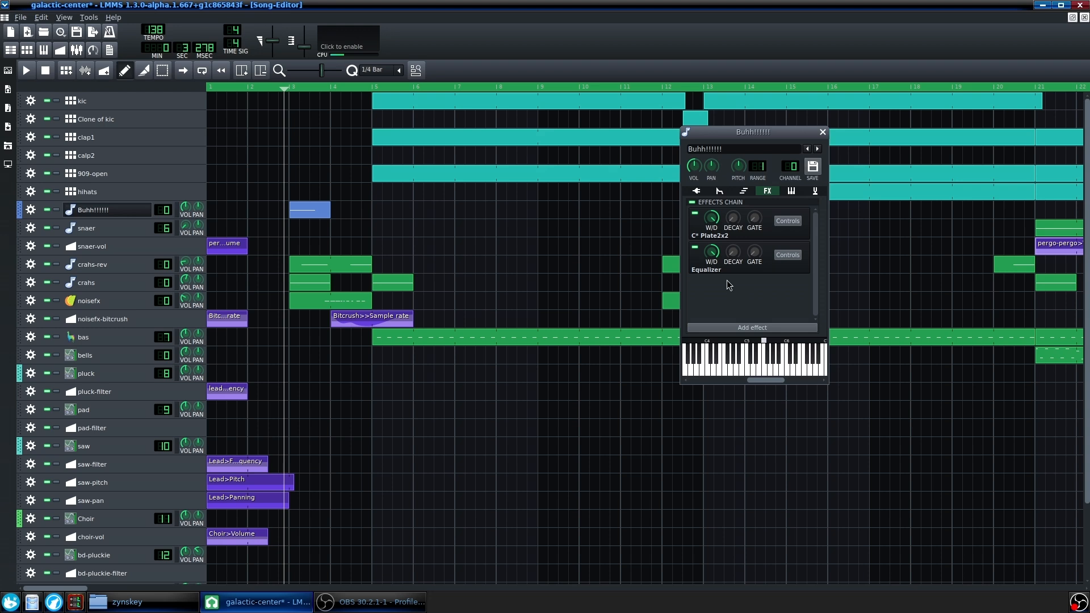
left_click(123, 209)
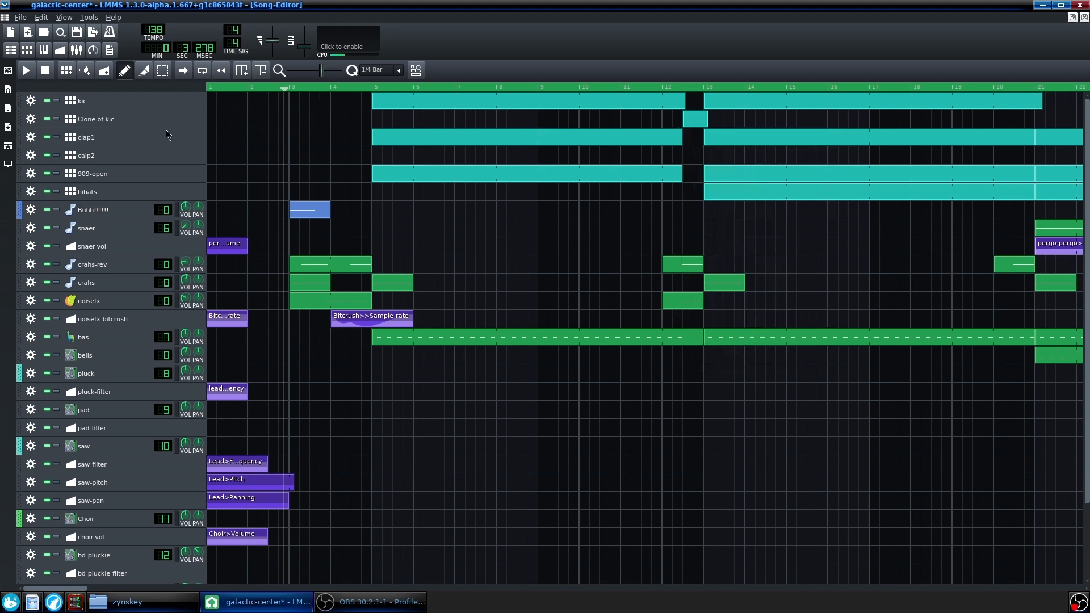
Open the crahs instrument and examine its sample, its settings and the full effects chain
left_click(177, 284)
left_click(149, 282)
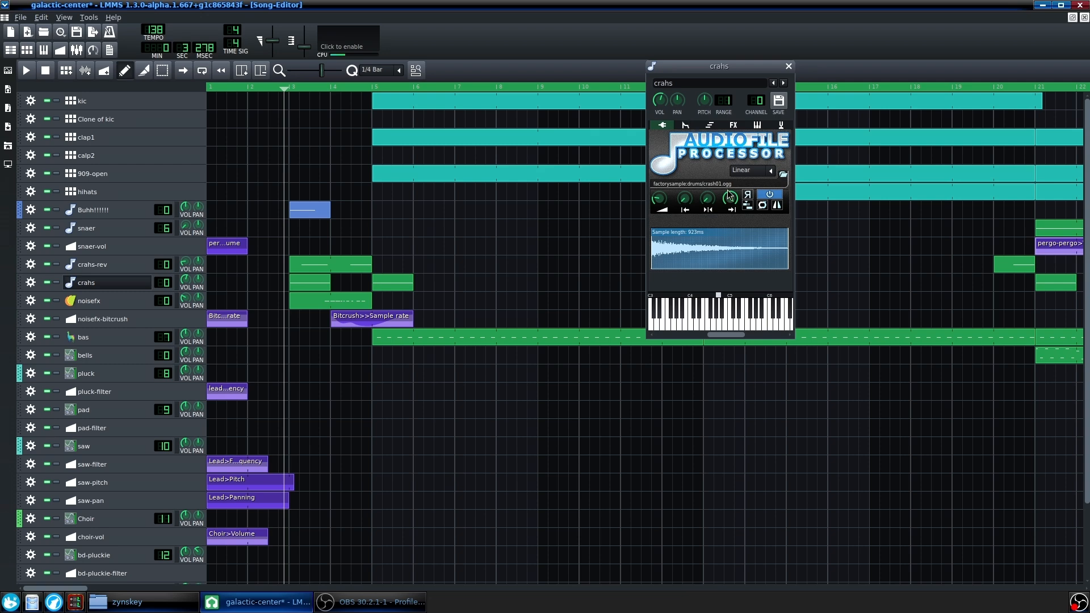
left_click(684, 125)
left_click(715, 126)
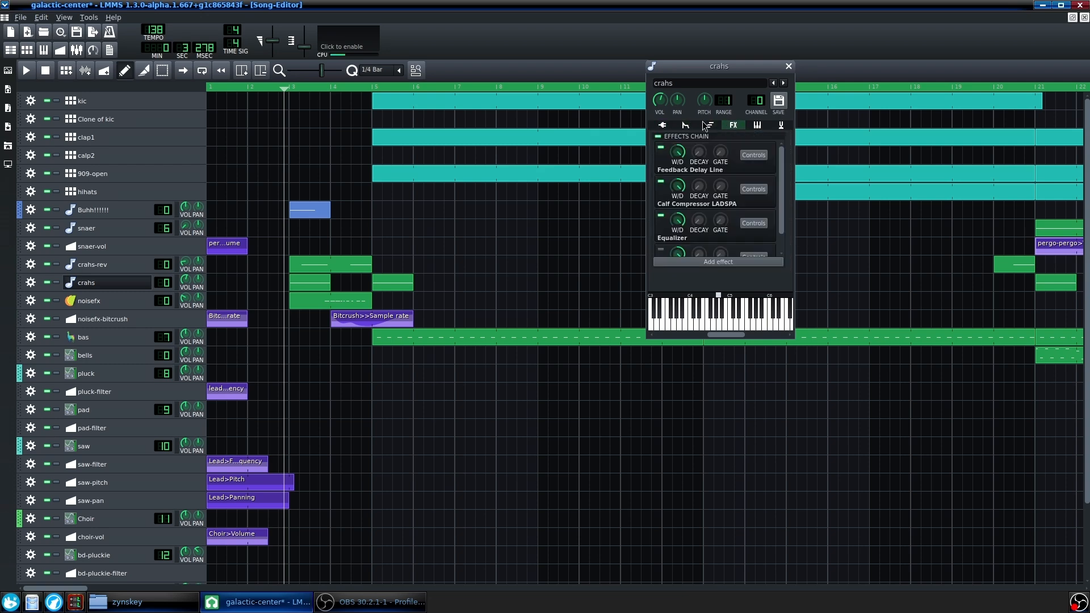
left_click(733, 125)
left_click_drag(783, 213, 786, 238)
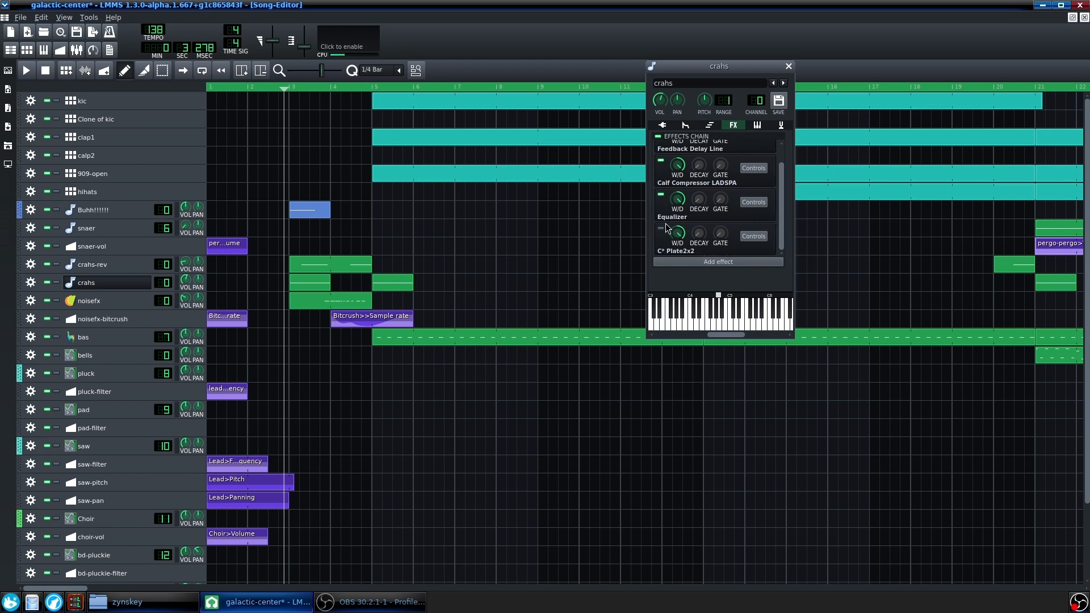
Audition the crahs sound without C* Plate2x2, enable that effect, and audition the sound again
left_click(718, 324)
left_click(660, 229)
left_click(717, 323)
mouse_move(782, 229)
left_mouse_down()
mouse_move(785, 181)
mouse_move(782, 219)
left_mouse_up()
scroll(660, 170, "up", 1)
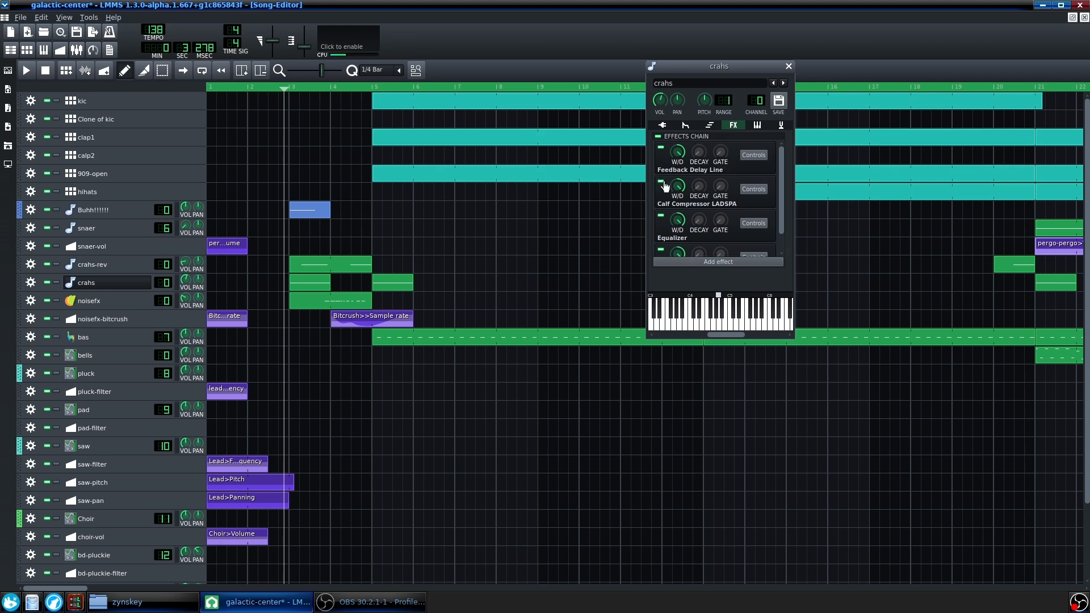
Bypass all four effects on crahs and audition the dry crash sample
left_click(660, 181)
left_click(660, 215)
left_click(660, 250)
left_click(660, 147)
left_click(719, 327)
Re-enable the Feedback Delay Line, Calf Compressor LADSPA and Equalizer on crahs
left_click(661, 148)
left_click(660, 181)
left_click(661, 215)
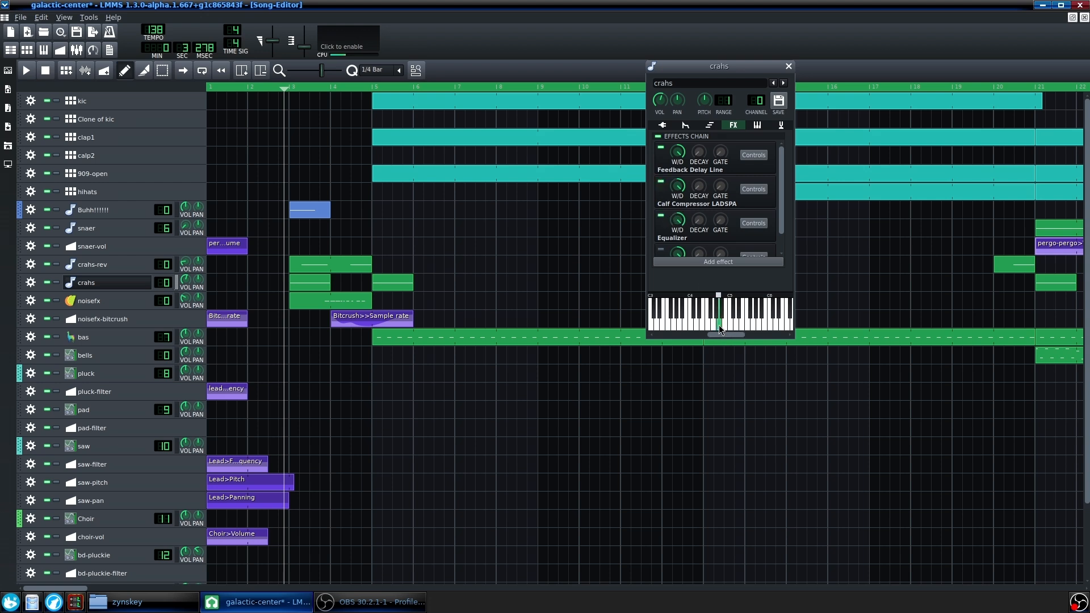
Open the crahs Equalizer, move its window beside the instrument to examine the curve, and close it
left_click(753, 223)
left_click_drag(907, 84, 607, 168)
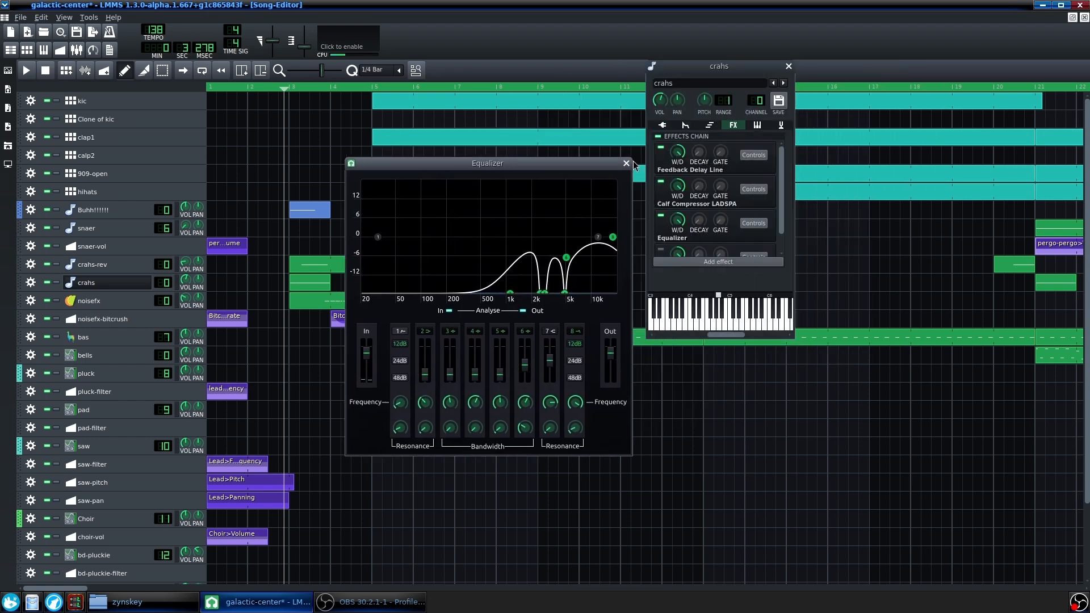
left_click(626, 163)
Compare the crahs sound with C* Plate2x2 switched on and off, and close the instrument
scroll(779, 208, "down", 1)
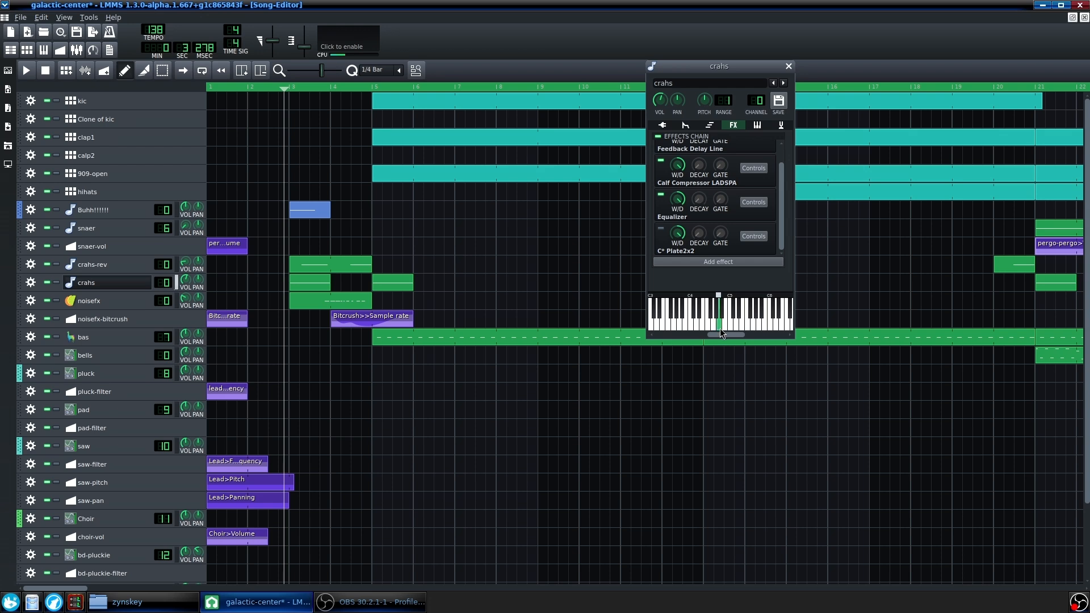
left_click(661, 228)
left_click(660, 229)
left_click(788, 65)
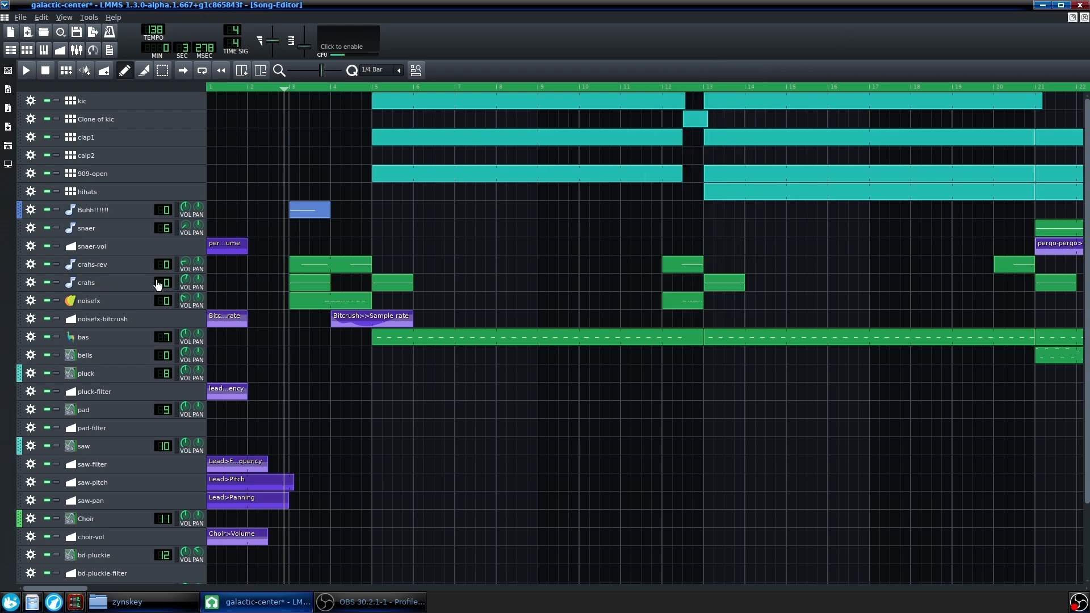
Open the crahs-rev instrument, audition its reversed crash sample, and view its effects chain
left_click(114, 271)
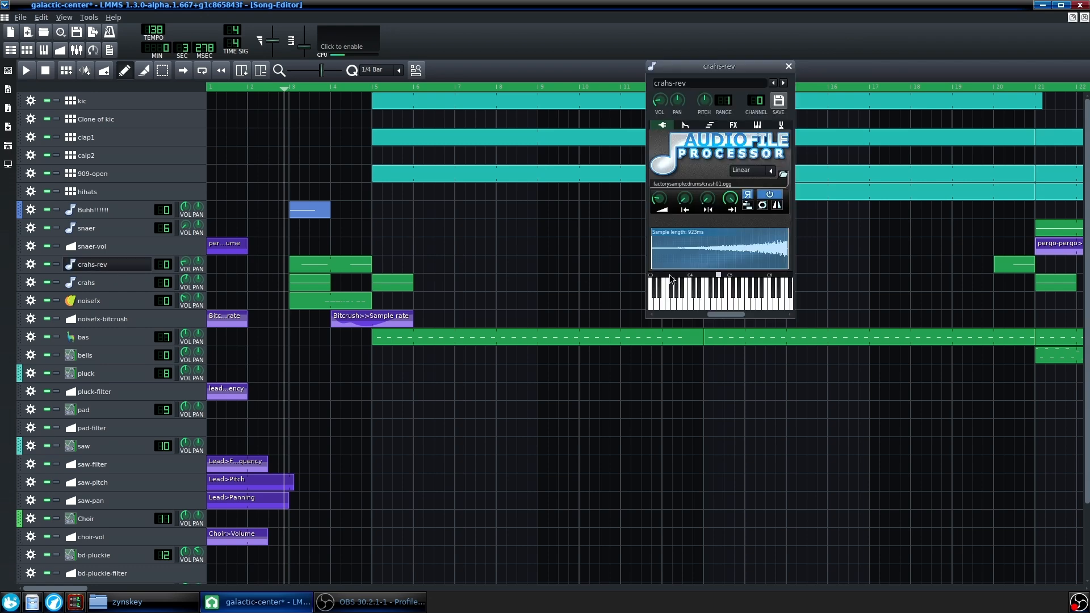
left_click(720, 306)
left_click(730, 124)
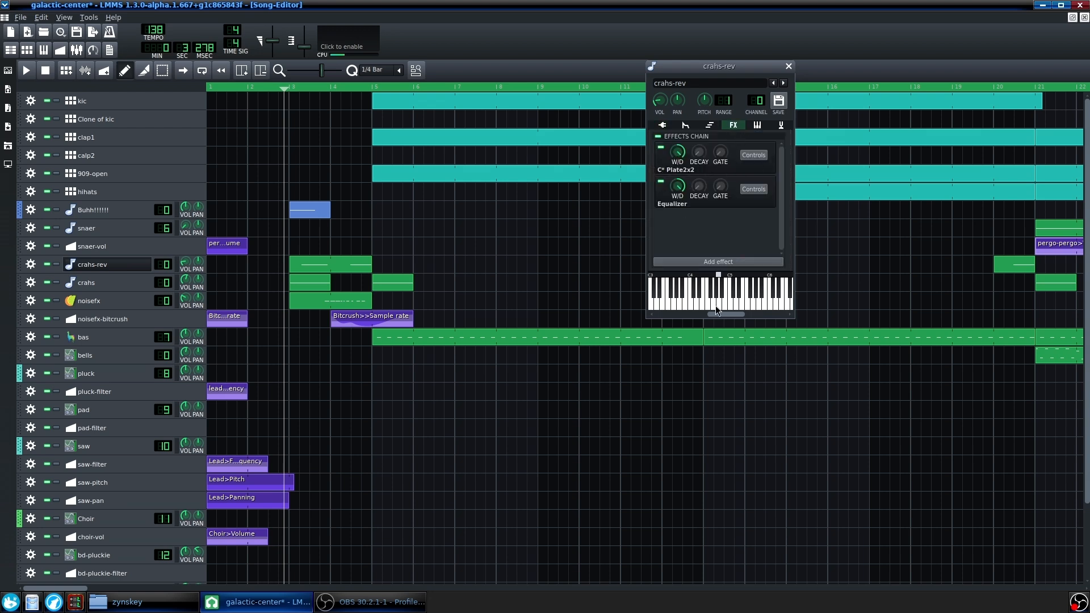
Reopen the crahs instrument, enable C* Plate2x2, and close the instrument
left_click(117, 282)
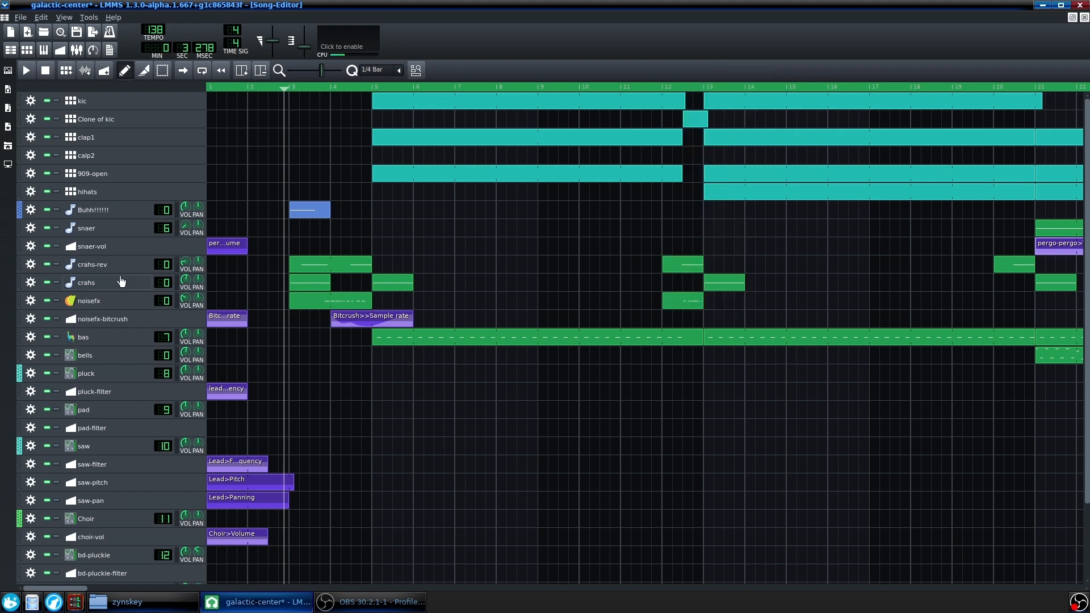
left_click(661, 227)
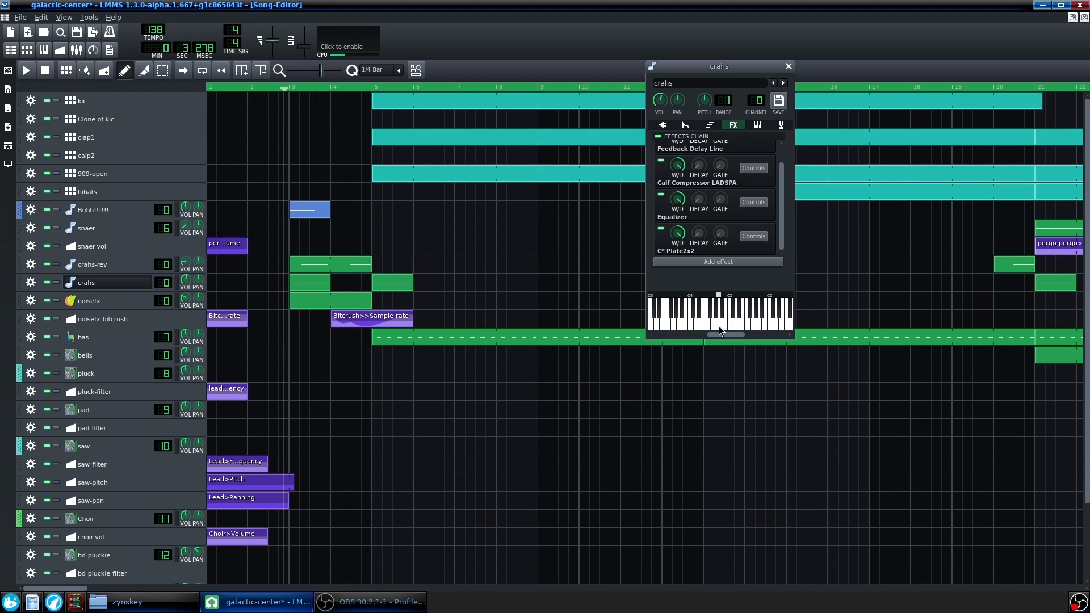
left_click(788, 66)
Open the noisefx instrument and examine its effects chain and Triple Oscillator settings
scroll(489, 215, "down", 3)
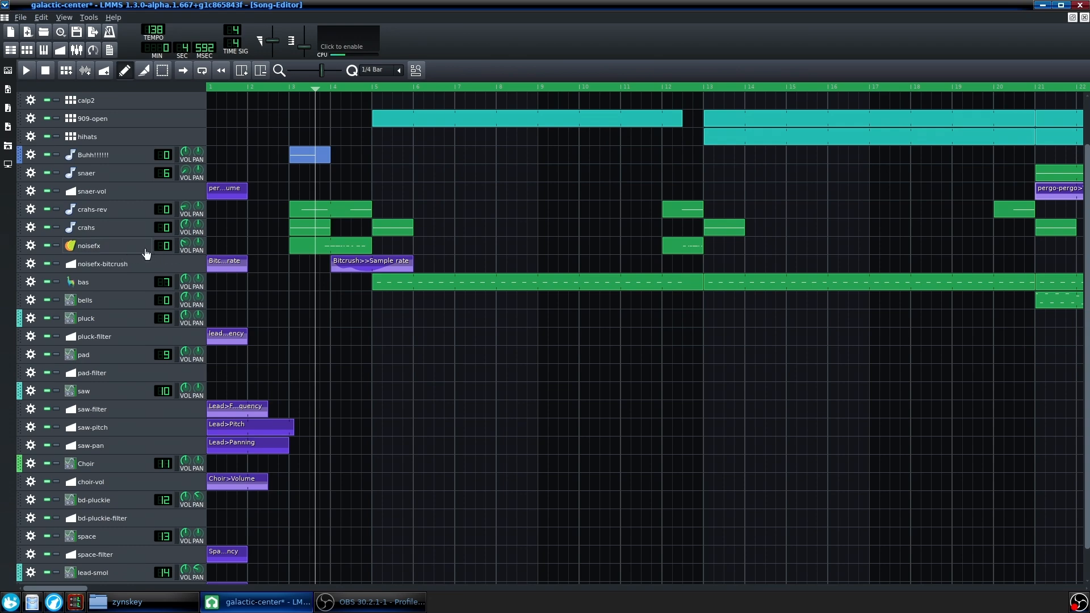
left_click(127, 250)
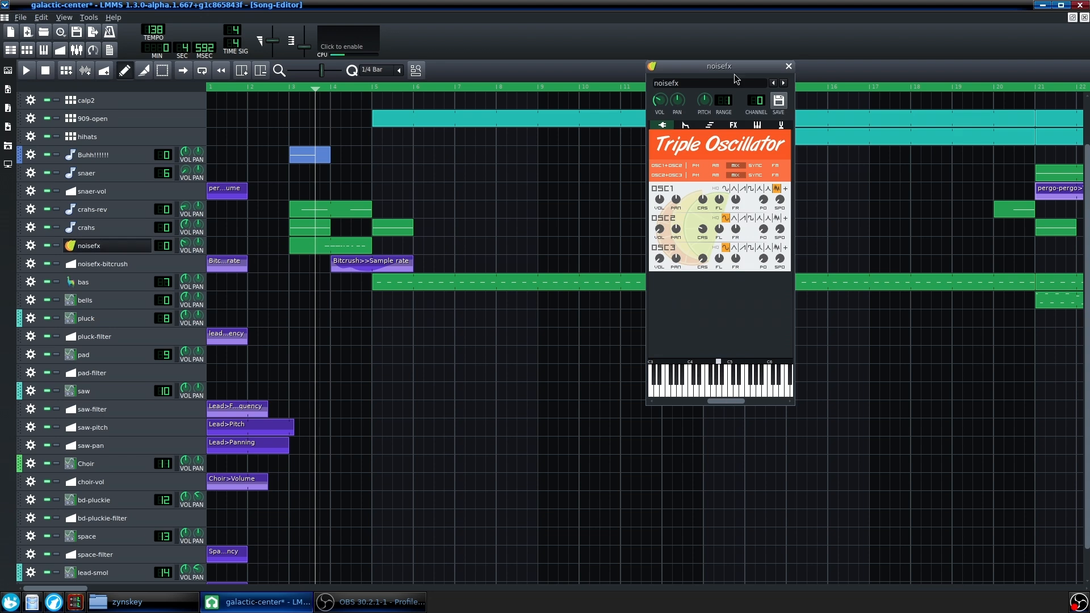
left_click_drag(733, 69, 754, 93)
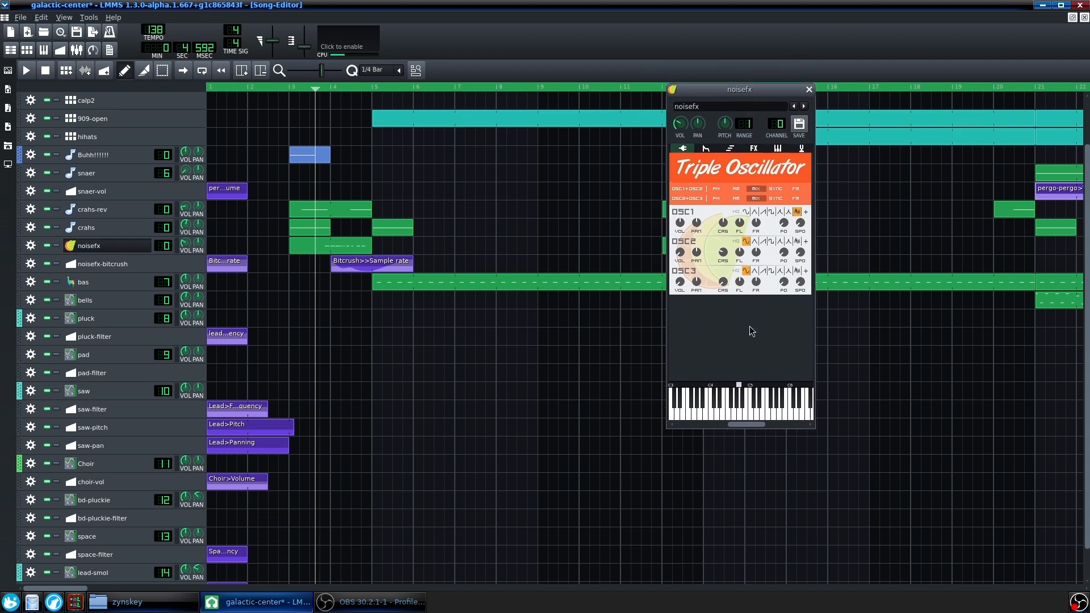
left_click(754, 148)
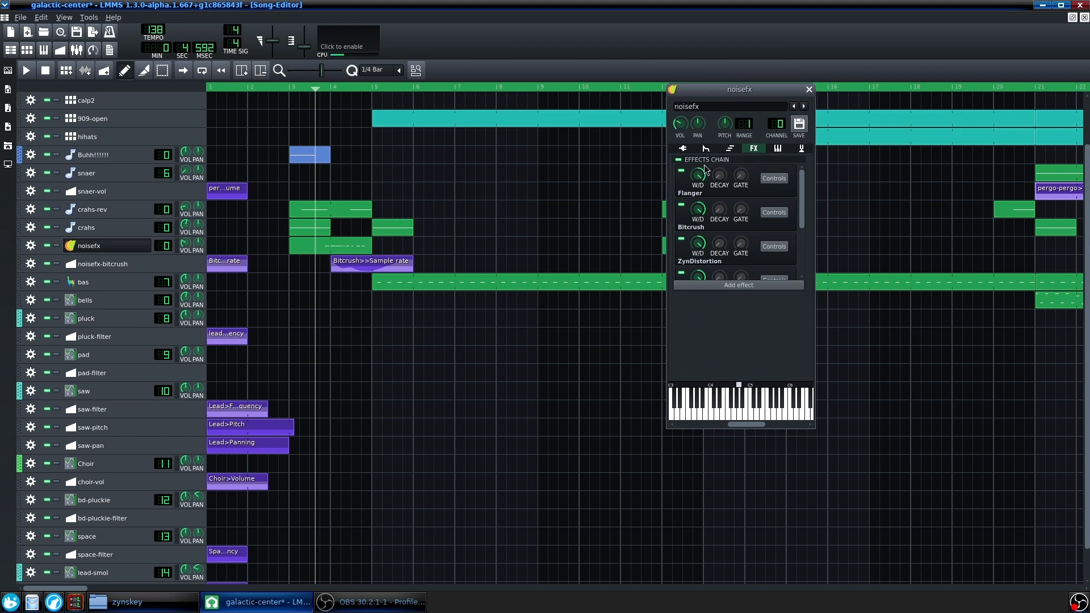
mouse_move(802, 193)
left_mouse_down()
mouse_move(804, 246)
mouse_move(802, 192)
left_mouse_up()
left_click_drag(758, 92, 777, 99)
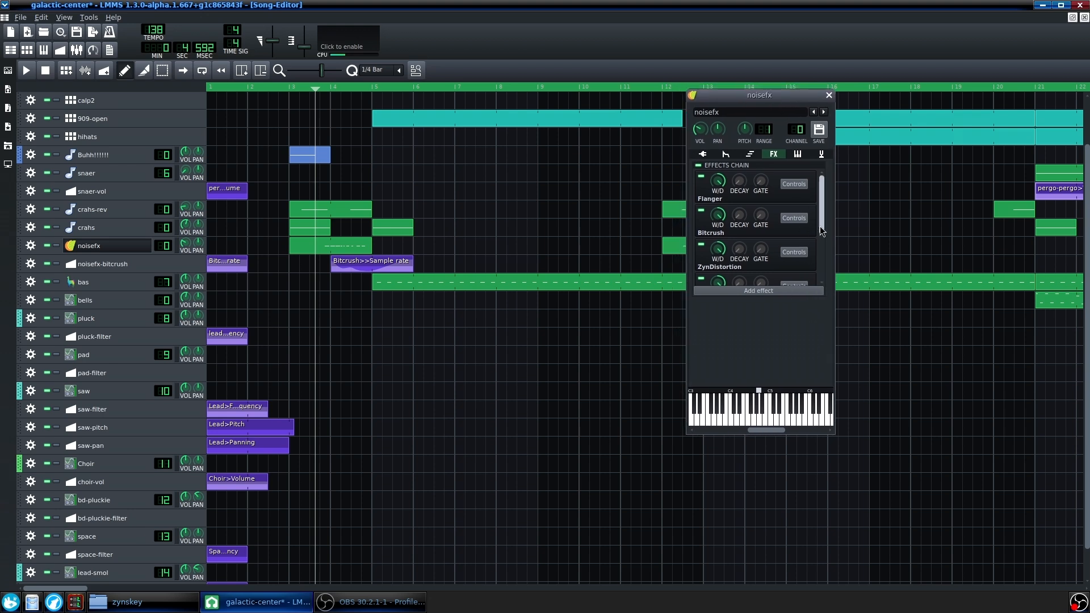
mouse_move(820, 225)
left_mouse_down()
mouse_move(829, 244)
mouse_move(820, 223)
left_mouse_up()
left_click(707, 154)
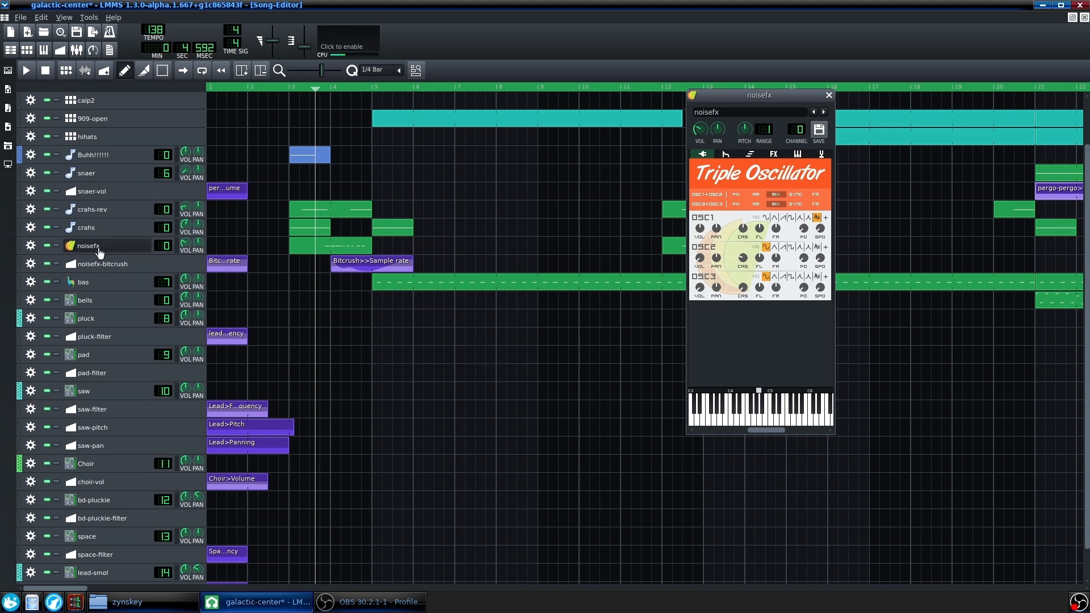
scroll(86, 250, "down", 2)
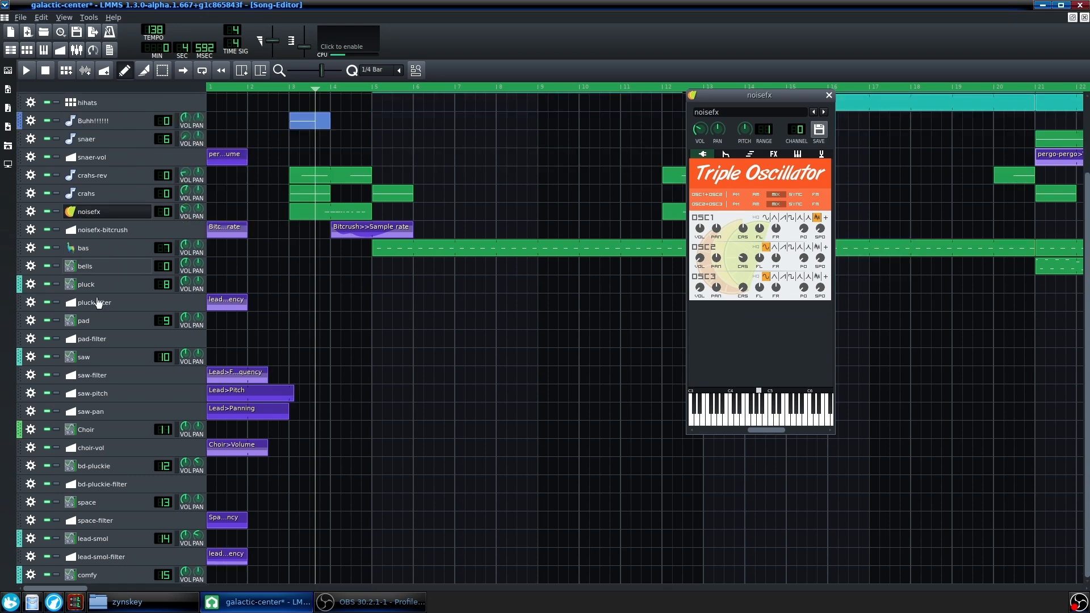
scroll(80, 301, "up", 5)
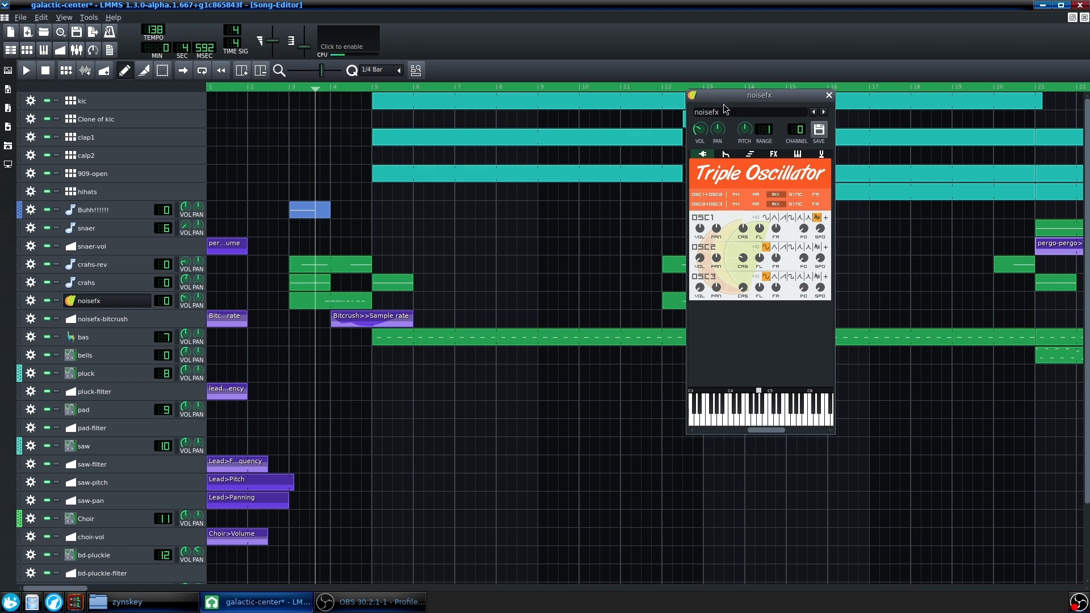
left_click_drag(724, 126, 696, 153)
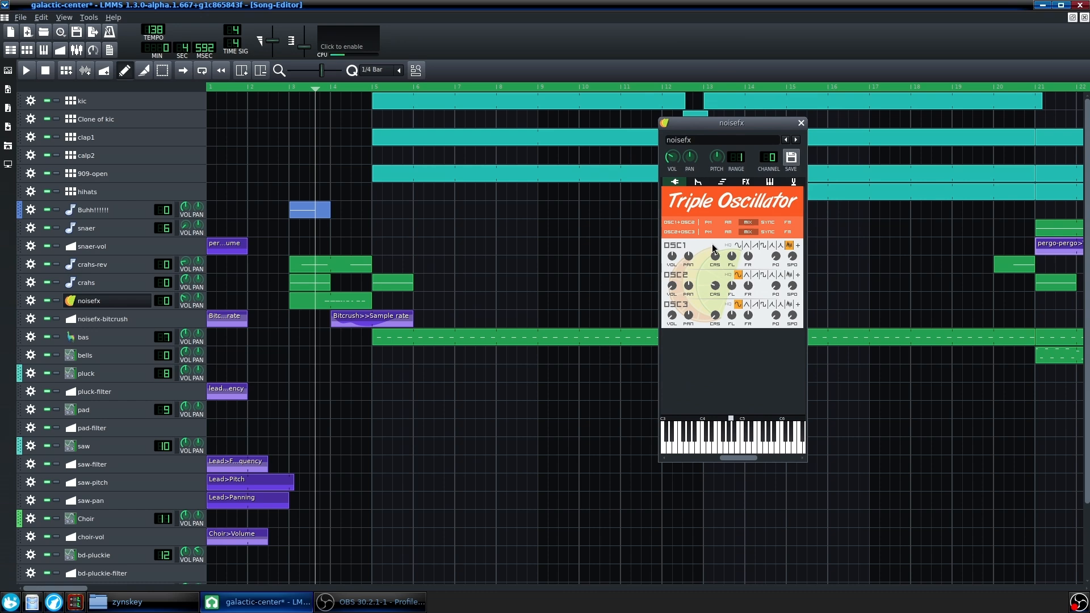
Switch off Bitcrush, ZynDistortion, C* Plate2x2, Dispersion and Equalizer in the noisefx effects chain, and audition the sound
left_click(745, 181)
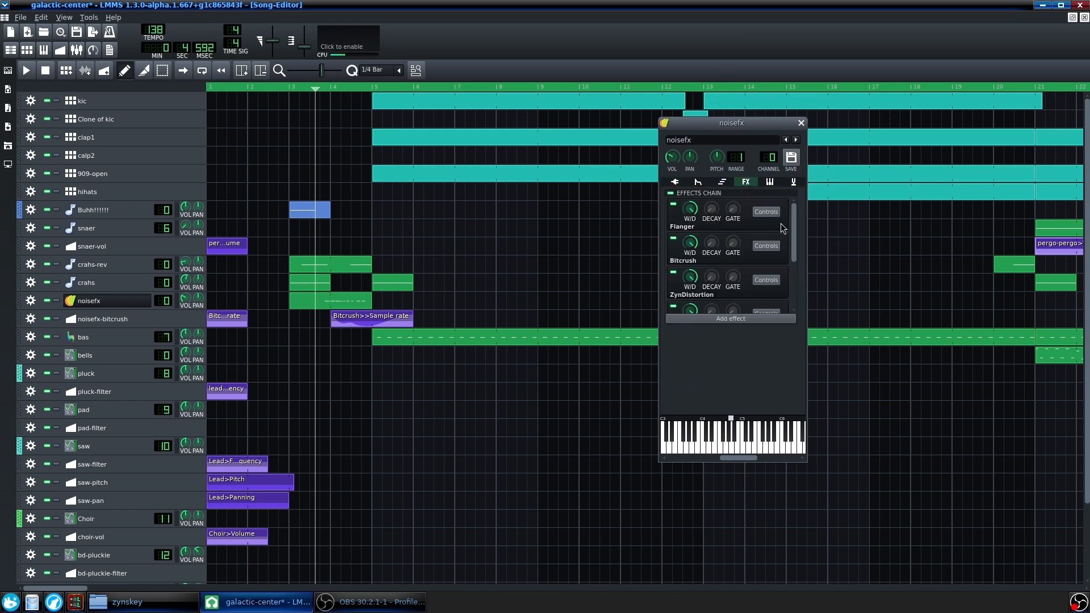
left_click(673, 238)
left_click(675, 273)
left_click(674, 306)
left_click_drag(794, 253, 796, 298)
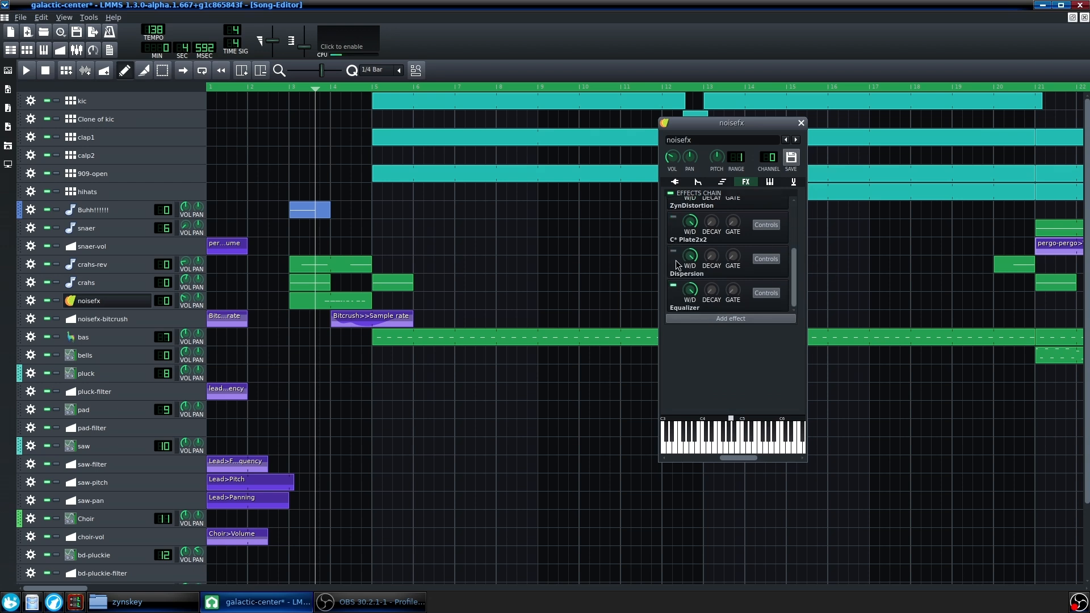
left_click(673, 285)
left_click(731, 449)
Examine the noisefx oscillators, volume envelope, cutoff envelope and filter, and audition the sound repeatedly
left_click(675, 182)
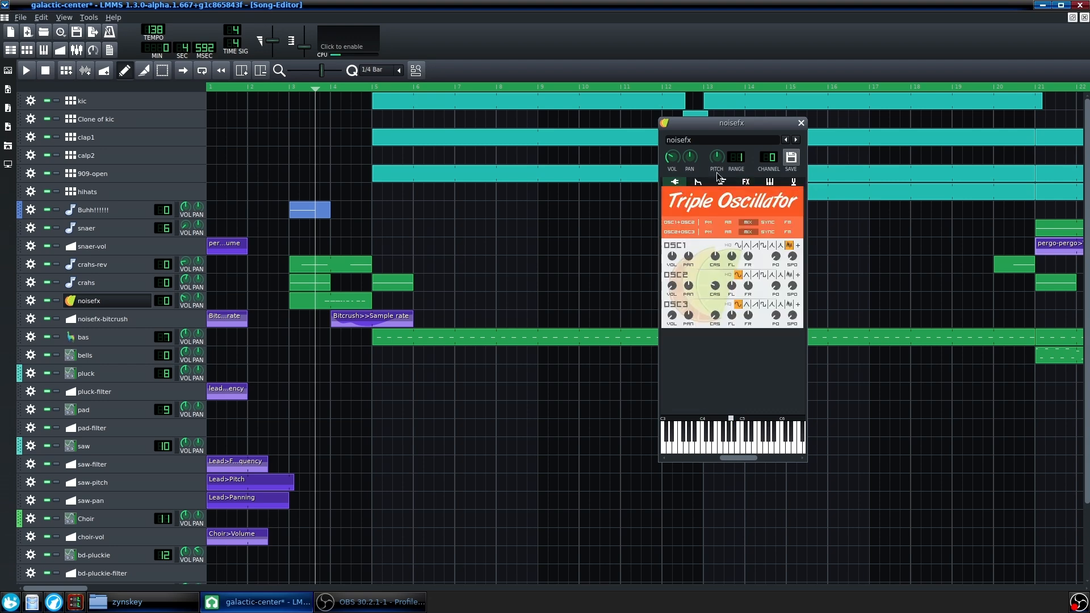
left_click(700, 181)
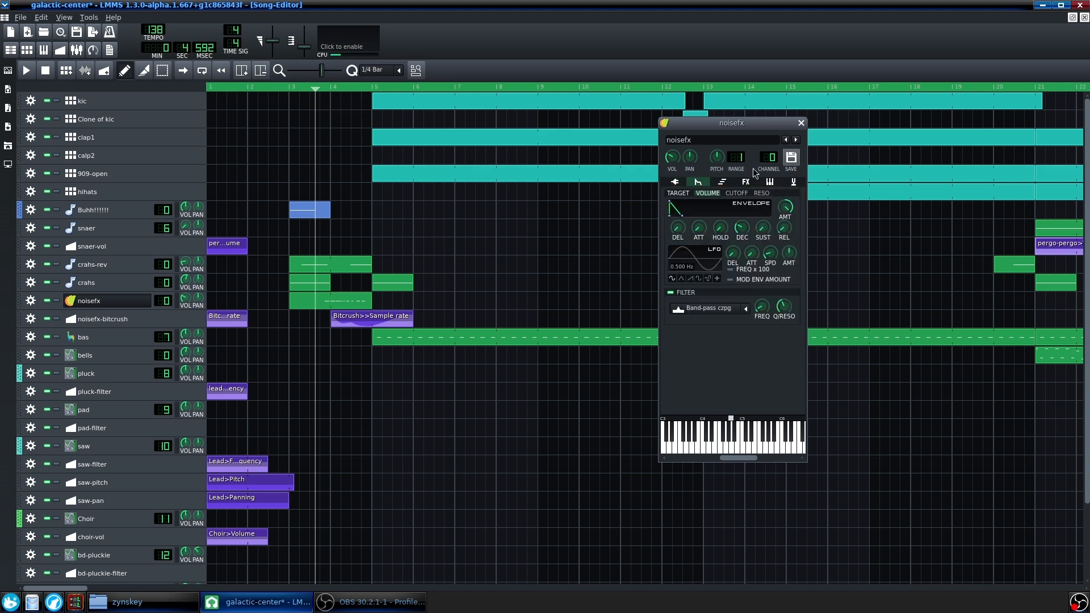
left_click(737, 193)
left_click(732, 453)
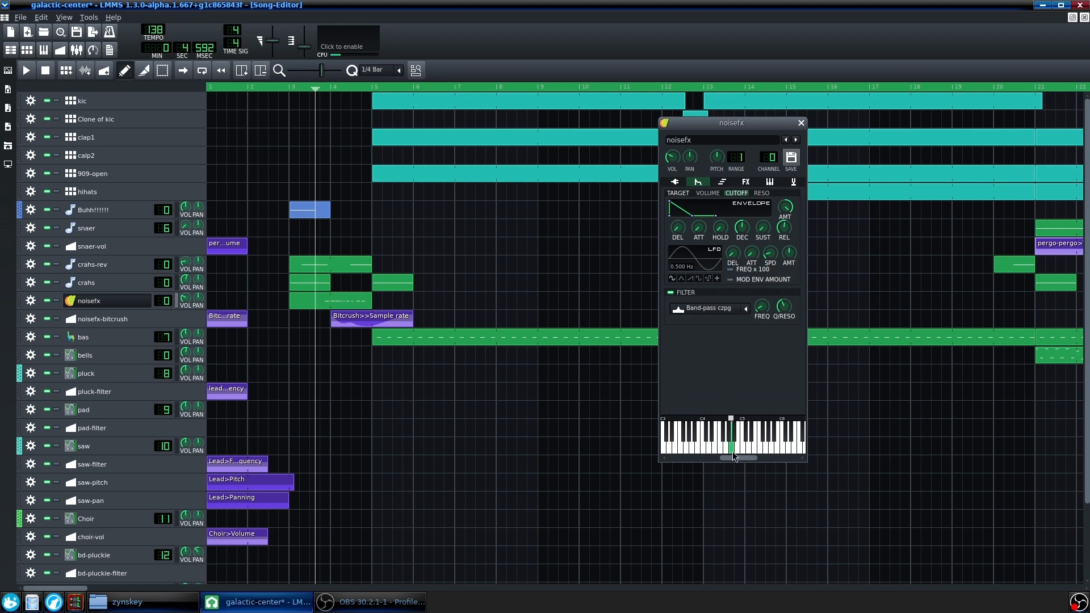
left_click(732, 452)
key("y")
key("y")
key("y")
Return to the start of the noisefx effects chain and audition the sound with Flanger on
left_click(753, 182)
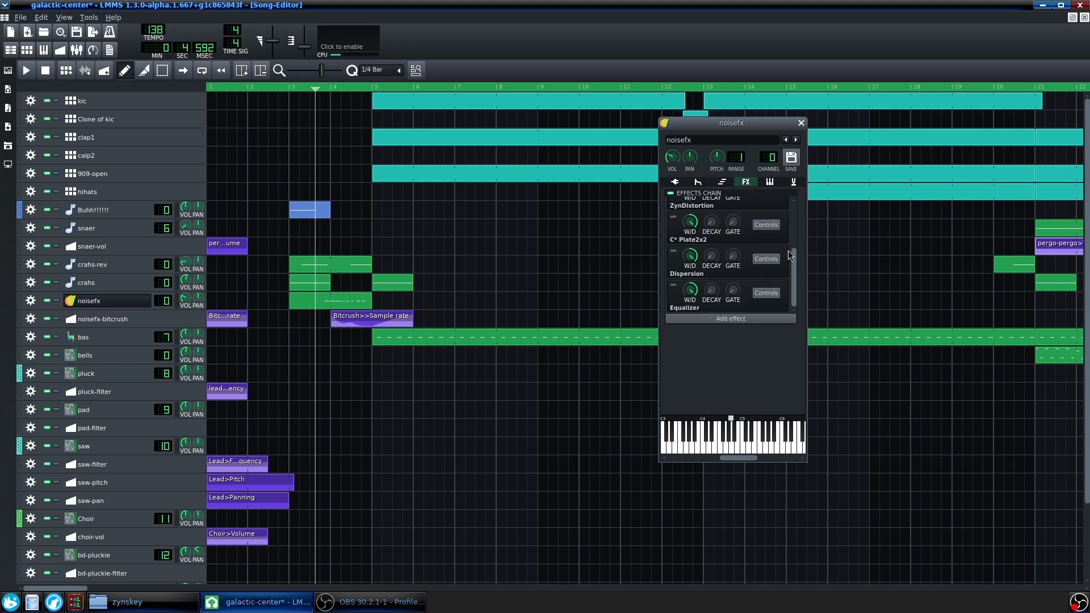
scroll(793, 266, "up", 3)
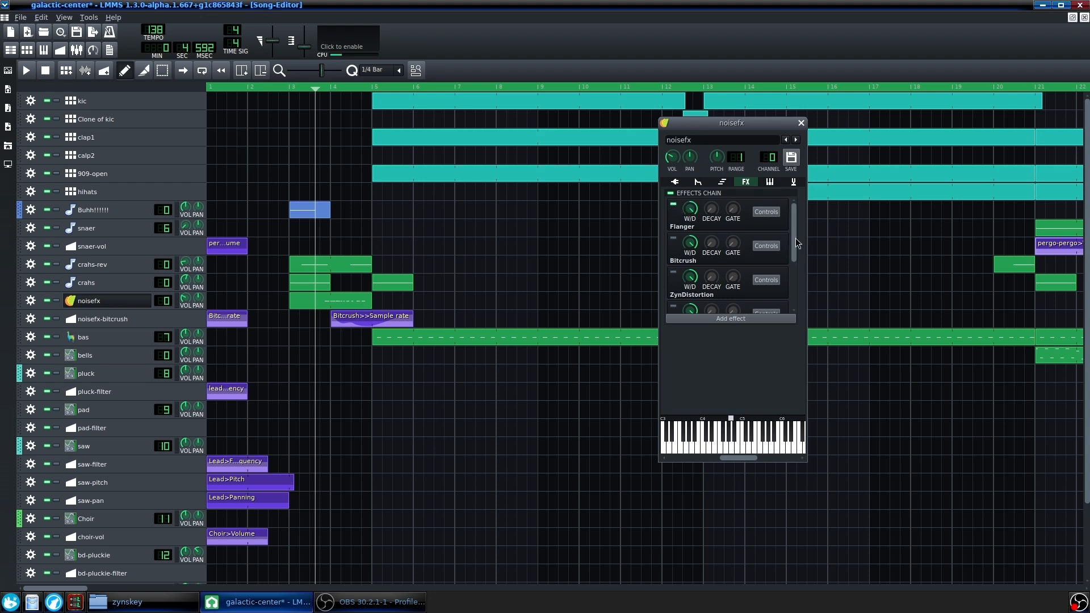
left_click_drag(795, 237, 803, 199)
key("y")
key("y")
Re-enable Bitcrush and ZynDistortion on noisefx and audition the distorted sound
mouse_move(794, 229)
left_mouse_down()
mouse_move(797, 285)
mouse_move(795, 233)
left_mouse_up()
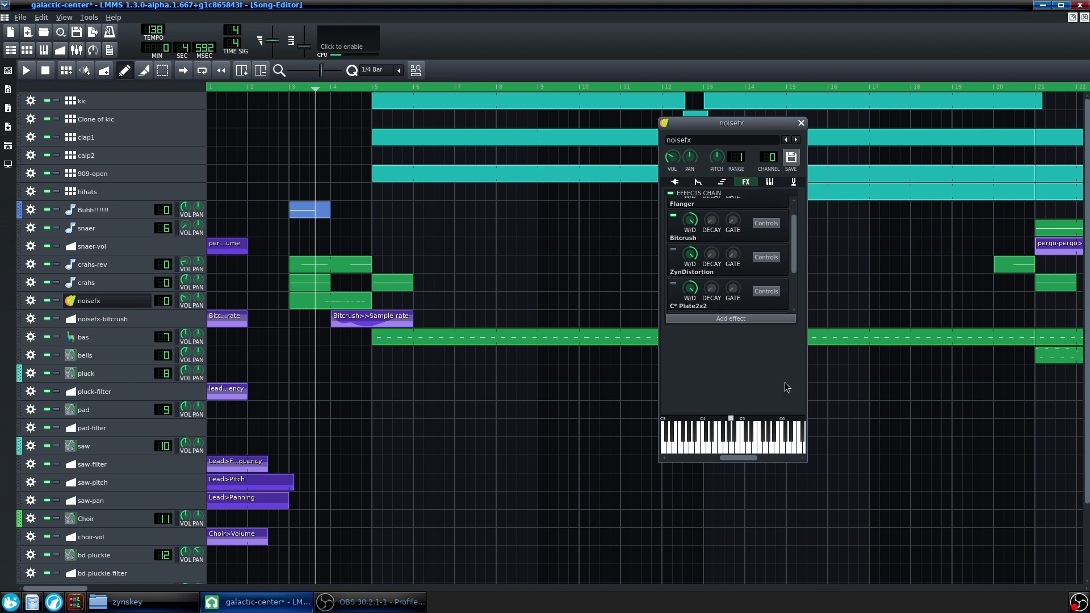
left_click(673, 250)
key("y")
key("y")
key("y")
key("y")
key("y")
View the ZynDistortion controls, close them, and bring back the noisefx instrument
left_click(766, 257)
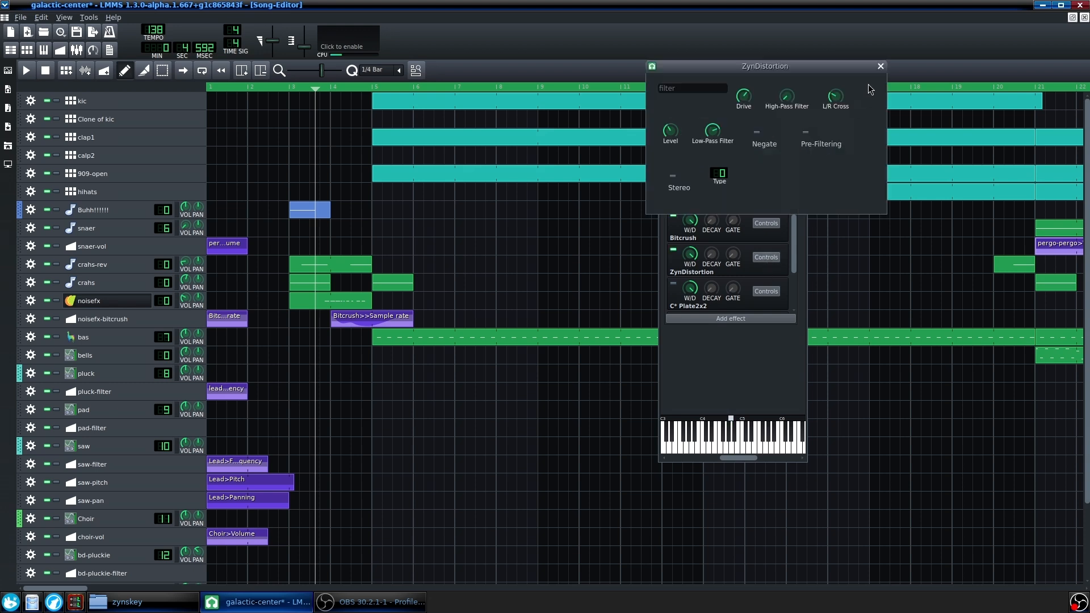
left_click(880, 66)
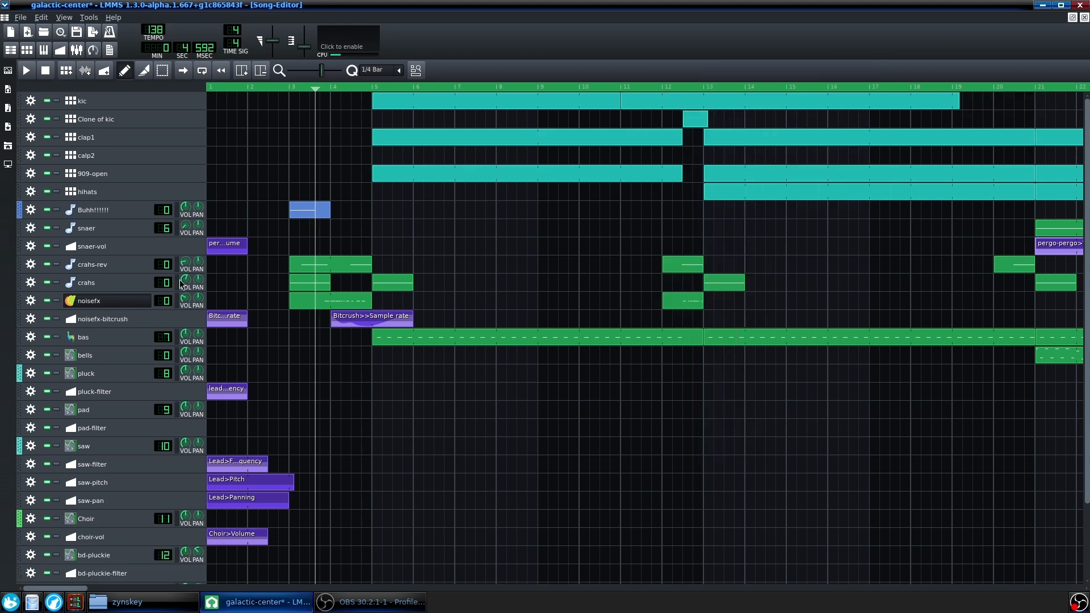
left_click(79, 300)
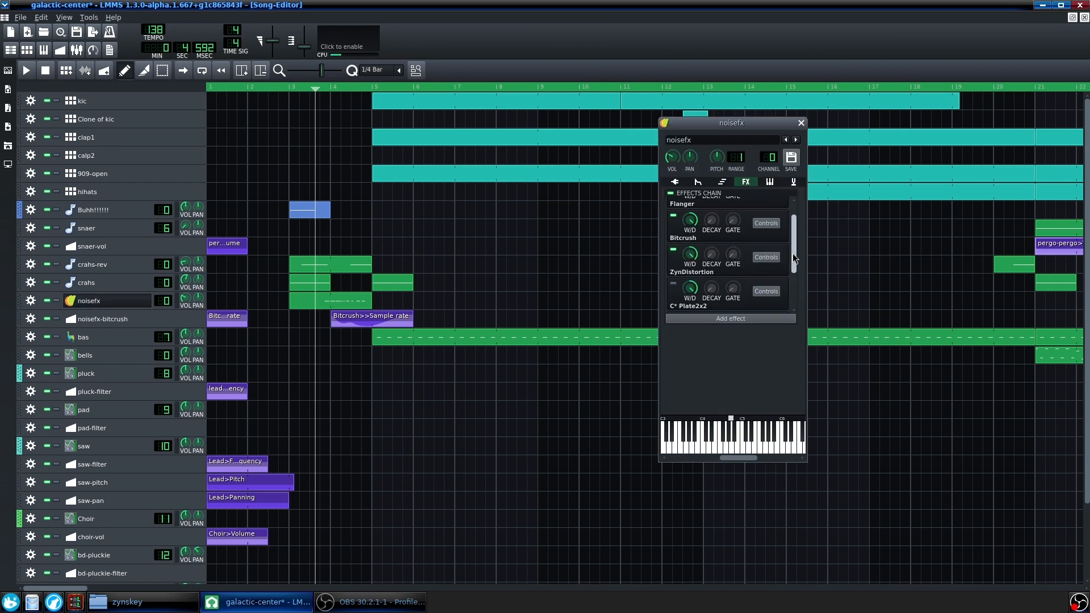
Re-enable C* Plate2x2 and Dispersion on noisefx, and open the Dispersion controls beside the instrument
left_click_drag(793, 253, 796, 277)
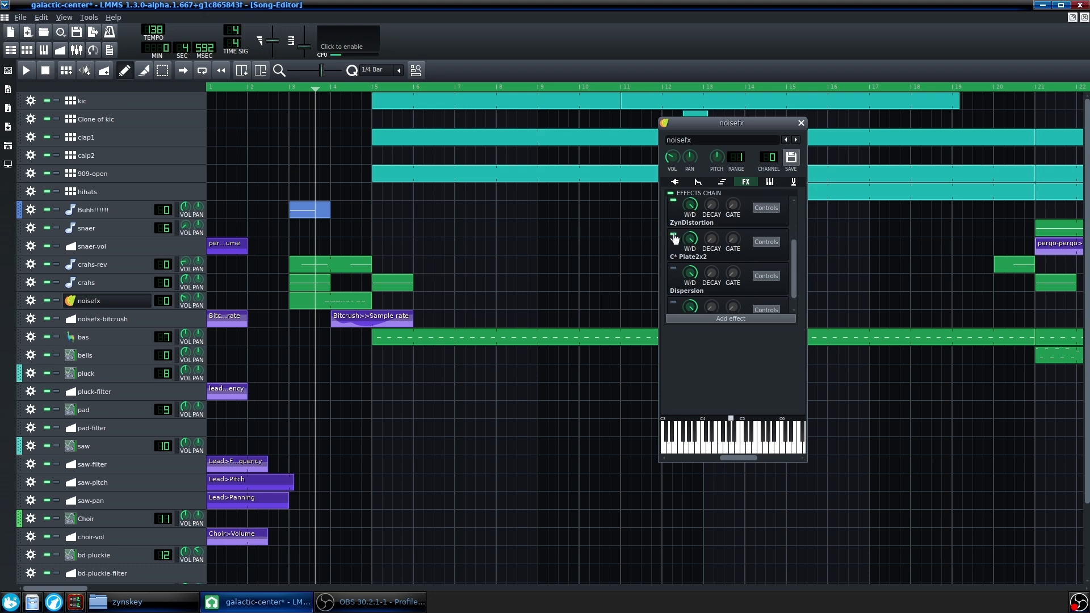
scroll(732, 272, "down", 1)
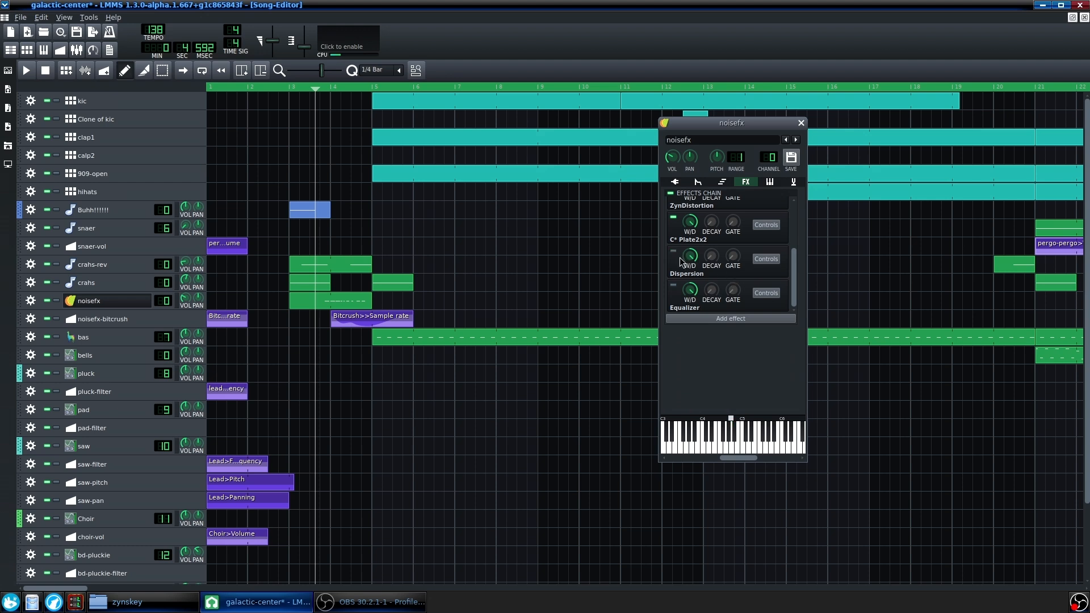
left_click(758, 259)
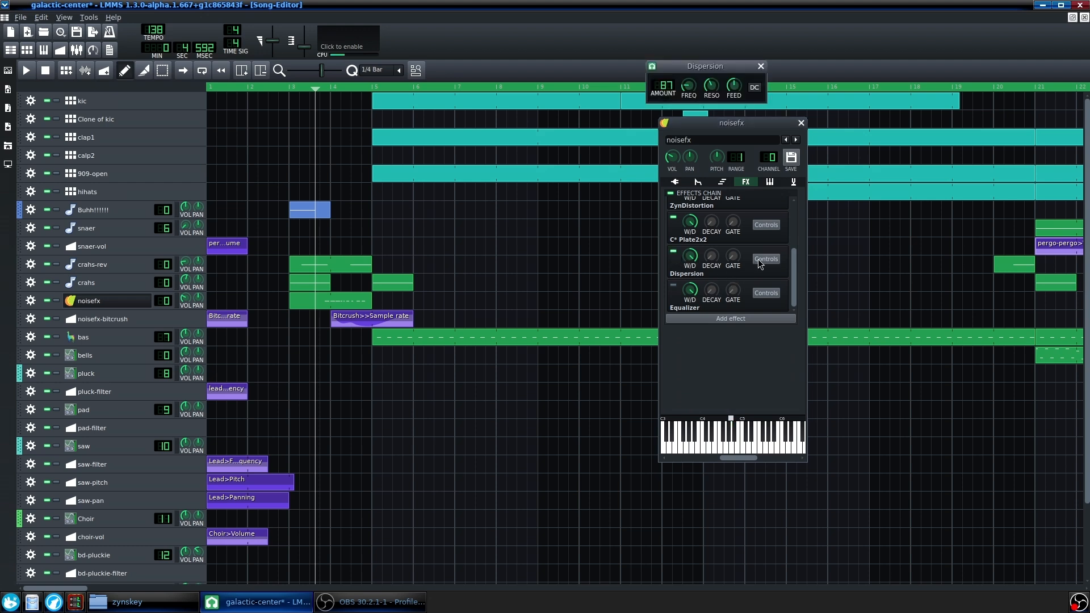
left_click(674, 255)
left_click(673, 253)
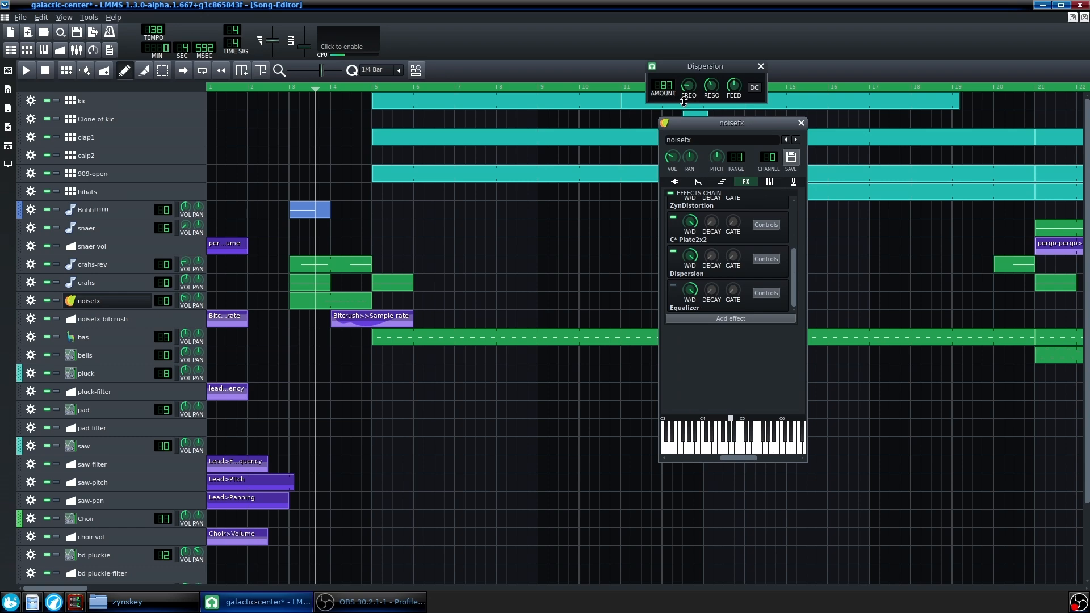
left_click_drag(714, 67, 619, 93)
Re-enable the noisefx Equalizer, open its controls, and move the window beside the instrument to examine the curve
left_click(674, 286)
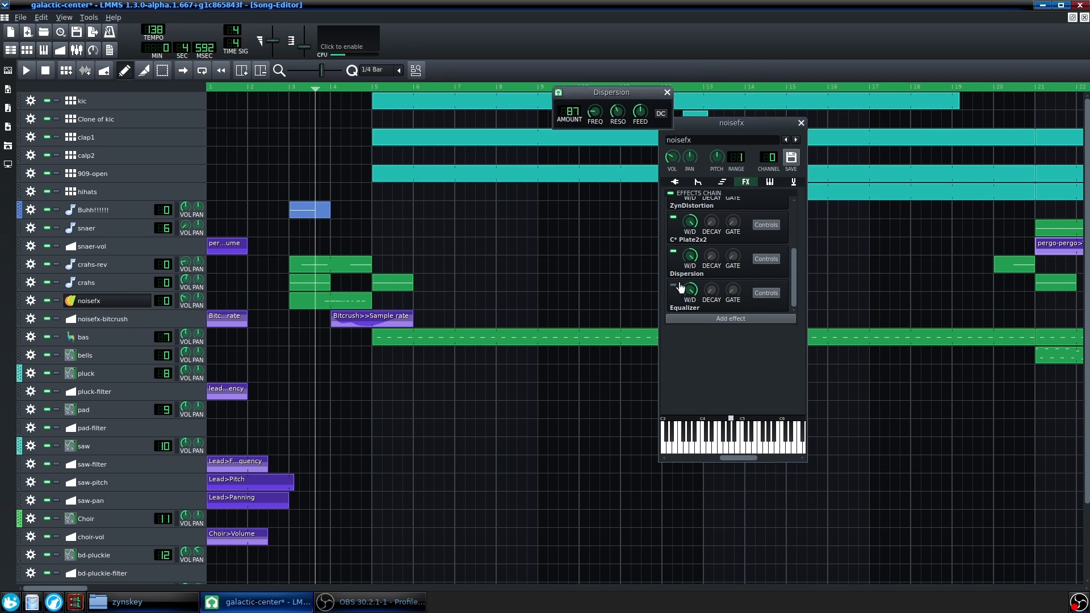
left_click(764, 293)
left_click_drag(757, 67, 438, 144)
left_click(738, 369)
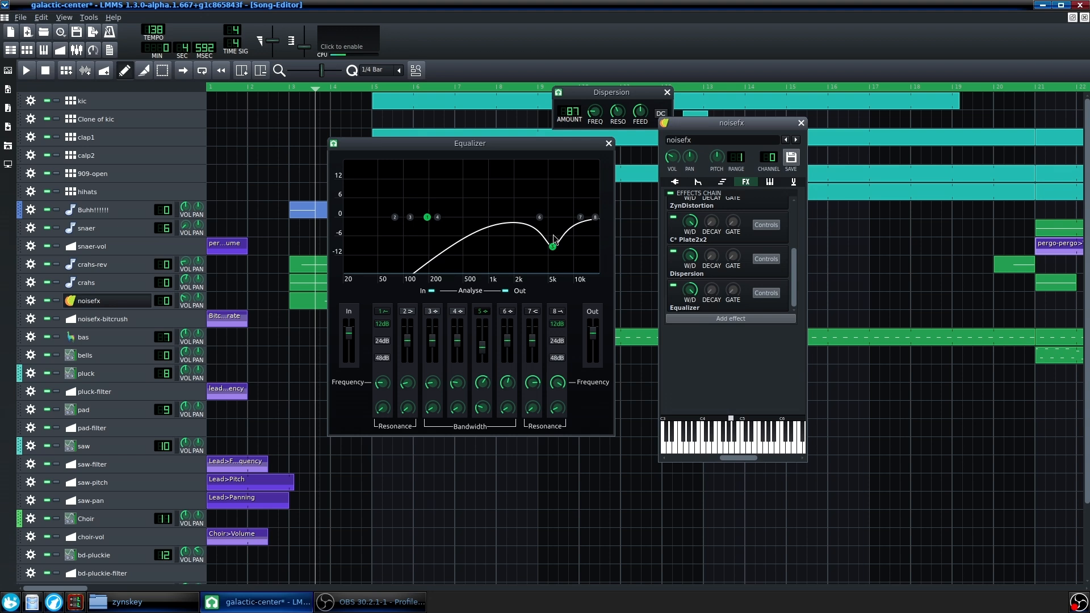
left_click_drag(508, 148, 488, 152)
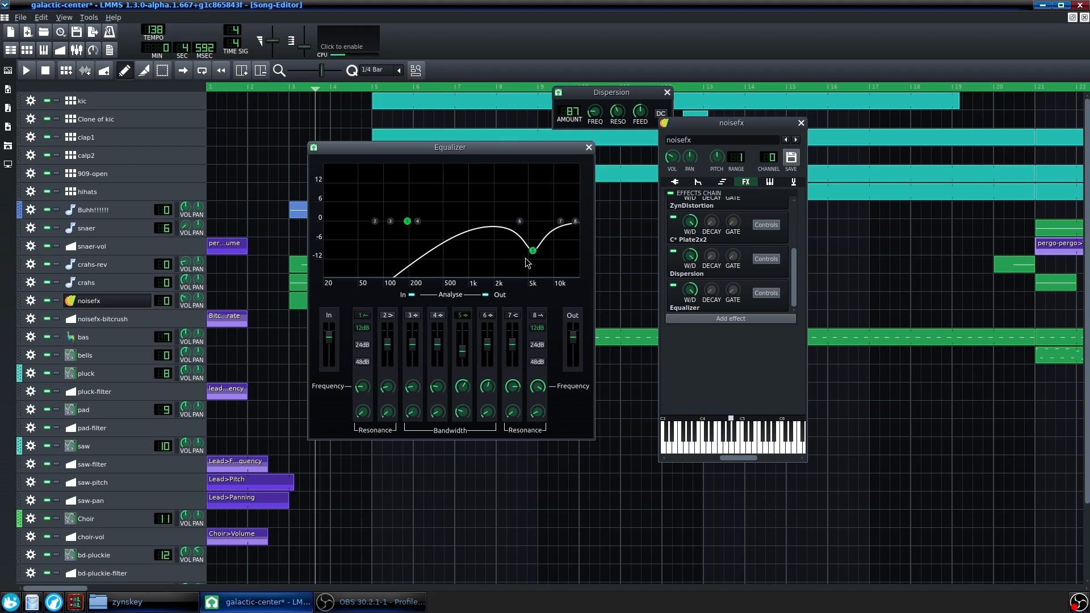
Close the Dispersion controls, audition noisefx while watching the Equalizer spectrum, and close the Equalizer and instrument
left_click(666, 92)
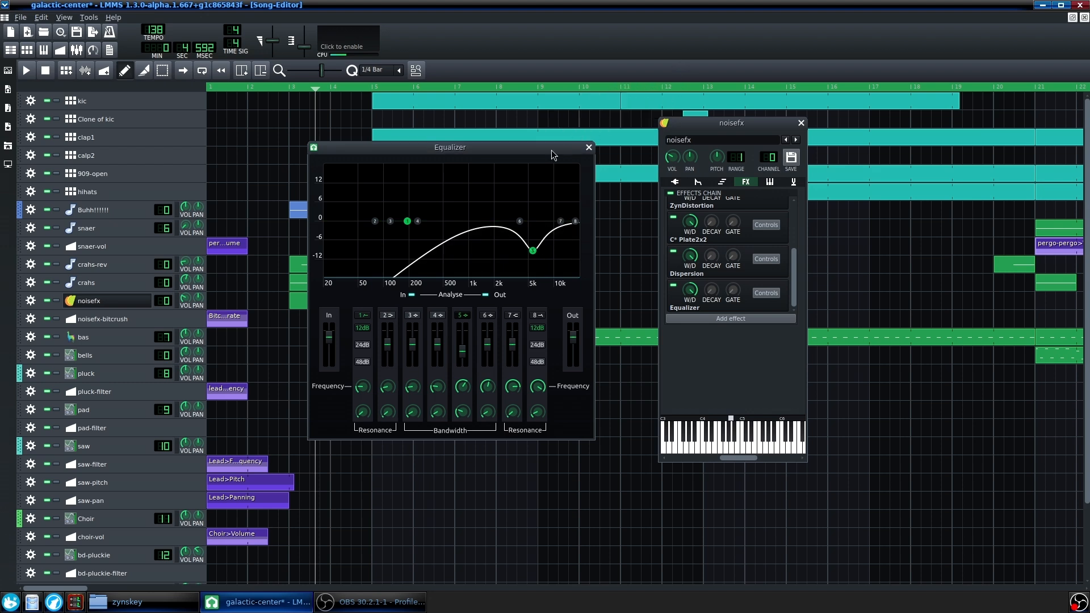
left_click_drag(553, 149, 578, 171)
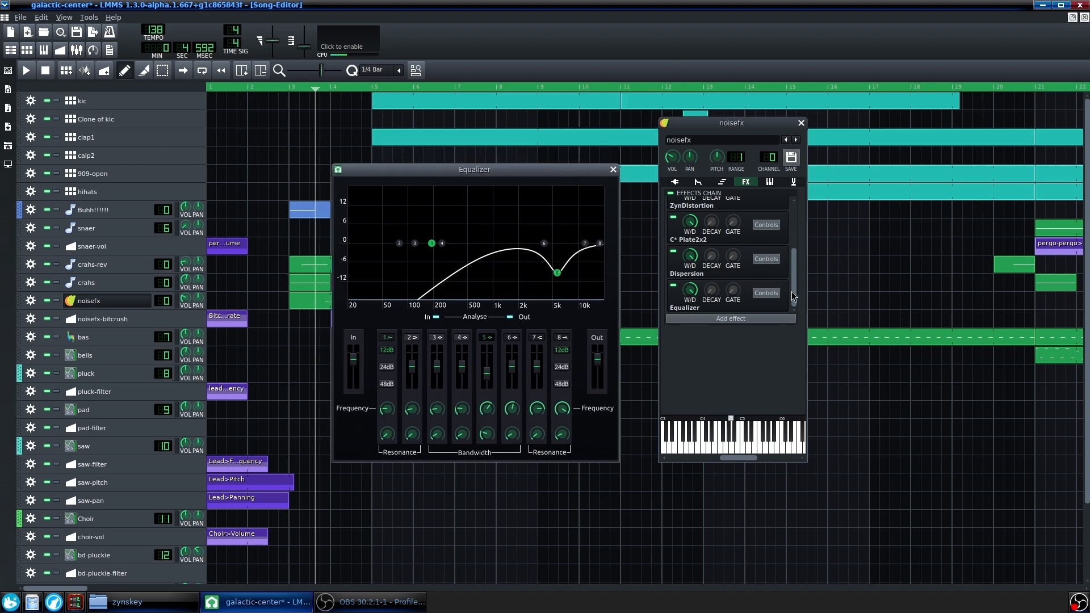
key("y")
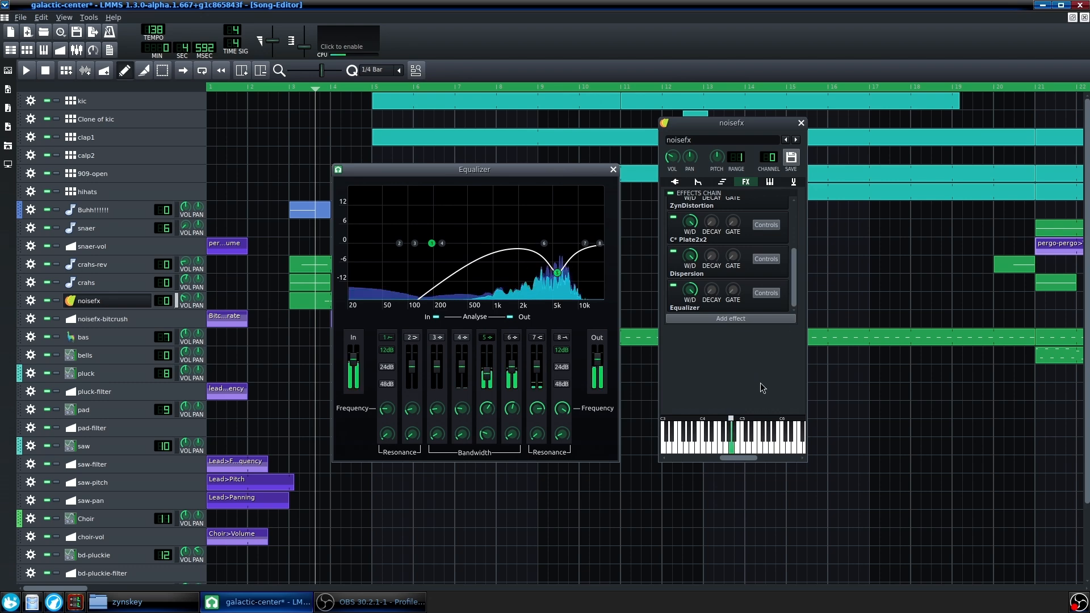
scroll(727, 262, "up", 3)
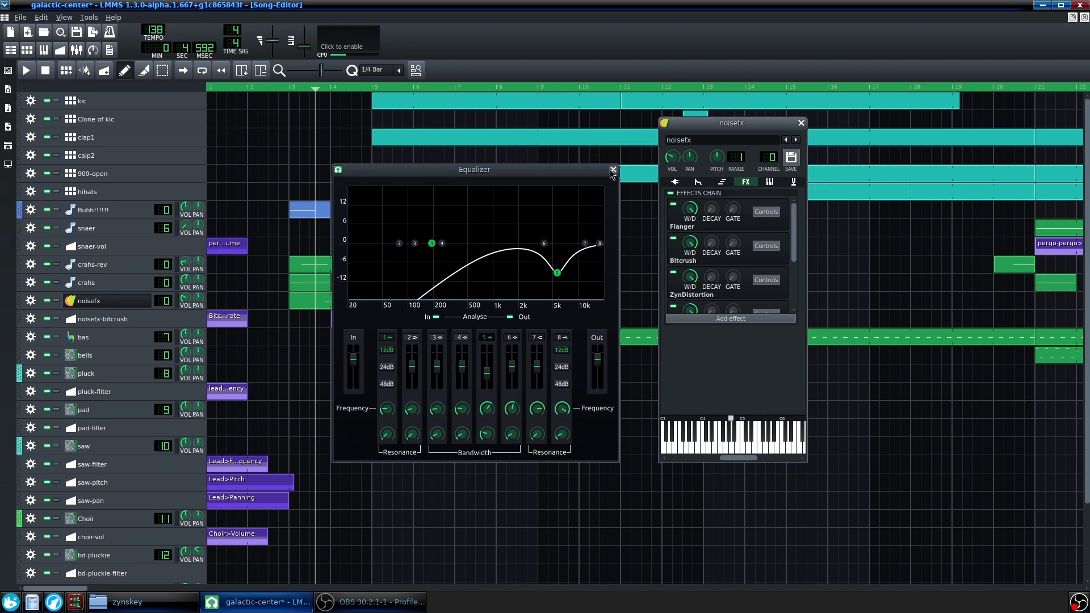
left_click(612, 170)
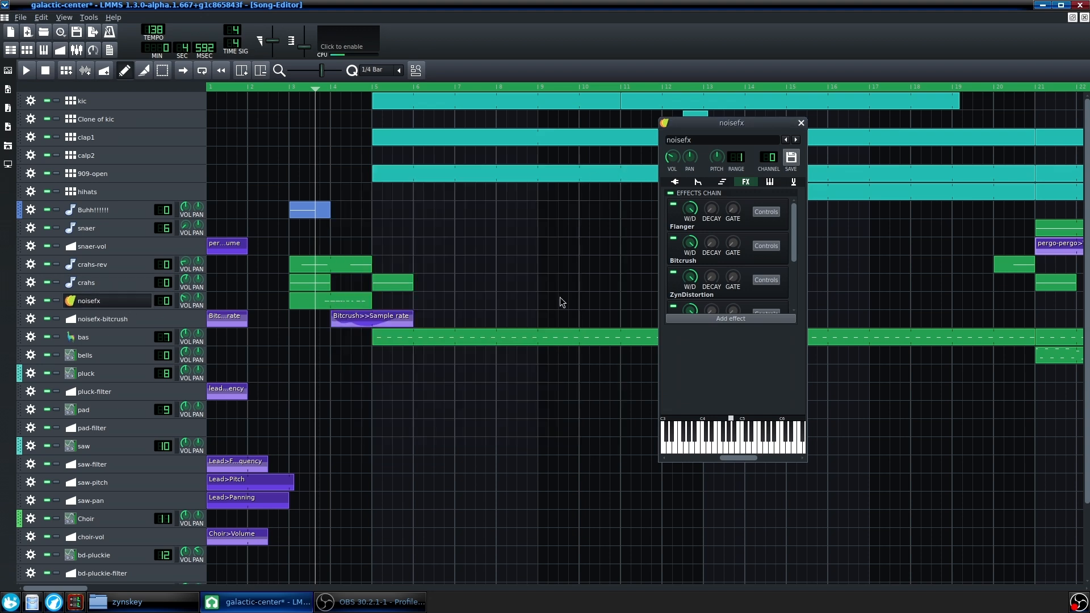
left_click(800, 123)
Solo the noisefx track and set the playhead in the second half of bar 3
left_click_drag(325, 89, 317, 90)
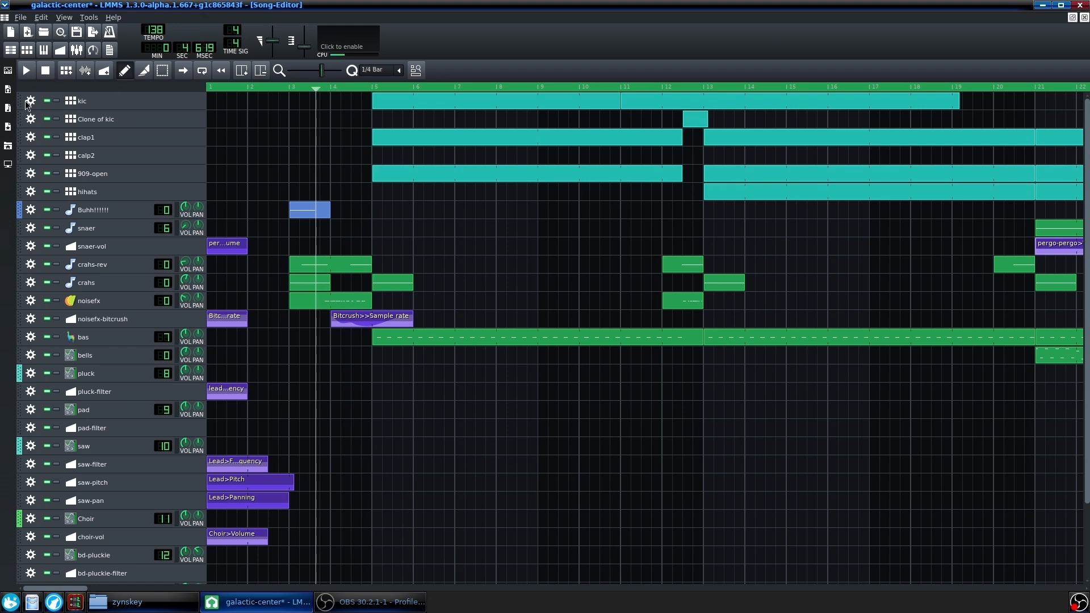
left_click(56, 301)
scroll(374, 170, "up", 1, "ctrl")
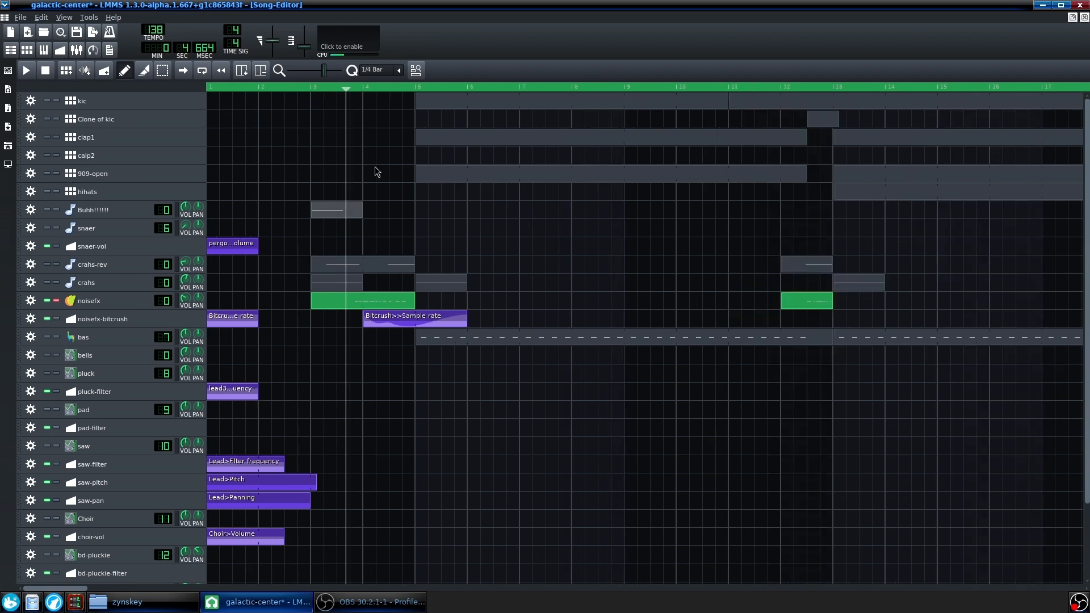
left_click(348, 87)
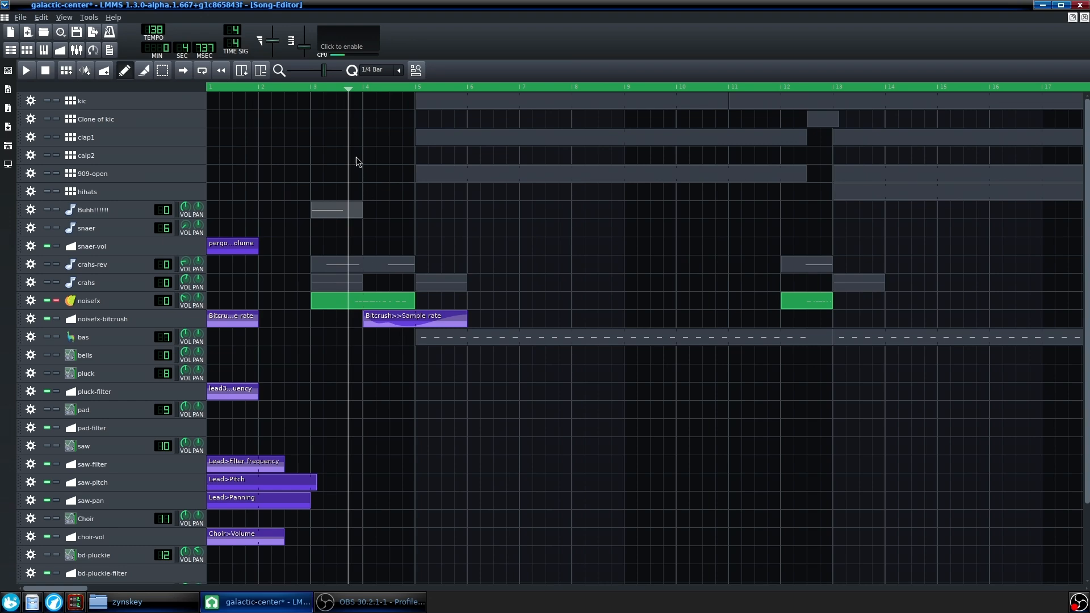
Audition the soloed noisefx from the second half of bar 3 with its bitcrush automation active
key("space")
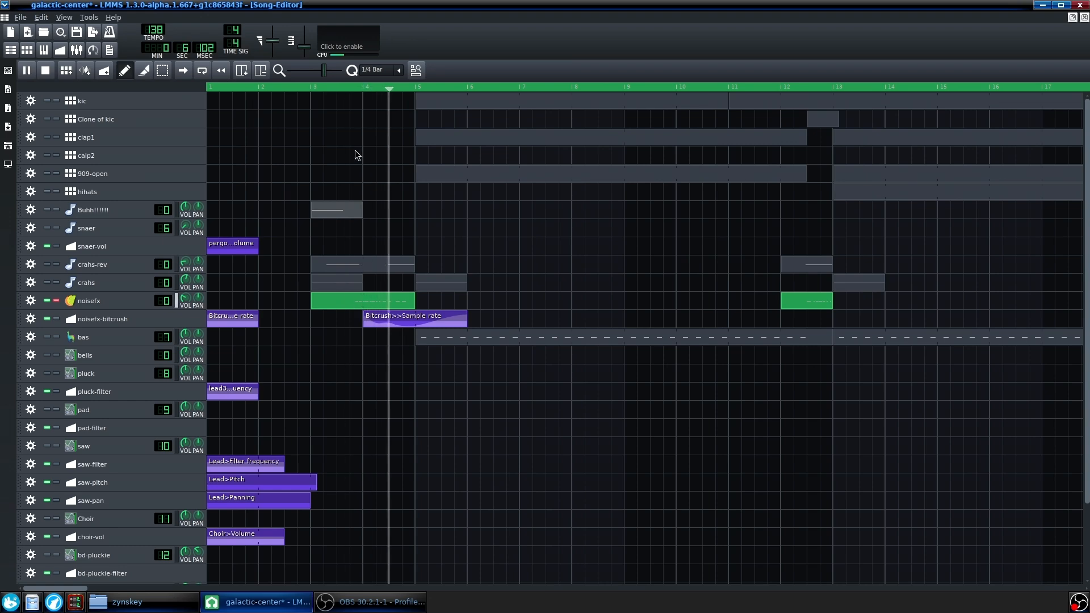
key("space")
left_click(348, 87)
Mute the noisefx-bitcrush automation track, audition noisefx from the end of bar 3 for comparison, and unmute the automation
left_click(47, 320)
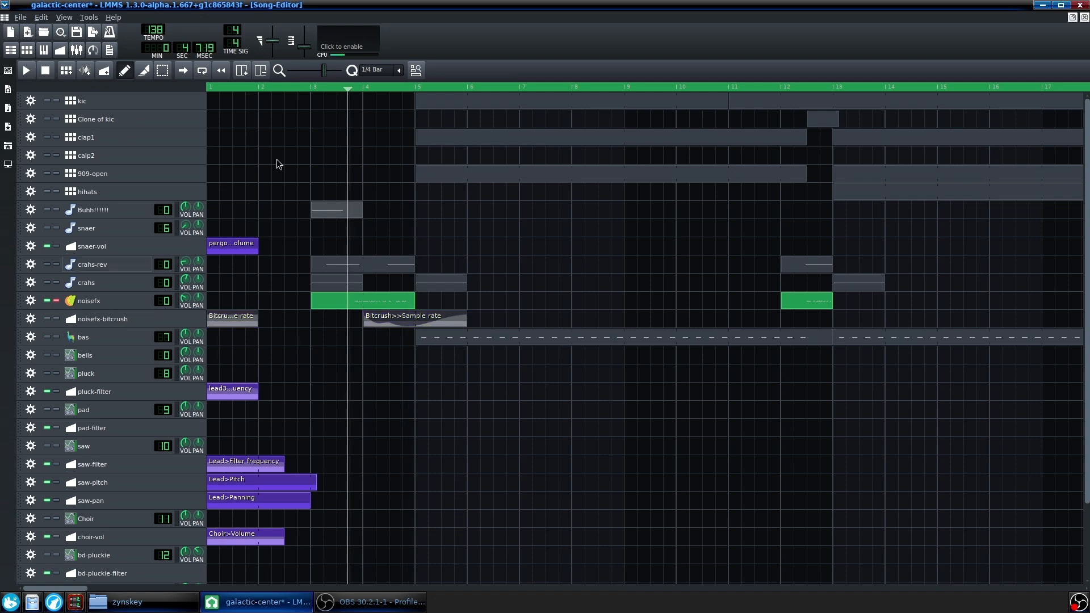
left_click(354, 88)
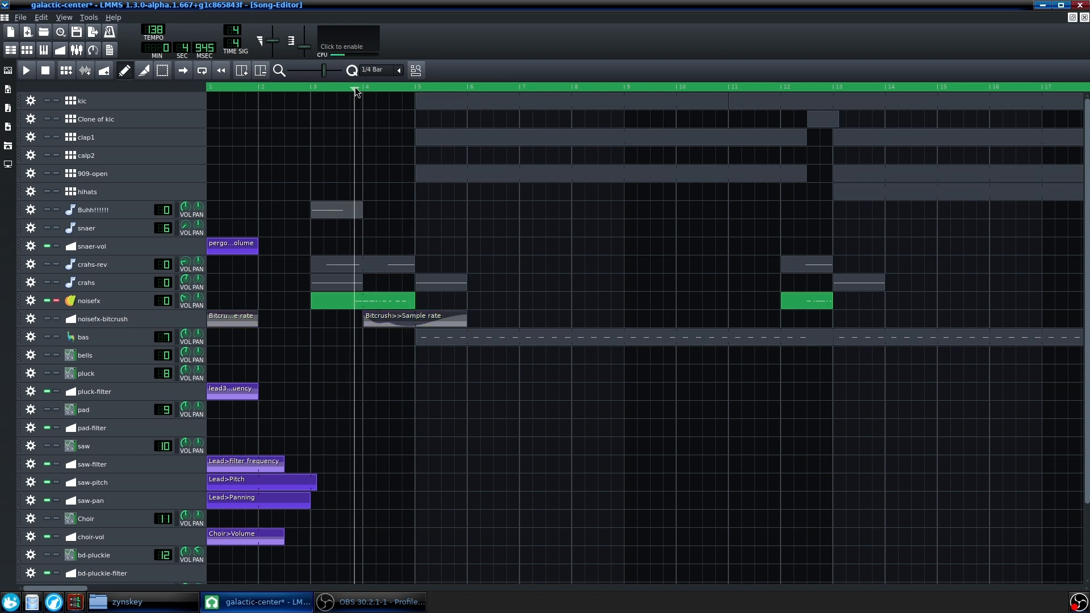
key("space")
key("space")
left_click(47, 318)
Move the playhead to the second half of bar 5 and briefly play the soloed noisefx from there
left_click(451, 88)
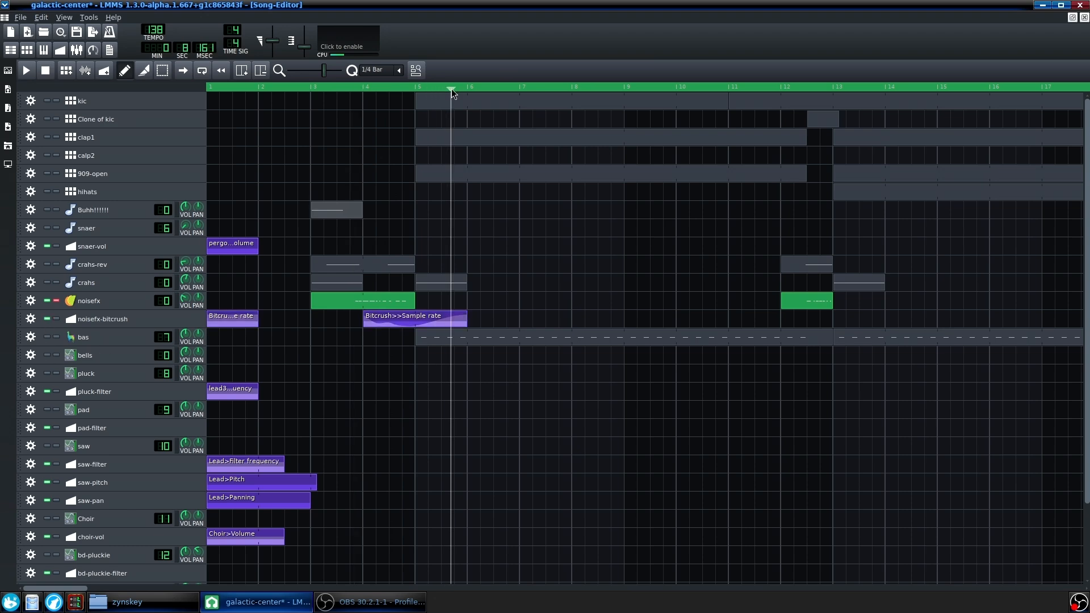
key("space")
key("space")
key("space")
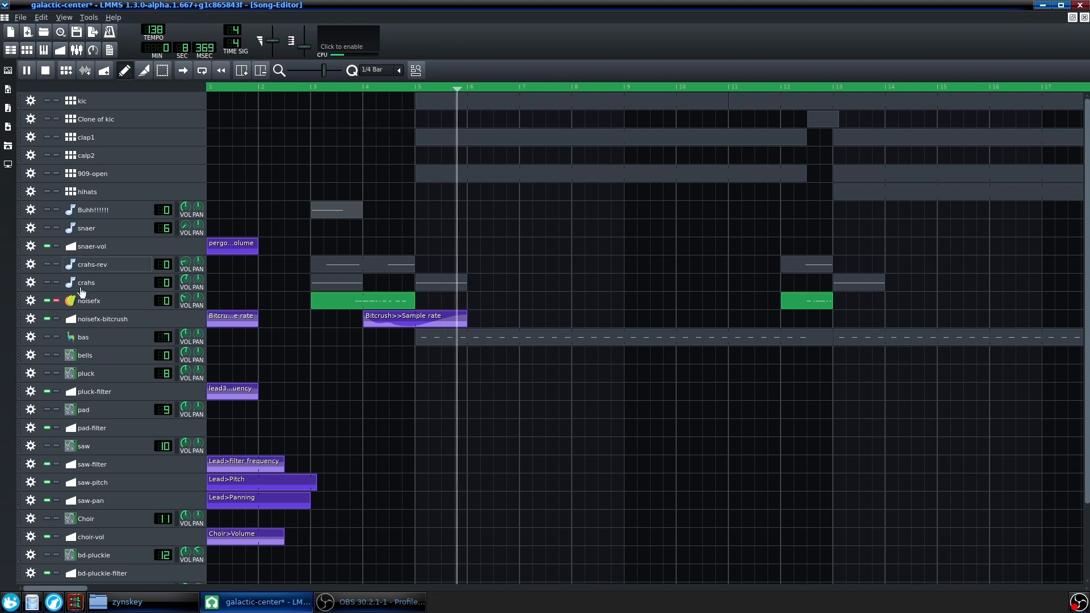
Mute the noisefx-bitcrush automation track and audition noisefx without it from the second half of bar 3
left_click(47, 318)
left_click(46, 70)
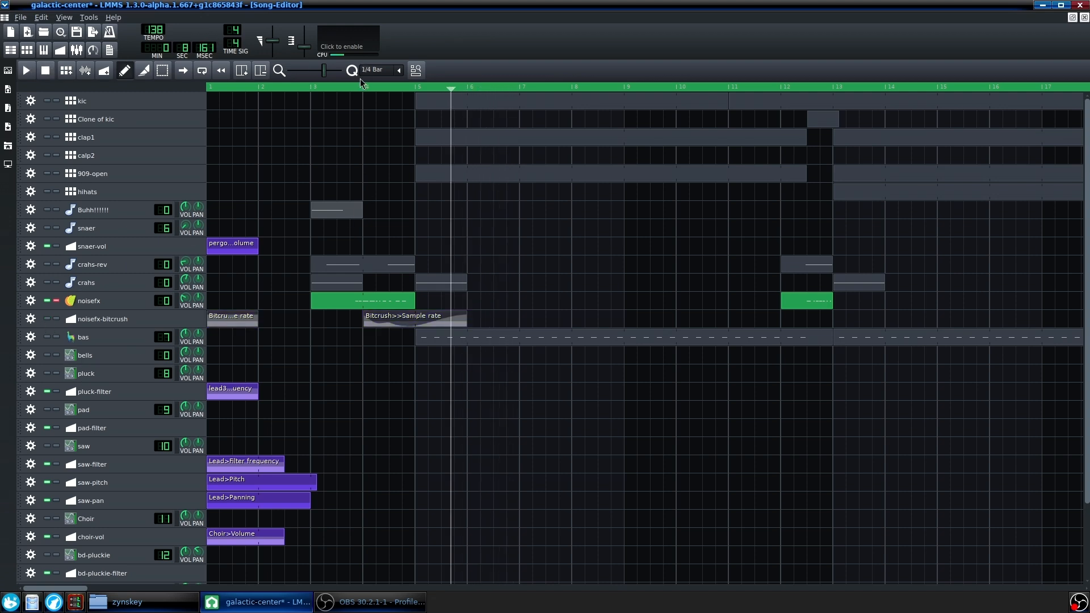
left_click(346, 87)
key("space")
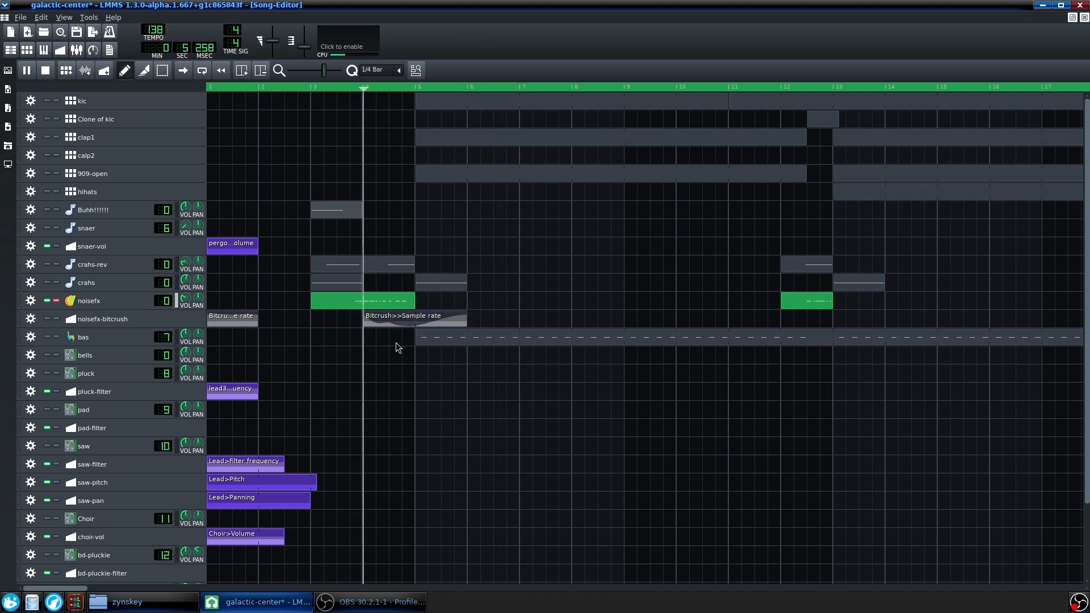
Open the first noisefx clip in the Piano-Roll and briefly play its notes
double_click(407, 307)
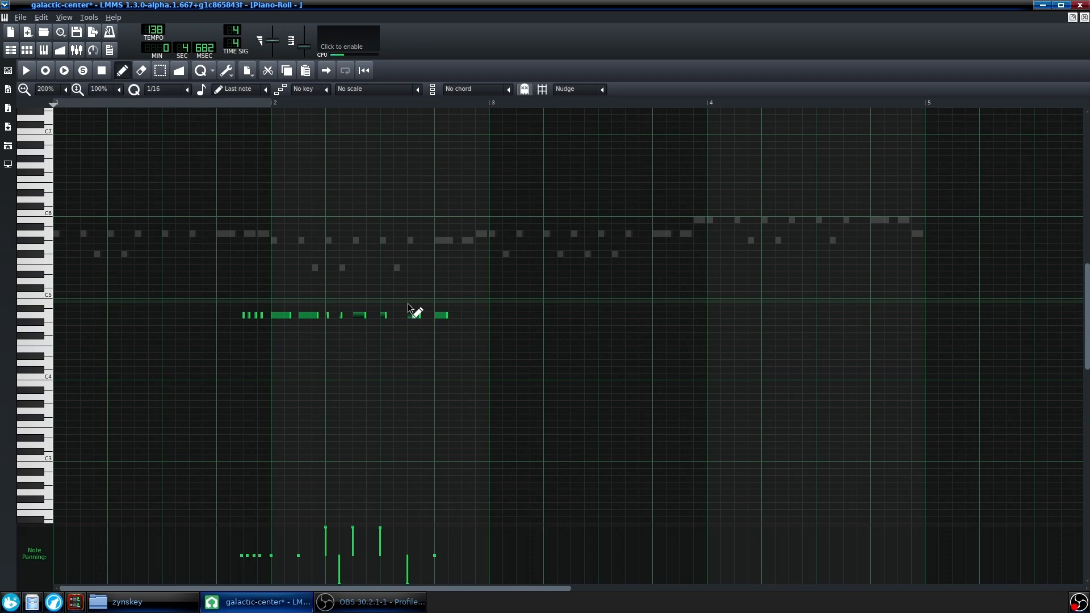
scroll(258, 400, "up", 1)
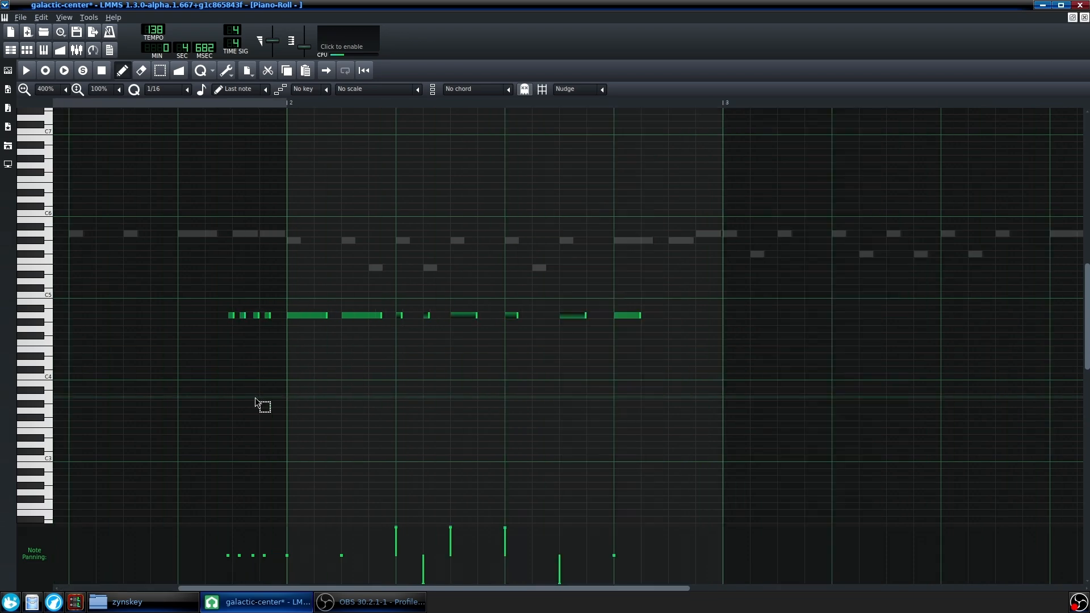
left_click(352, 106)
key("space")
key("space")
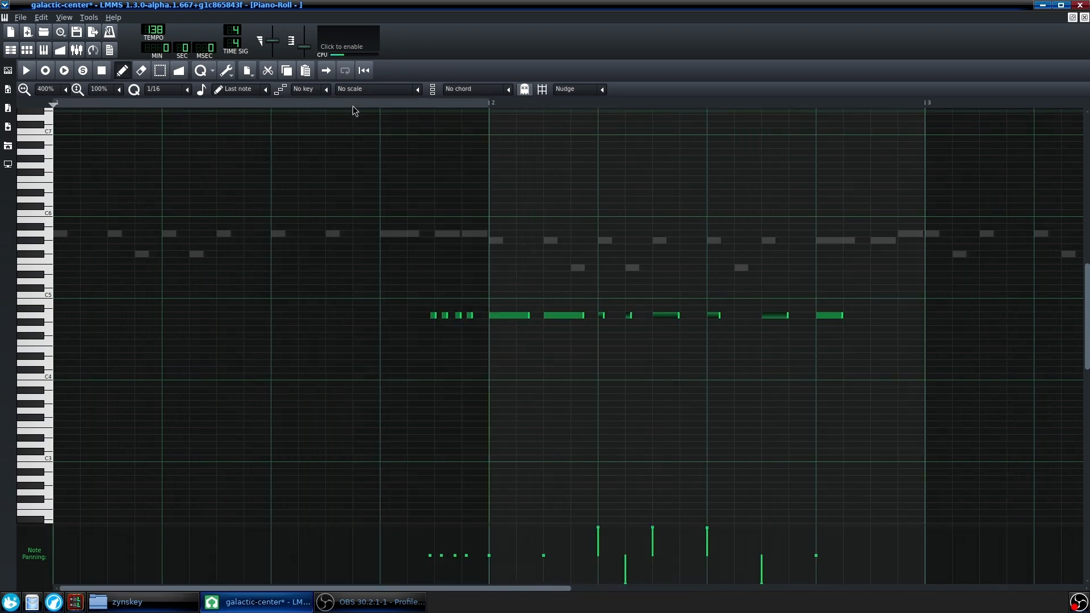
Play the noisefx notes around bar 2 and examine the two shortest panned notes there
left_click(496, 104)
key("space")
key("space")
left_click(599, 316)
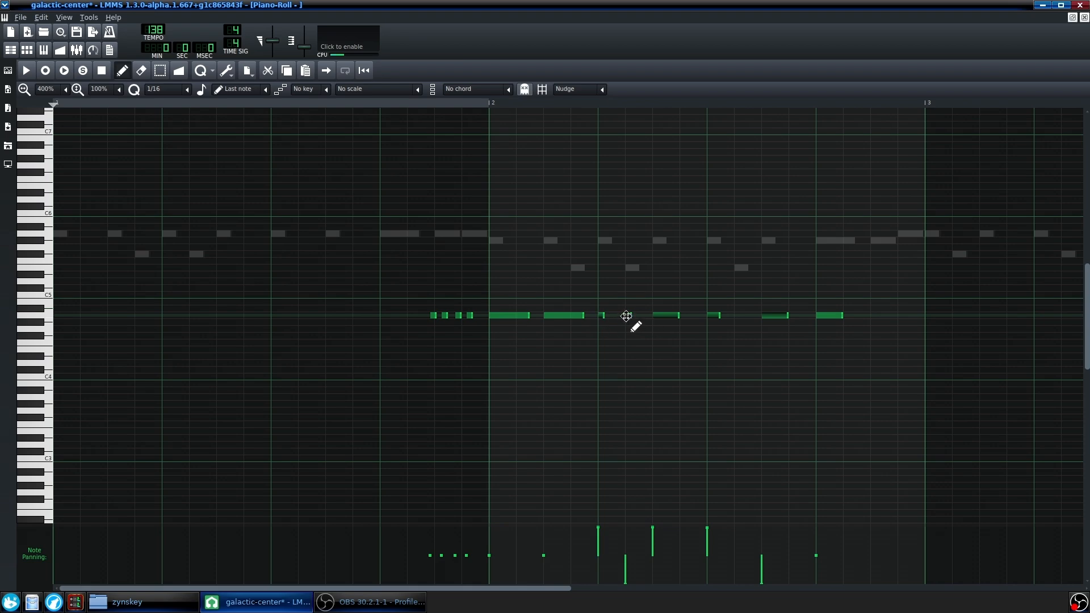
left_click(626, 316)
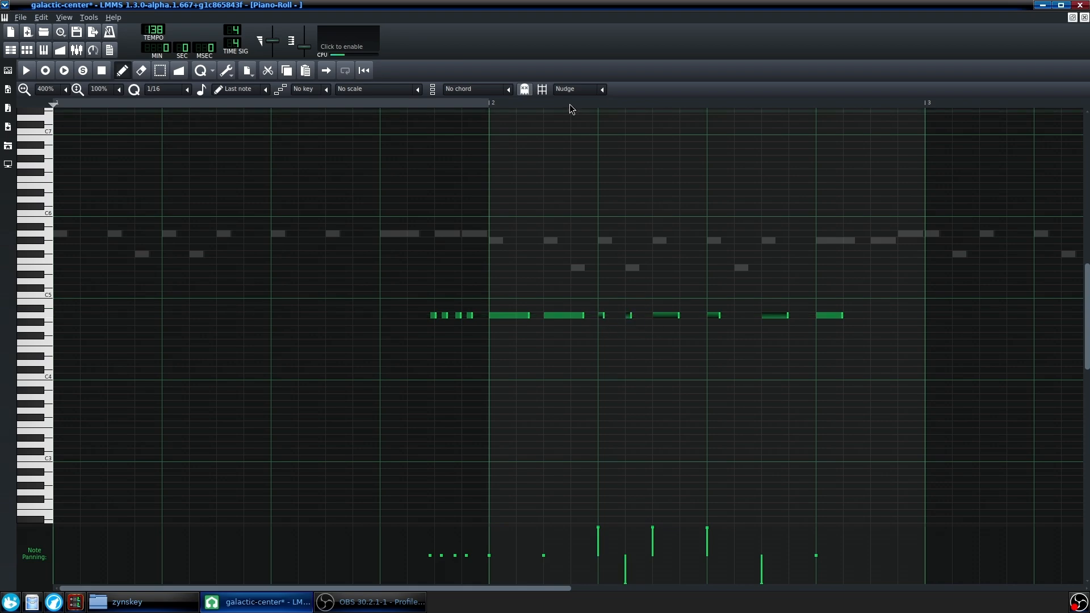
Show the noisefx note velocities, play the clip from just before its first notes, and return to the Song-Editor
left_click_drag(570, 104, 417, 123)
left_click(40, 550)
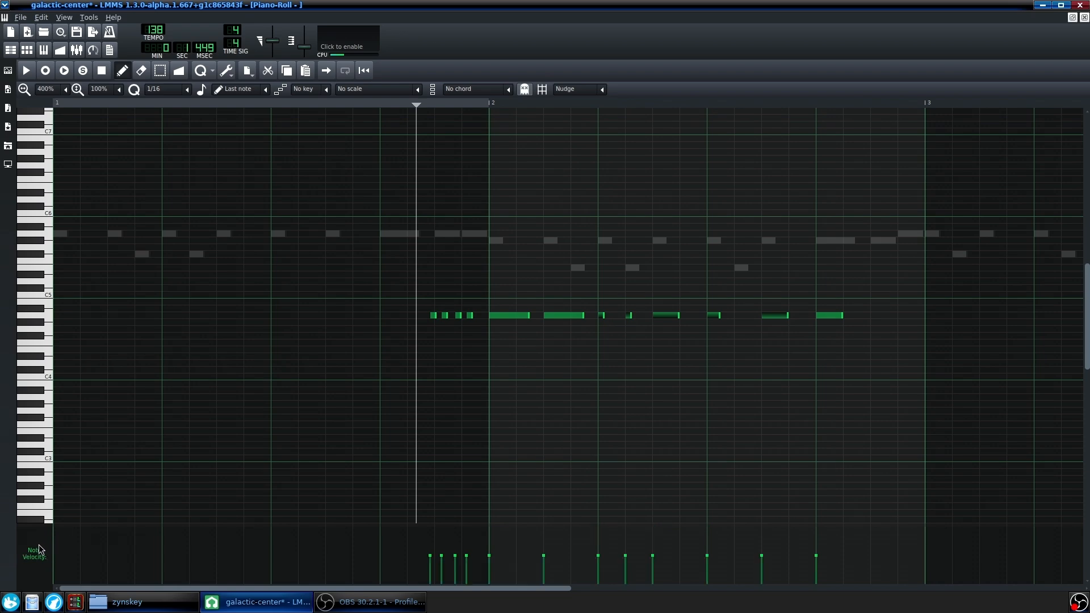
key("space")
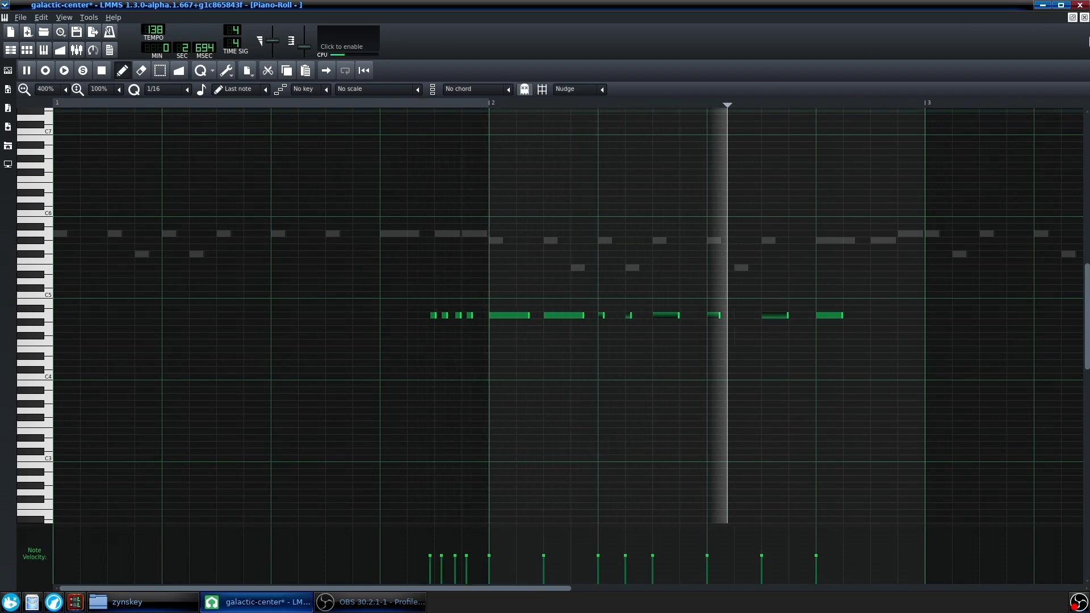
key("F5")
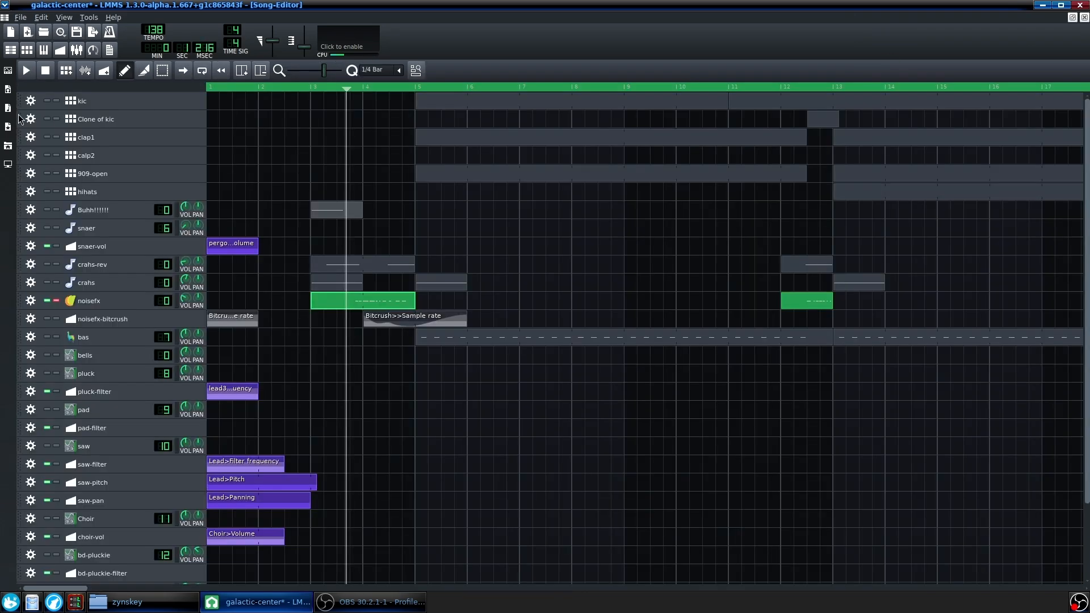
key("space")
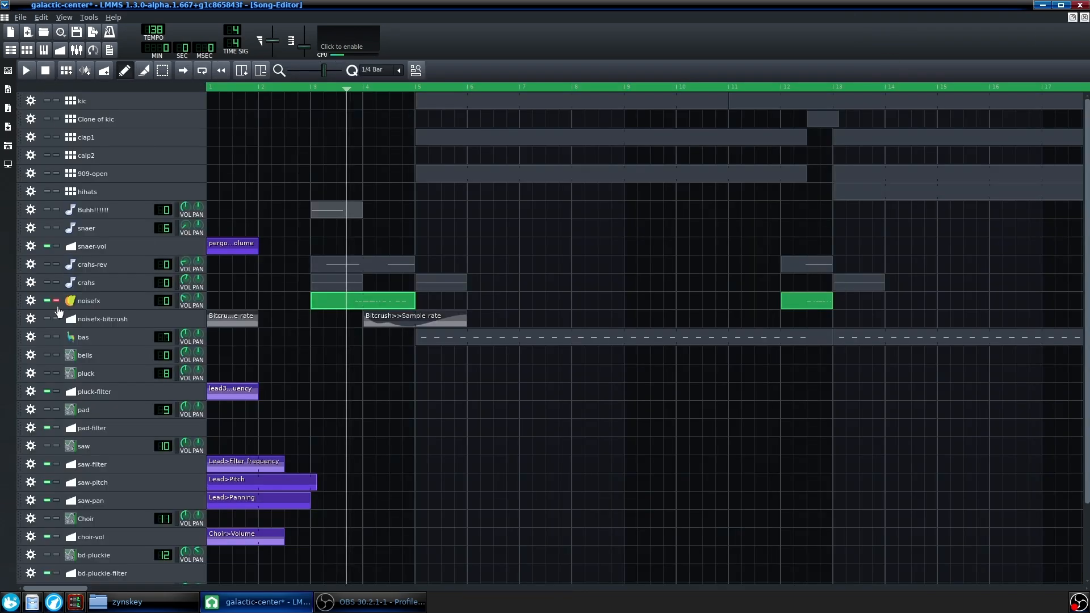
Unsolo the noisefx track and unmute the noisefx-bitcrush automation track
left_click(56, 300)
left_click(47, 318)
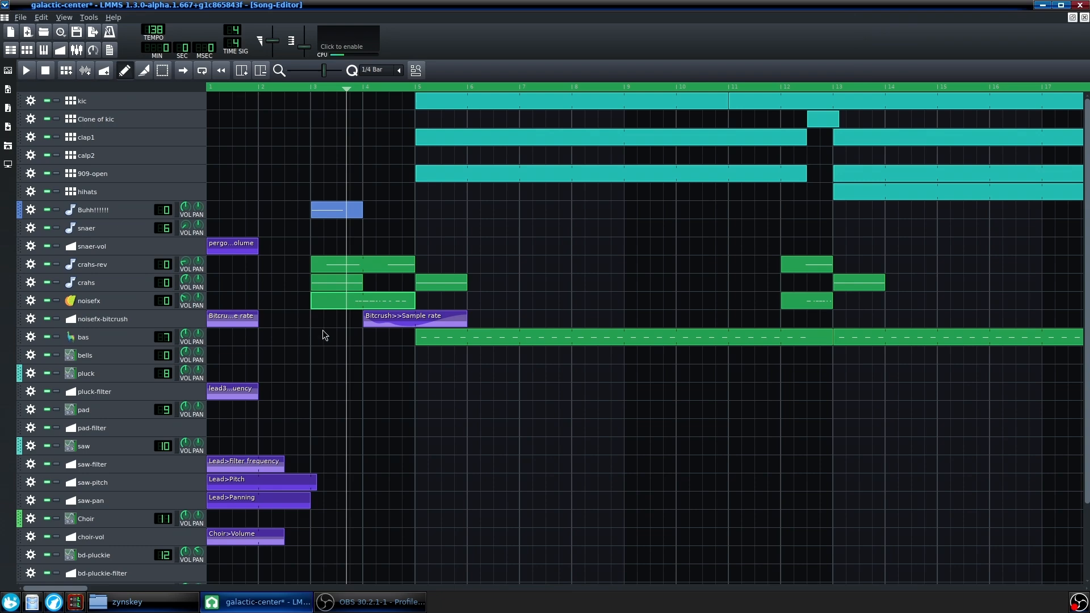
Audition noisefx within the full mix, playing from the second half of bar 3 and again from just before bar 4
scroll(325, 335, "up", 1)
scroll(319, 328, "up", 1)
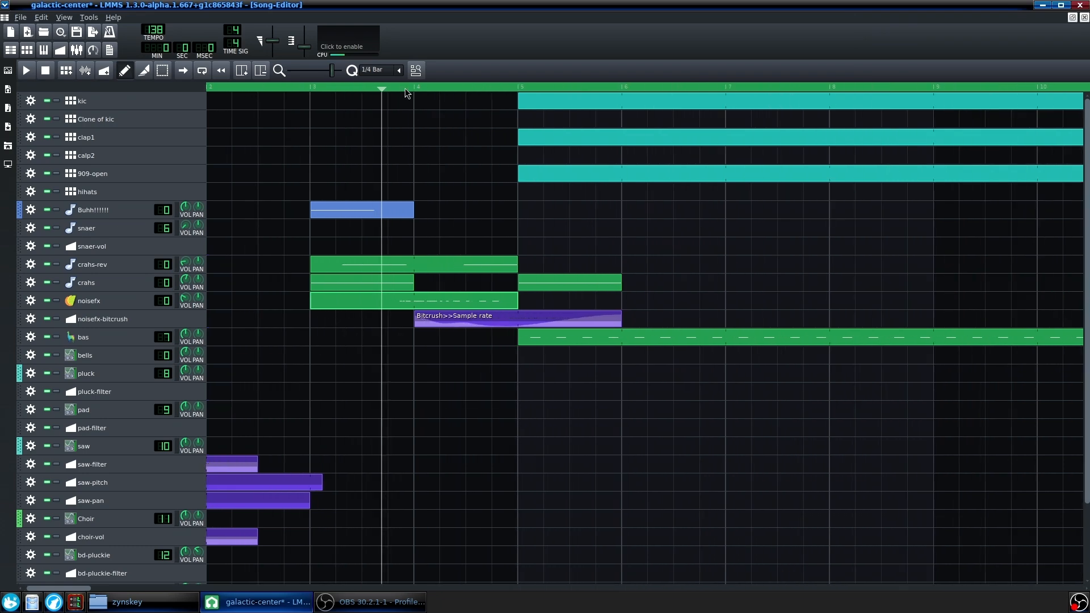
left_click(389, 87)
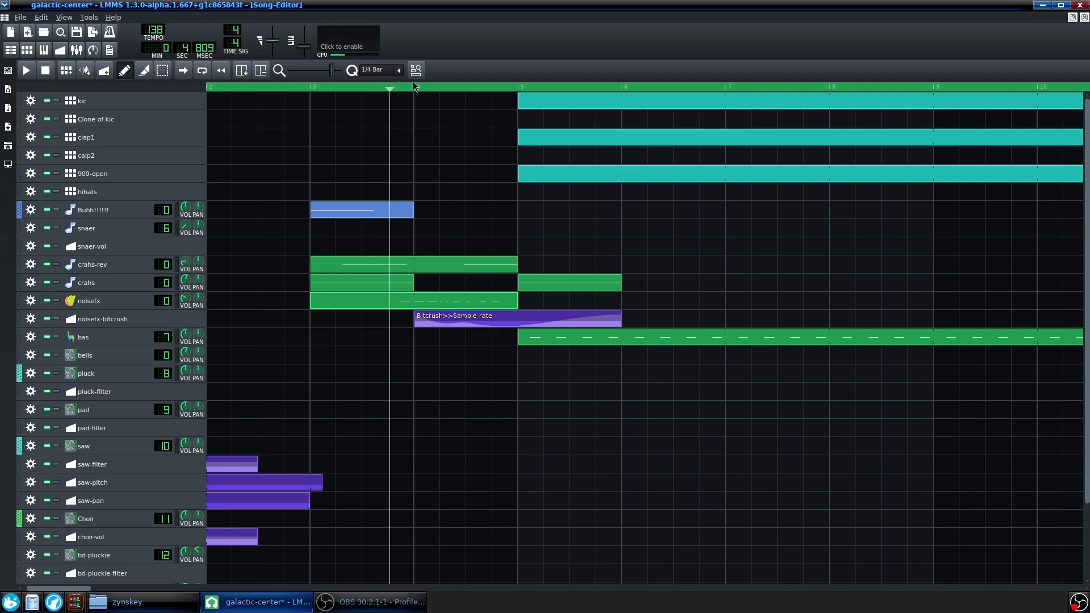
key("space")
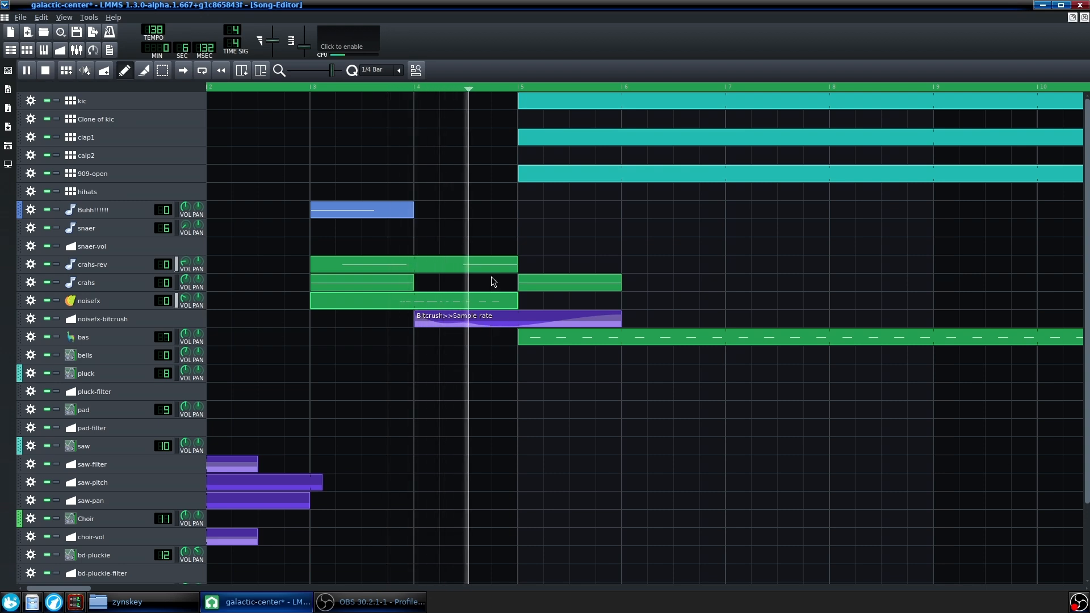
key("space")
left_click(410, 87)
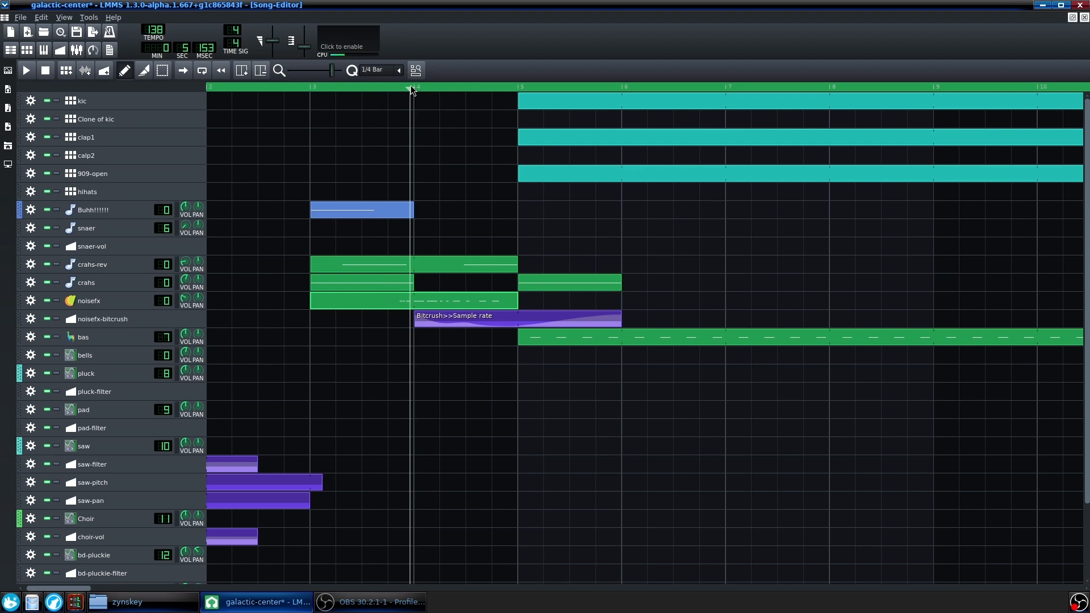
key("space")
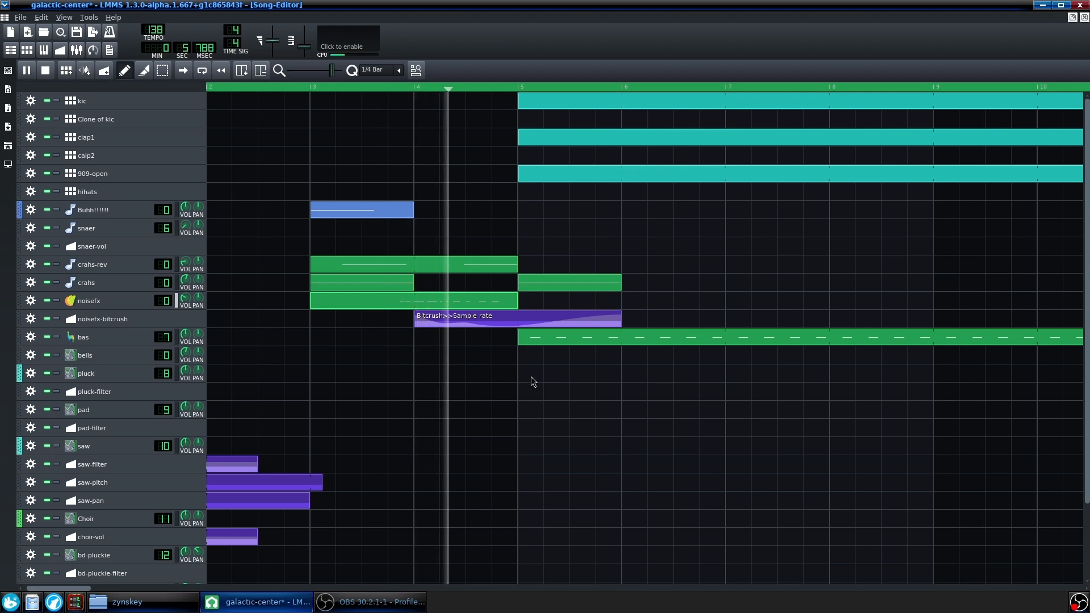
key("space")
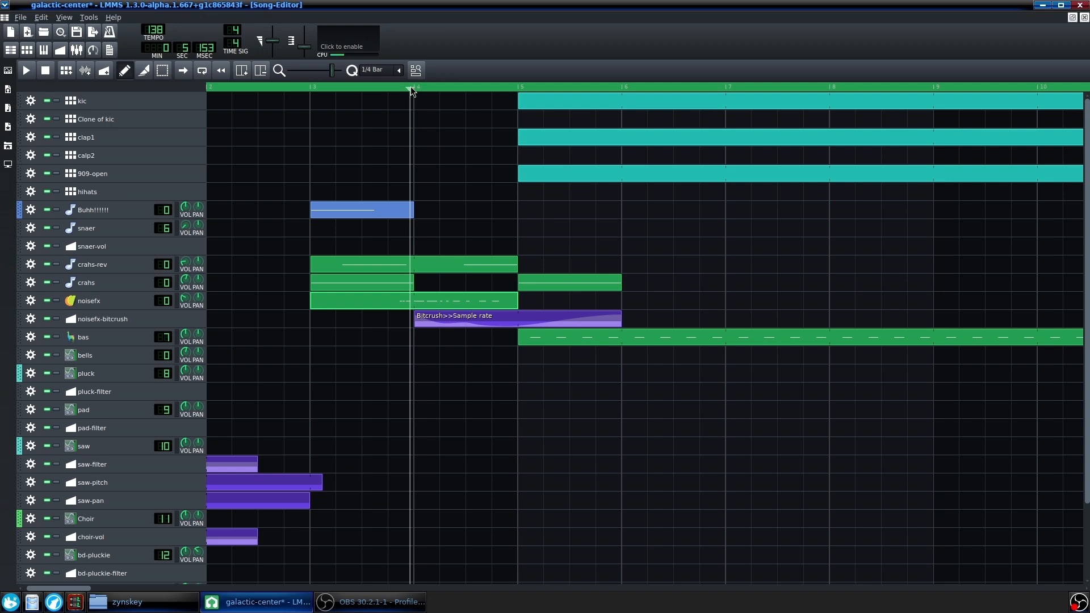
left_click_drag(410, 86, 393, 87)
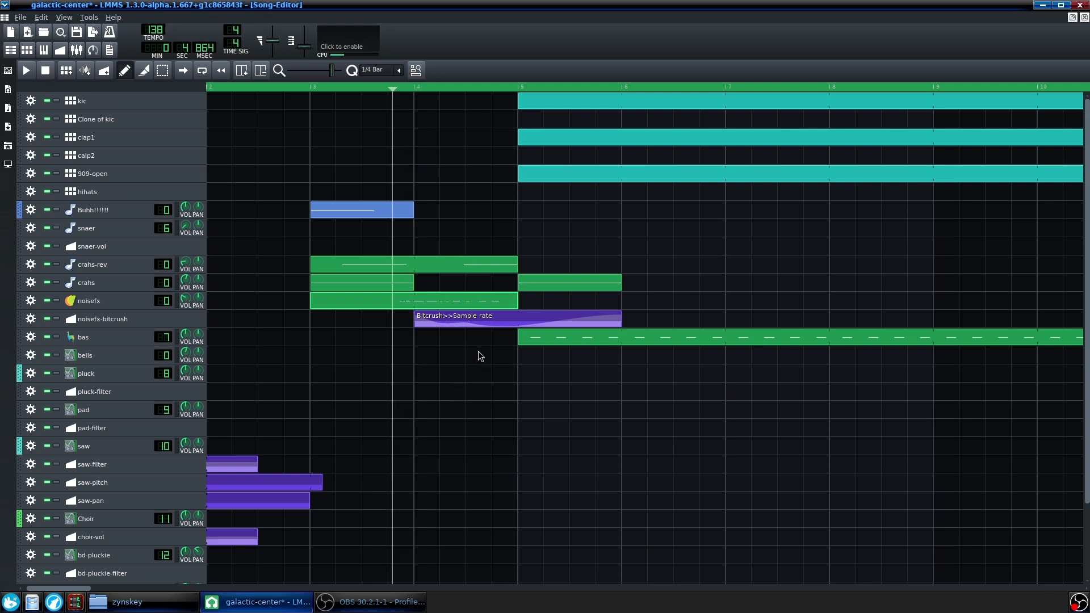
Open the bas instrument and examine its LB 302 synth settings and effects chain
scroll(480, 356, "down", 5)
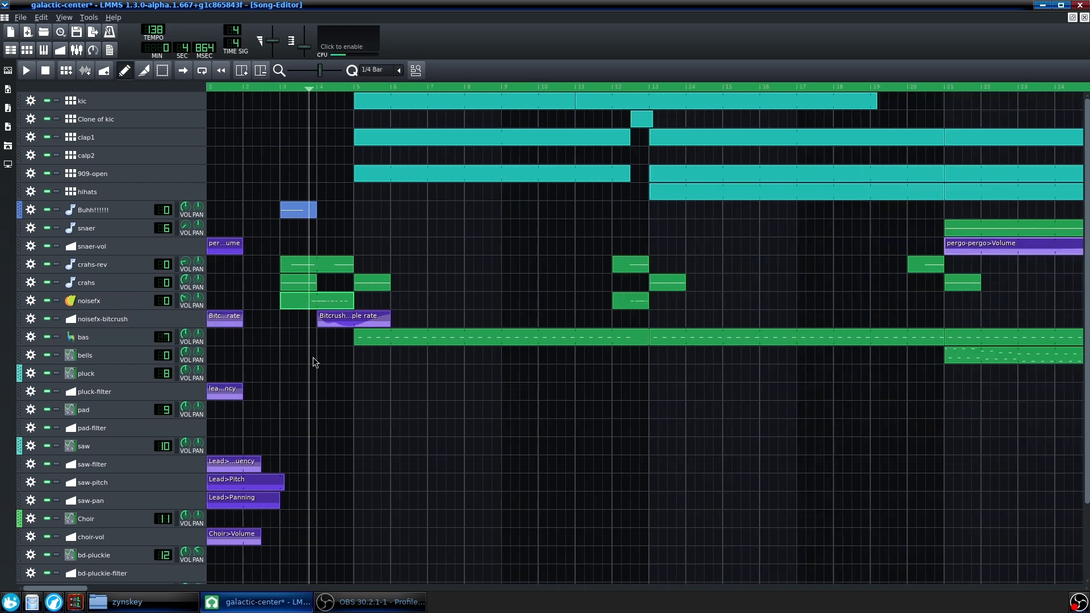
scroll(313, 356, "down", 4)
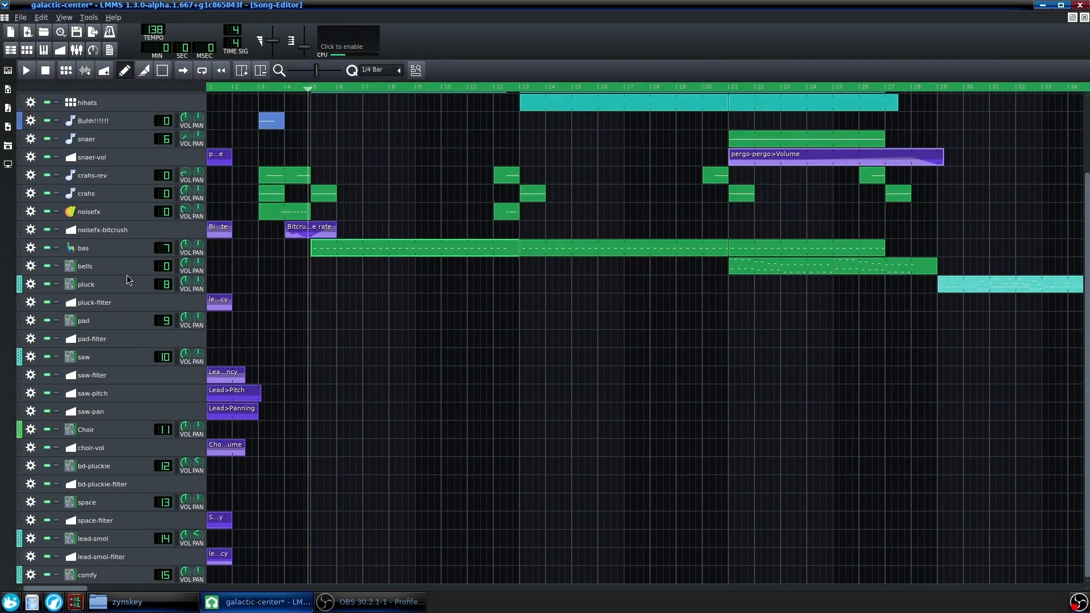
left_click(83, 250)
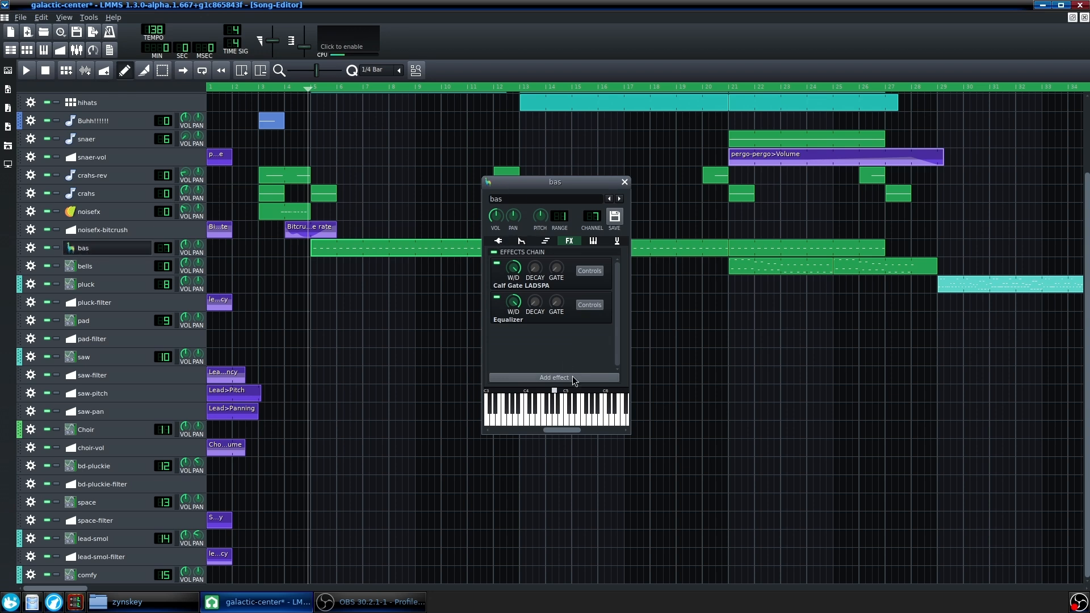
left_click(498, 242)
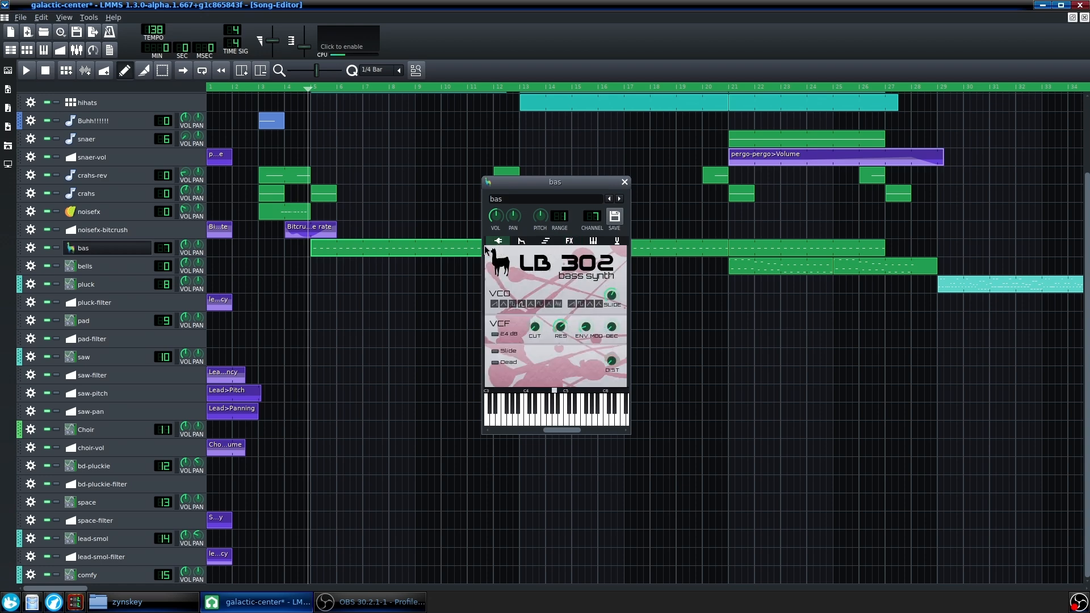
left_click(568, 241)
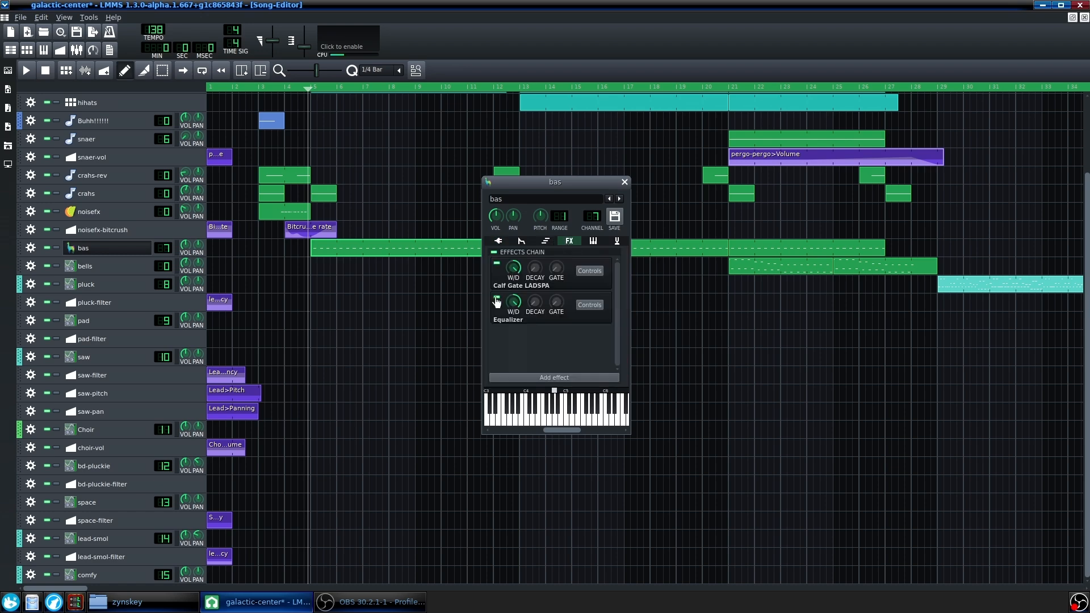
Disable Calf Gate LADSPA and Equalizer on bas and test the dry LB 302 sound
left_click(498, 265)
left_click(501, 241)
left_click(570, 242)
left_click(499, 241)
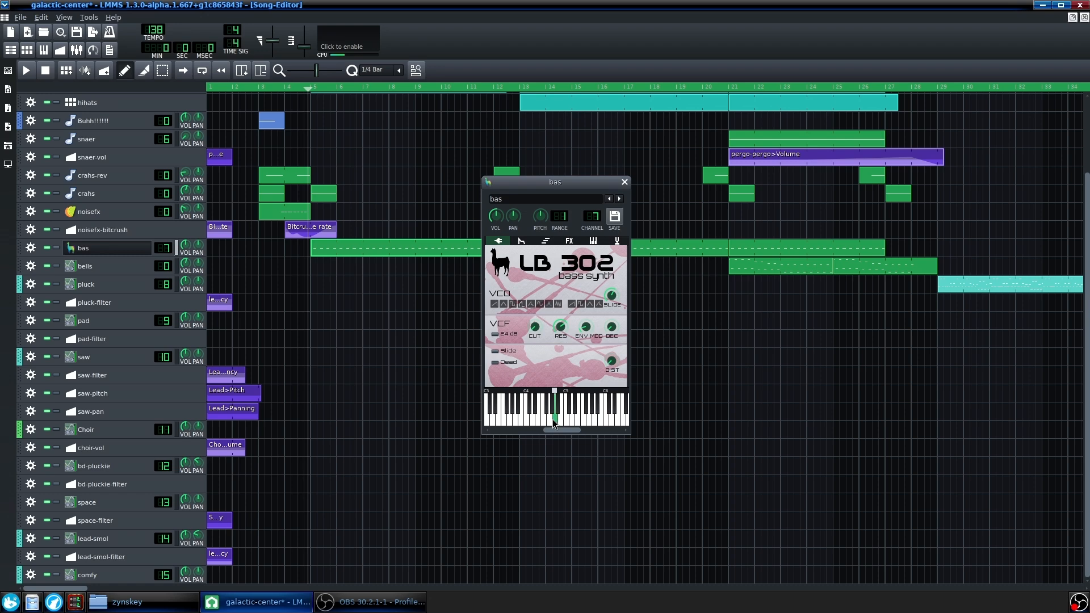
Open the first bas clip in the Piano-Roll, play its notes, and return to the Song-Editor
double_click(440, 254)
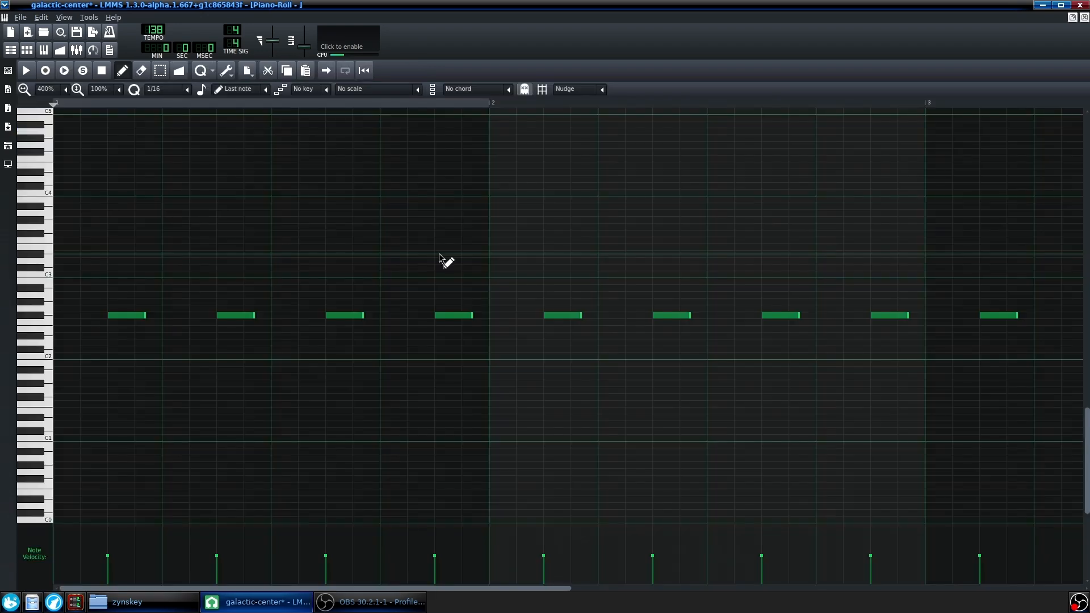
key("space")
left_click(10, 50)
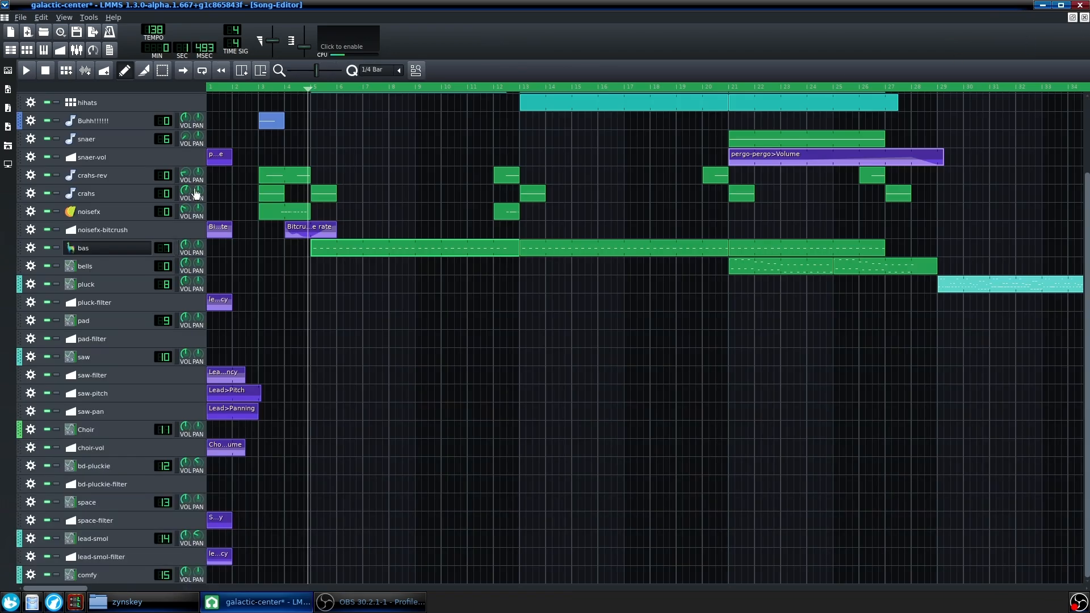
Reopen the bas instrument's effects chain and re-enable Calf Gate LADSPA
left_click(143, 251)
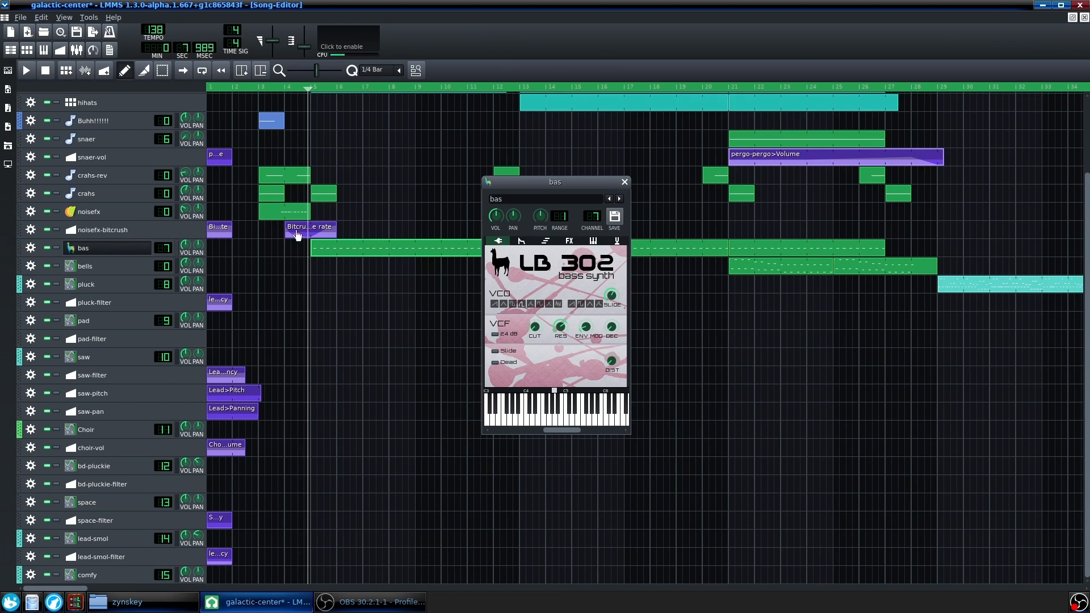
left_click(571, 243)
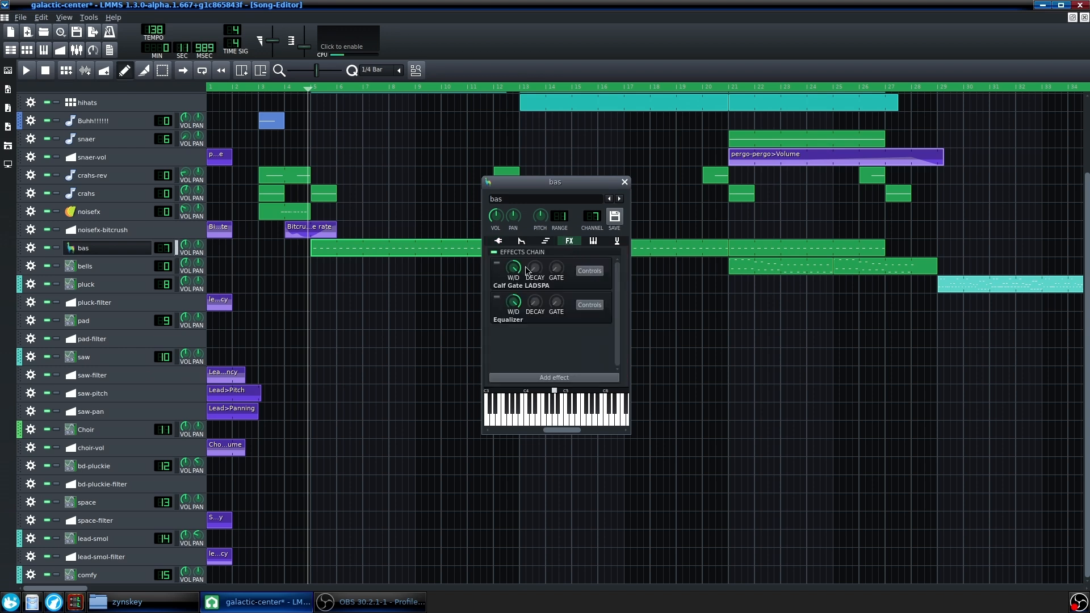
left_click(495, 264)
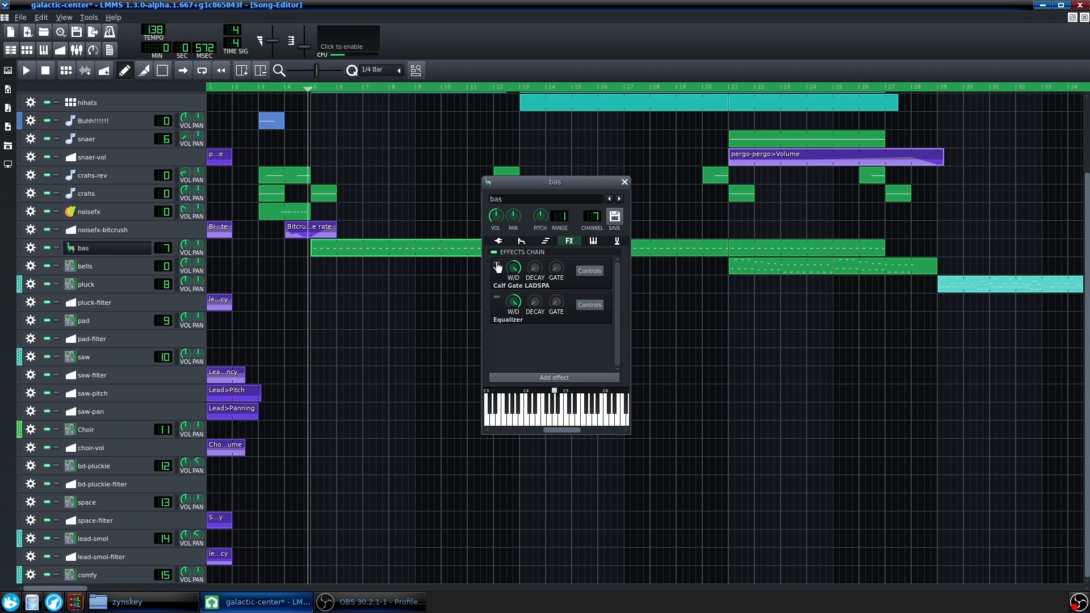
Open the Calf Gate LADSPA controls on bas, compare the sound with the gate off and on, and re-enable Equalizer
left_click(589, 271)
left_click_drag(680, 69, 727, 185)
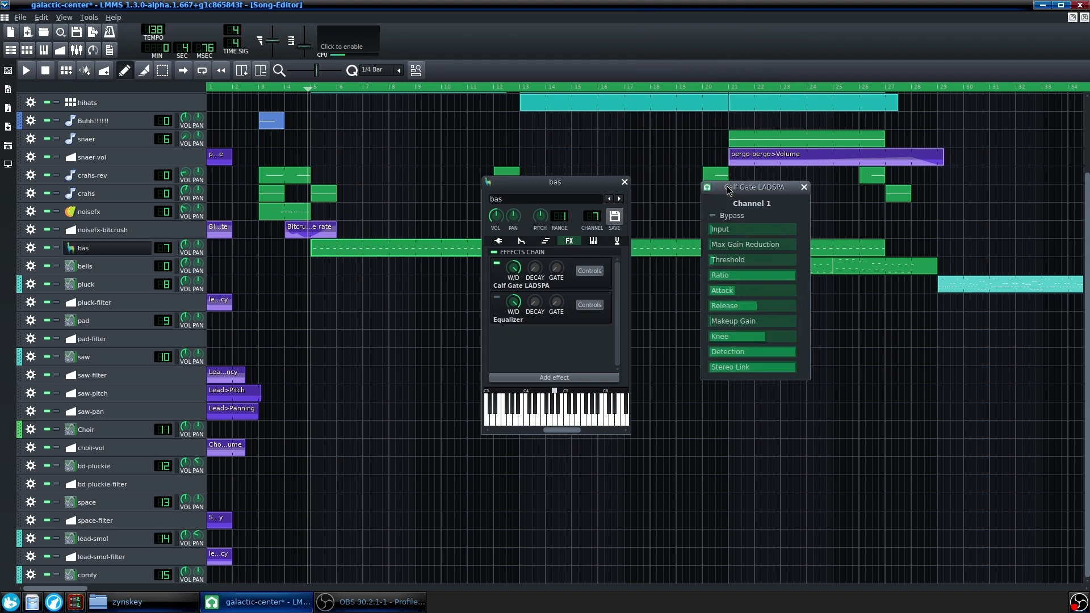
left_click(497, 264)
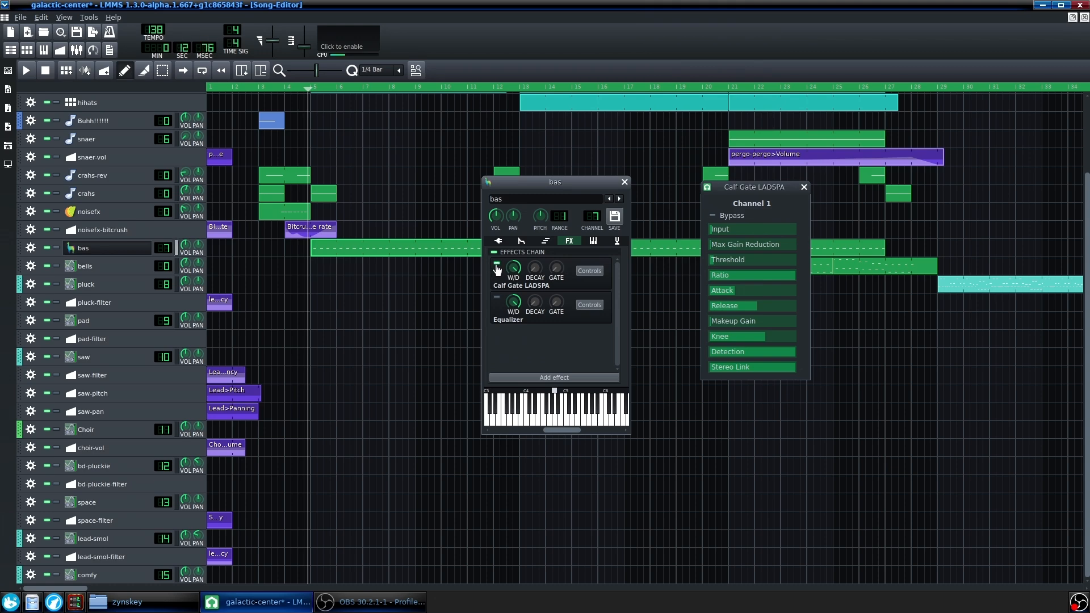
left_click(497, 265)
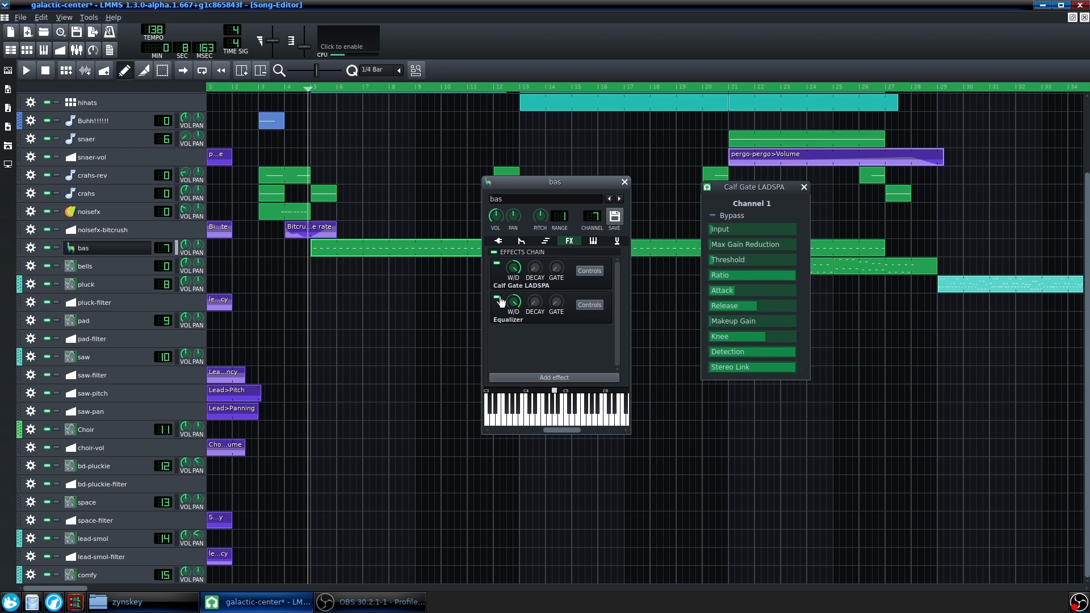
Examine the bas Equalizer's curve and band settings, then close the bas effect and instrument windows
left_click(589, 304)
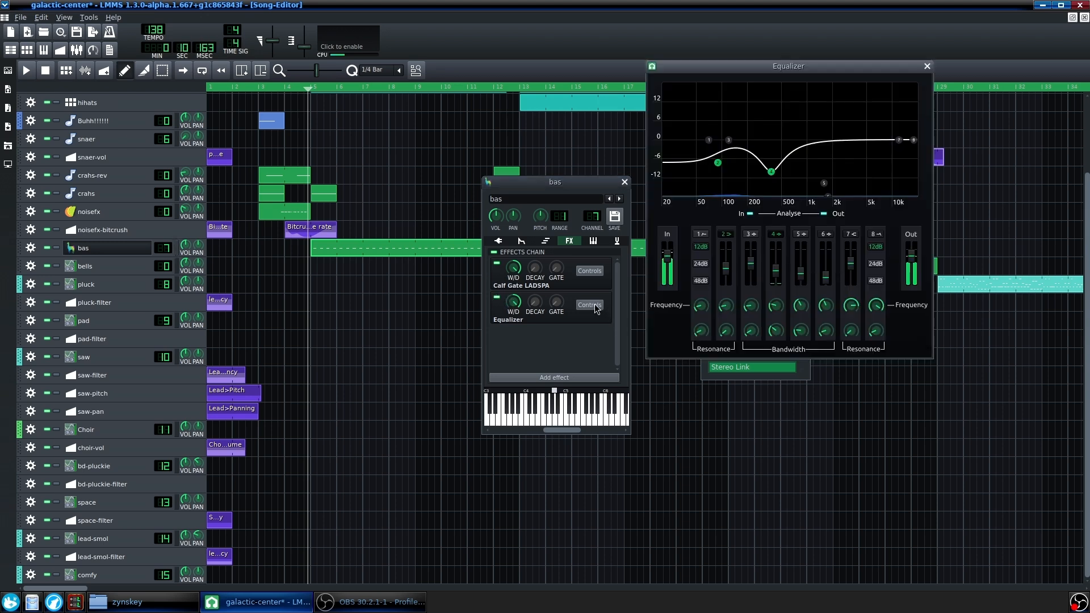
left_click_drag(800, 73, 735, 97)
left_click_drag(664, 125, 628, 164)
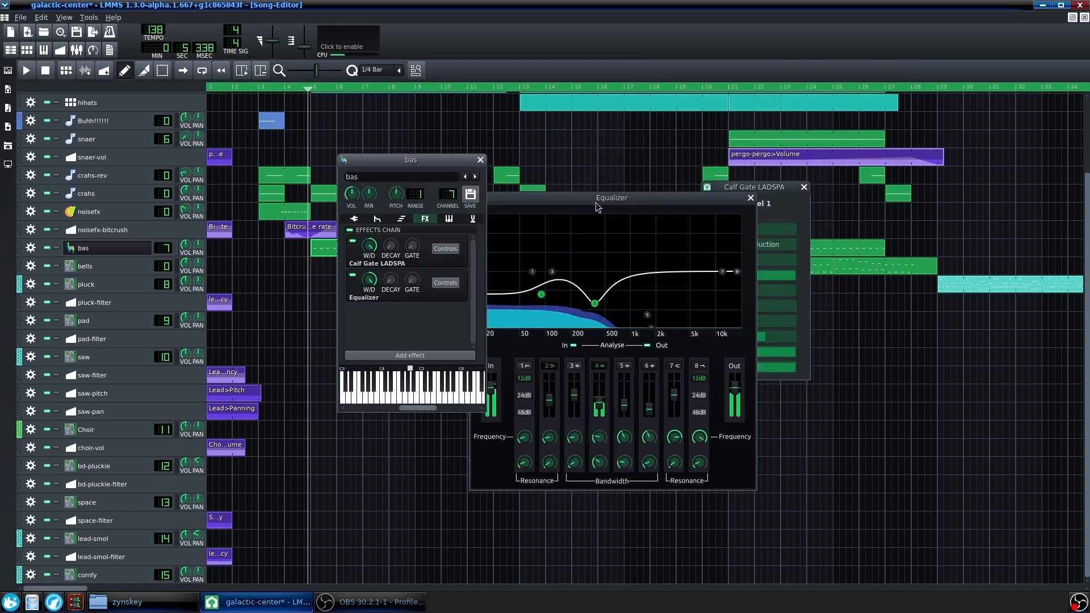
left_click_drag(600, 203, 629, 170)
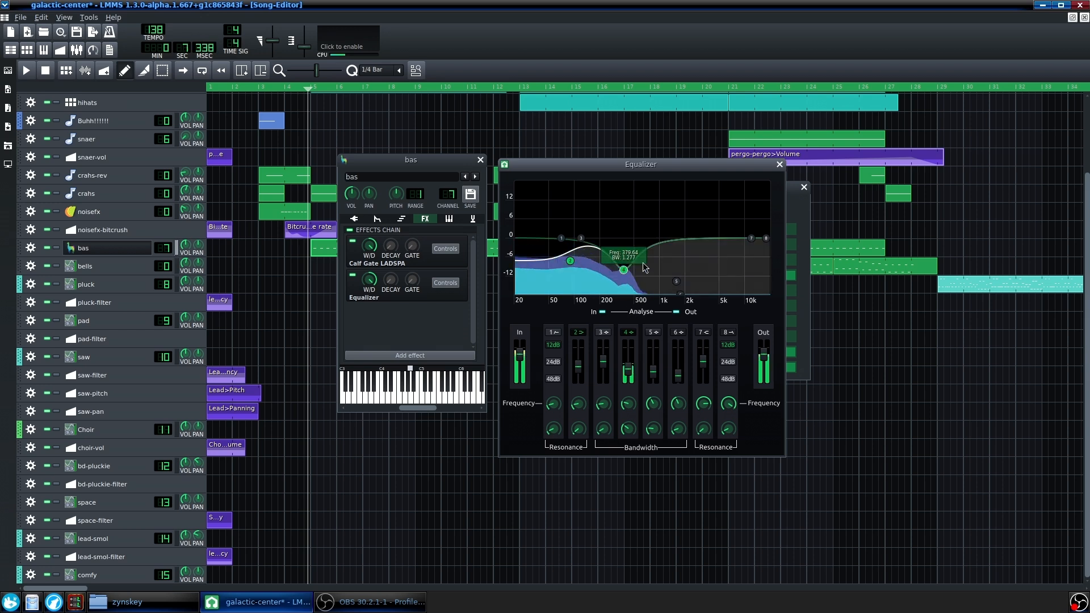
left_click(779, 164)
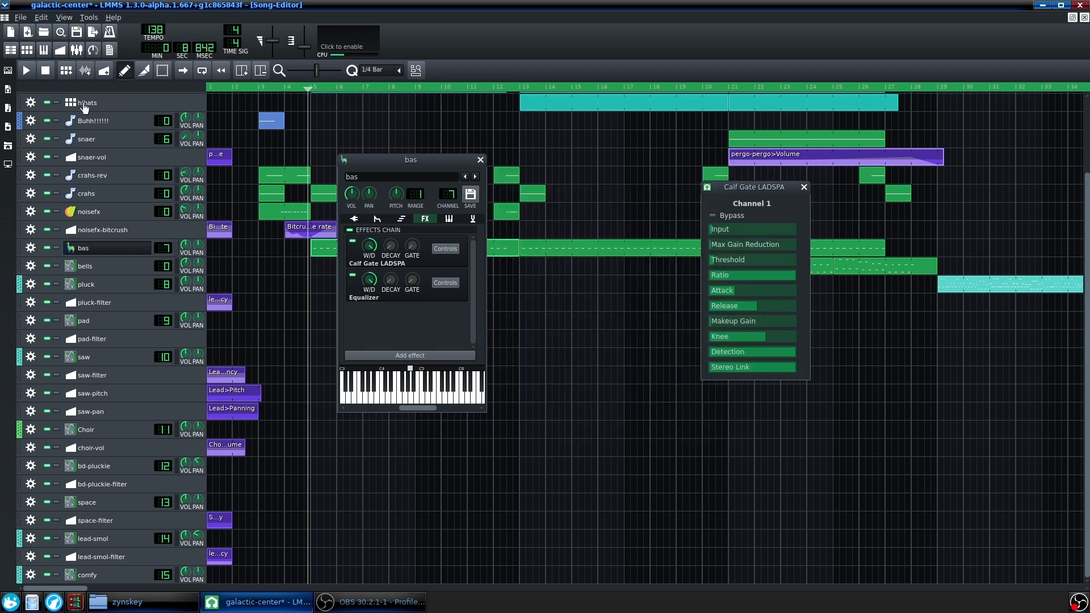
left_click(46, 70)
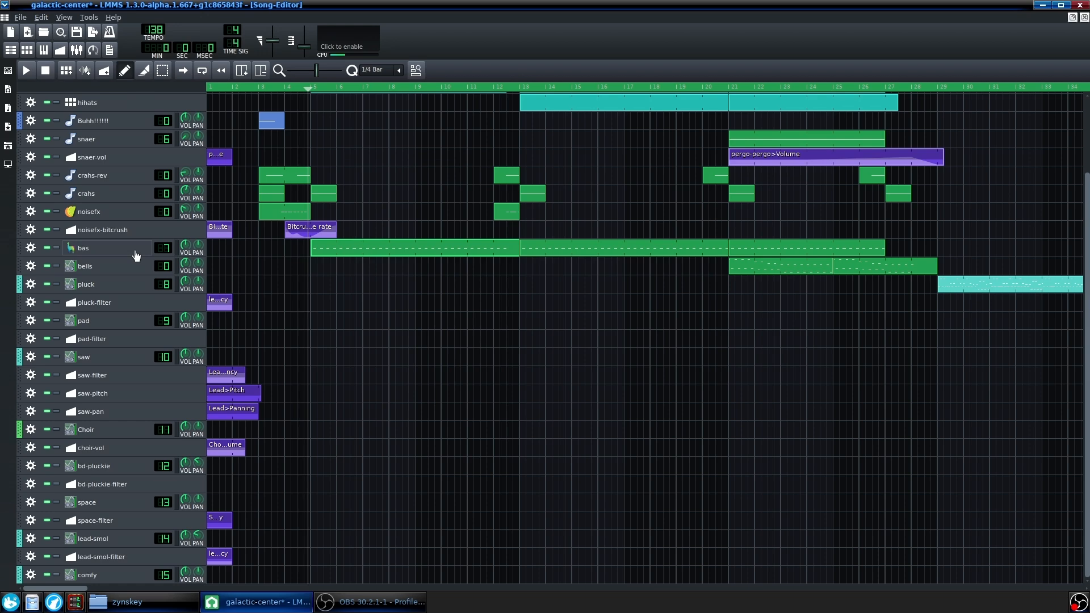
left_click(73, 50)
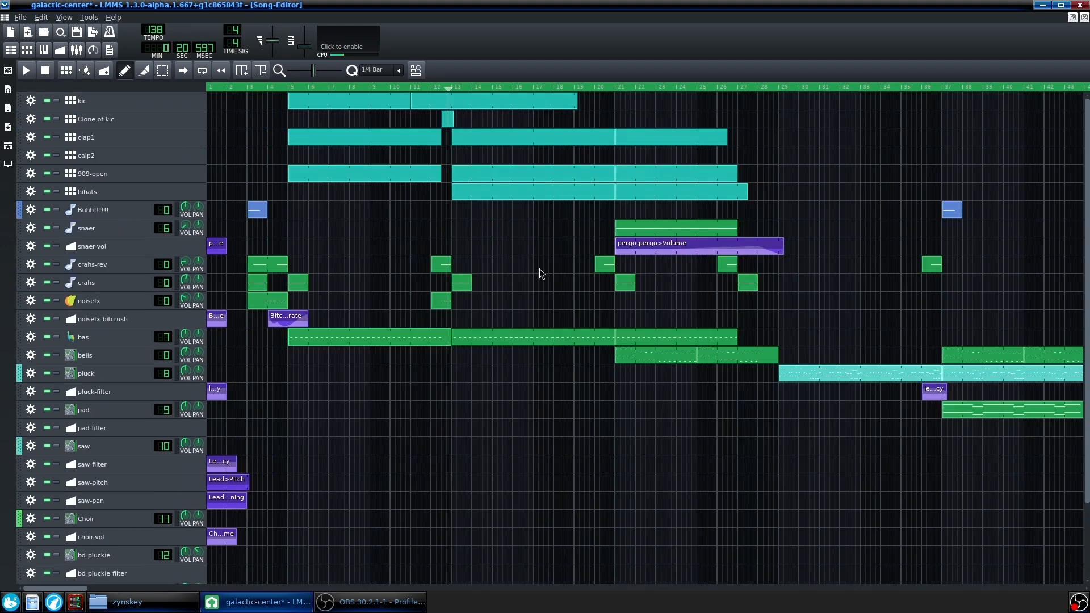
Play the arrangement from bar 3 into the bas entry at bar 5
scroll(539, 267, "down", 3)
scroll(299, 233, "up", 2)
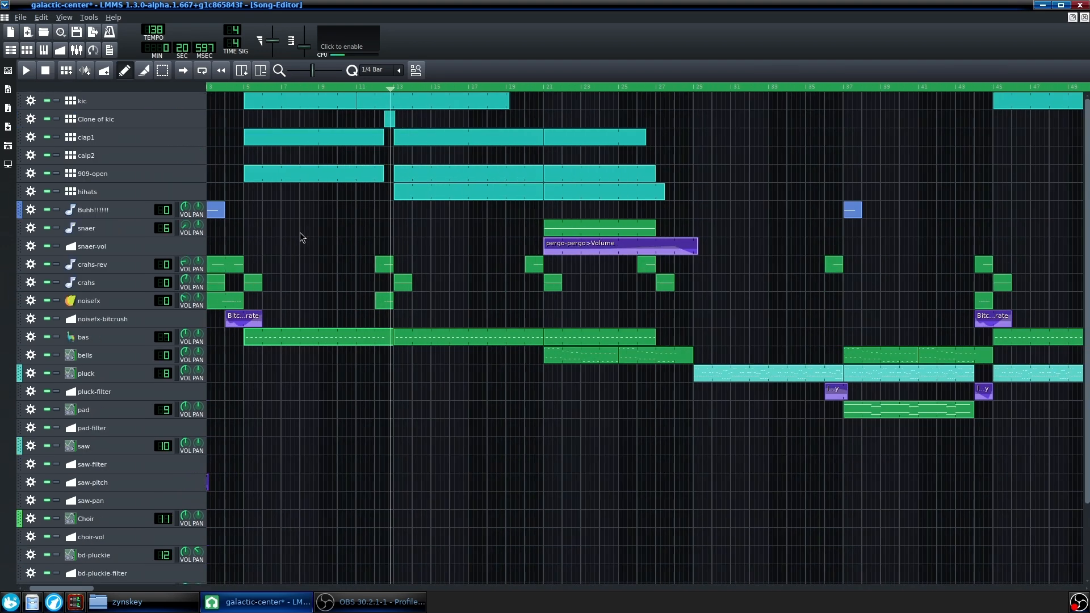
left_click_drag(261, 86, 117, 97)
key("space")
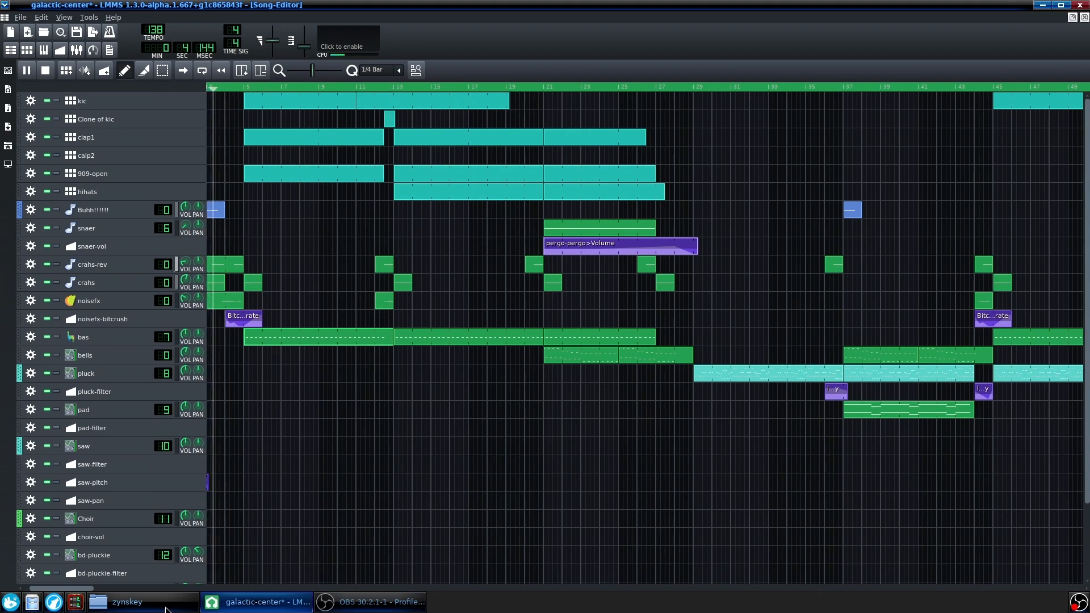
left_click_drag(71, 587, 64, 588)
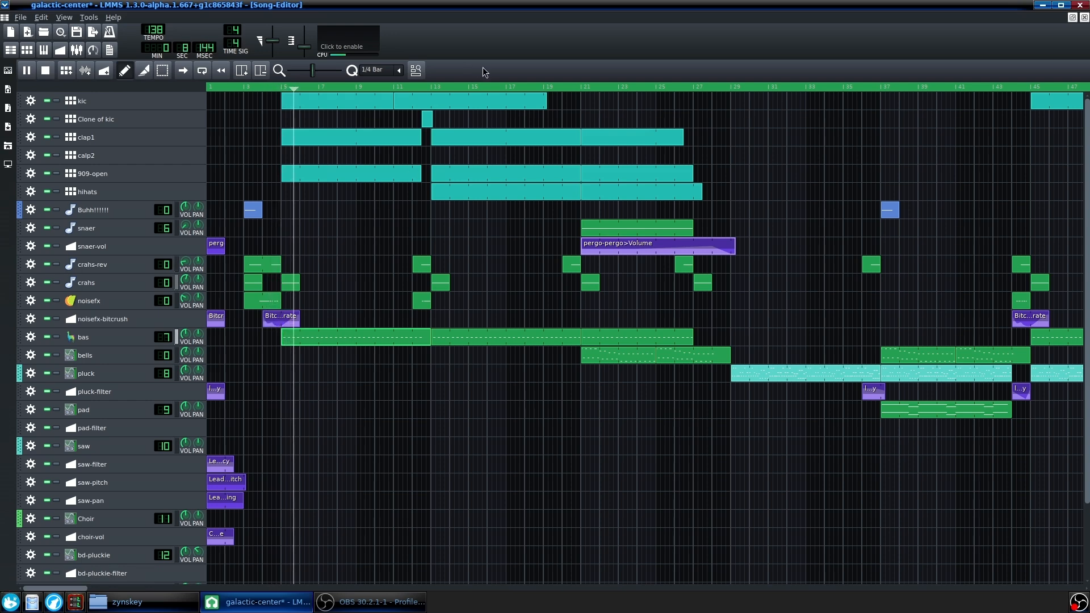
key("space")
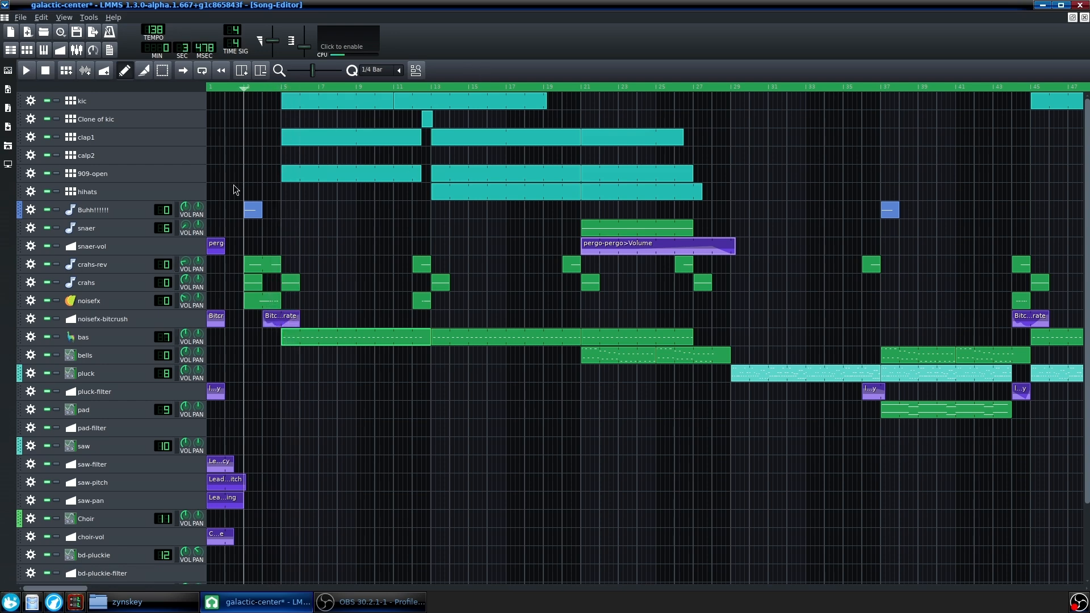
Look over the whole track list from kic to comfy, including the automation clips in the opening bars
scroll(274, 423, "down", 5)
scroll(233, 165, "up", 4)
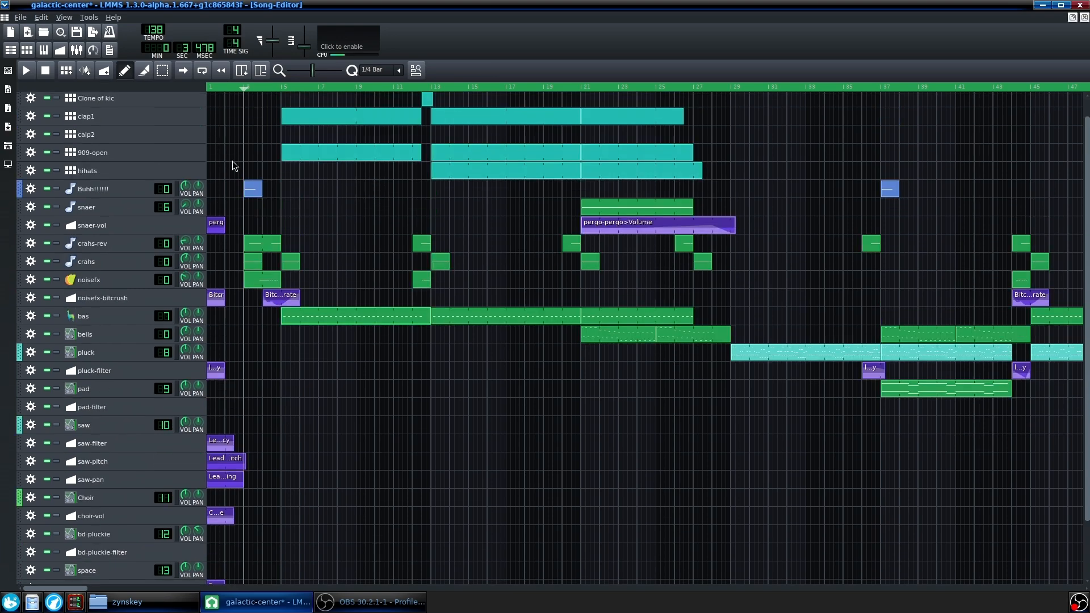
scroll(233, 161, "down", 4)
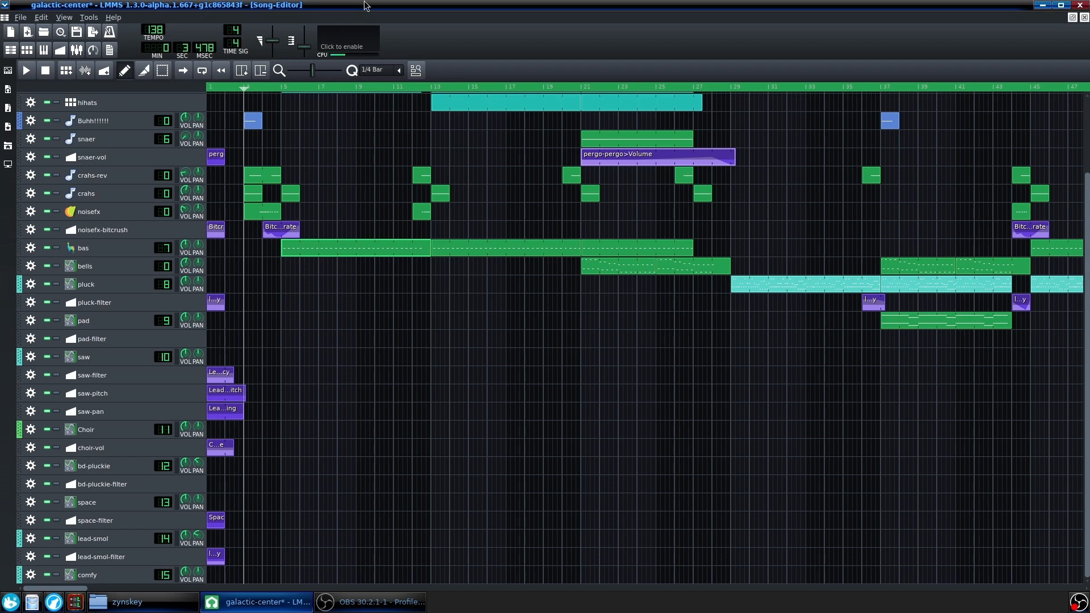
scroll(277, 175, "up", 5)
key("Home")
scroll(231, 244, "down", 5)
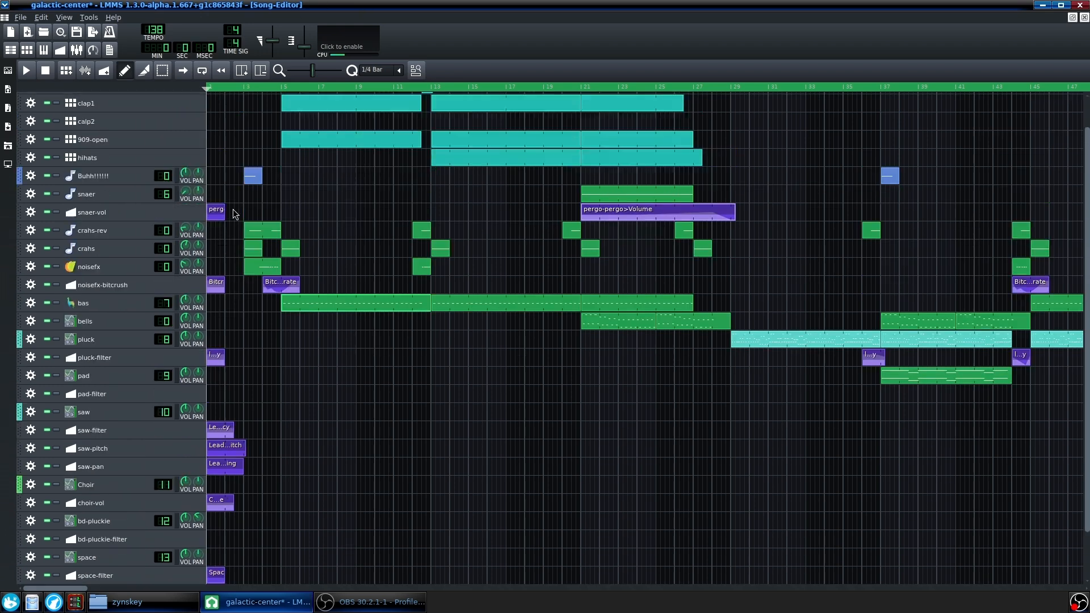
scroll(233, 208, "up", 5)
scroll(230, 205, "down", 5)
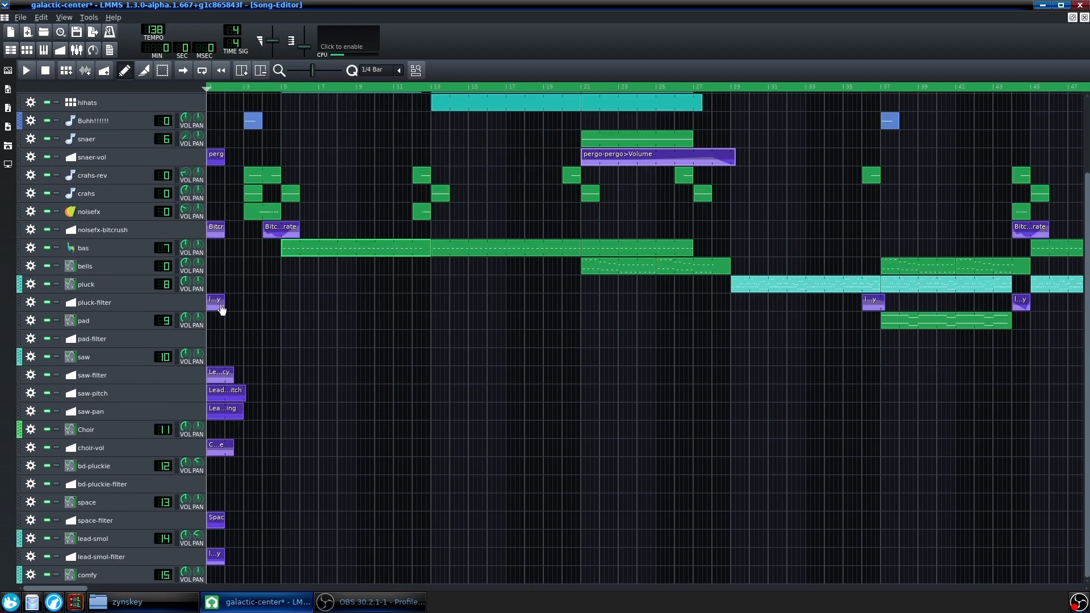
scroll(226, 267, "up", 5)
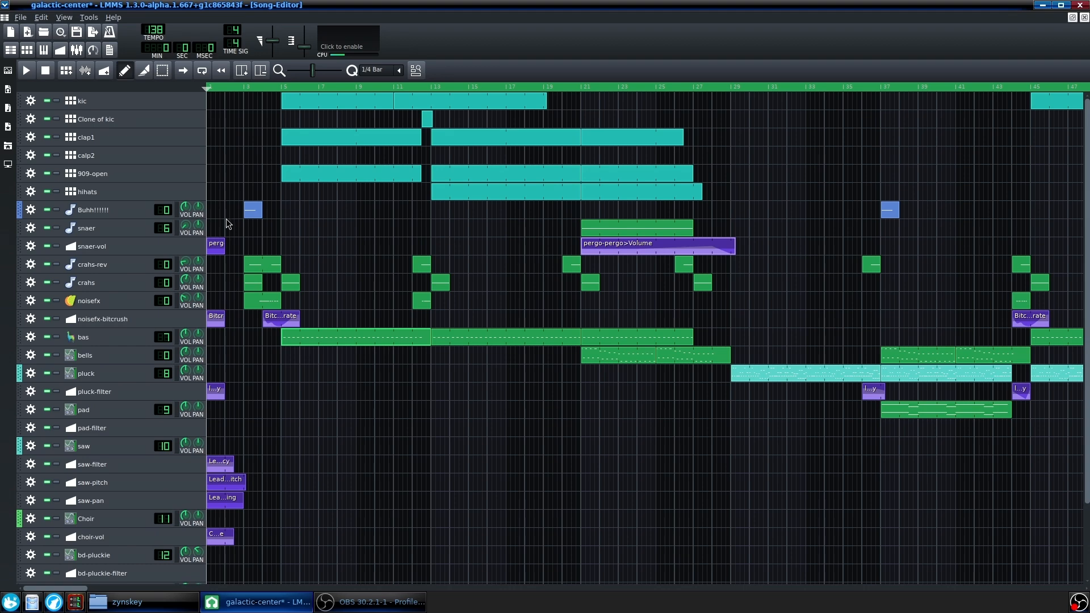
scroll(226, 219, "down", 5)
scroll(250, 284, "up", 5)
scroll(319, 238, "down", 3)
scroll(335, 411, "up", 3)
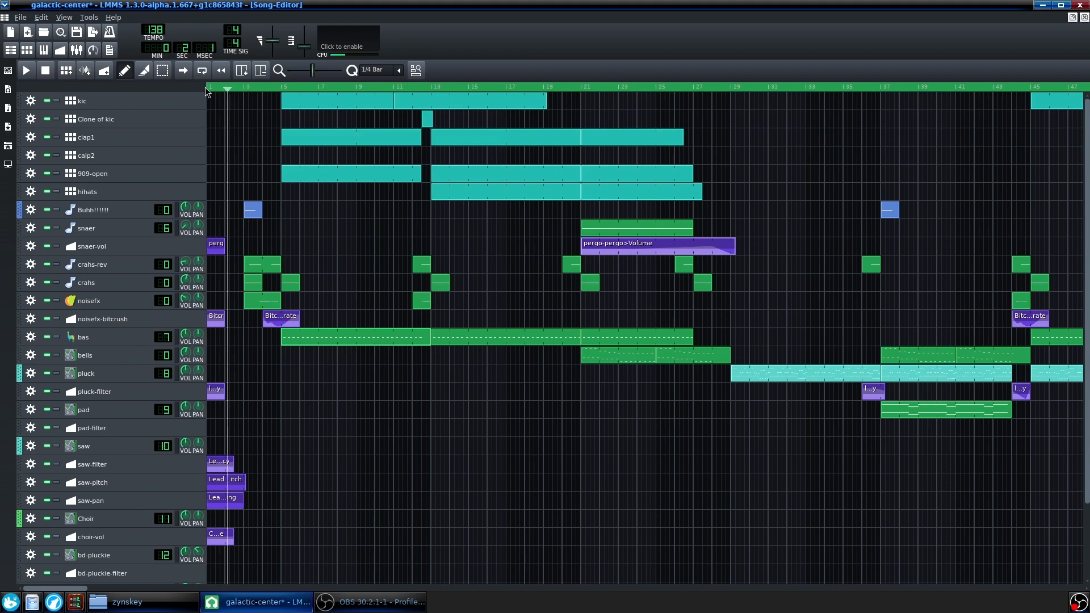
scroll(247, 170, "down", 3)
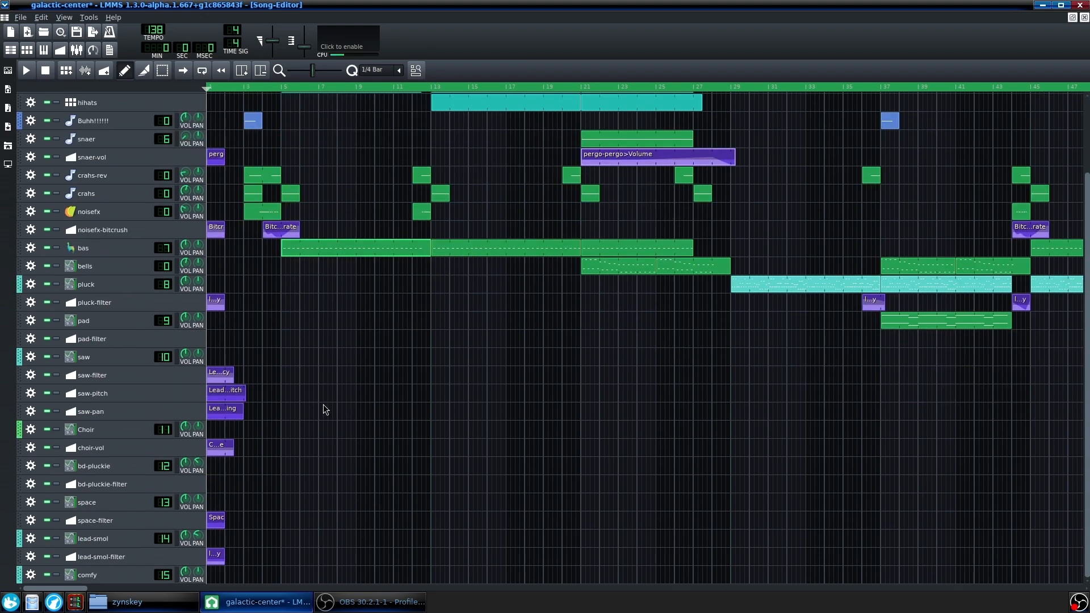
scroll(295, 378, "up", 1)
scroll(244, 238, "down", 1)
scroll(335, 562, "up", 3)
Place the playhead just before bar 21 and briefly play the section where the bells and snaer clips start
left_click(578, 87)
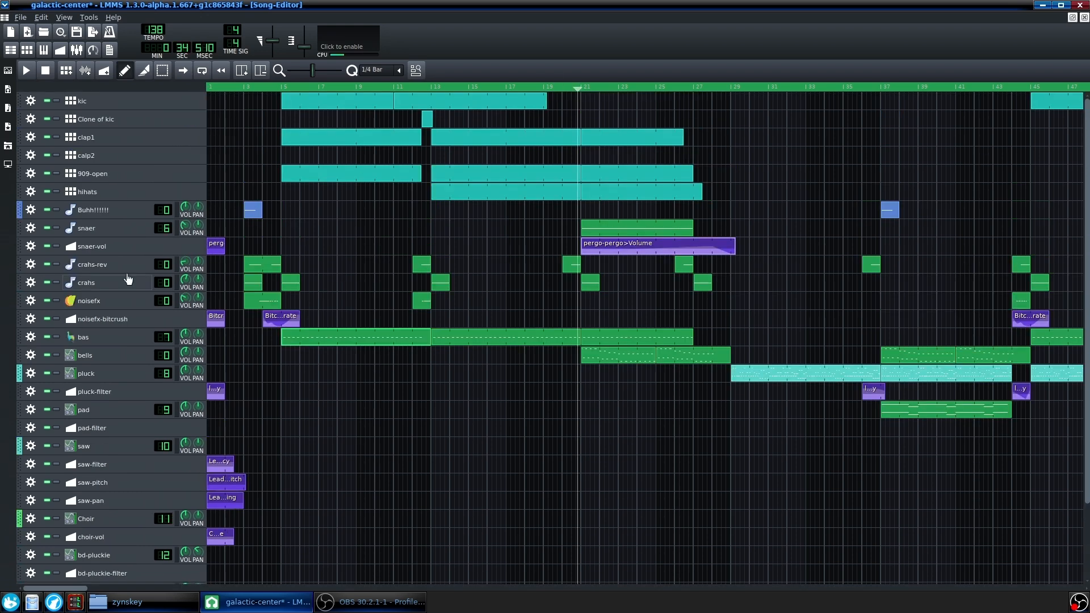
left_click_drag(581, 85, 573, 86)
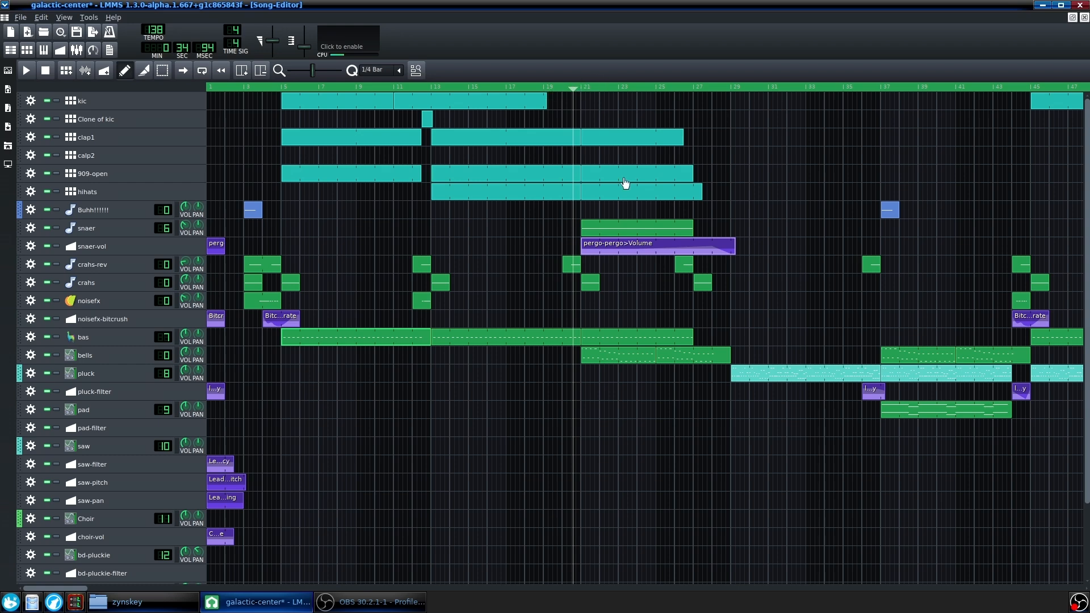
left_click(578, 87)
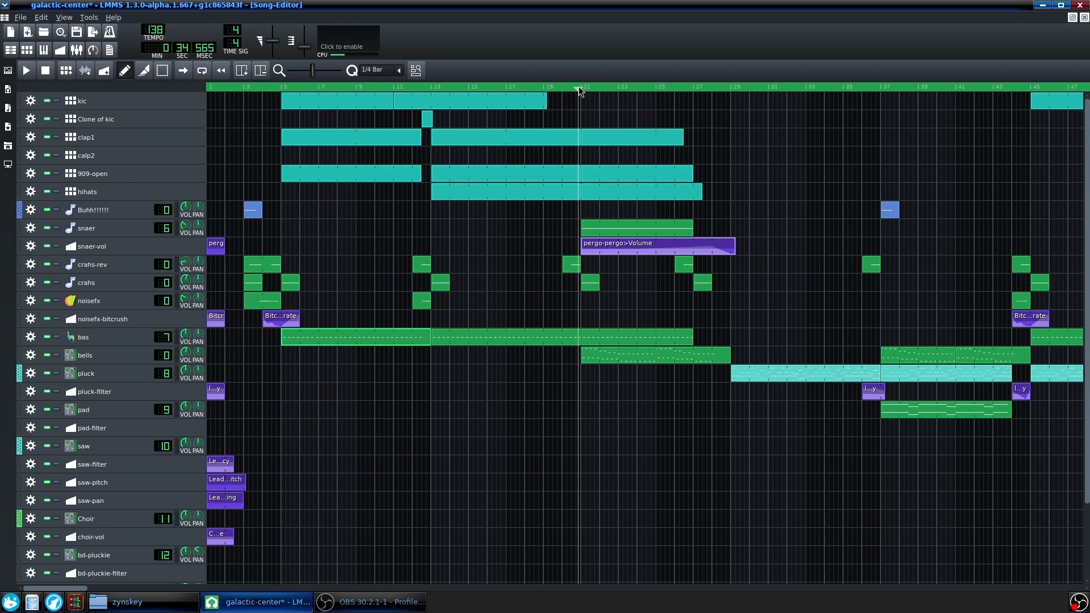
mouse_move(578, 86)
left_mouse_down()
mouse_move(567, 85)
mouse_move(578, 90)
left_mouse_up()
key("space")
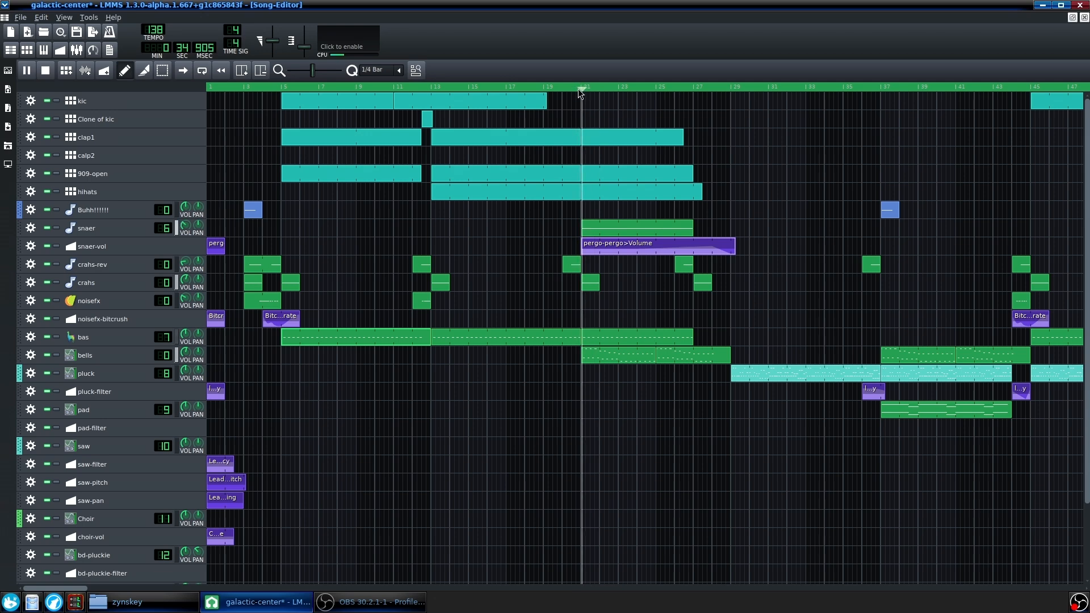
key("space")
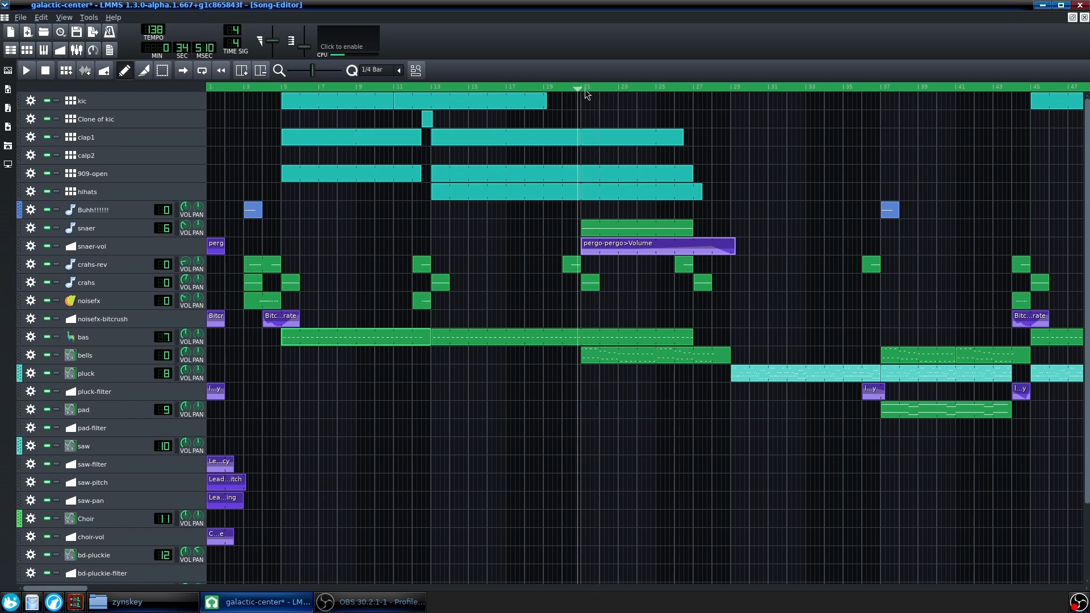
Solo bells, open its instrument, and show the ZynAddSubFX interface in Advanced mode
left_click(56, 355)
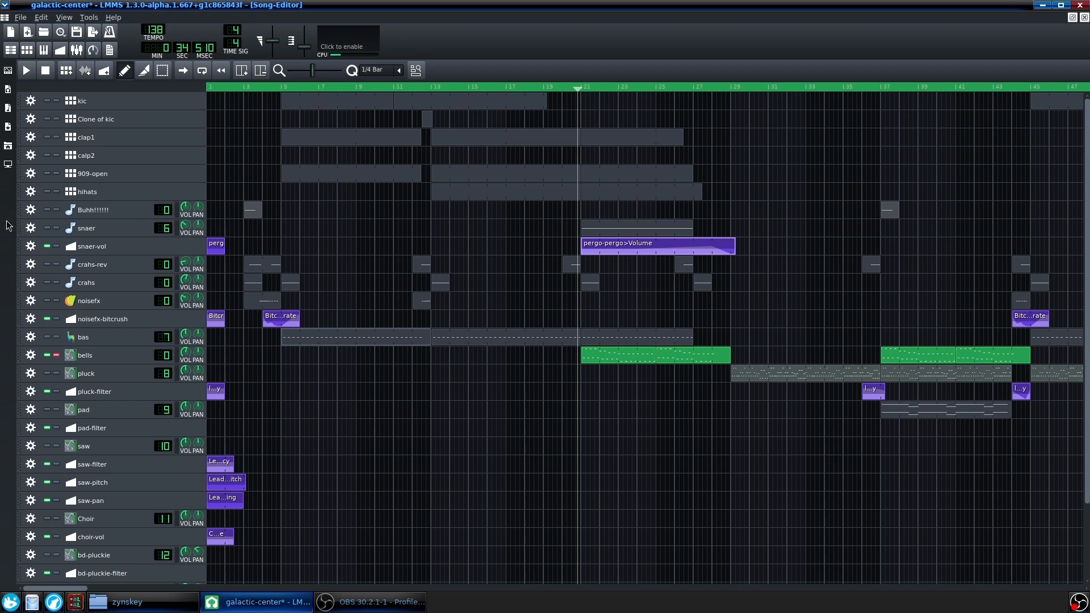
left_click(91, 356)
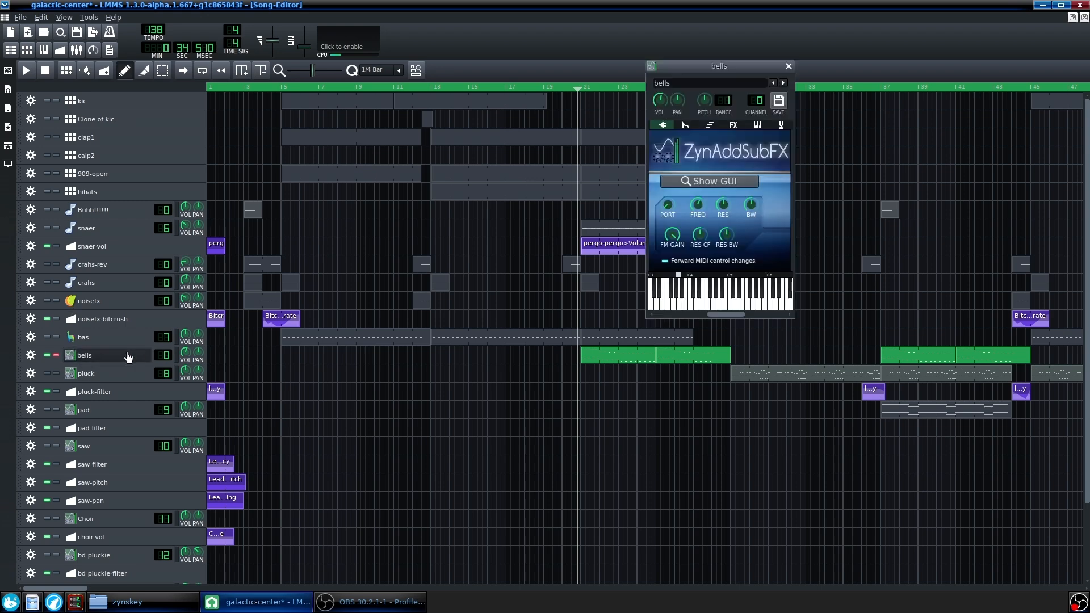
left_click(692, 182)
left_click(454, 333)
left_click_drag(471, 142, 394, 152)
left_click_drag(485, 159, 395, 164)
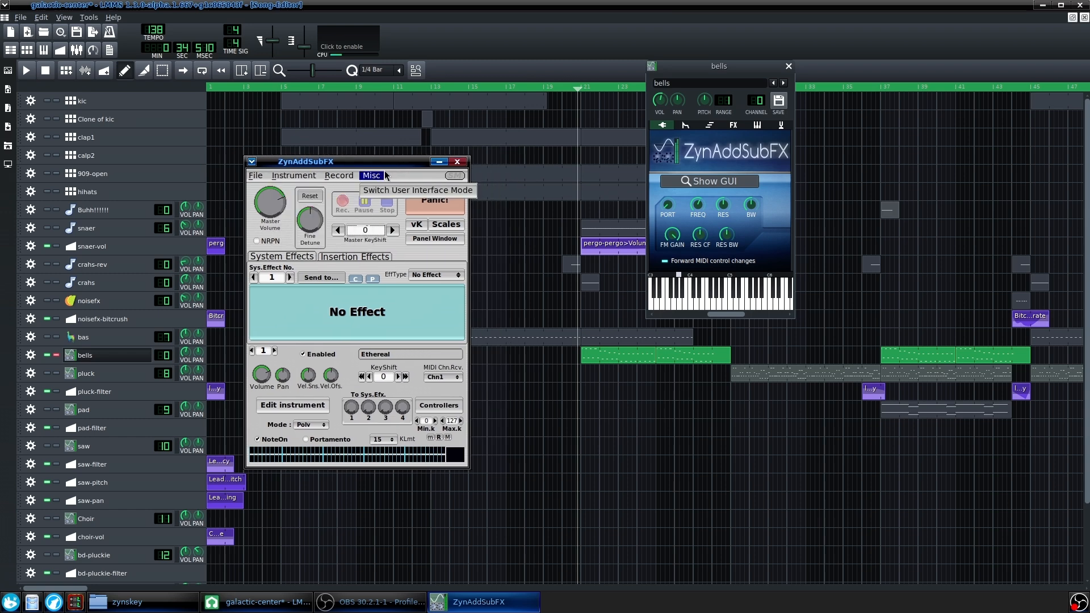
Bring up the ZynAddSubFX interface mode choice again, choose Advanced, and open the bells instrument editor
left_click(418, 190)
left_click(696, 181)
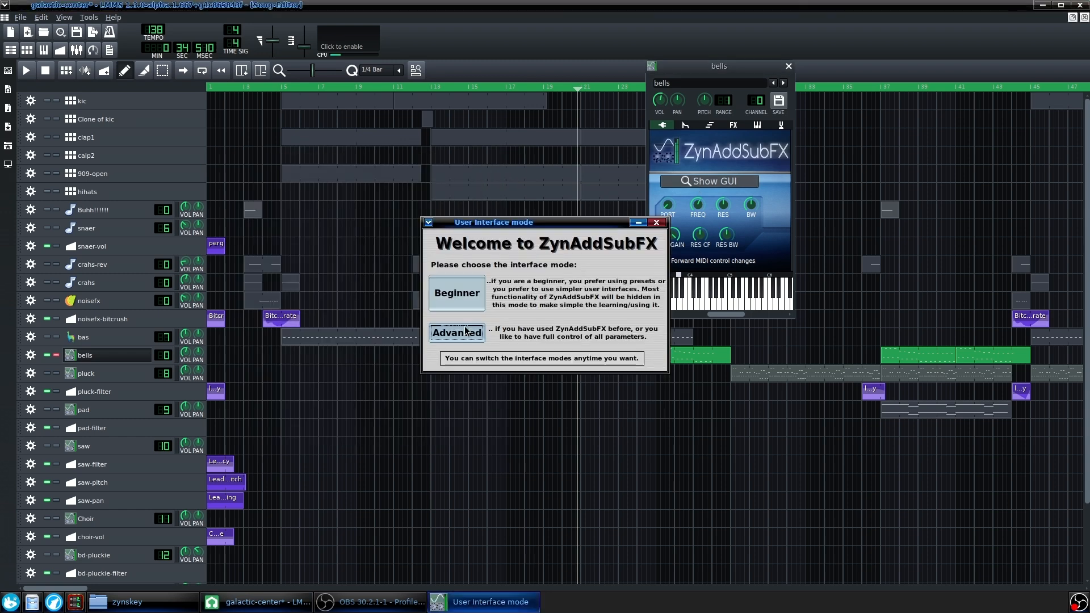
left_click(465, 332)
left_click(469, 399)
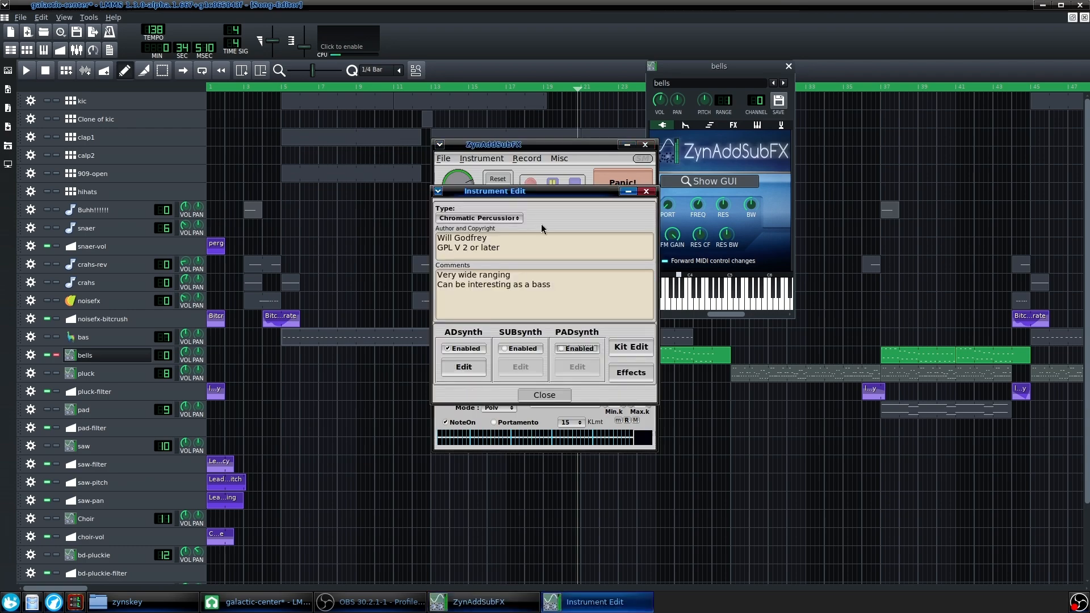
left_click_drag(507, 192, 543, 200)
left_click_drag(490, 144, 450, 141)
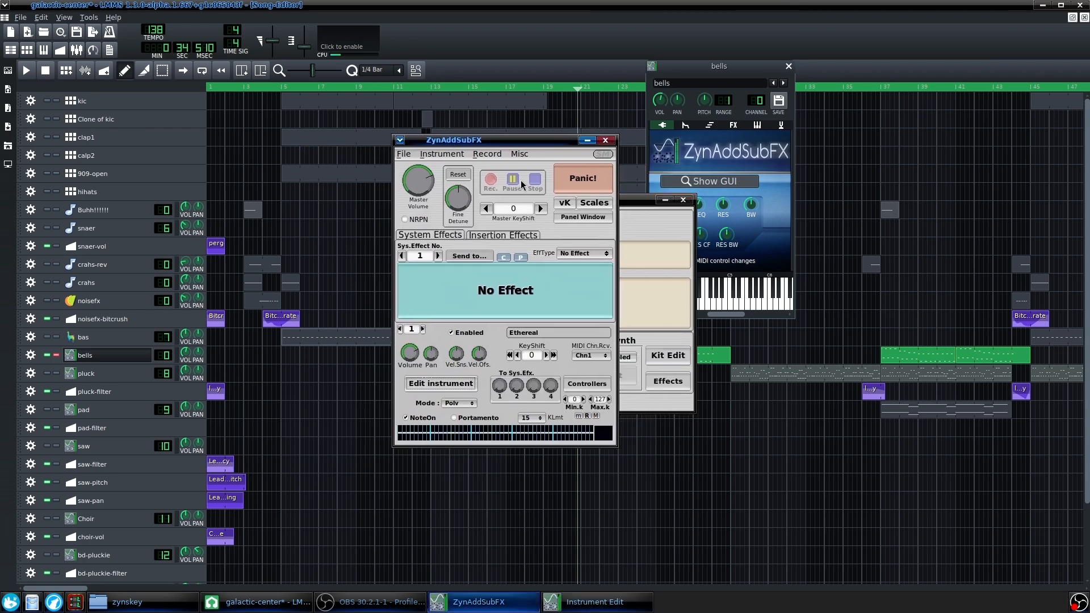
left_click(632, 205)
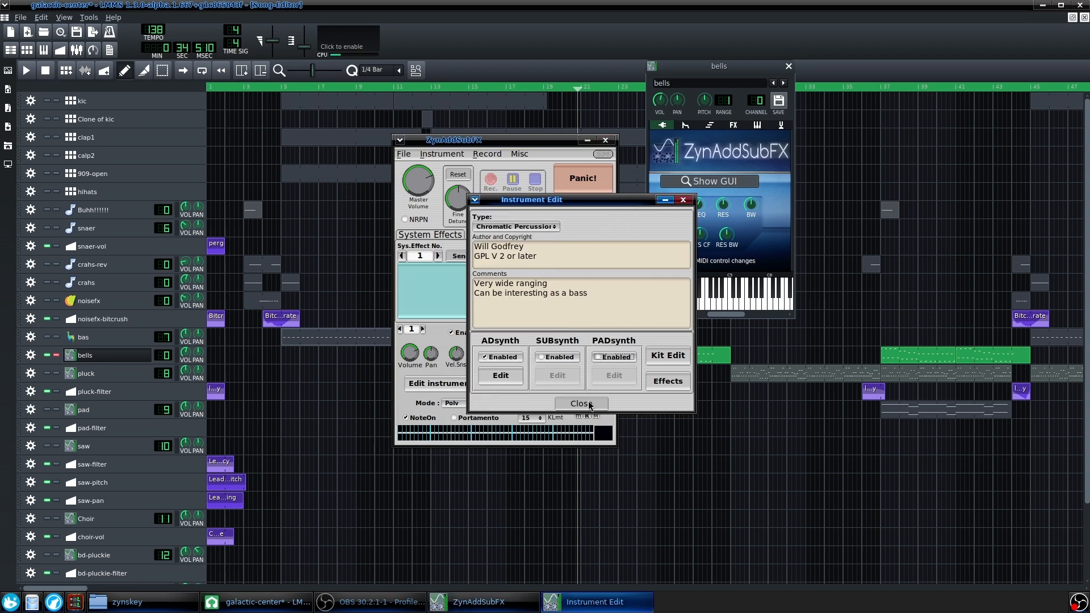
Examine the bells ADsynth voice parameters, including voice 1's oscillator and modulator, and close the window
left_click(505, 377)
left_click(462, 414)
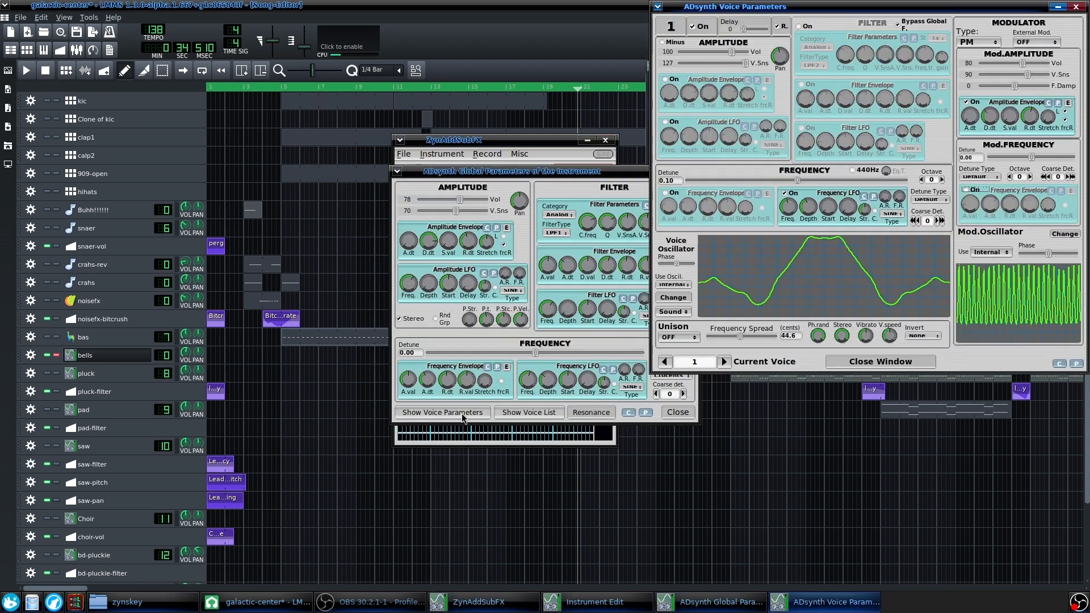
left_click_drag(843, 11, 450, 136)
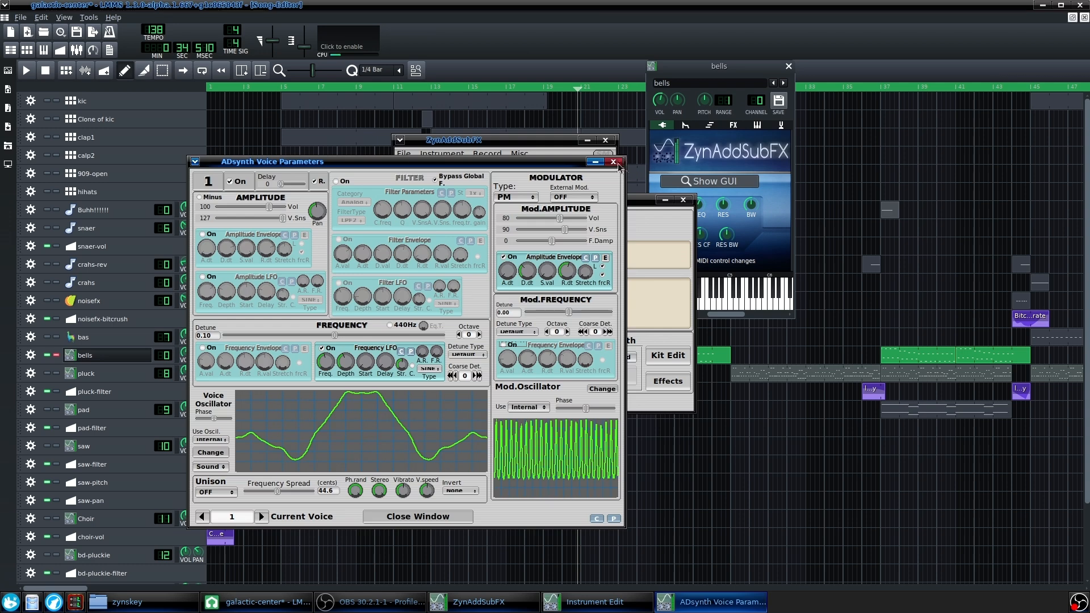
left_click(612, 163)
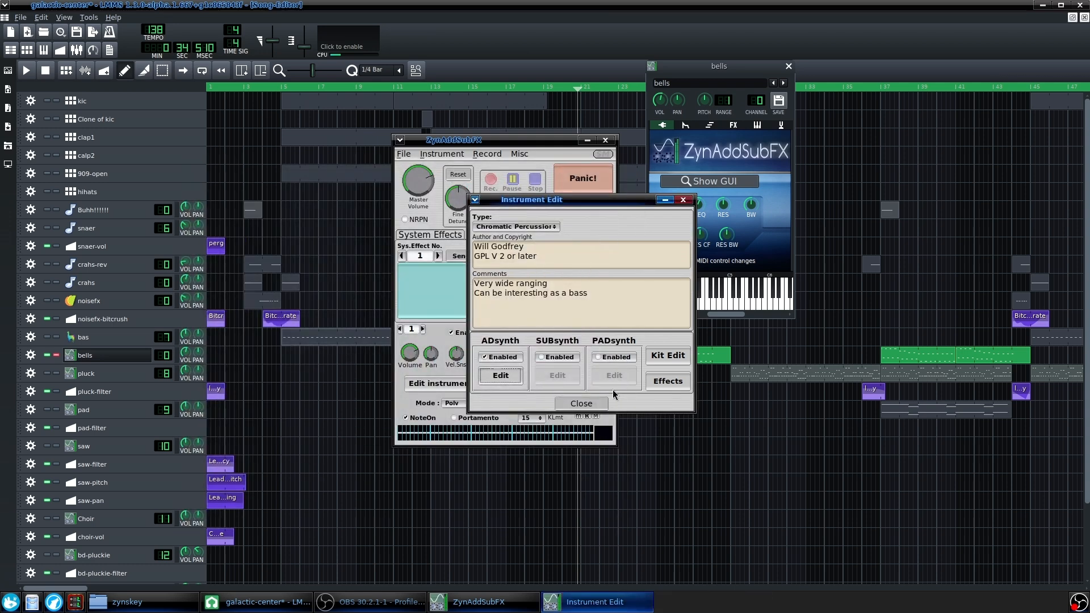
Look through insert effect slots 1 to 3 of the bells instrument, including the Reverb in slot 3, and close the ZynAddSubFX windows
left_click(667, 380)
left_click(478, 327)
left_click(478, 327)
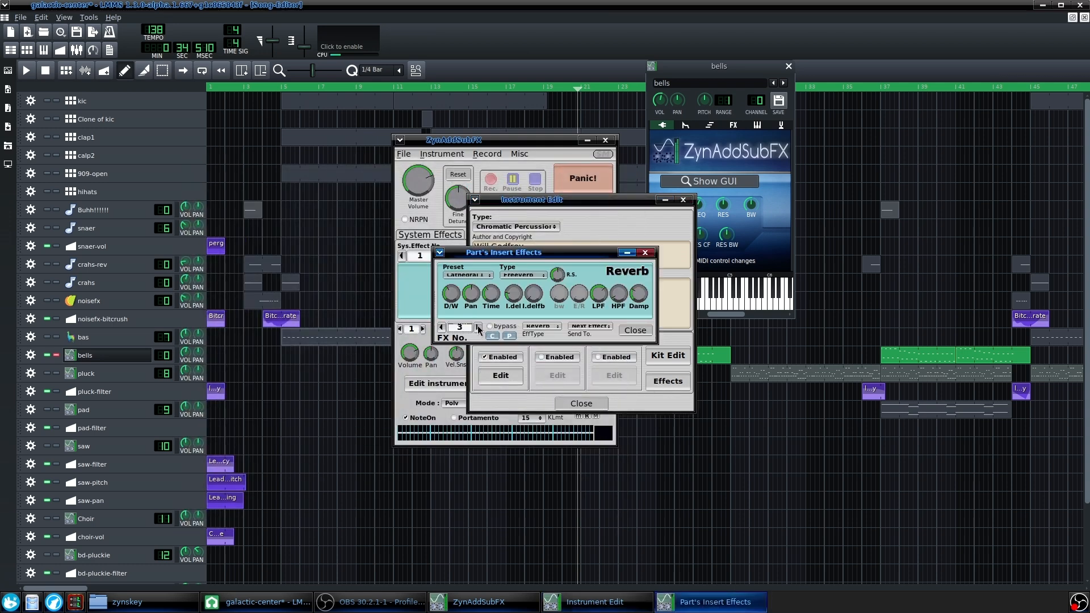
left_click(442, 327)
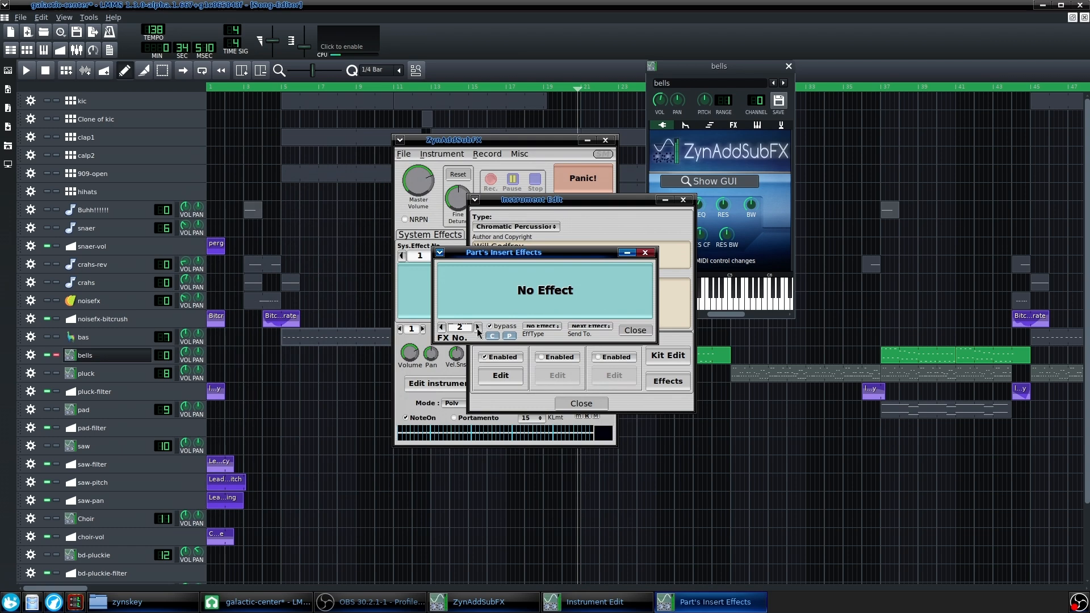
left_click(478, 327)
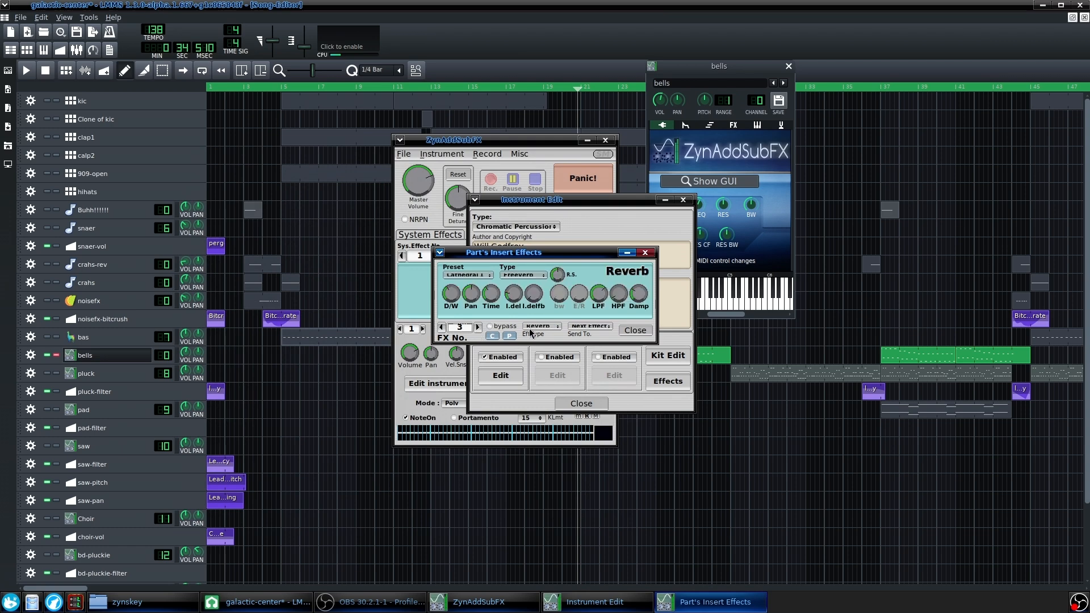
left_click(649, 252)
left_click(682, 199)
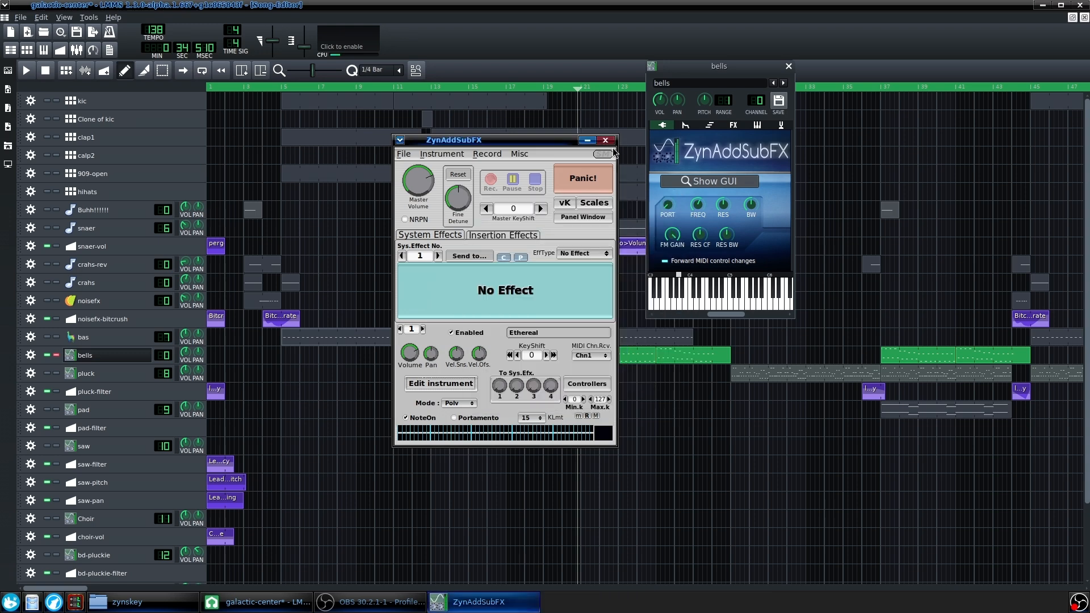
left_click(605, 140)
Audition the bells sound by playing low and high notes on the instrument's keyboard
left_click(680, 303)
left_click_drag(680, 303, 740, 304)
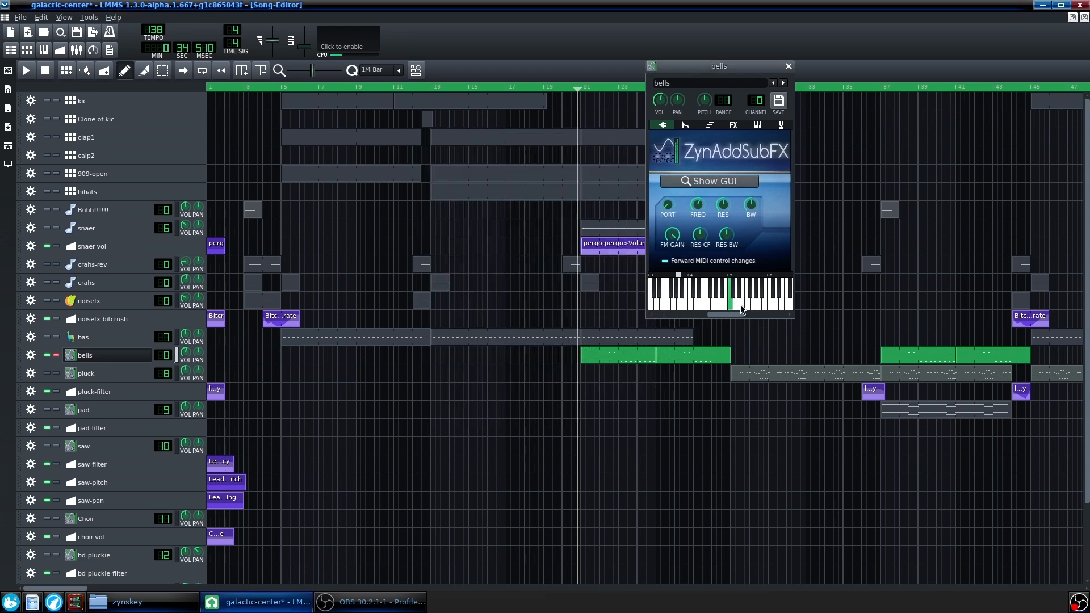
left_click(666, 301)
Open the bells Equalizer, compare the sound with the effect switched off and on, and close the Equalizer
left_click(734, 125)
left_click(753, 155)
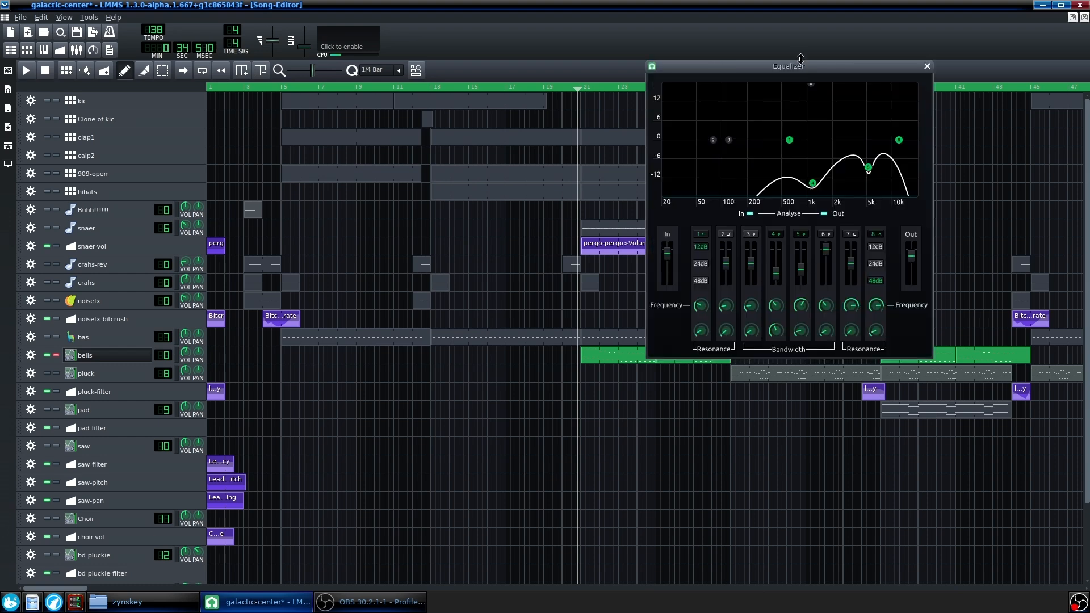
left_click_drag(798, 67, 426, 214)
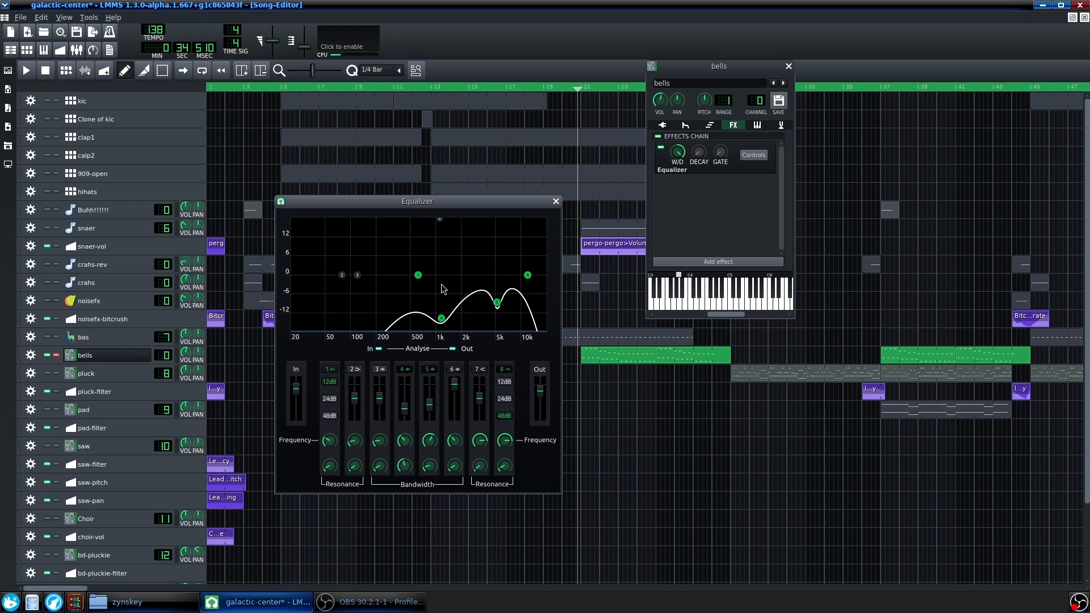
left_click(663, 148)
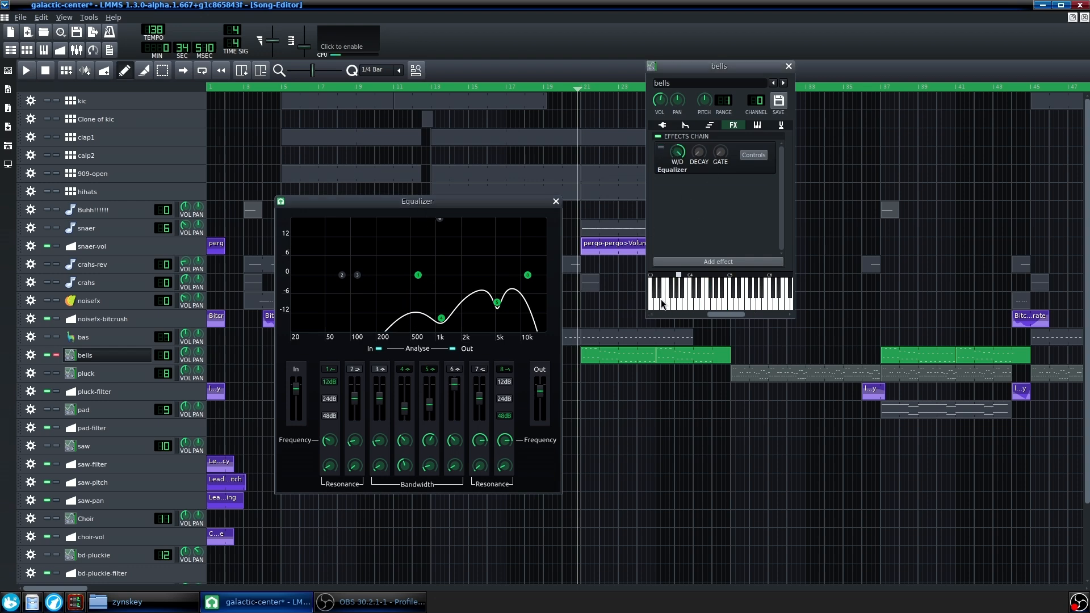
left_click(660, 149)
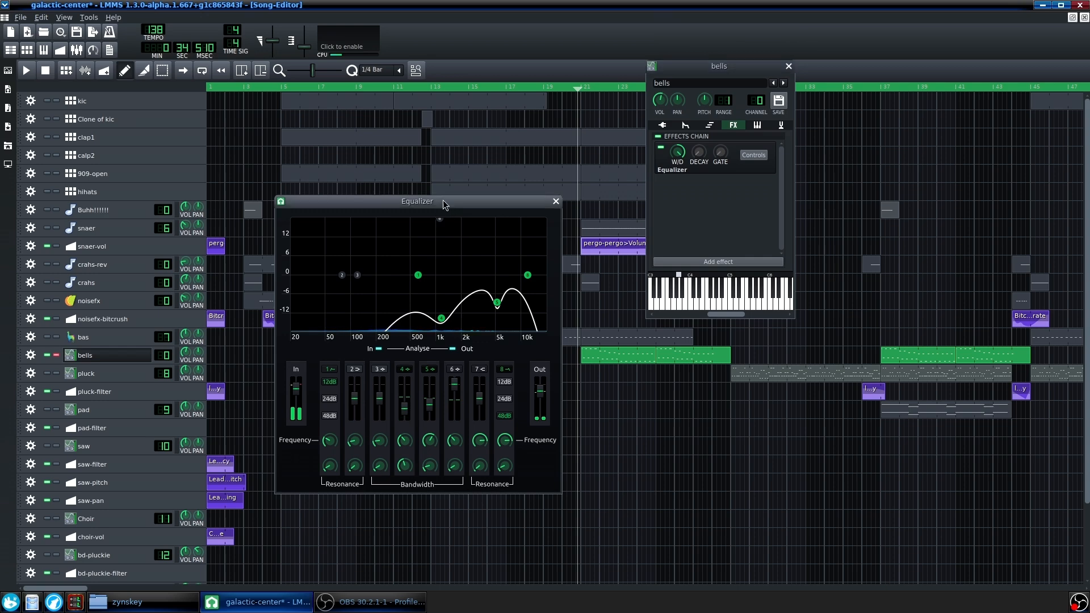
left_click_drag(437, 204, 469, 186)
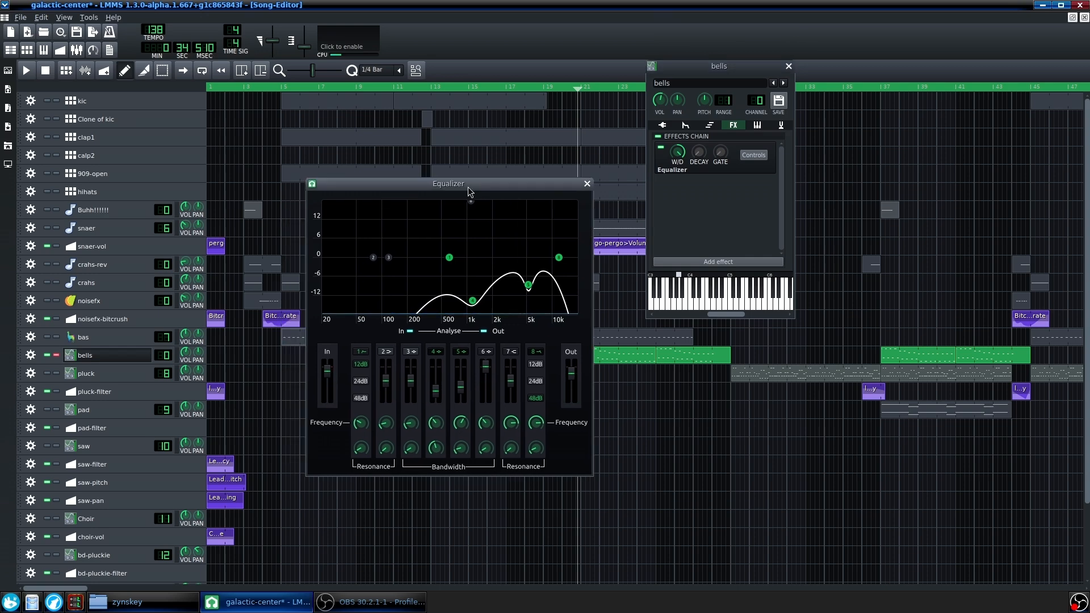
left_click(587, 184)
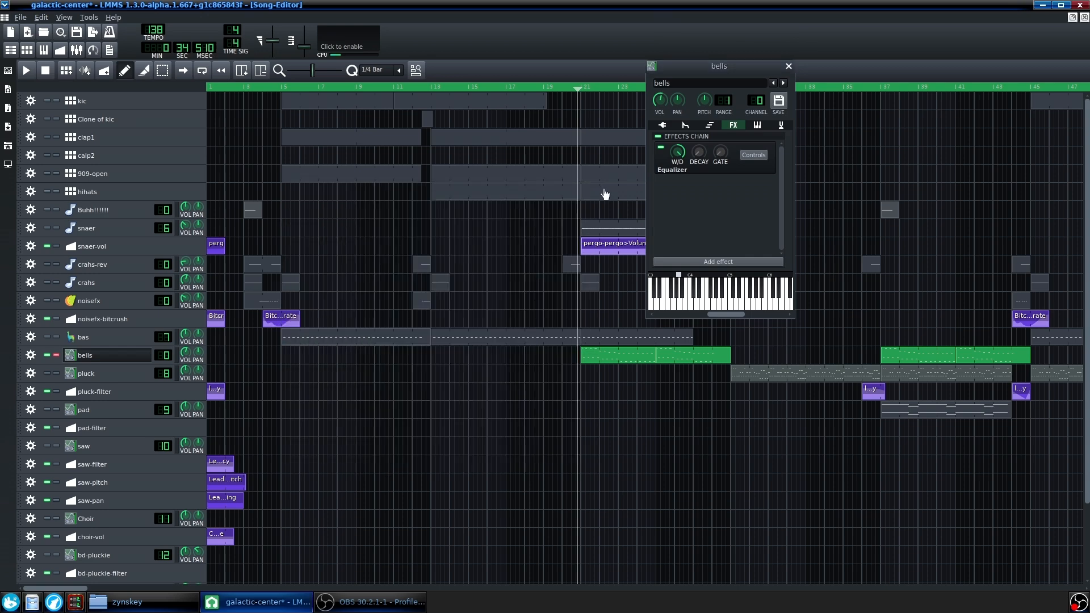
Close the bells instrument, unsolo the track, and briefly play from just before bar 29 where the pluck clip starts
left_click(86, 355)
left_click(56, 355)
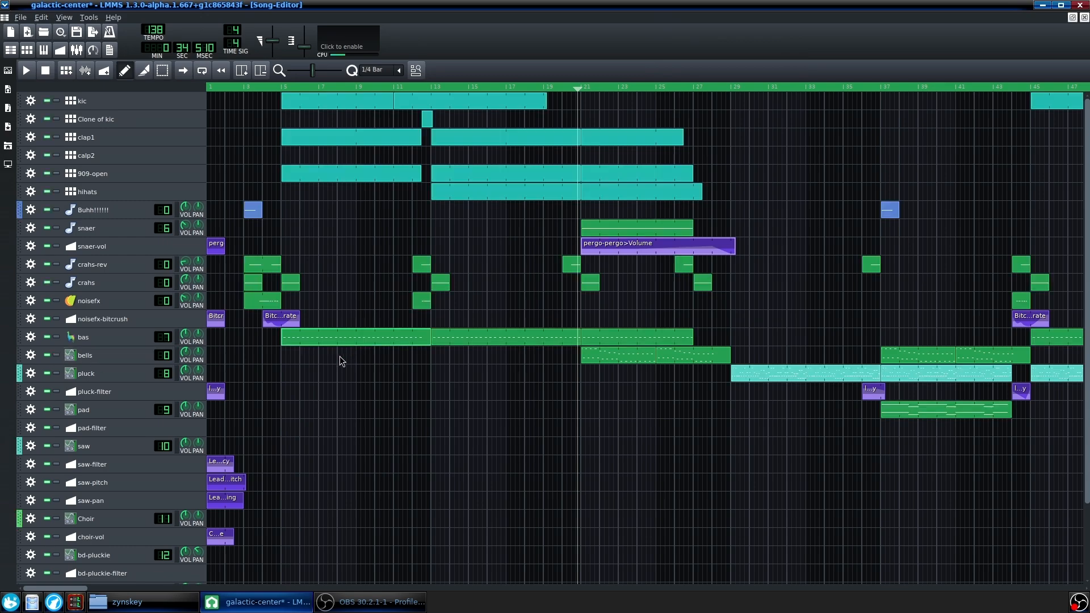
scroll(318, 376, "down", 2, "ctrl")
scroll(319, 375, "up", 1, "ctrl")
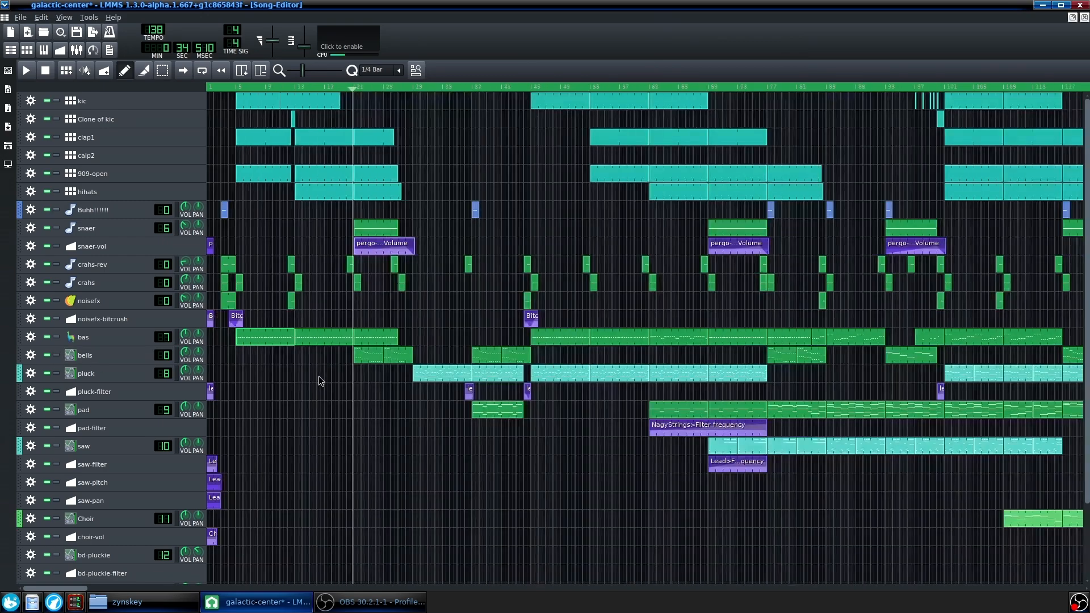
scroll(397, 400, "up", 1, "ctrl")
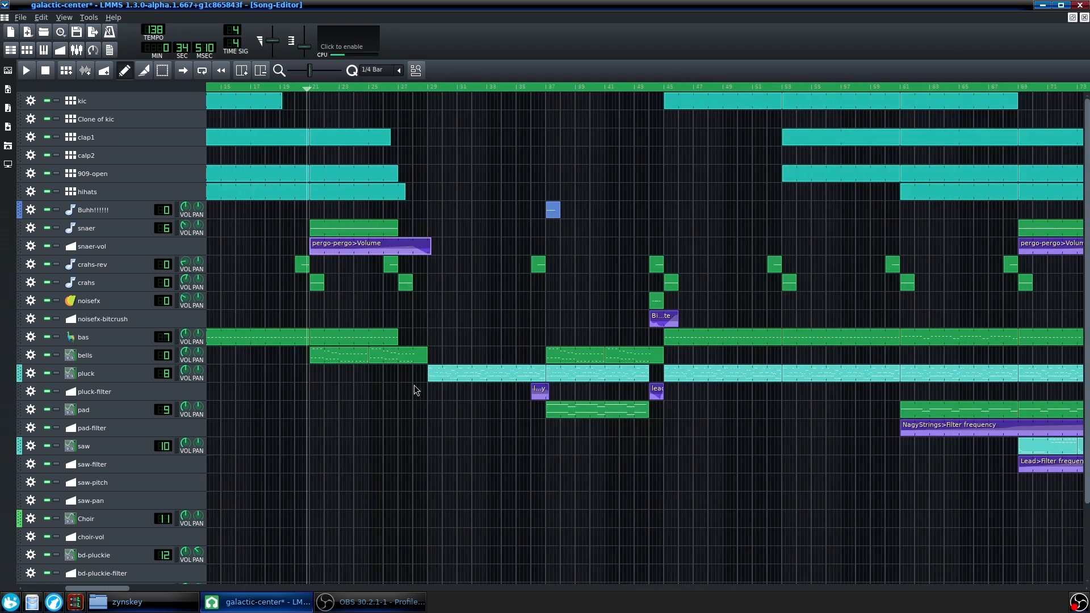
scroll(414, 385, "up", 1, "ctrl")
left_click(429, 83)
key("space")
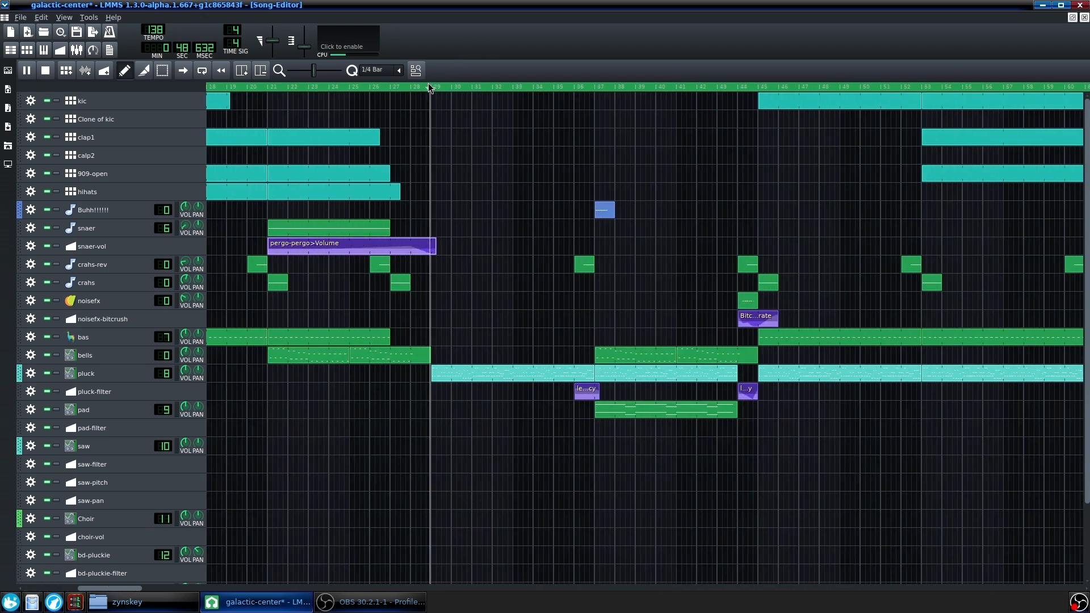
scroll(401, 124, "up", 1, "ctrl")
key("space")
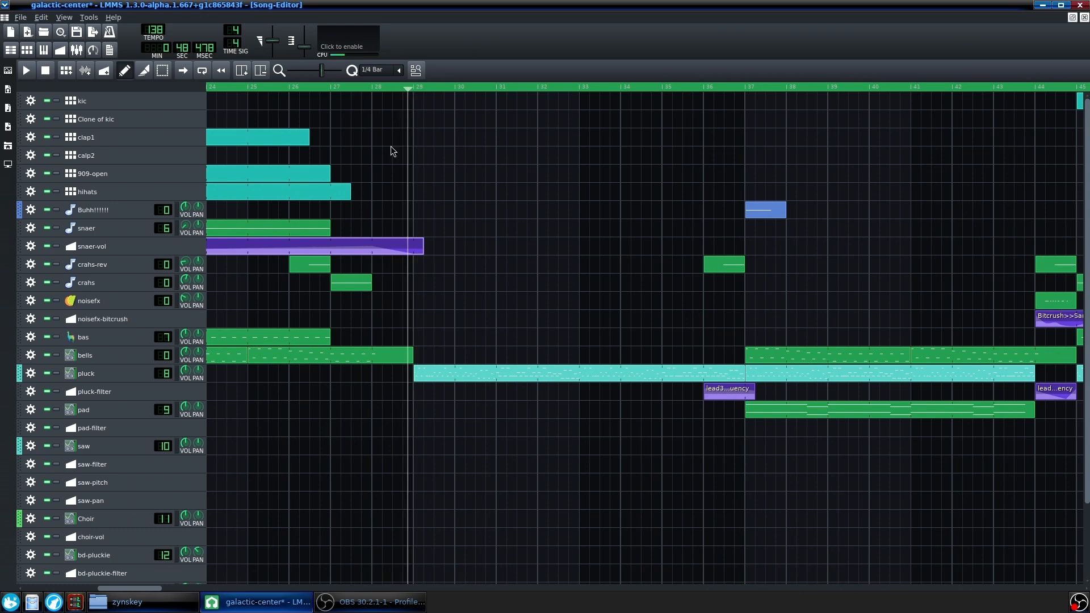
Open the pluck instrument, show its ZynAddSubFX interface in Advanced mode, and check the instrument's insert effects
left_click(137, 372)
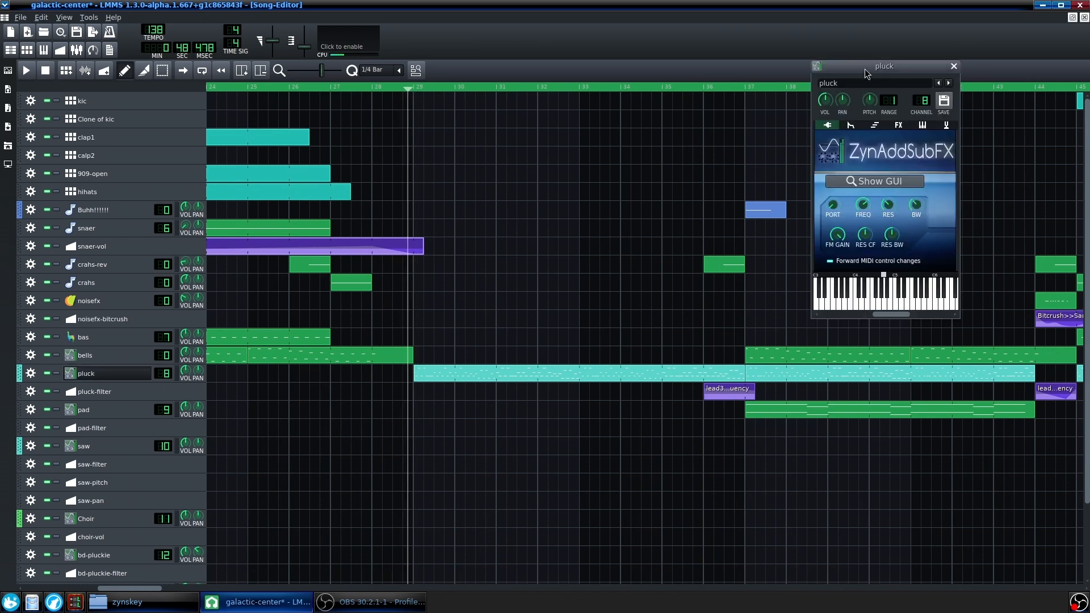
left_click_drag(864, 69, 796, 83)
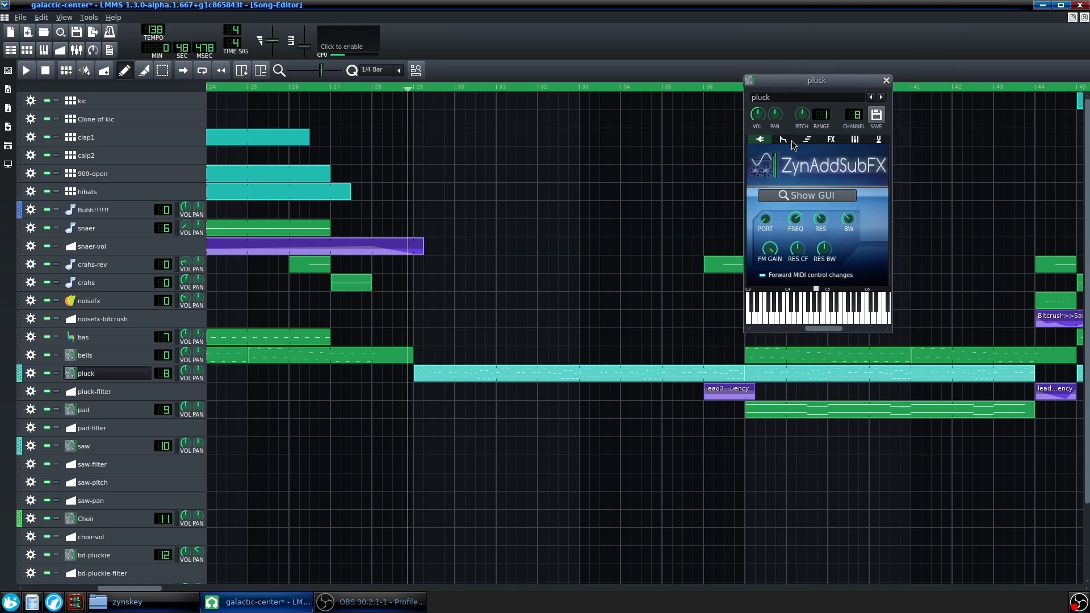
left_click(828, 139)
left_click(759, 139)
left_click(795, 195)
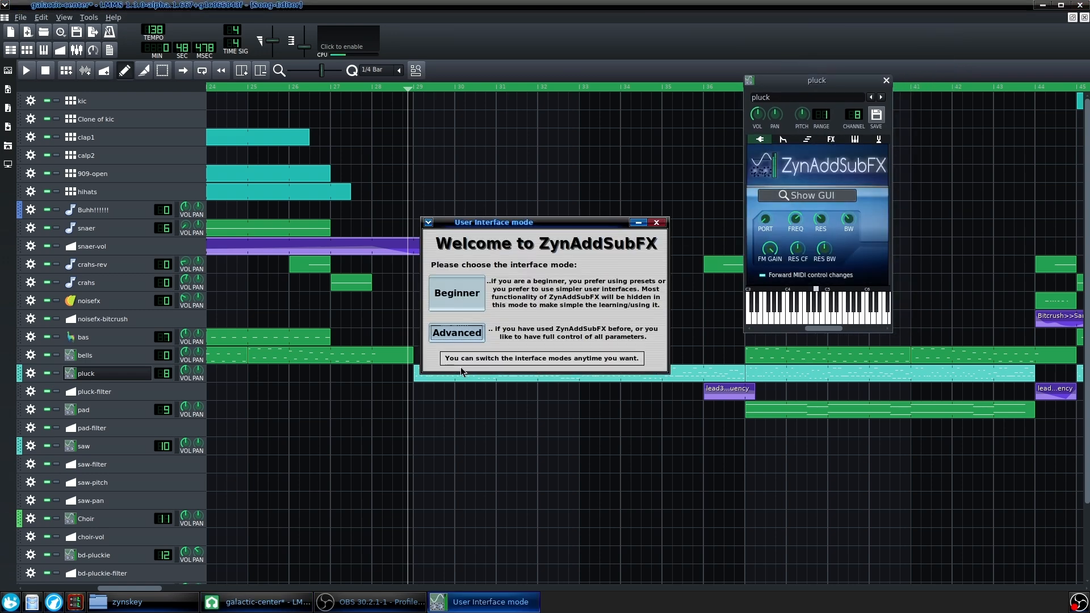
left_click(449, 335)
left_click(490, 388)
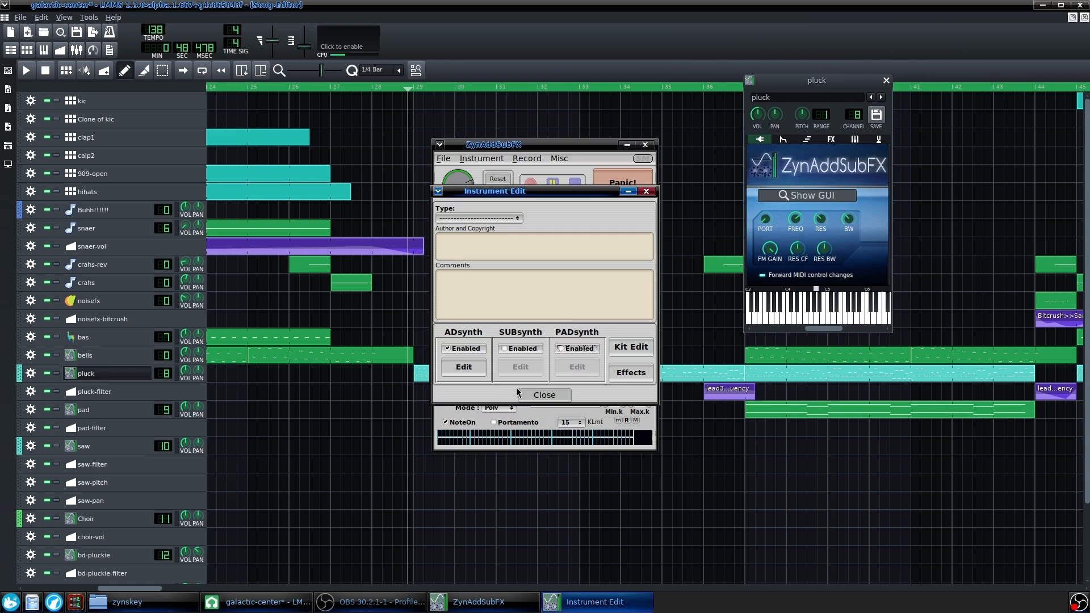
left_click(639, 370)
left_click(635, 331)
Place the playhead at bar 29, play the opening of the pluck clip, and stop
left_click(413, 84)
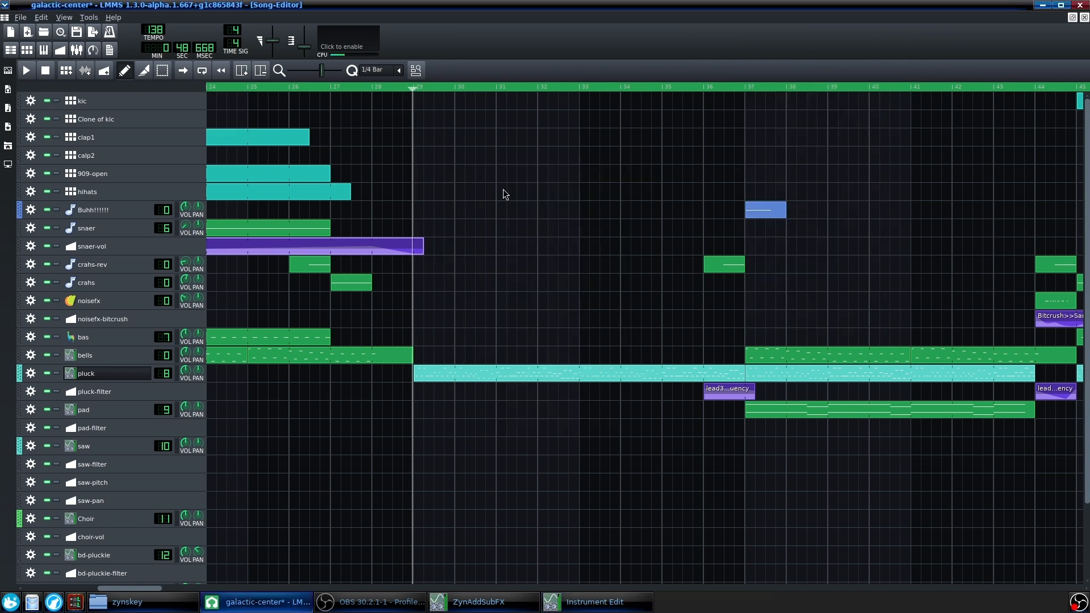
key("space")
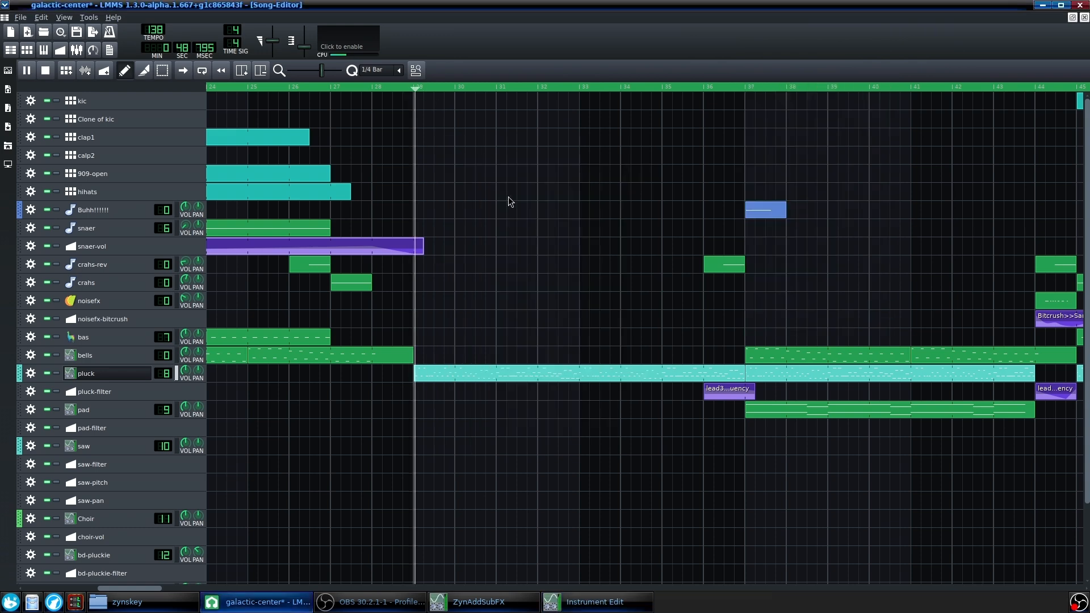
left_click(45, 67)
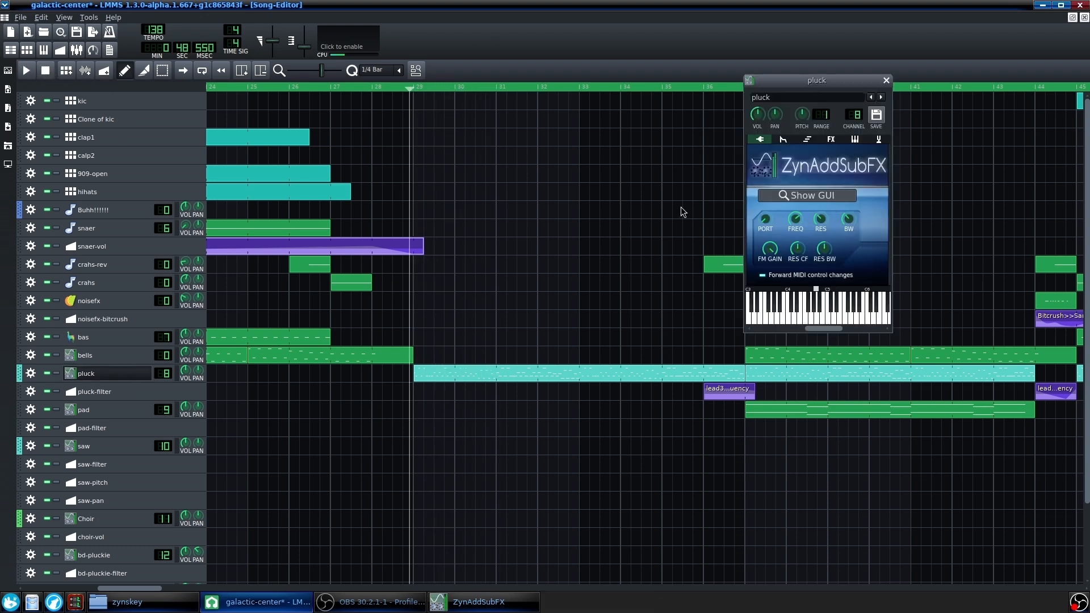
Show the pluck ZynAddSubFX interface in Advanced mode again and open the ADsynth global parameters
left_click(779, 195)
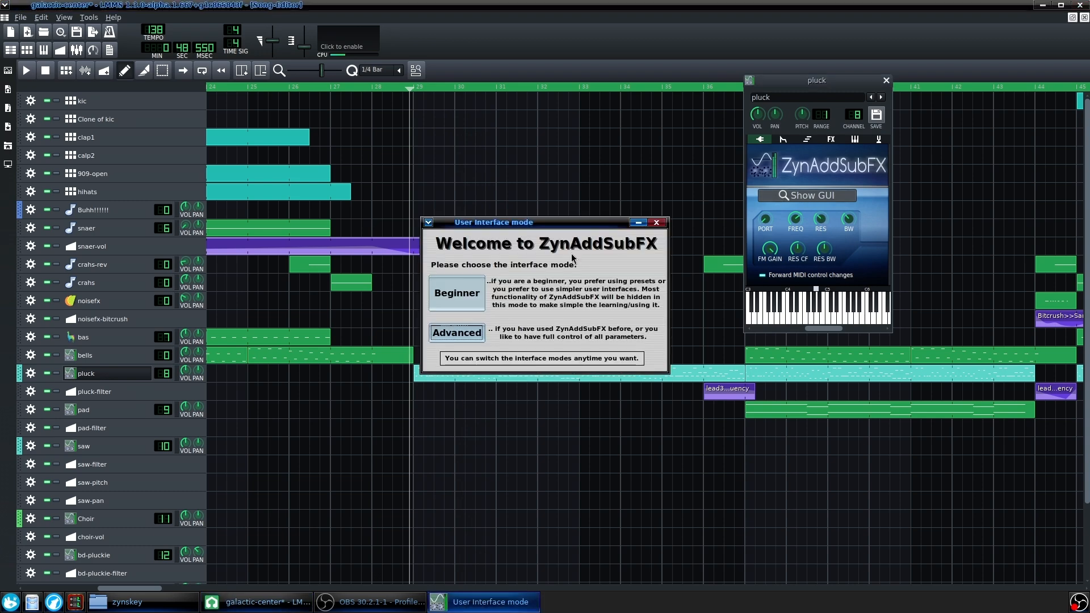
left_click(456, 332)
left_click(481, 397)
left_click(468, 368)
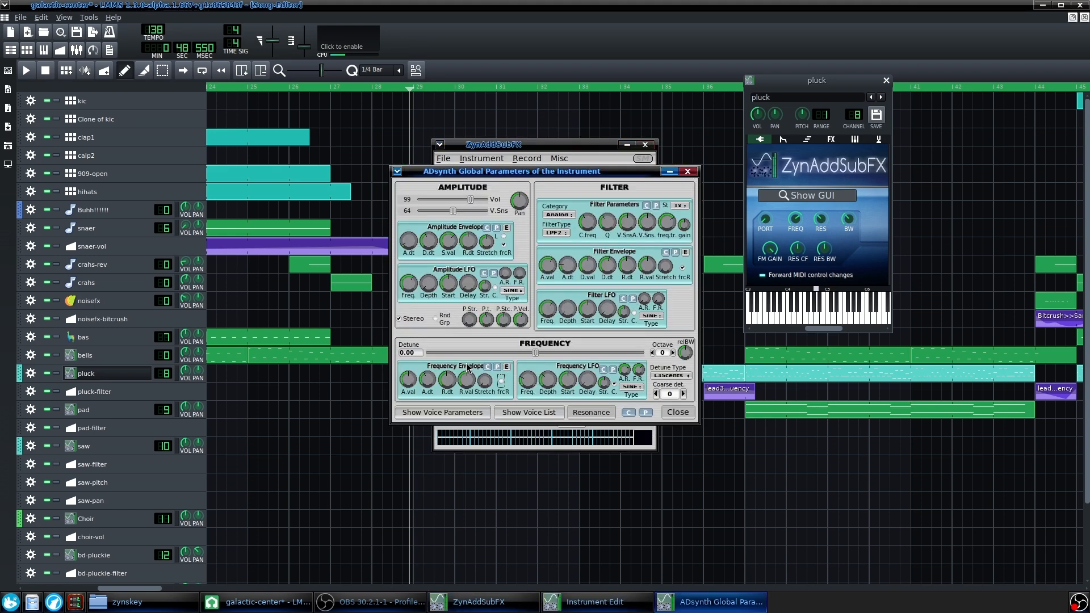
Examine the pluck ADsynth voice parameters for voices 1 to 3, including their oscillator and unison settings
left_click(453, 411)
left_click(723, 578)
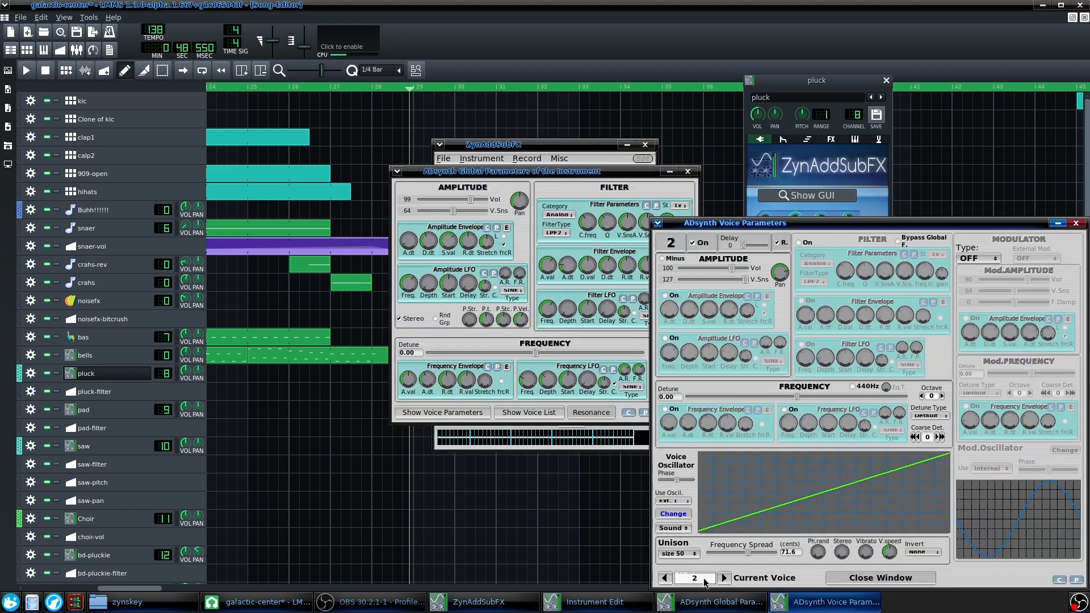
left_click(722, 577)
left_click(723, 578)
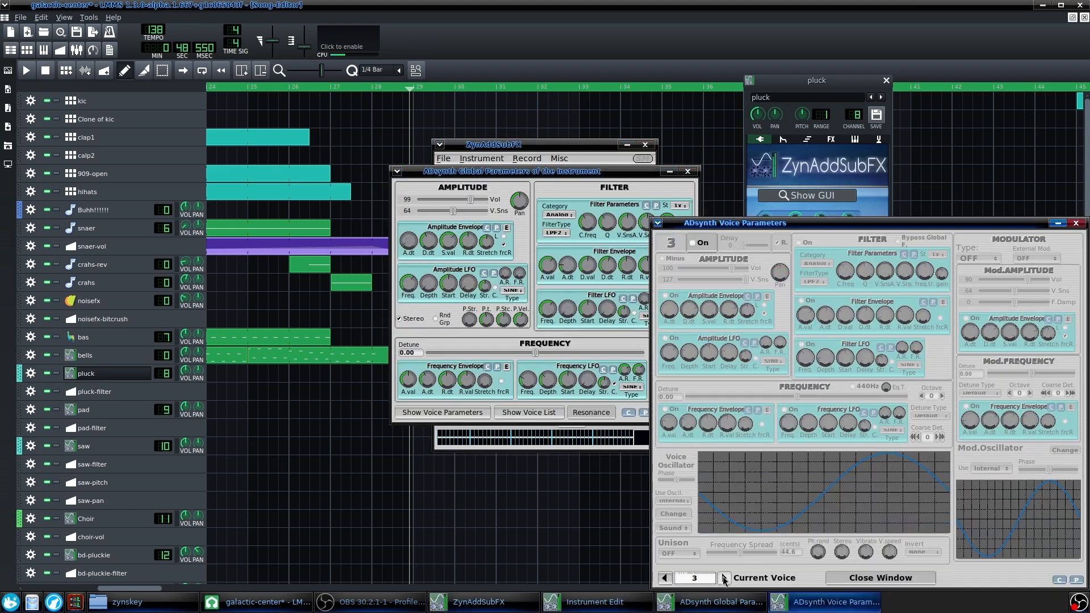
left_click(664, 577)
left_click(664, 578)
left_click_drag(773, 223, 375, 139)
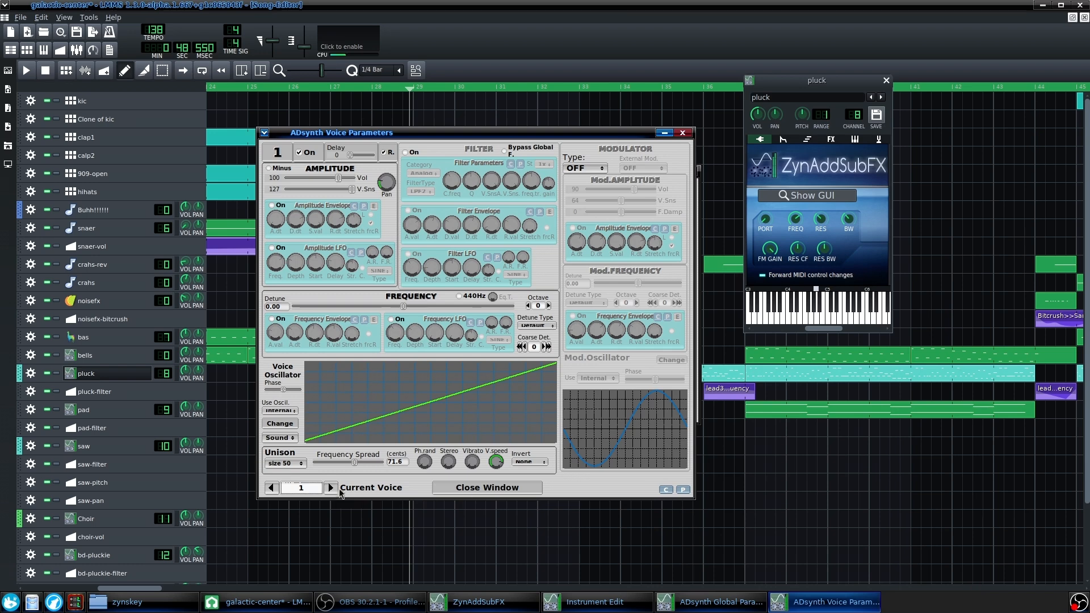
left_click(331, 488)
left_click_drag(515, 133, 432, 152)
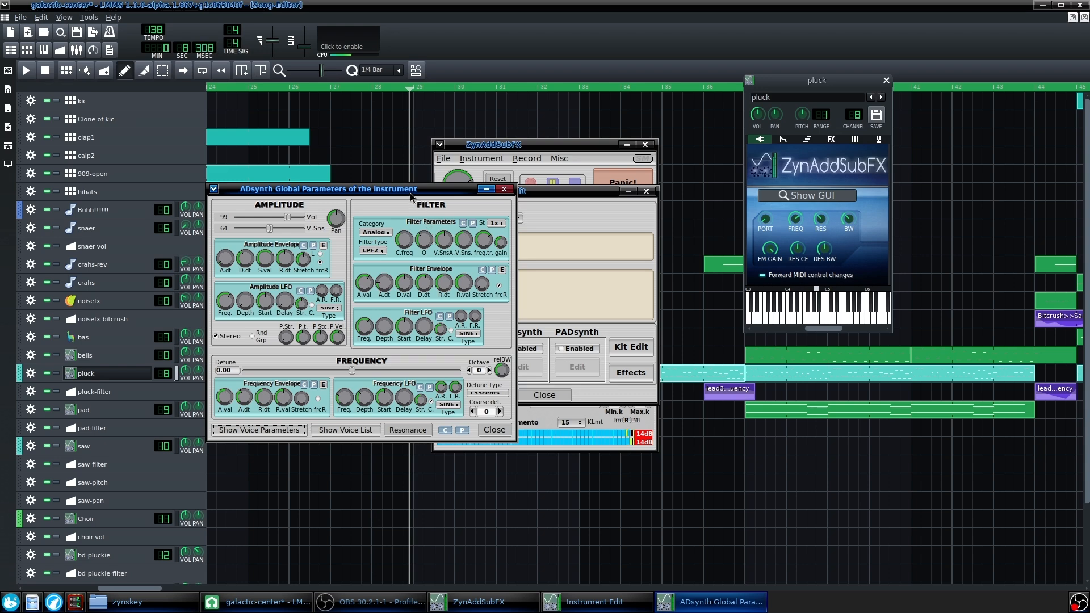
Examine the pluck ADsynth global amplitude, filter and frequency parameters, and close that window
left_click_drag(370, 188, 480, 239)
left_click_drag(418, 223, 458, 166)
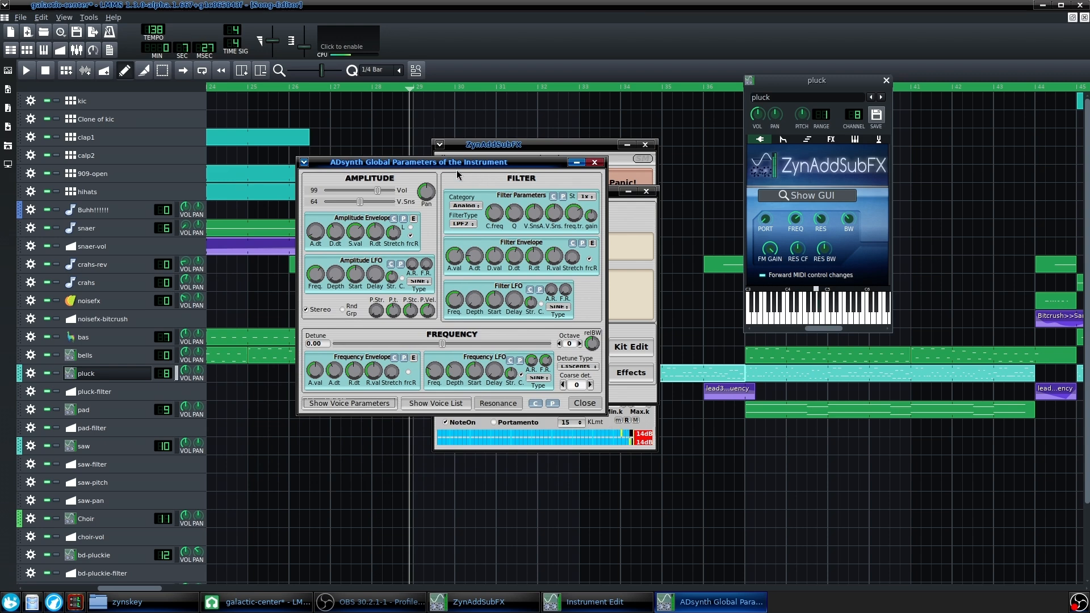
left_click_drag(473, 164, 442, 173)
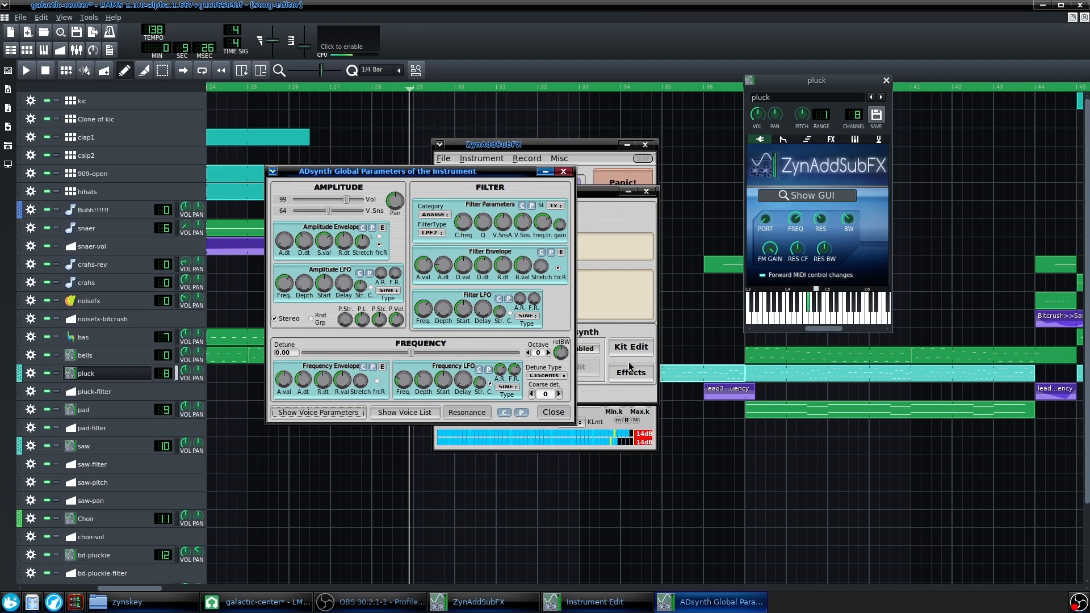
left_click(553, 413)
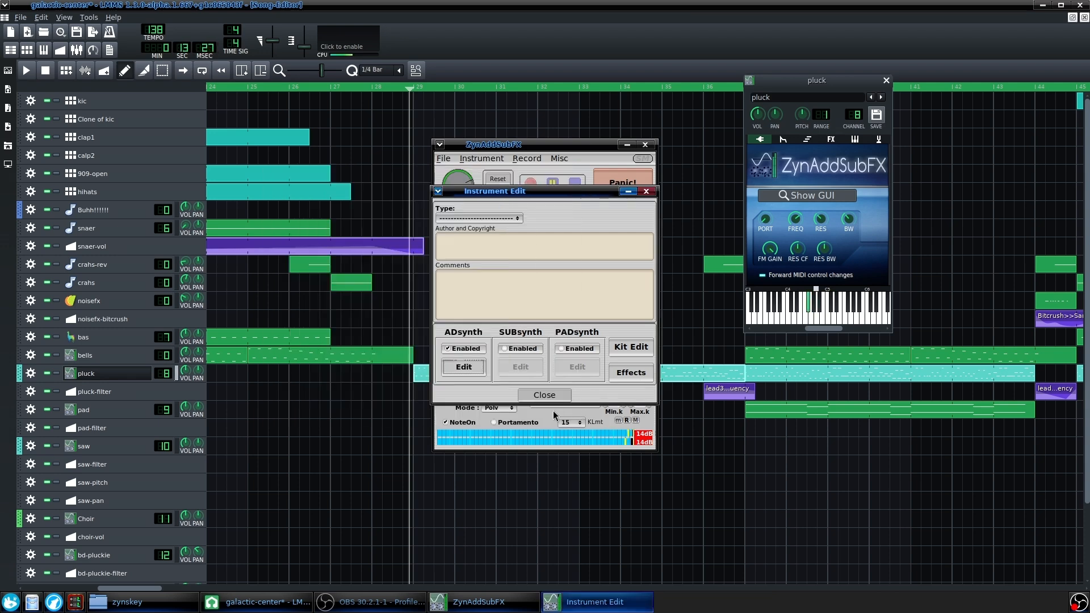
Show the pluck effects chain and open its Equalizer controls beside the instrument to examine the curve
left_click(829, 140)
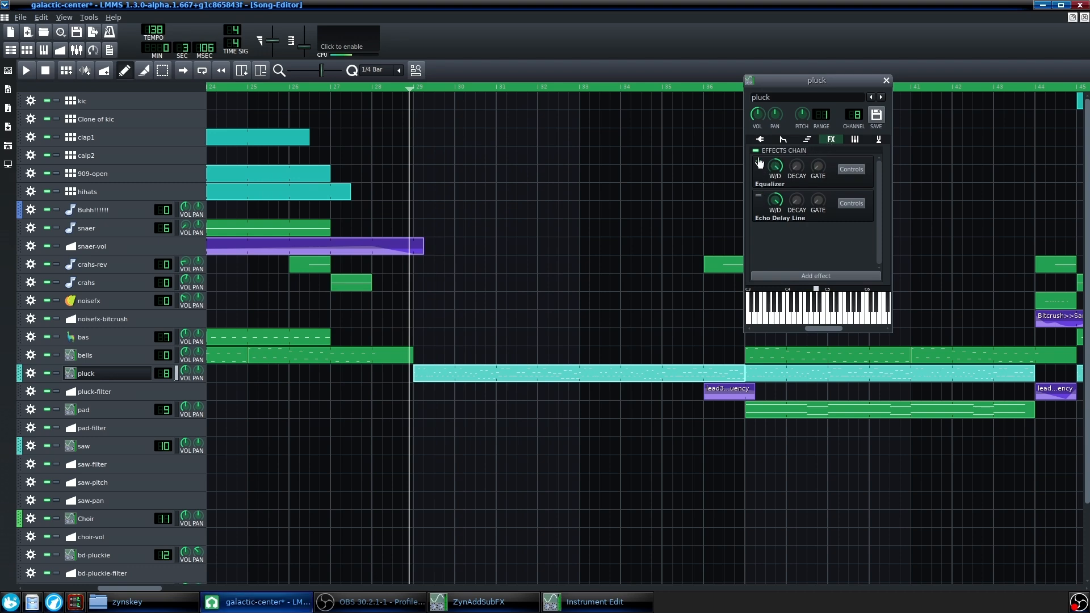
left_click(850, 170)
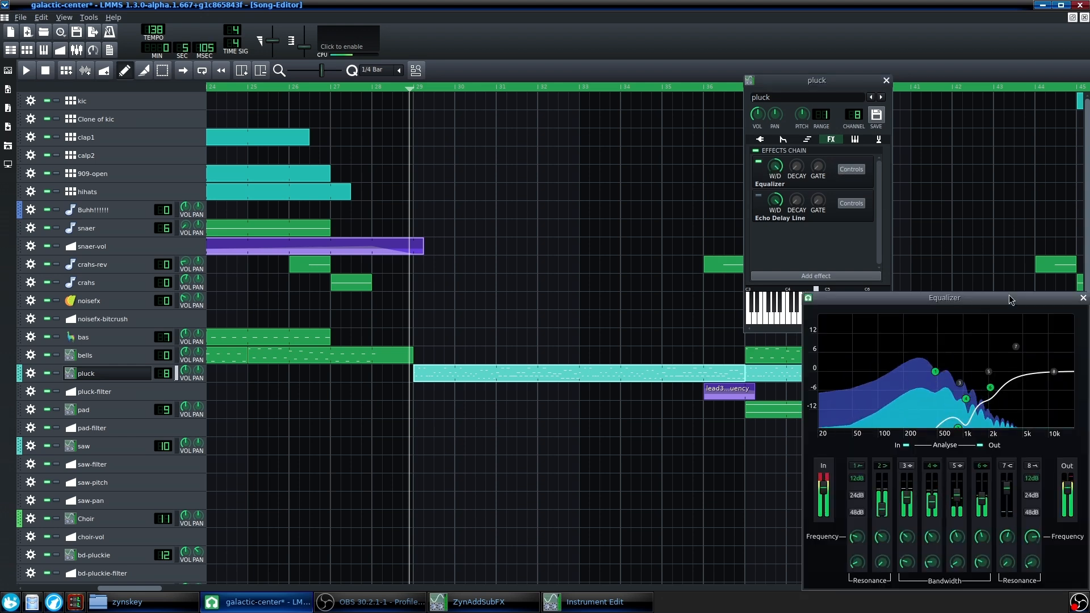
left_click_drag(936, 287, 689, 235)
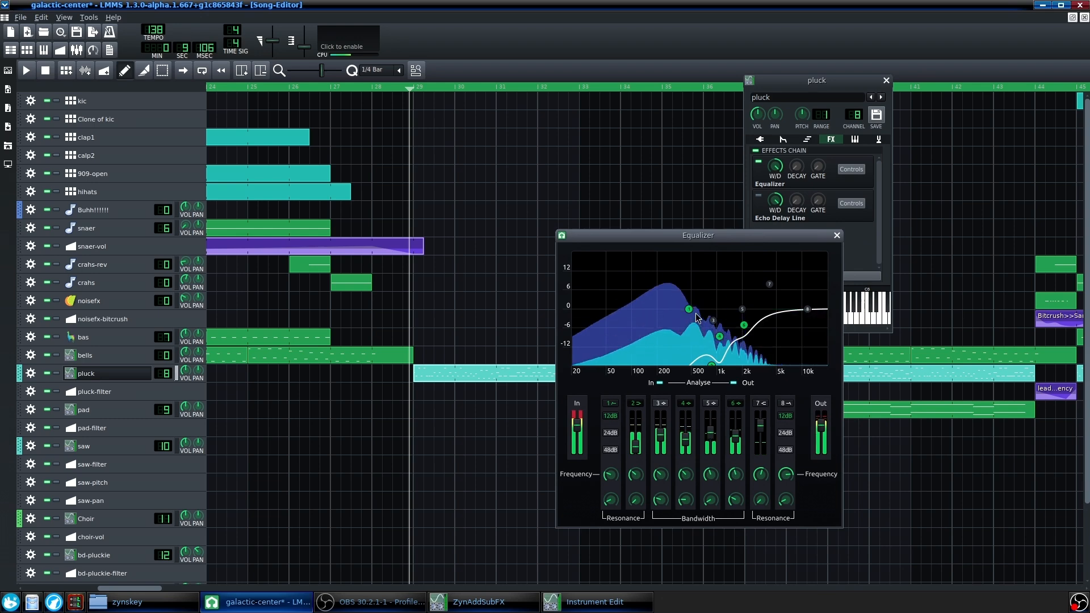
Close the Equalizer controls and enable the Echo Delay Line effect in the pluck effects chain
left_click(837, 235)
left_click(758, 195)
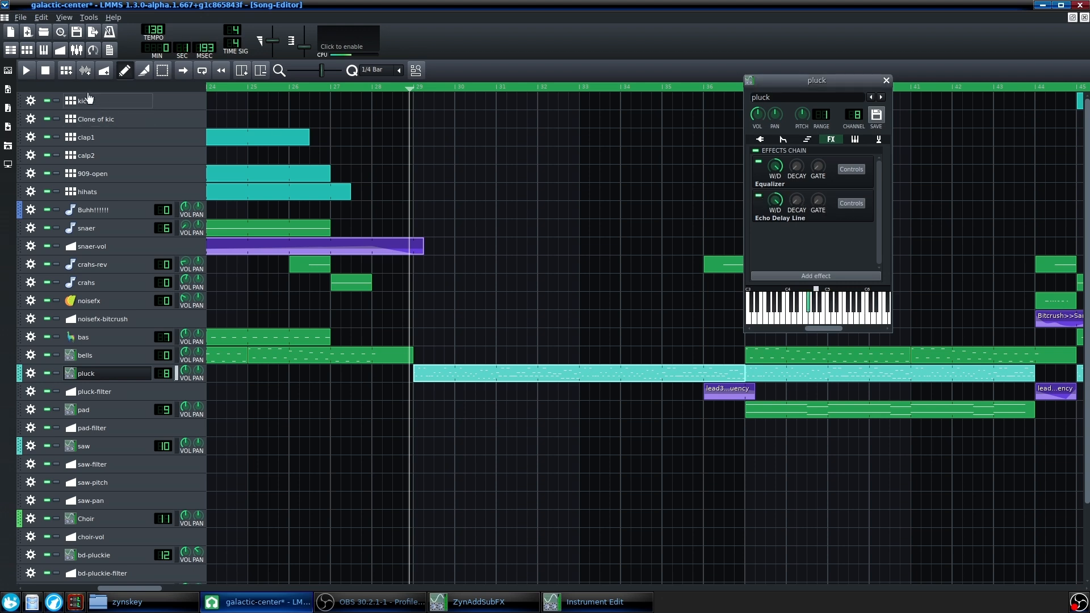
left_click(49, 76)
left_click(108, 373)
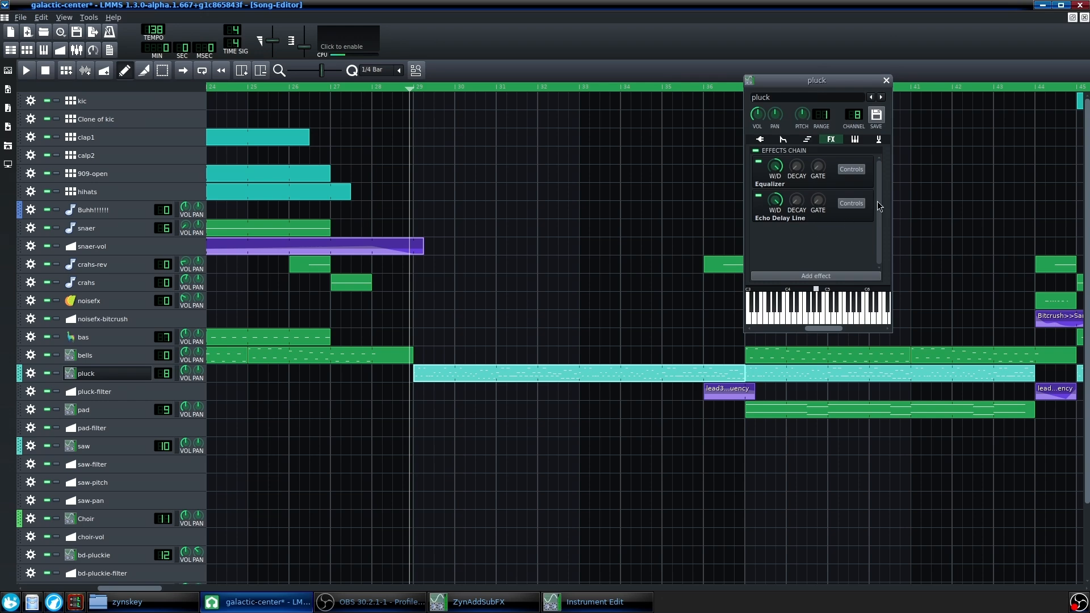
Open the Echo Delay Line controls beside the instrument and examine the tempo sync options for the channel 1 delay
left_click(851, 203)
left_click_drag(684, 68, 573, 137)
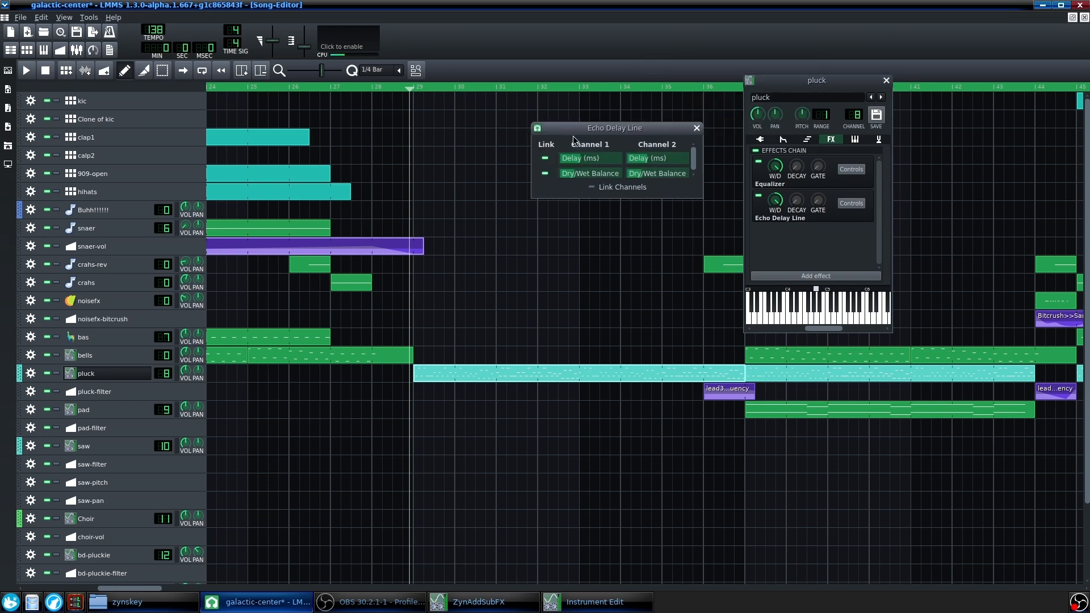
right_click(603, 165)
mouse_move(681, 294)
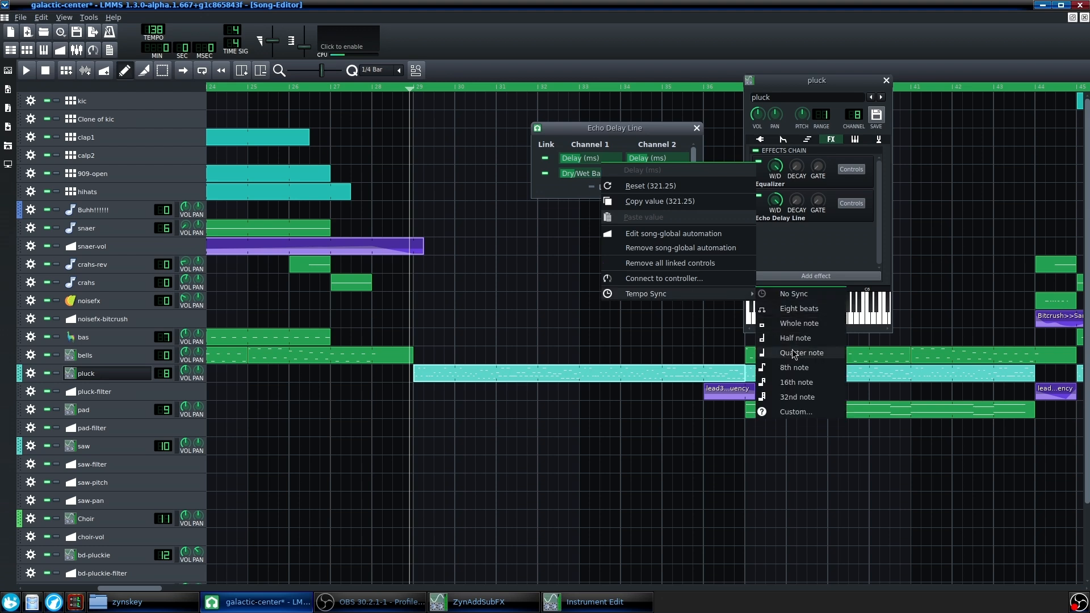
left_click(818, 323)
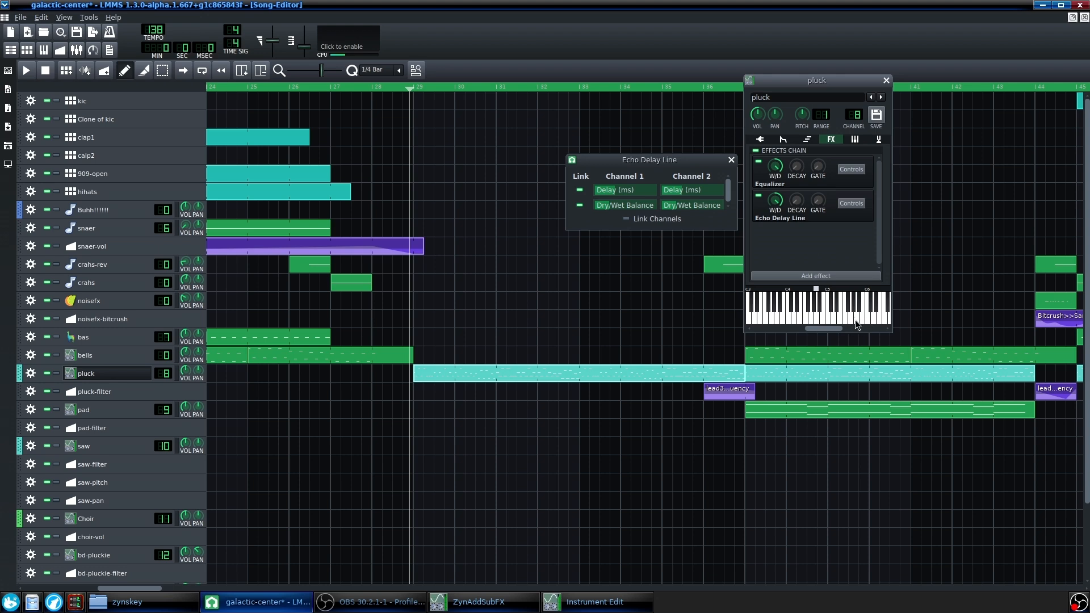
Close the pluck instrument window, open the pluck clip starting at bar 29 in the Piano-Roll and audition its notes
left_click(886, 80)
double_click(505, 379)
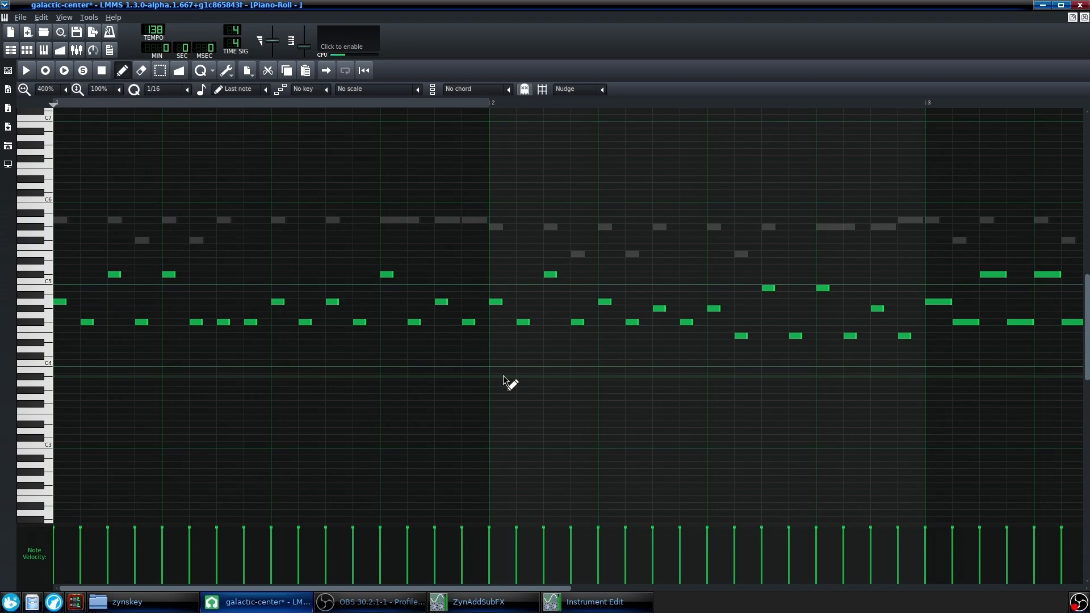
left_click(31, 68)
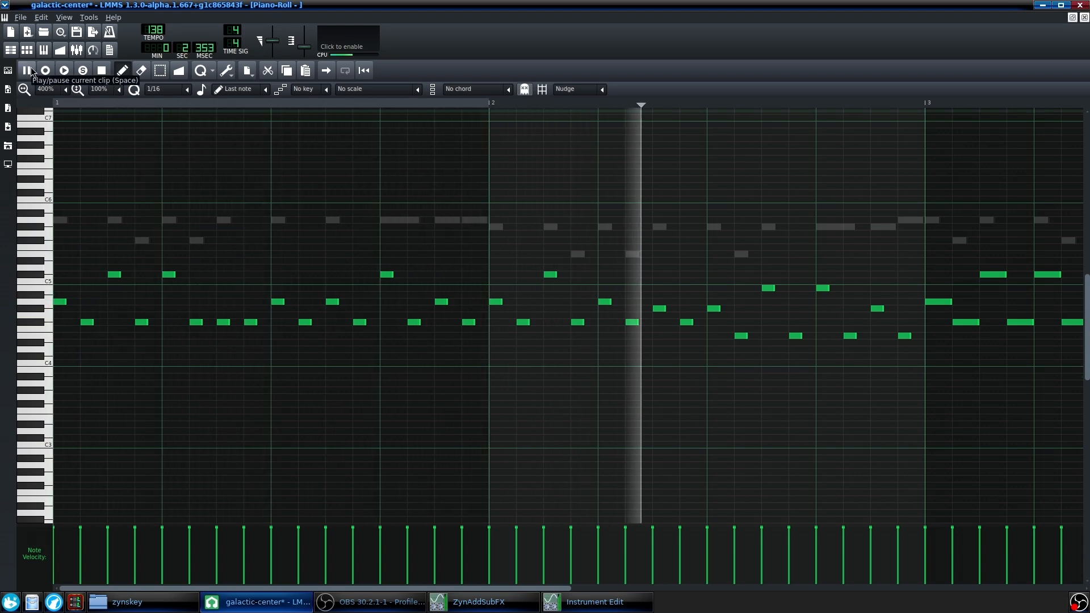
scroll(220, 399, "down", 3)
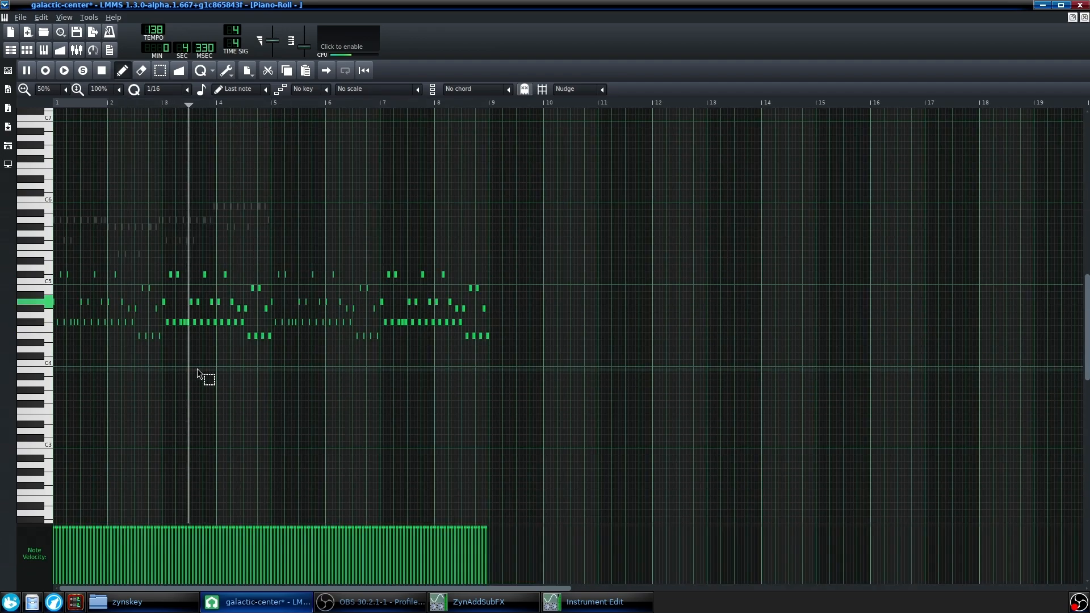
scroll(204, 377, "up", 2)
key("space")
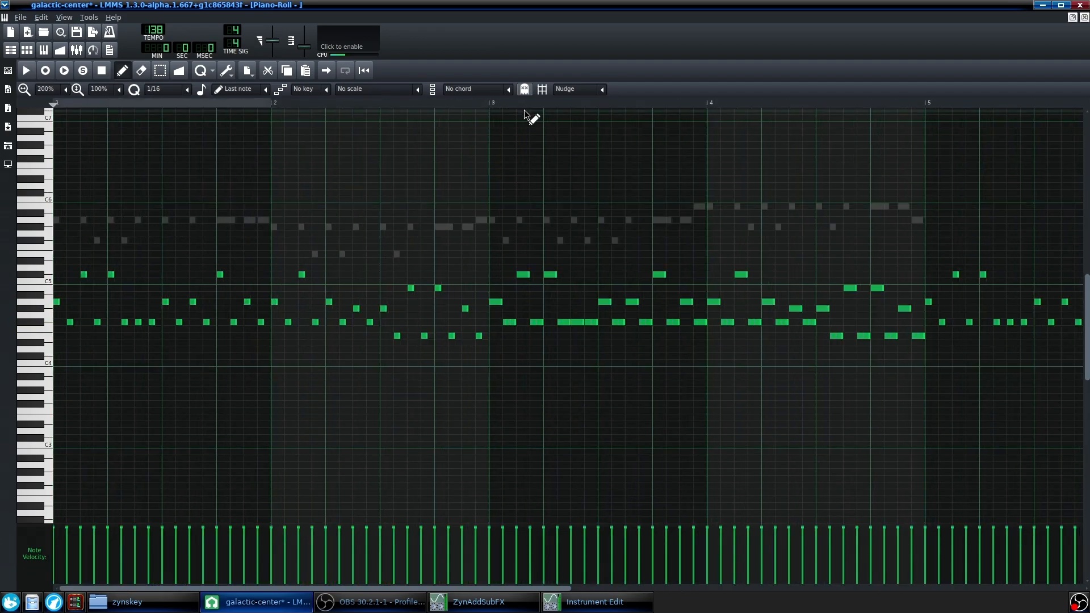
Examine the pluck note lengths around bar 3 of the clip, scrub the playhead there, and close the Piano-Roll
scroll(402, 408, "down", 2)
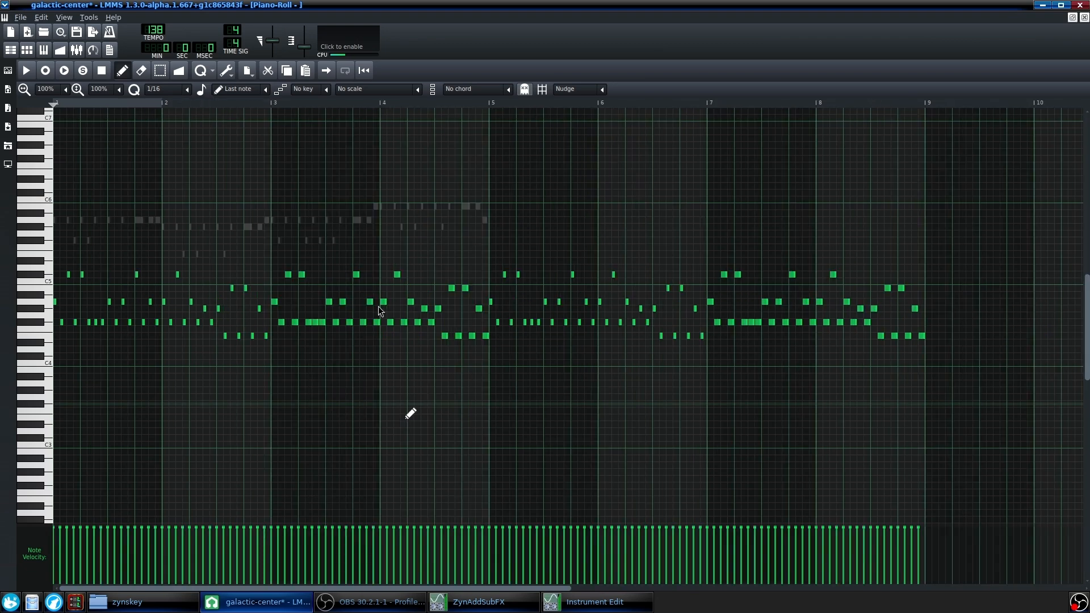
scroll(237, 323, "up", 1)
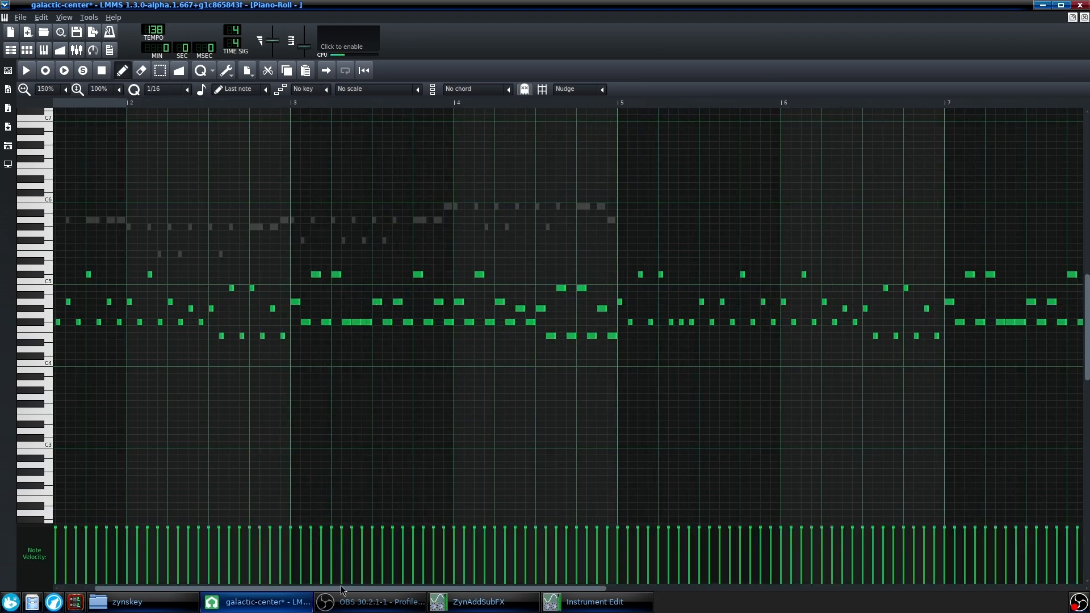
scroll(446, 332, "up", 1)
scroll(402, 324, "up", 2)
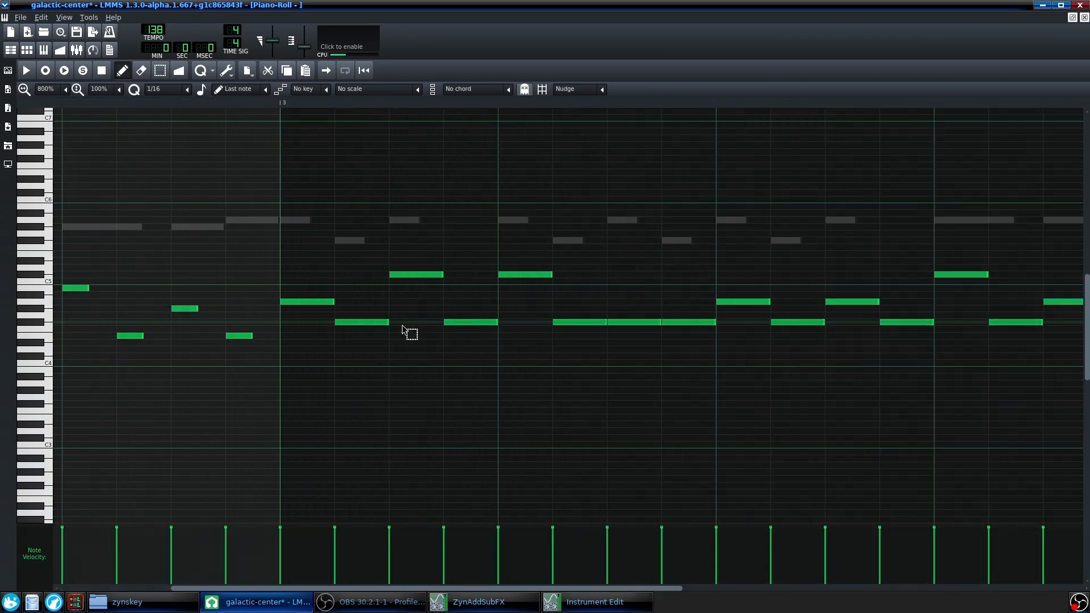
left_click(284, 103)
left_click_drag(284, 103, 487, 103)
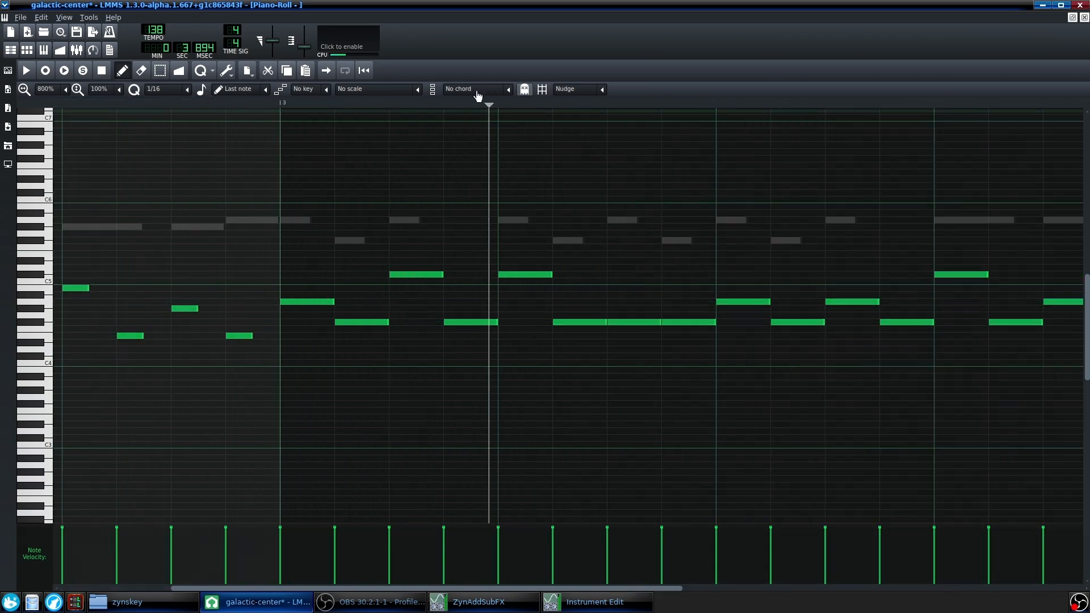
scroll(710, 346, "down", 1)
scroll(713, 349, "down", 1)
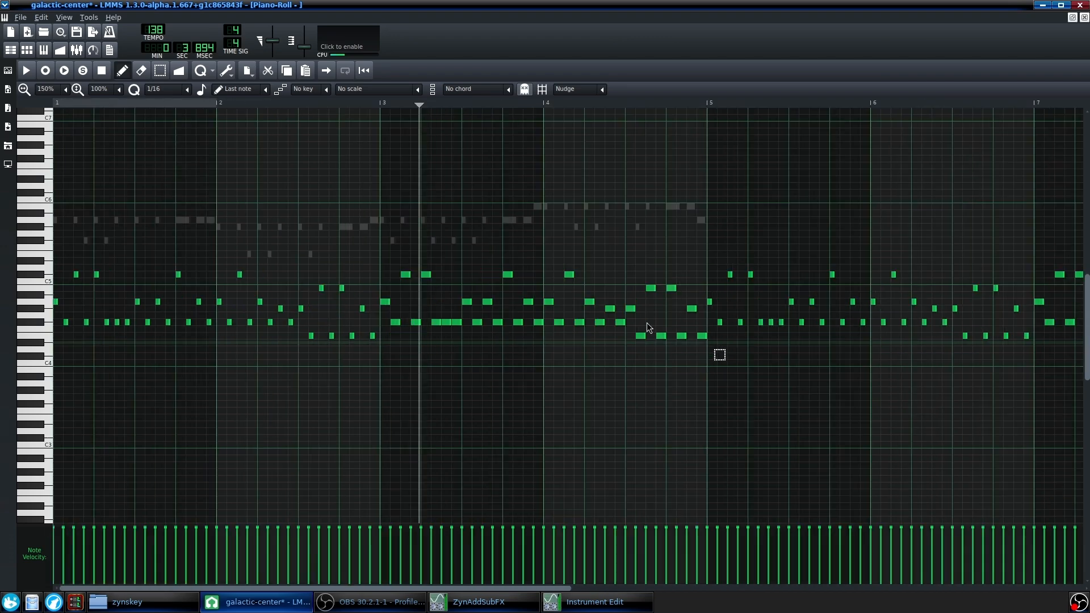
scroll(306, 335, "up", 2)
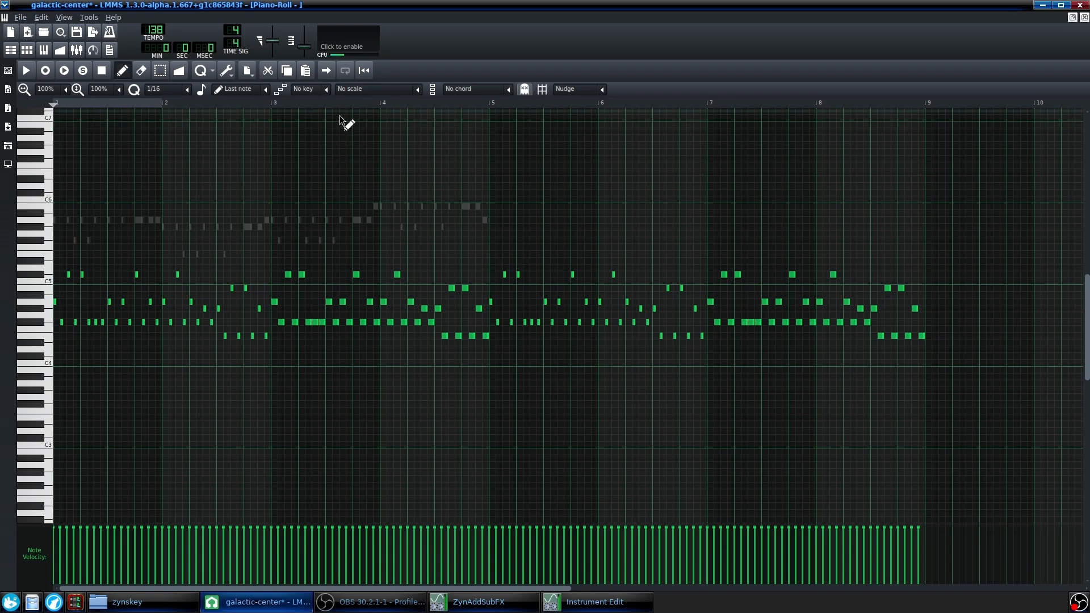
left_click(1083, 18)
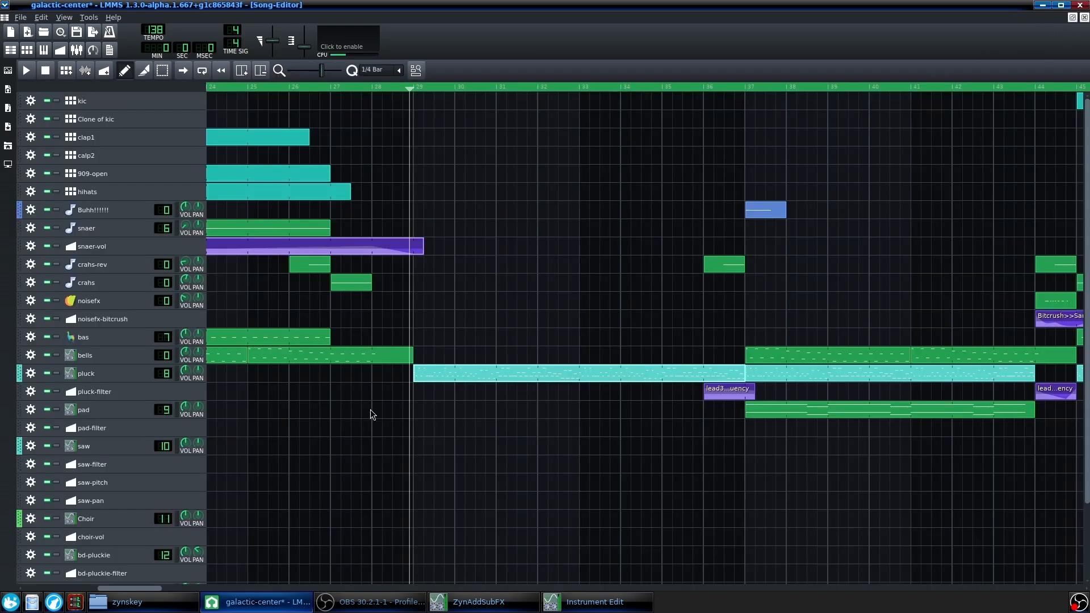
Inspect the notes of the pluck clips starting at bars 37 and 69 in the Piano-Roll, closing it after each
double_click(628, 372)
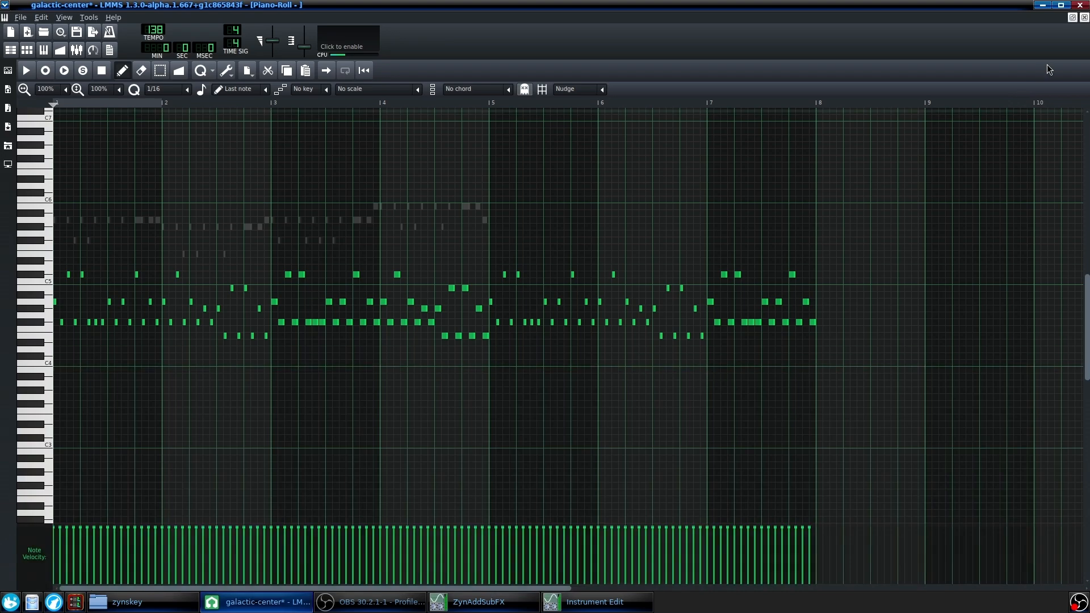
left_click(1083, 17)
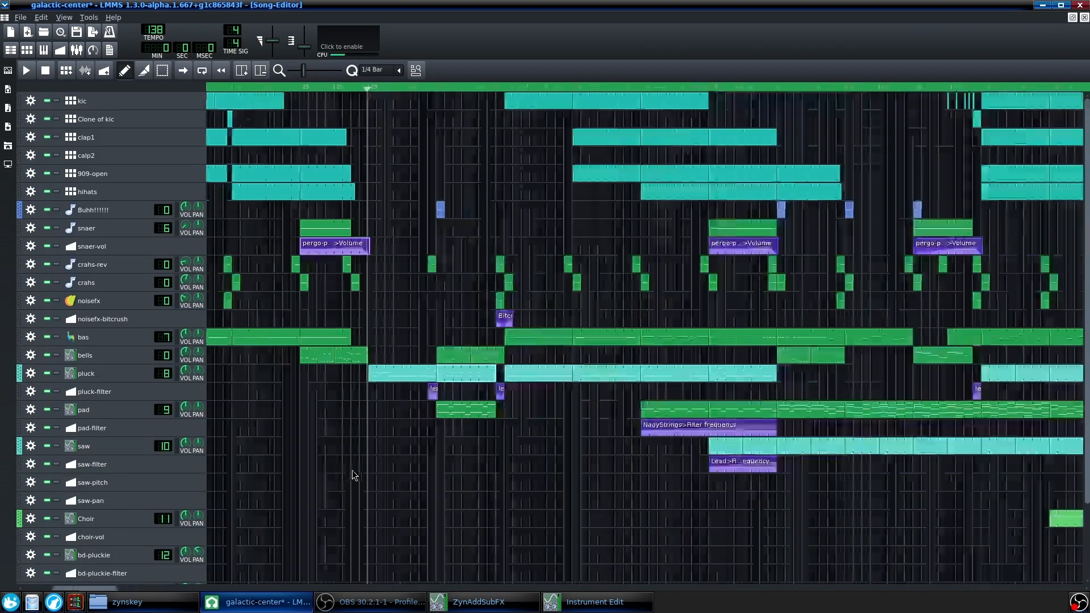
double_click(769, 372)
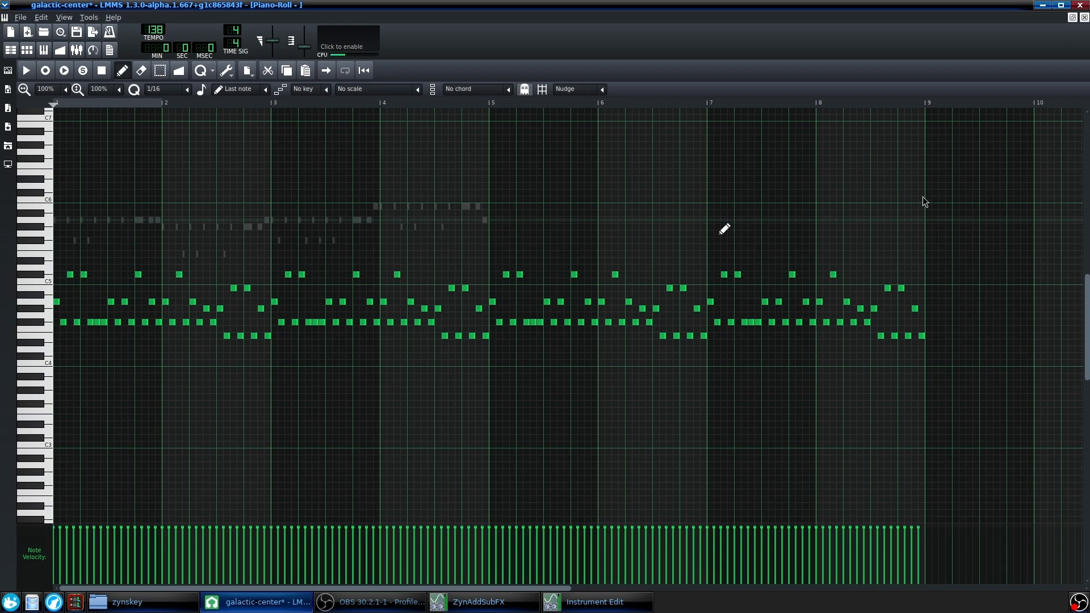
left_click(1084, 18)
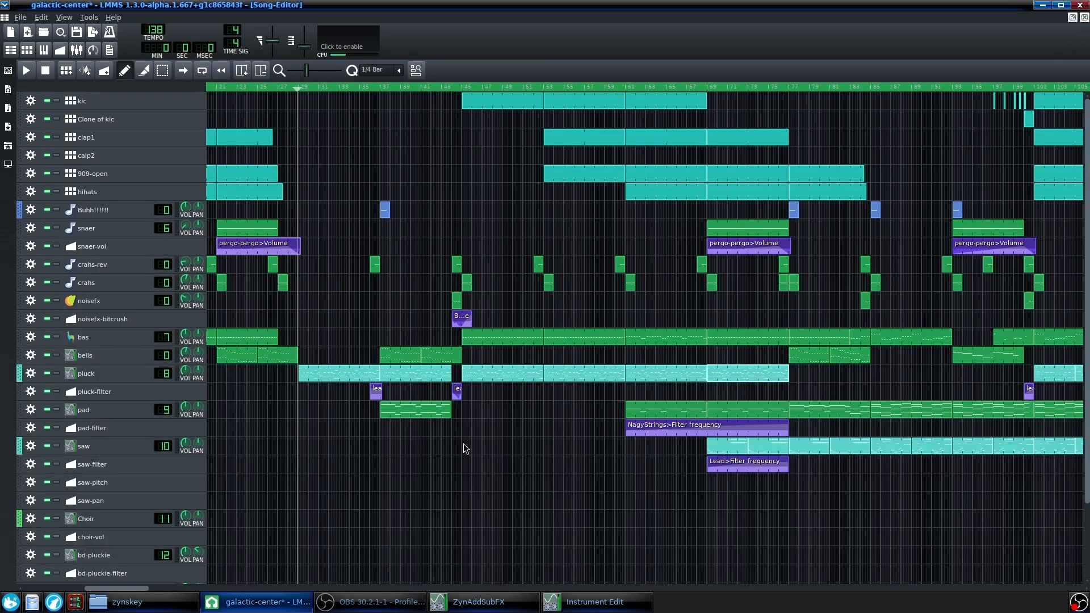
Move the song position to just before bar 45, then open the pluck clip starting there and audition its notes
scroll(463, 444, "down", 4)
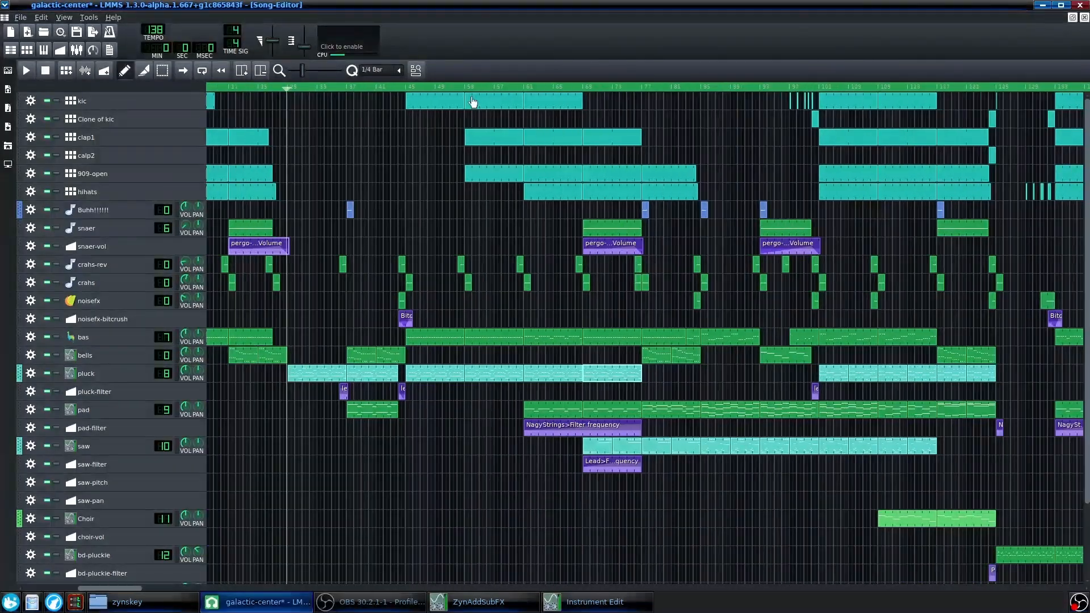
left_click(399, 87)
scroll(397, 98, "up", 1)
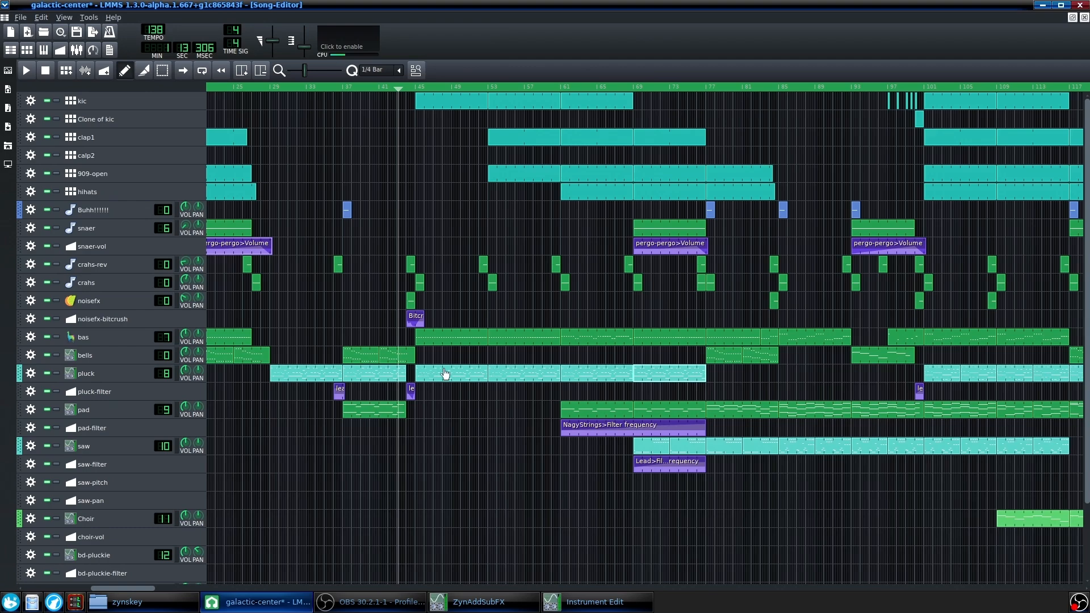
double_click(445, 373)
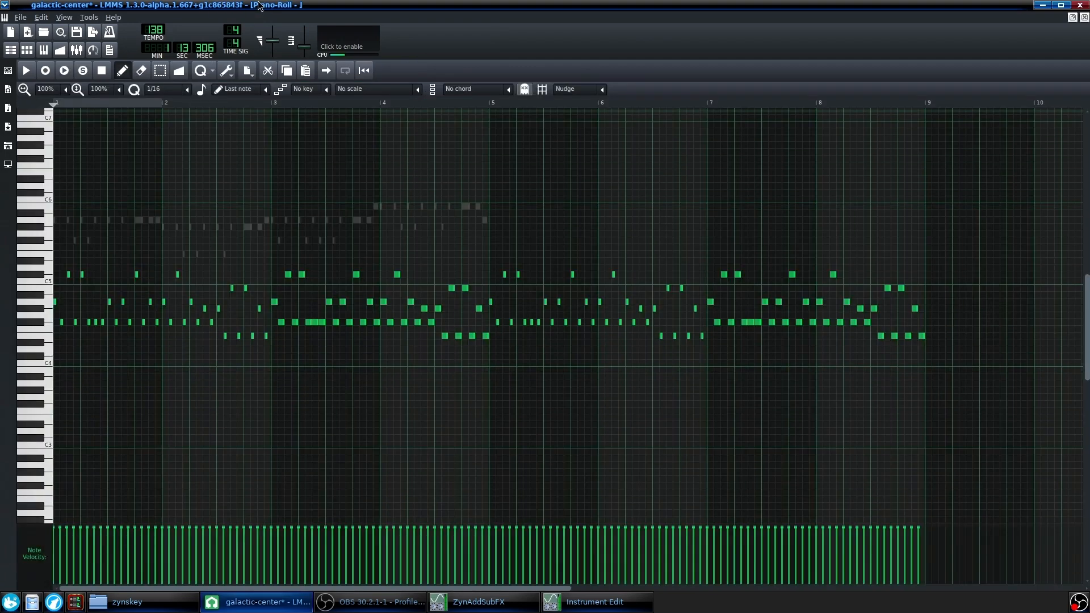
key("space")
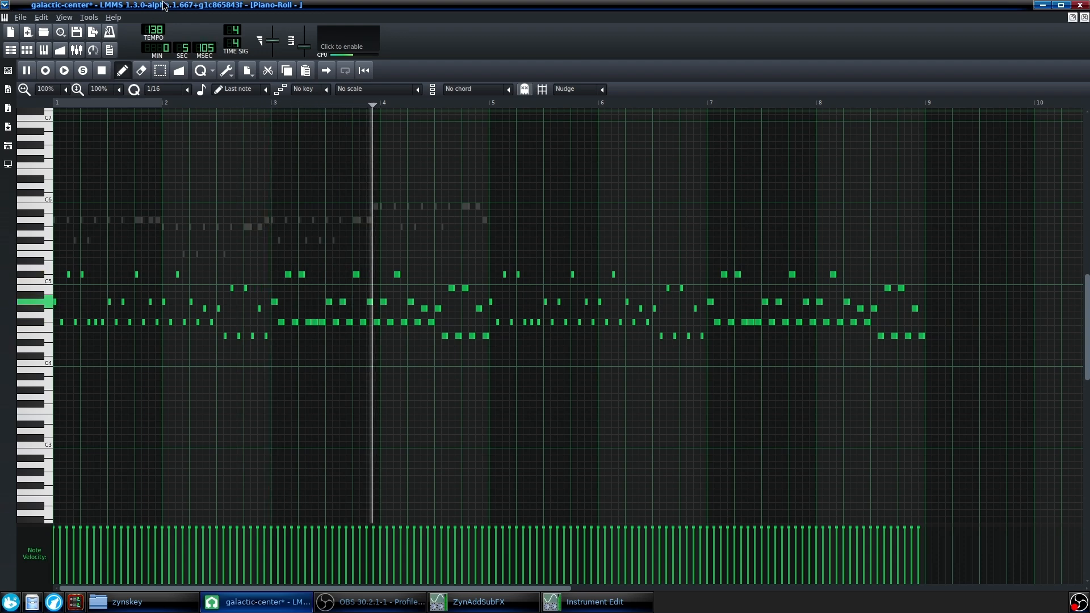
key("space")
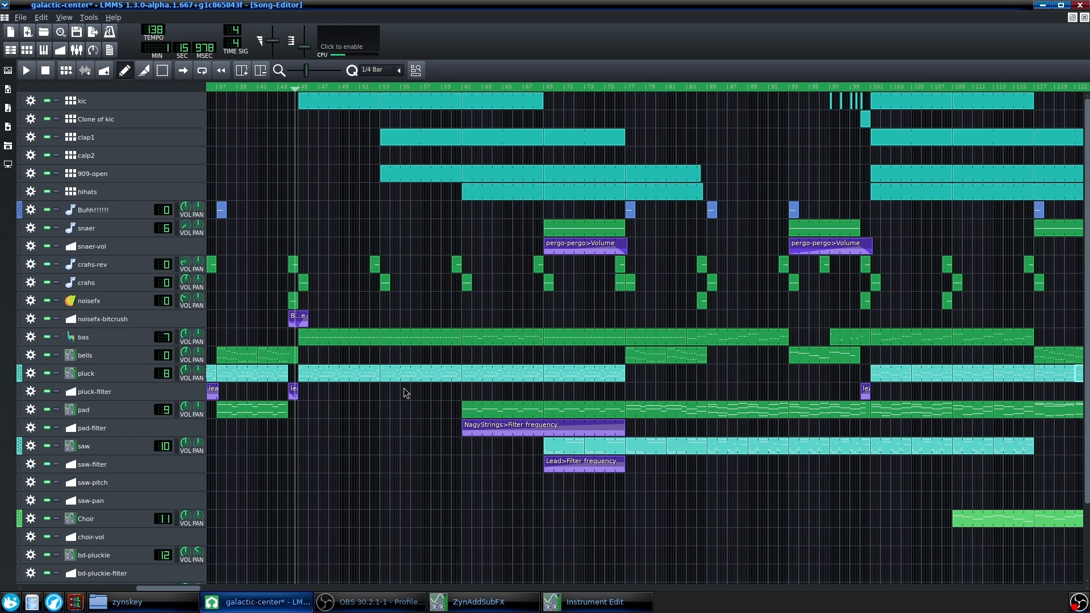
Open the pluck clip starting at bar 53, audition its notes, and return to the Song-Editor
scroll(647, 450, "down", 1)
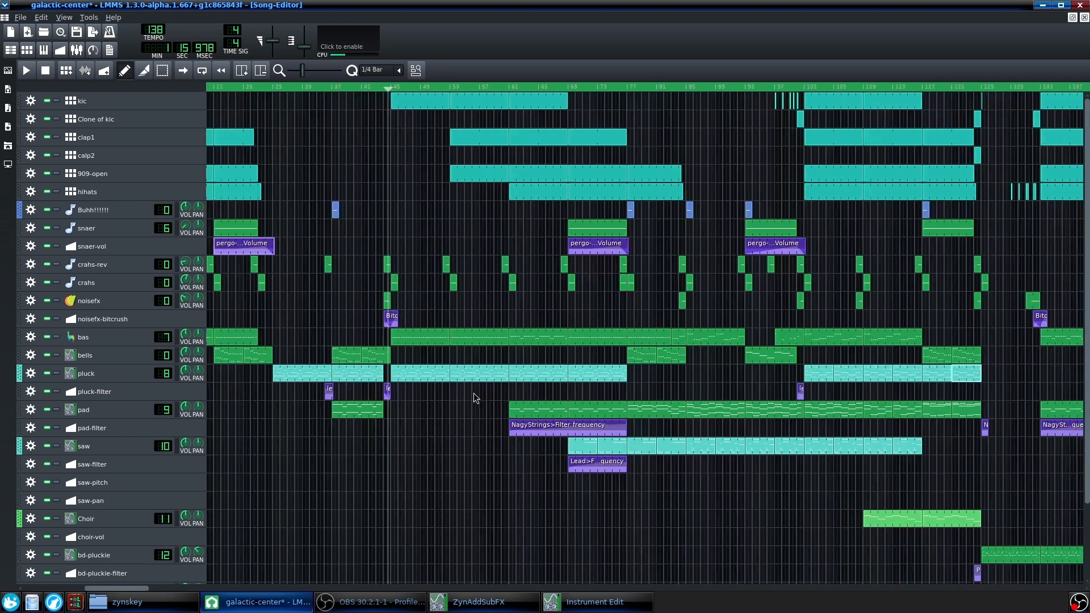
double_click(483, 384)
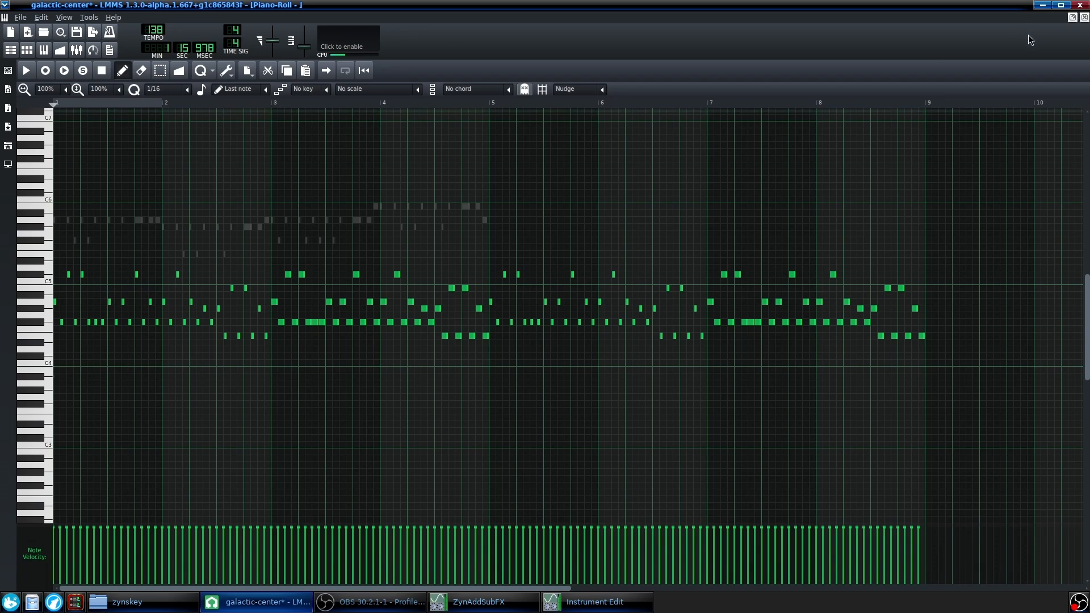
key("space")
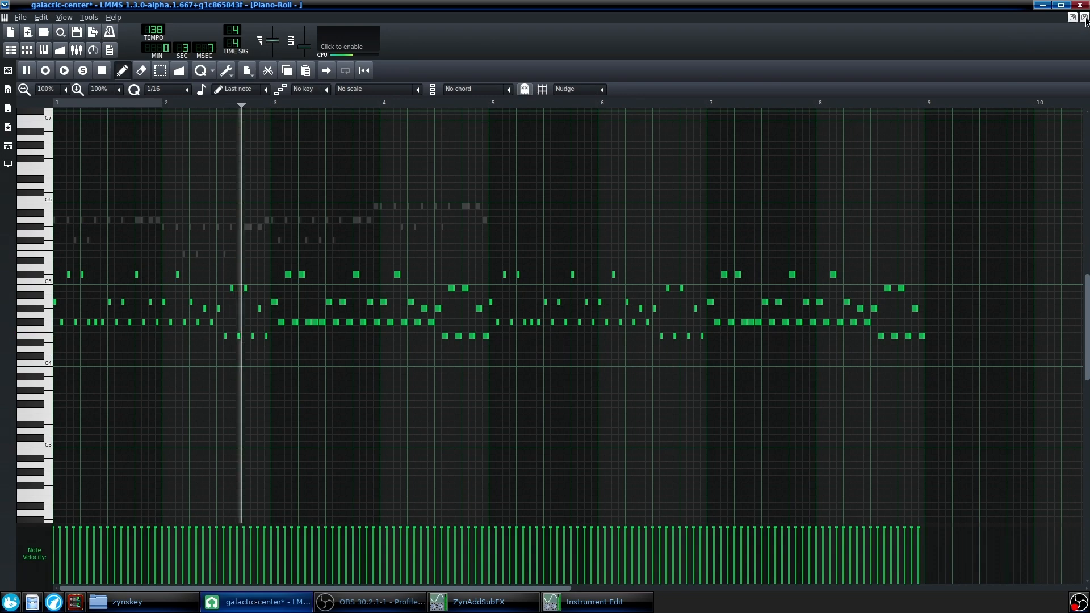
key("space")
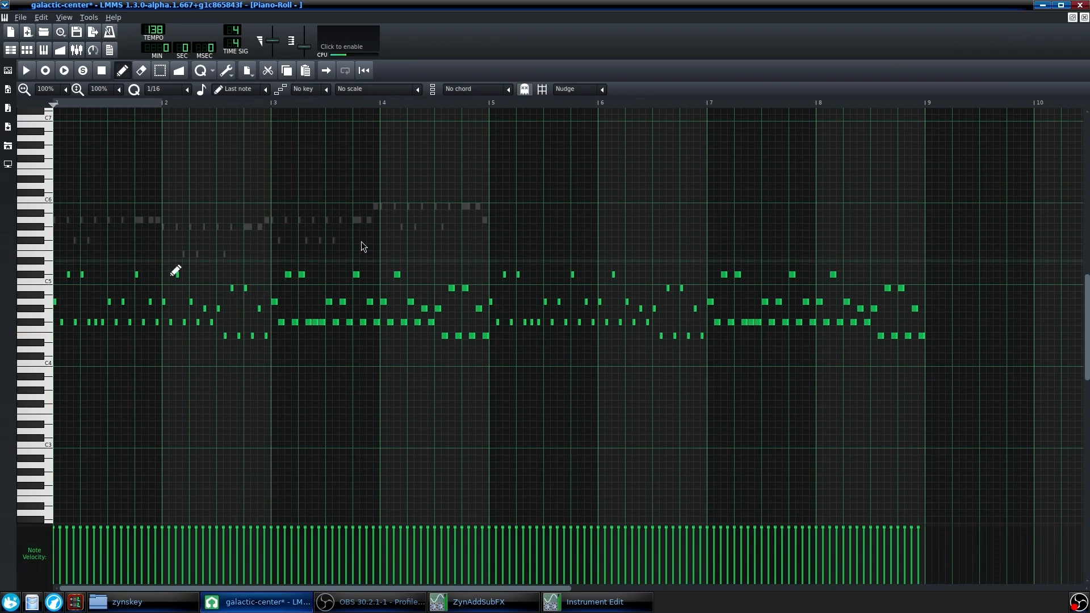
key("F5")
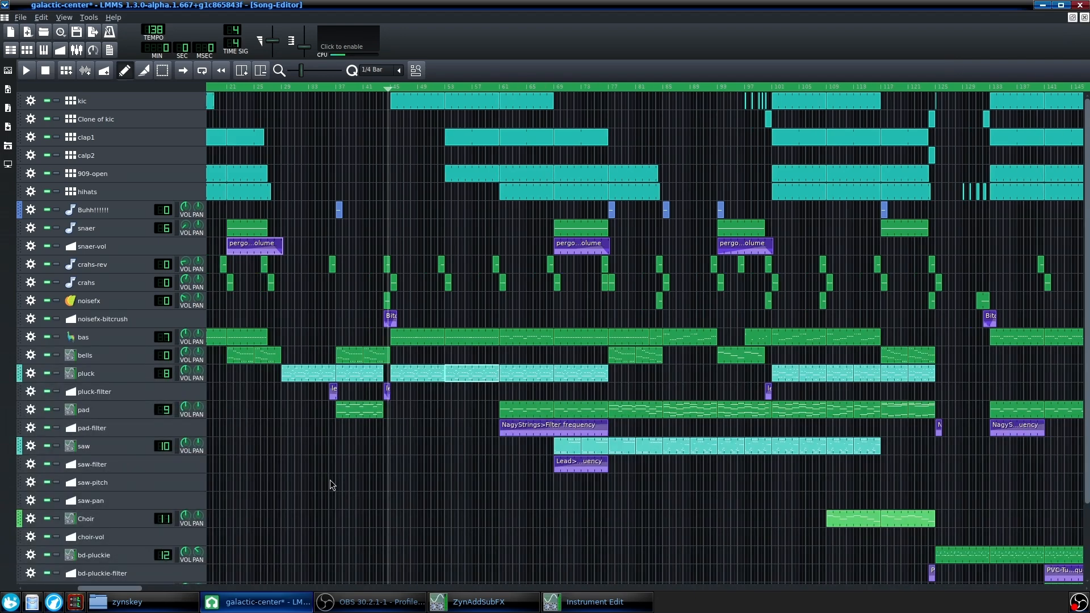
Open the pluck clip at bar 229 in the piano roll, play its notes, stop playback and close the editor
scroll(329, 479, "down", 2)
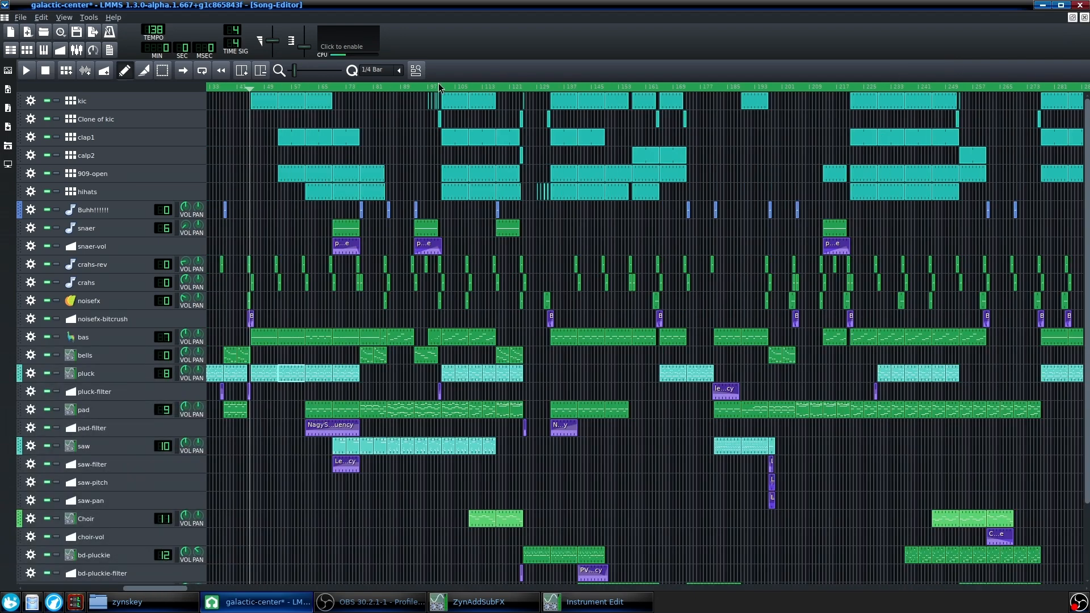
left_click_drag(882, 86, 874, 86)
scroll(967, 351, "up", 2)
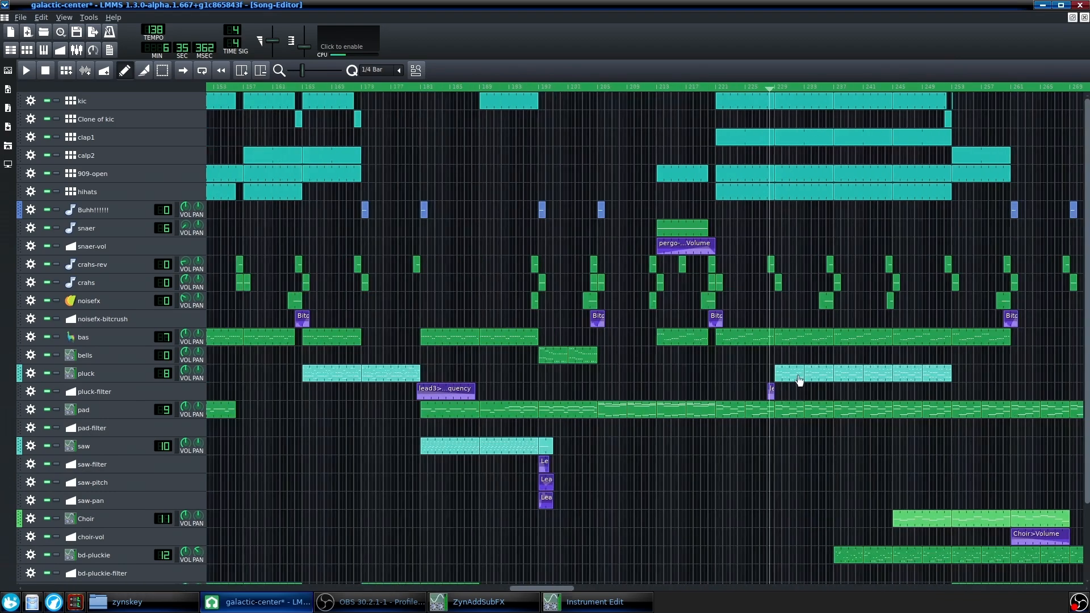
scroll(798, 379, "up", 2)
left_click(767, 88)
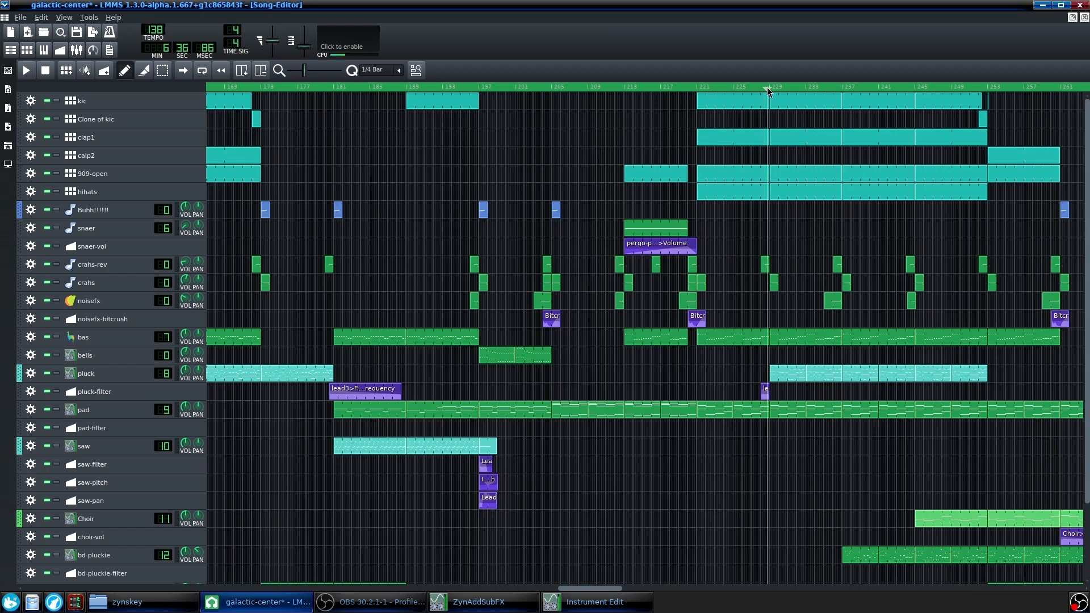
double_click(794, 373)
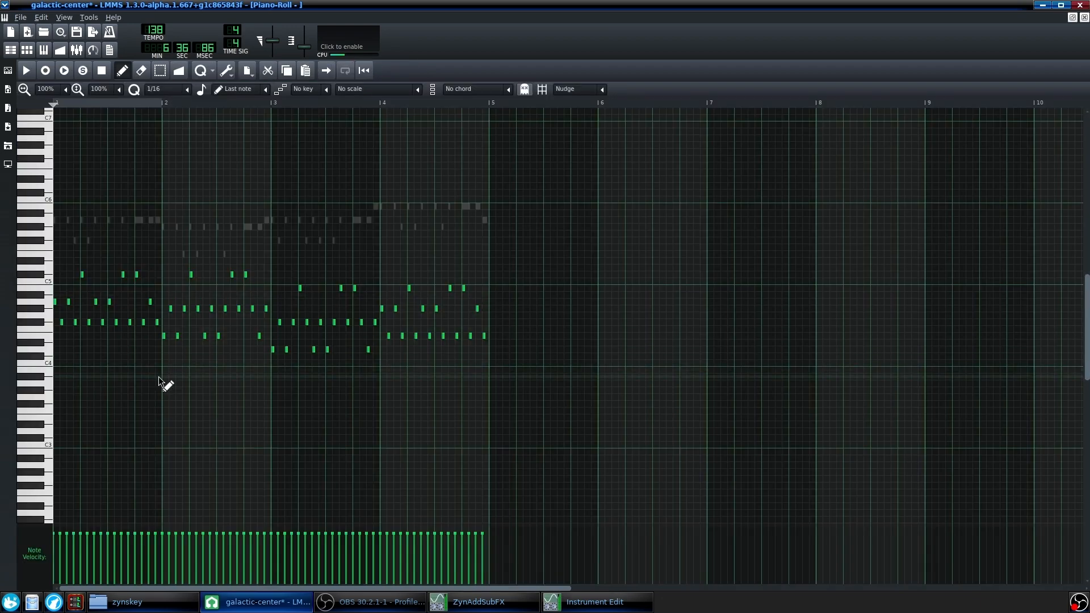
key("space")
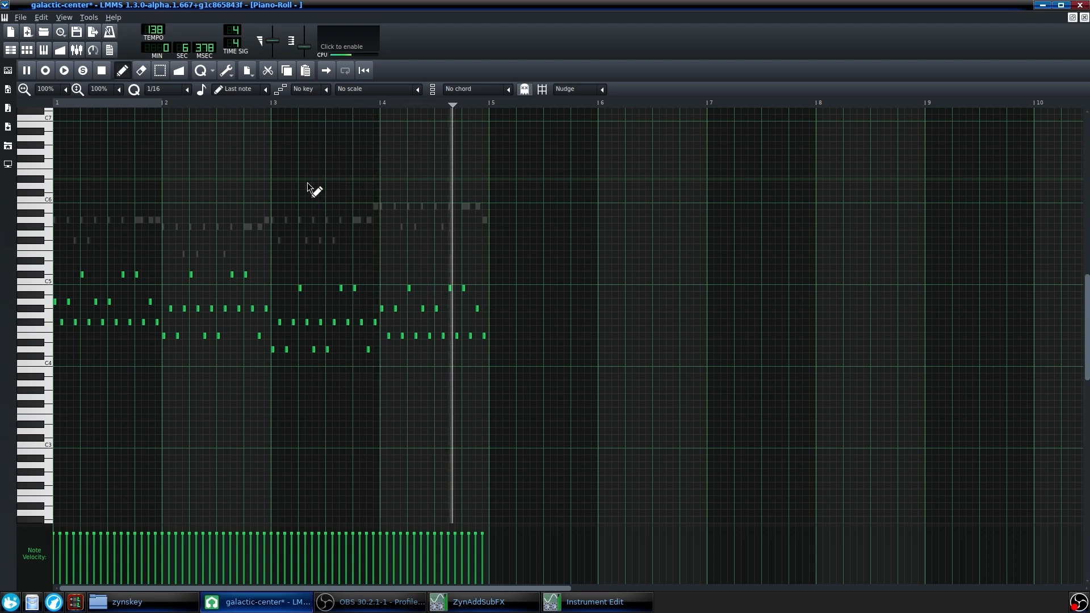
key("space")
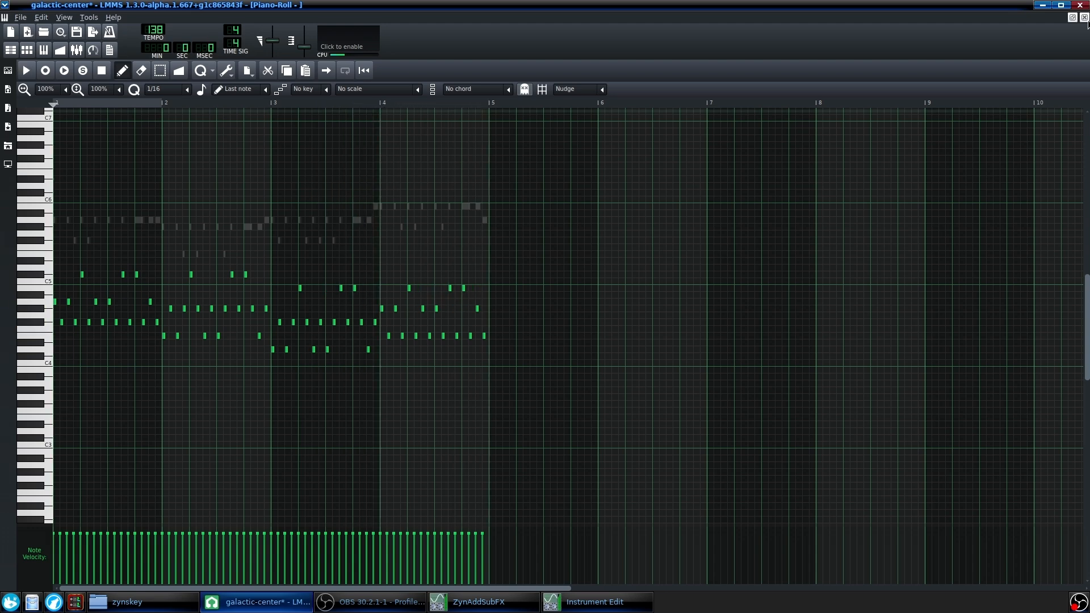
left_click(1083, 17)
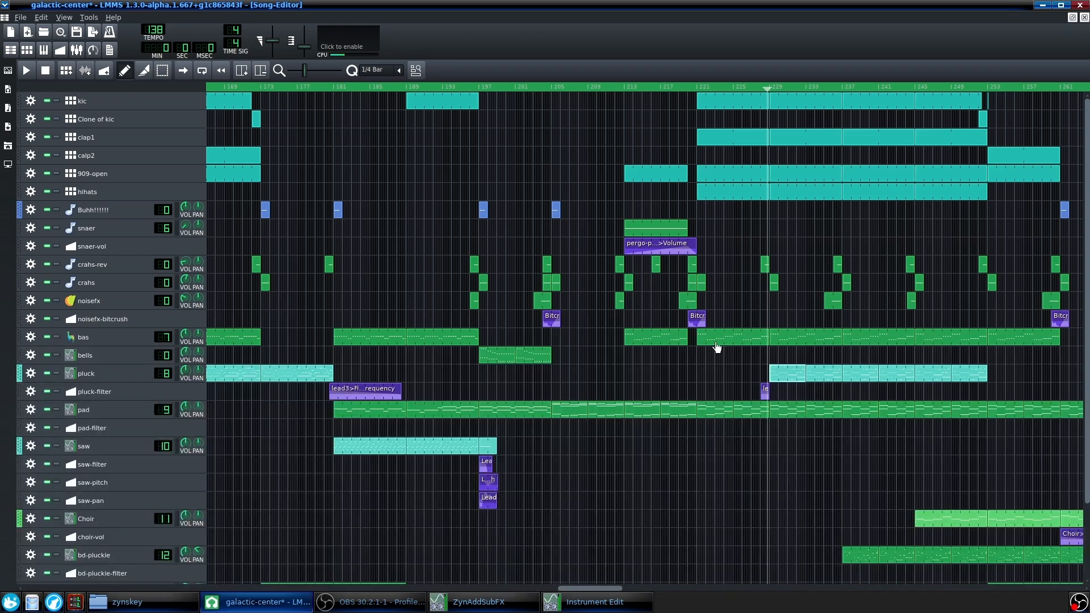
Open the pluck clip starting at bar 165 in the piano roll, play its notes, stop playback and close the editor
scroll(716, 347, "down", 2)
scroll(439, 112, "up", 1)
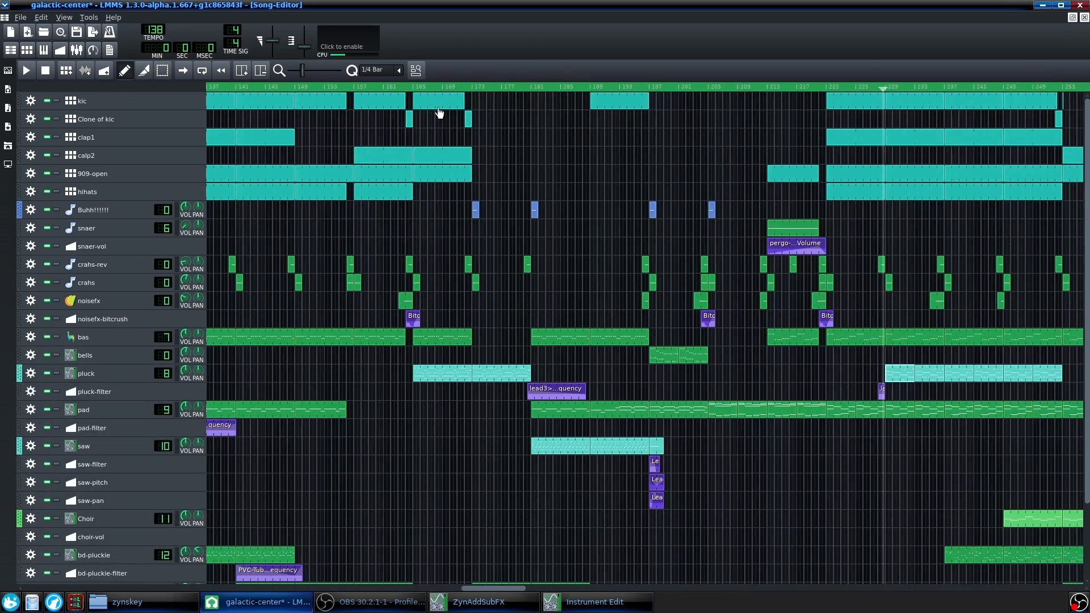
left_click(411, 87)
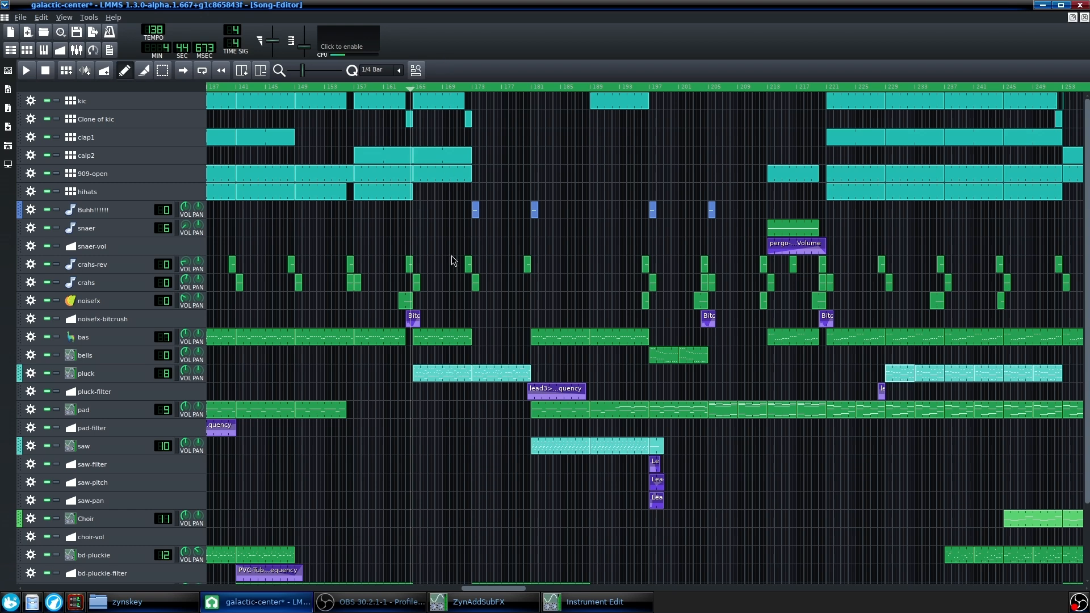
double_click(447, 379)
key("space")
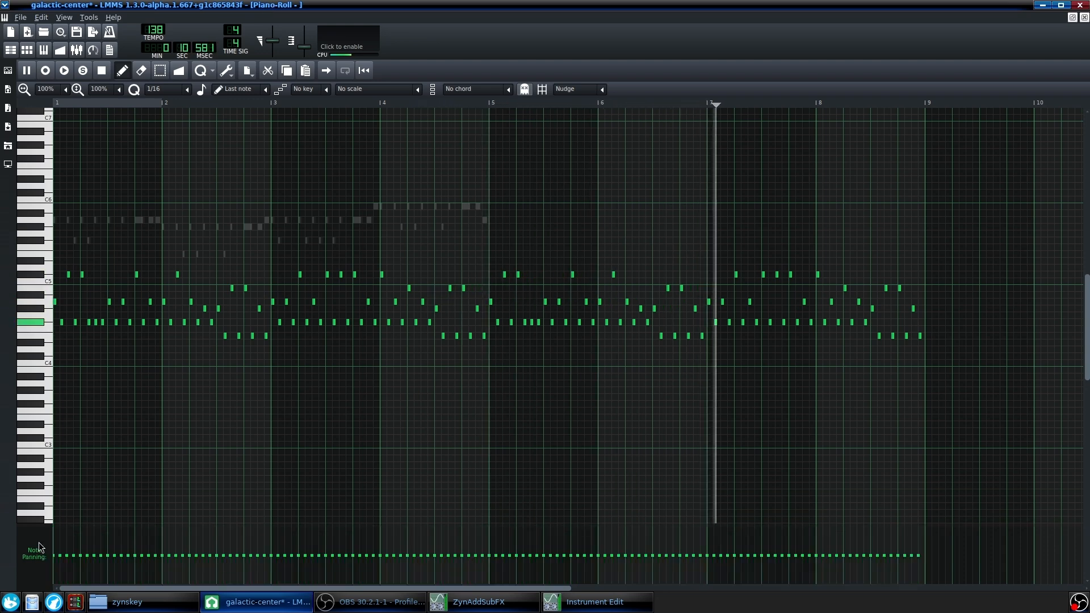
left_click(100, 70)
left_click(1085, 18)
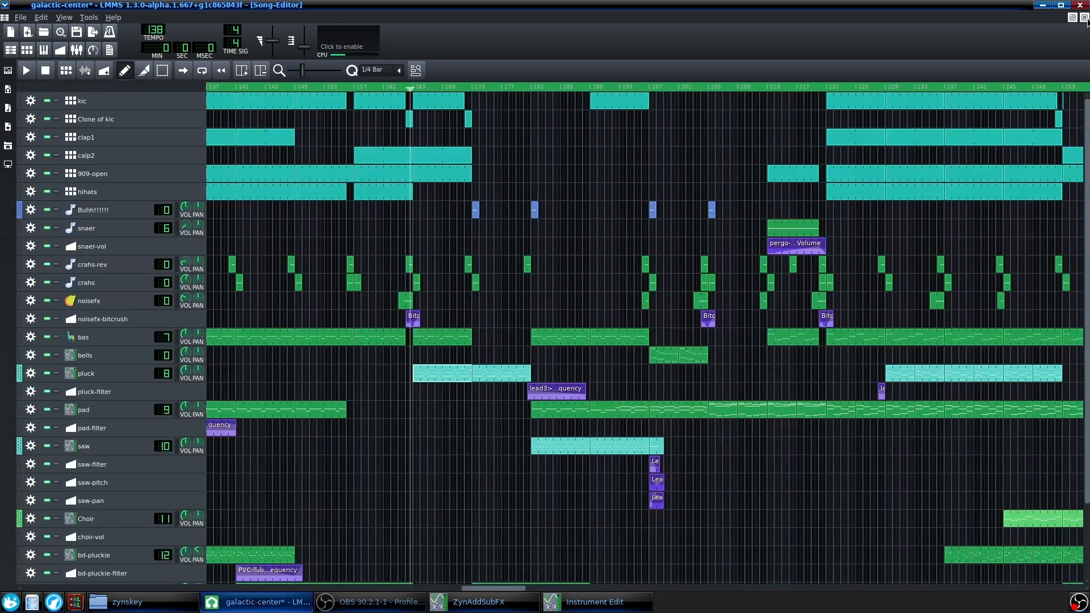
Play the song from just before bar 181, where the pluck part ends and the saw part begins
scroll(525, 394, "up", 2)
scroll(526, 394, "down", 2)
scroll(516, 390, "down", 1)
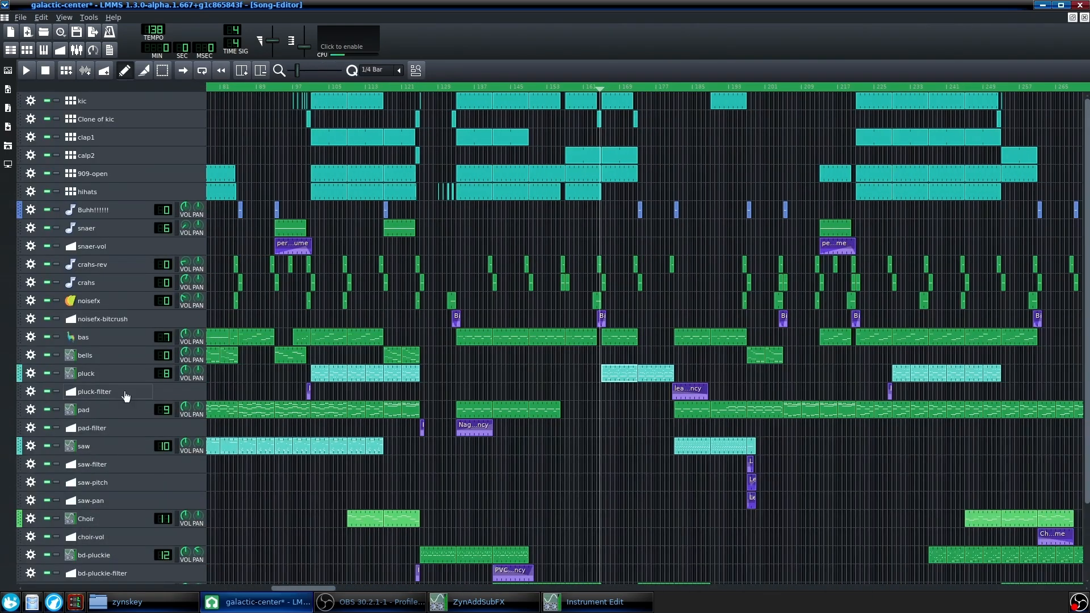
scroll(734, 387, "up", 6)
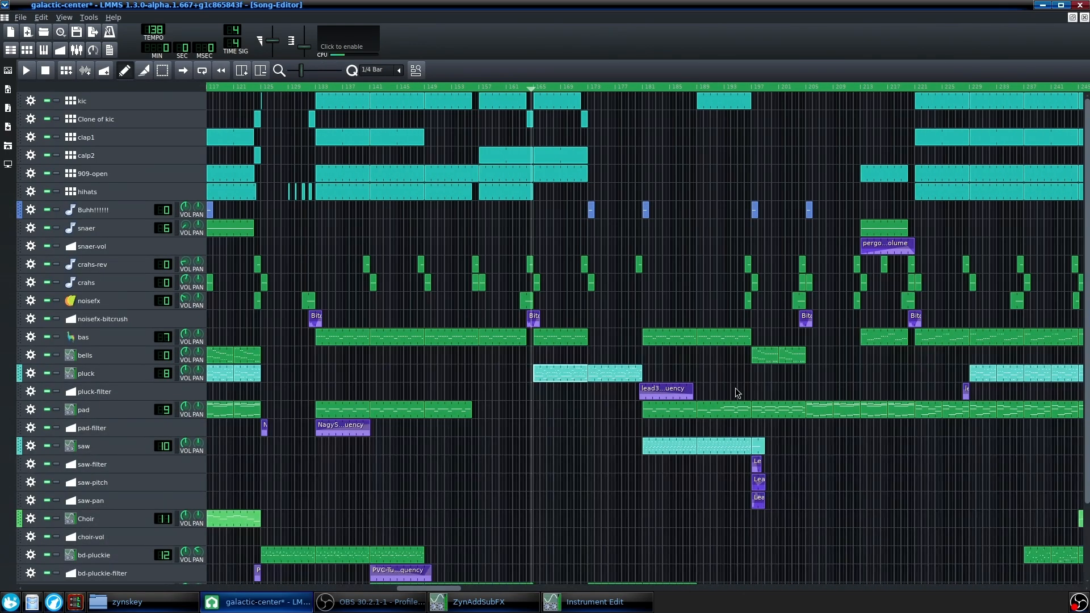
scroll(540, 418, "down", 3)
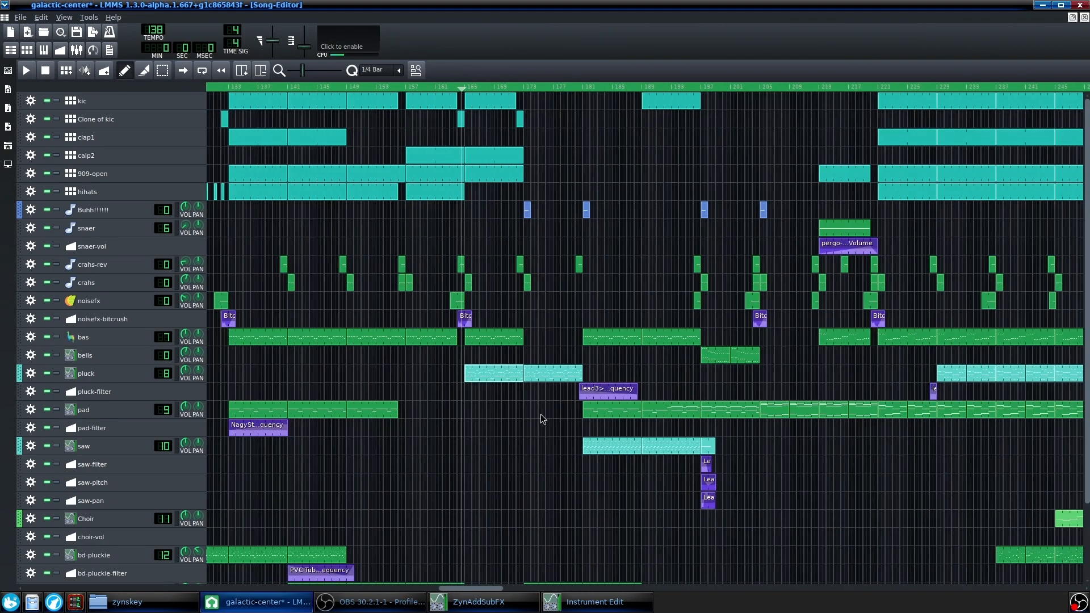
scroll(614, 380, "up", 5)
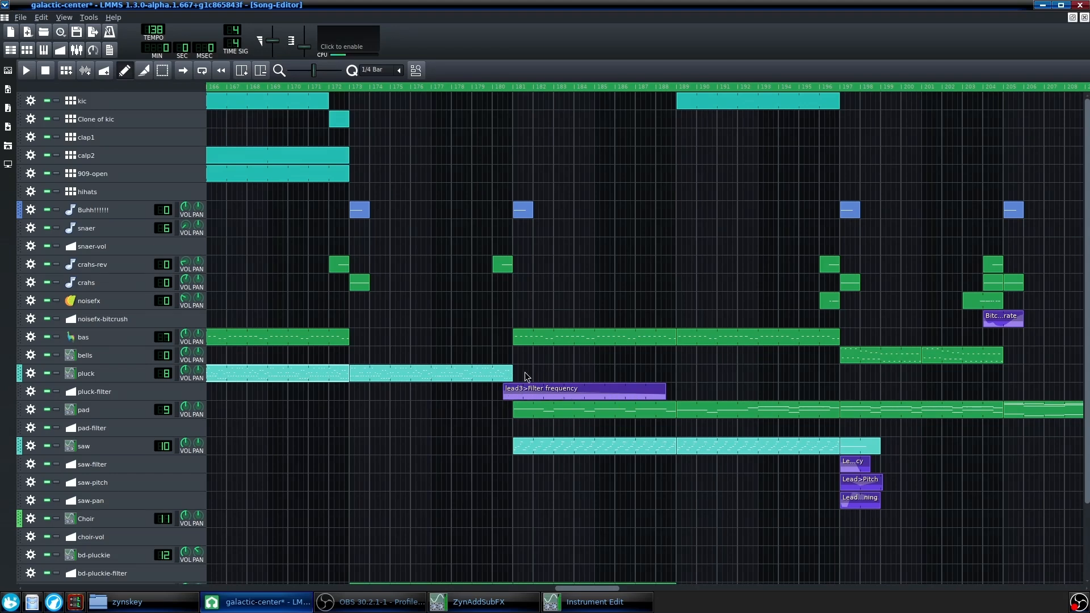
left_click_drag(510, 88, 495, 87)
key("space")
scroll(417, 468, "down", 4)
scroll(744, 489, "down", 4)
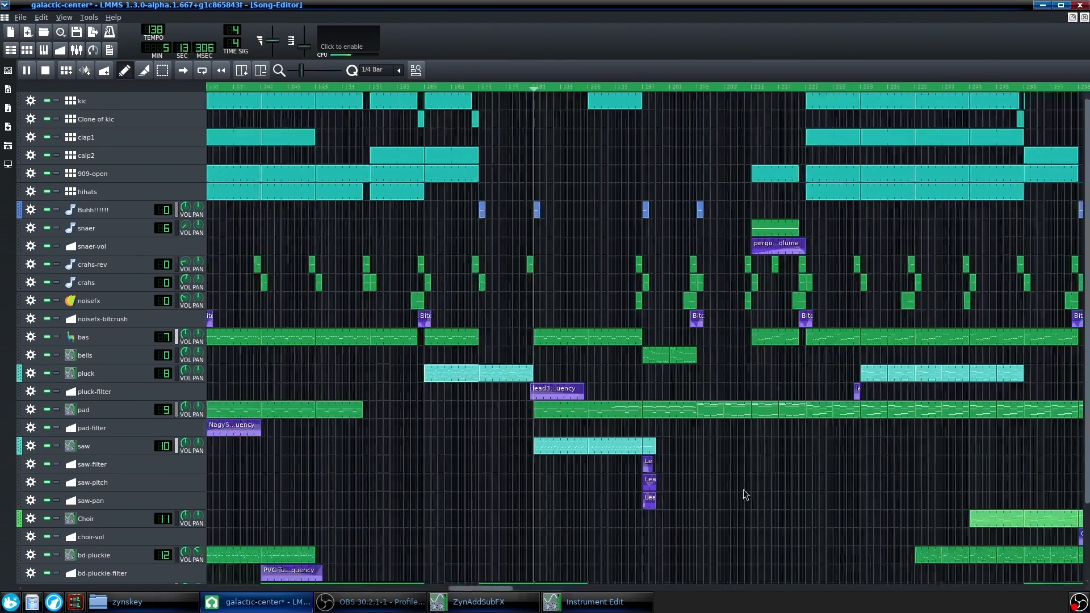
Continue playback from just before the pluck clips at bar 229, then stop it
left_click_drag(829, 91, 820, 91)
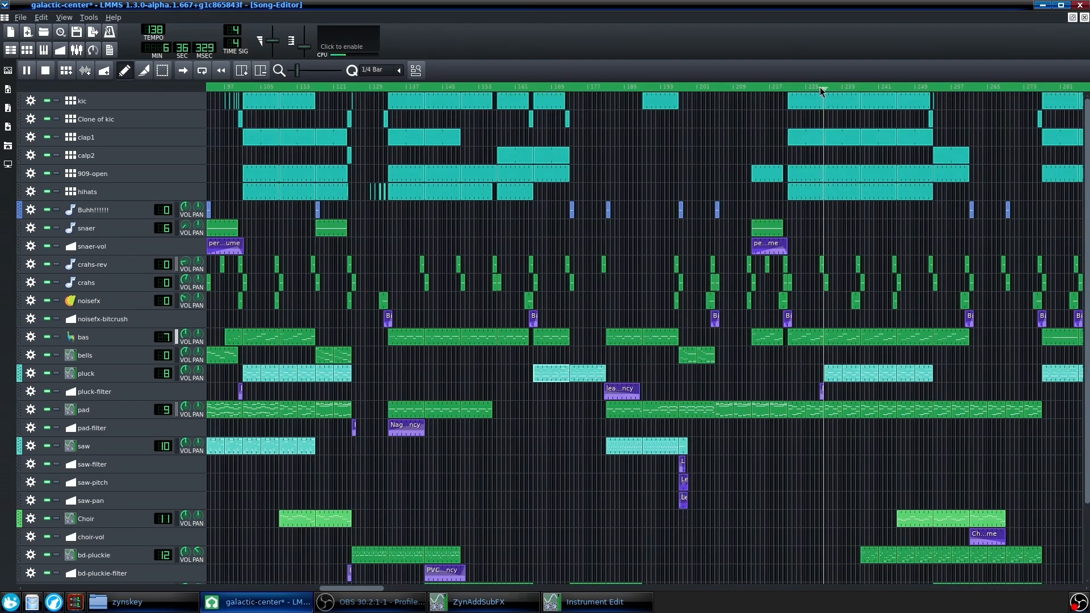
key("space")
scroll(813, 473, "up", 3)
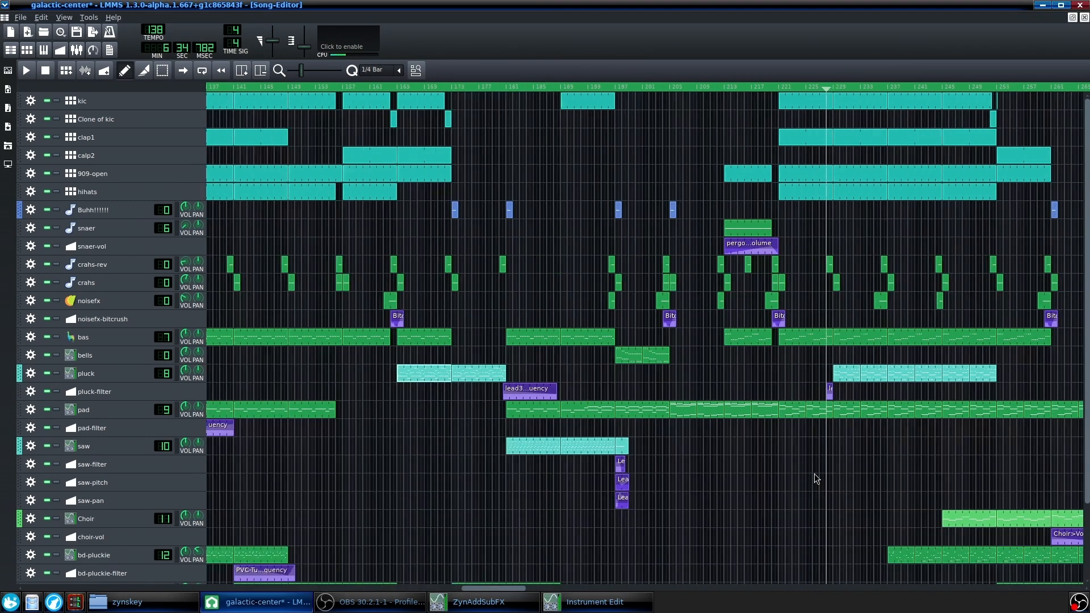
Place the playhead just before bar 205, at the end of the last bells clip
left_click_drag(401, 89, 620, 216)
scroll(791, 500, "down", 3)
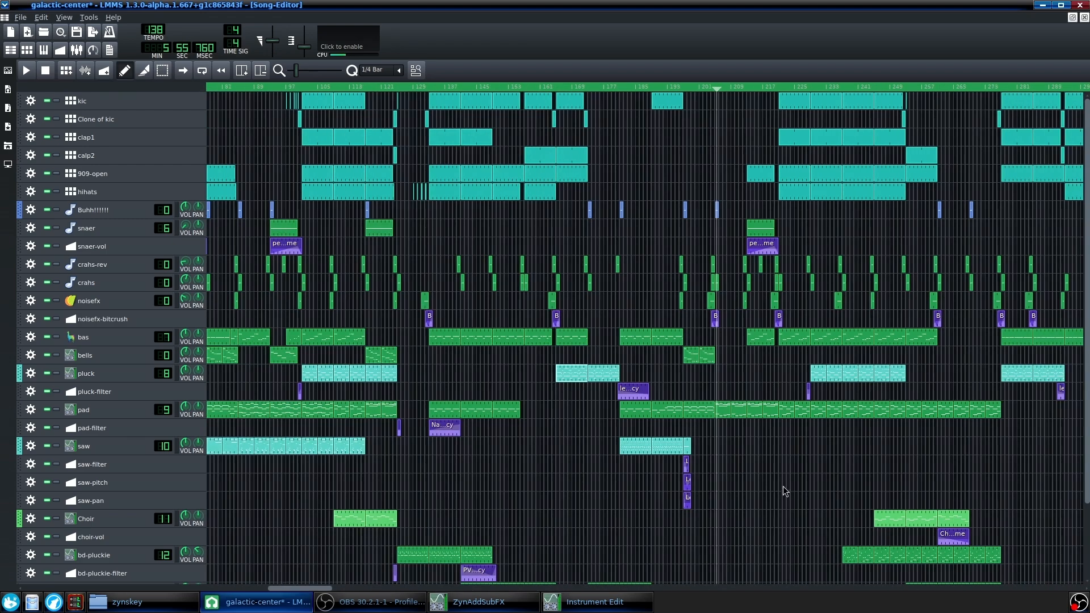
scroll(782, 486, "up", 3)
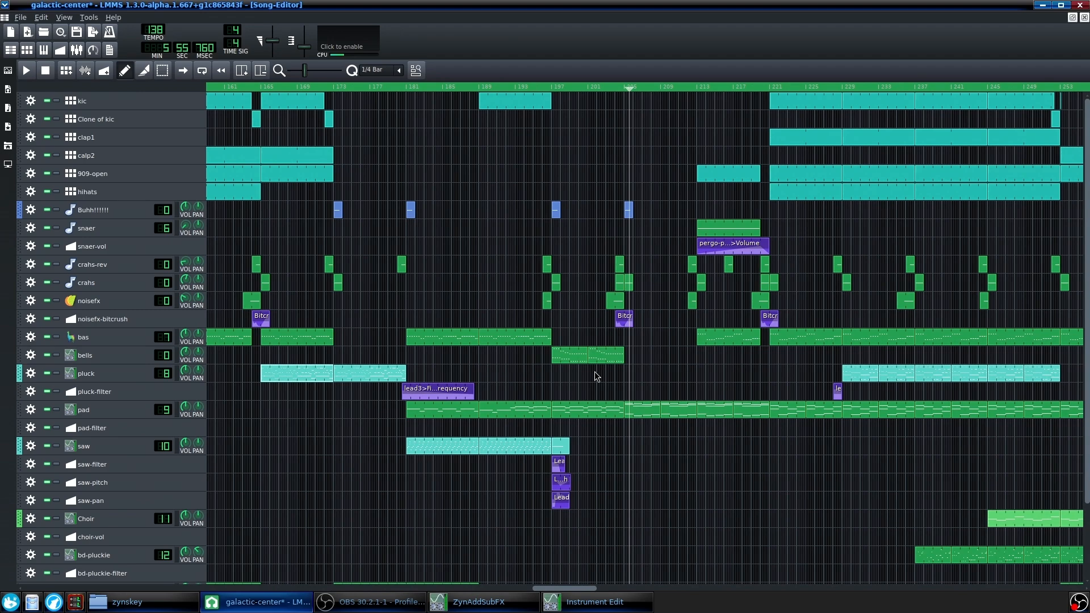
mouse_move(606, 85)
left_mouse_down()
mouse_move(527, 86)
mouse_move(622, 90)
left_mouse_up()
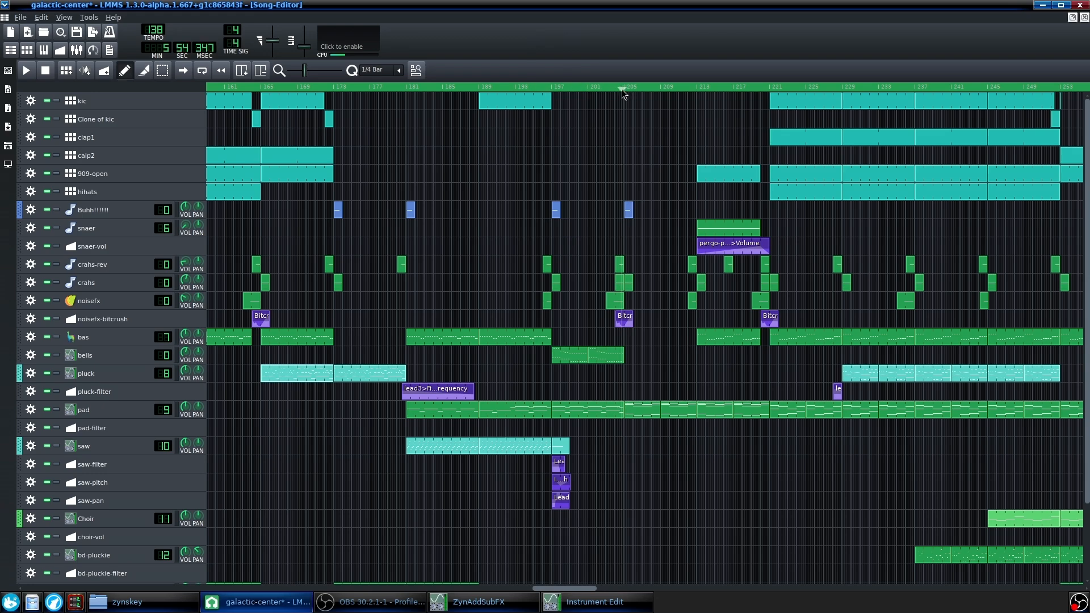
scroll(710, 386, "down", 5)
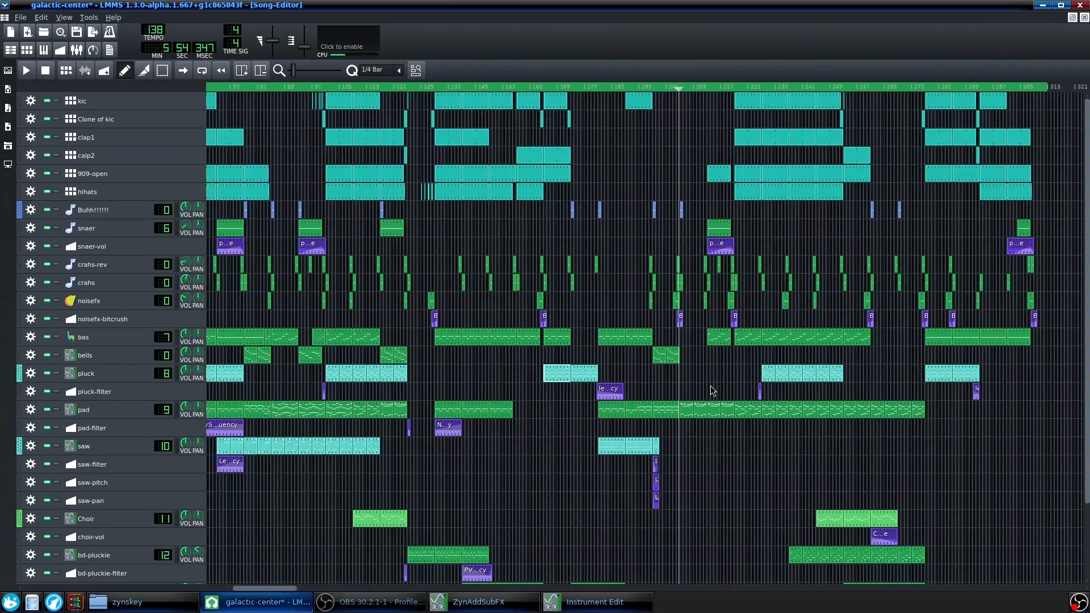
Play the song from shortly before the last pluck-filter automation clip, at about bar 290, and stop playback
scroll(866, 446, "up", 1)
scroll(866, 446, "down", 1)
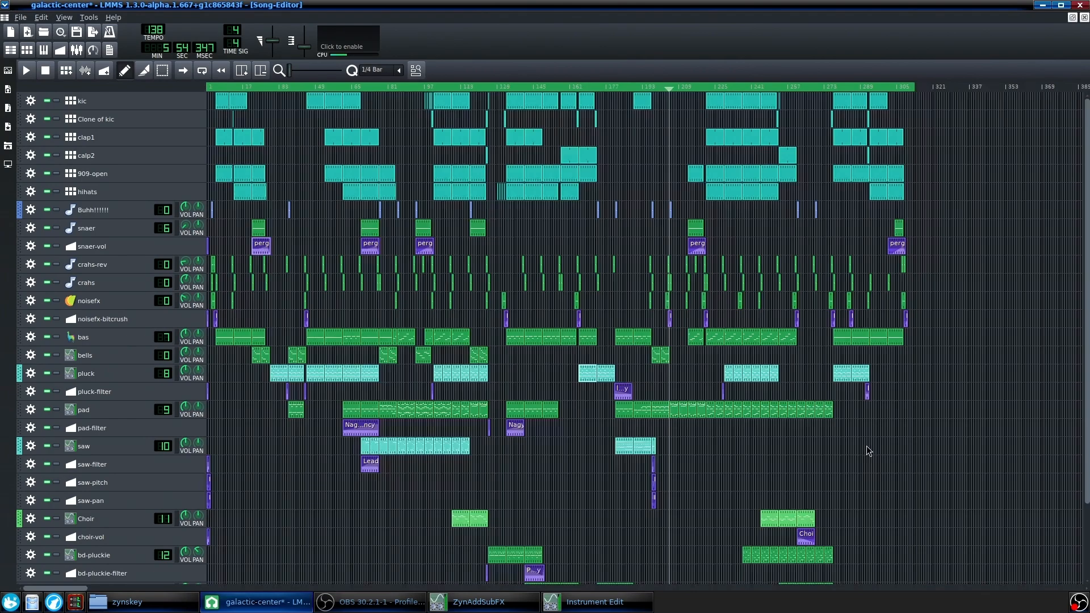
scroll(254, 413, "up", 4)
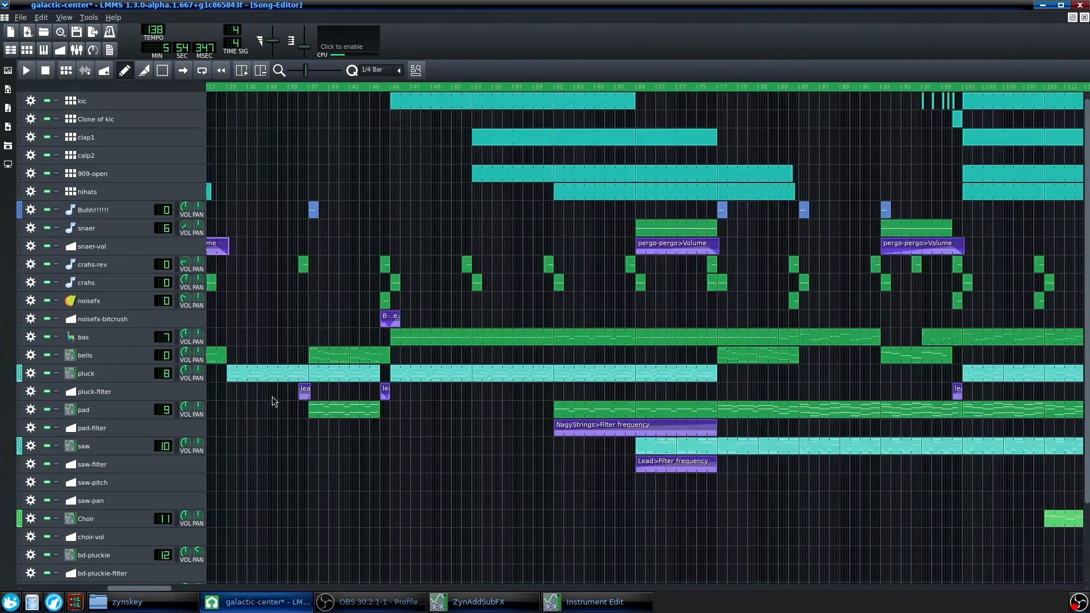
scroll(271, 396, "down", 4)
scroll(704, 407, "down", 4)
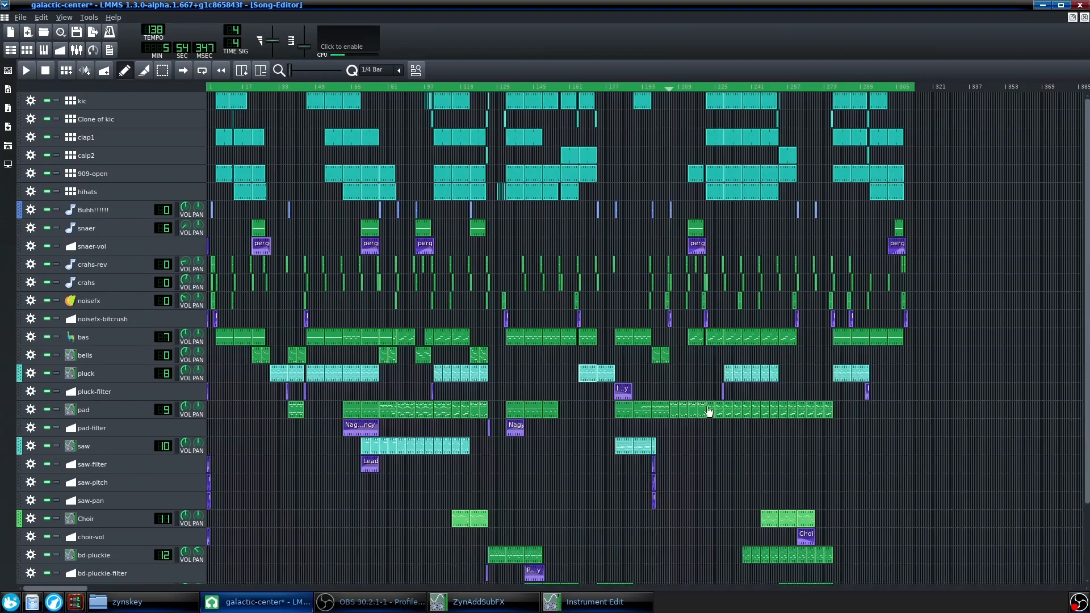
scroll(874, 379, "up", 5)
scroll(908, 383, "up", 3)
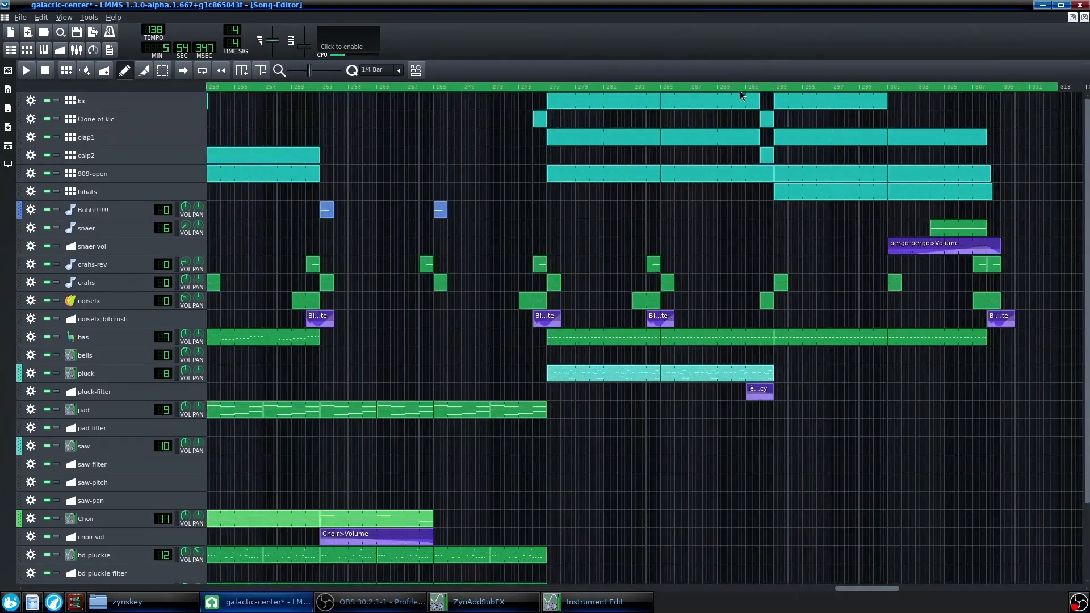
left_click(737, 90)
key("space")
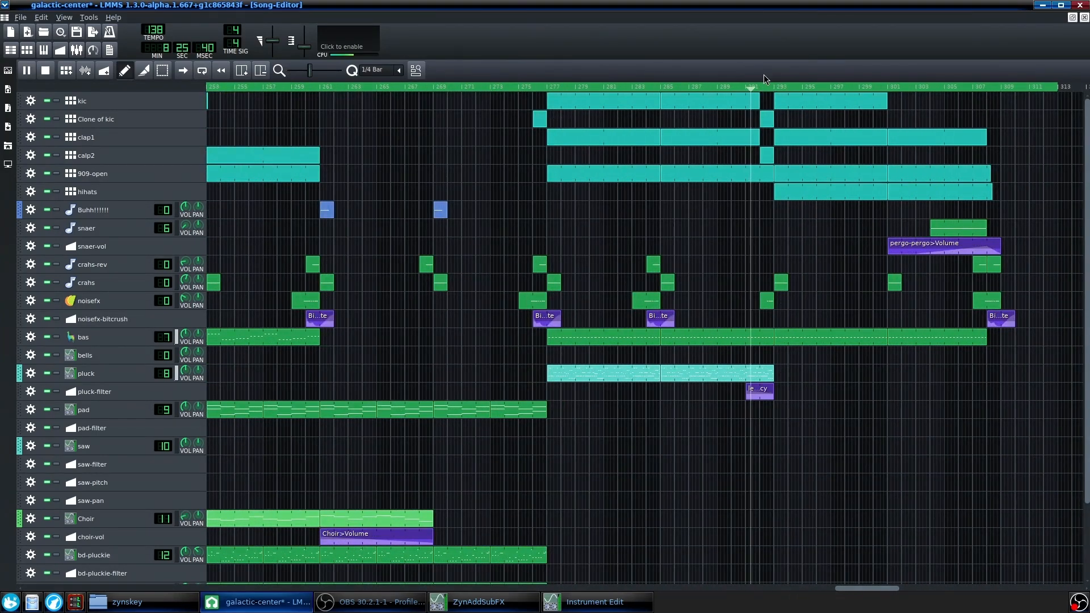
key("space")
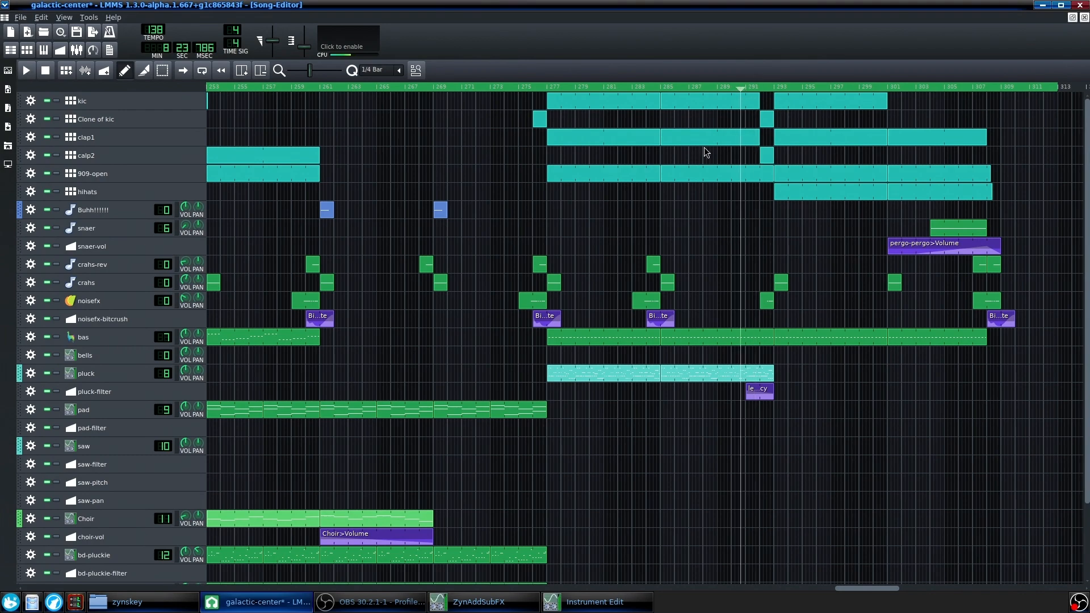
Solo the pluck track, play the section leading into its last filter automation, stop playback and turn solo off
left_click(56, 373)
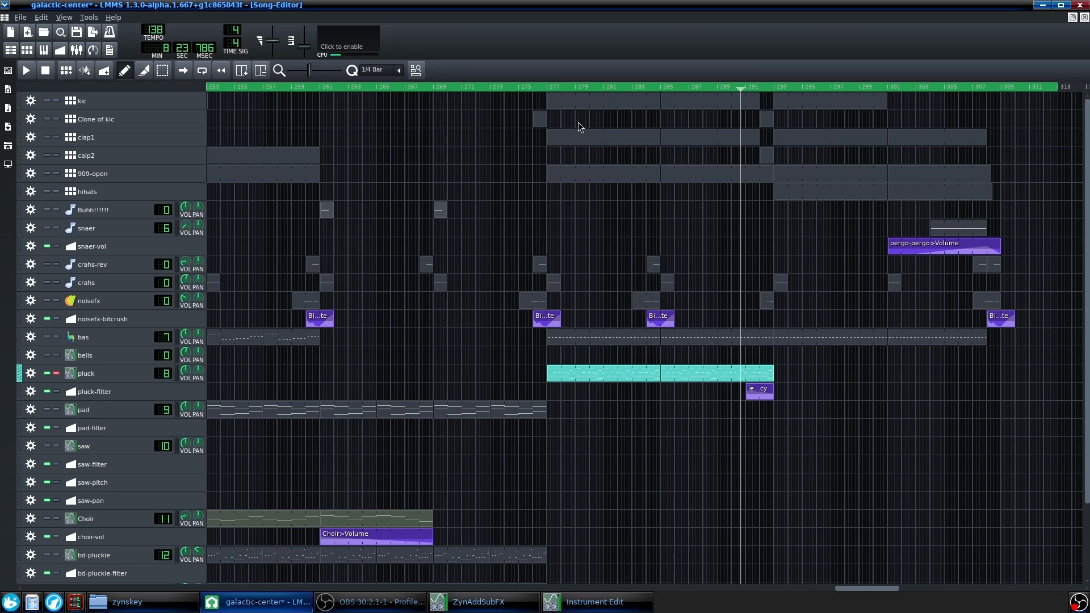
key("space")
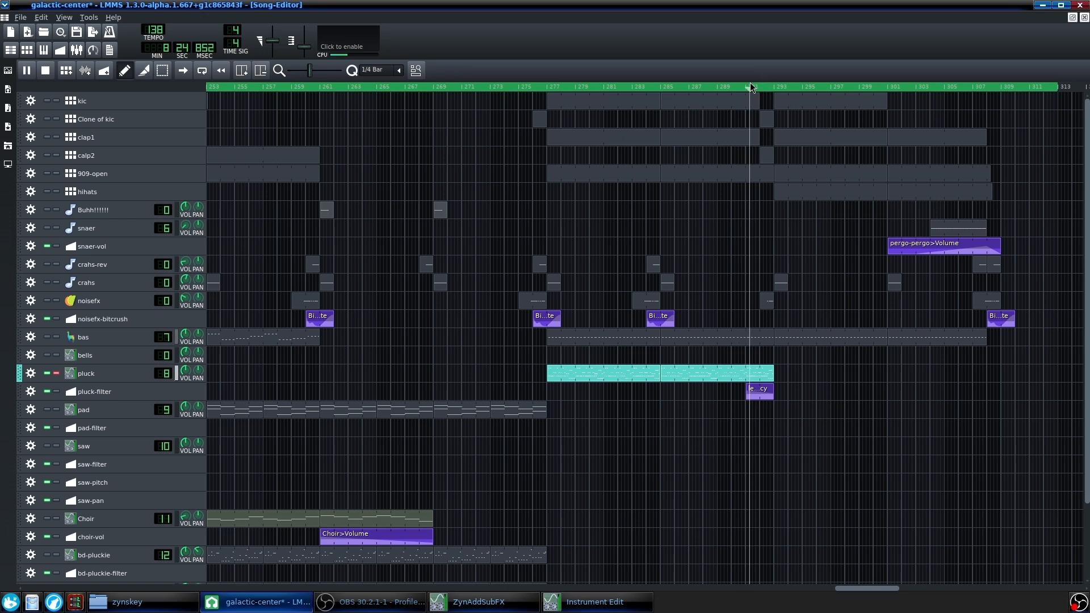
key("space")
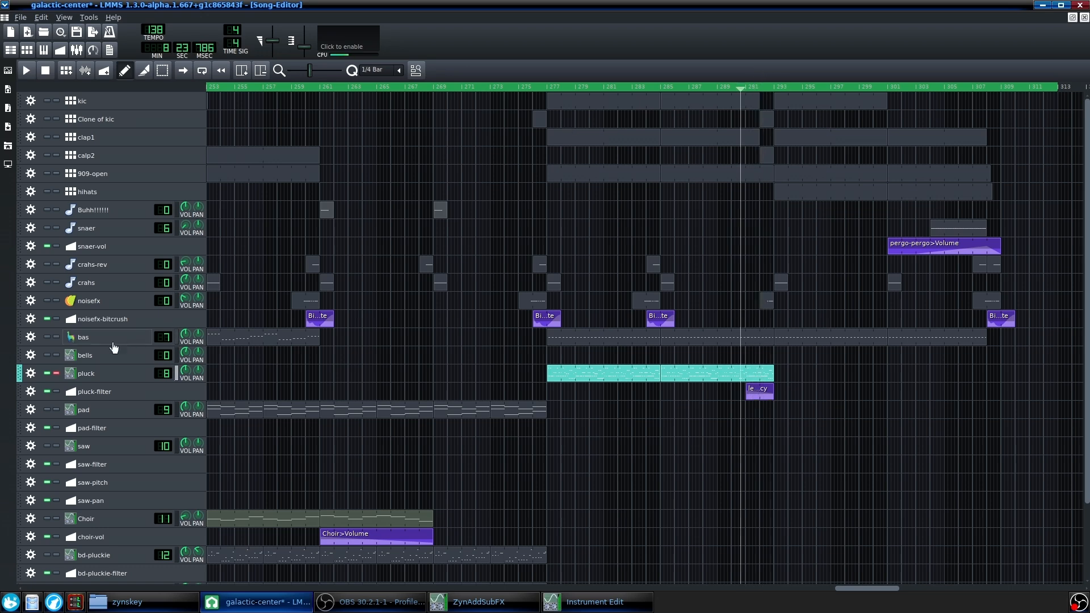
left_click(56, 373)
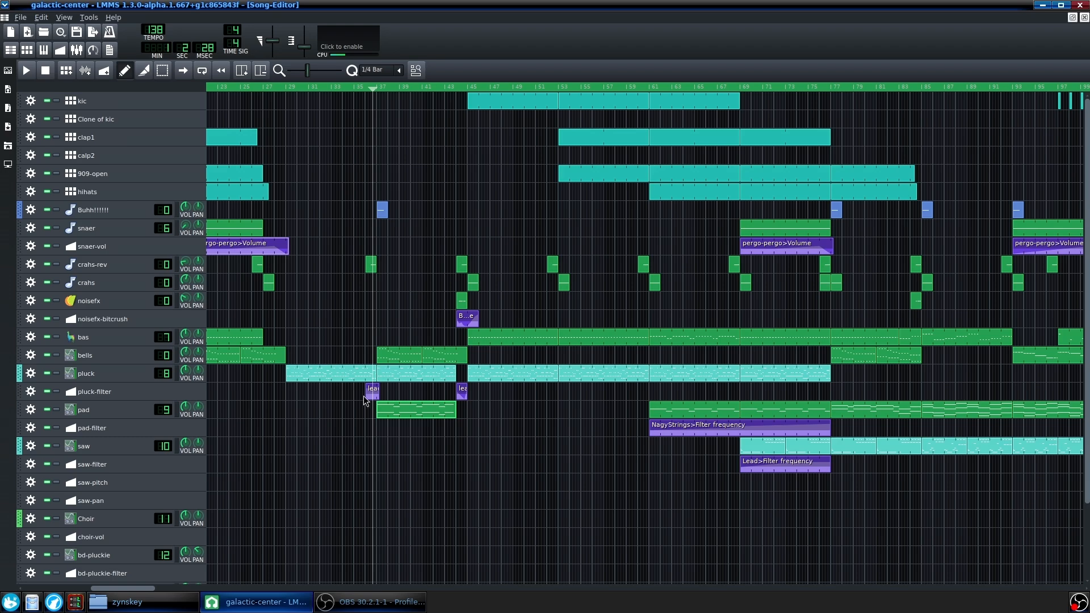
Play the song from just before bar 101 with the pad track soloed
scroll(393, 485, "down", 5)
scroll(393, 485, "up", 3)
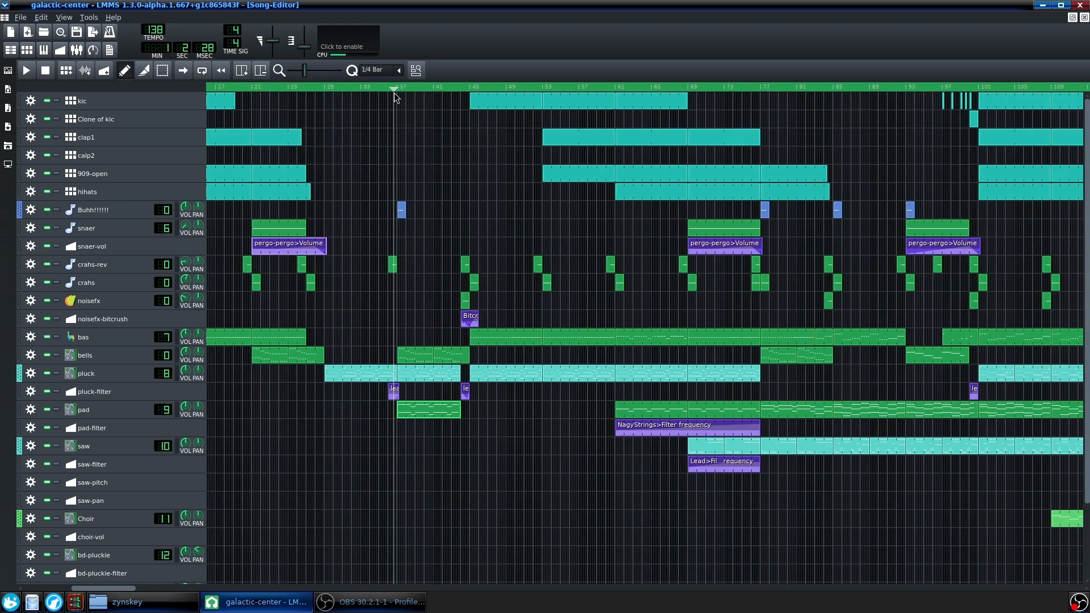
left_click(976, 90)
key("space")
left_click(56, 409)
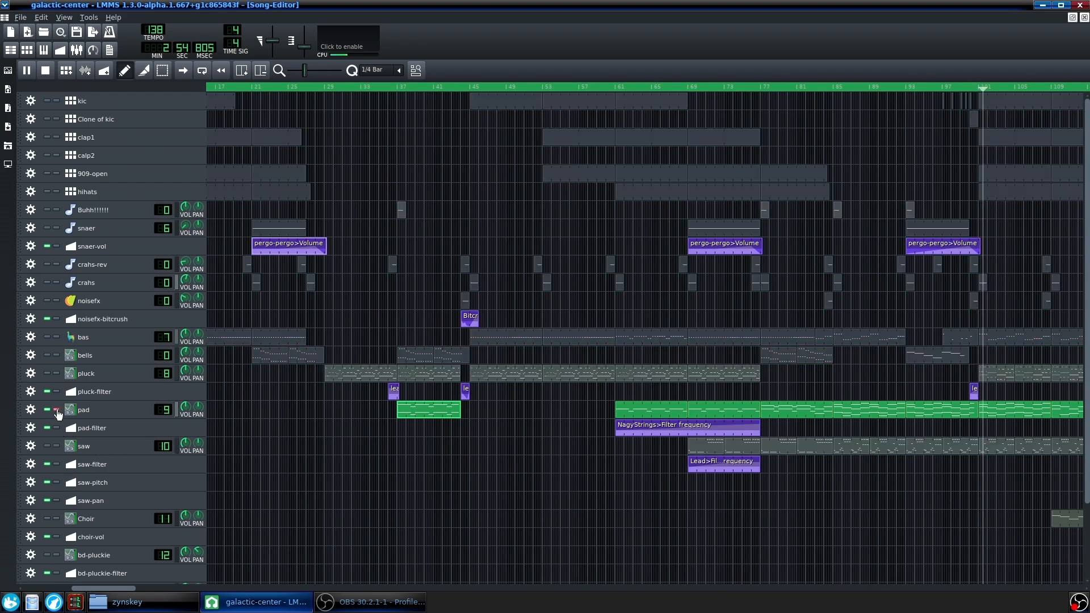
scroll(343, 494, "down", 6)
scroll(696, 491, "up", 10)
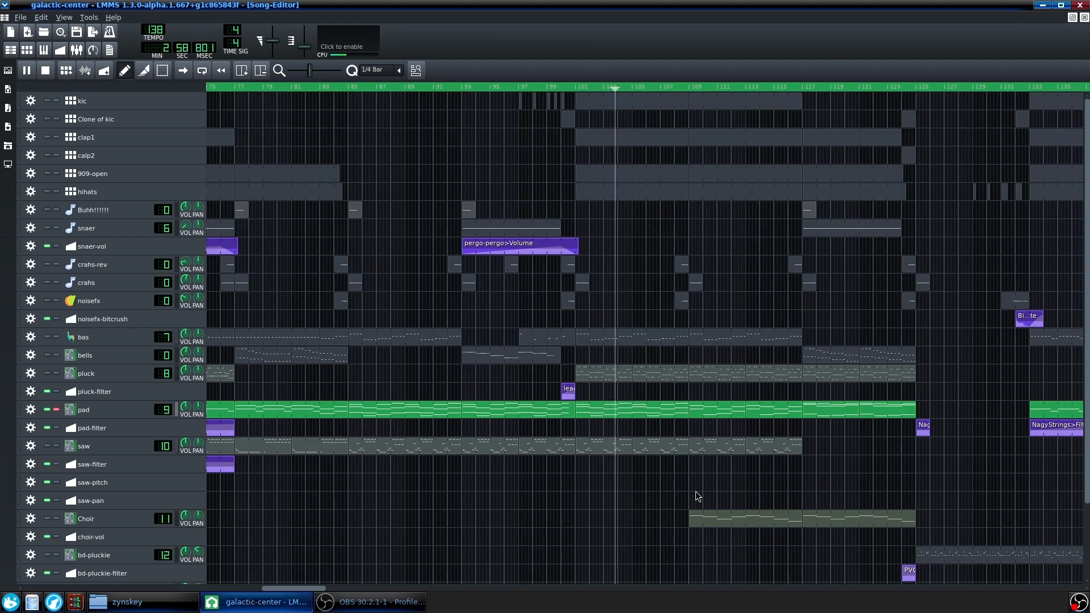
Stop playback and turn off the pad track's solo
left_click(49, 74)
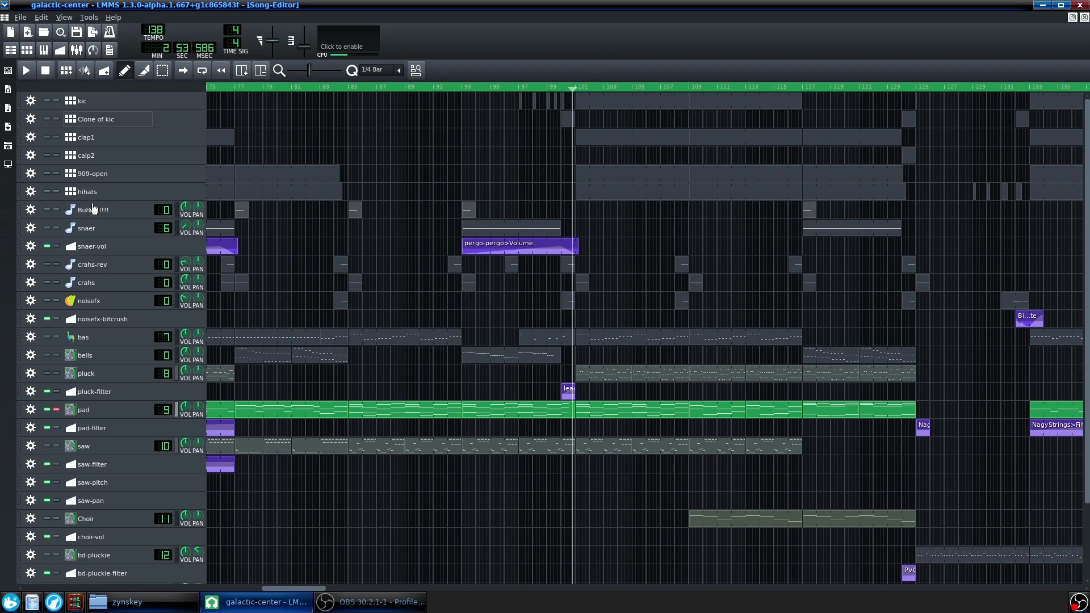
left_click(55, 410)
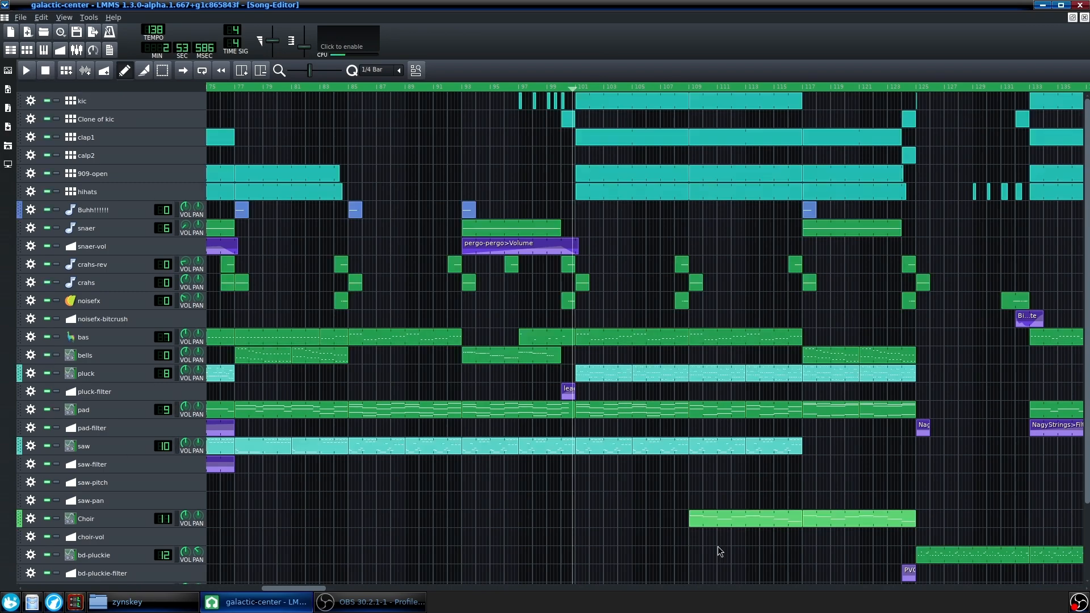
scroll(876, 540, "down", 3)
Open the pad's ZynAddSubFX instrument editor and display its ADsynth global and voice parameters
left_click(130, 414)
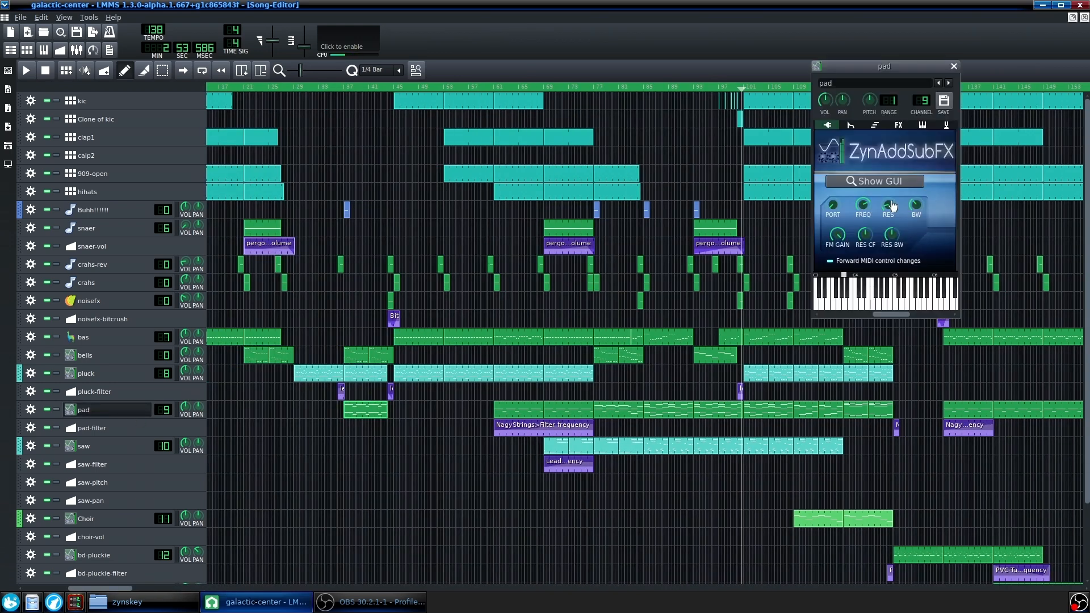
left_click(877, 185)
left_click(477, 339)
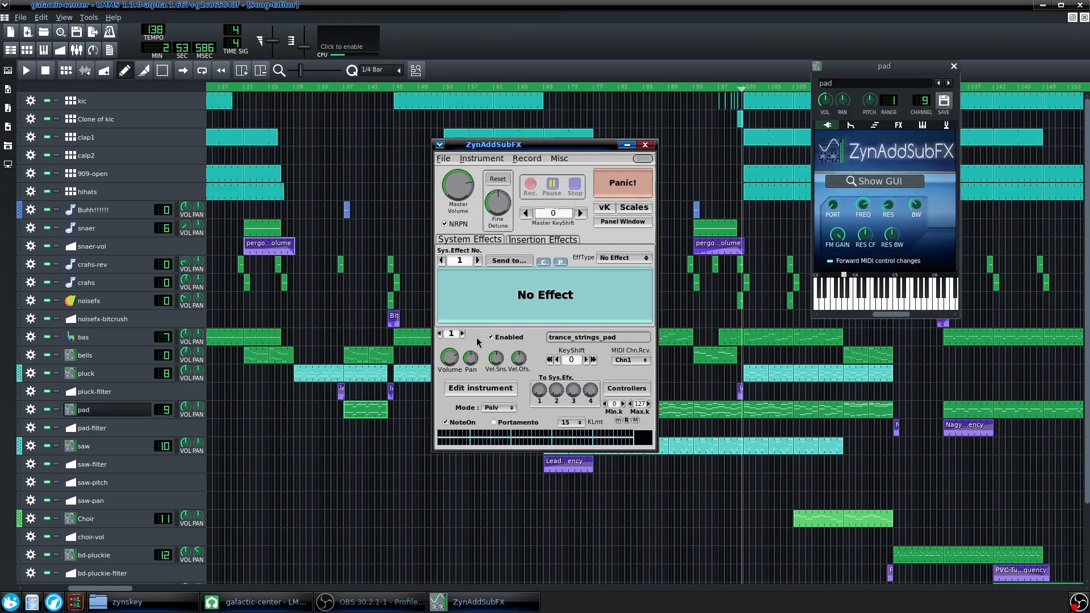
left_click(480, 387)
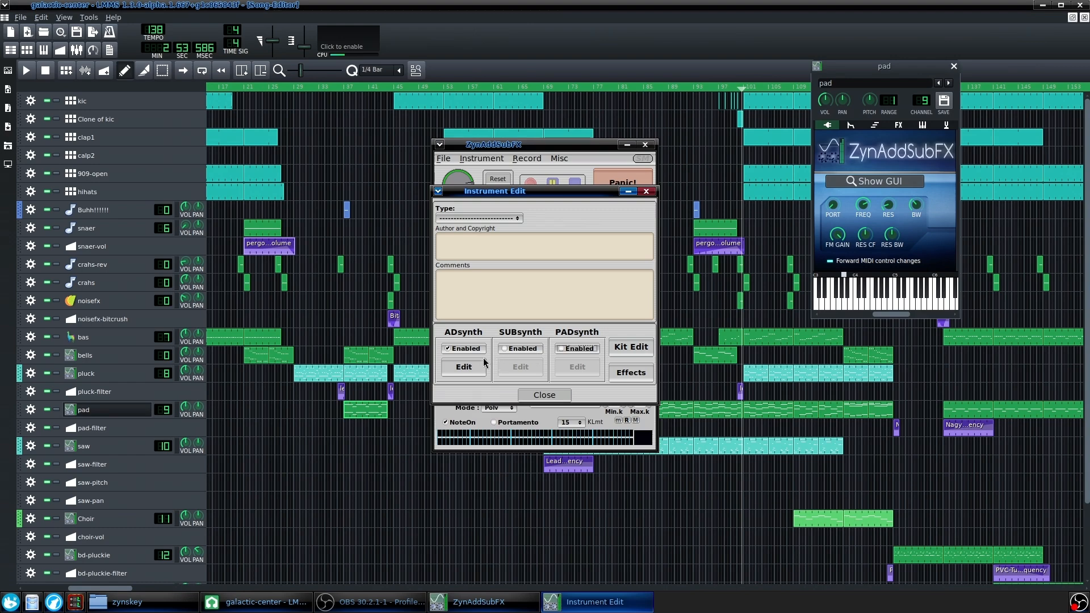
left_click(463, 366)
left_click(455, 413)
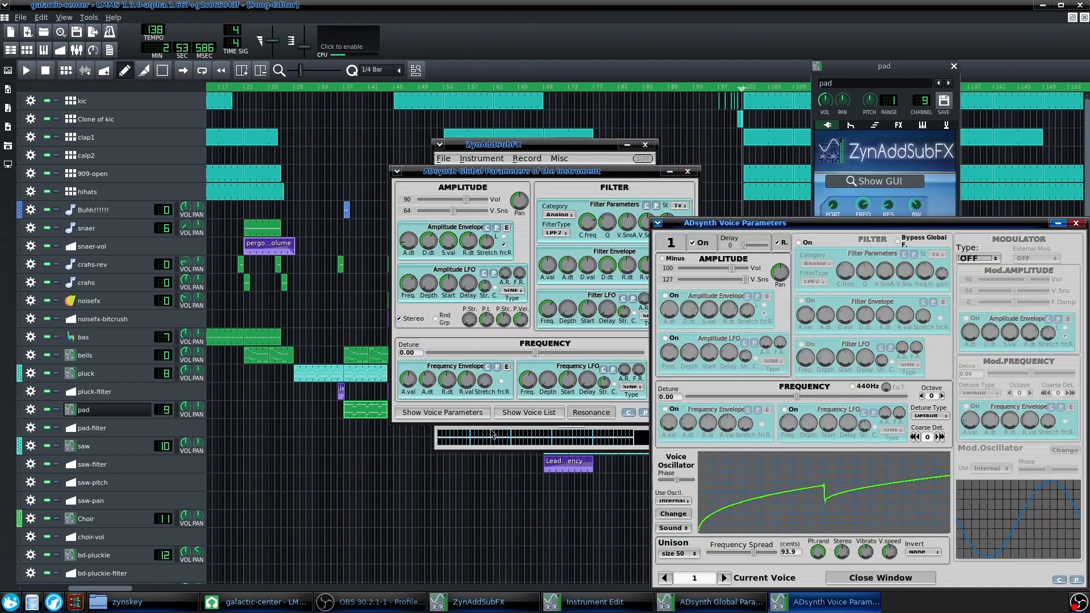
Look through the pad's first ADsynth voices and inspect the oscillator of voice 1
left_click_drag(756, 221, 637, 135)
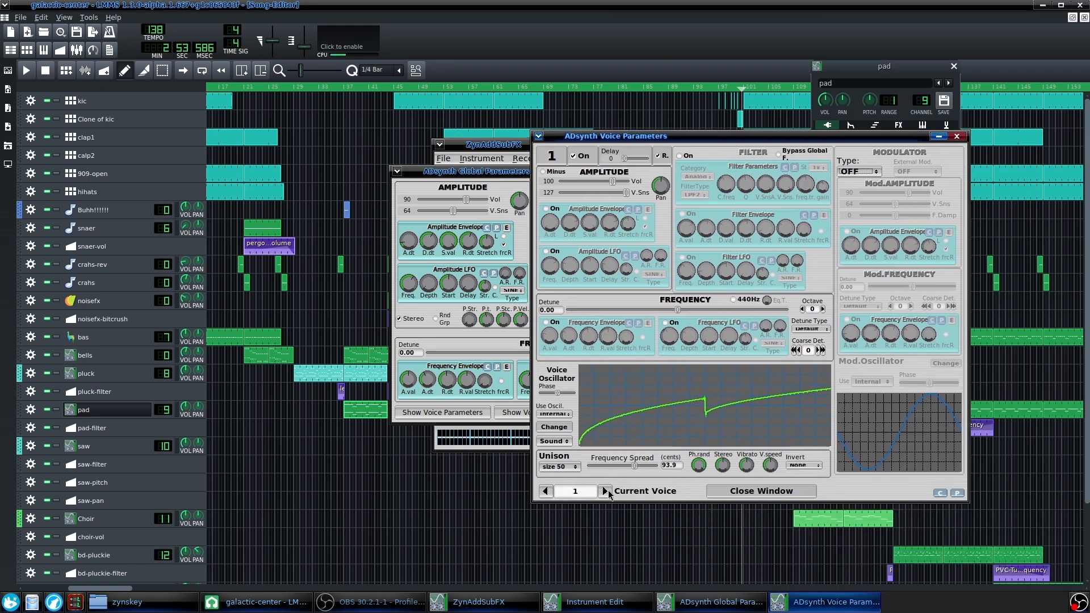
left_click(605, 490)
left_click(546, 491)
left_click(605, 491)
left_click(545, 491)
left_click(553, 427)
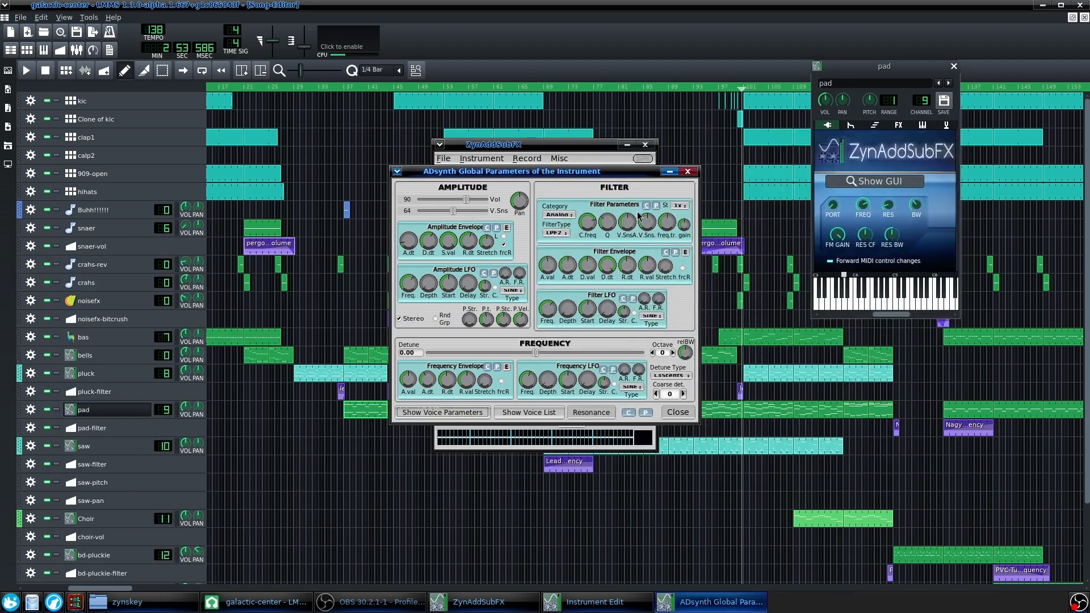
Close the ADsynth global parameters and audition the pad with notes on its virtual keyboard
left_click_drag(585, 176, 569, 176)
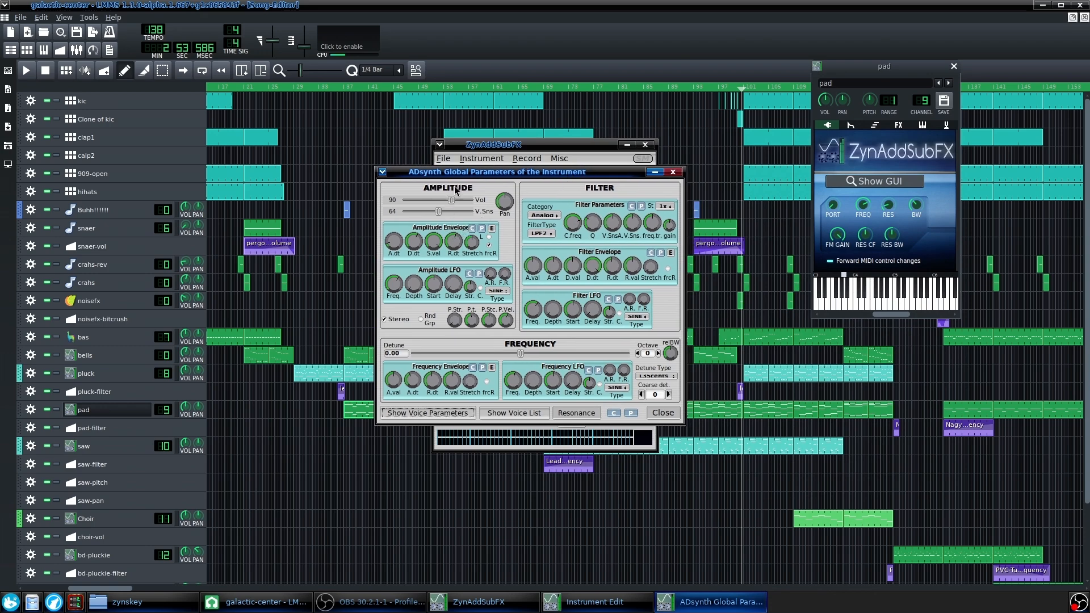
left_click(669, 414)
left_click_drag(889, 305, 847, 306)
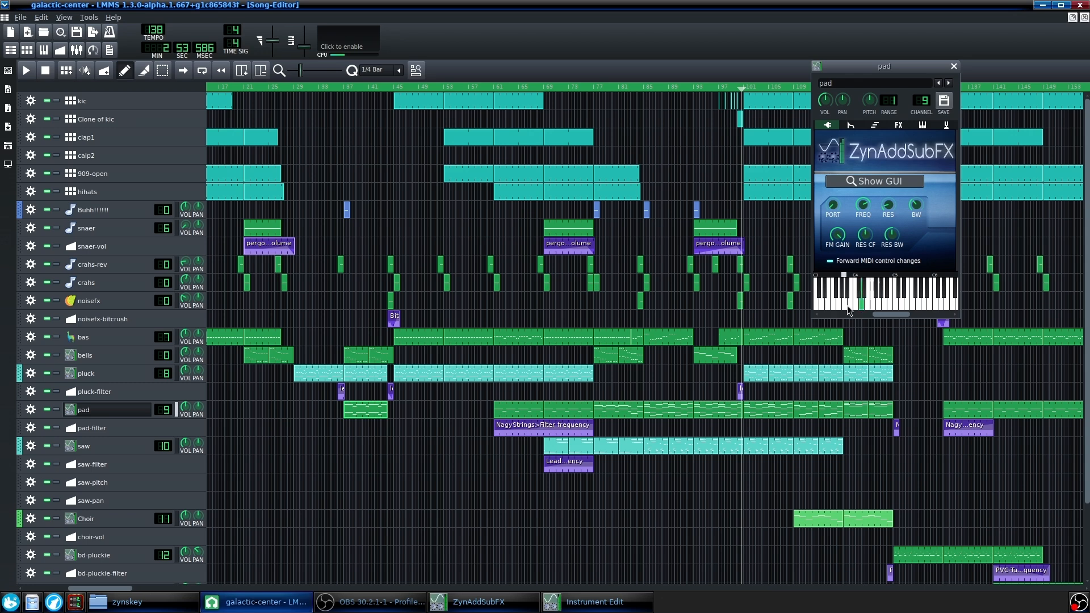
Show the pad's effects chain and audition the sound on its virtual keyboard
left_click(898, 126)
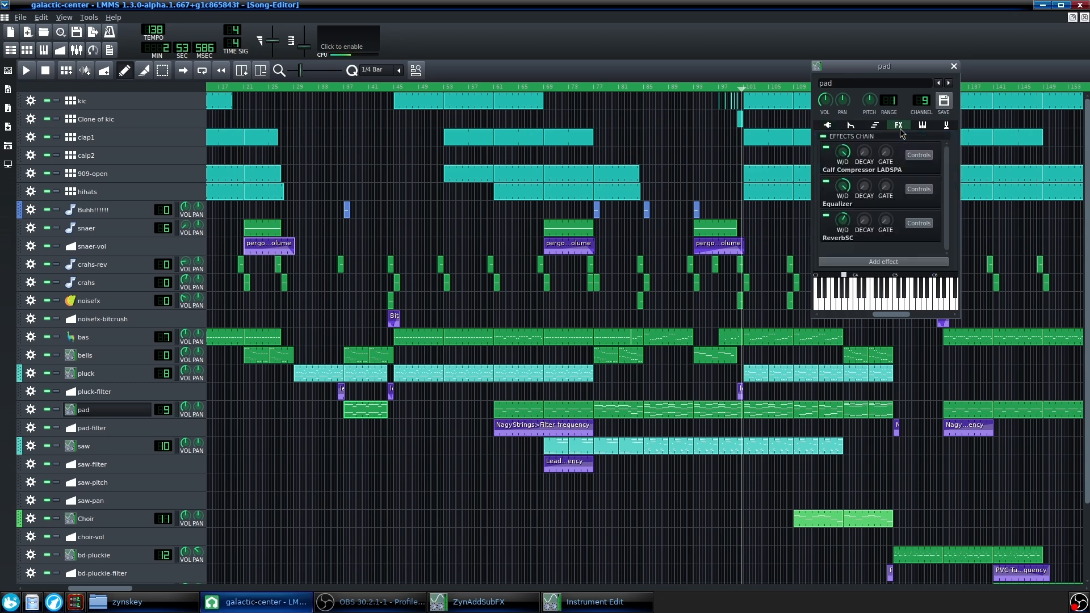
left_click(829, 125)
left_click(895, 126)
left_click_drag(900, 314, 894, 314)
left_click(879, 302)
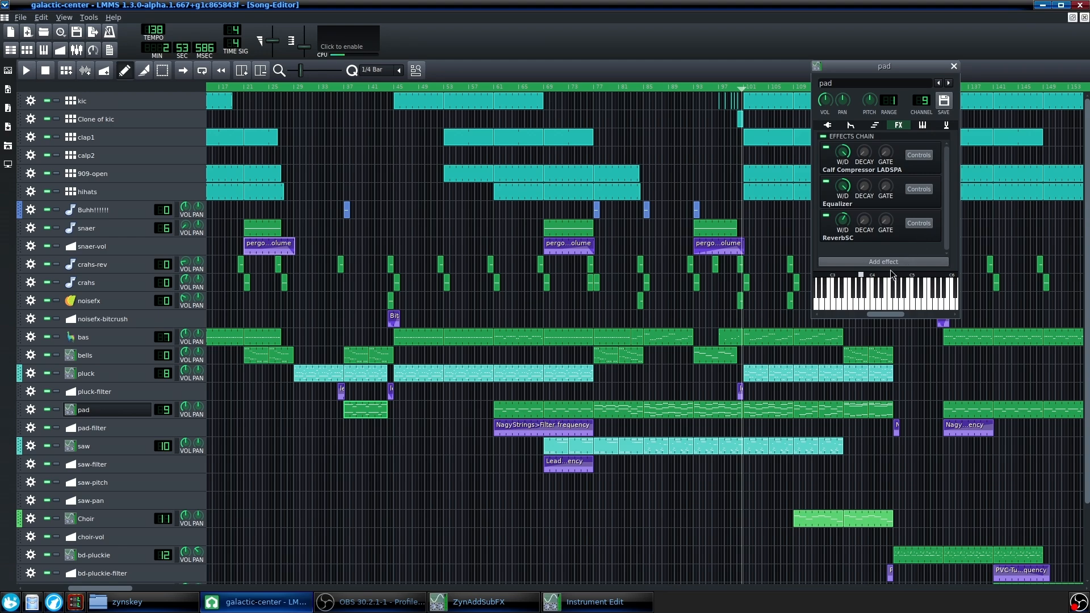
Inspect the pad's Equalizer curve, audition the pad with it open, and close the equalizer
left_click(912, 187)
left_click_drag(946, 304, 557, 211)
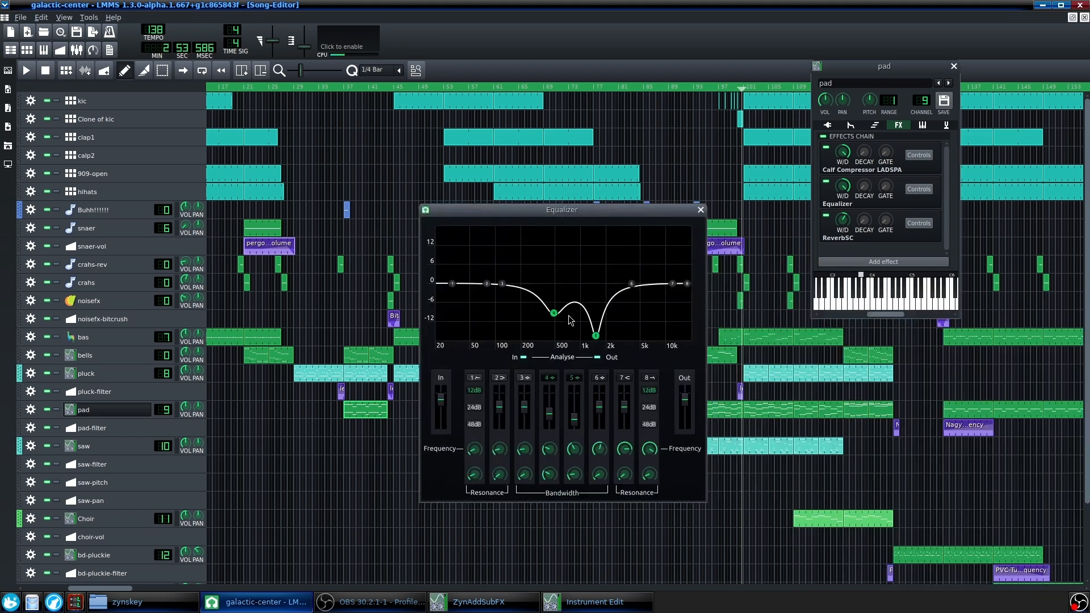
right_click(629, 211)
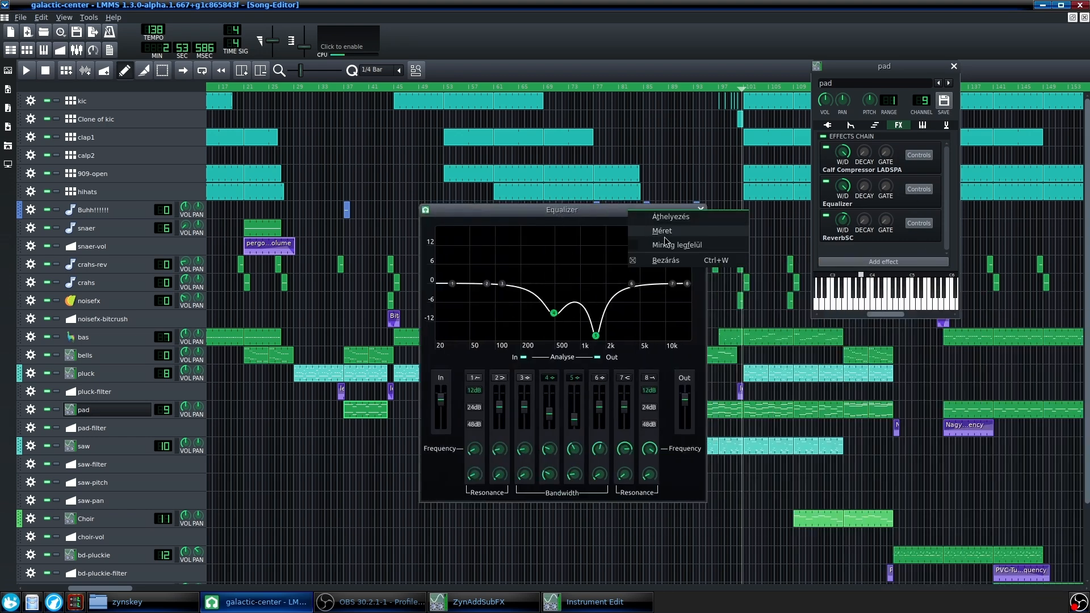
left_click(676, 243)
mouse_move(916, 298)
left_mouse_down()
mouse_move(855, 302)
mouse_move(948, 304)
mouse_move(896, 304)
left_mouse_up()
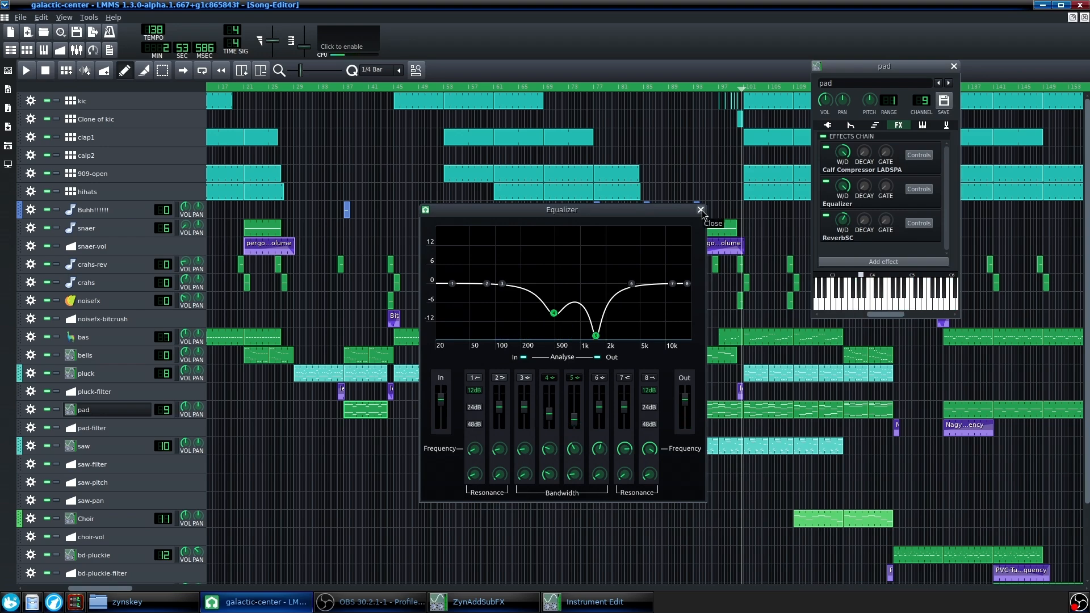
left_click(701, 210)
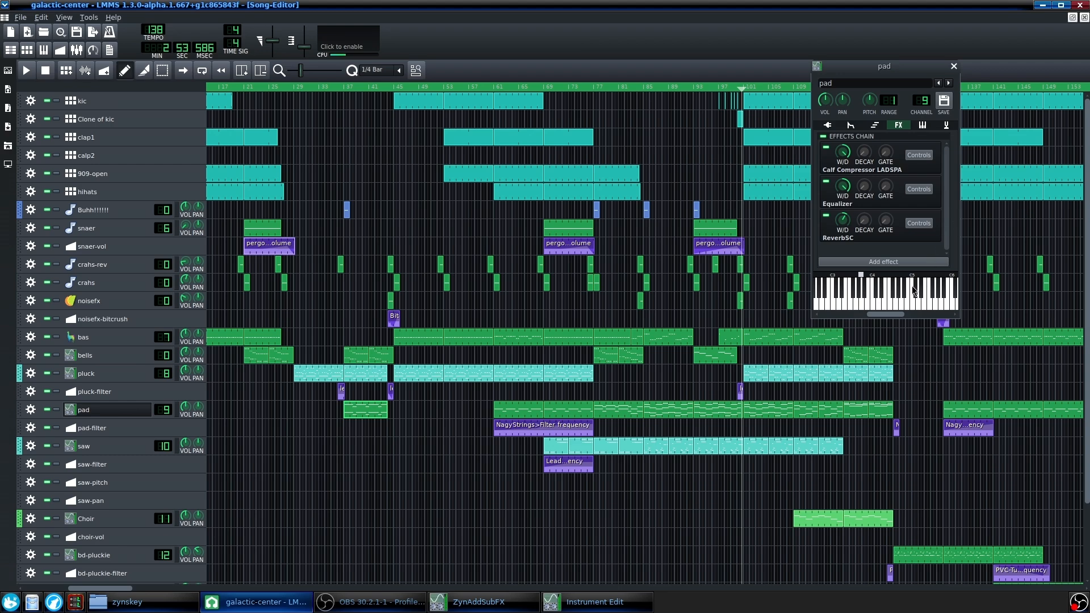
Play the song from just before bar 37, alternating between the full mix and the soloed pad, stop, and return the playhead before bar 37
mouse_move(116, 588)
left_mouse_down()
mouse_move(725, 549)
mouse_move(612, 573)
mouse_move(119, 593)
mouse_move(620, 605)
mouse_move(108, 596)
left_mouse_up()
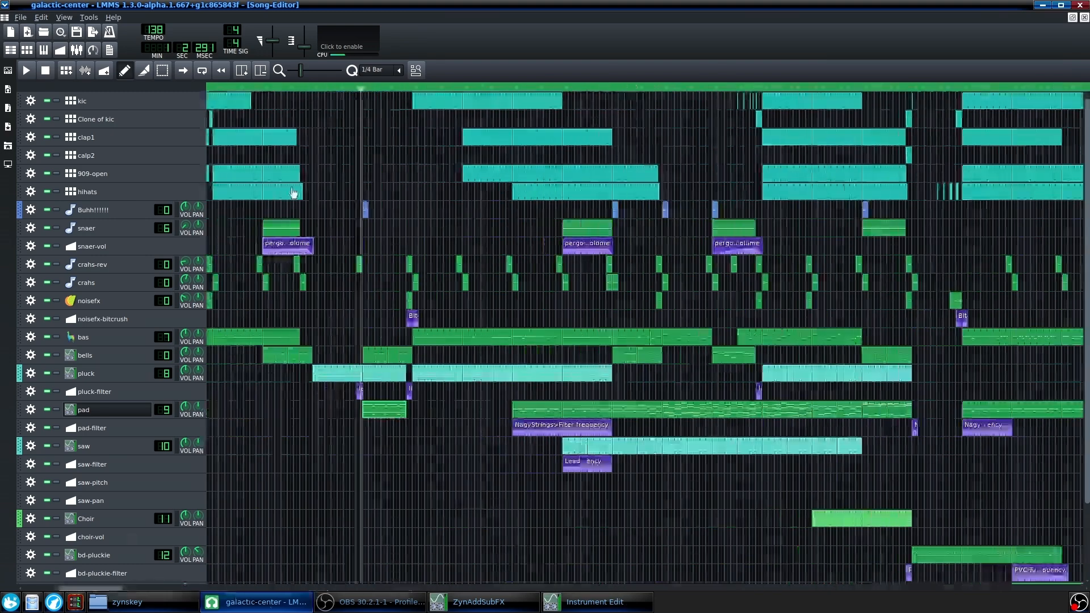
scroll(314, 257, "up", 3)
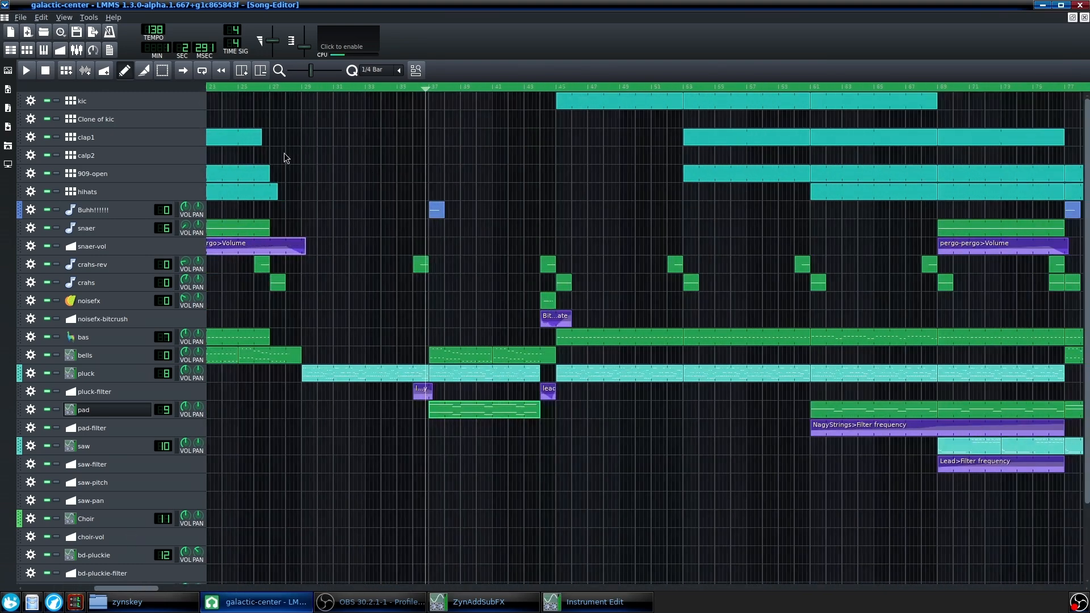
left_click(27, 71)
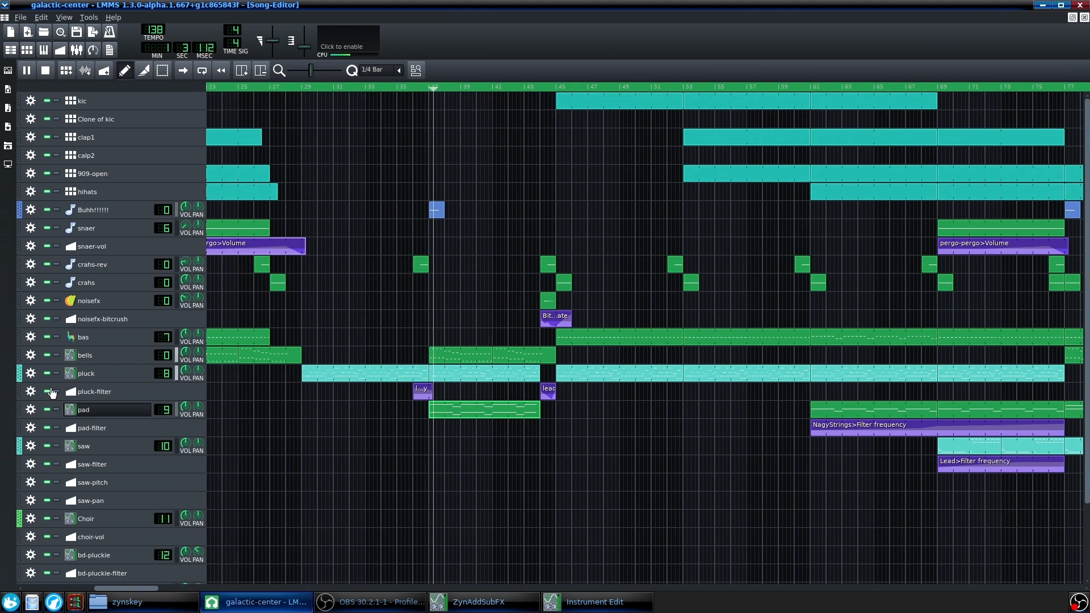
left_click(56, 412)
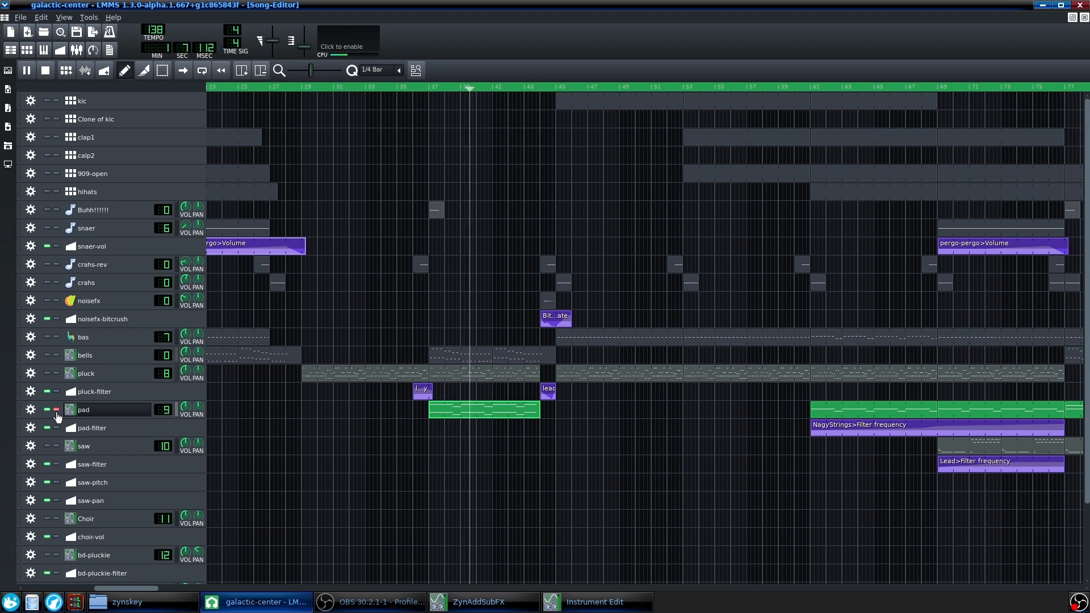
left_click(56, 413)
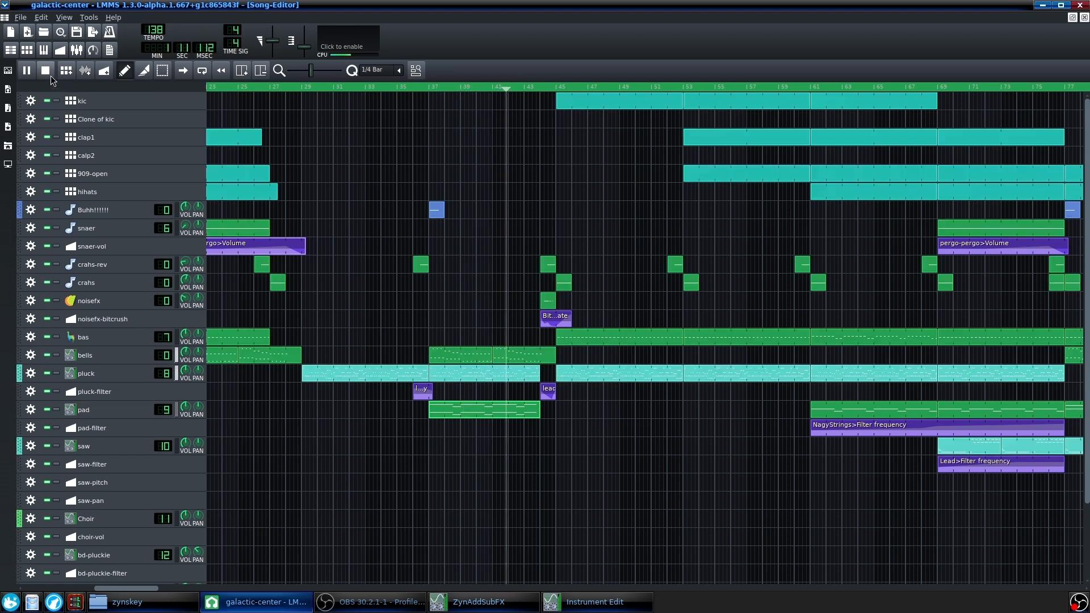
left_click(56, 412)
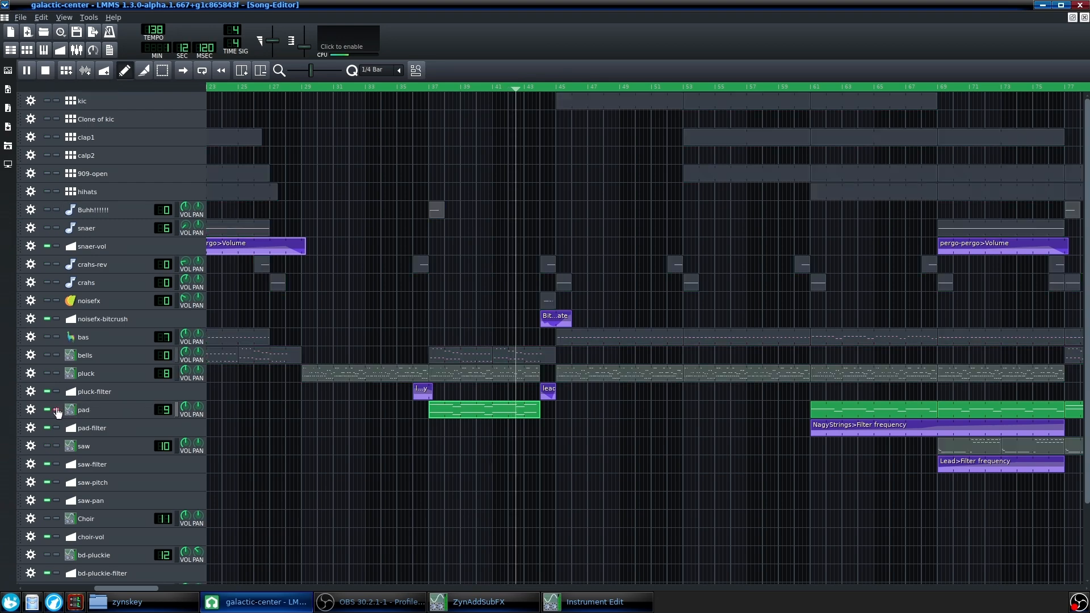
left_click(46, 70)
left_click(419, 85)
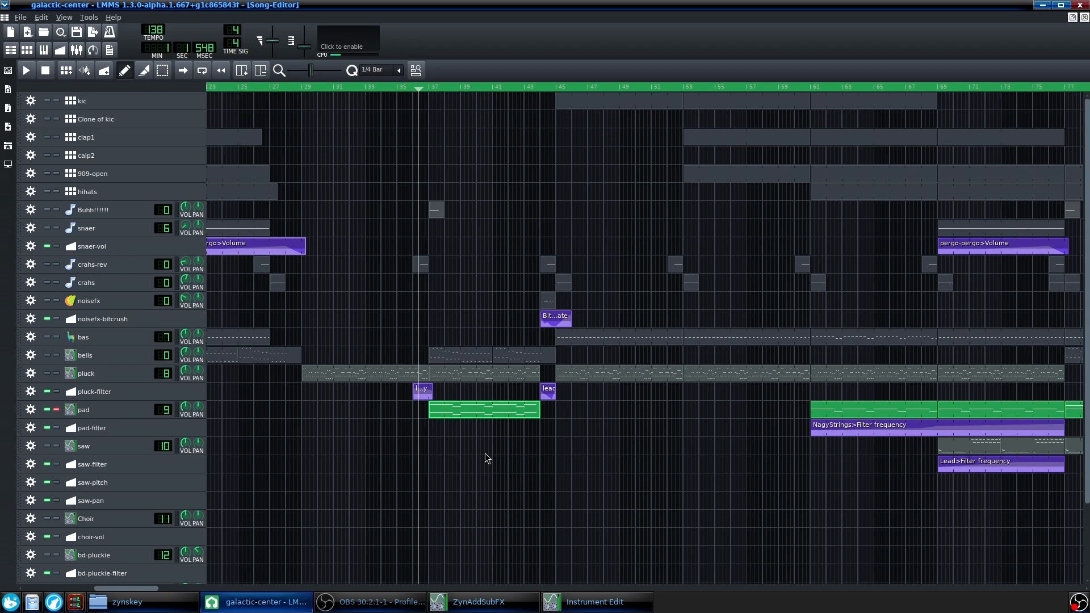
Play the full mix from just before bar 61, solo the pad for comparison, and stop playback
scroll(485, 454, "down", 2)
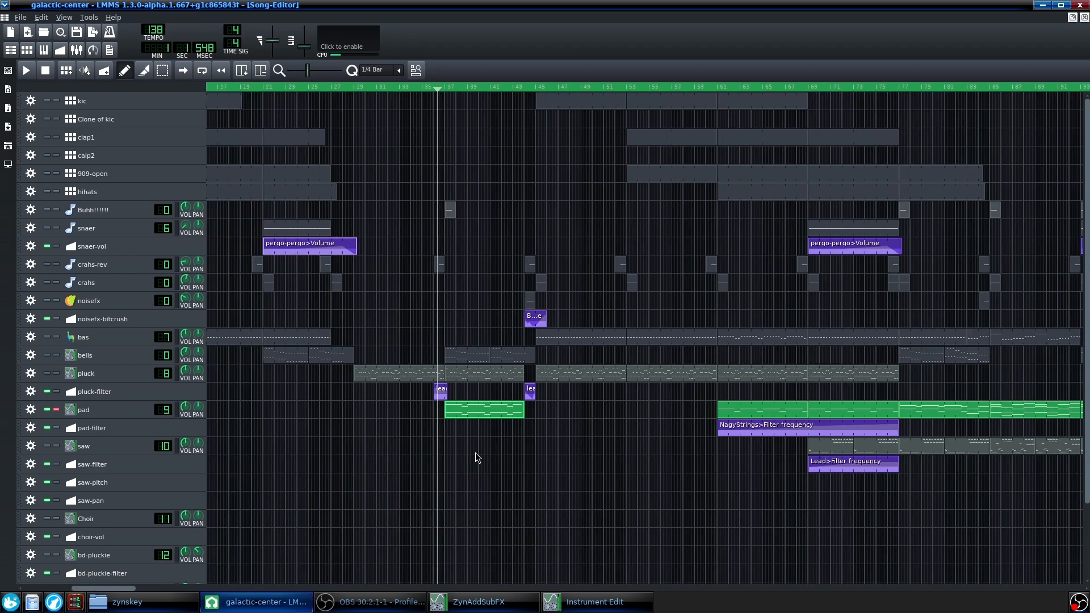
scroll(536, 438, "down", 1)
scroll(554, 430, "up", 2)
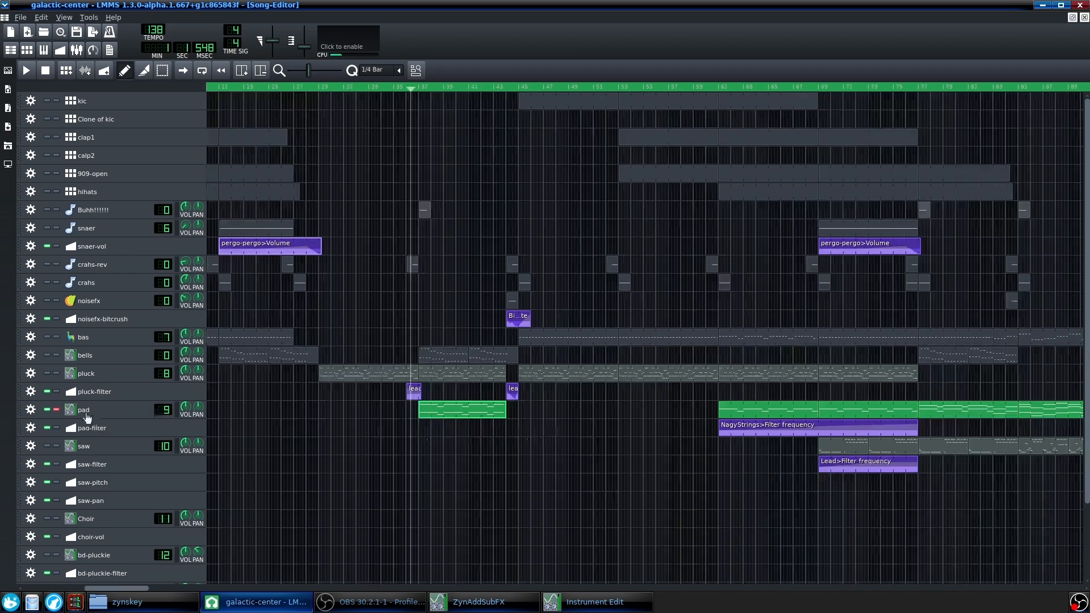
left_click(719, 90)
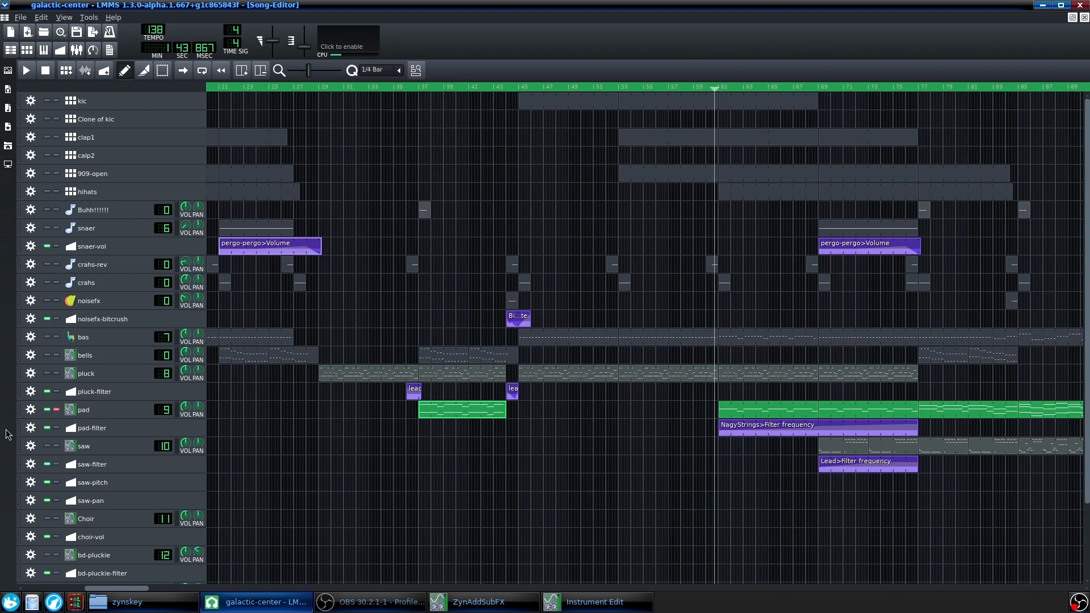
left_click(57, 410)
scroll(326, 501, "down", 3)
key("space")
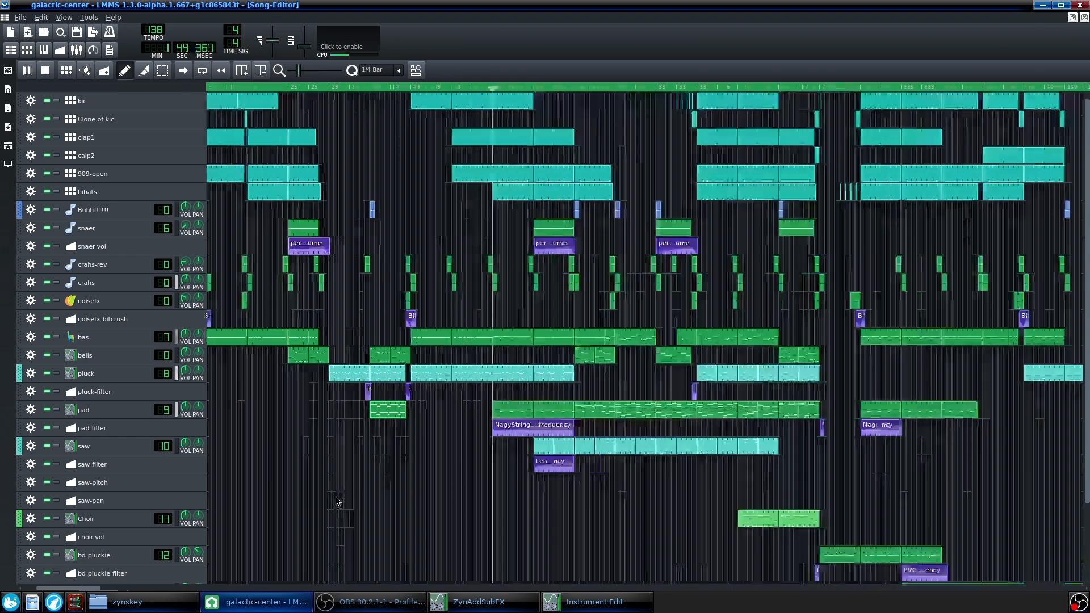
scroll(511, 492, "up", 3)
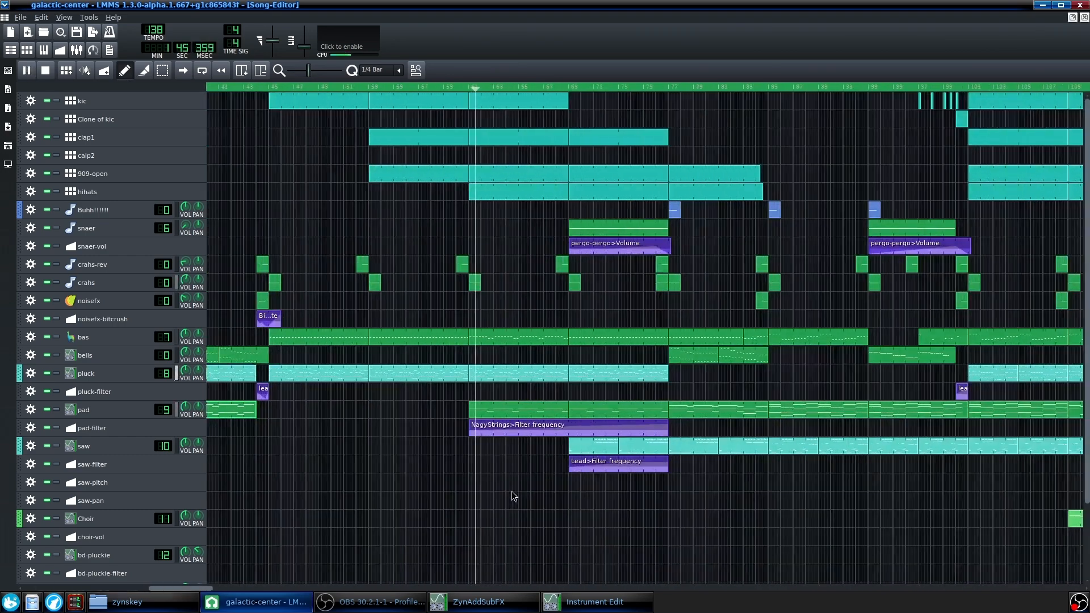
left_click(56, 409)
key("space")
Place the playhead between bars 67 and 68, and inspect the pad's filter-frequency automation for bars 61 to 77 in the Automation Editor
scroll(433, 471, "up", 2)
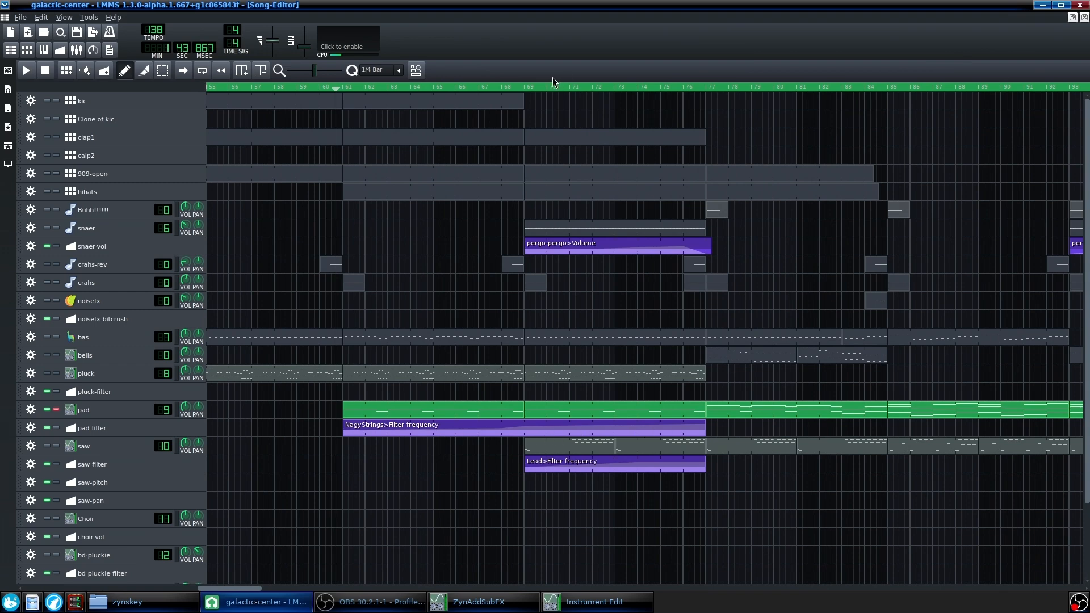
mouse_move(518, 87)
left_mouse_down()
mouse_move(346, 117)
mouse_move(709, 105)
mouse_move(487, 86)
mouse_move(356, 92)
mouse_move(707, 88)
mouse_move(308, 88)
left_mouse_up()
left_click_drag(507, 86, 492, 88)
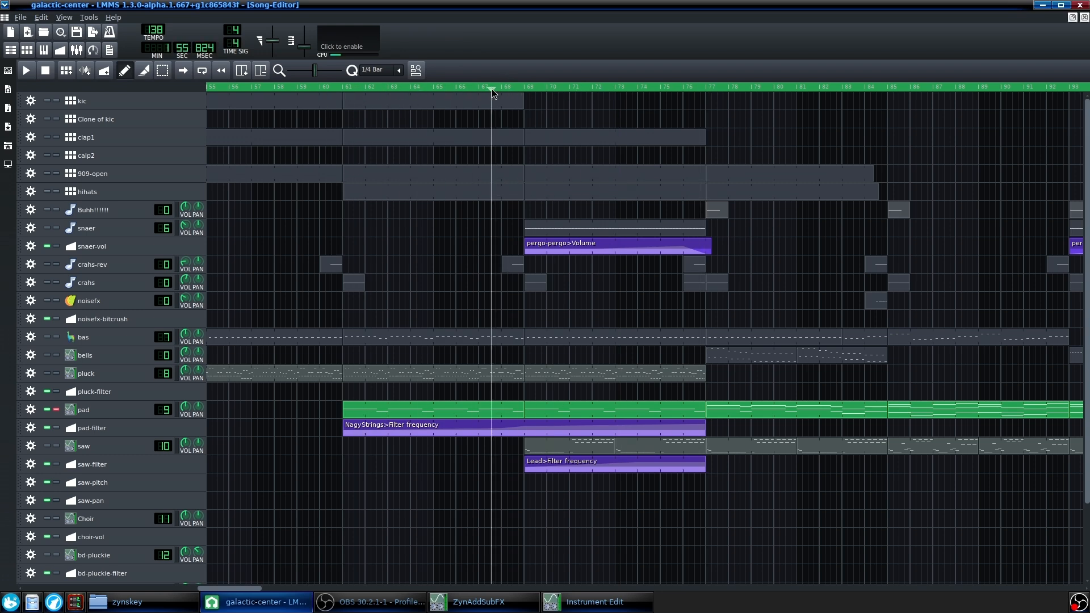
double_click(542, 432)
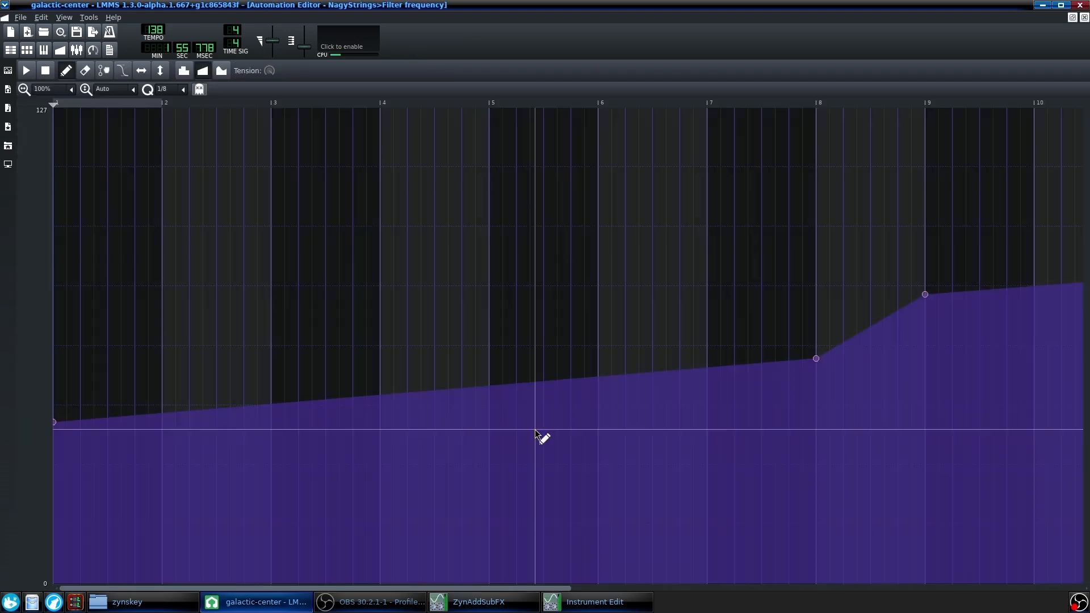
scroll(543, 437, "down", 2)
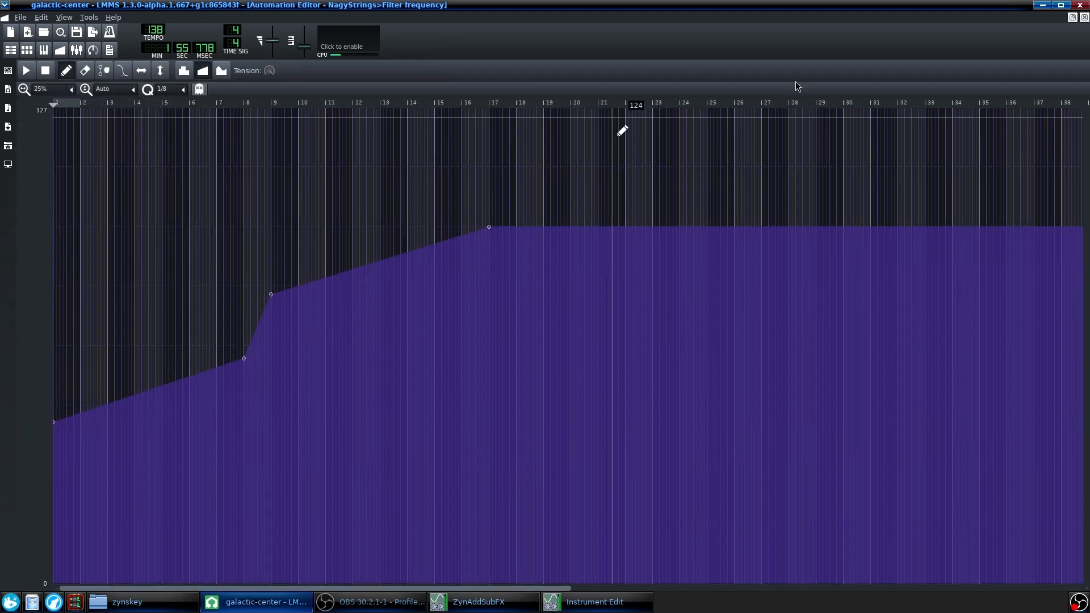
left_click(1083, 18)
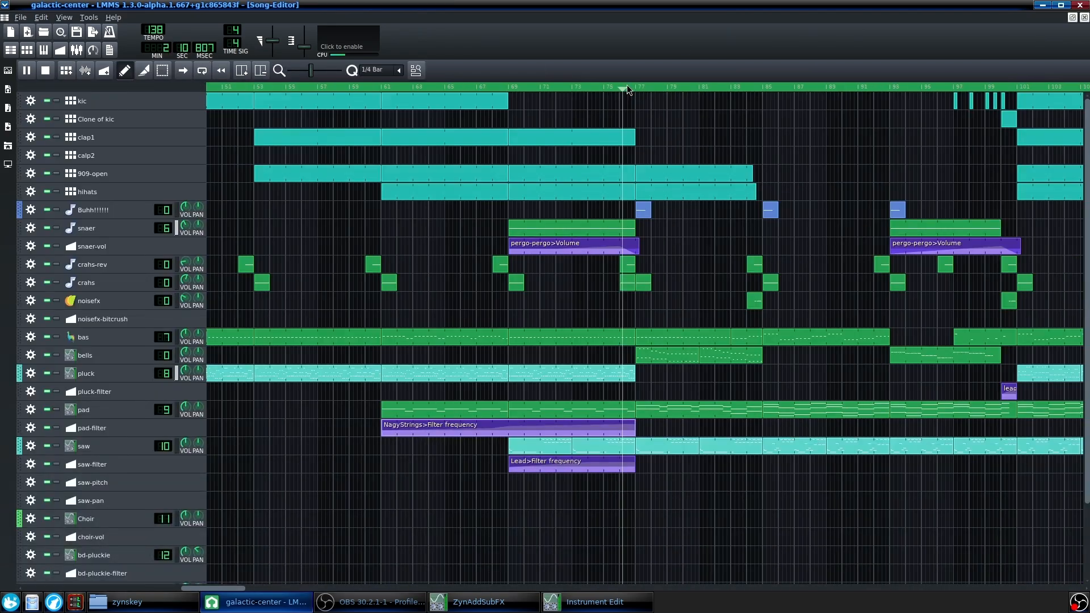
Audition the song around bars 76 to 82, soloing the pad for comparison with the full mix
scroll(553, 489, "down", 3)
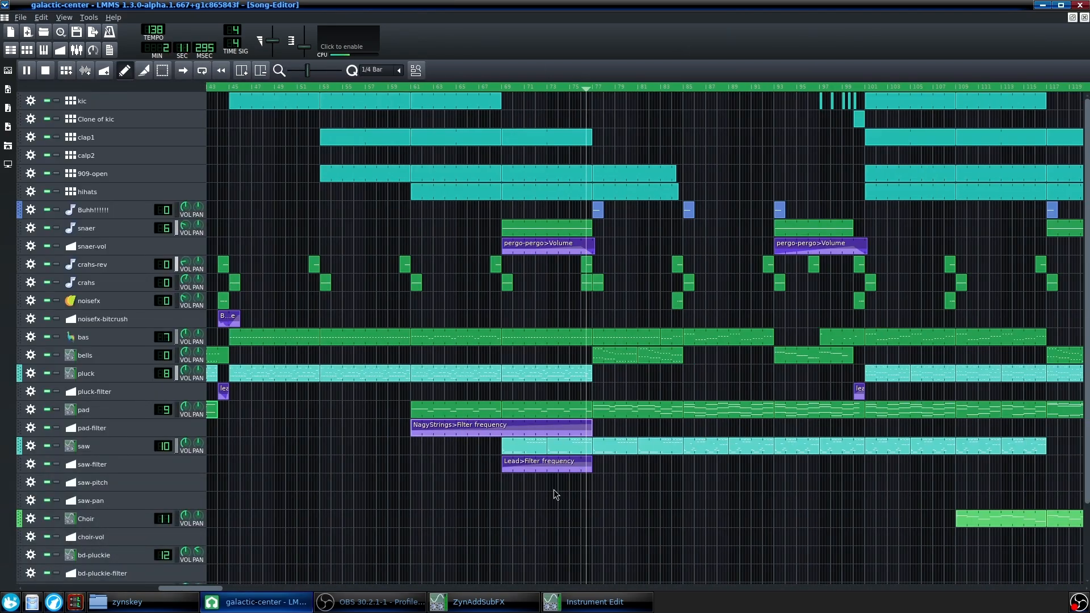
scroll(555, 487, "up", 4)
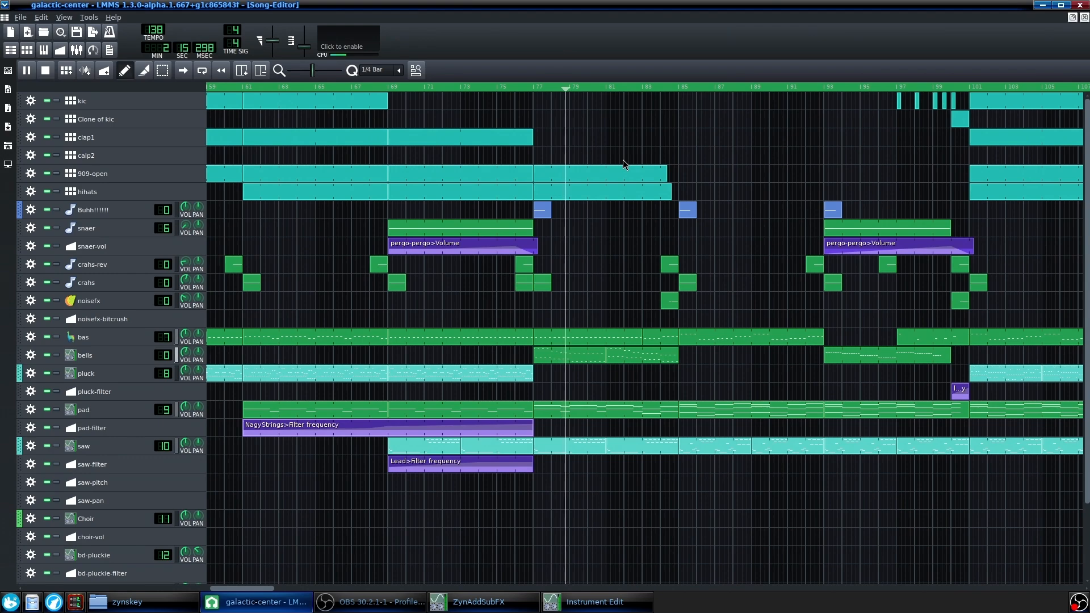
left_click(56, 410)
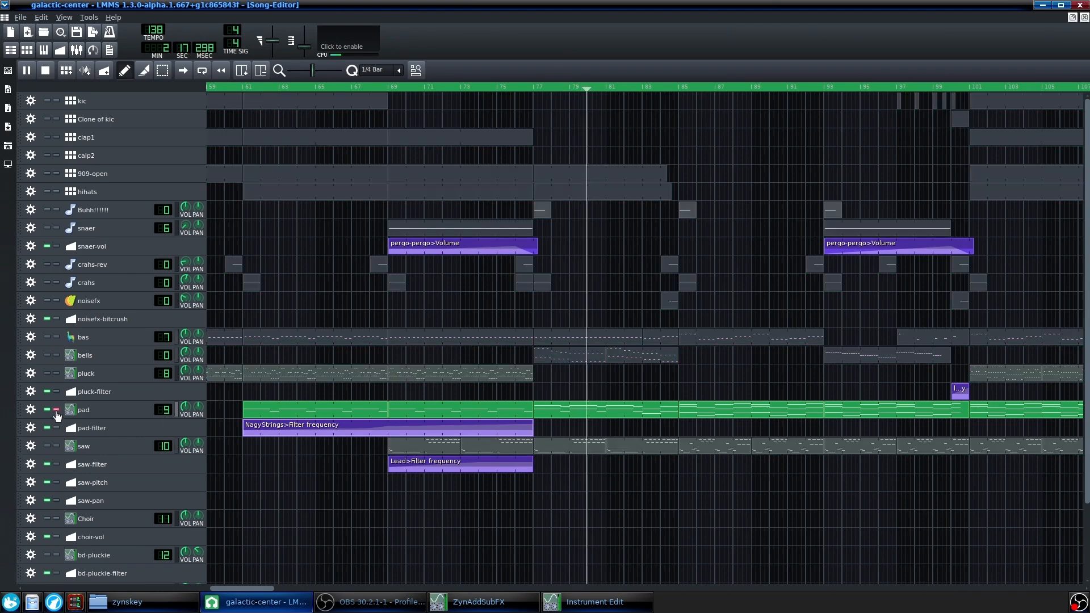
scroll(302, 505, "down", 2)
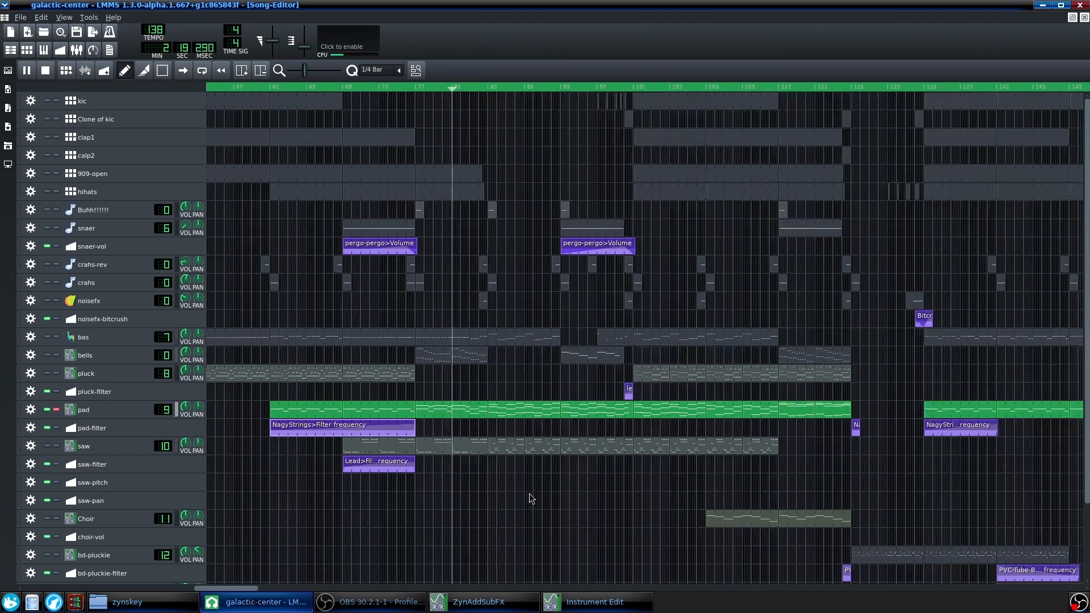
scroll(529, 493, "up", 2)
scroll(418, 157, "up", 1)
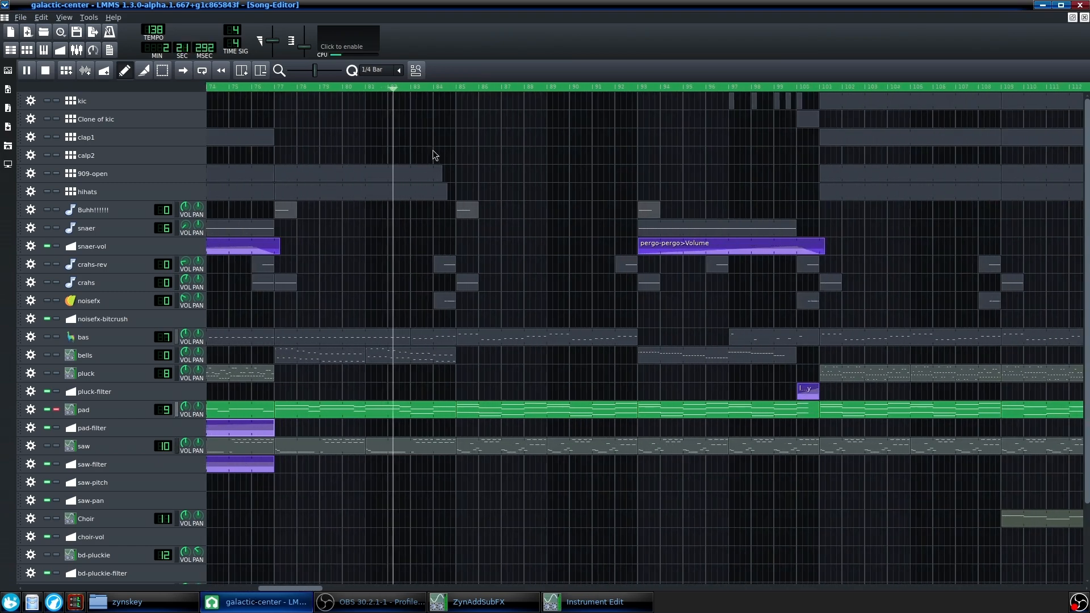
Play the song from just before bar 85, alternating between the soloed pad and the full mix
left_click(454, 86)
key("space")
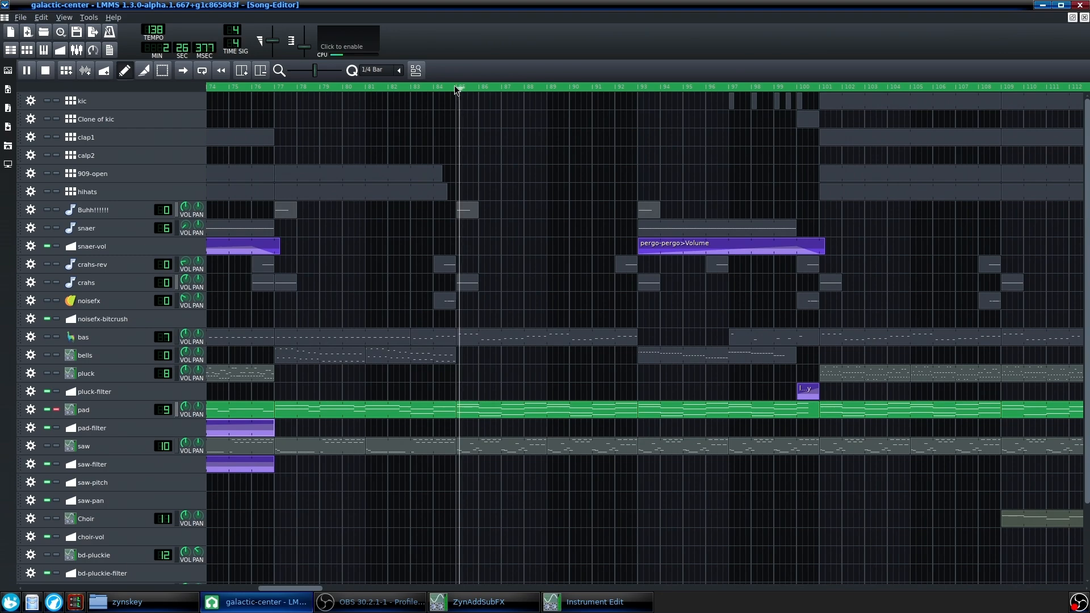
scroll(427, 539, "down", 2, "ctrl")
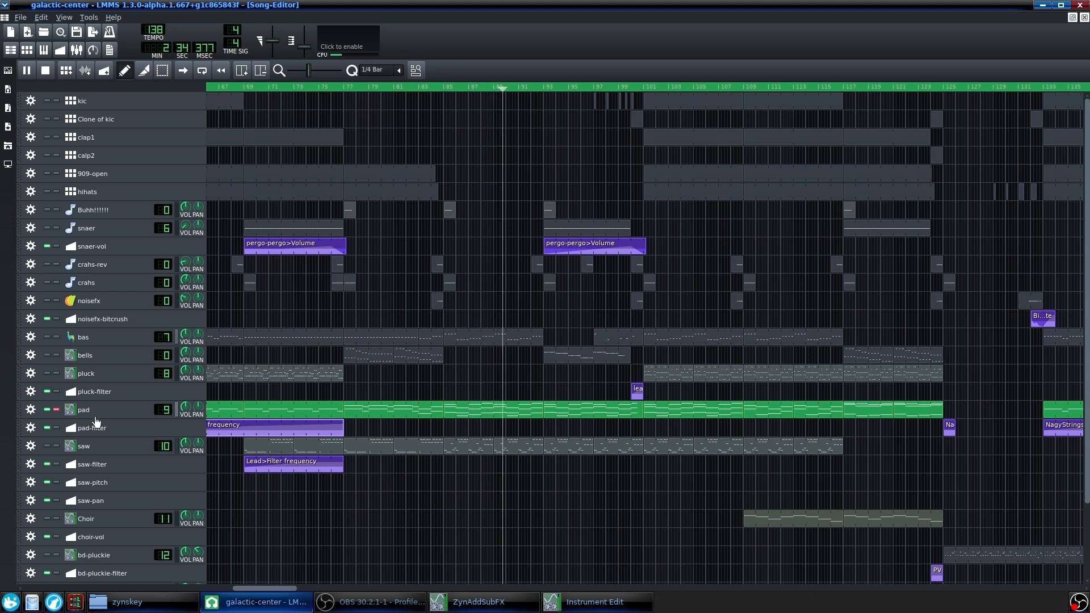
left_click(56, 410)
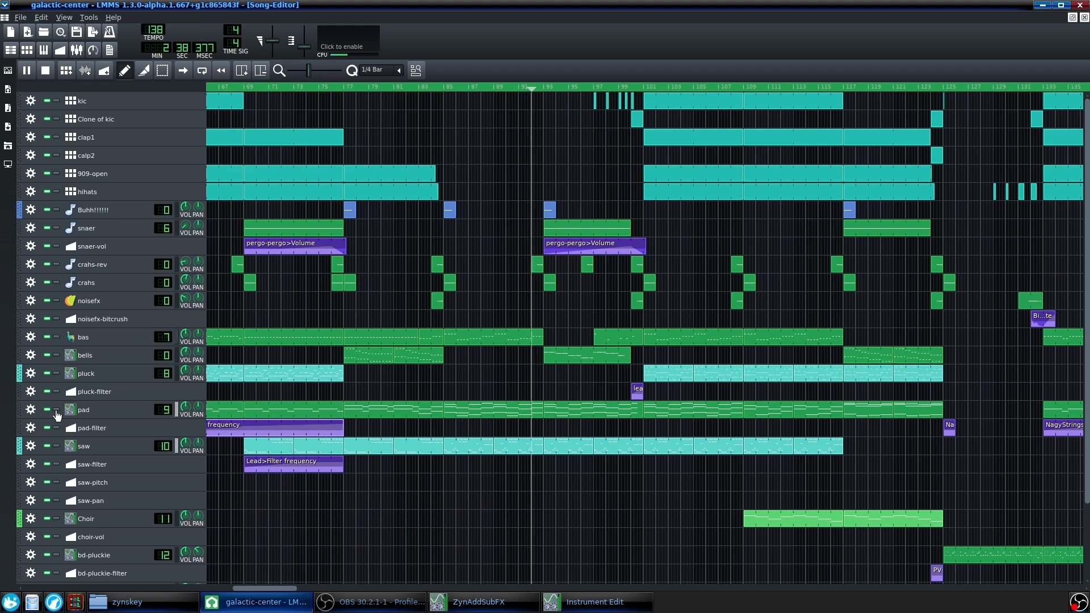
left_click(57, 410)
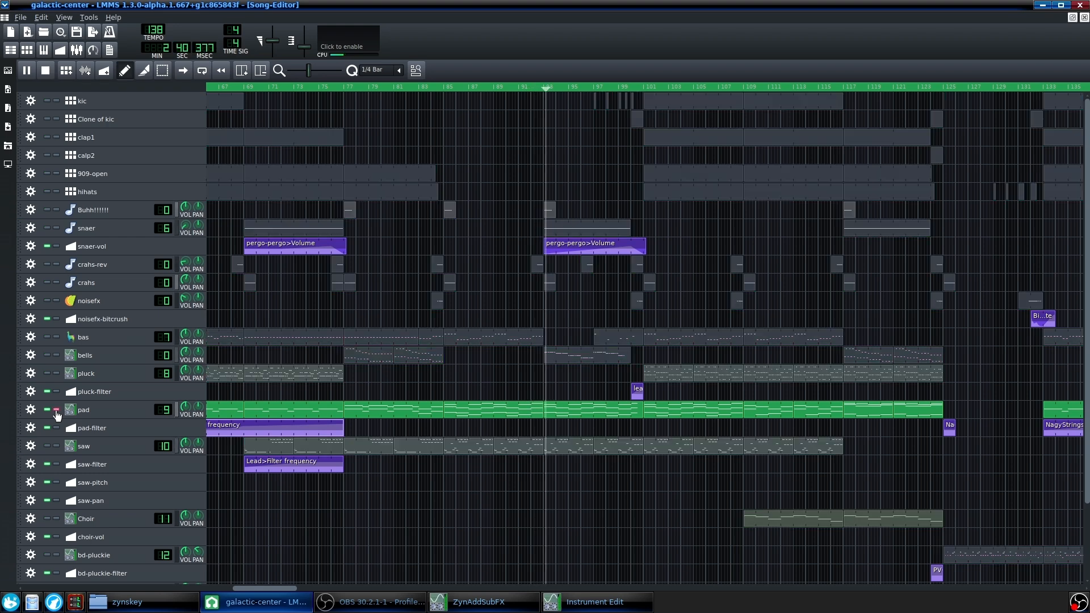
Play the soloed pad from bar 117, compare it with the full mix through bar 125, unsolo it and stop playback
key("space")
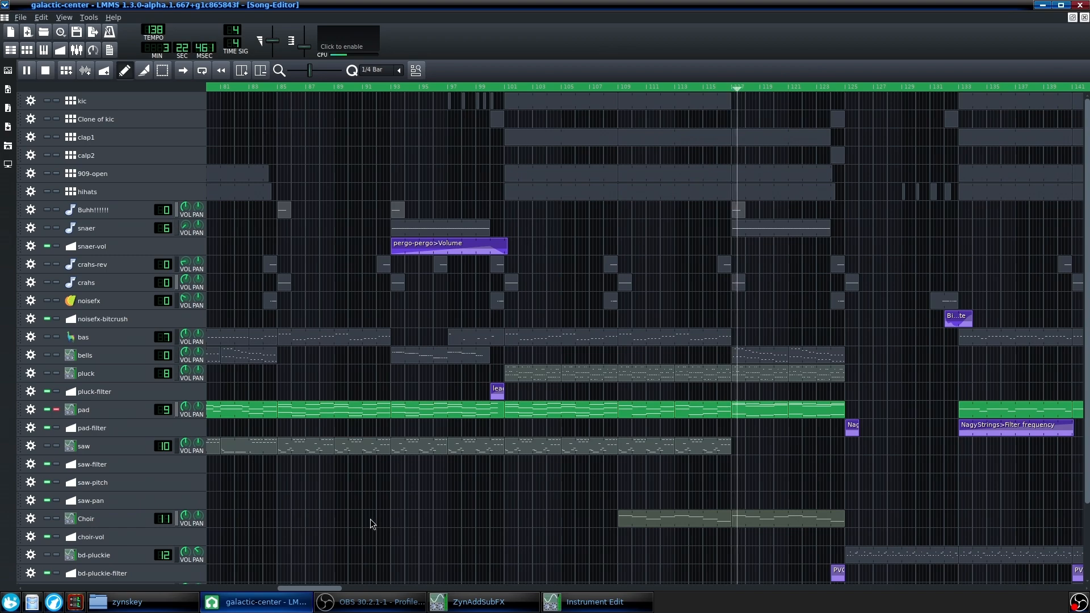
scroll(370, 519, "down", 3)
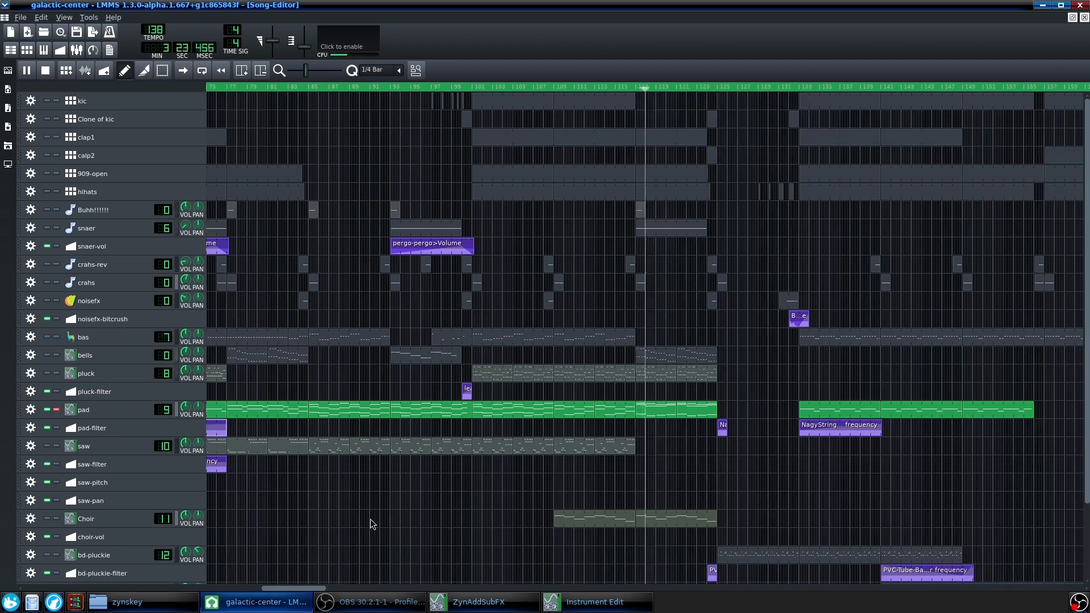
scroll(370, 519, "down", 3)
scroll(716, 454, "up", 4)
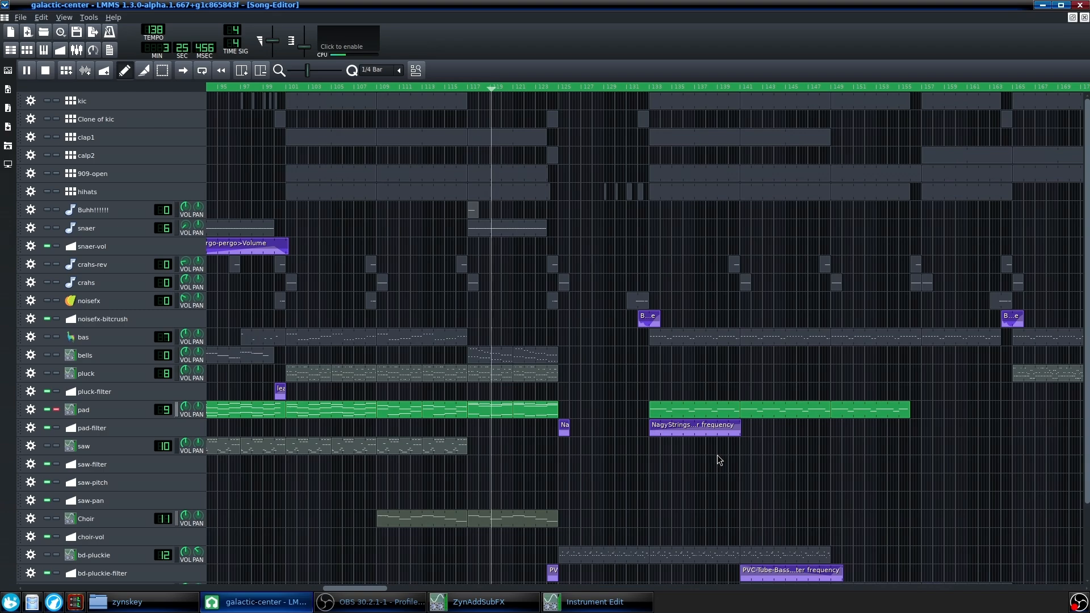
scroll(580, 479, "up", 2)
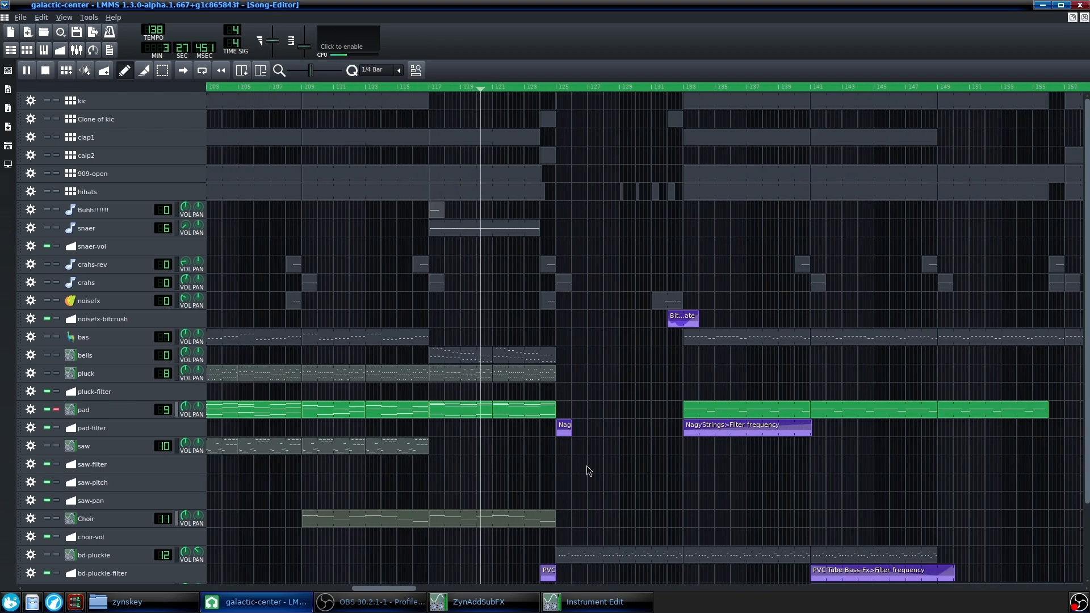
left_click_drag(410, 594, 440, 593)
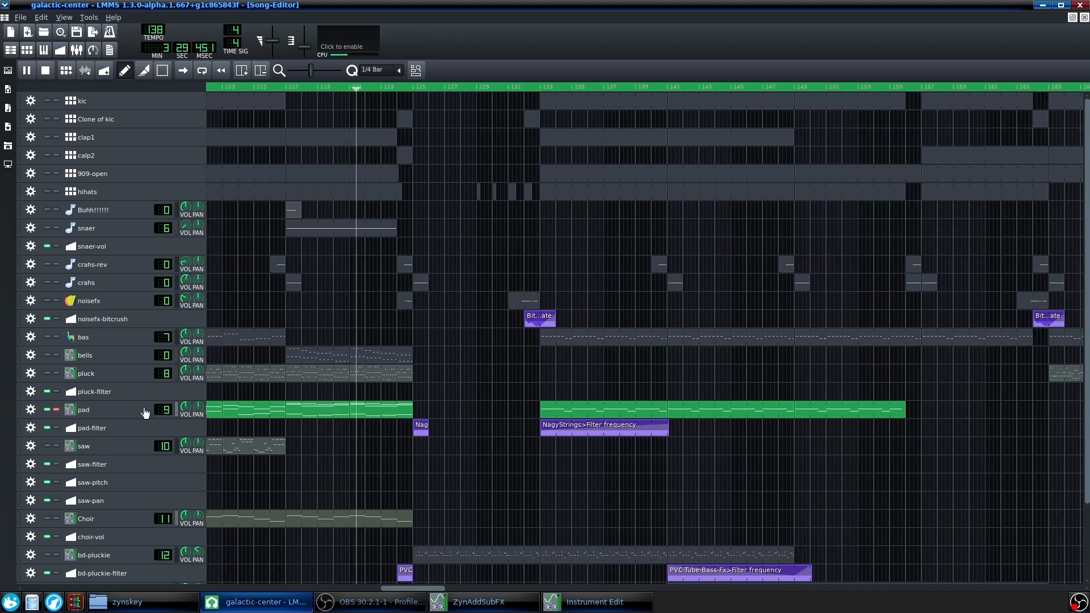
left_click(57, 409)
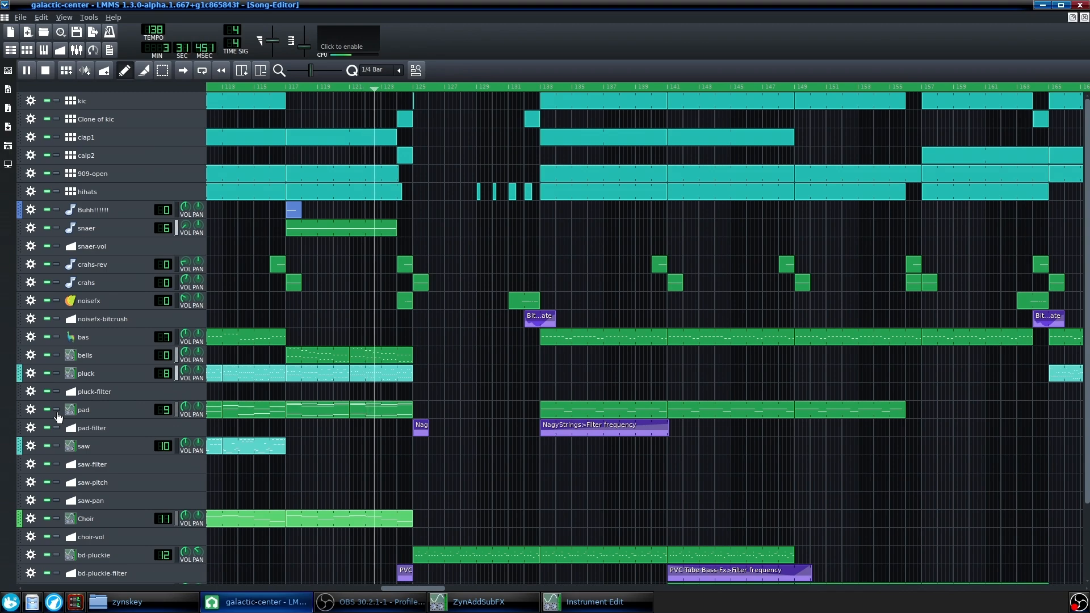
left_click(57, 409)
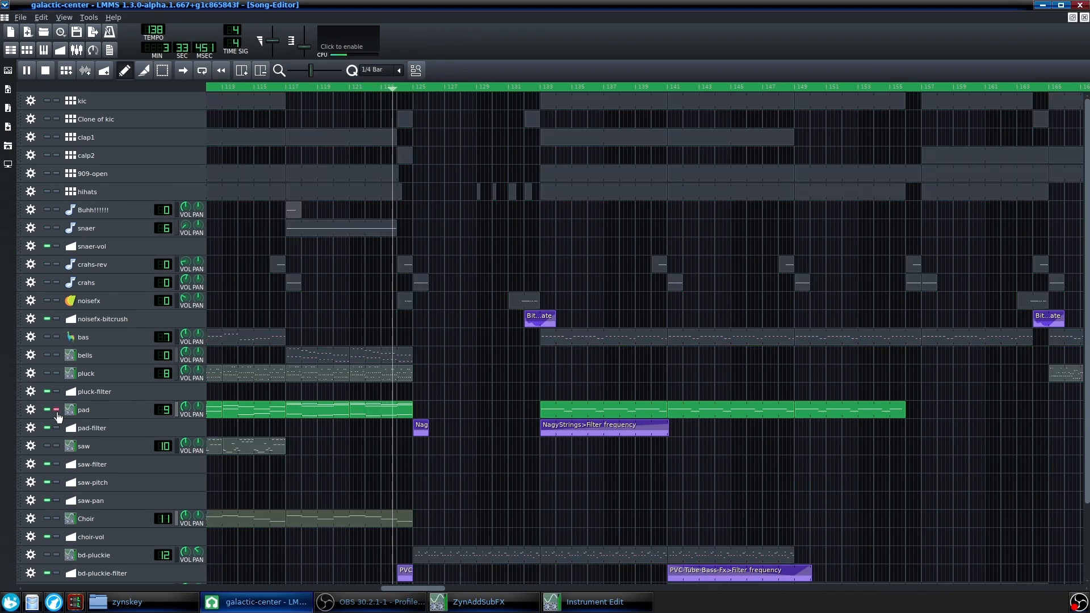
left_click(56, 413)
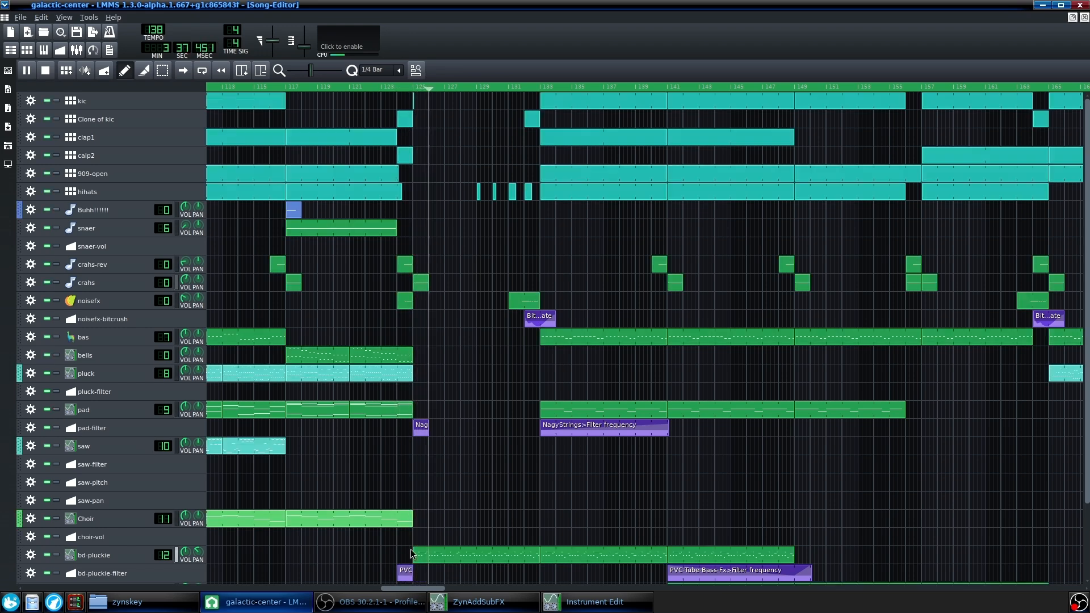
key("space")
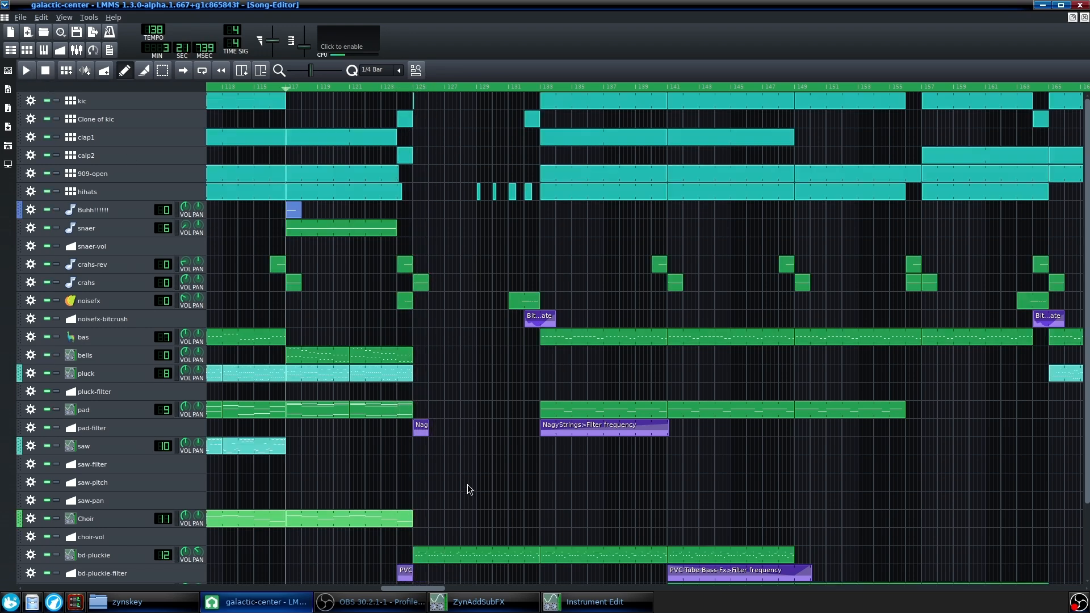
Play the song from just before bar 69 with the saw track soloed, stop, and unsolo the saw
scroll(467, 488, "down", 4)
left_click_drag(74, 590, 42, 592)
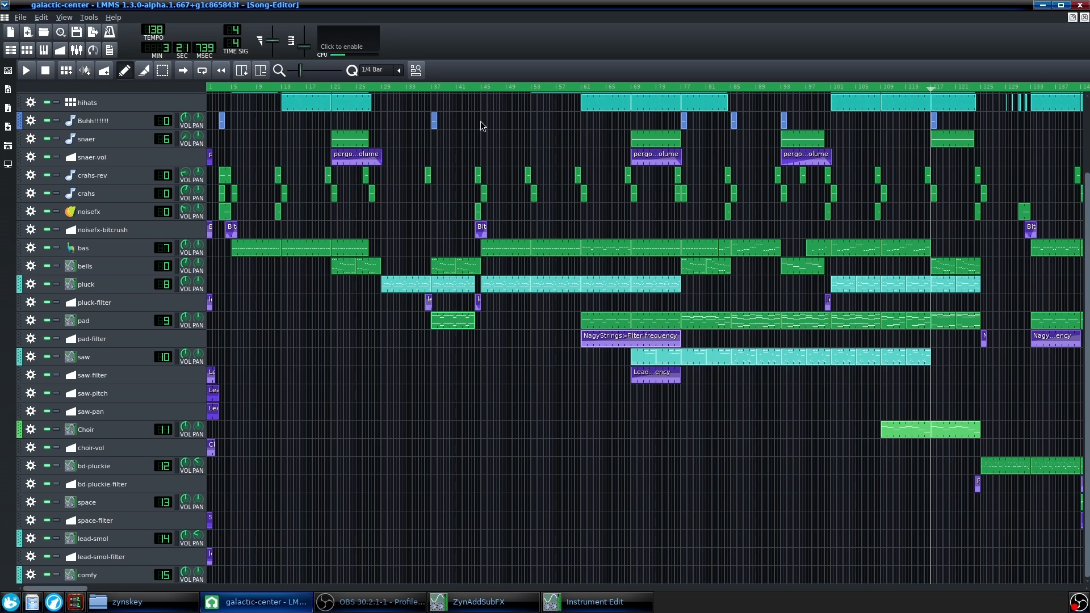
left_click_drag(514, 85, 462, 57)
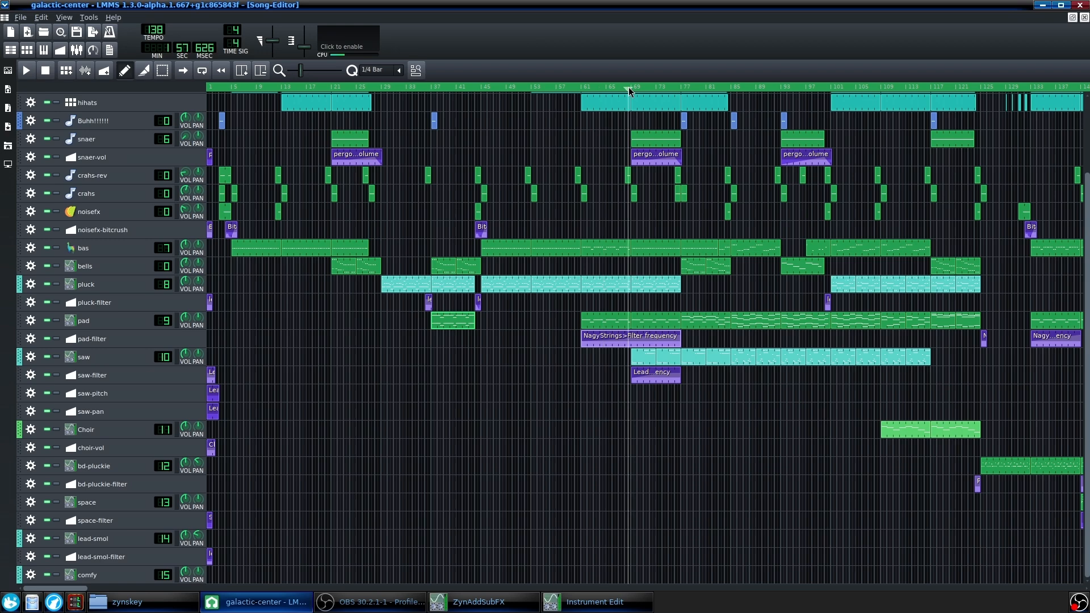
scroll(700, 492, "up", 2)
key("space")
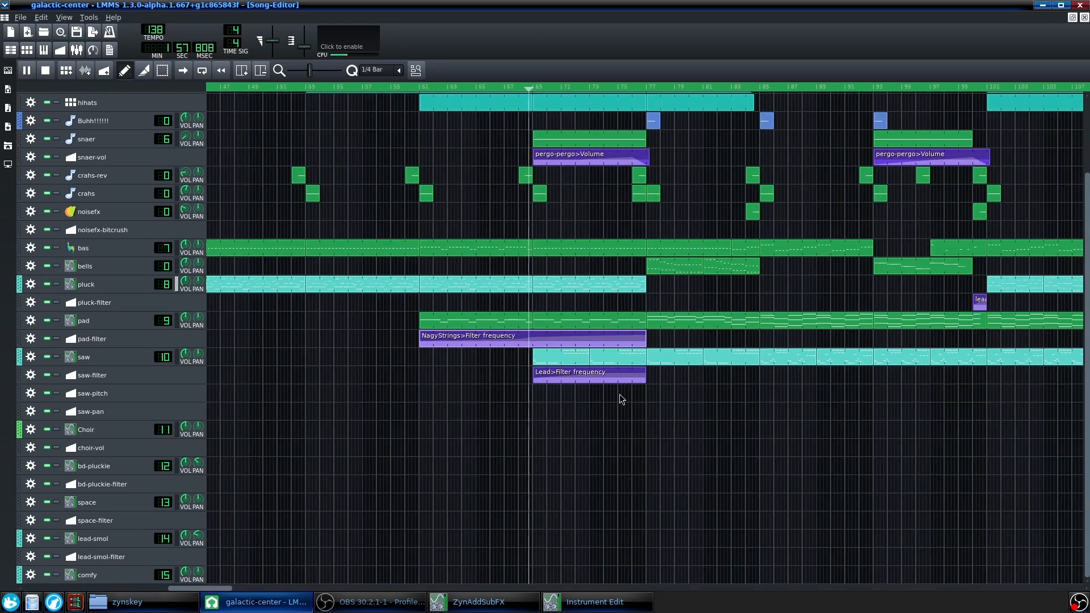
left_click(56, 357)
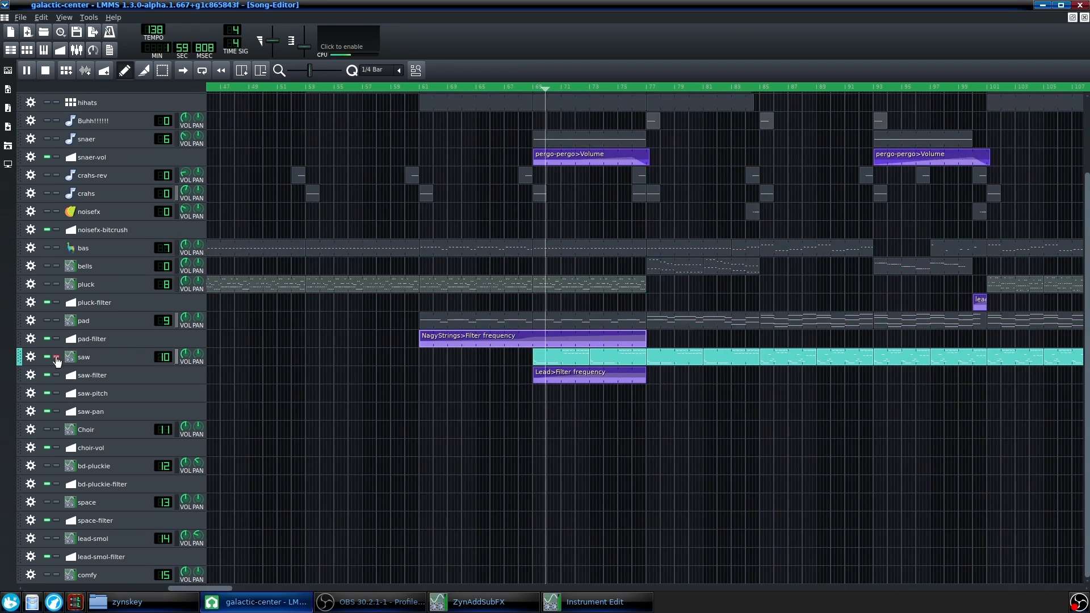
key("space")
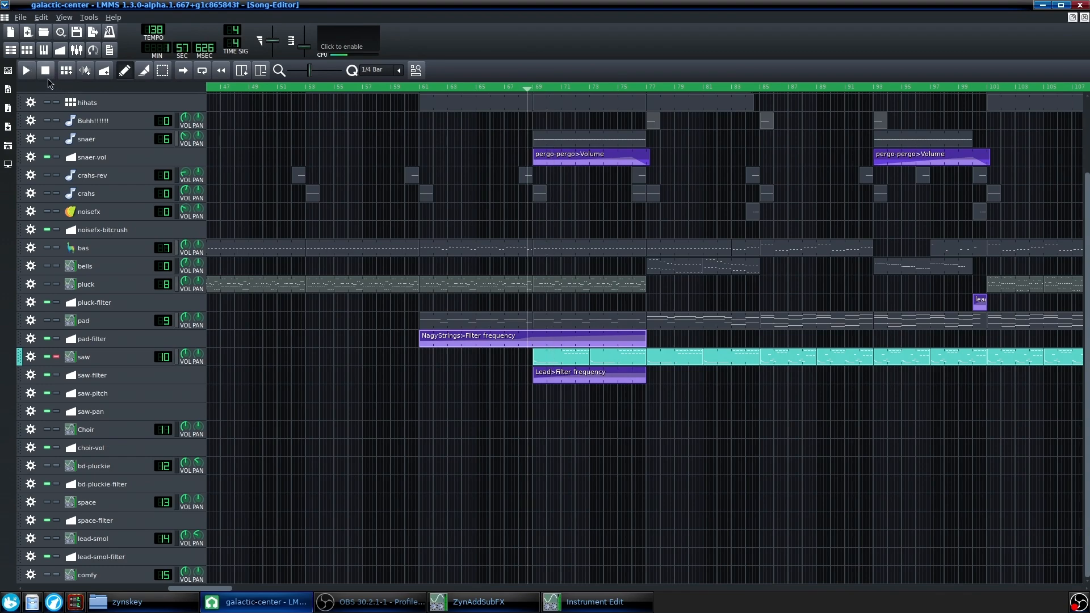
left_click(56, 357)
Play the full mix from just before bar 85, stop, and return the playhead to just before bar 69
scroll(296, 452, "down", 2)
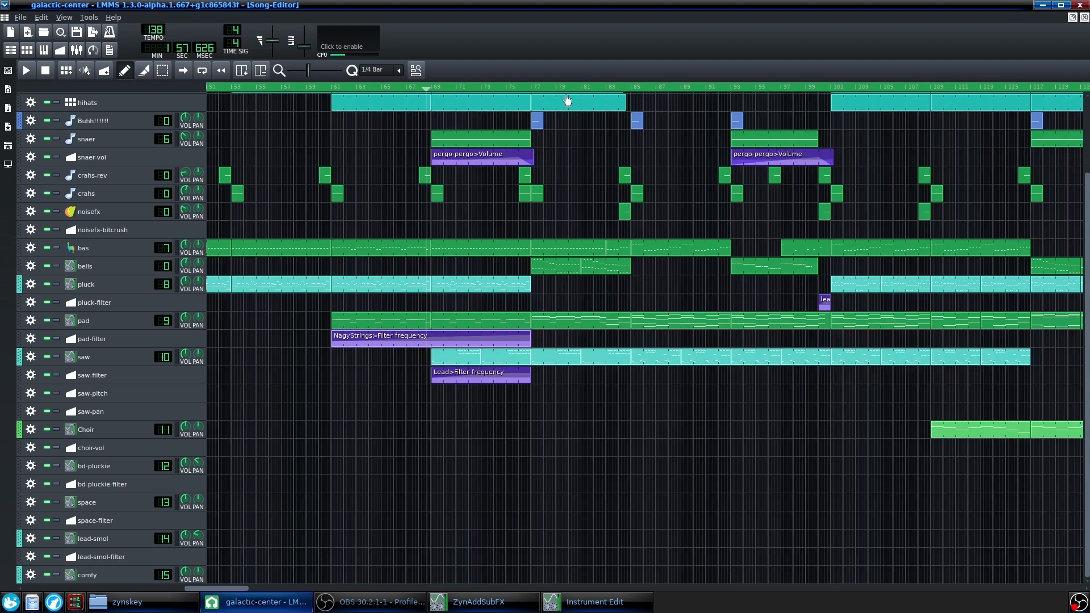
left_click_drag(618, 89, 629, 90)
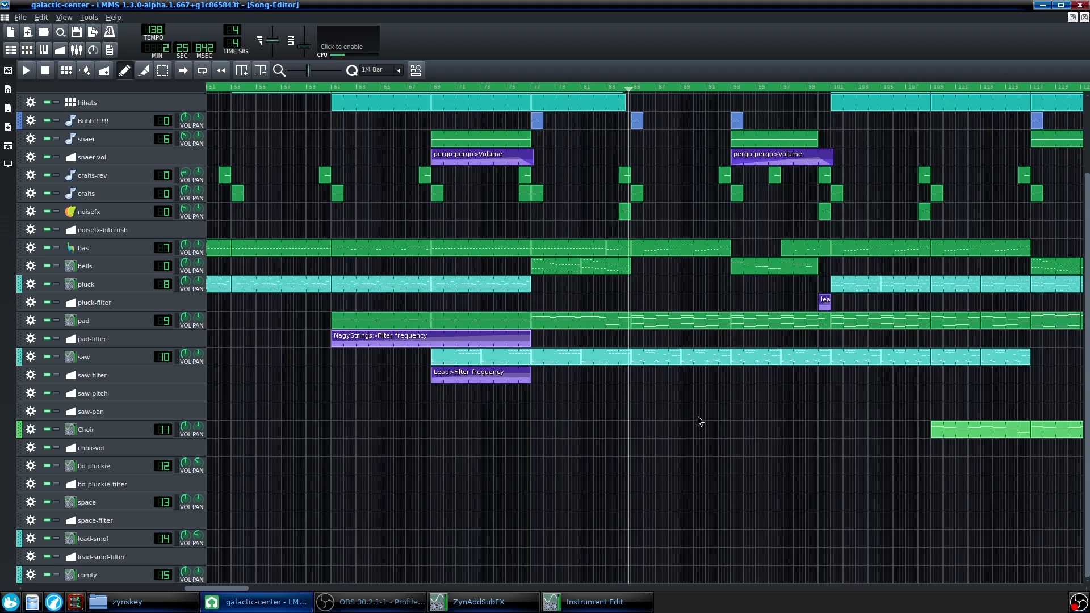
key("space")
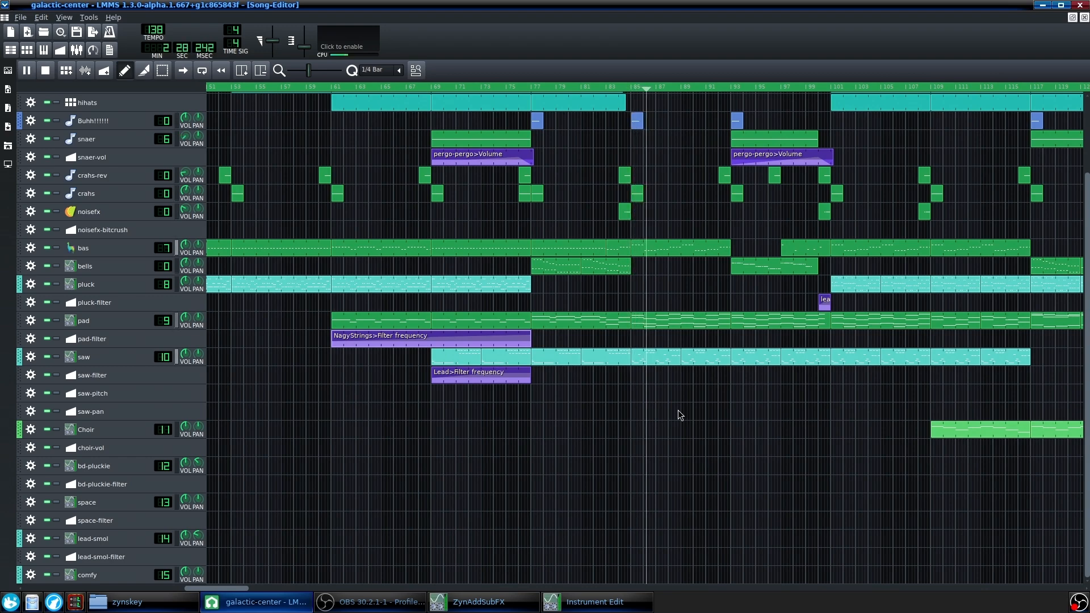
key("space")
left_click_drag(483, 89, 430, 87)
Inspect the saw instrument's effects chain and the saw channel in the Mixer, and close the Mixer
left_click(119, 362)
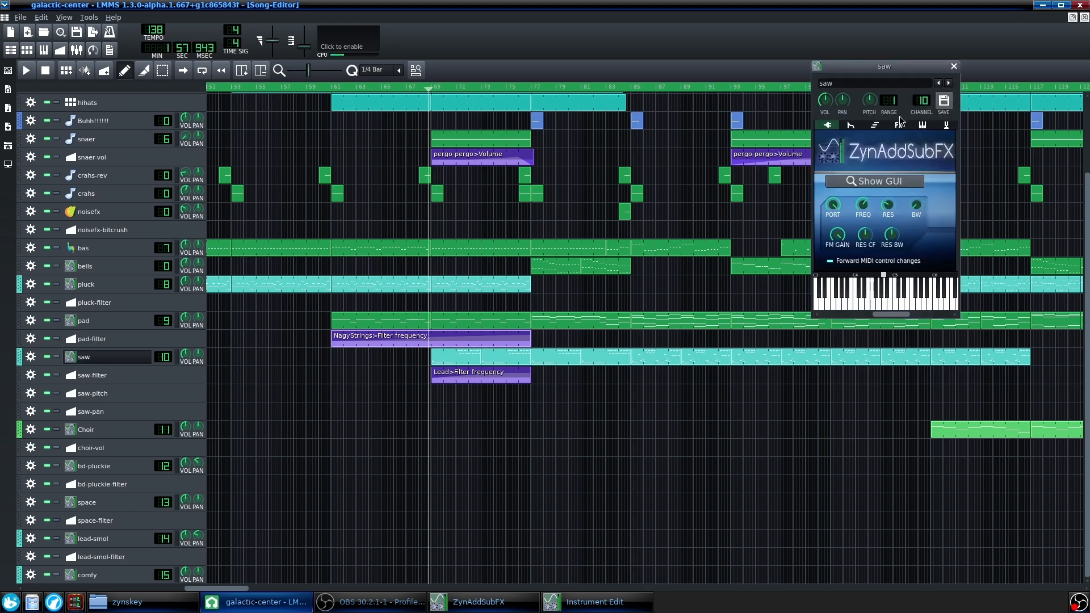
left_click(899, 125)
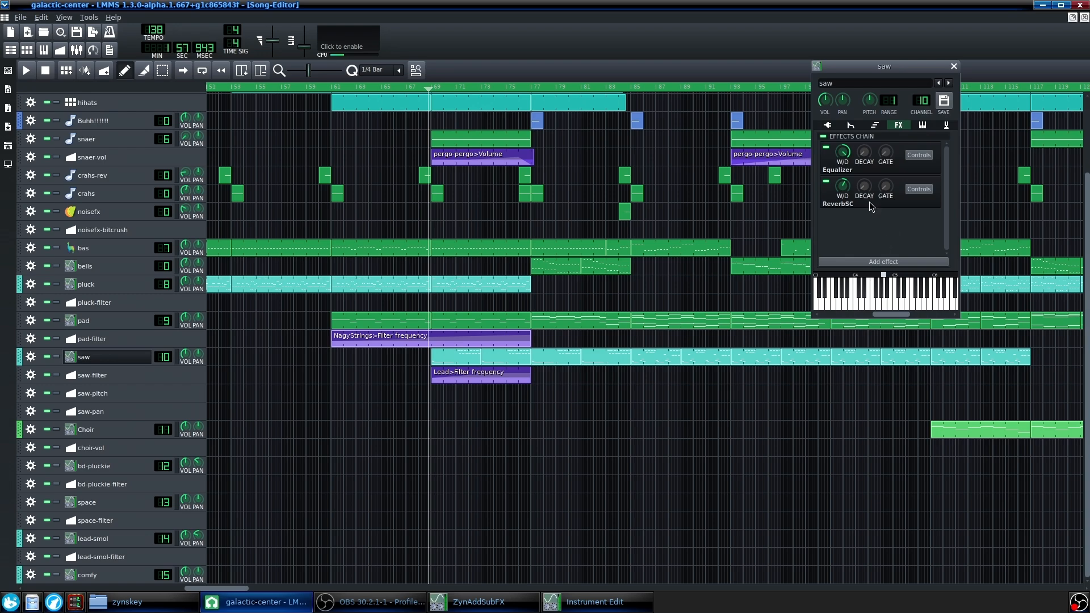
left_click(80, 50)
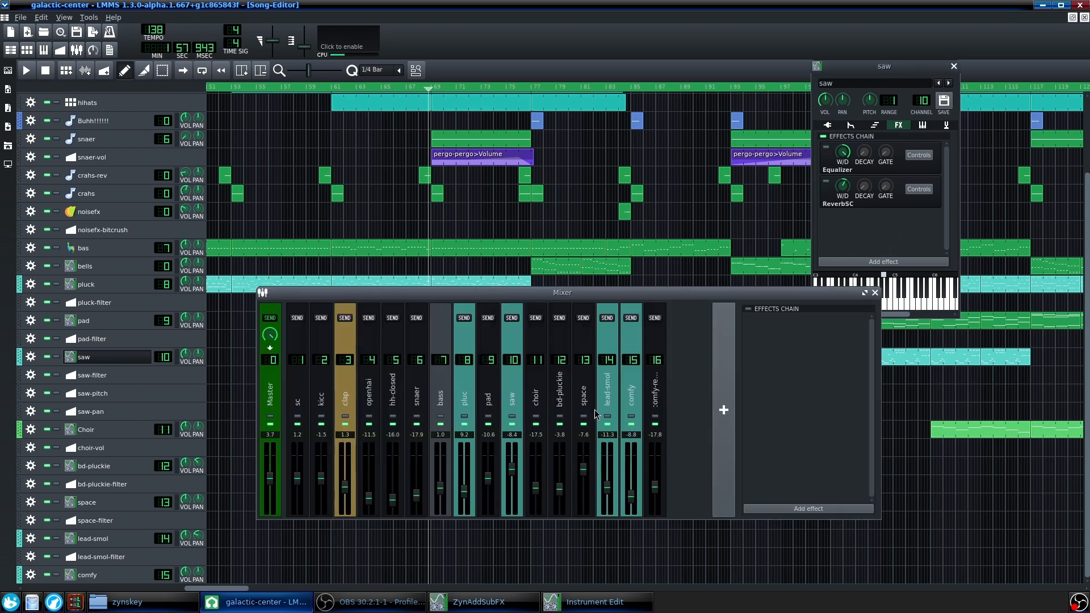
left_click(513, 389)
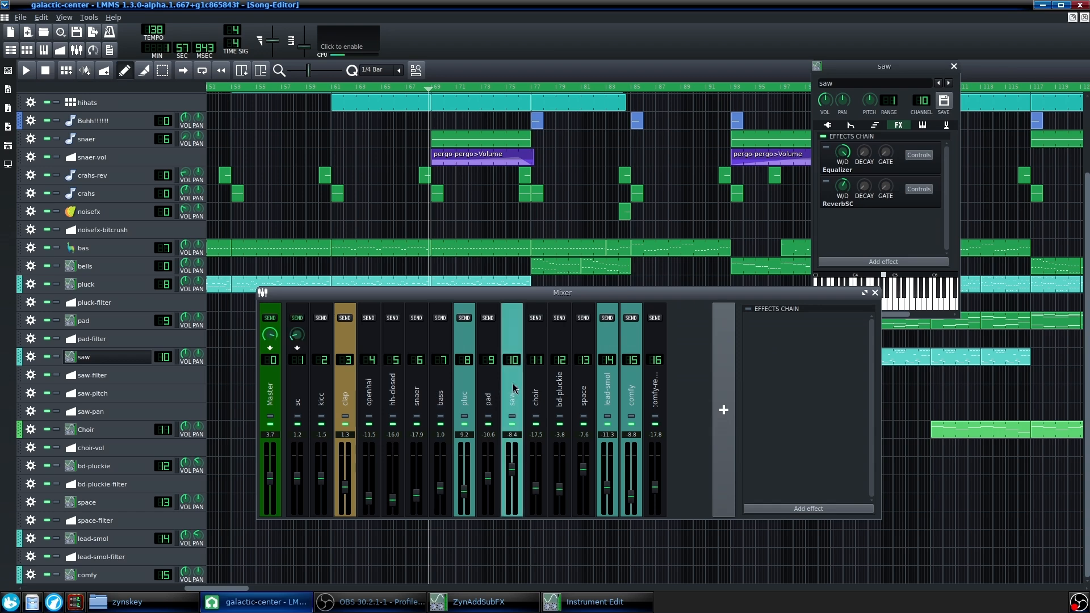
left_click(874, 292)
Inspect insert effects 1 and 2 of the saw's ZynAddSubFX instrument, and return to the Song-Editor
left_click(828, 129)
left_click(874, 182)
left_click(455, 331)
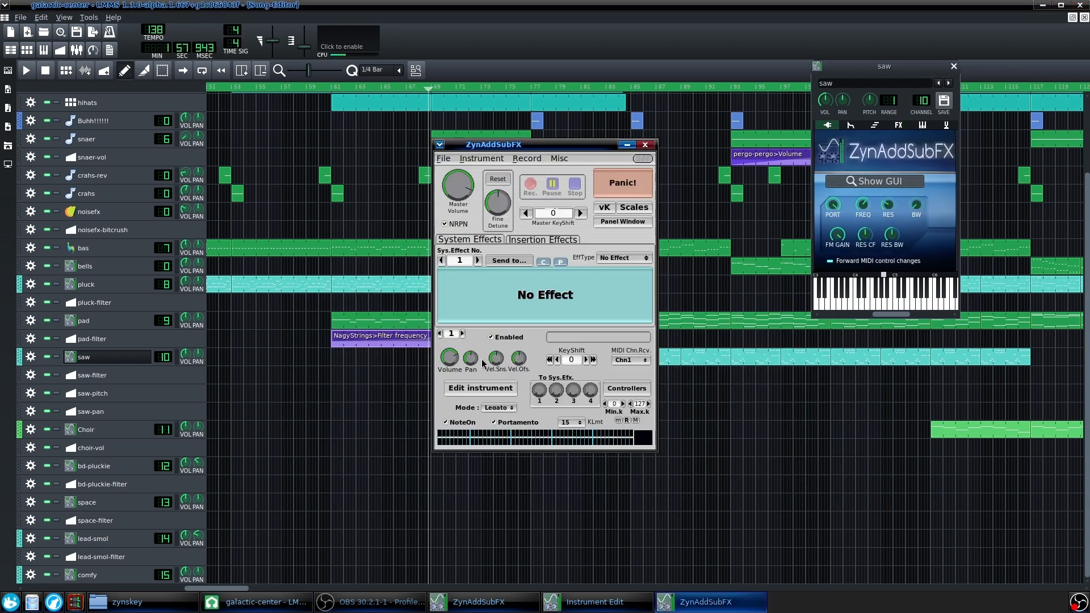
left_click(507, 389)
left_click(629, 375)
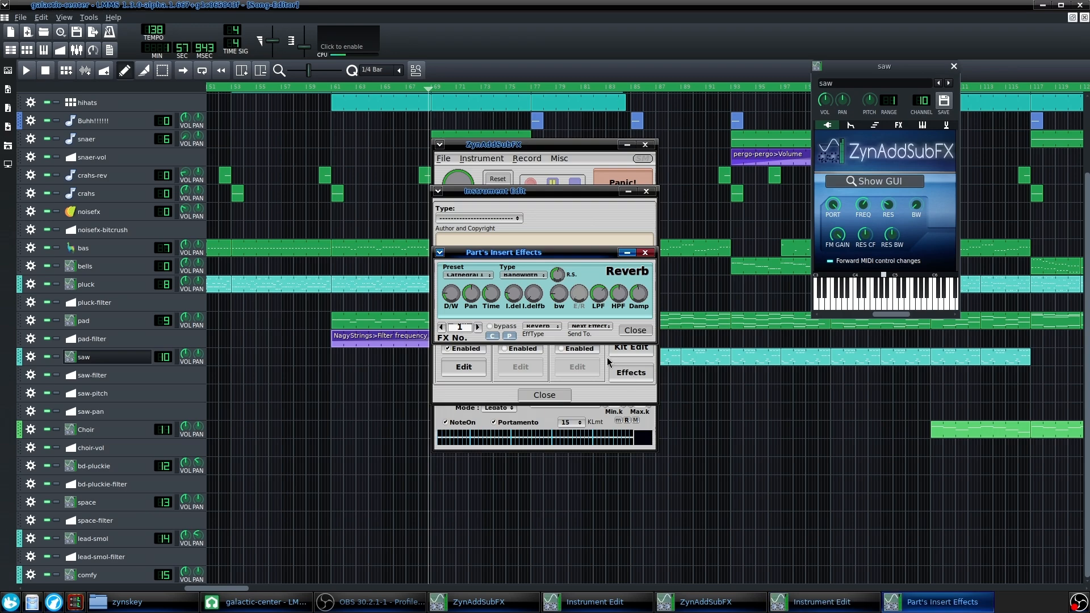
left_click(478, 328)
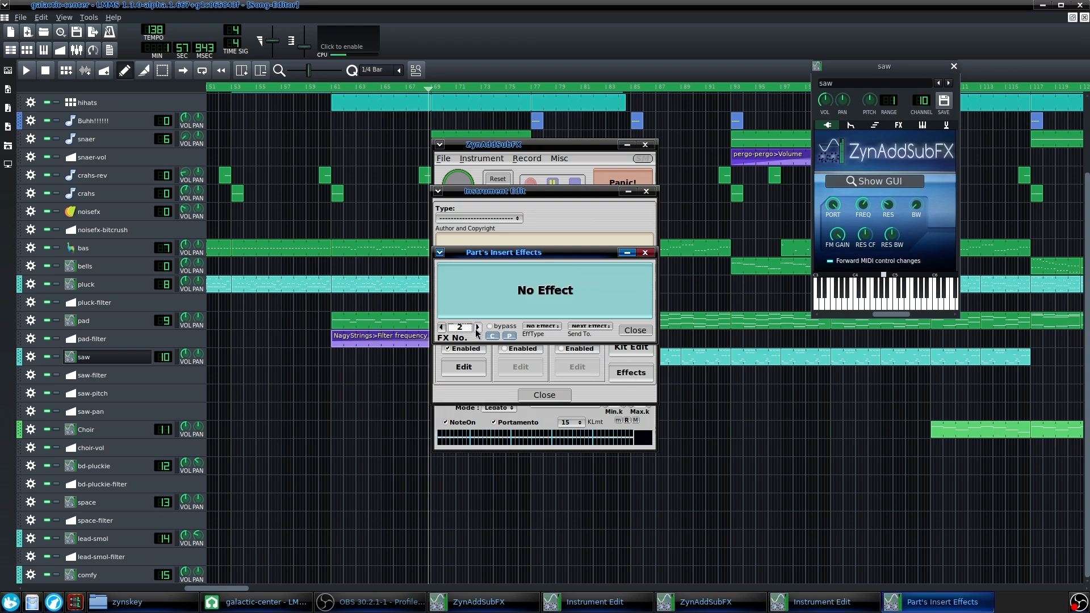
left_click(442, 328)
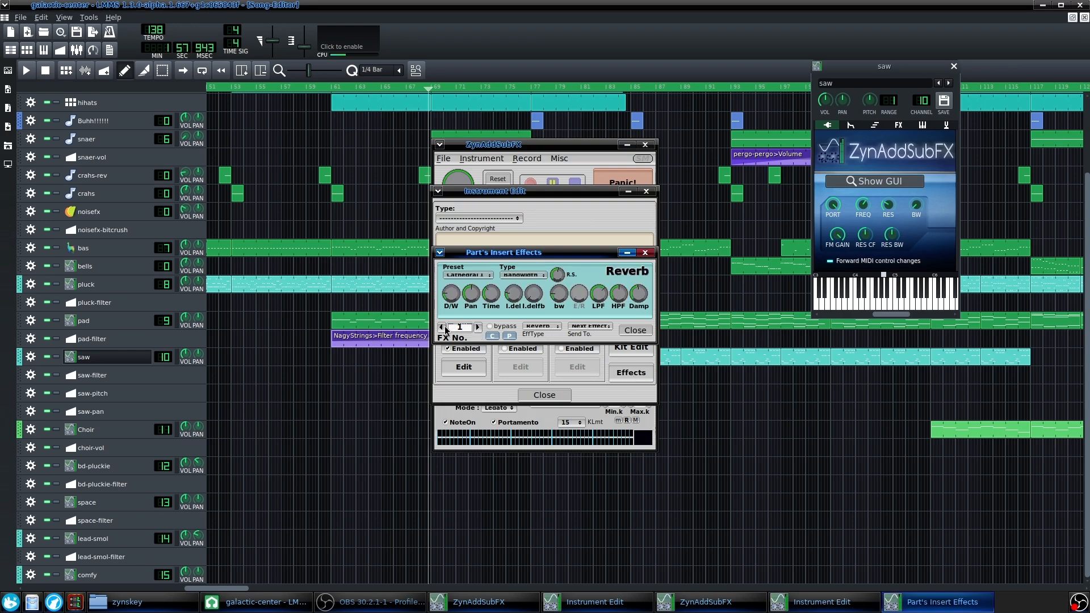
left_click(883, 310)
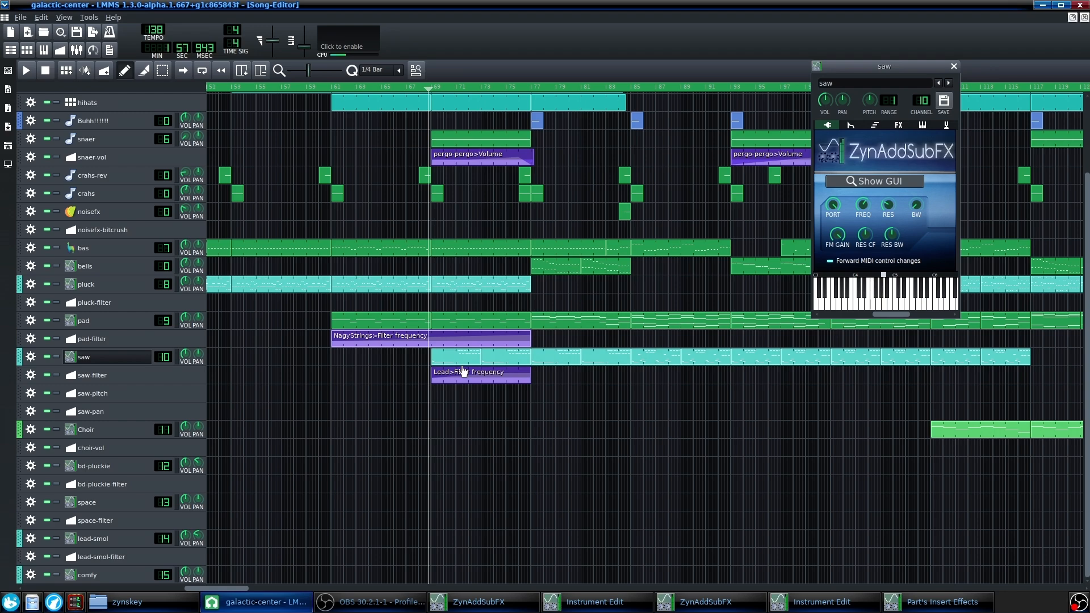
Close the saw instrument window, open the first saw clip in the Piano-Roll, and play a short part of it
scroll(435, 419, "up", 2)
left_click(953, 66)
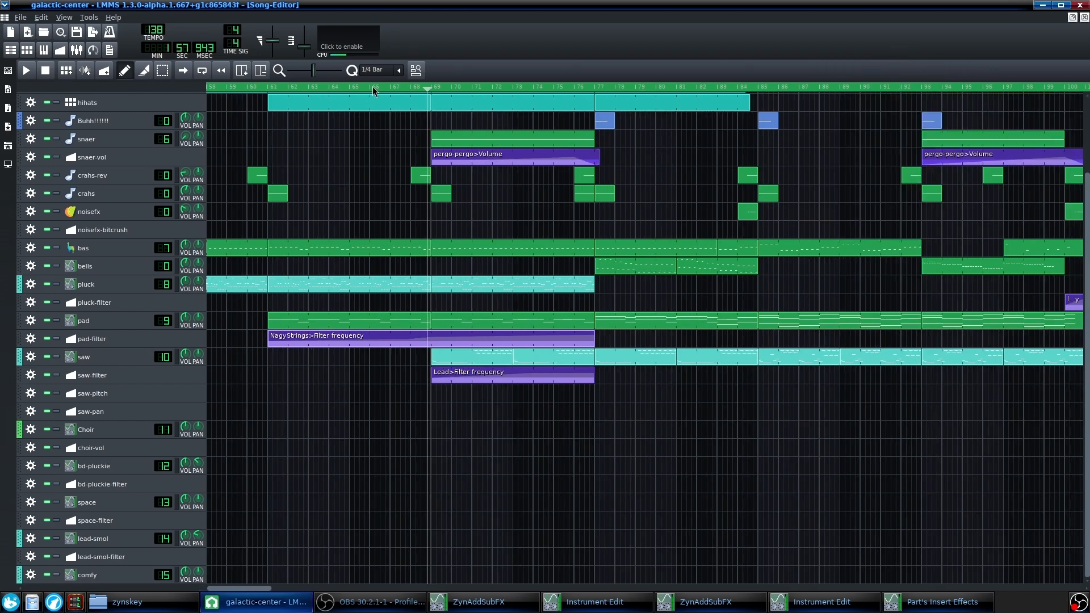
double_click(484, 350)
scroll(177, 435, "up", 3)
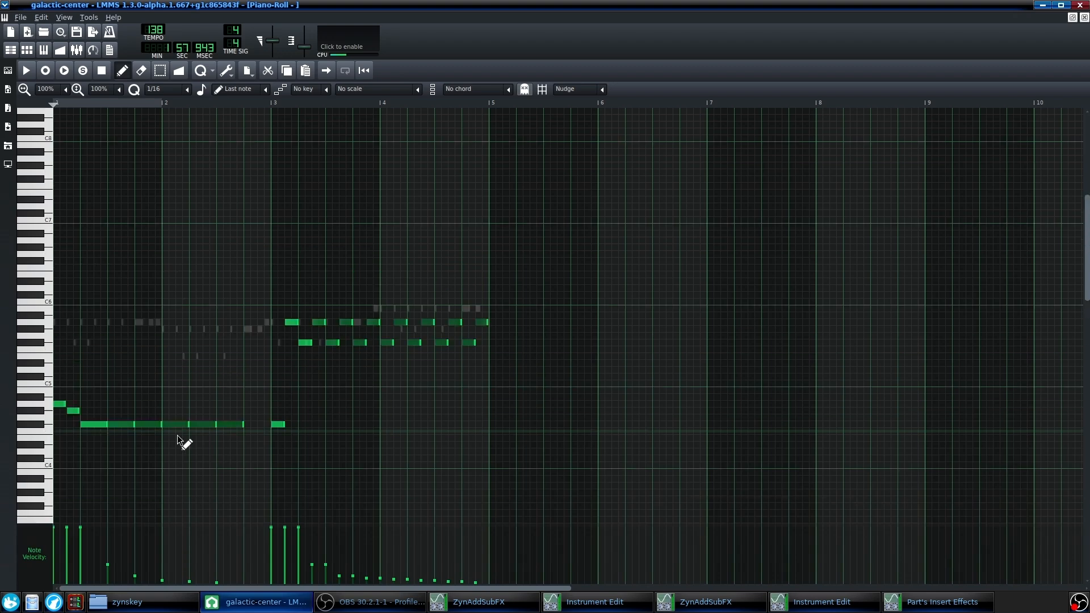
key("space")
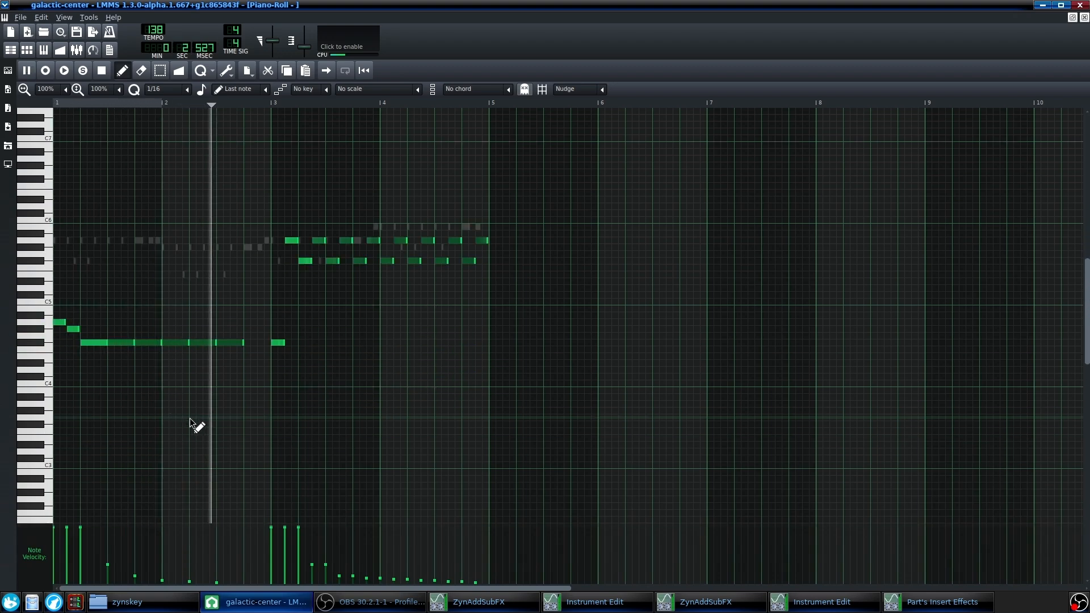
key("space")
scroll(122, 226, "down", 2)
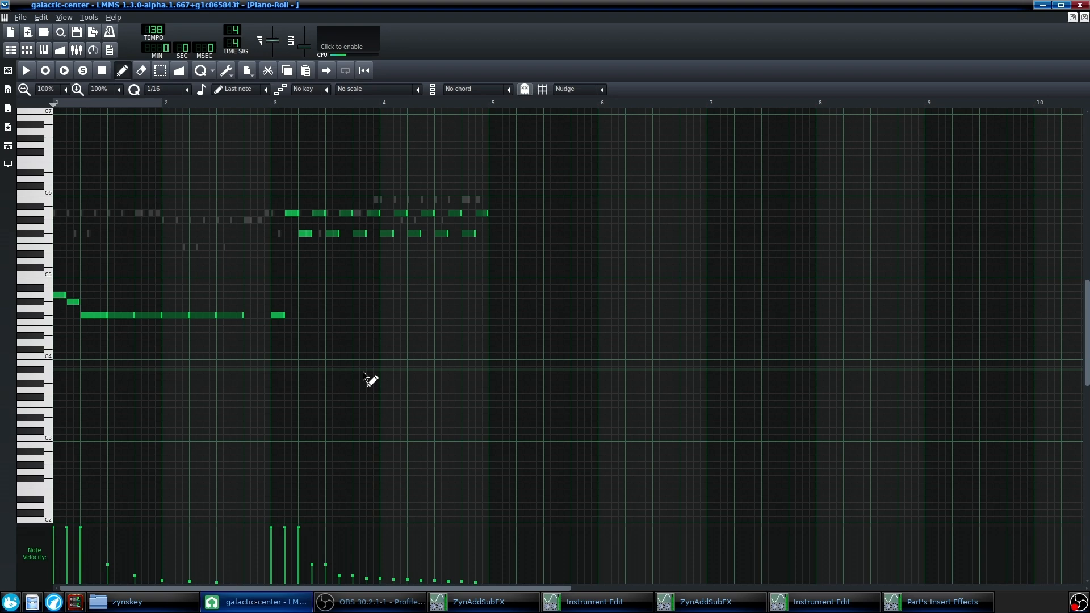
Replay the first saw clip from its beginning and return to the Song-Editor
left_click(261, 105)
left_click_drag(272, 107, 265, 107)
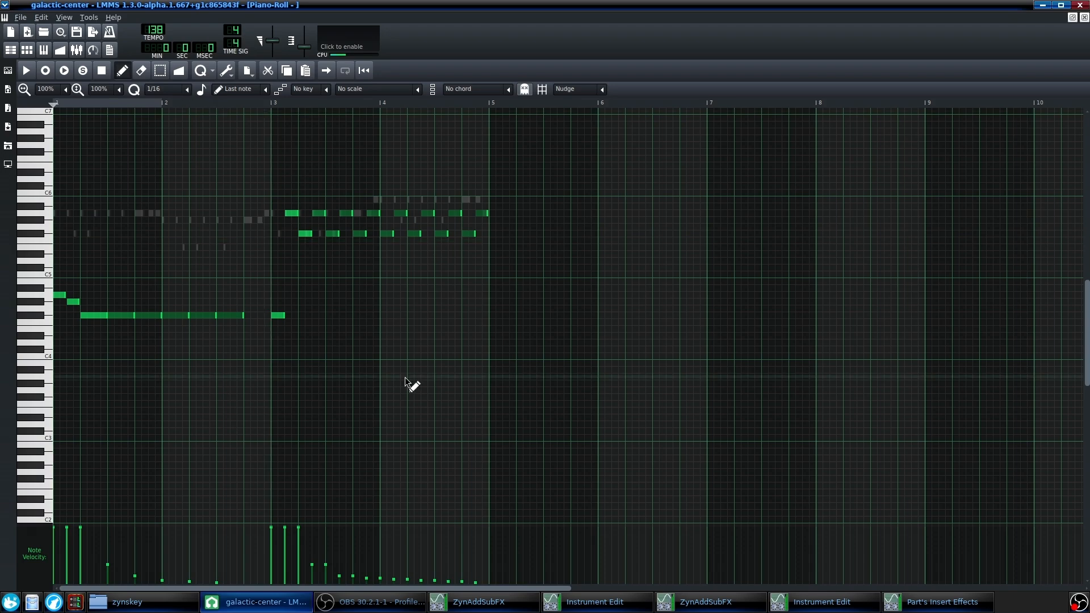
key("Home")
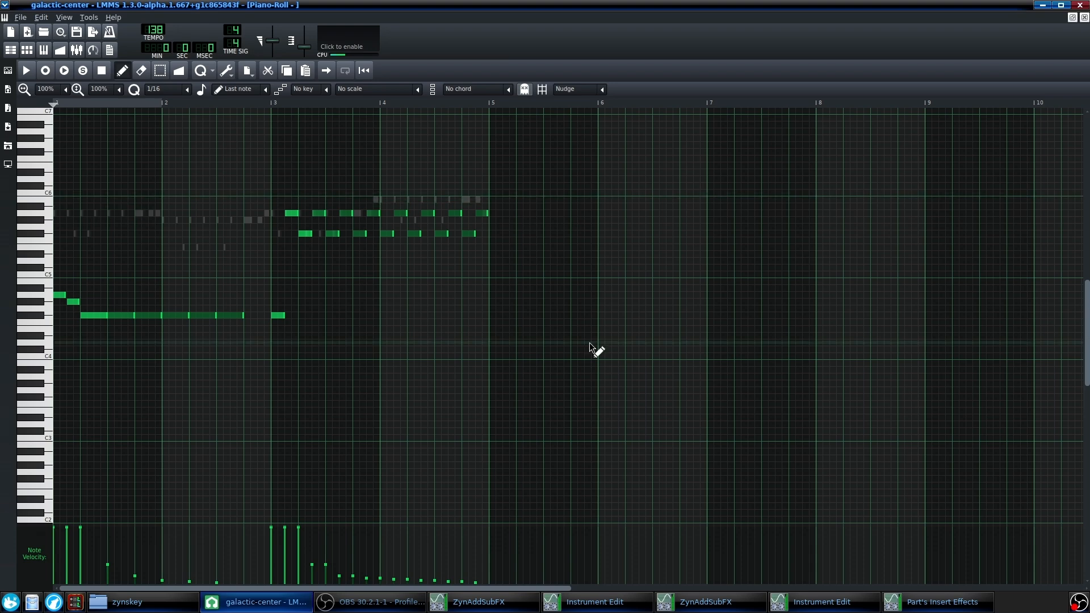
key("space")
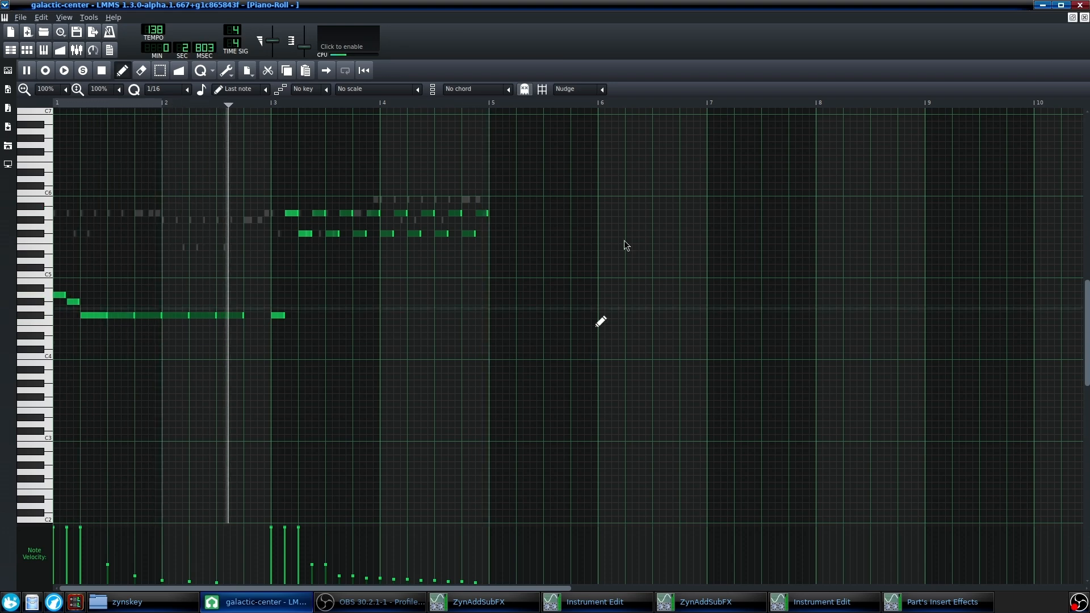
left_click(1084, 18)
Inspect the Equalizer in the saw instrument's effects chain while the clip plays, and close its controls
left_click(132, 358)
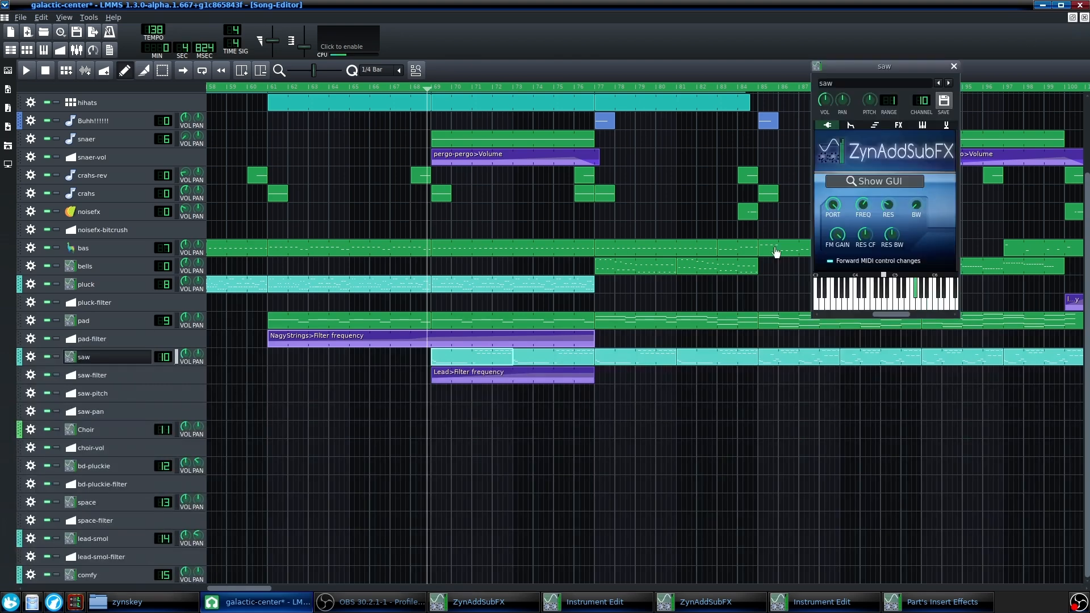
left_click(898, 125)
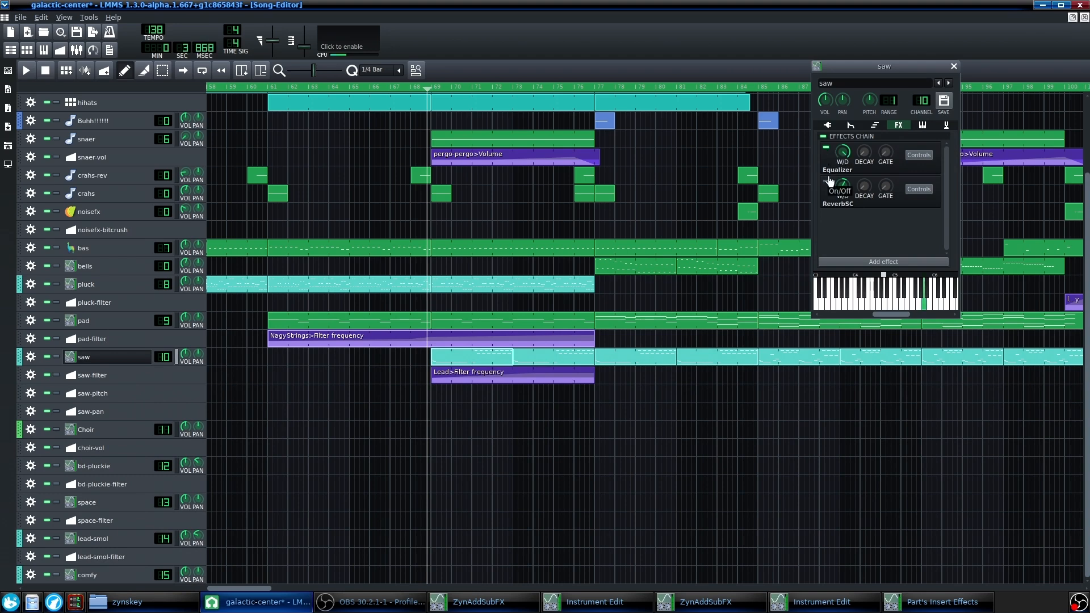
left_click(918, 155)
left_click_drag(918, 303, 594, 247)
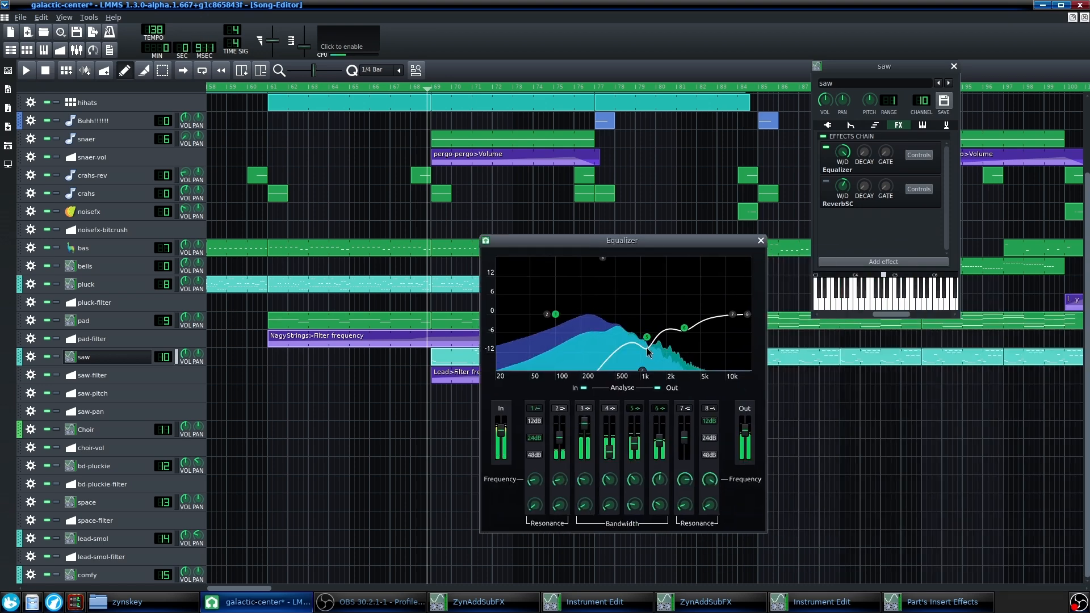
mouse_move(648, 339)
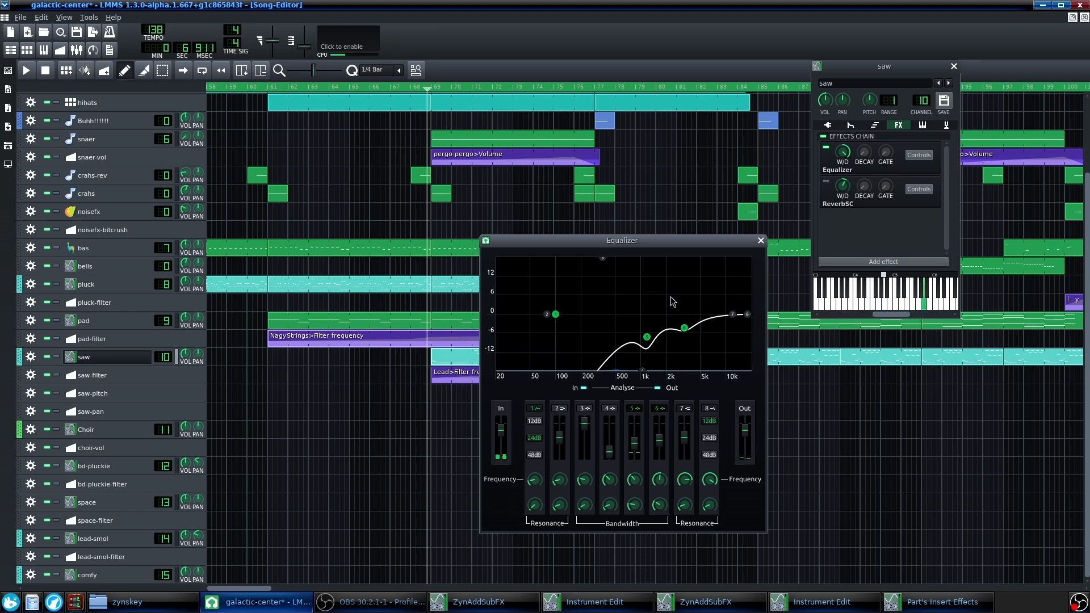
left_click_drag(666, 241, 621, 220)
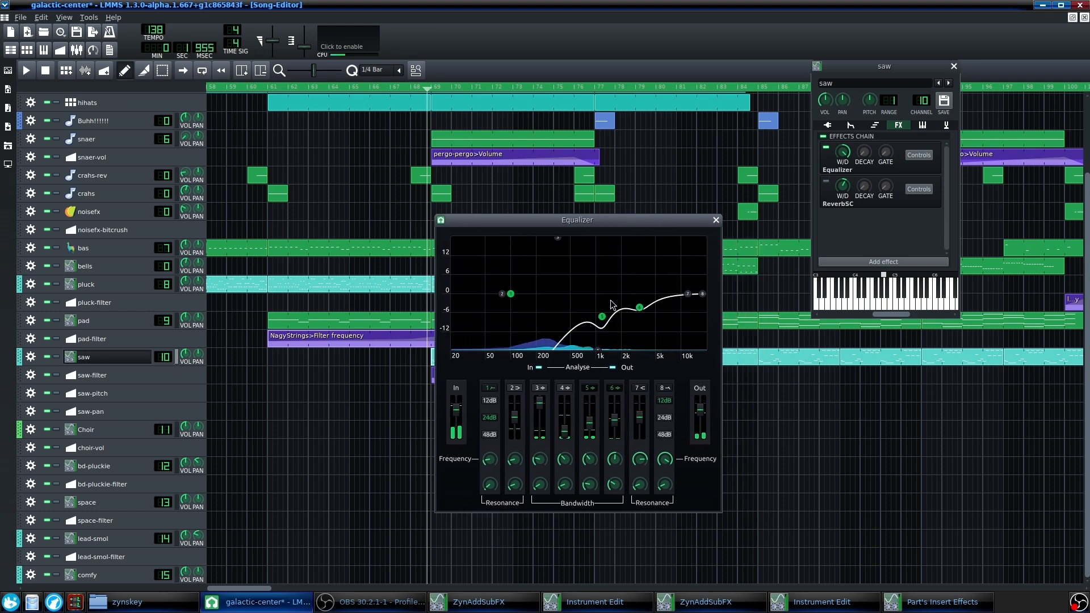
left_click(715, 220)
Turn on the saw's ReverbSC effect, view its controls, close them, and stop playback
left_click(827, 181)
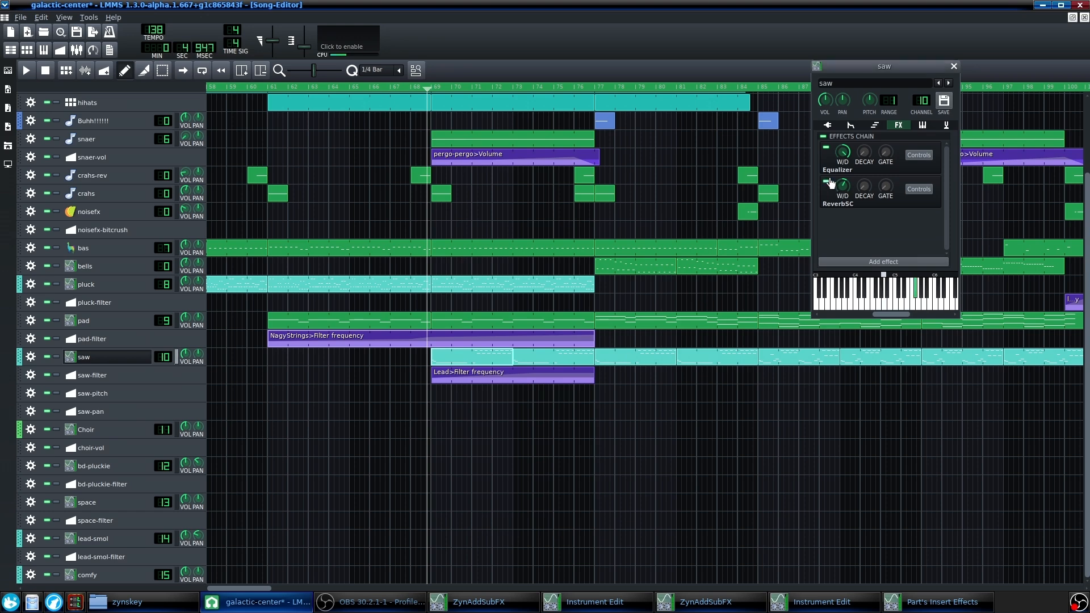
left_click(915, 191)
left_click_drag(727, 75, 740, 193)
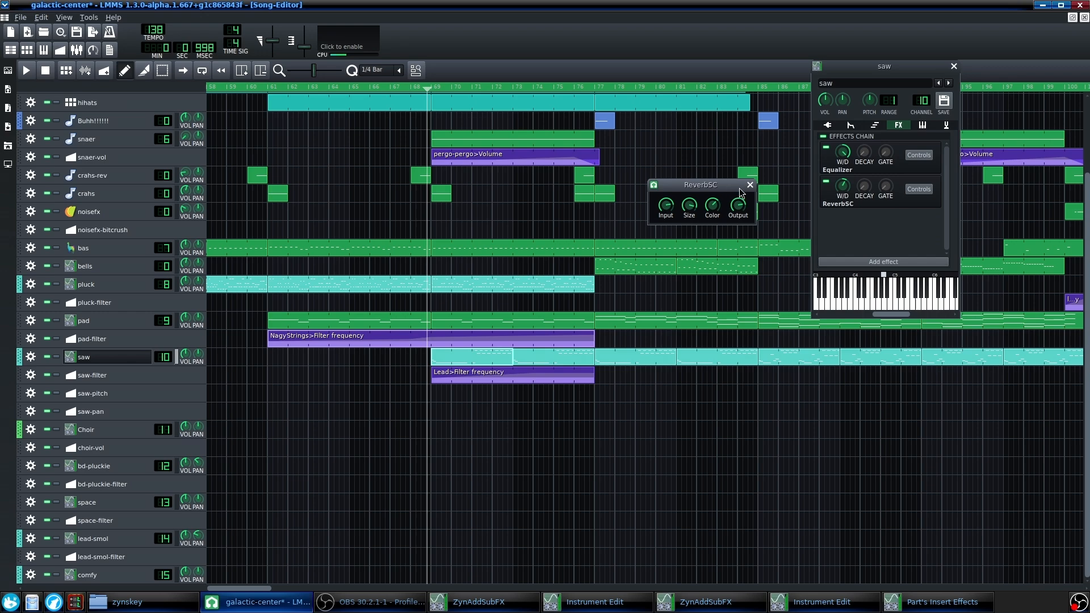
left_click(748, 188)
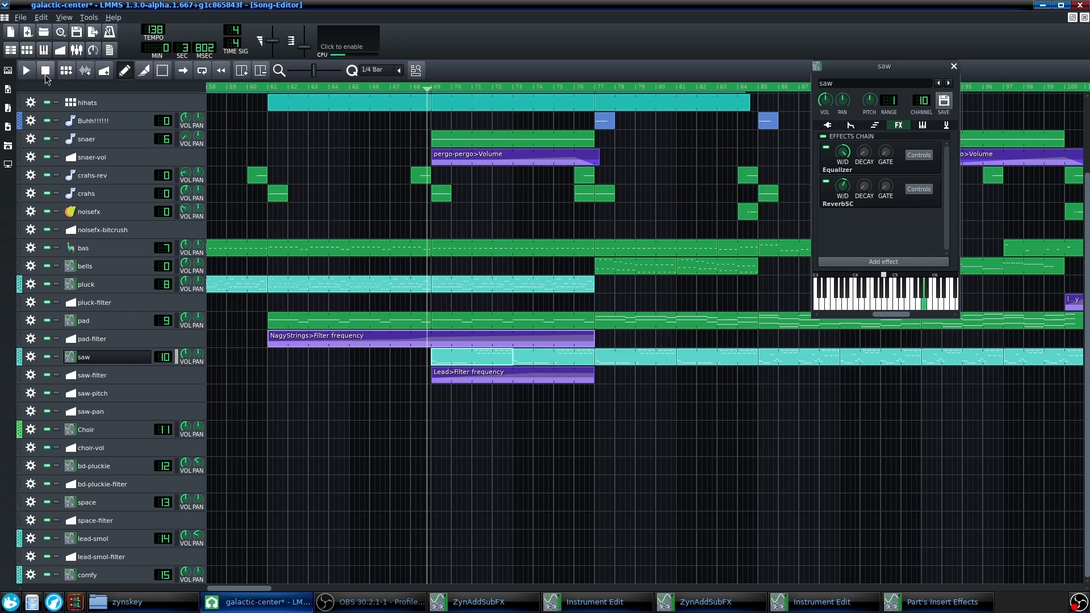
left_click(46, 73)
Open the saw clip at bar 101 in the Piano-Roll, play its opening, and stop
scroll(400, 465, "down", 5, "ctrl")
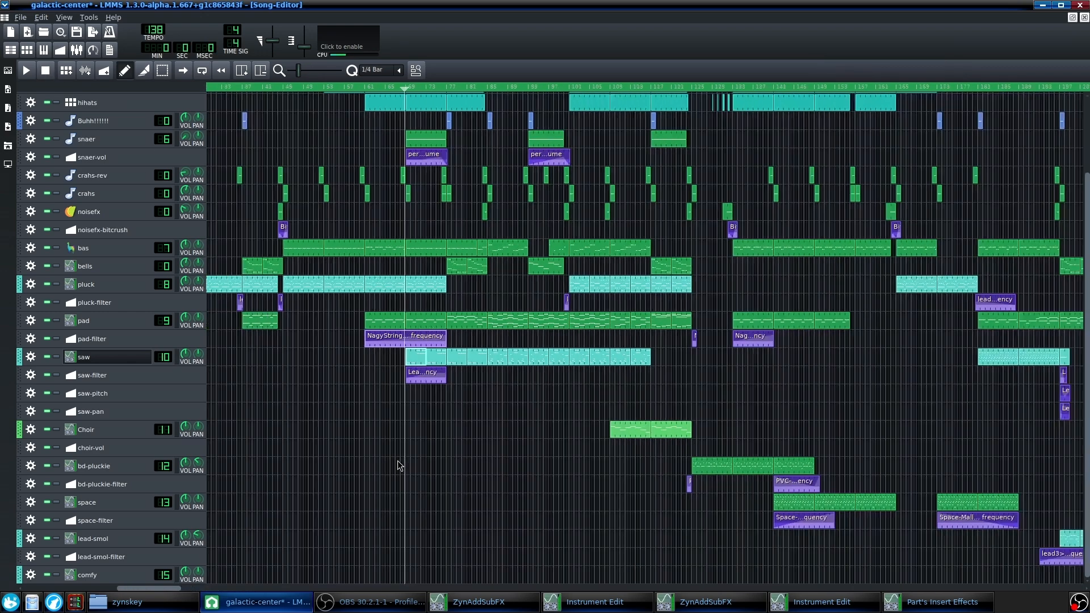
scroll(442, 418, "up", 4, "ctrl")
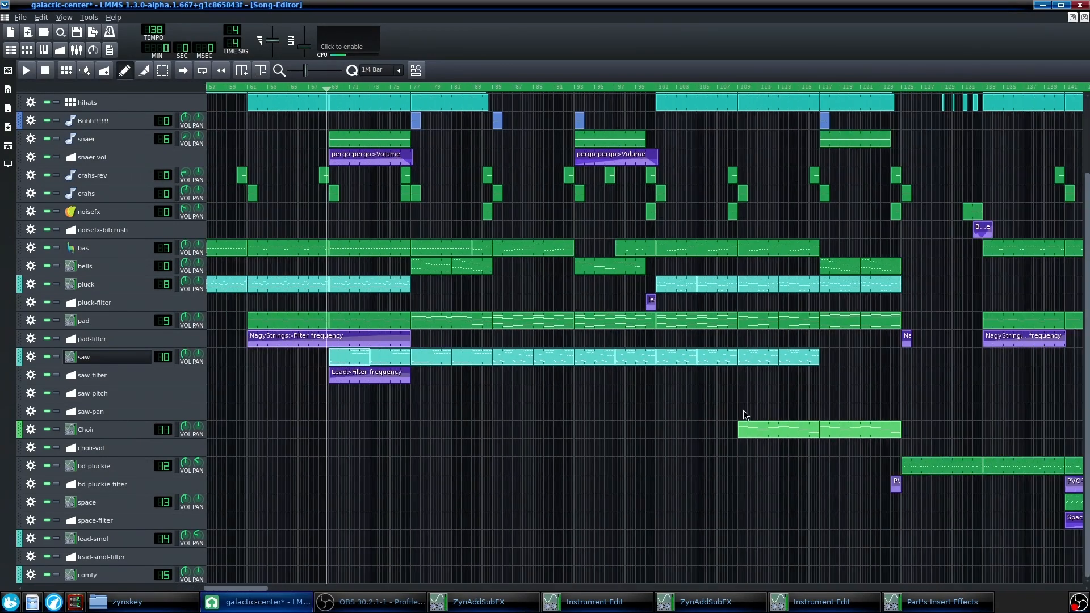
scroll(701, 407, "up", 3, "ctrl")
scroll(701, 407, "down", 3, "ctrl")
scroll(683, 395, "up", 2, "ctrl")
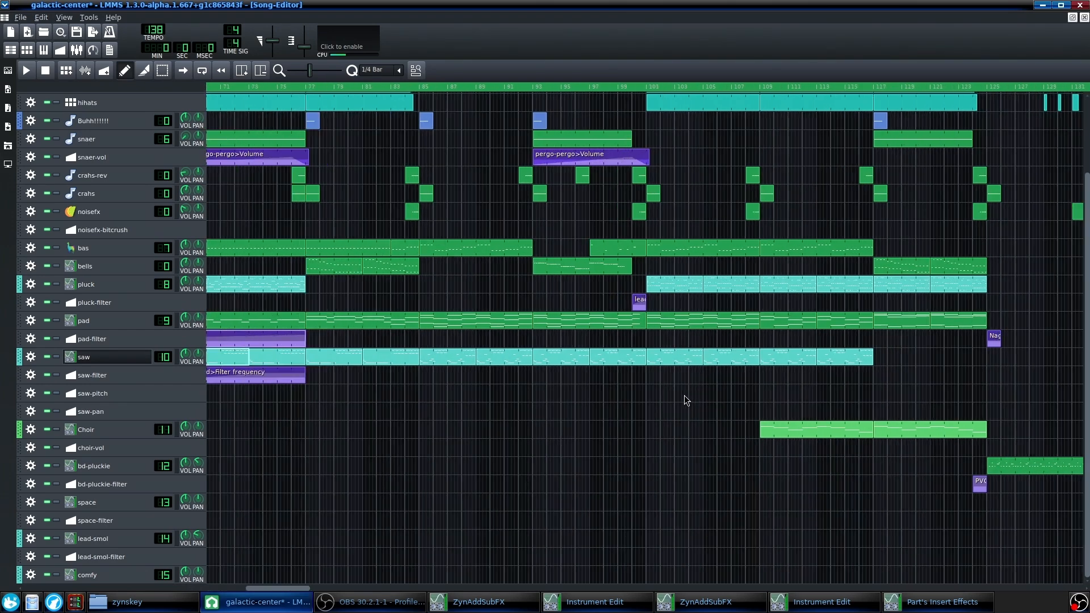
double_click(681, 365)
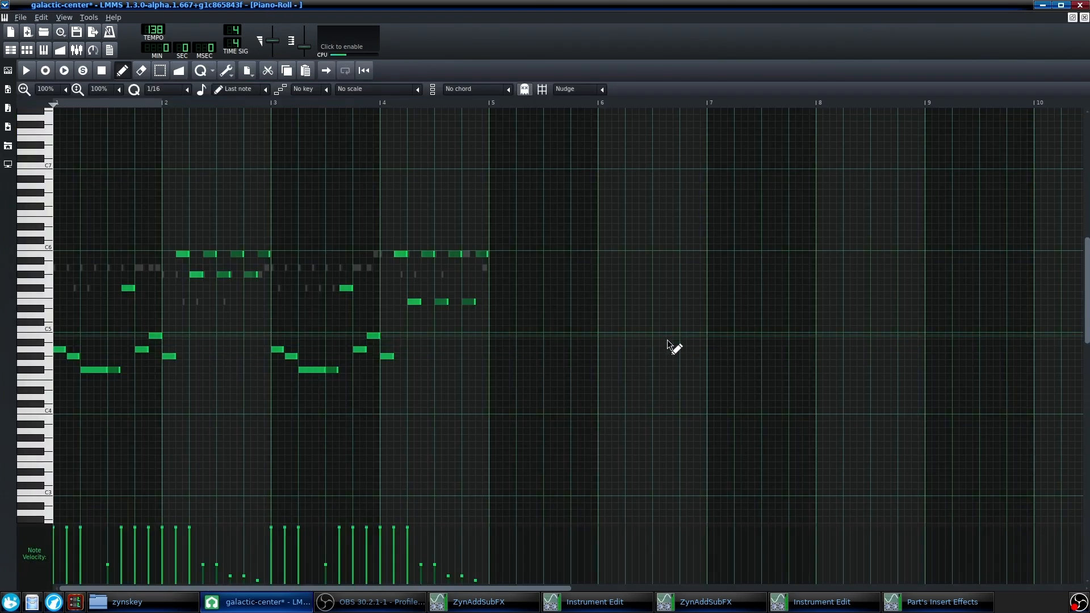
key("space")
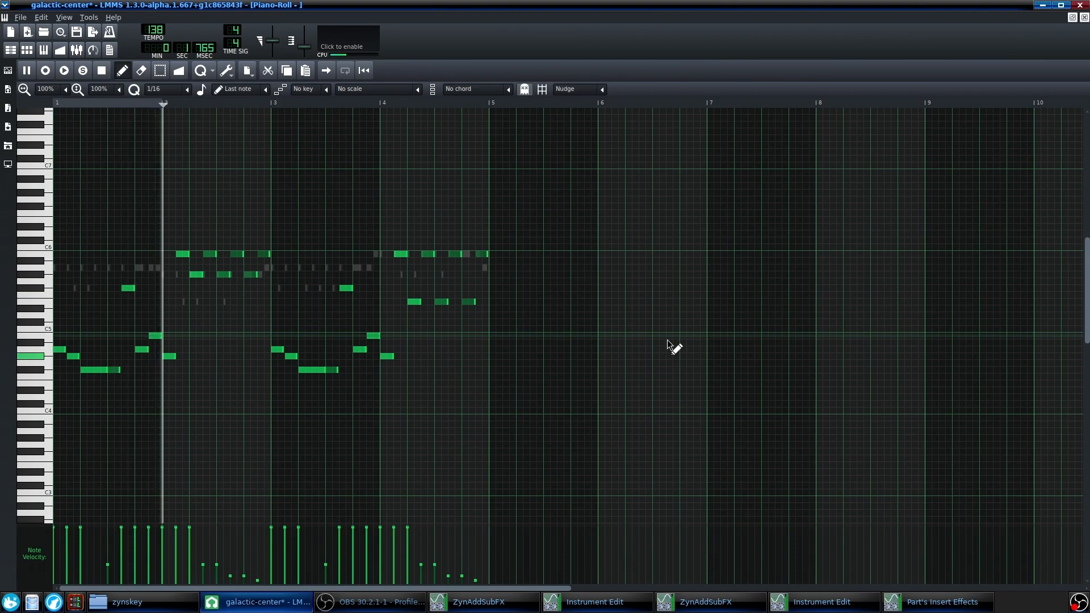
key("space")
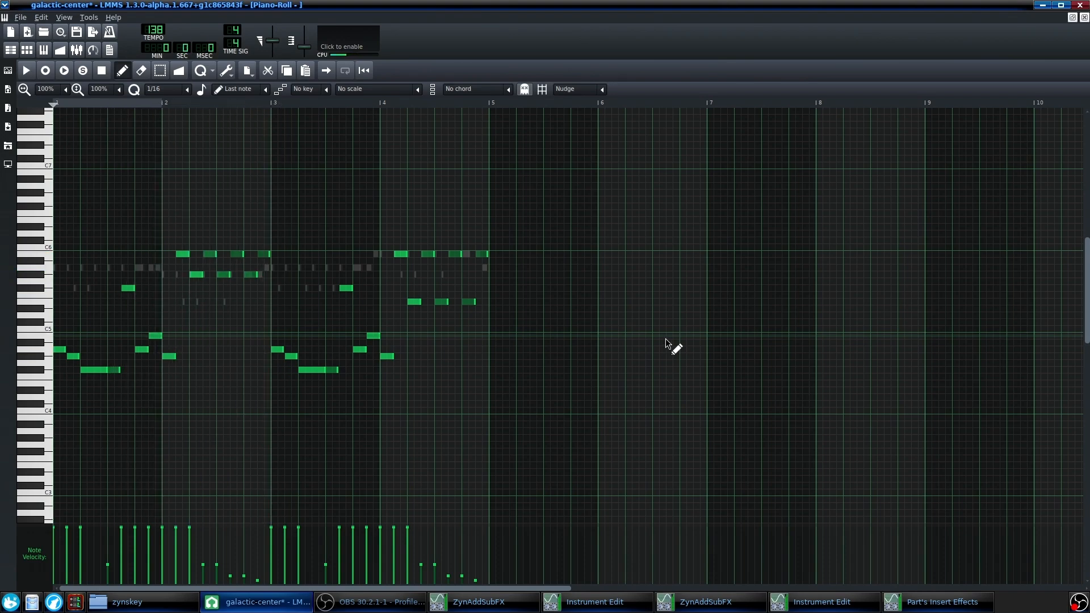
Play the bar 101 saw clip again, stop, and examine its notes across the pitch range
scroll(85, 182, "up", 2, "ctrl")
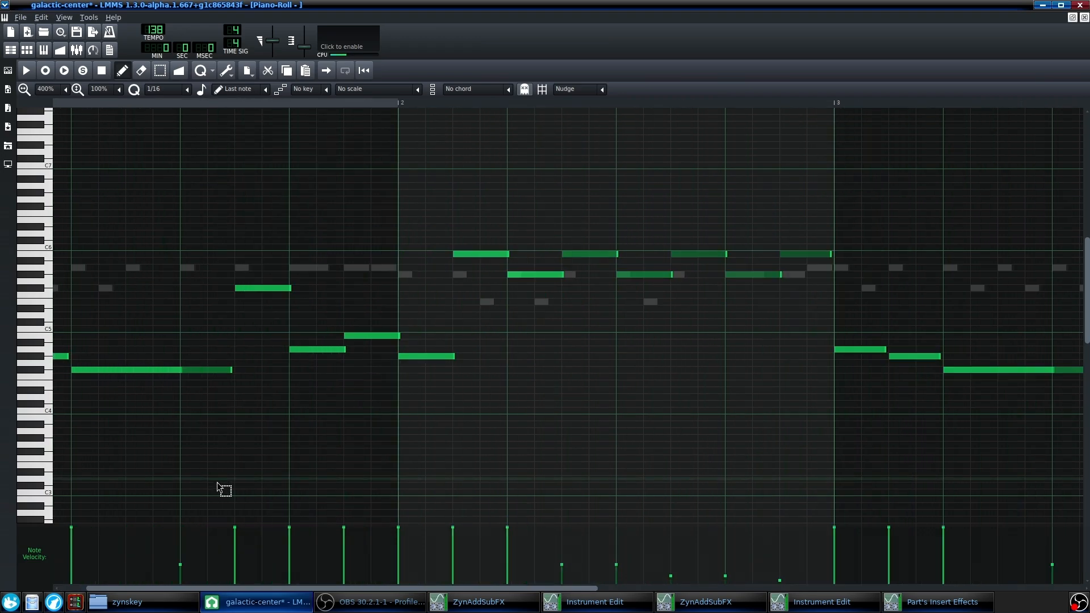
scroll(217, 482, "down", 2, "ctrl")
key("space")
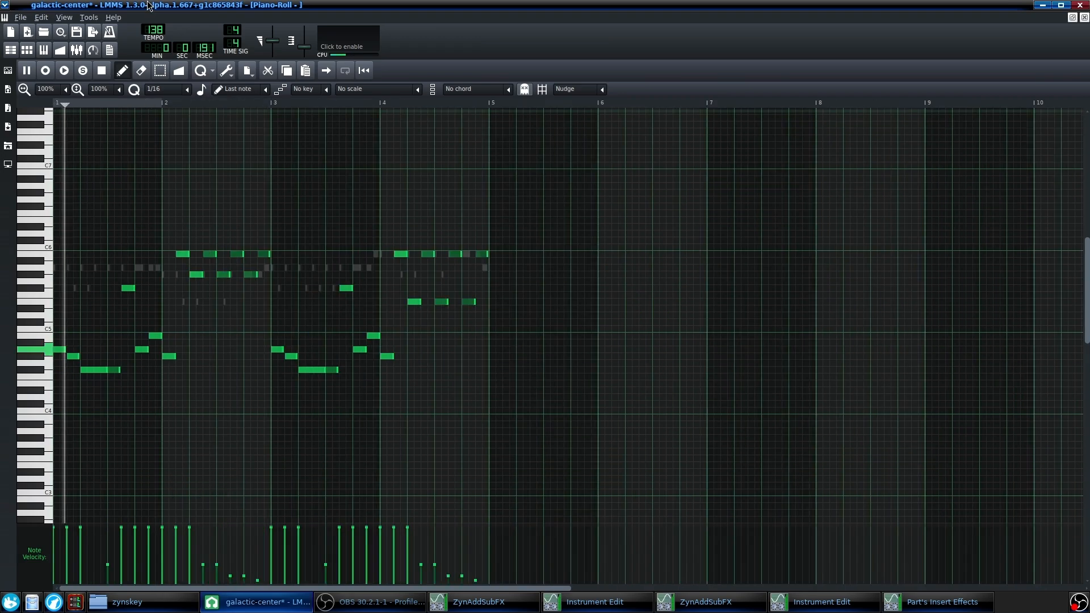
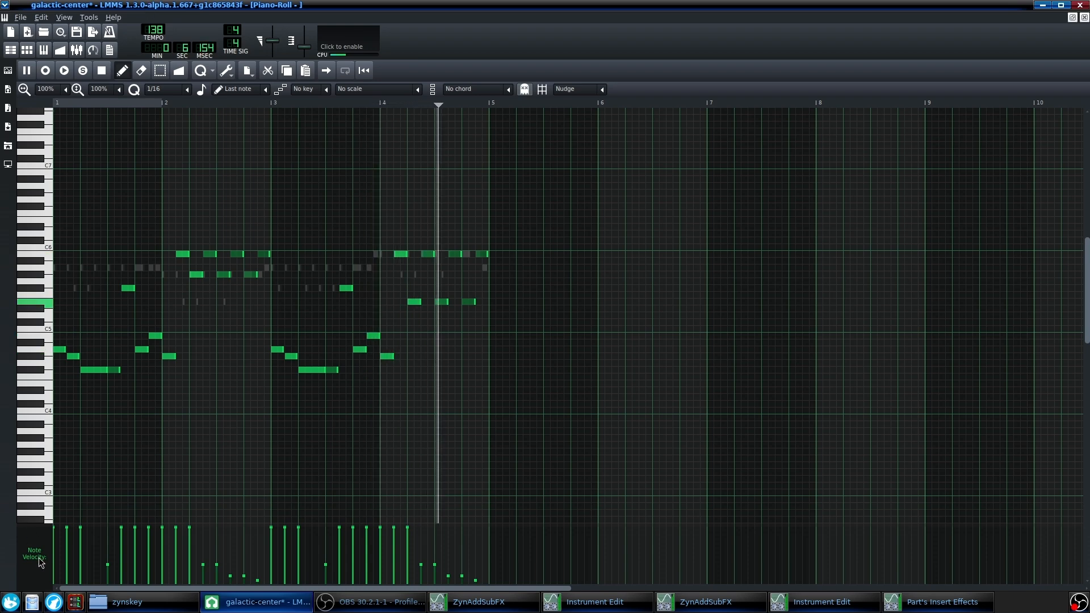
left_click(103, 71)
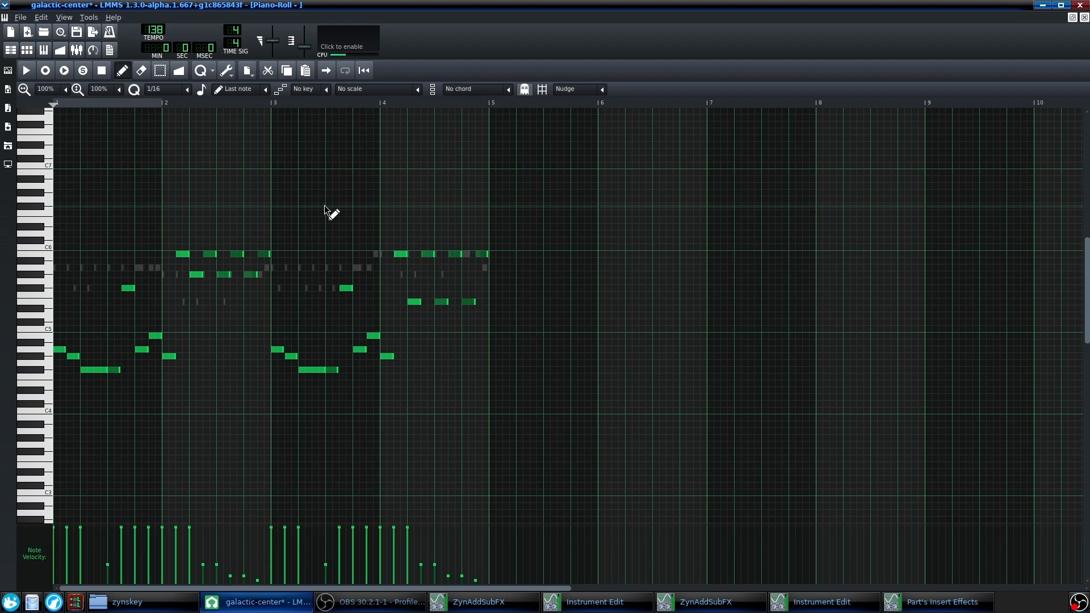
scroll(591, 316, "up", 7)
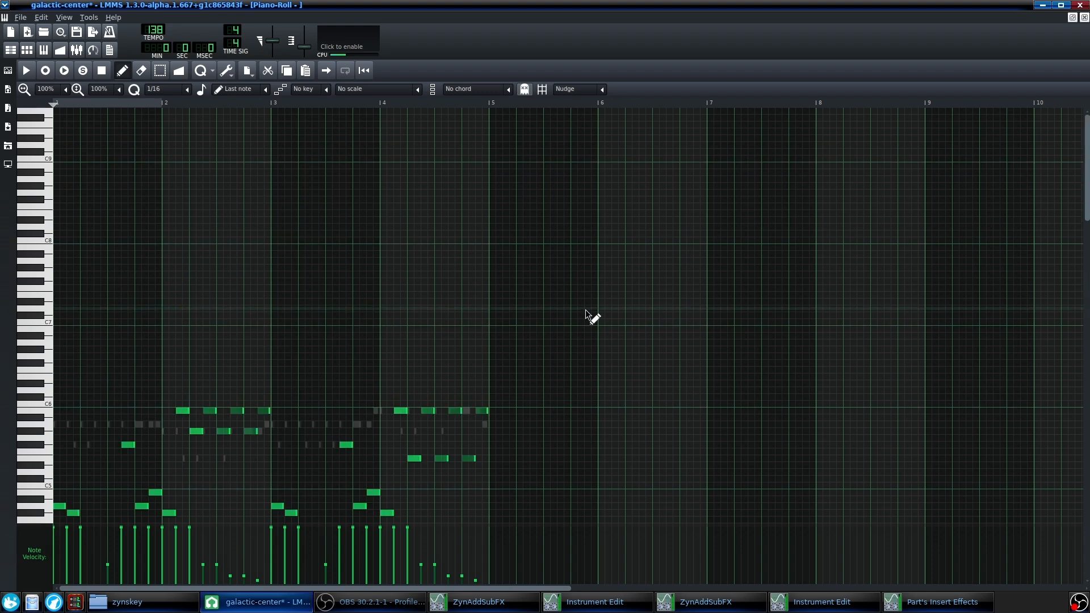
scroll(591, 316, "down", 6)
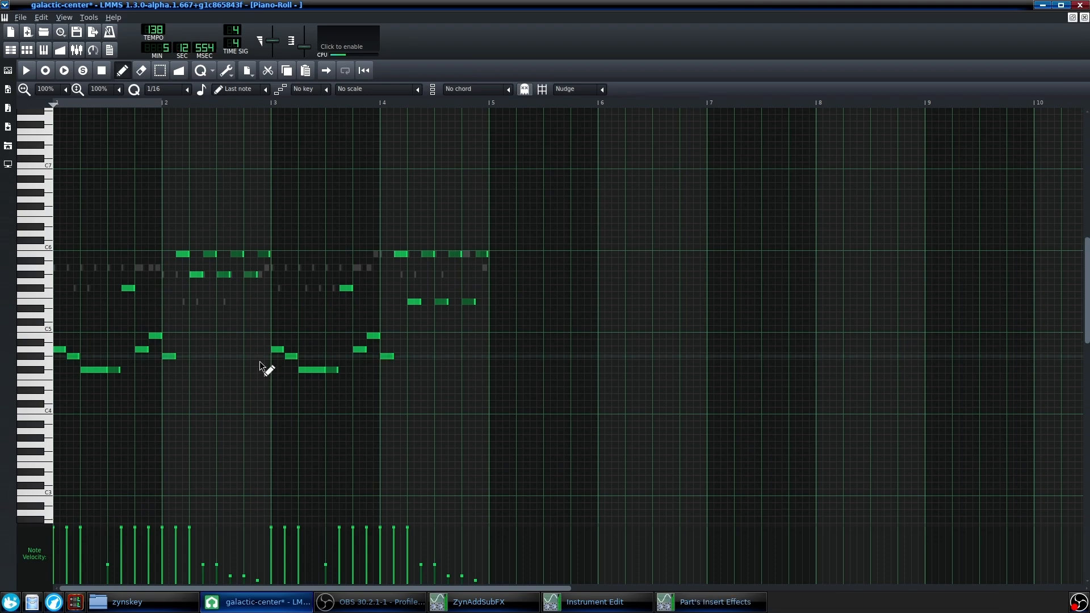
scroll(596, 445, "up", 6)
scroll(578, 433, "down", 6)
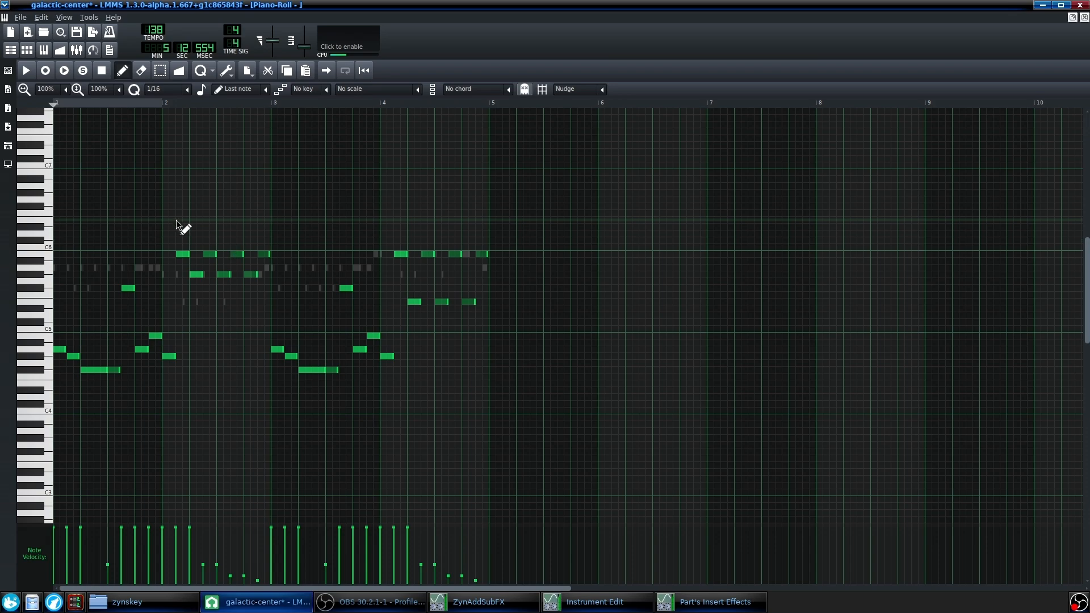
Audition the clip's opening notes again and examine the first bar up close
scroll(91, 278, "up", 3, "ctrl")
key("space")
scroll(135, 259, "down", 3, "ctrl")
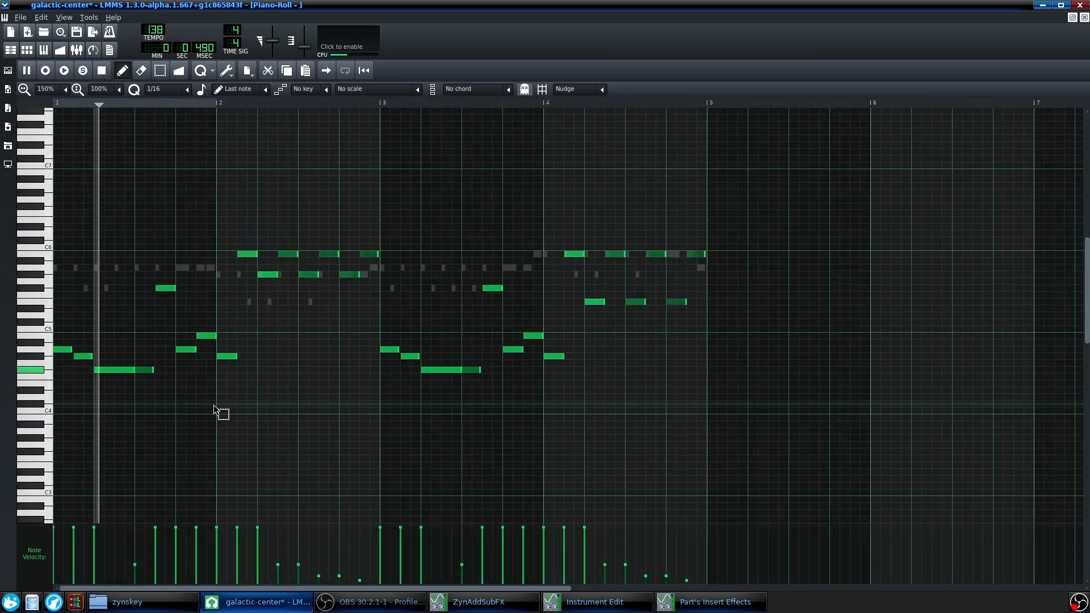
key("space")
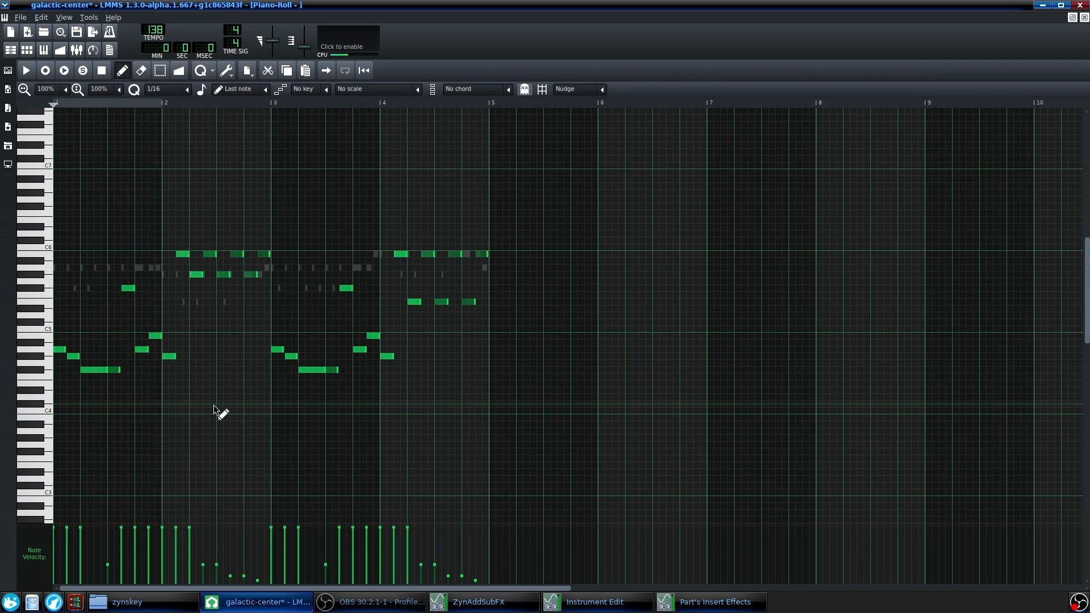
scroll(51, 227, "up", 3, "ctrl")
scroll(58, 228, "down", 1, "ctrl")
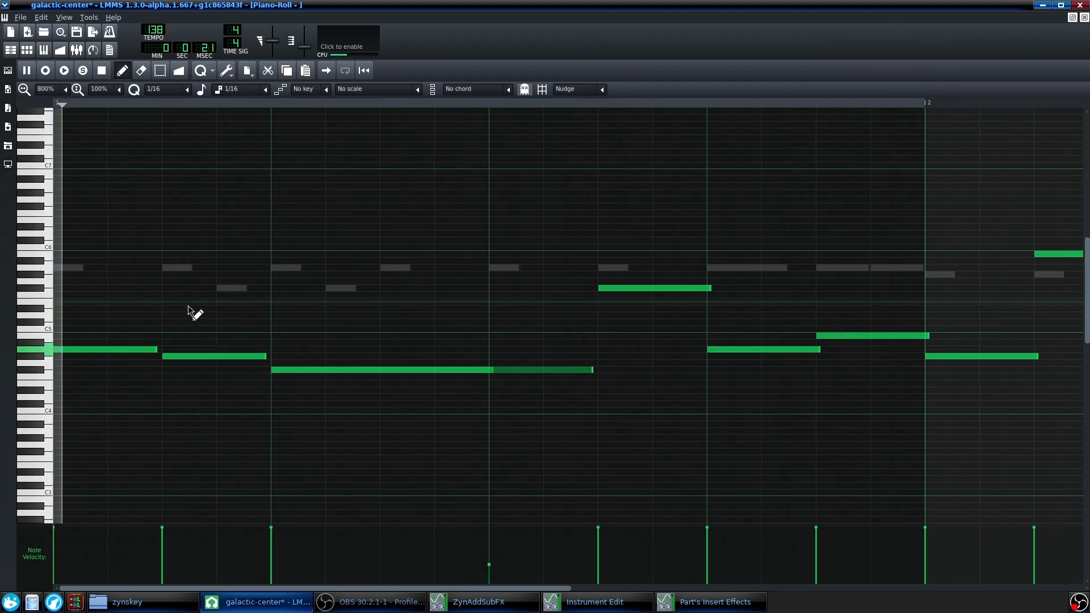
scroll(165, 340, "down", 3, "ctrl")
scroll(164, 340, "up", 1, "ctrl")
Replay the opening notes of the bar 101 saw clip with the whole phrase in view, and stop
key("space")
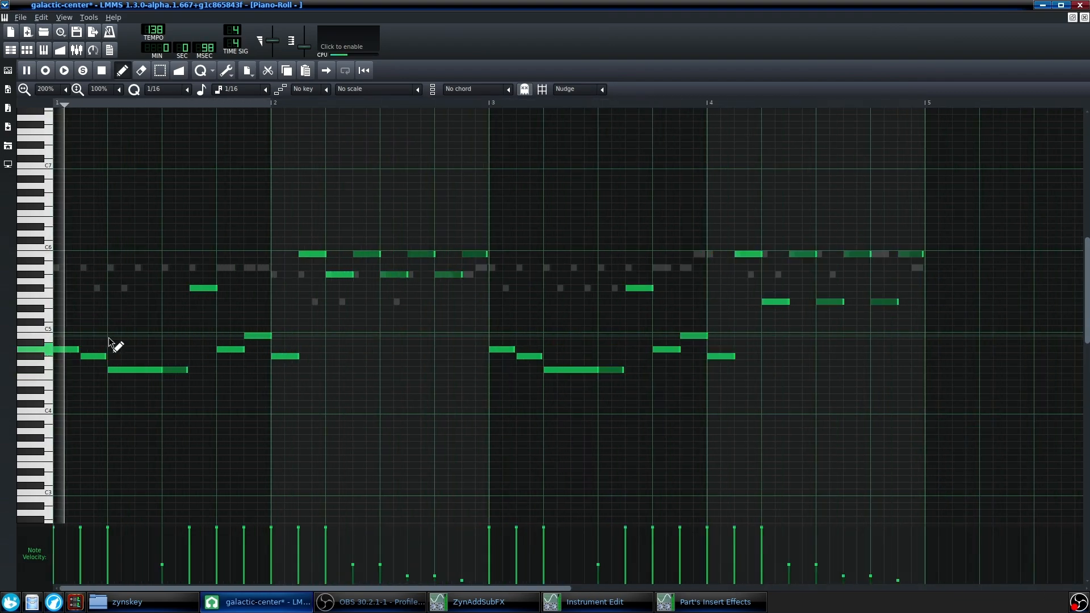
key("space")
key("space")
key("space")
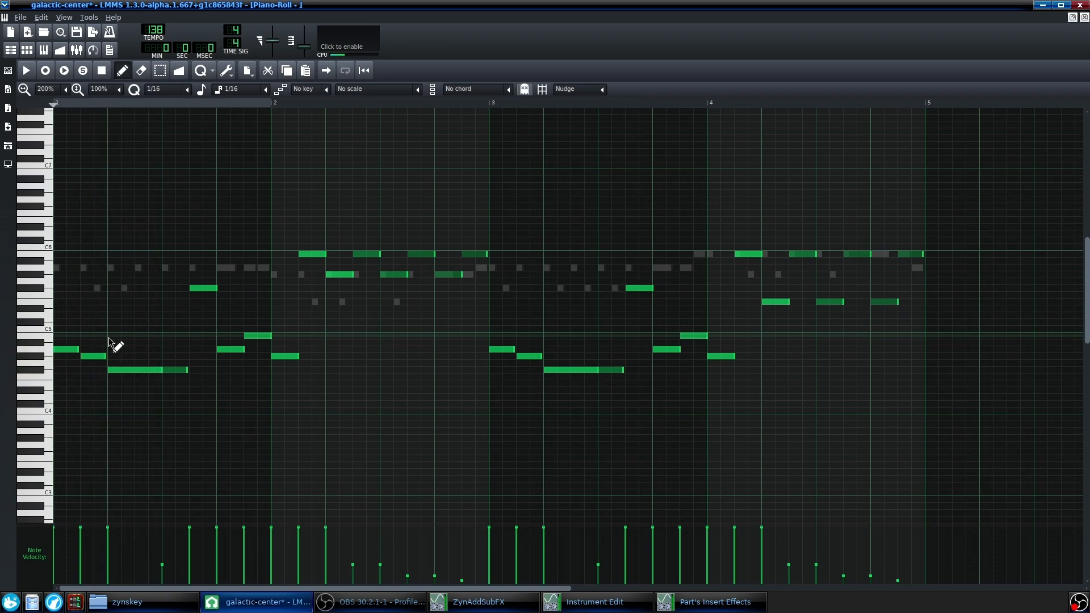
Play the saw clip from just before the high note in its first bar, and stop
left_click(190, 107)
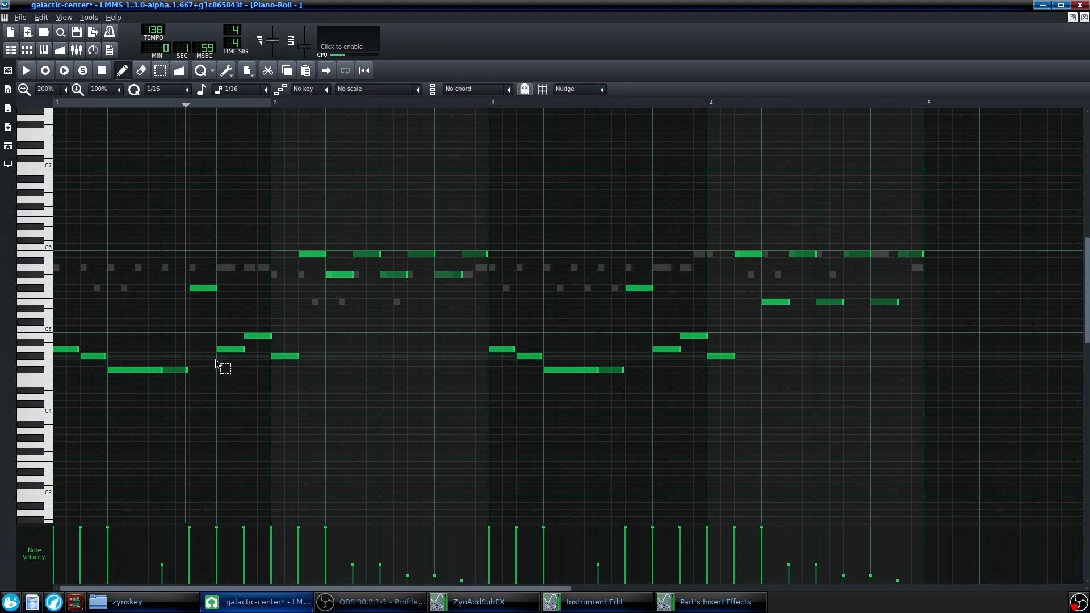
scroll(215, 364, "up", 1, "ctrl")
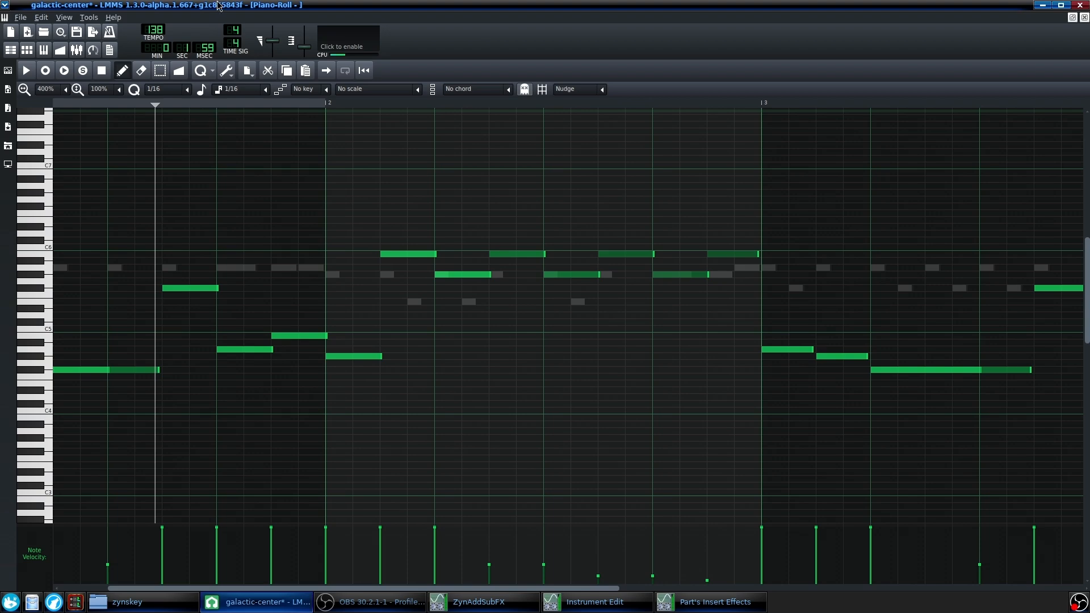
key("space")
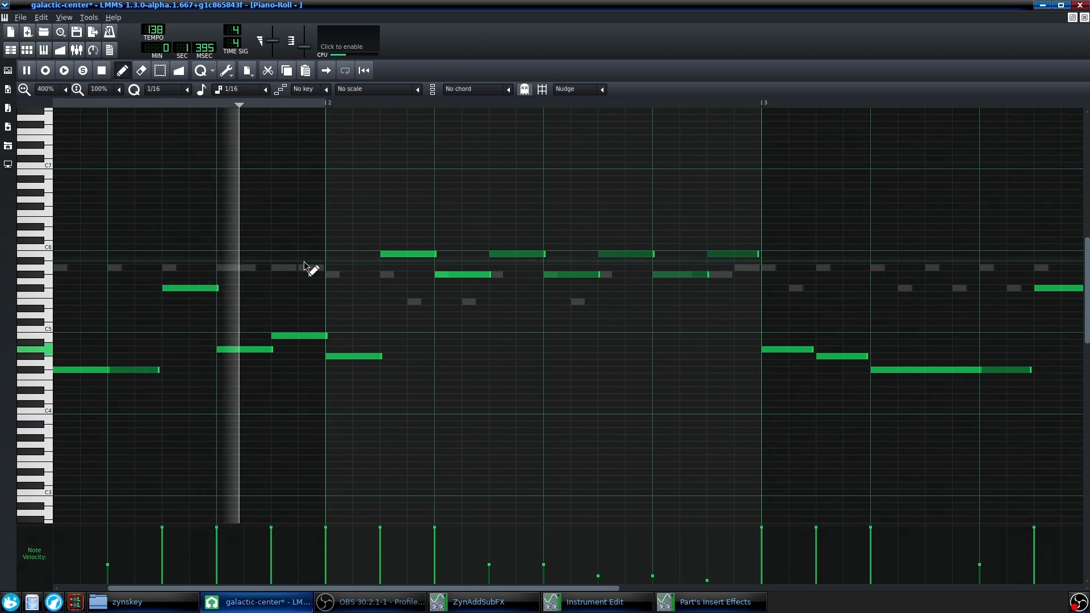
key("space")
Play the saw clip from its start and close the open ZynAddSubFX windows
key("space")
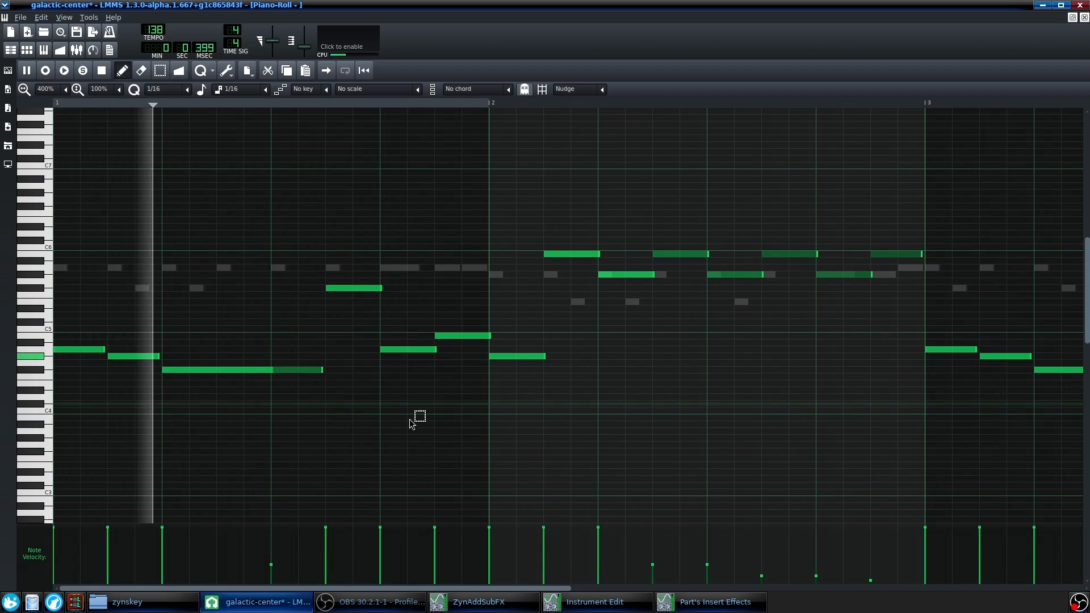
scroll(418, 418, "down", 2, "ctrl")
right_click(475, 601)
left_click(474, 585)
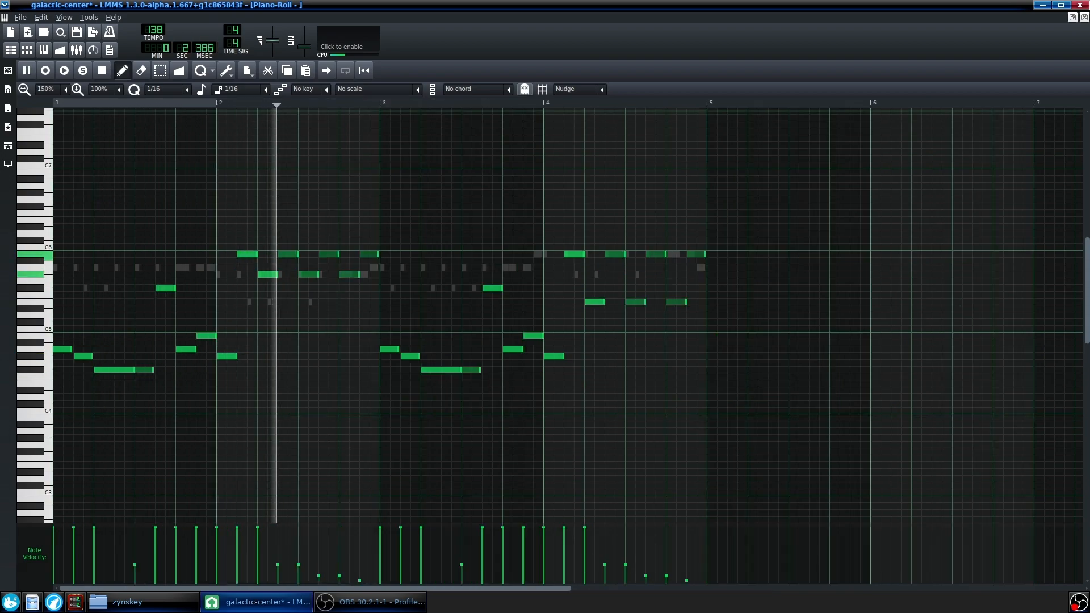
Return to the Song-Editor, open the saw track's ZynAddSubFX synth in Advanced mode, and examine its portamento time controller
key("ctrl+1")
left_click(114, 359)
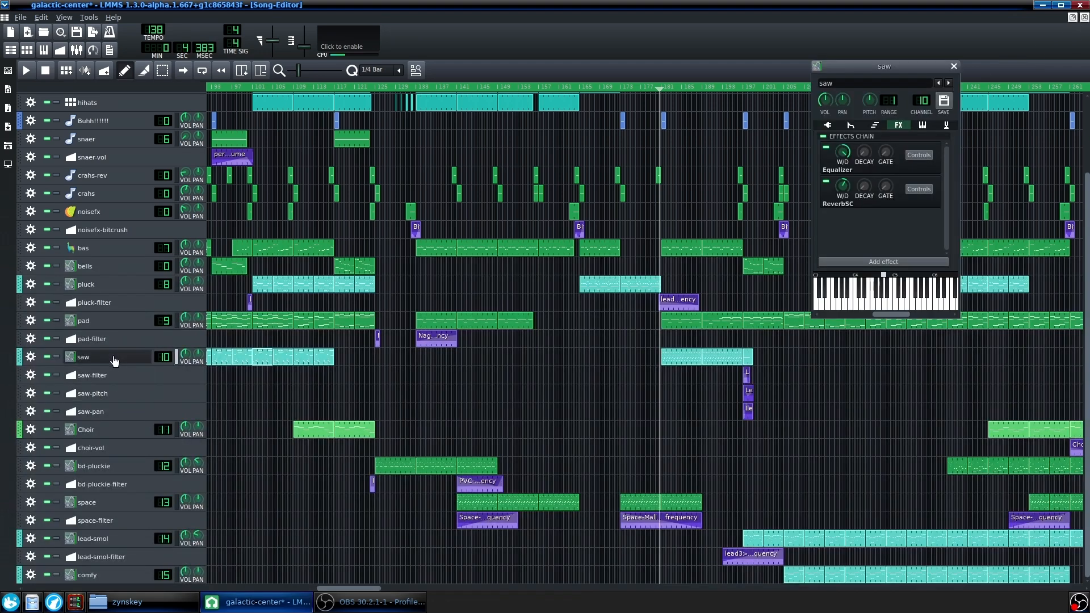
left_click(829, 126)
left_click(866, 181)
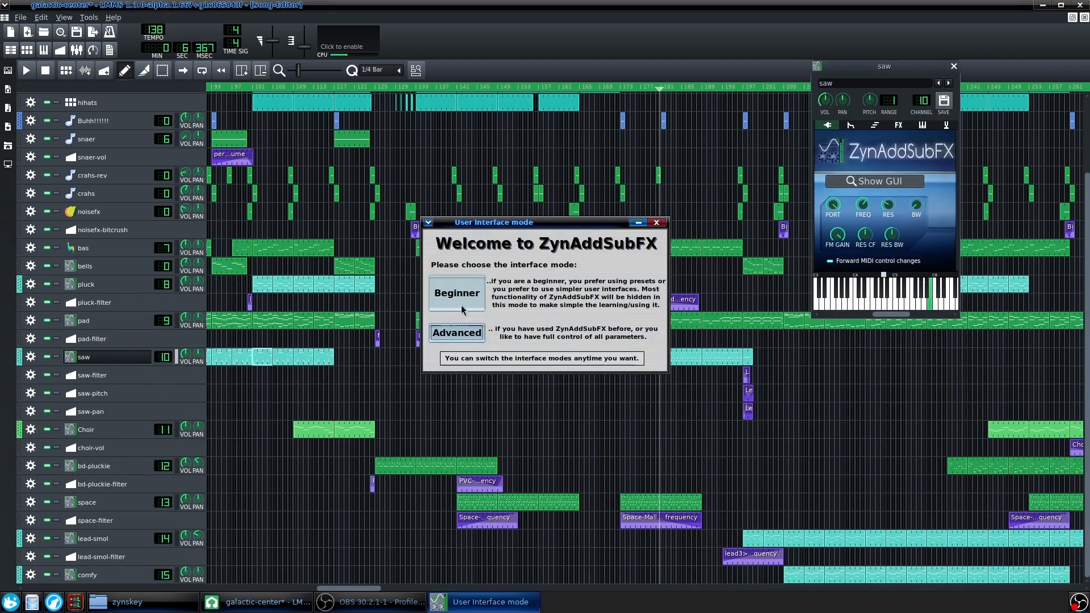
left_click(453, 342)
left_click(613, 389)
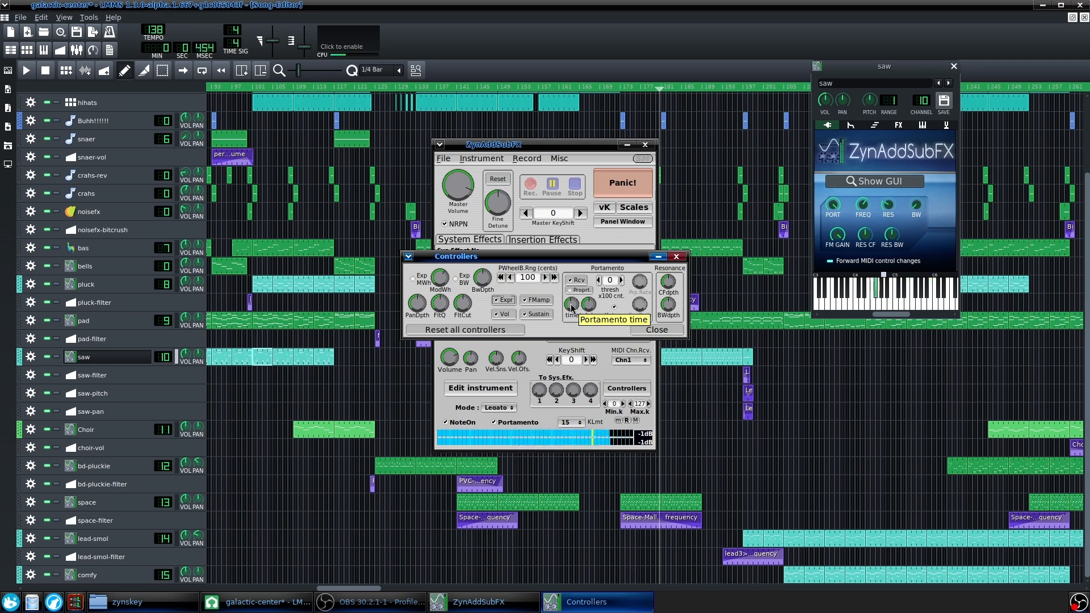
left_click_drag(572, 313, 567, 327)
Hide the saw's synth interface, stop playback, and close its instrument window
left_click(857, 182)
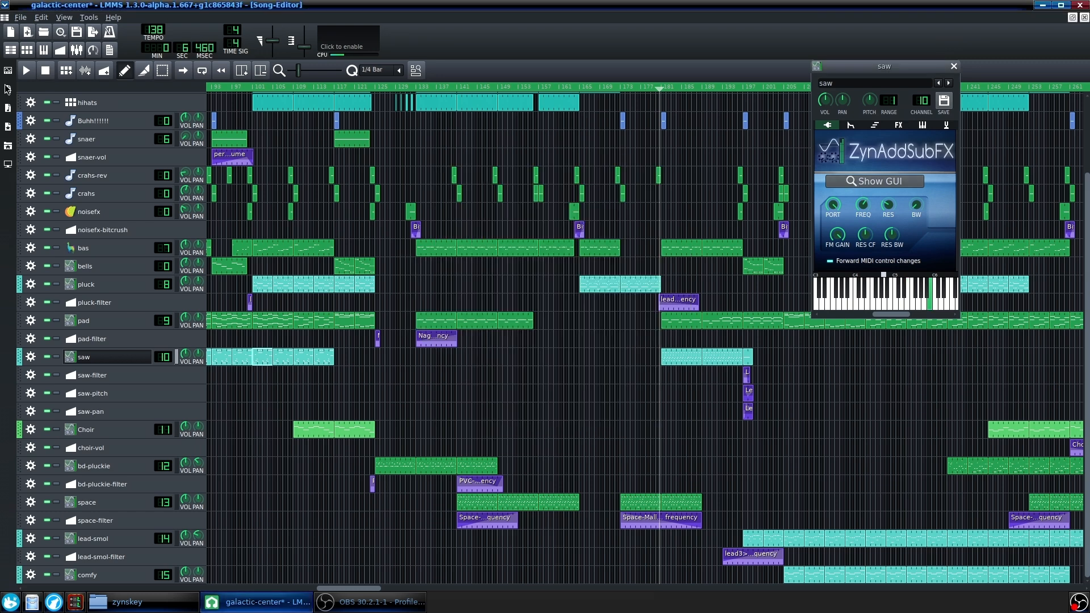
left_click(41, 73)
left_click(91, 357)
Play the song from just before bar 181, solo the saw track, and stop
scroll(261, 362, "down", 3)
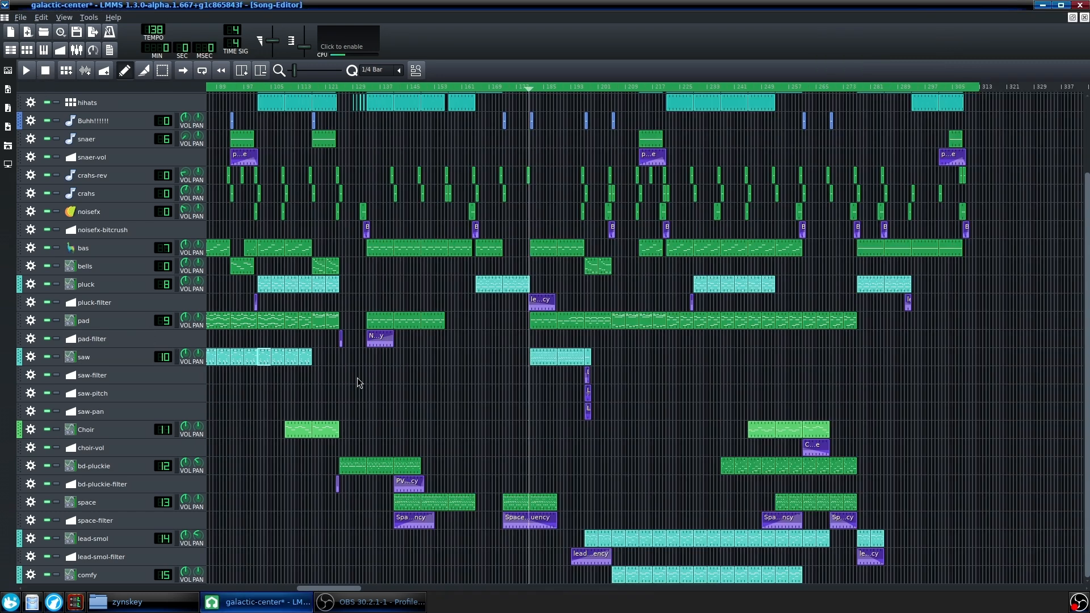
scroll(289, 377, "up", 2)
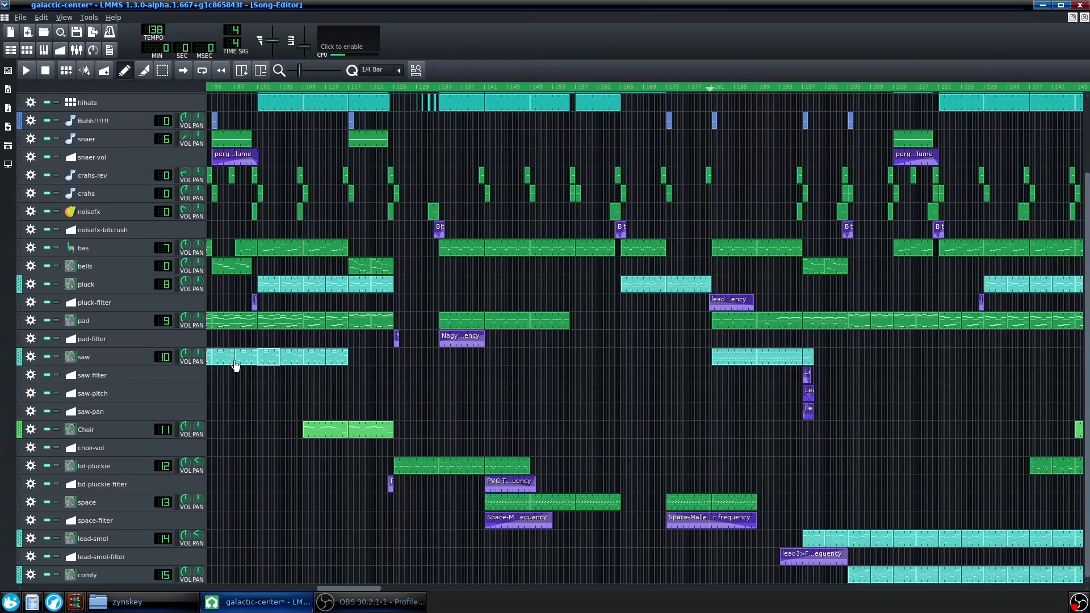
scroll(257, 429, "down", 2)
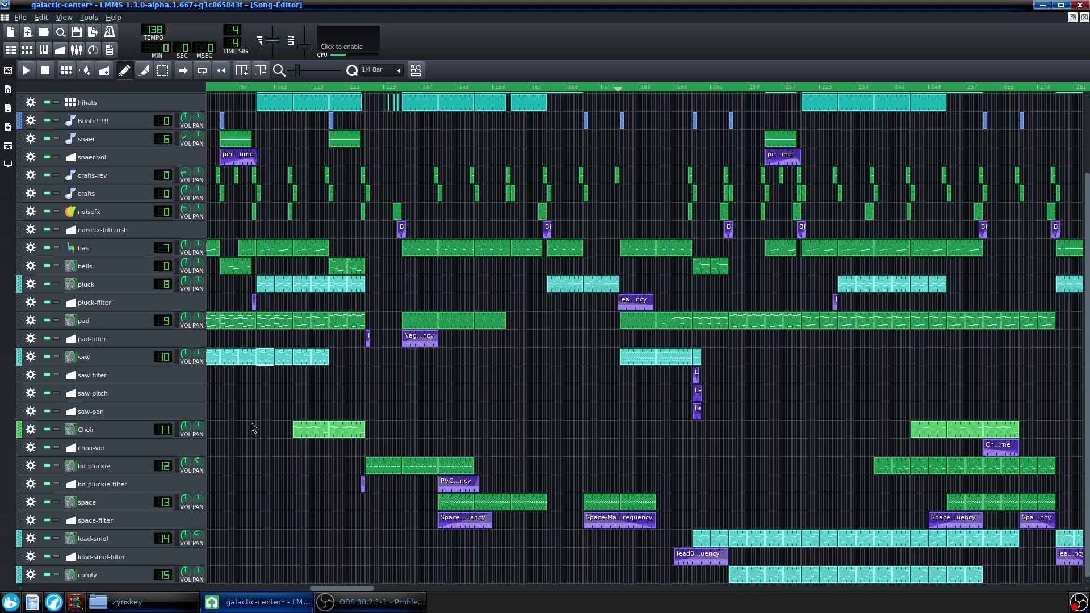
scroll(237, 398, "down", 1)
scroll(658, 381, "up", 3)
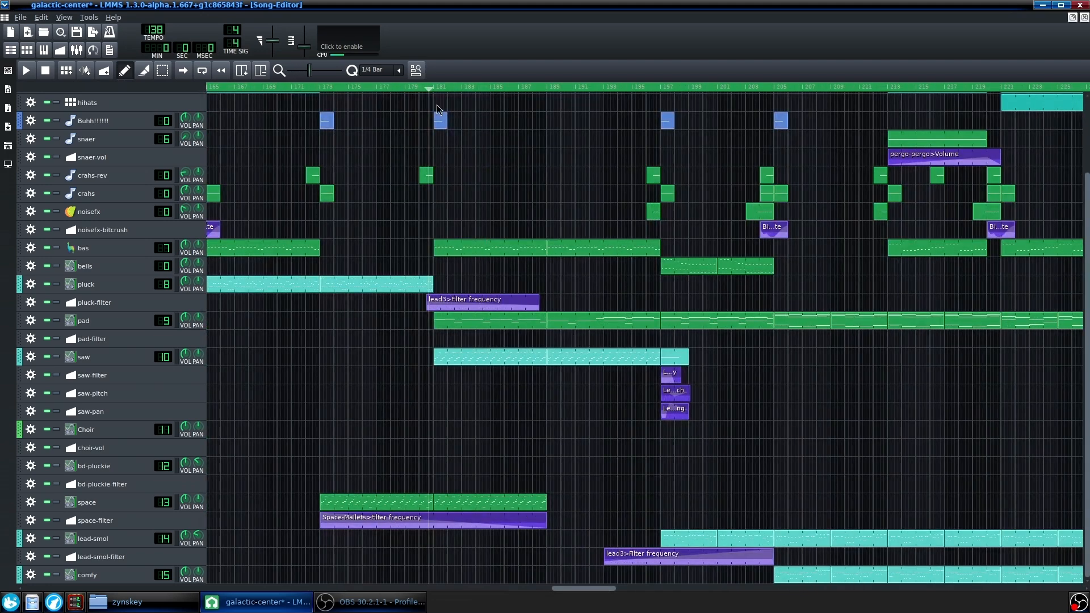
left_click(432, 89)
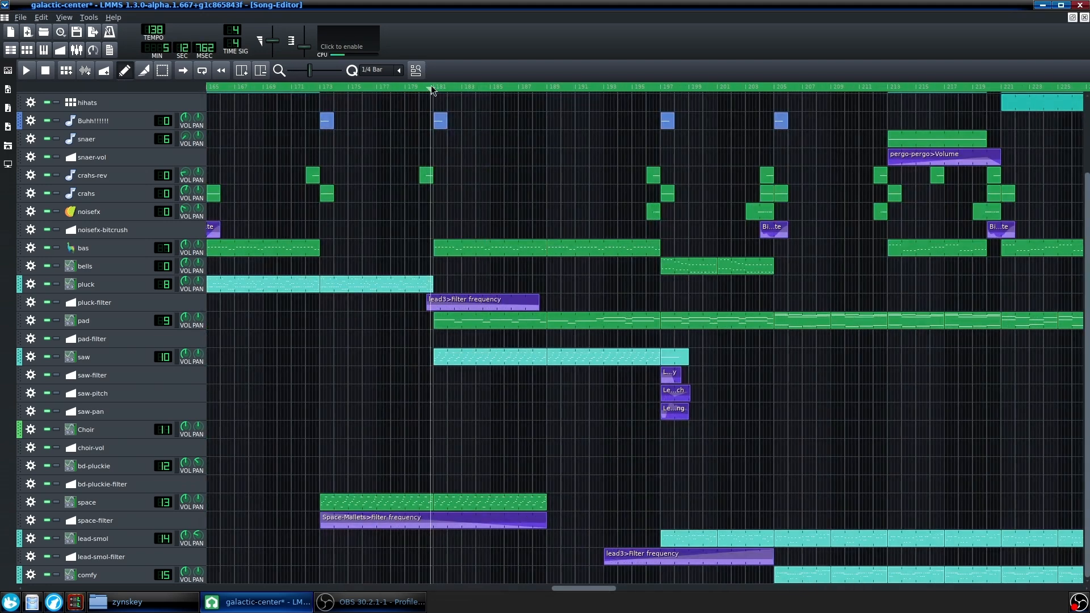
key("space")
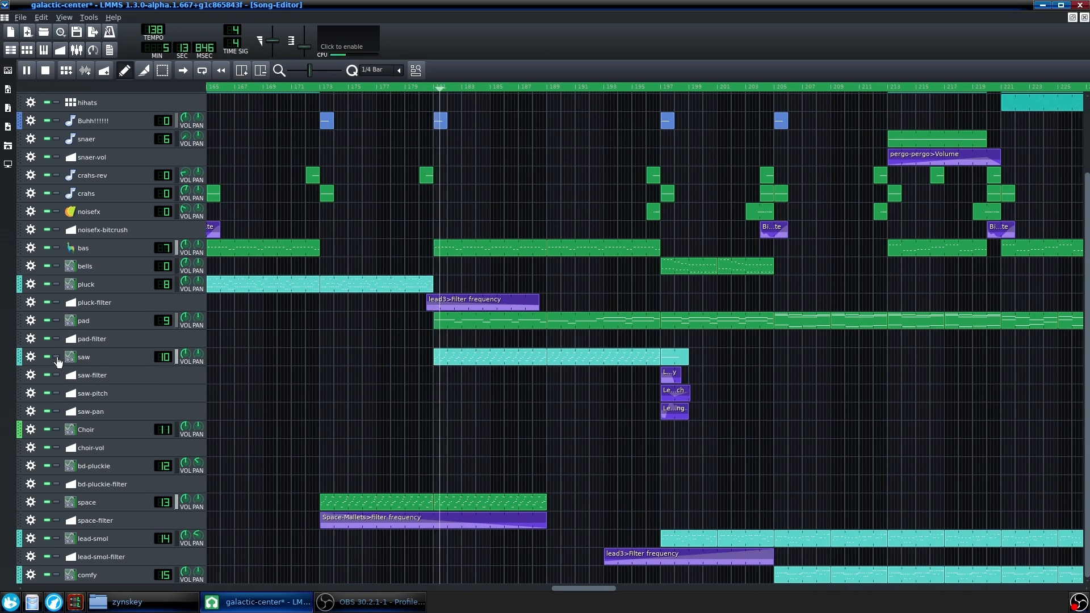
left_click(56, 356)
scroll(466, 414, "up", 1)
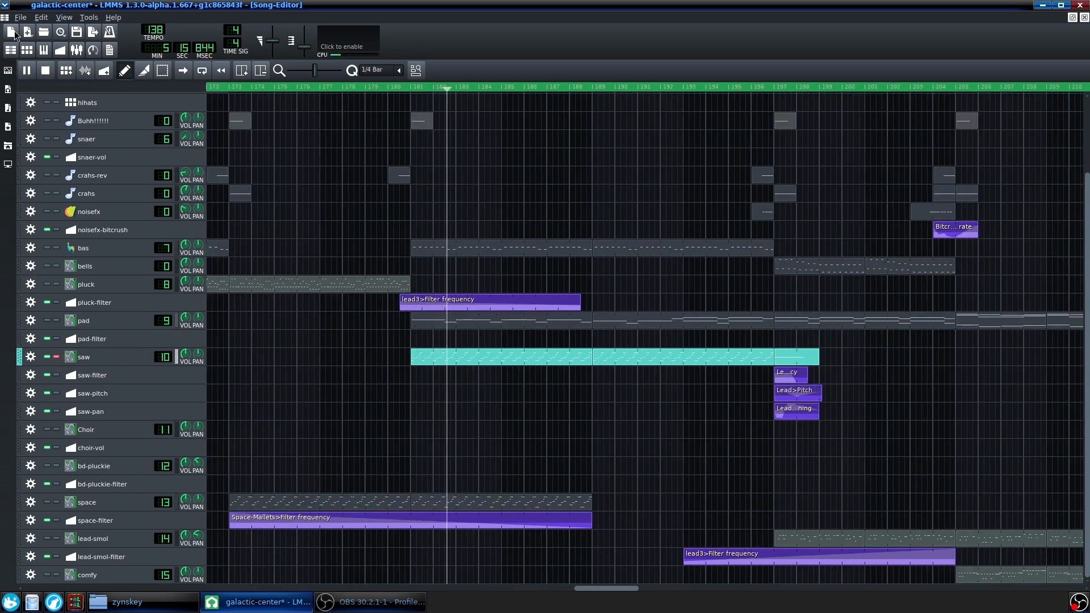
left_click(46, 71)
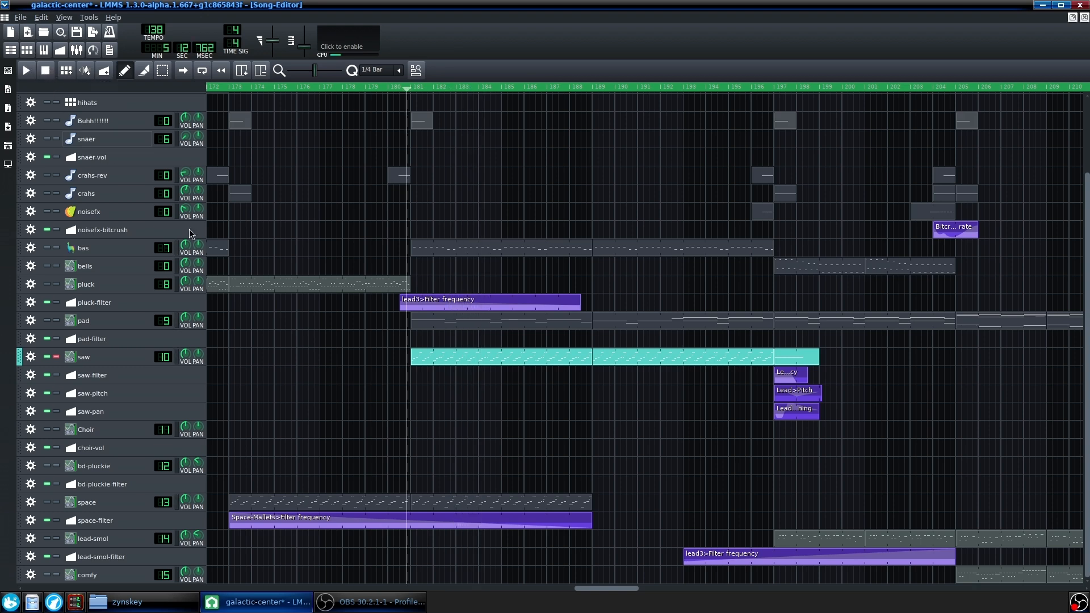
Open the saw clip at bar 181 in the Piano-Roll, play its first bars, and stop
double_click(570, 358)
key("space")
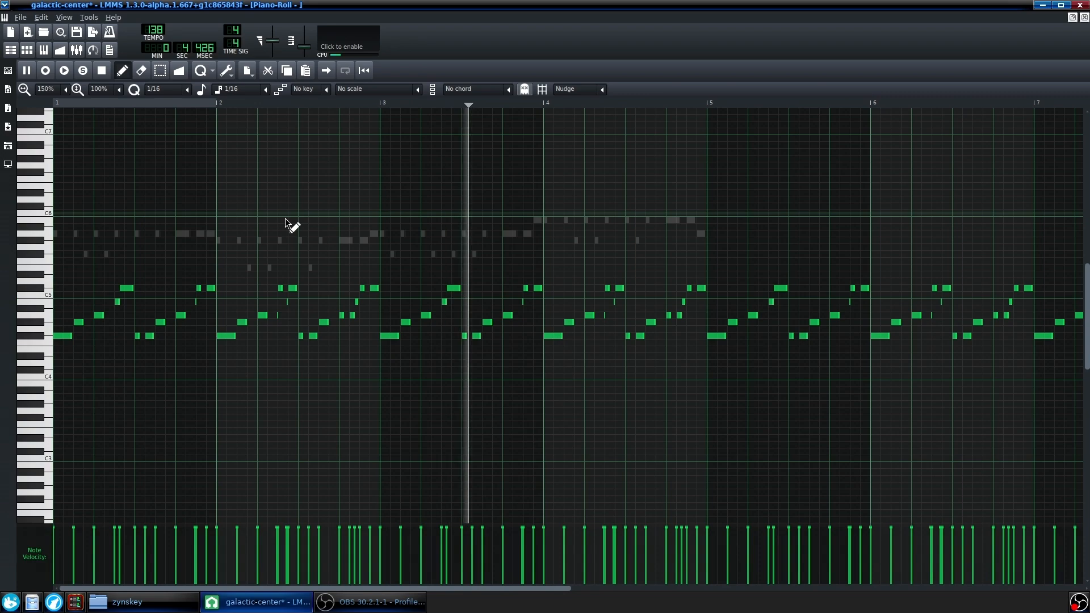
key("space")
Examine the clip's short rising notes in bar 2 up close, replay the clip from its start, and stop
scroll(380, 288, "up", 1)
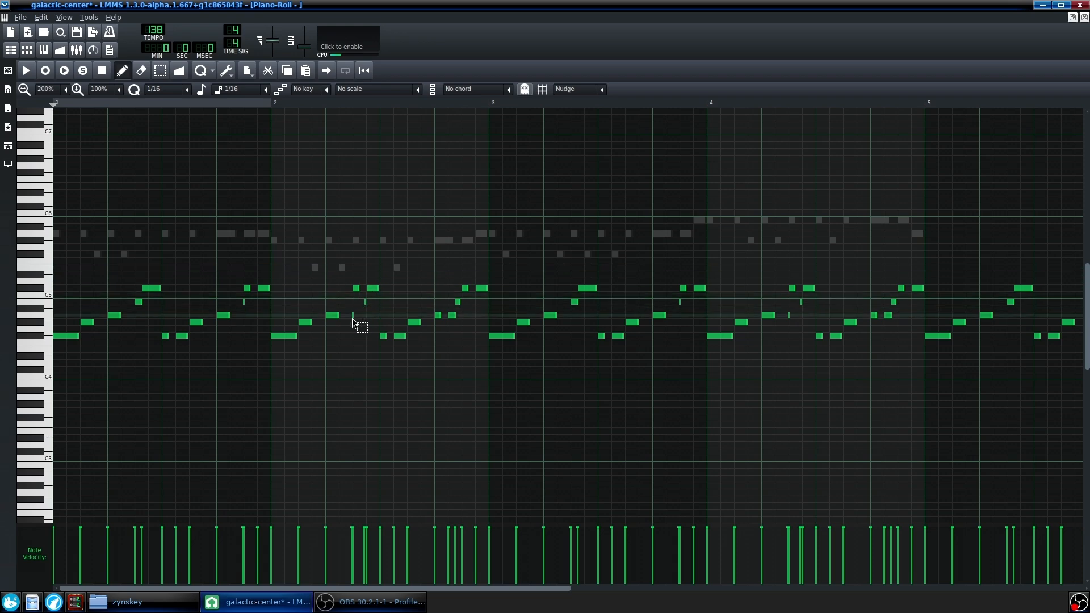
scroll(353, 319, "up", 2)
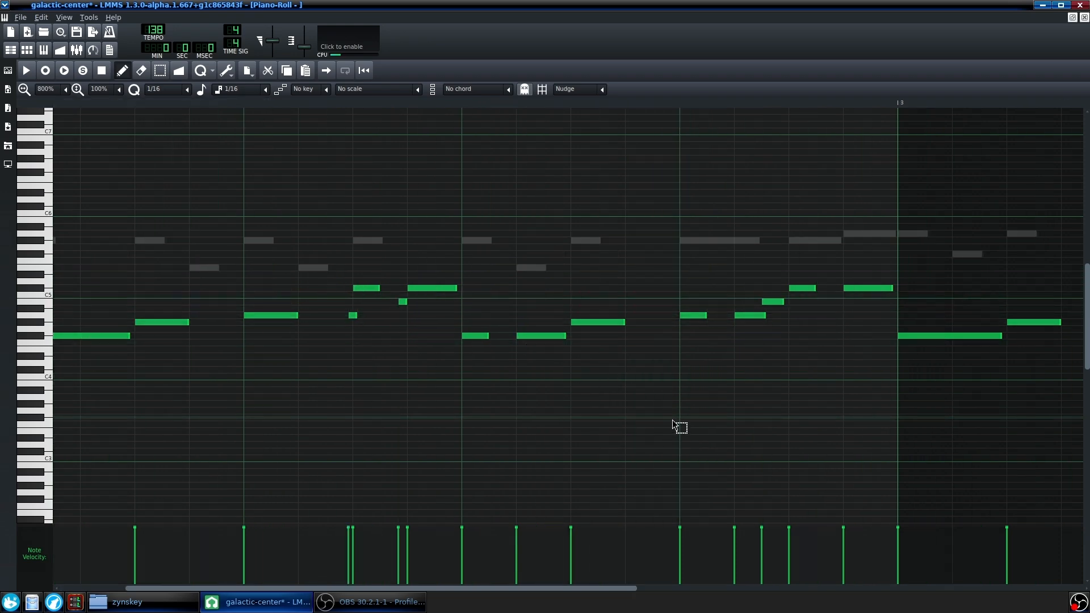
scroll(242, 305, "down", 2)
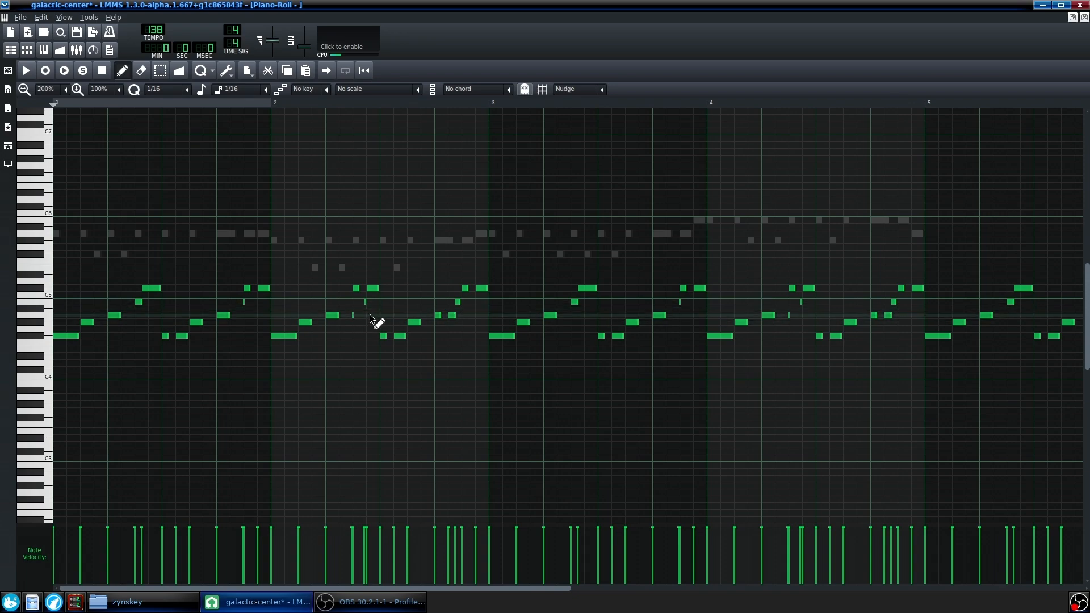
key("space")
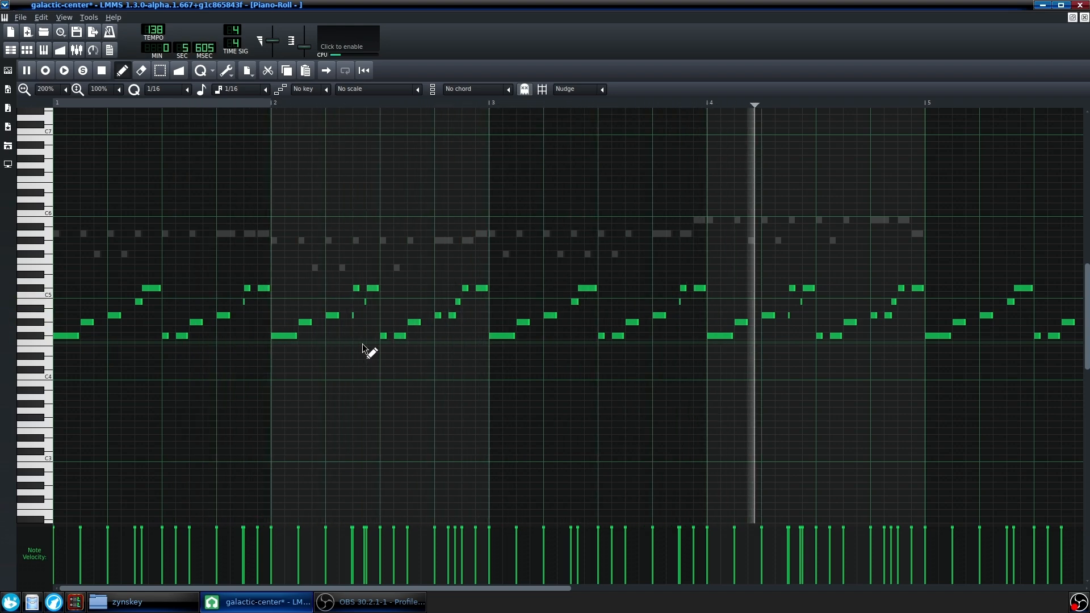
key("space")
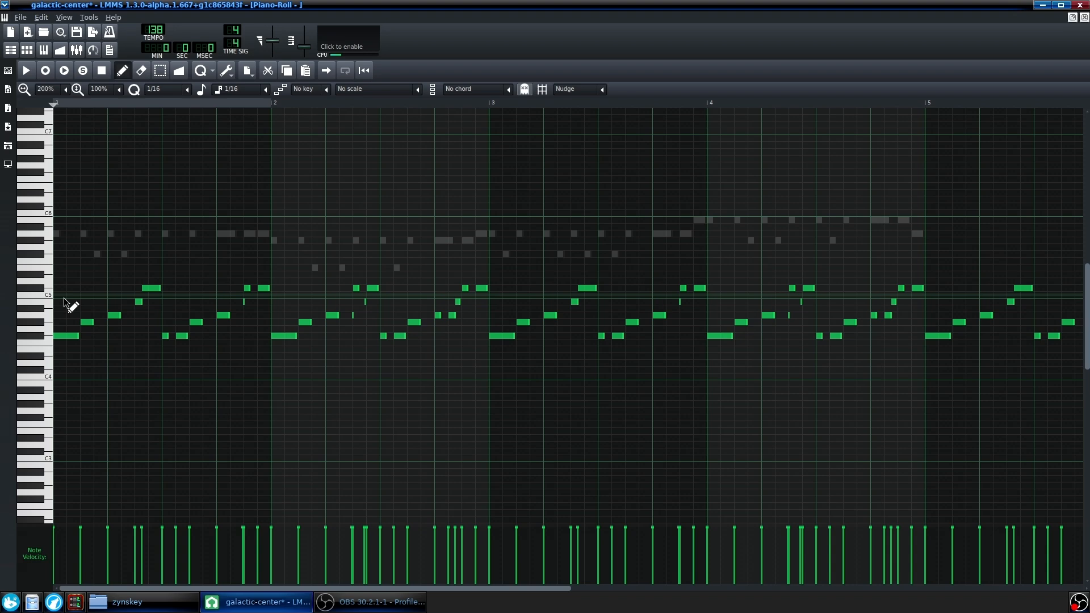
Close the Piano-Roll, play the soloed saw from the middle of bar 196 into its automated ending, and stop
left_click(1084, 17)
left_click_drag(483, 88, 512, 90)
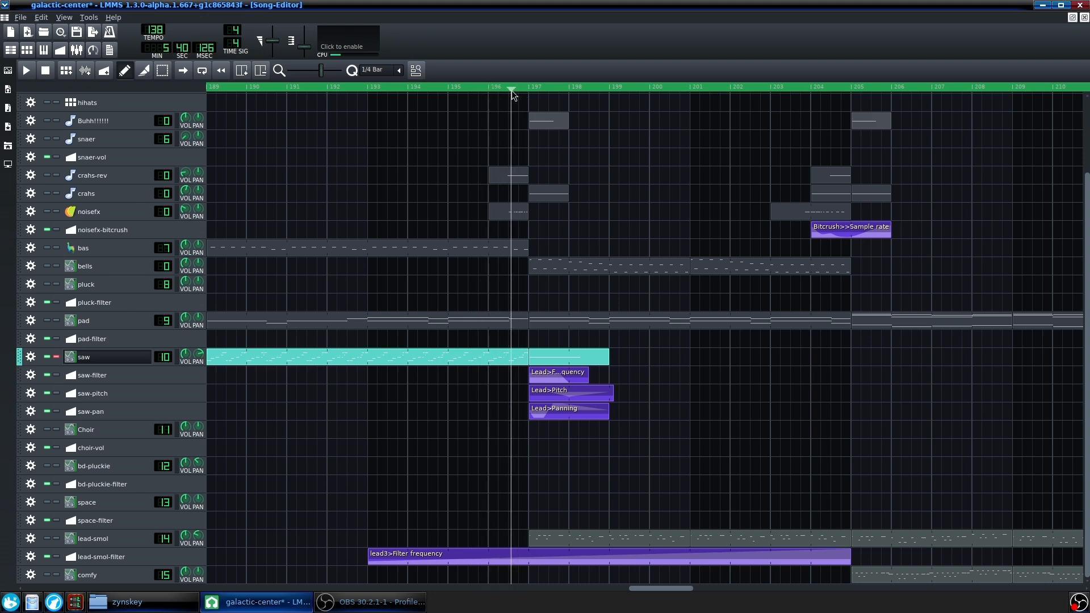
key("space")
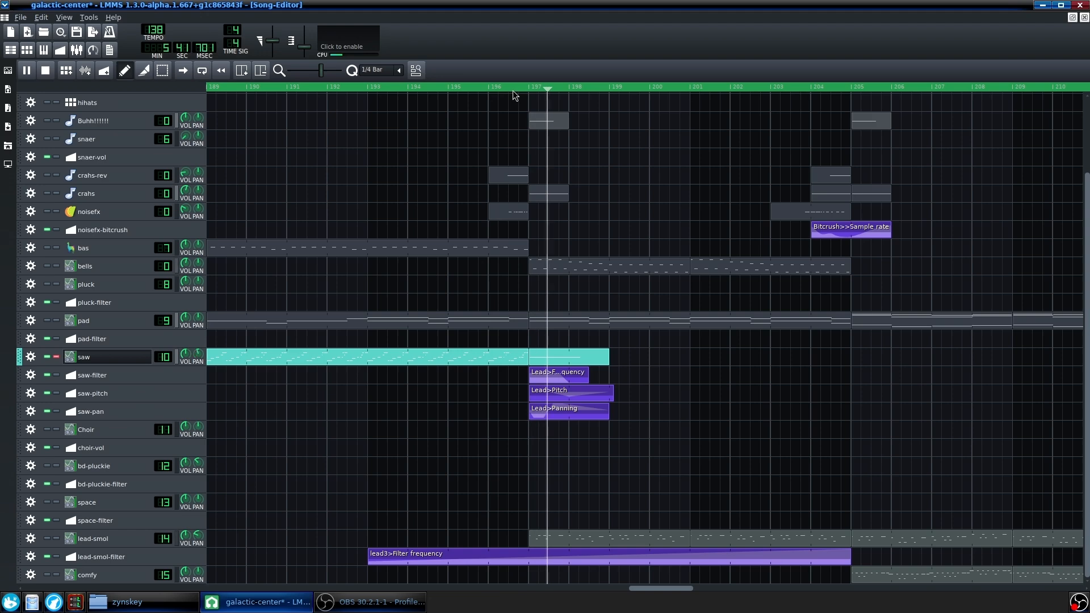
key("space")
Replay the saw's ending with its filter, pitch and panning automation from just before bar 197, and stop
scroll(537, 451, "up", 3)
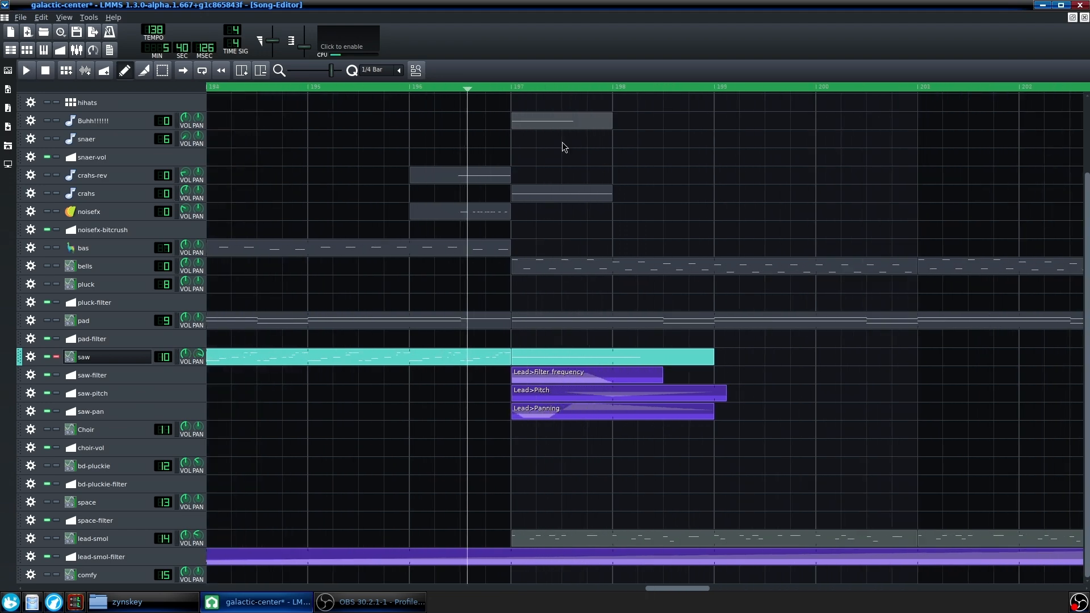
left_click(509, 90)
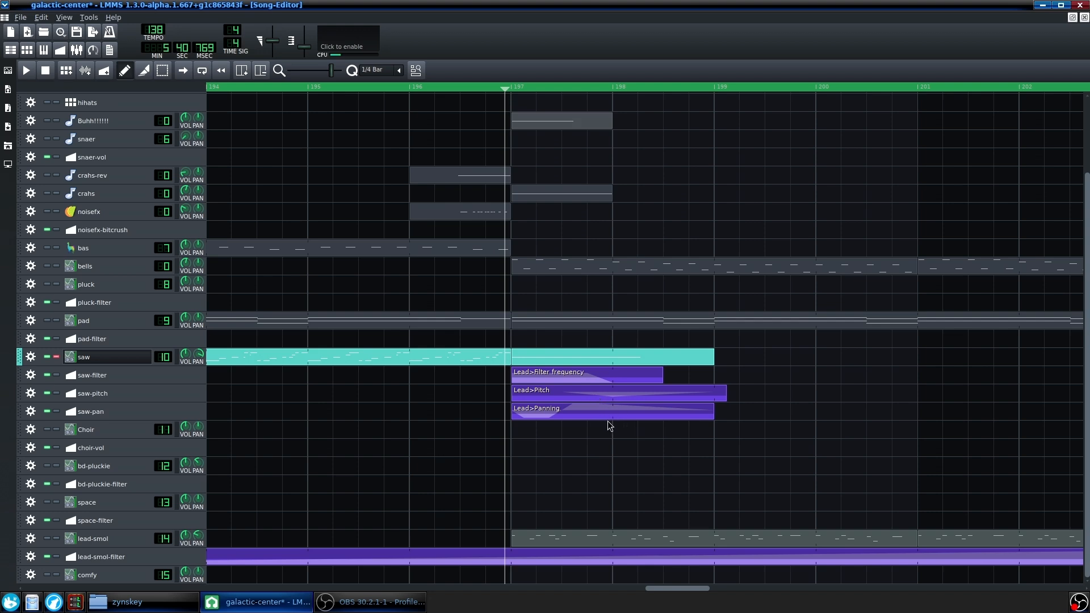
key("space")
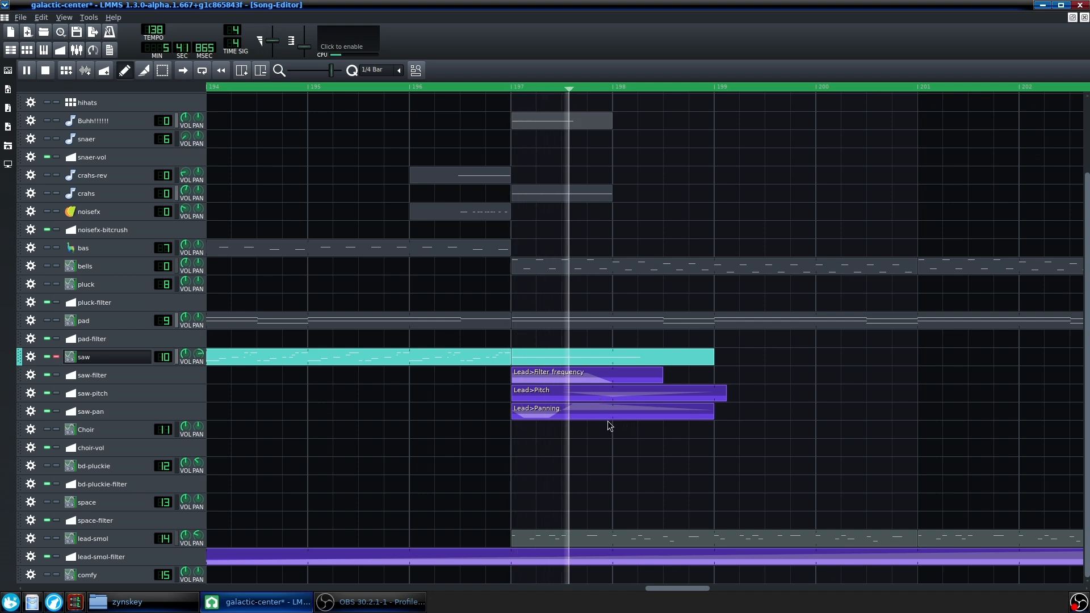
key("space")
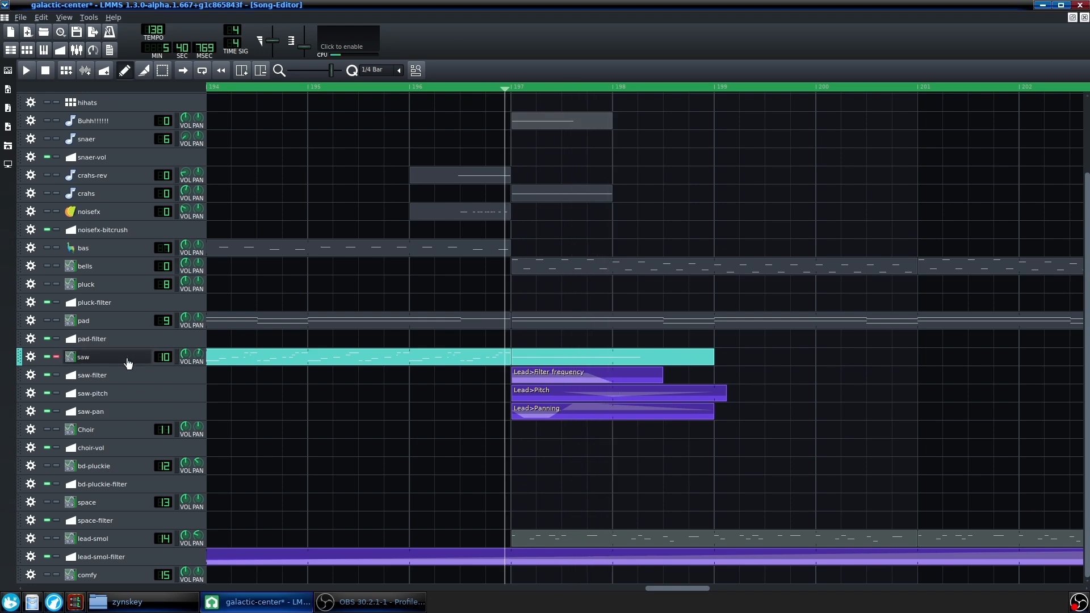
Turn off solo on the saw track and solo the Choir track instead
scroll(483, 397, "down", 3, "ctrl")
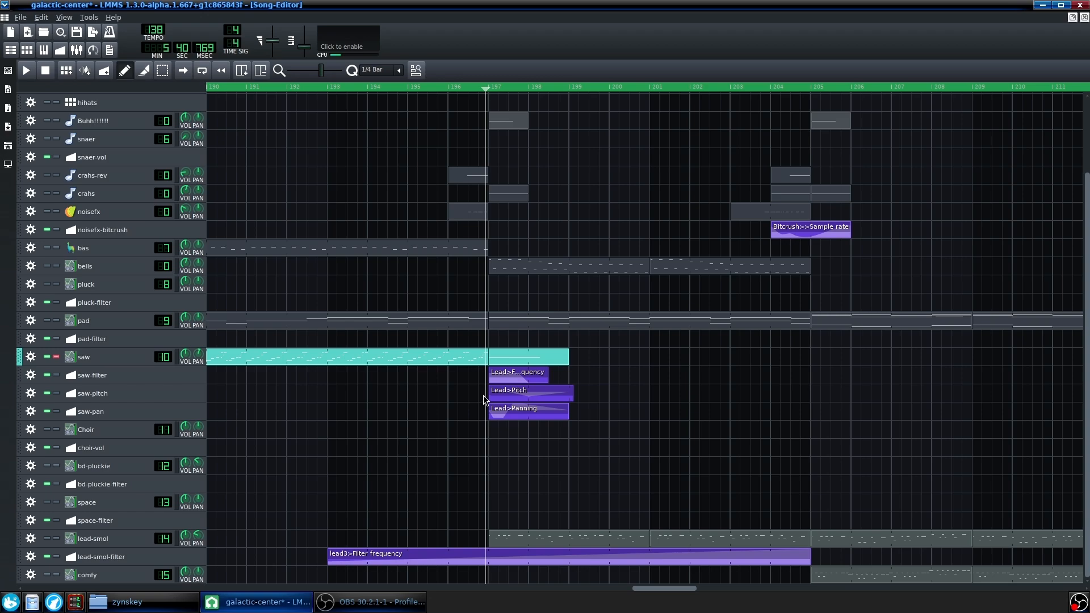
left_click(57, 357)
scroll(399, 414, "down", 4, "ctrl")
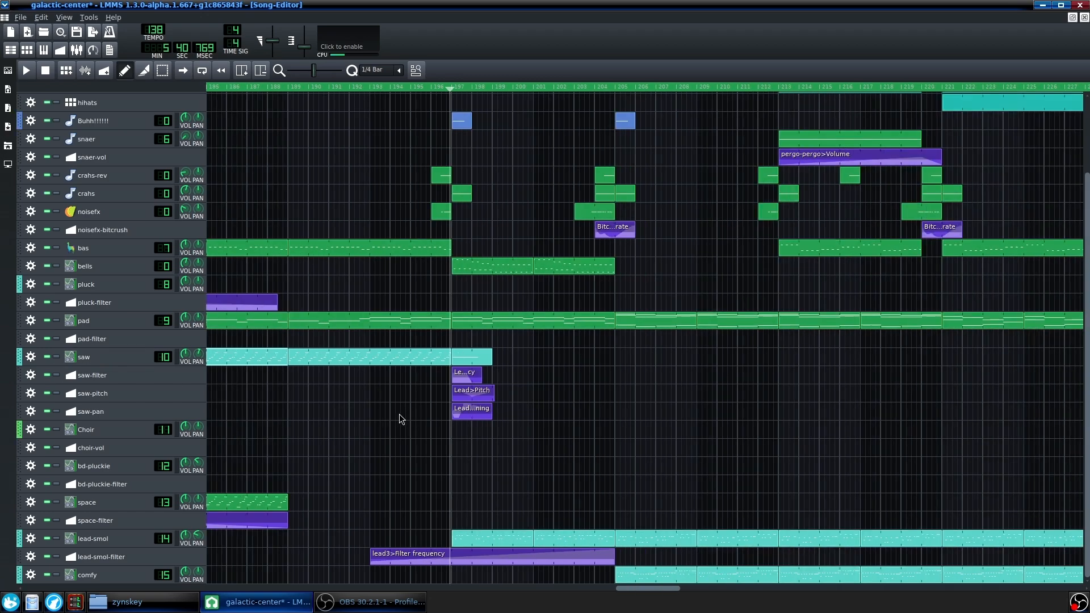
scroll(399, 418, "down", 2, "ctrl")
left_click_drag(644, 588, 218, 593)
left_click(56, 430)
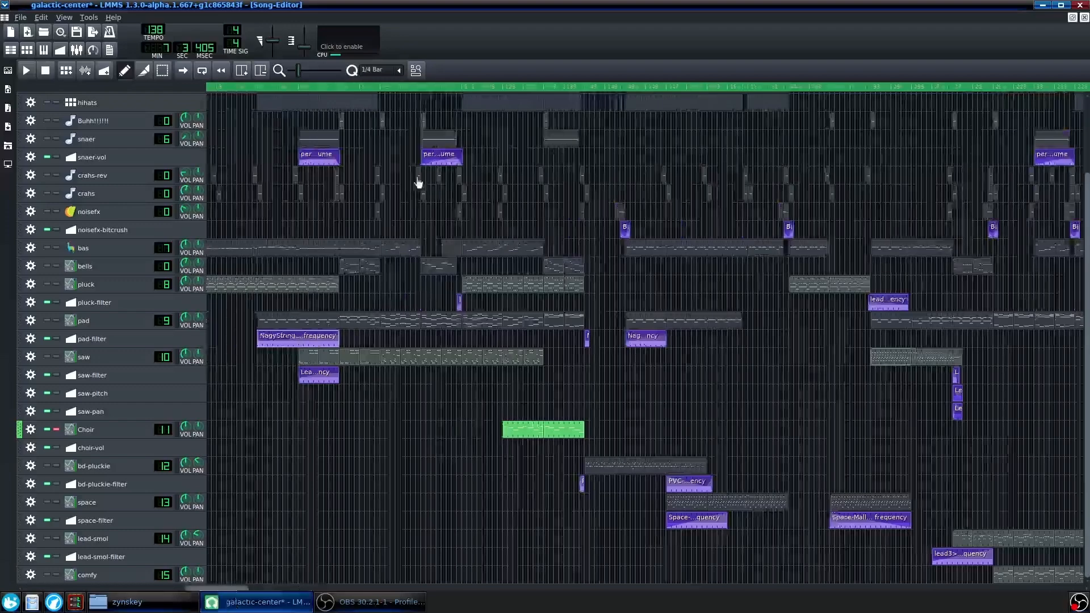
scroll(594, 364, "up", 2, "ctrl")
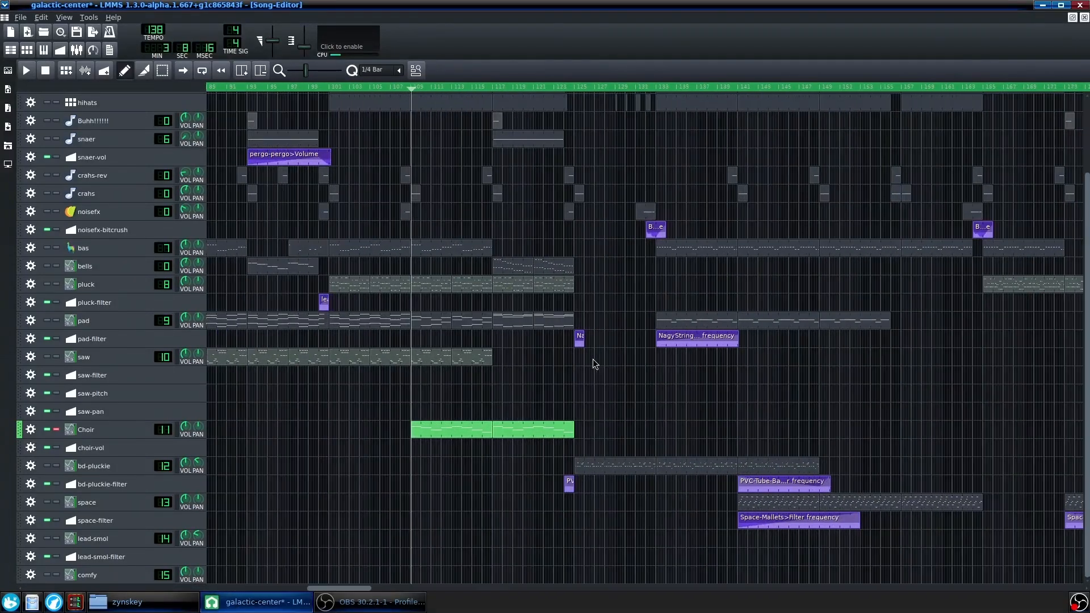
Play the soloed Choir track from bar 109 and open its ZynAddSubFX instrument editor
key("space")
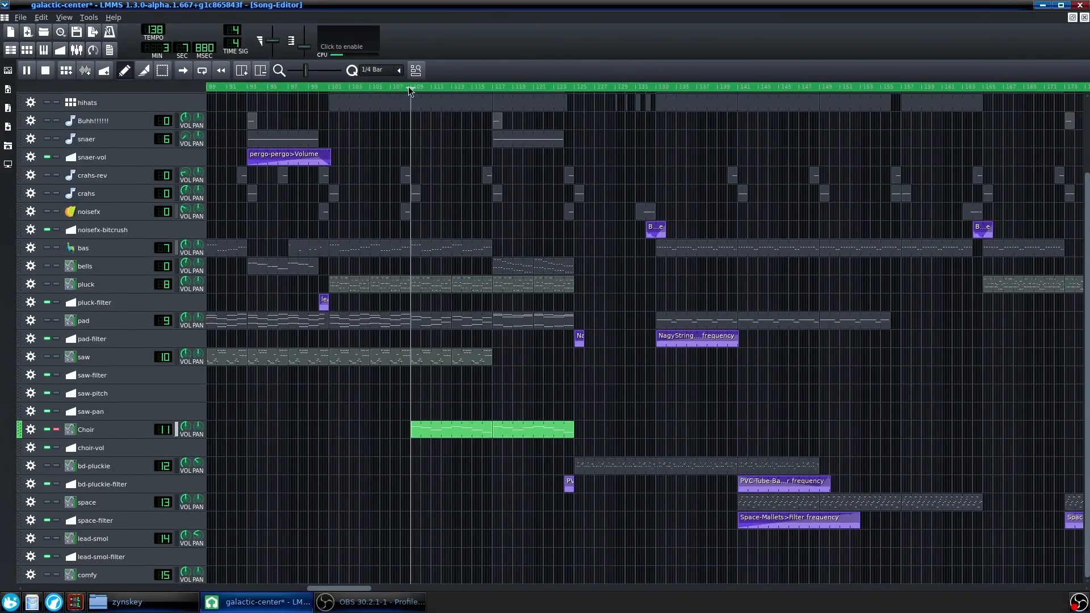
scroll(306, 454, "up", 1, "ctrl")
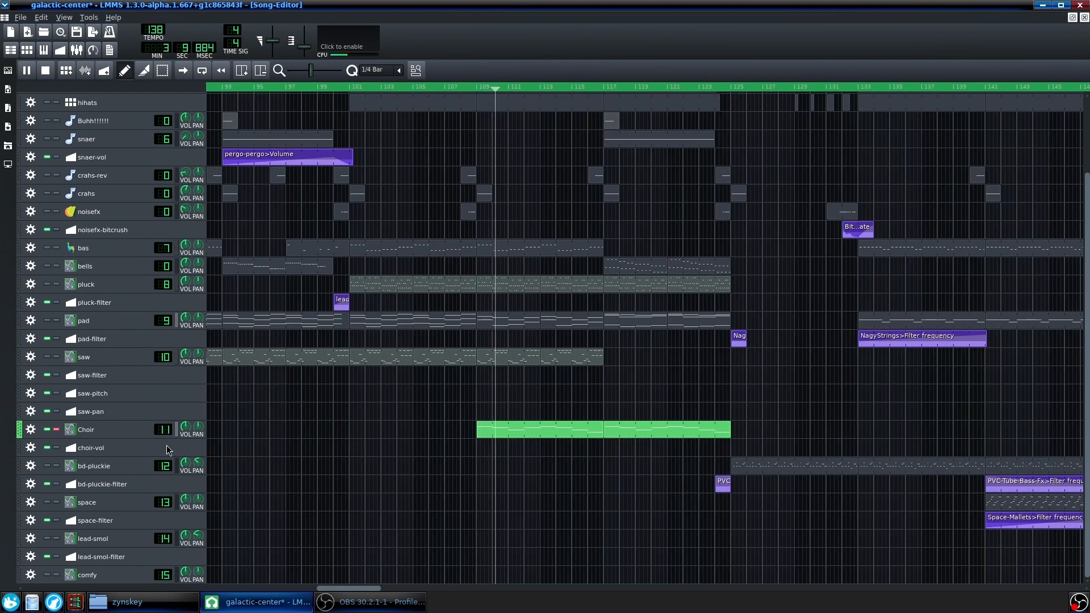
left_click(120, 432)
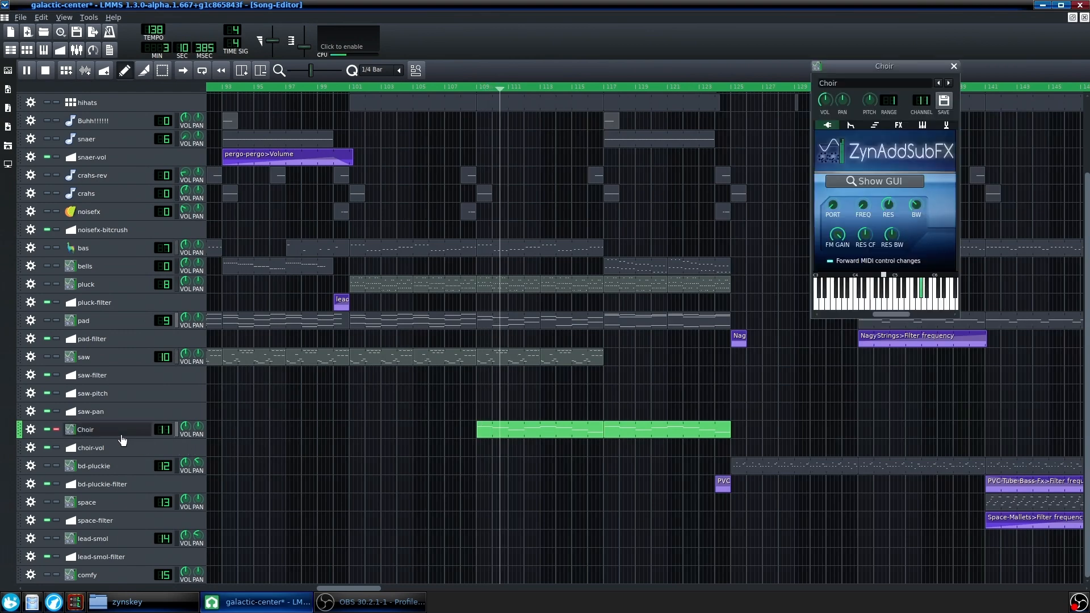
left_click(848, 179)
left_click(465, 332)
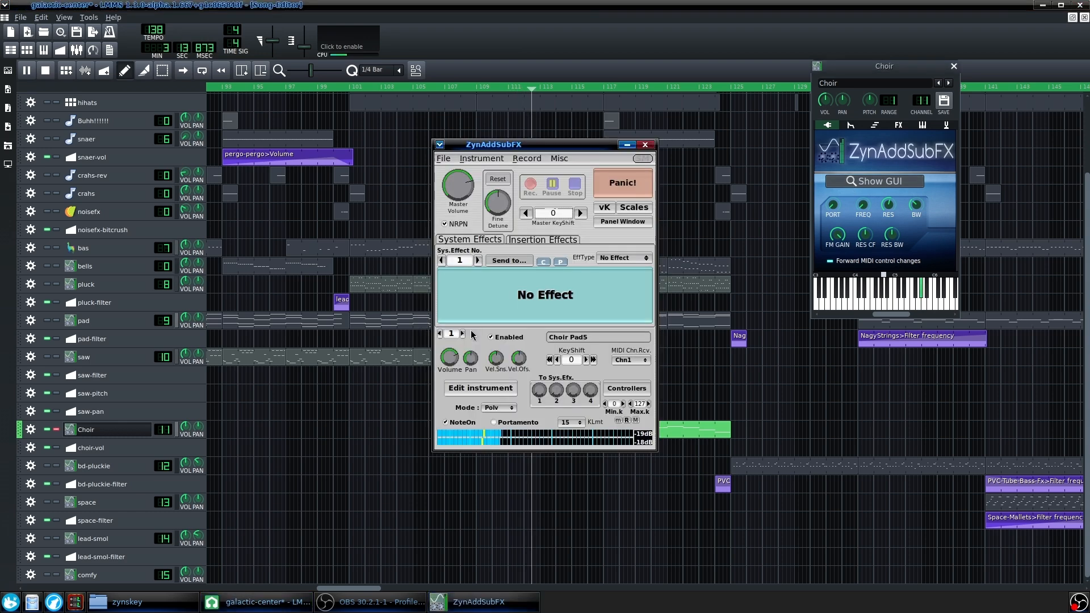
left_click(481, 388)
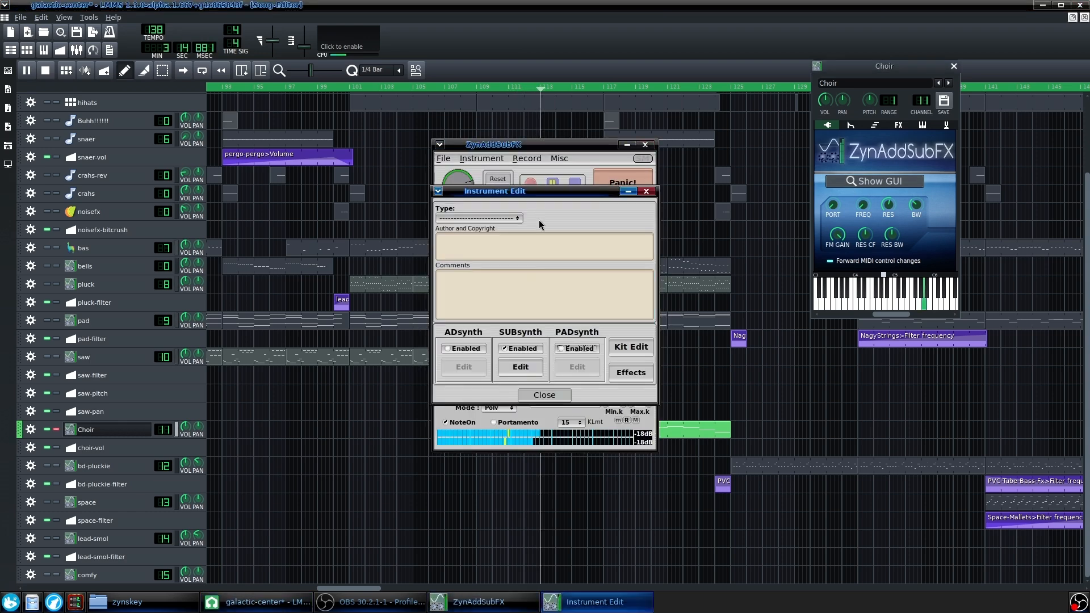
Examine the Choir's SUBsynth amplitude envelope and harmonics, and close the parameter and instrument editing windows
left_click(538, 372)
left_click_drag(492, 164, 435, 158)
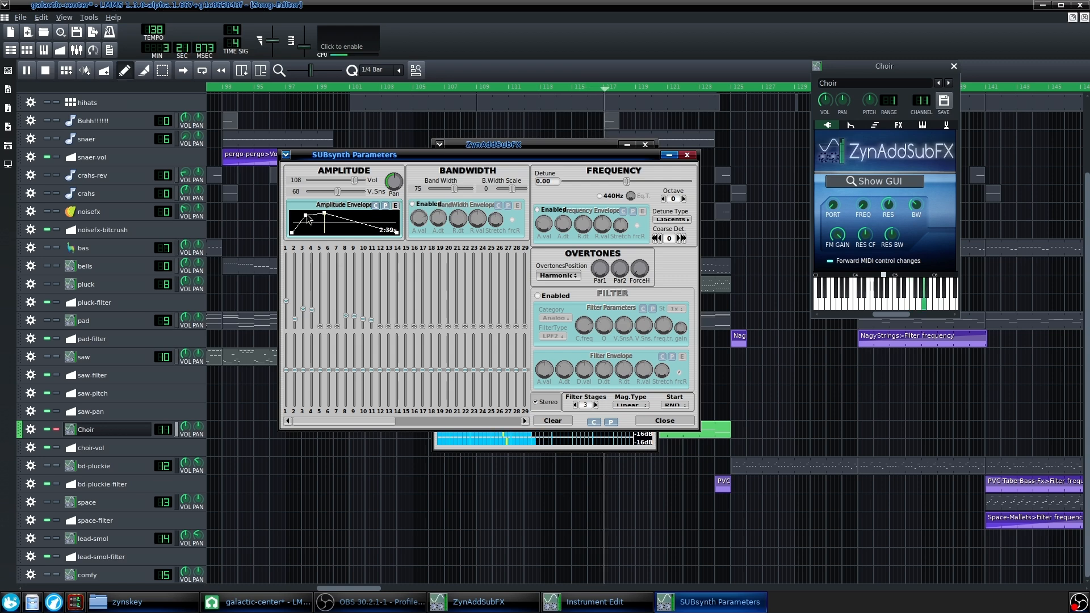
left_click_drag(354, 163, 320, 227)
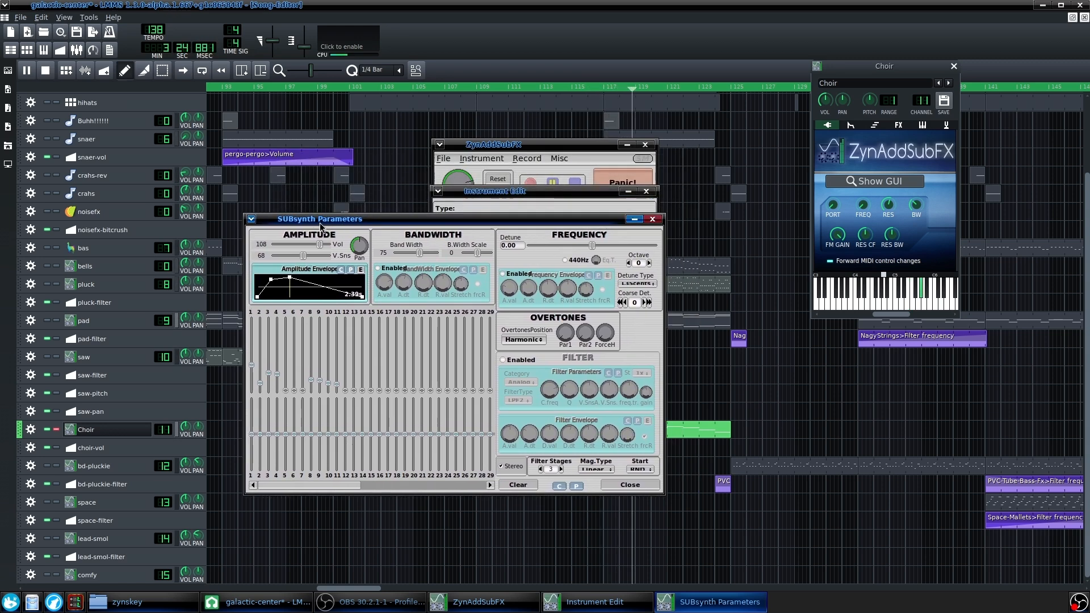
left_click(630, 485)
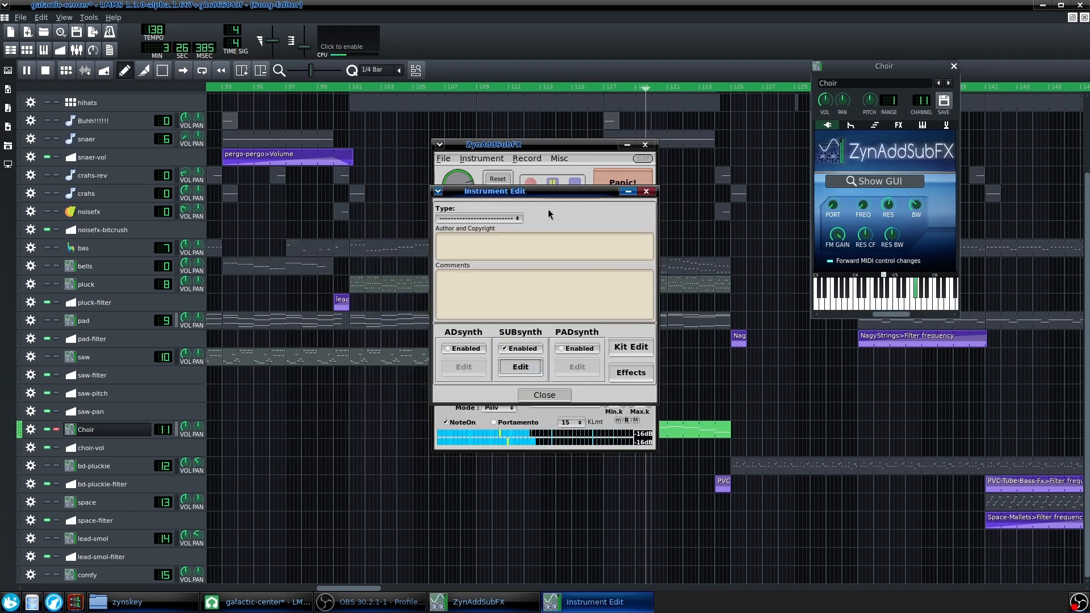
left_click(559, 397)
Examine the Calf Stereo Tools settings in the Choir's effects chain, checking the S Level and M Level values, and close them
left_click(899, 125)
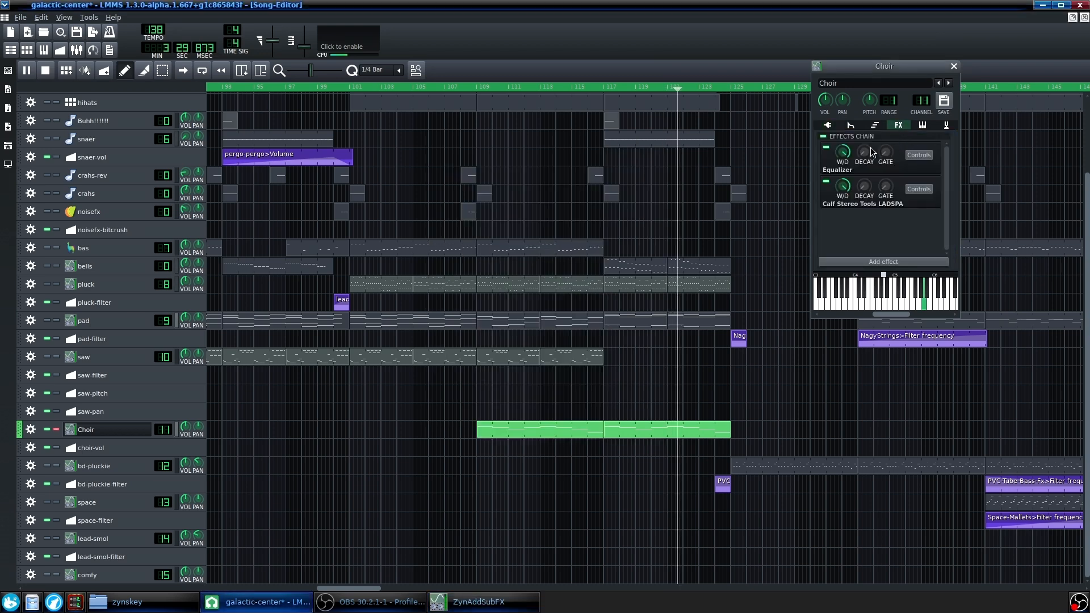
left_click(925, 190)
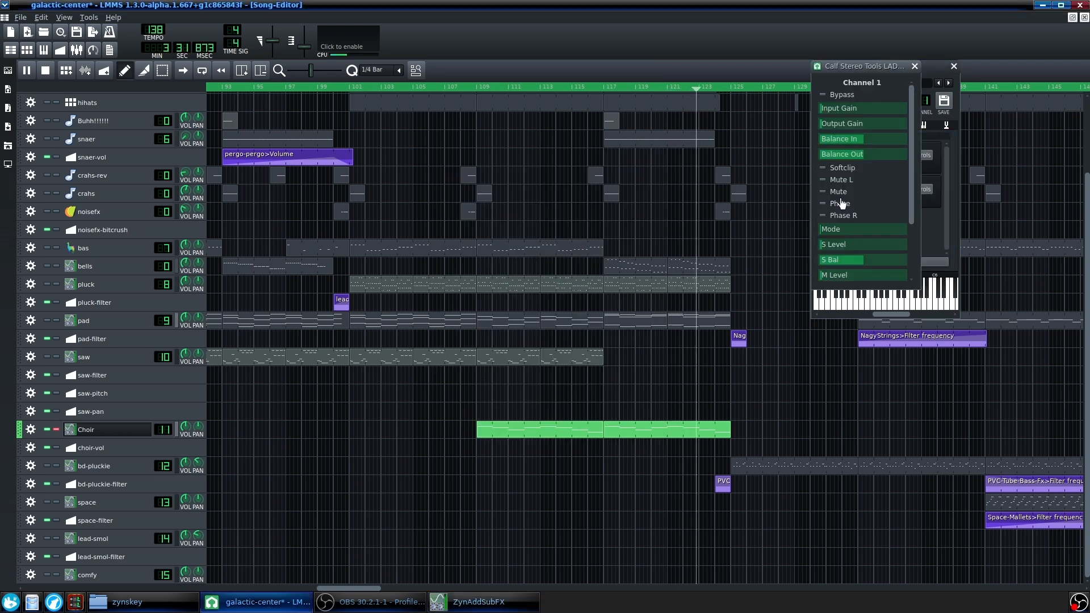
left_click_drag(911, 129, 922, 188)
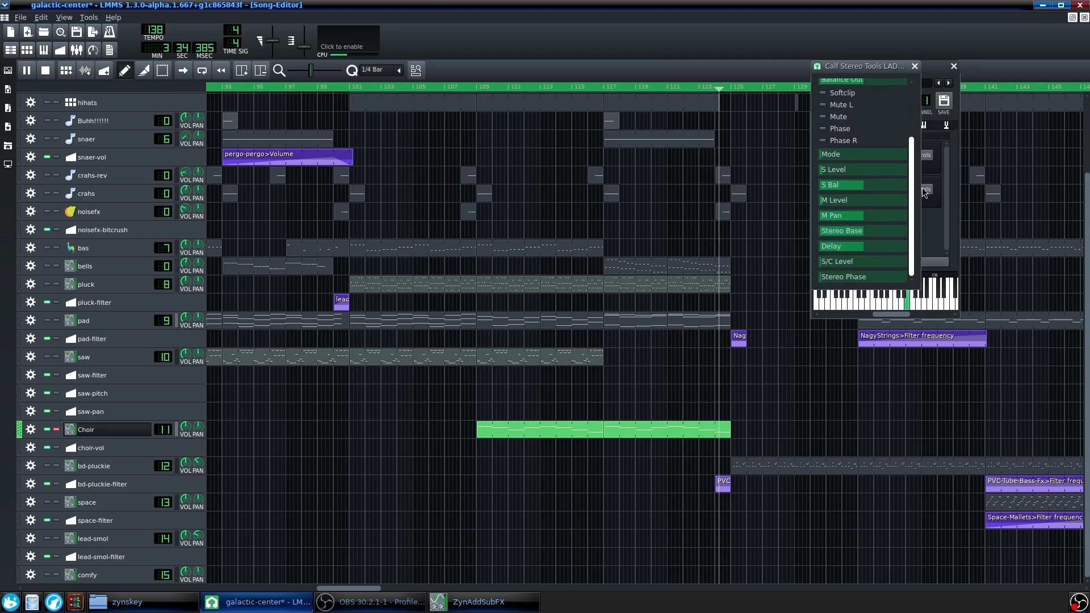
right_click(833, 170)
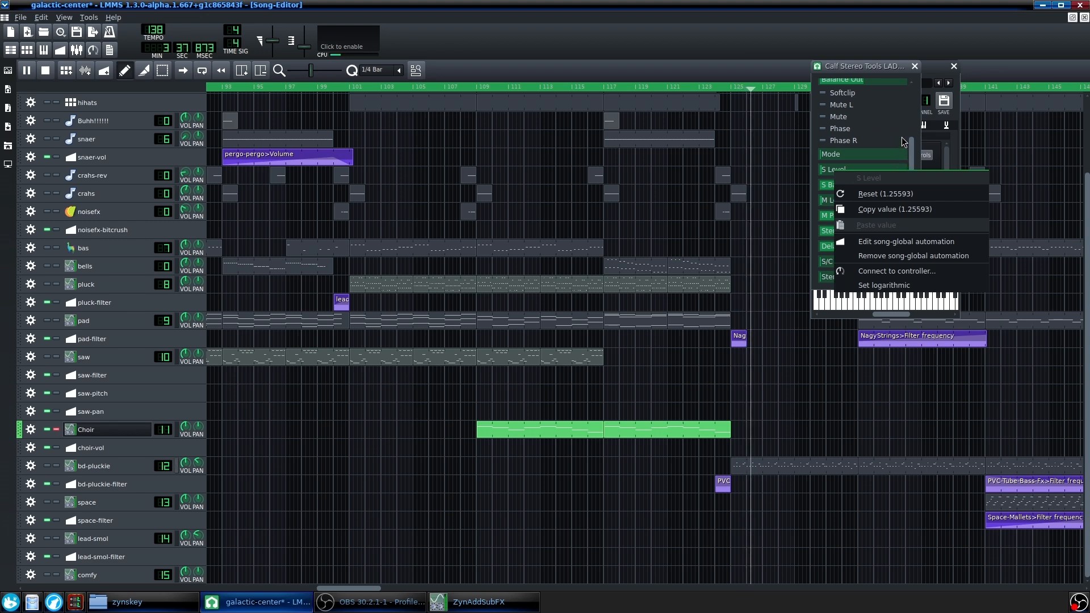
key("Escape")
right_click(857, 204)
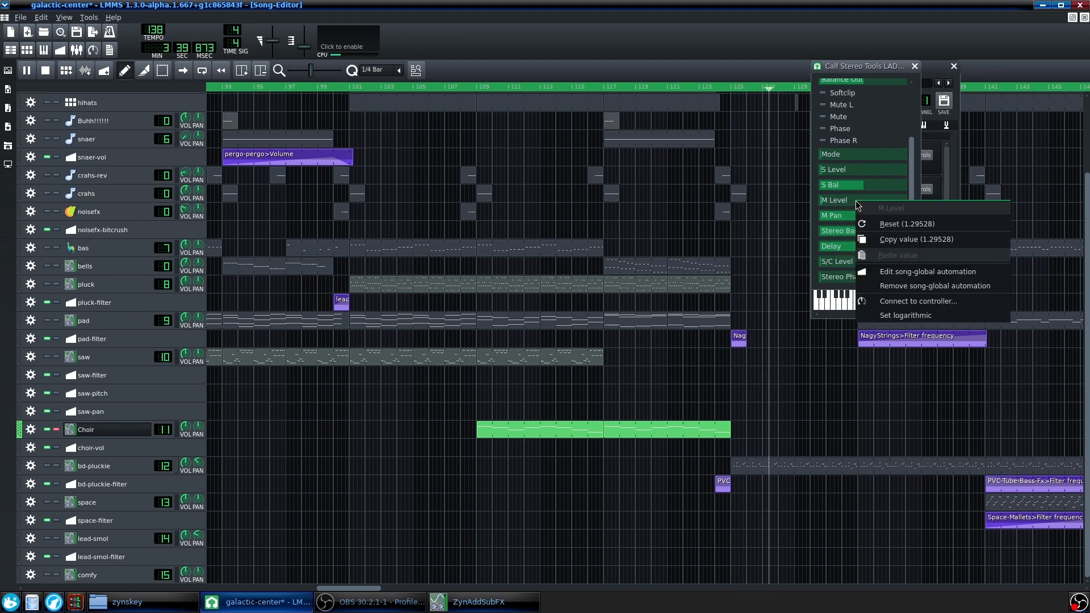
left_click(911, 173)
left_click(914, 67)
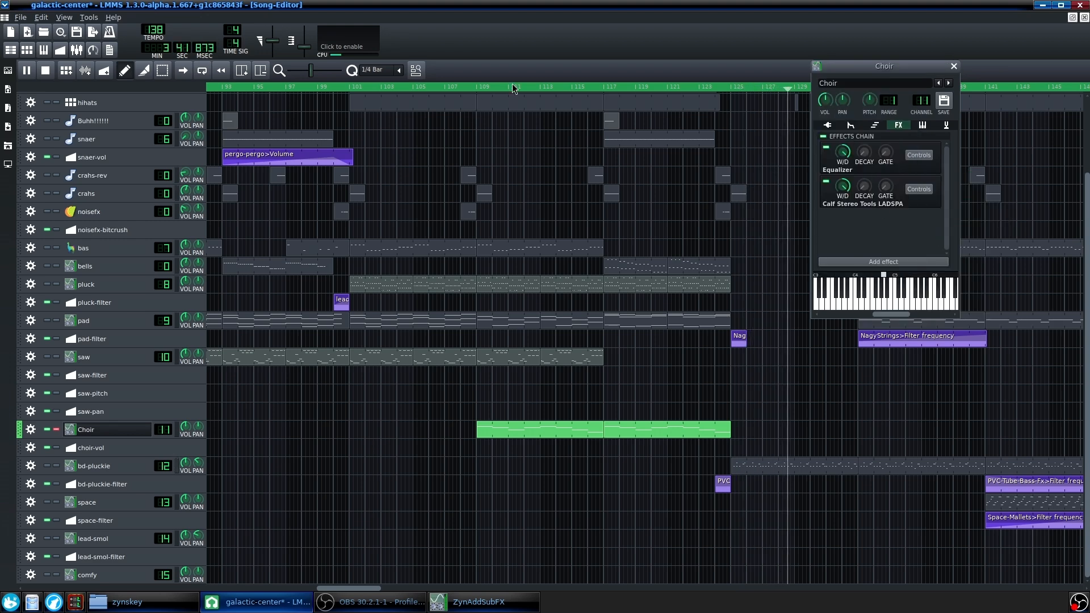
Replay the Choir from just before bar 109, comparing Calf Stereo Tools off and on, and check its mixer channel
left_click(471, 83)
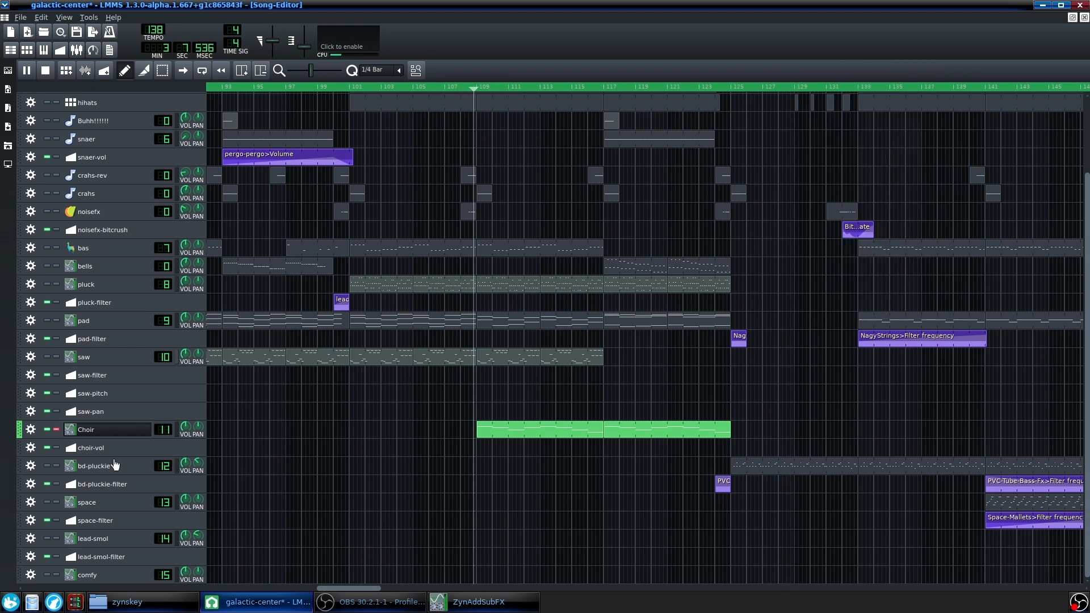
left_click(132, 435)
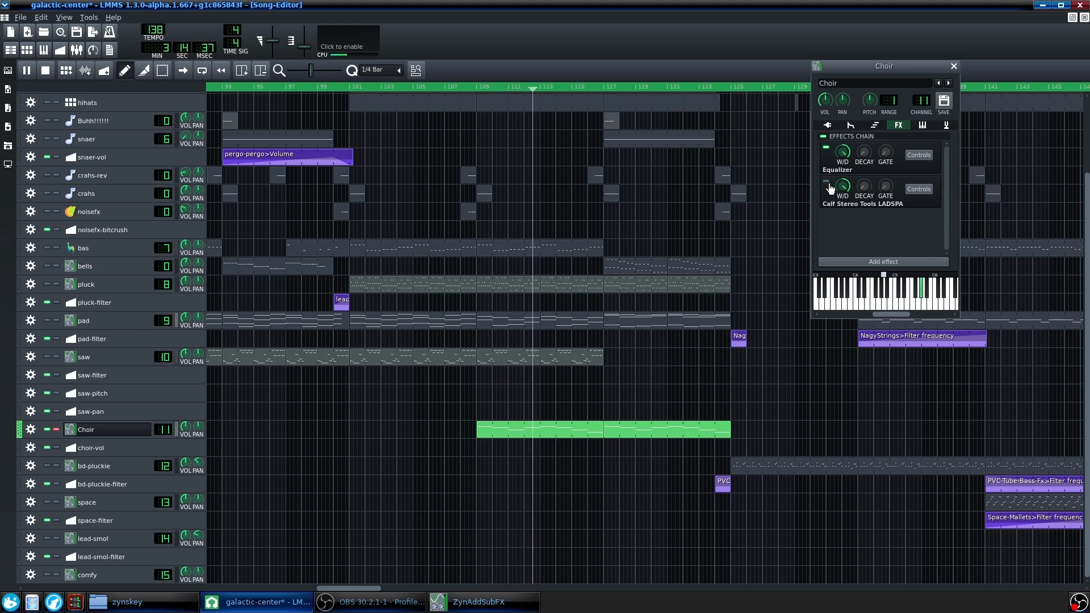
key("F9")
left_click(533, 386)
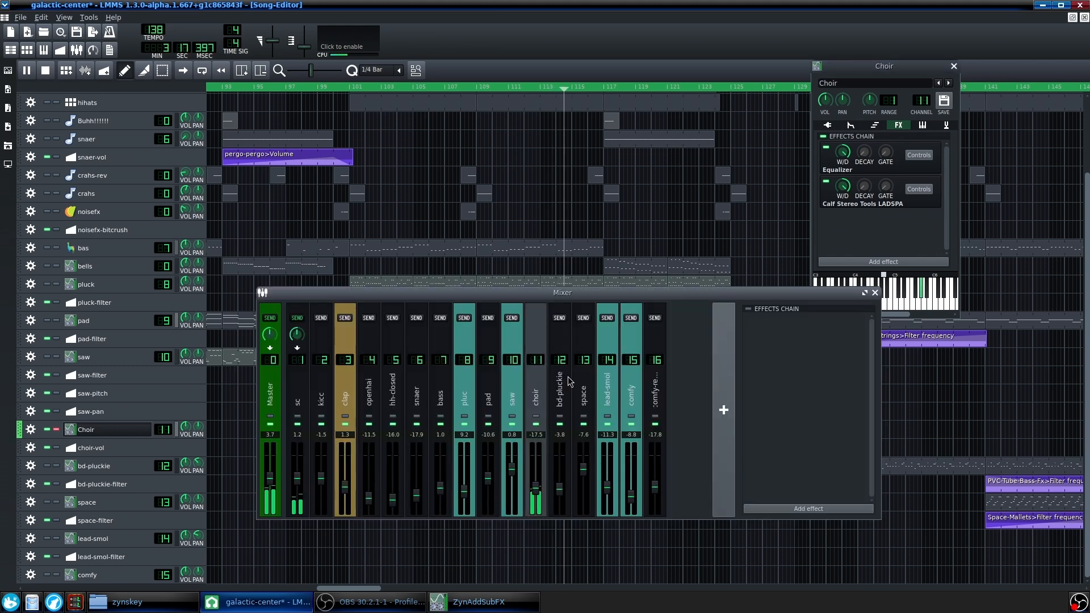
left_click(875, 293)
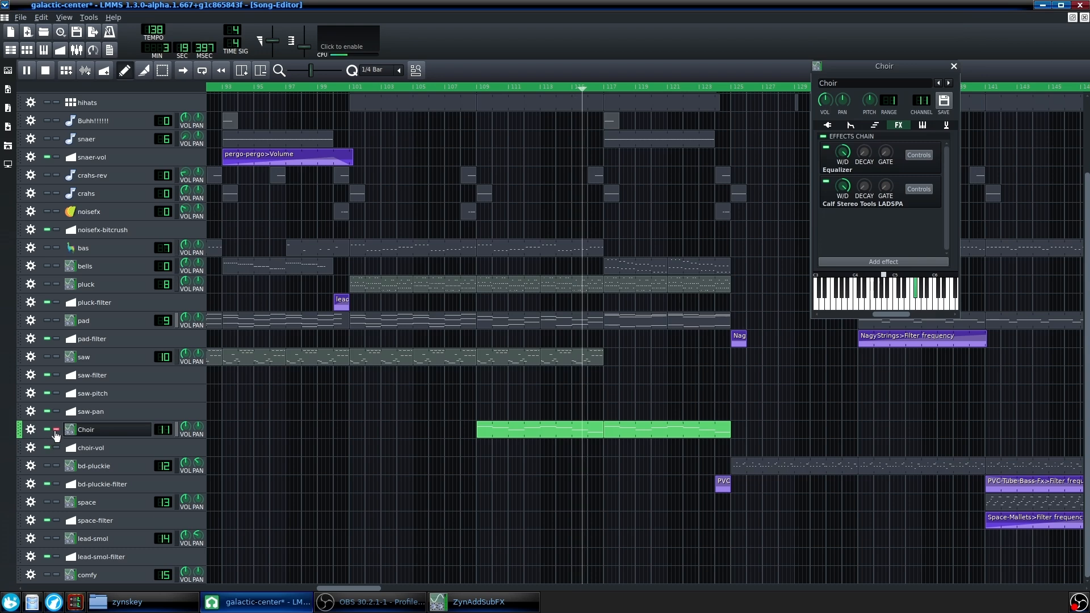
Turn off solo on the Choir track, close its instrument window, and stop playback
left_click(85, 429)
left_click(45, 70)
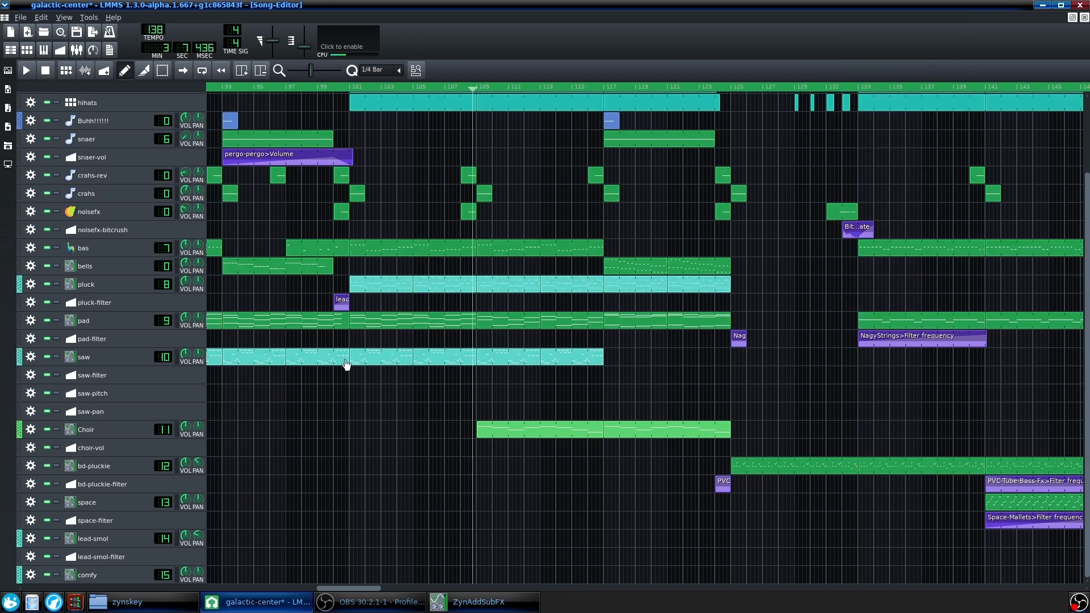
Start playback from the middle of bar 124 and solo the bd-pluckie track
left_click_drag(356, 591, 387, 593)
left_click(395, 91)
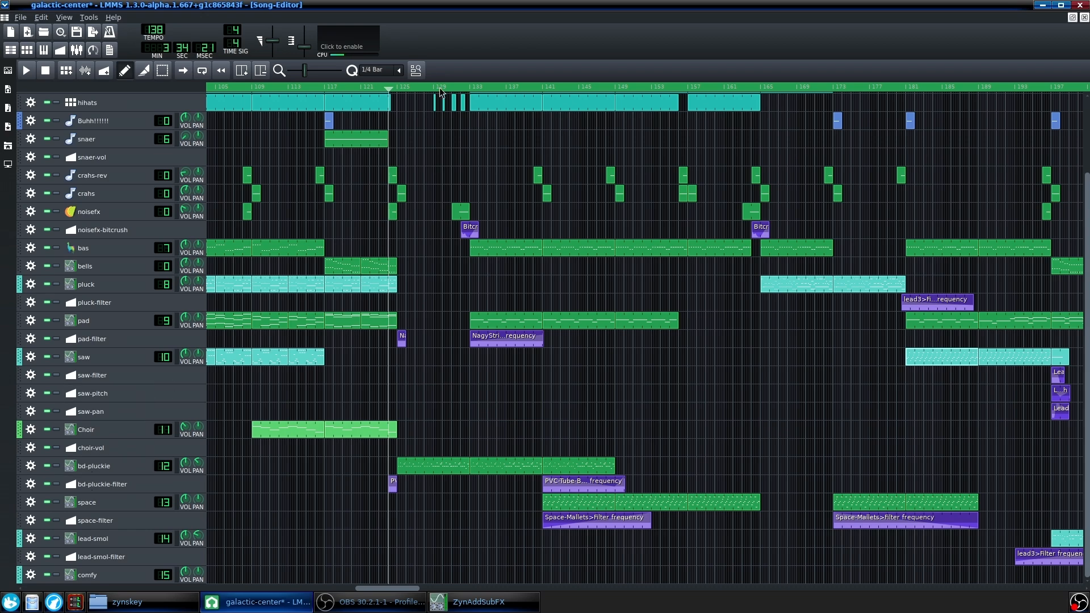
scroll(415, 349, "up", 3, "ctrl")
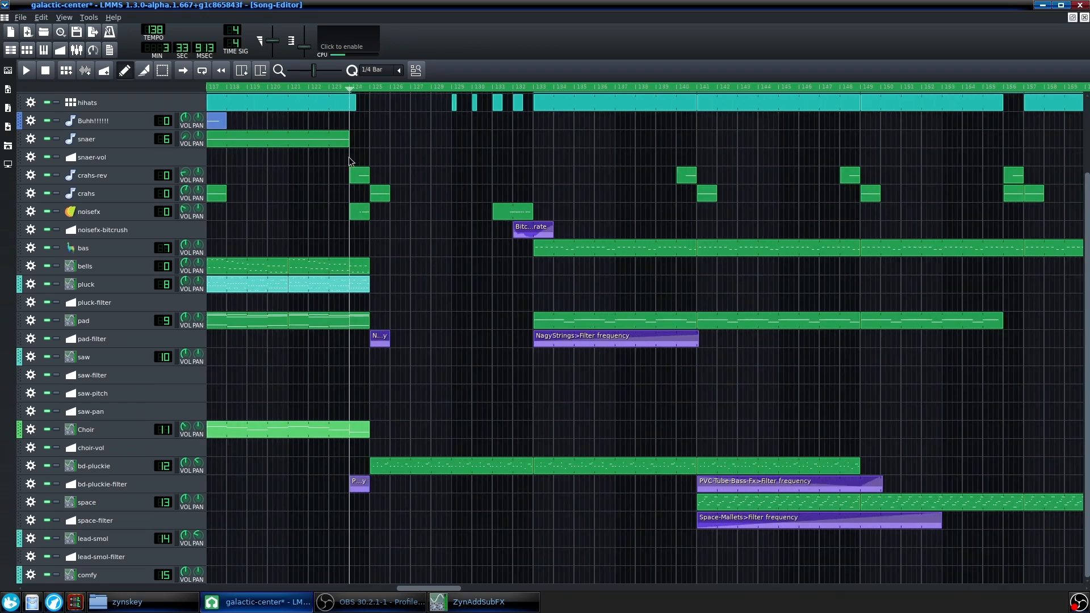
left_click(363, 87)
key("space")
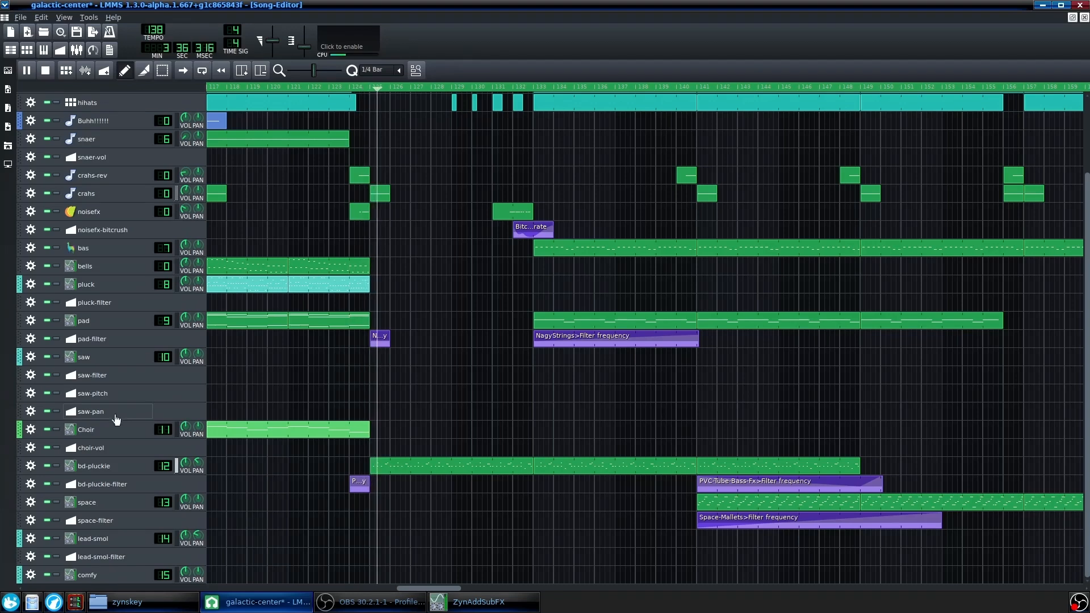
left_click(56, 465)
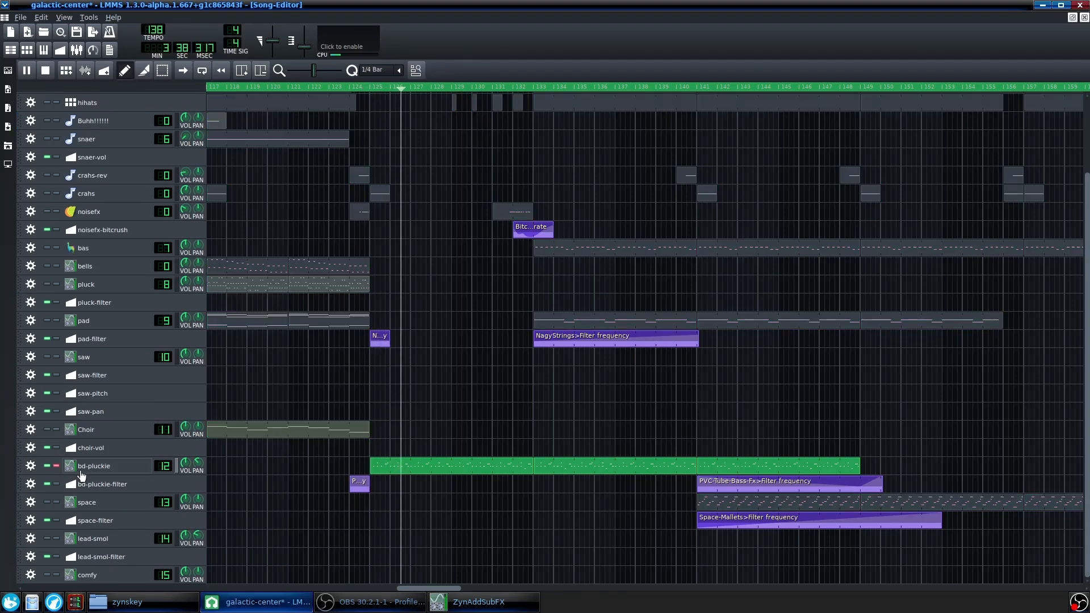
Open the bd-pluckie track's ZynAddSubFX synth and bring up its instrument editor
left_click(107, 466)
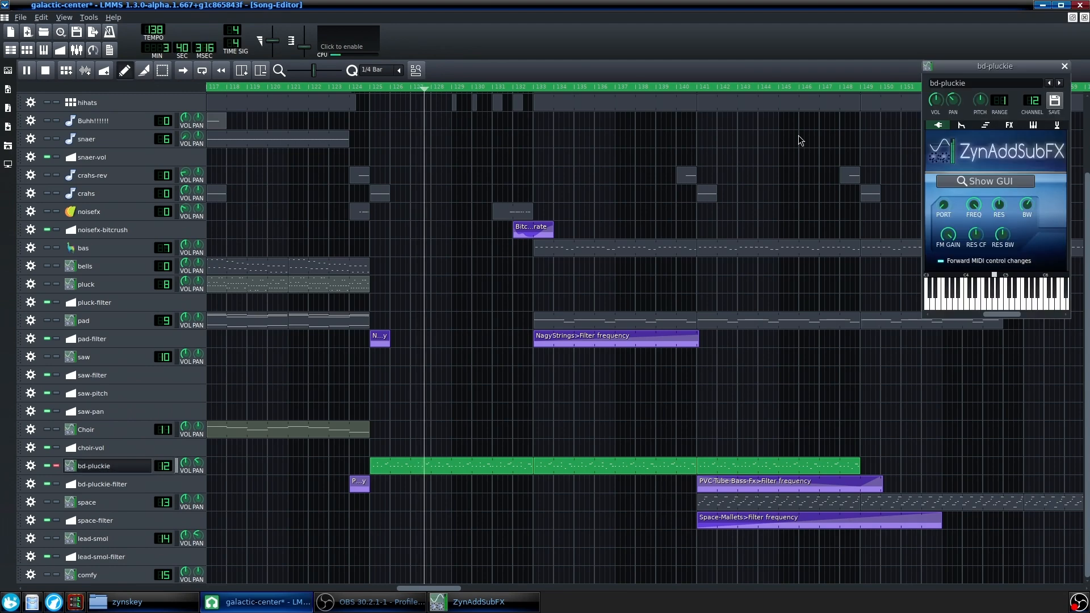
left_click(1034, 126)
left_click(938, 125)
left_click(985, 181)
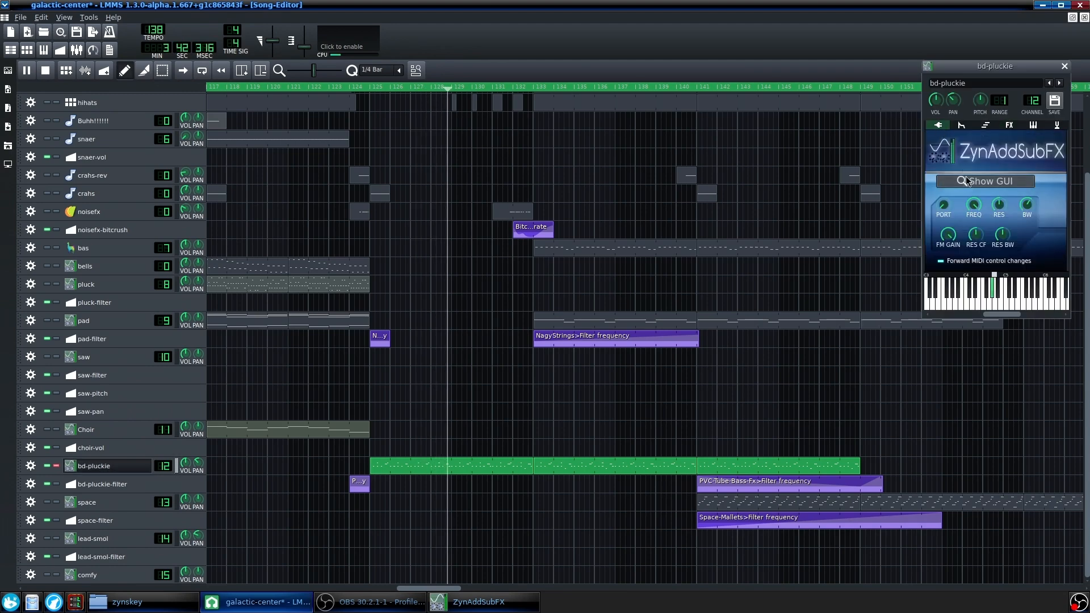
left_click(457, 332)
left_click(479, 389)
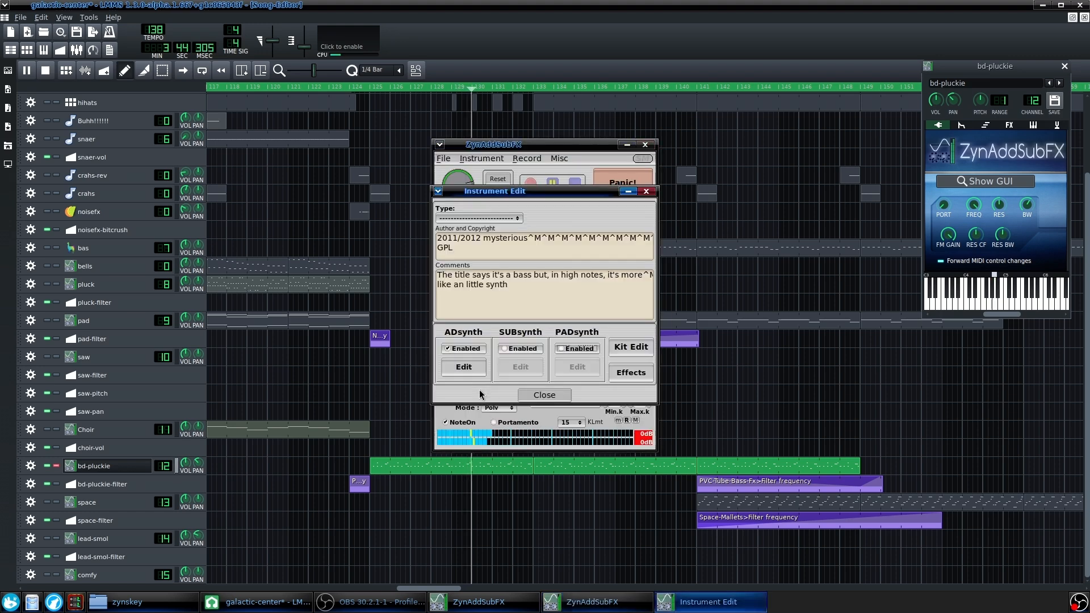
Examine bd-pluckie's ADsynth global and voice parameters, close the synth windows, and stop playback
left_click(464, 367)
left_click(442, 412)
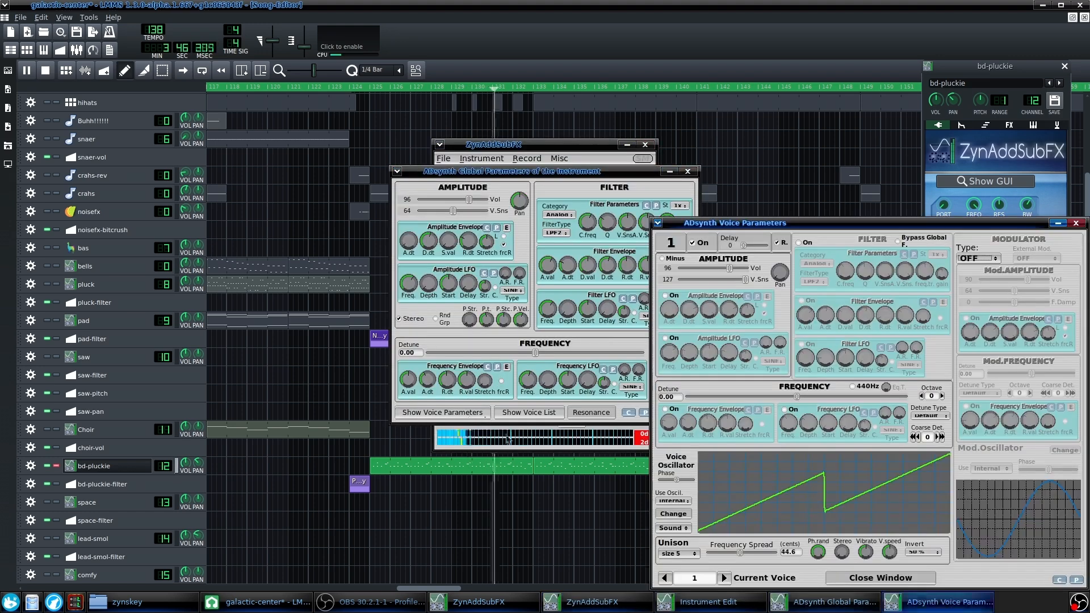
left_click(985, 181)
left_click(1064, 66)
key("space")
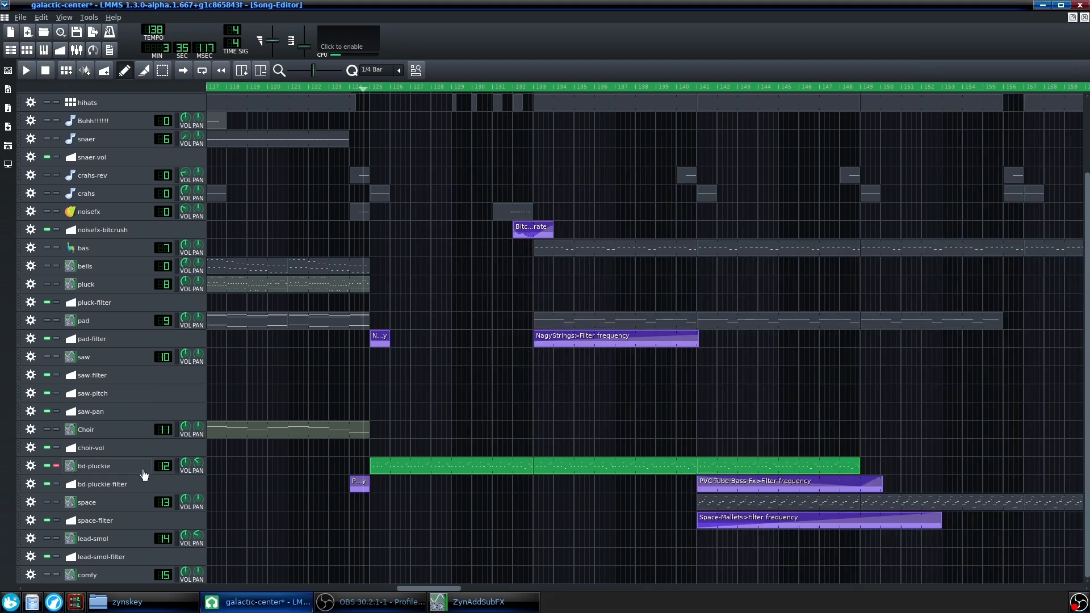
Examine bd-pluckie's effects chain with its echo, plate reverb and equalizer, and close the instrument window
left_click(139, 467)
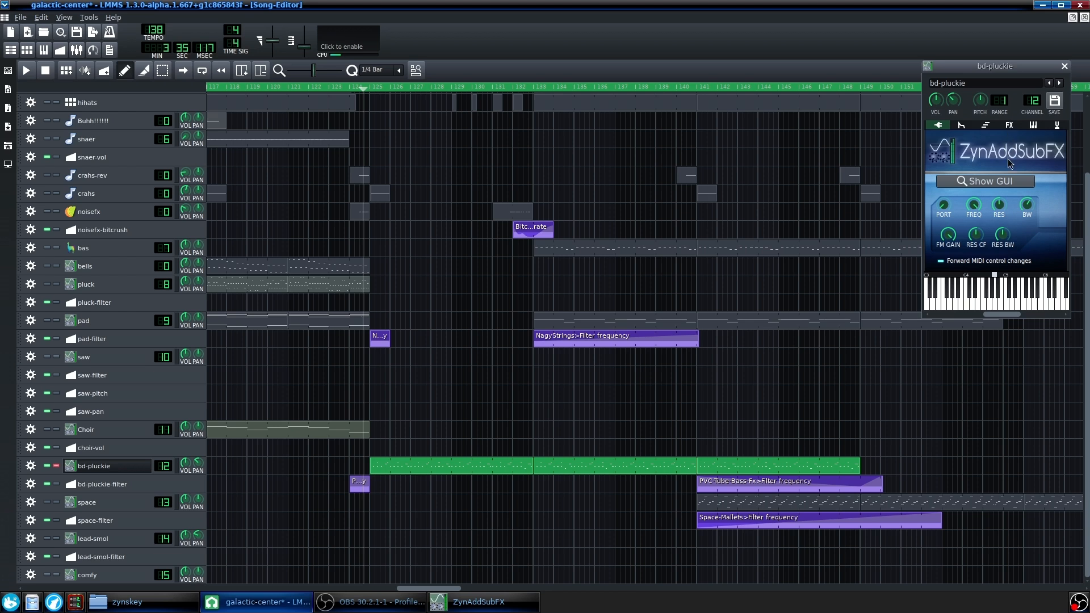
left_click(1009, 126)
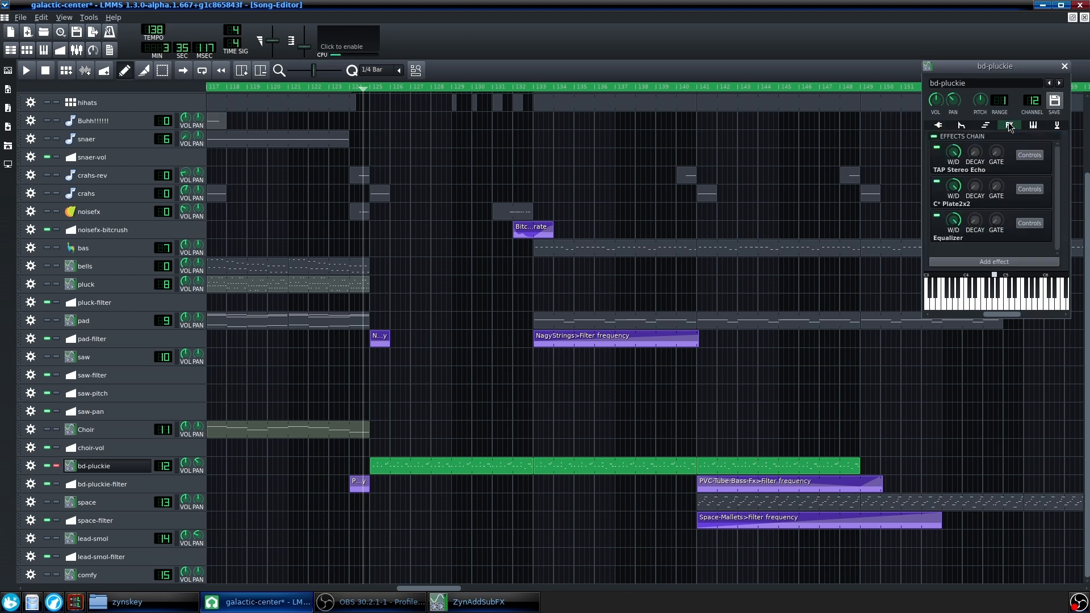
left_click_drag(992, 69, 854, 85)
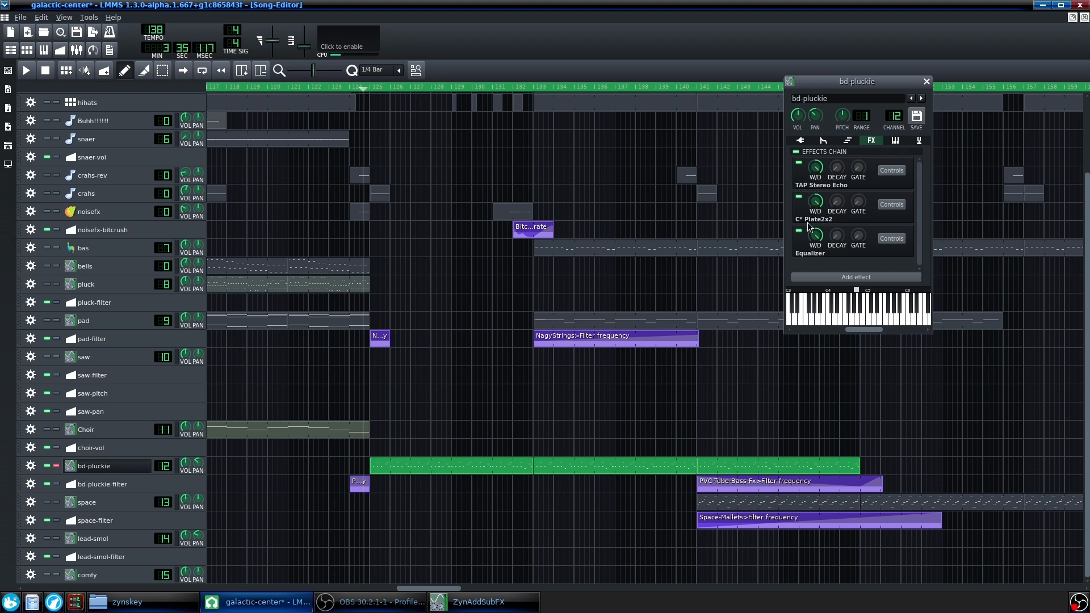
left_click(926, 82)
Turn off solo on bd-pluckie and play the full arrangement from bar 145
scroll(540, 499, "down", 5)
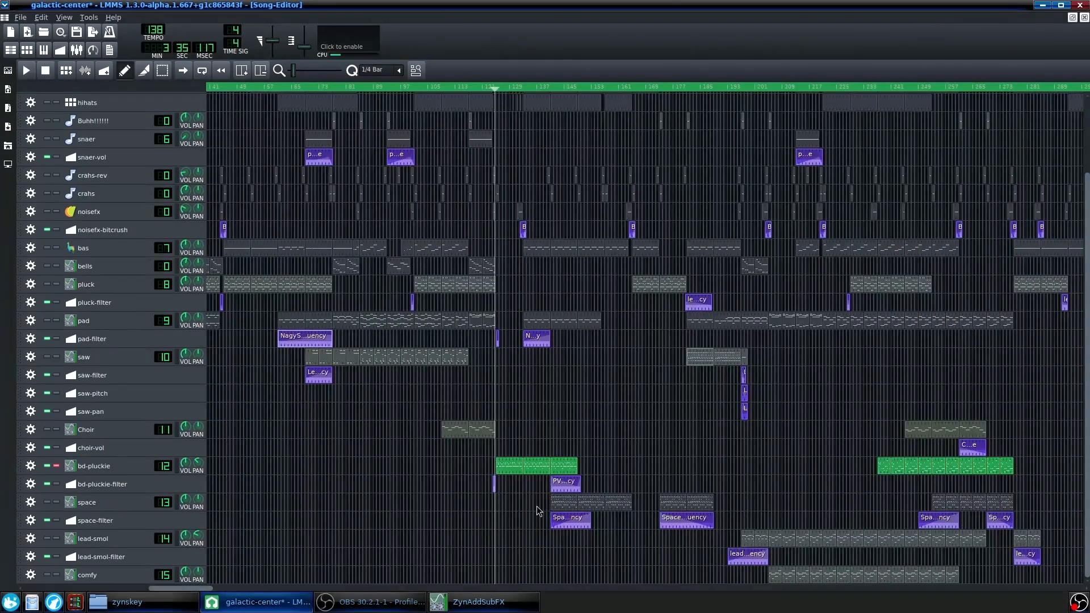
scroll(534, 492, "up", 5)
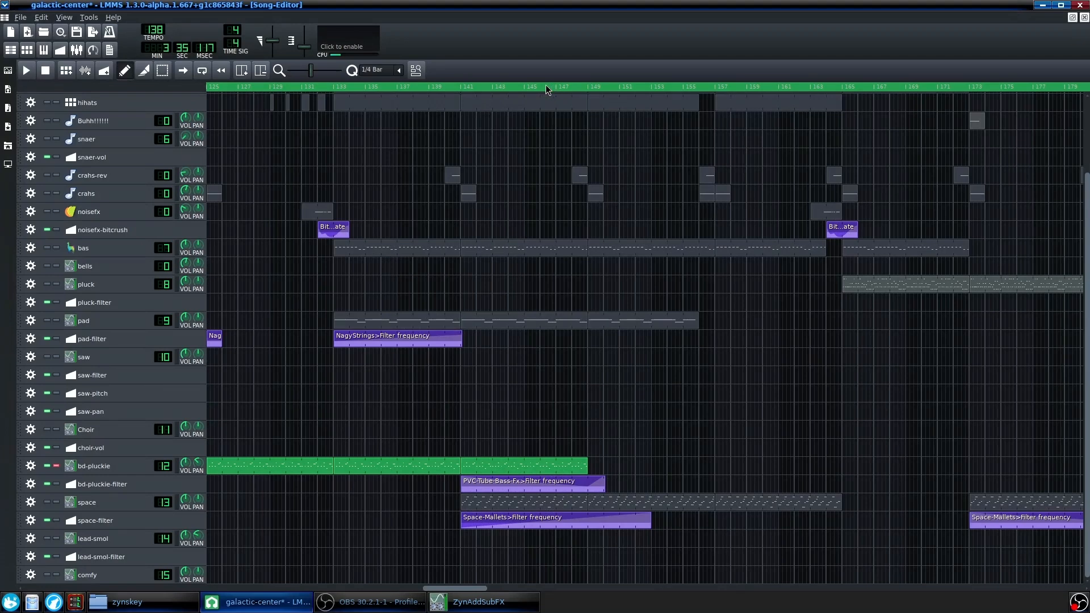
left_click(531, 87)
left_click(57, 466)
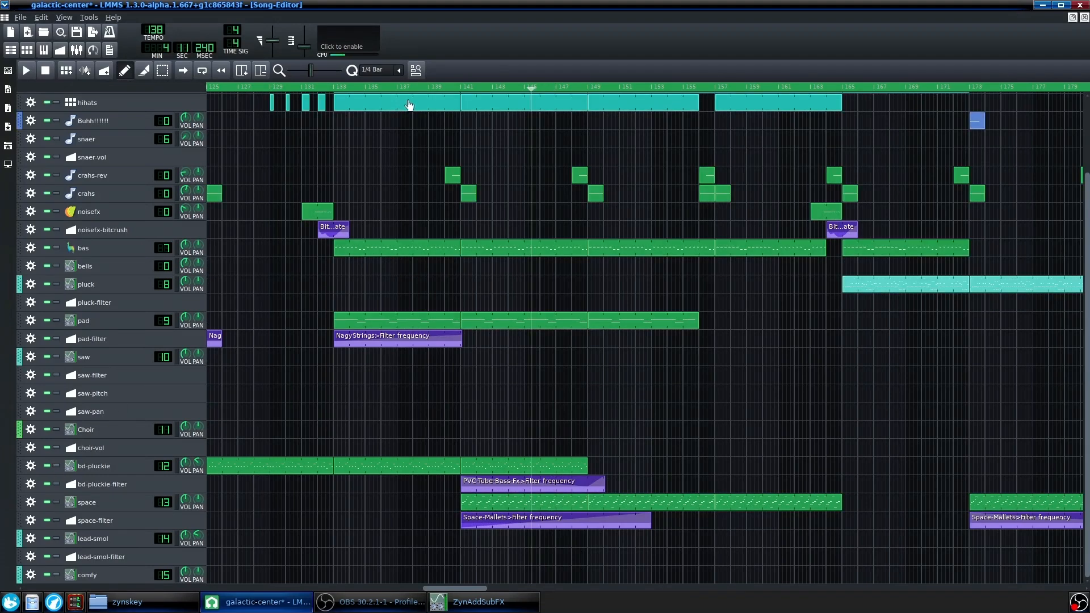
key("space")
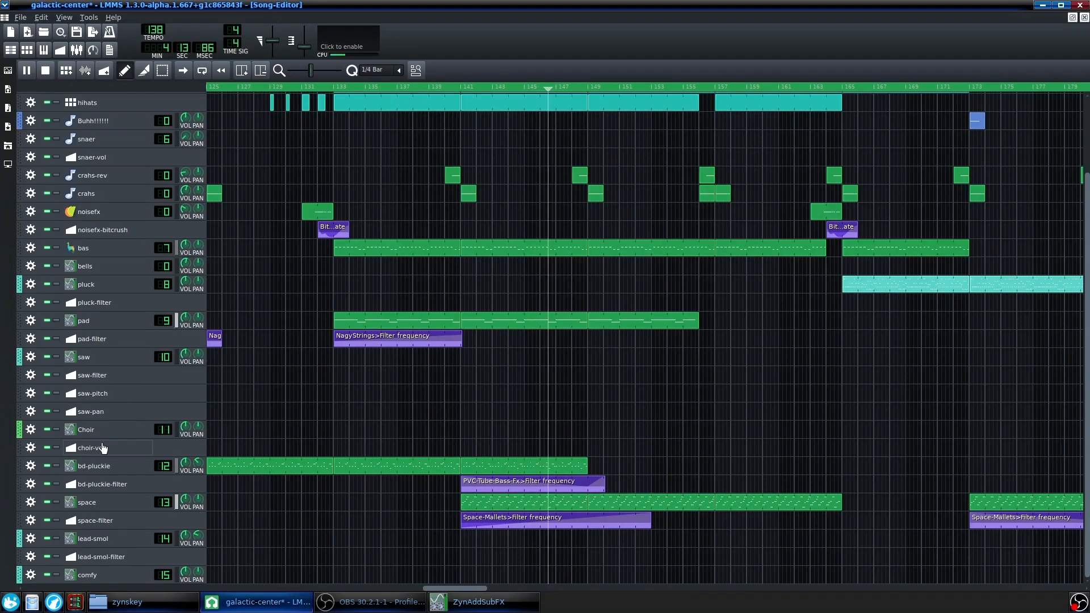
Audition bd-pluckie on its own from bar 141, pause playback, and turn its solo off
left_click(461, 87)
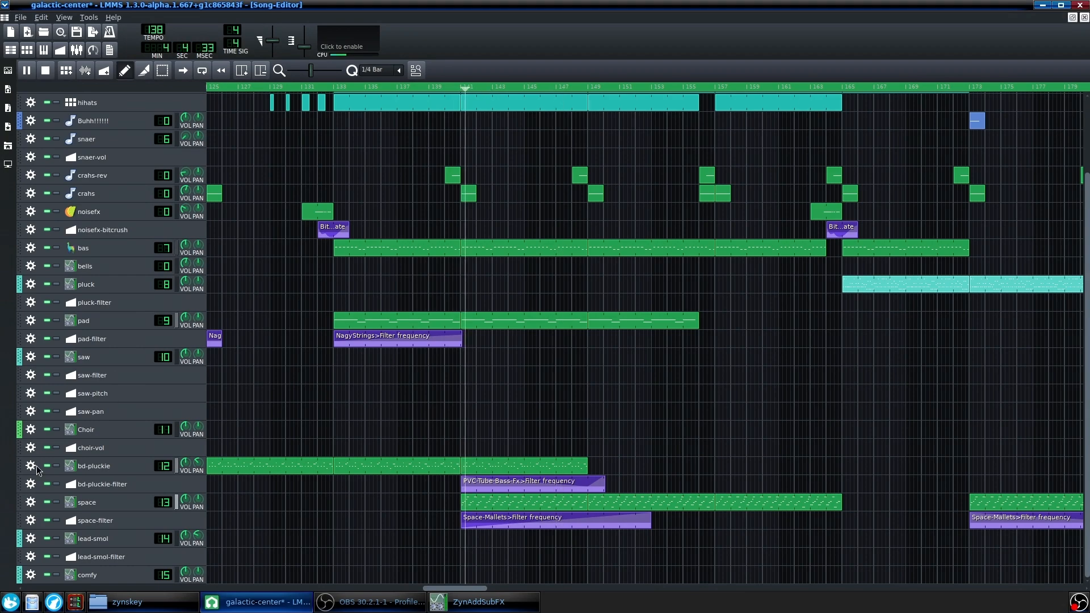
left_click(57, 465)
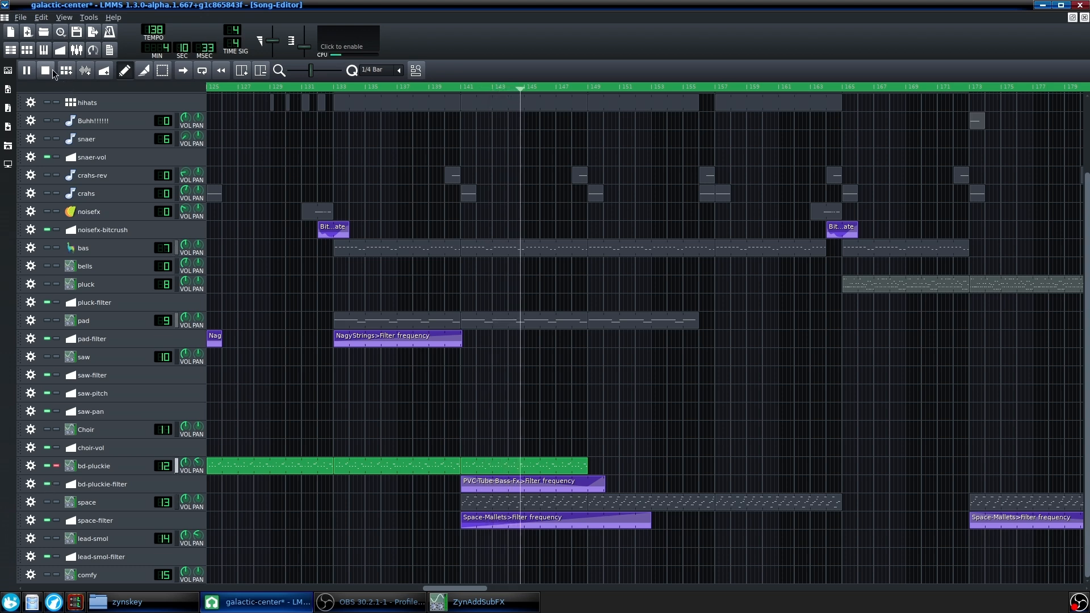
key("space")
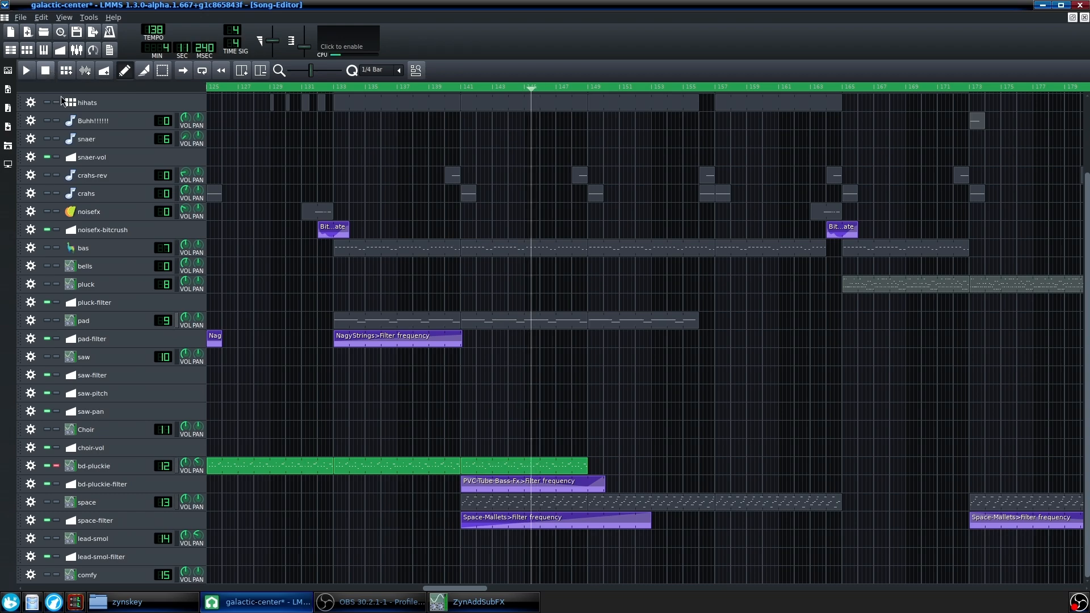
left_click(56, 466)
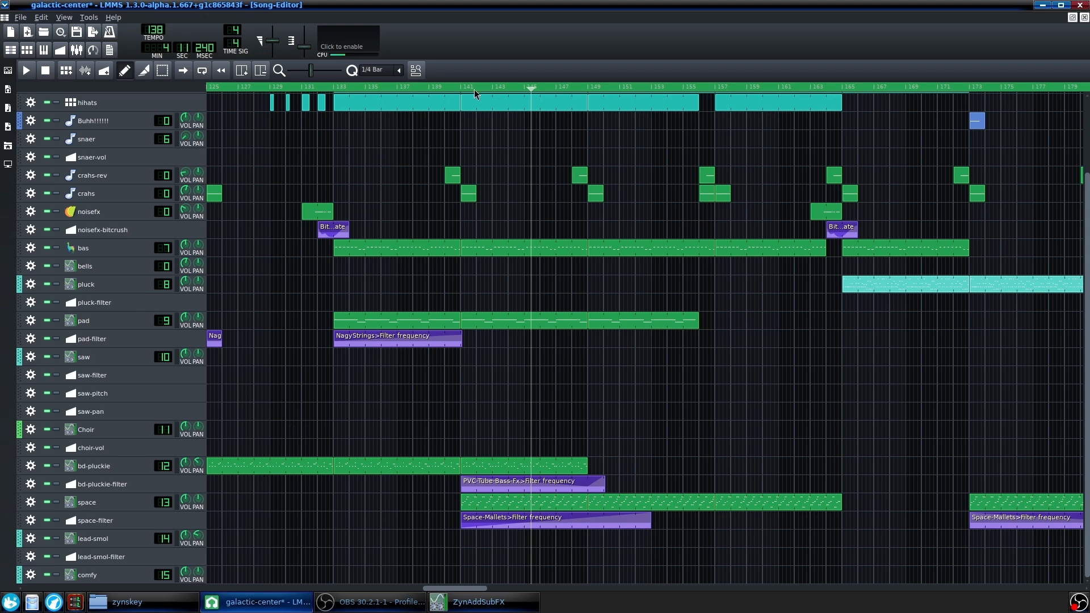
Bypass bd-pluckie's echo, plate reverb and equalizer, and open its bar 141 clip in the Piano Roll
left_click(459, 86)
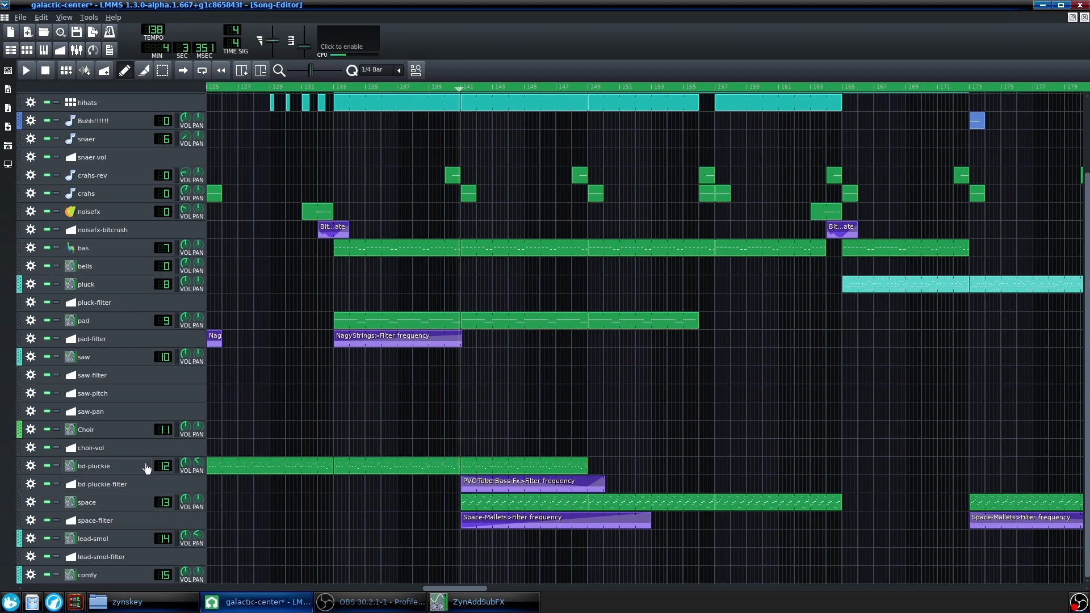
left_click(119, 470)
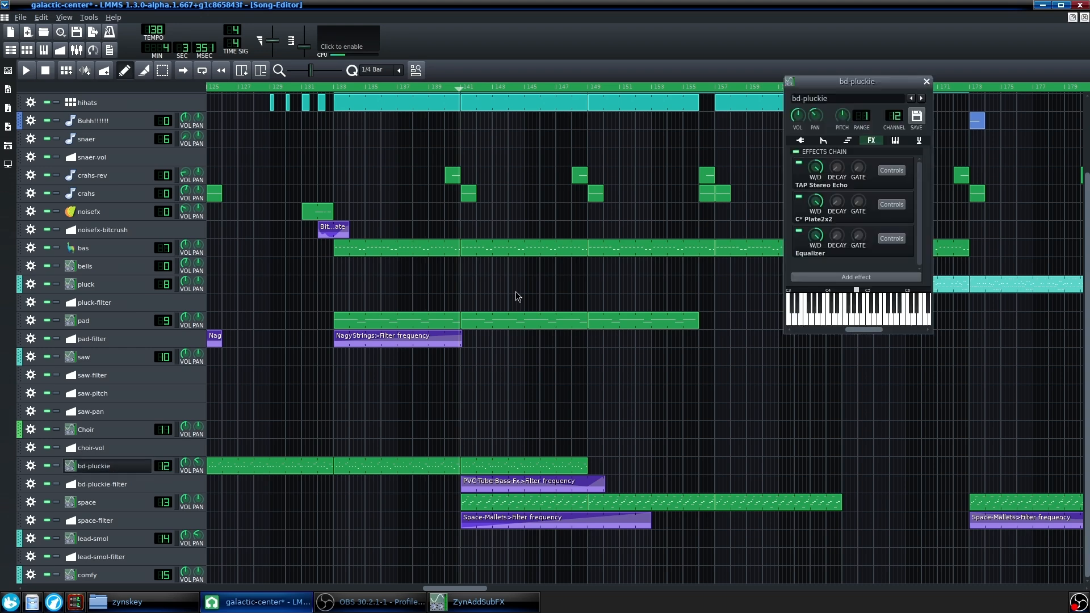
left_click_drag(821, 82, 782, 98)
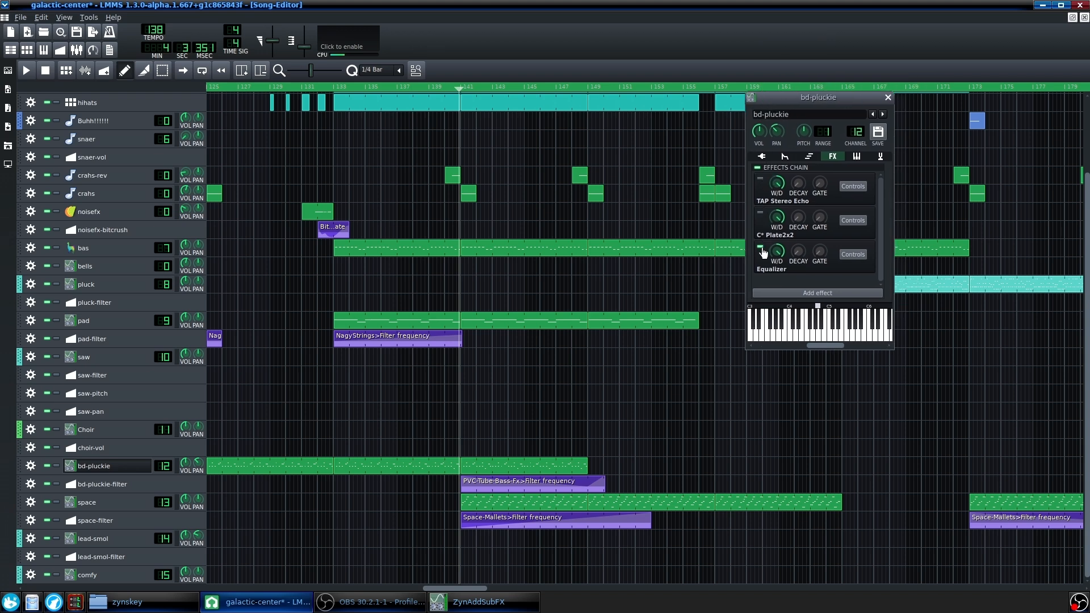
double_click(488, 471)
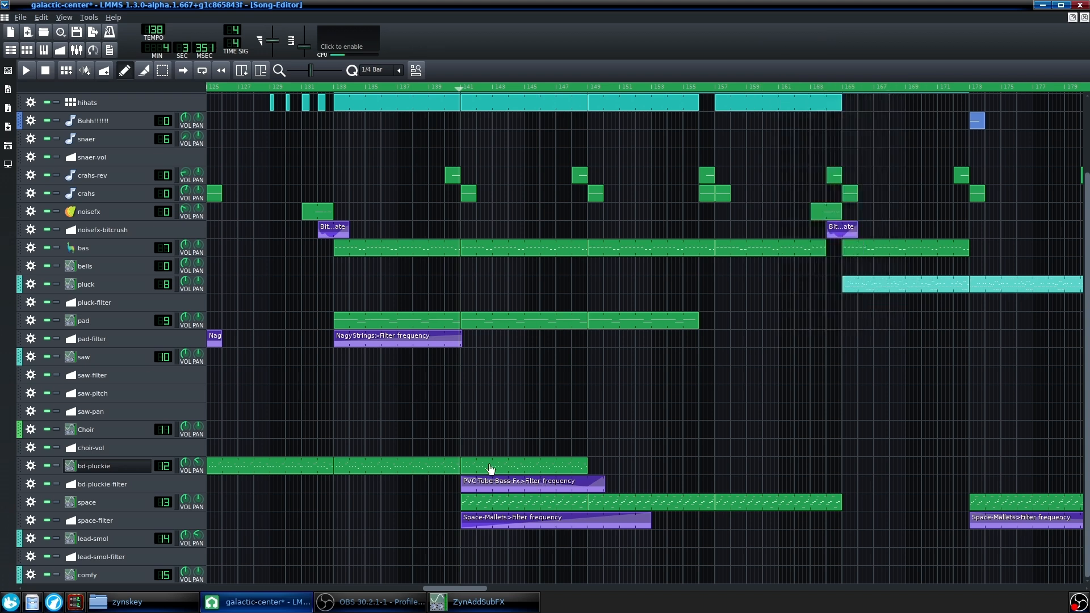
Play bd-pluckie's clip without effects to examine its notes, and restart it from the beginning
key("space")
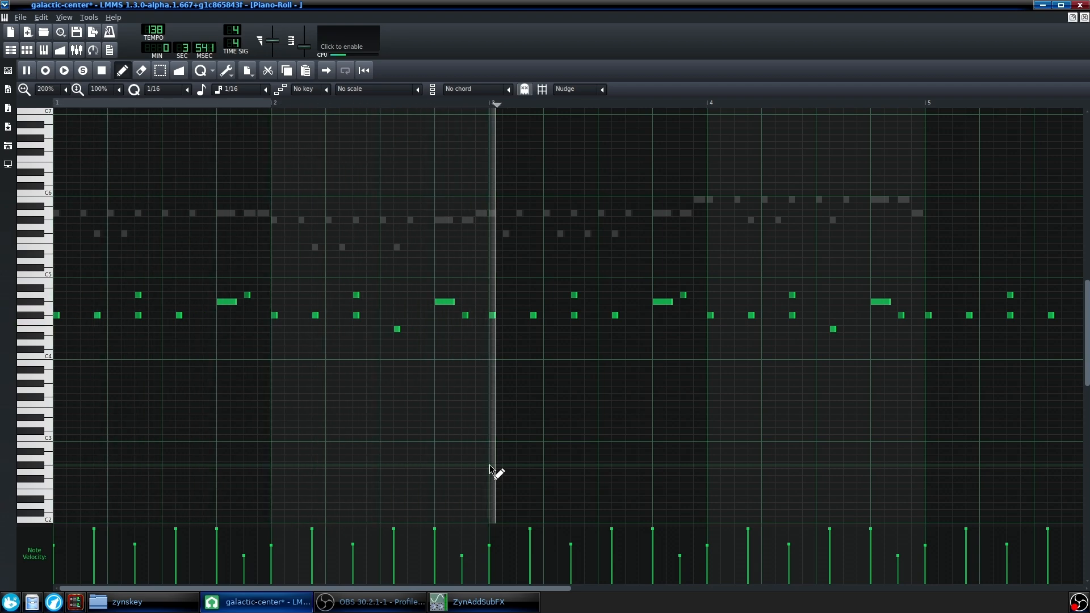
scroll(363, 418, "down", 3)
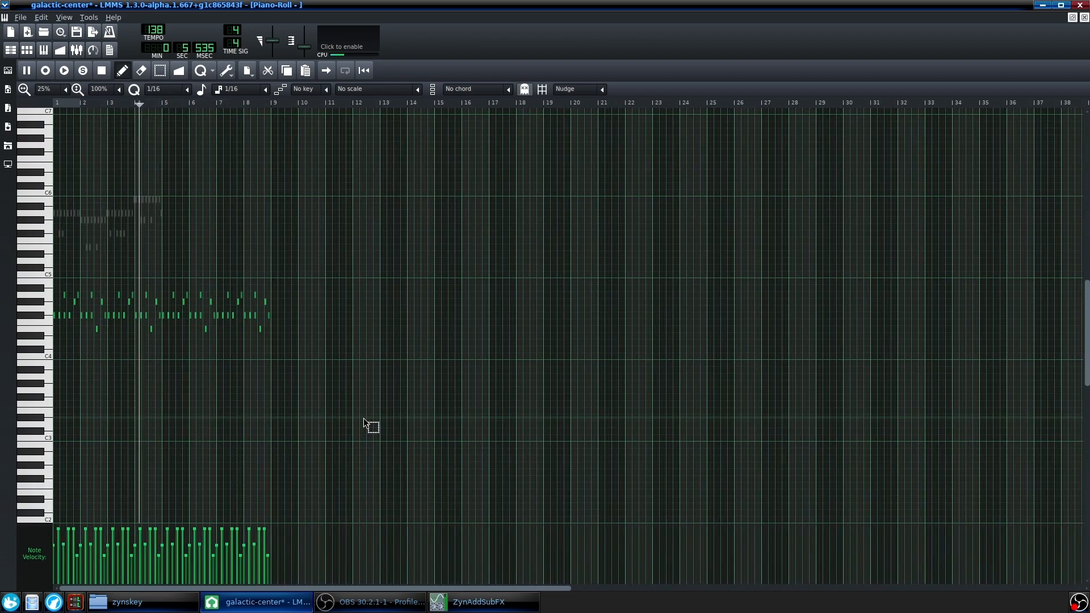
scroll(159, 391, "up", 3)
scroll(477, 397, "down", 1)
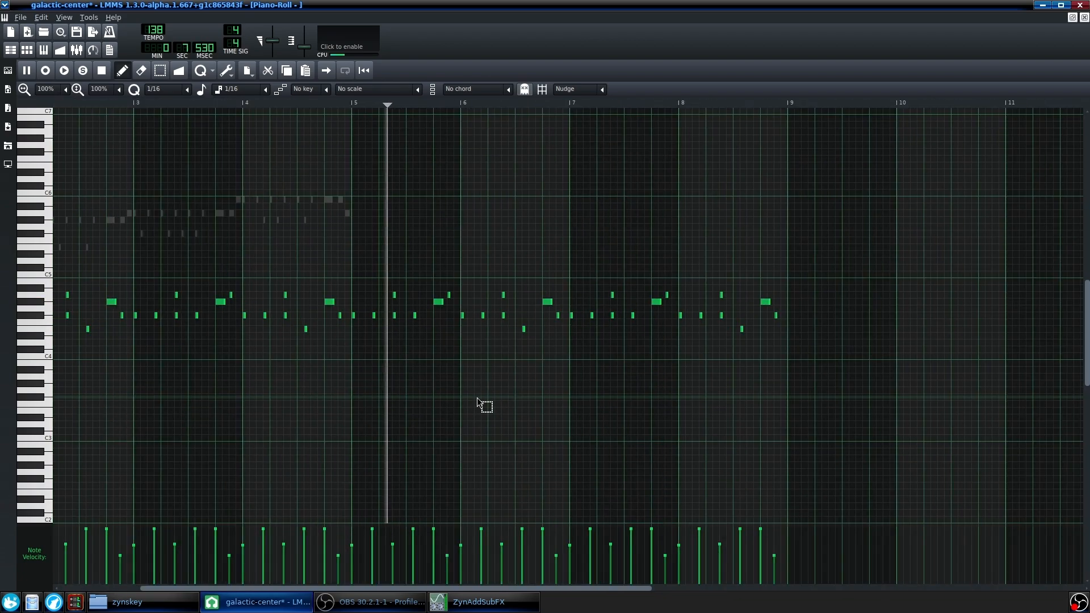
left_click(102, 71)
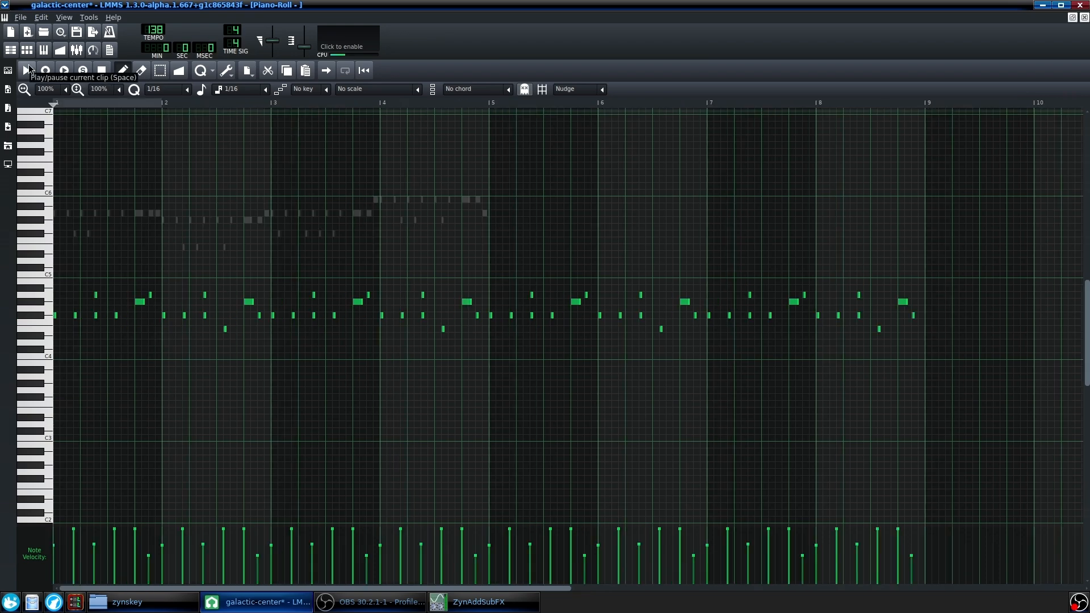
left_click(28, 69)
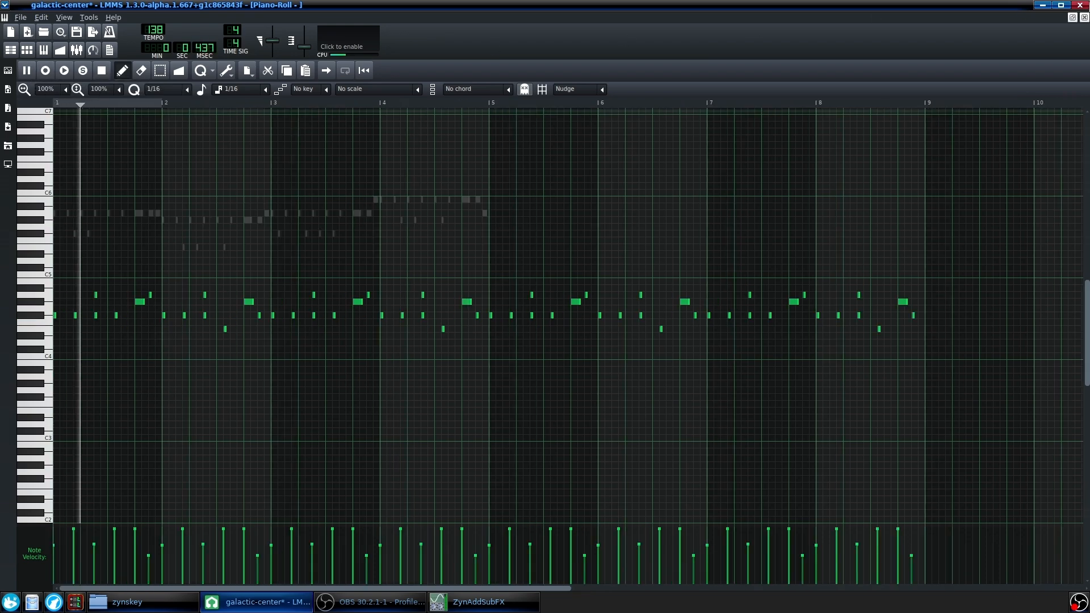
Return to the Song-Editor, re-enable bd-pluckie's TAP Stereo Echo, examine its controls while the clip plays, and stop playback
key("ctrl+1")
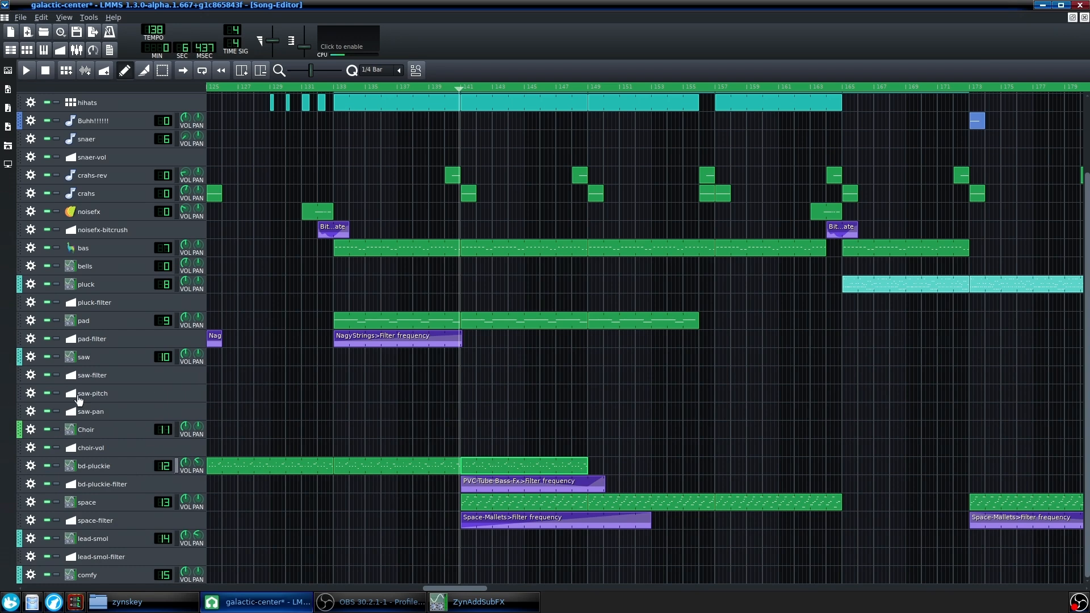
left_click(96, 465)
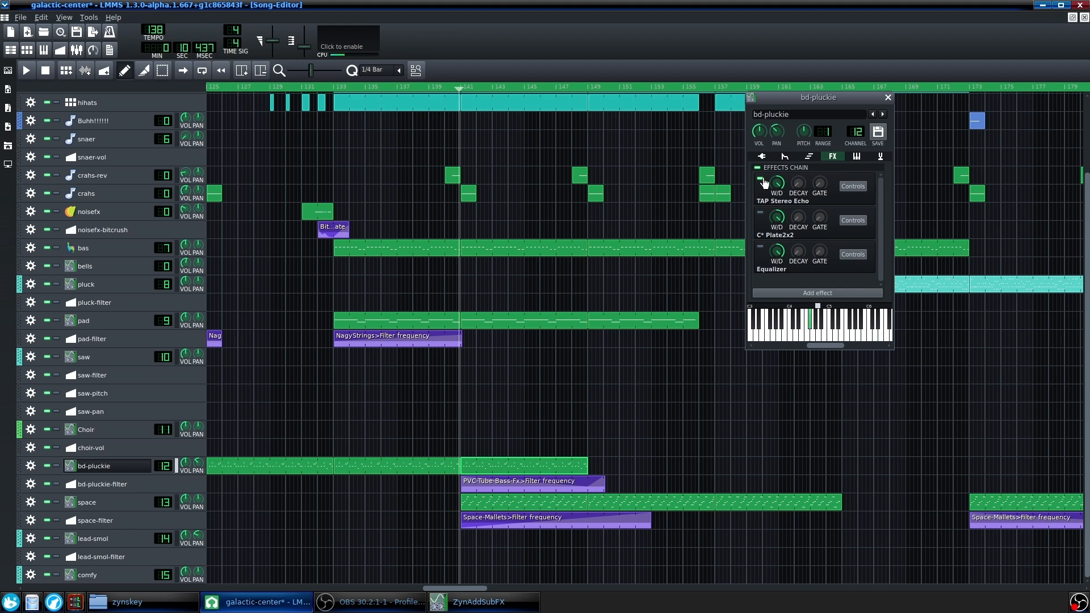
left_click(860, 188)
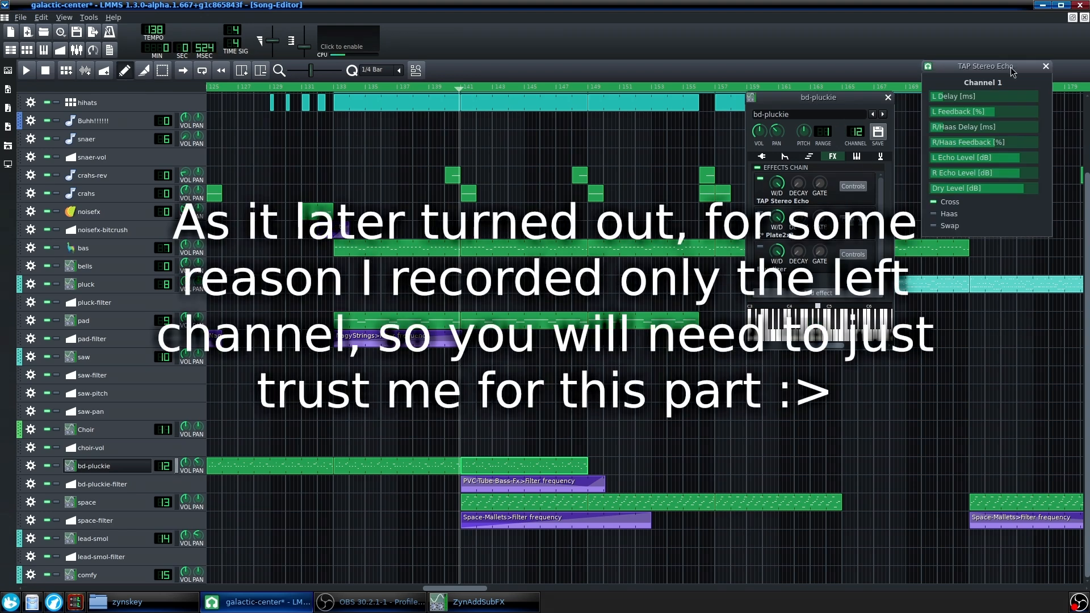
left_click_drag(1006, 68, 576, 209)
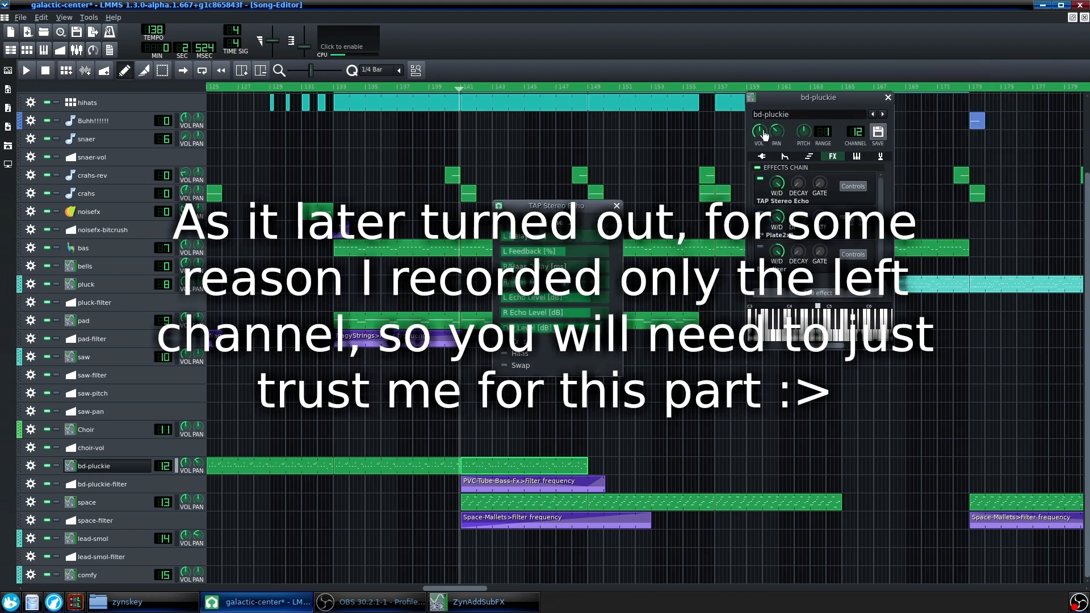
left_click(617, 207)
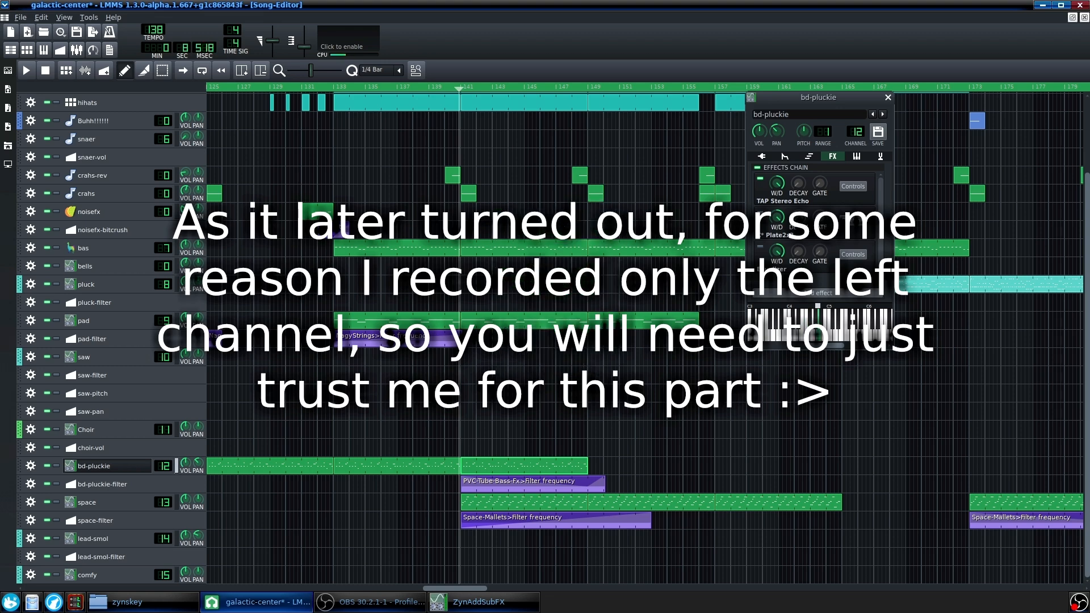
left_click(46, 70)
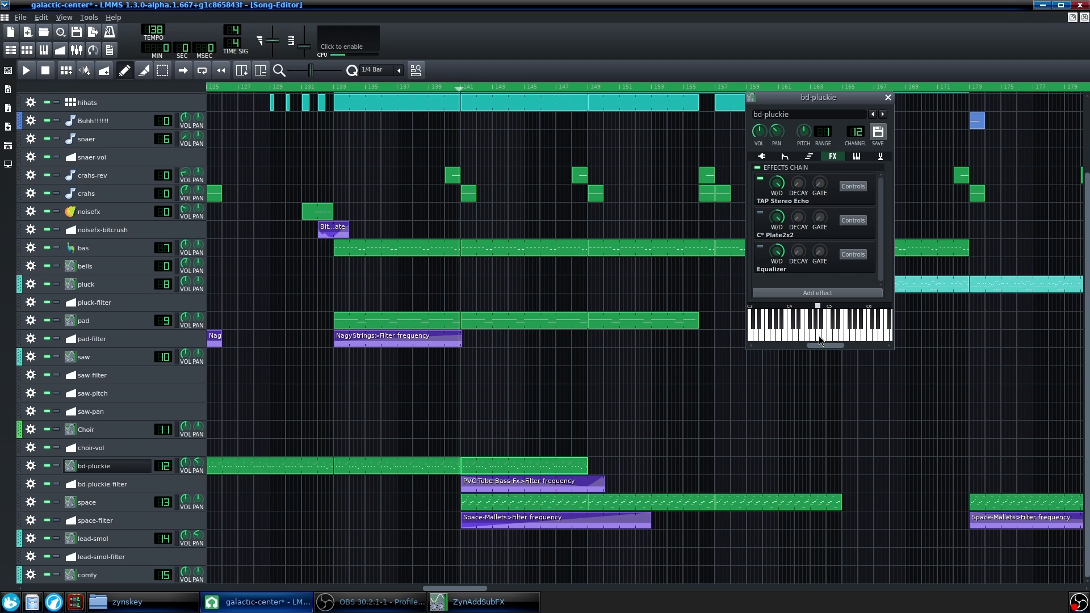
Play the full arrangement from bar 141, switch bd-pluckie's plate reverb and equalizer back on, close its window, and stop playback
left_click(27, 73)
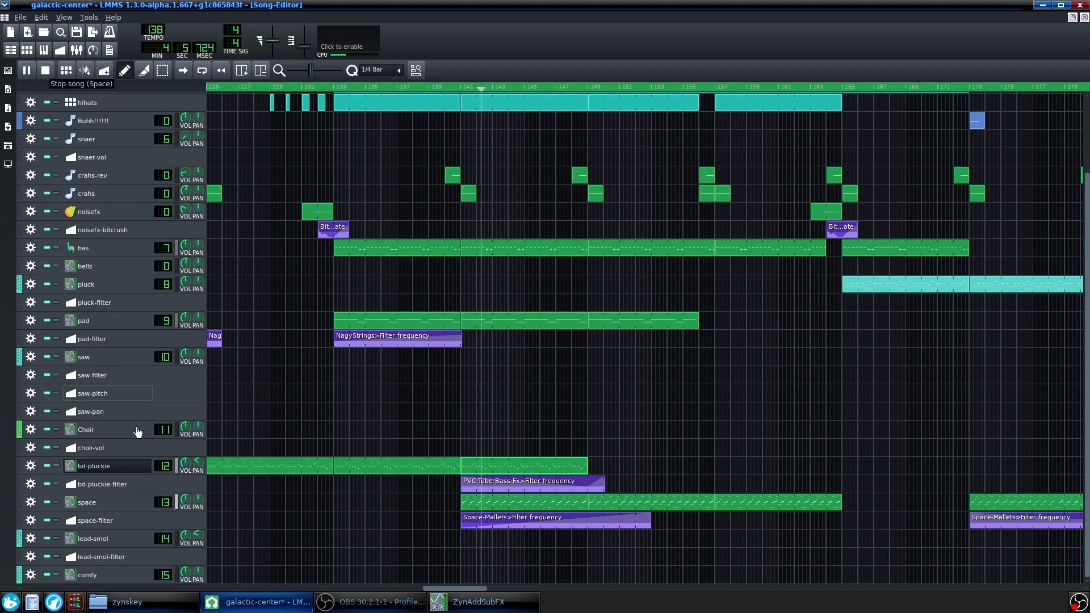
left_click(93, 466)
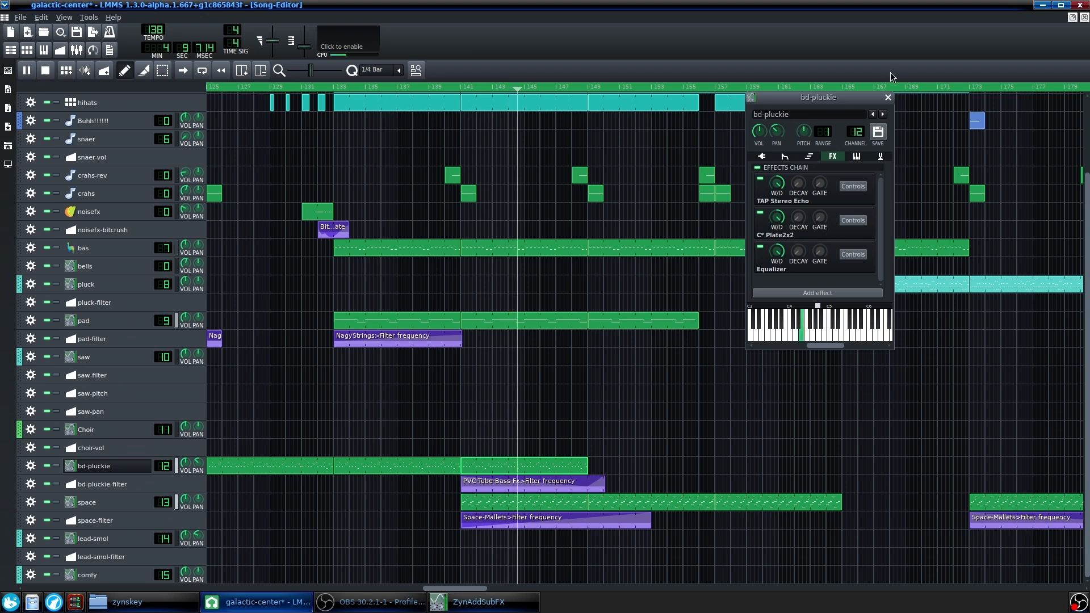
left_click(888, 97)
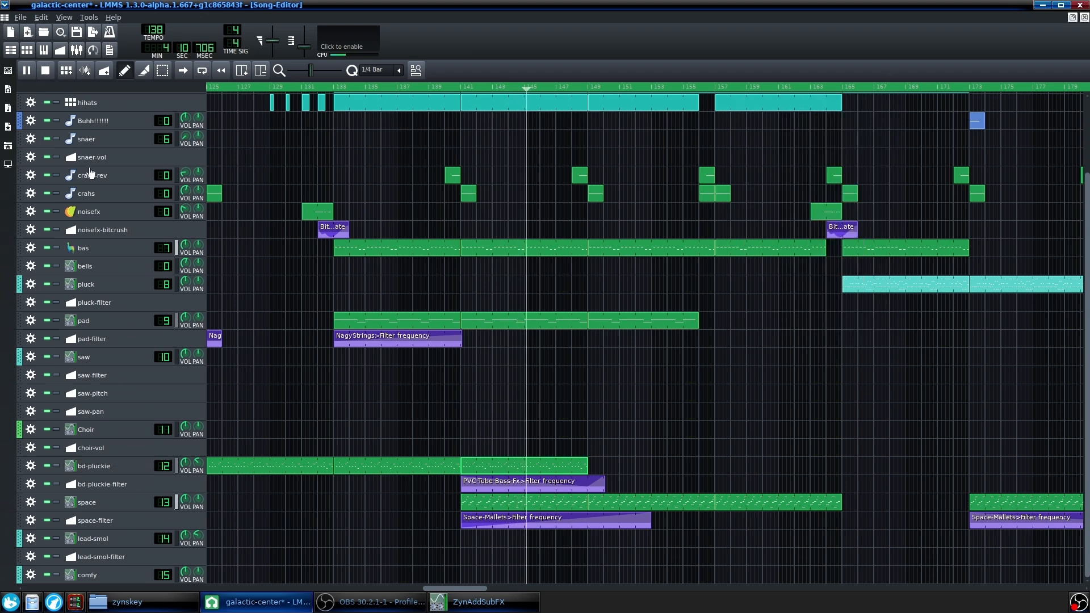
left_click(45, 71)
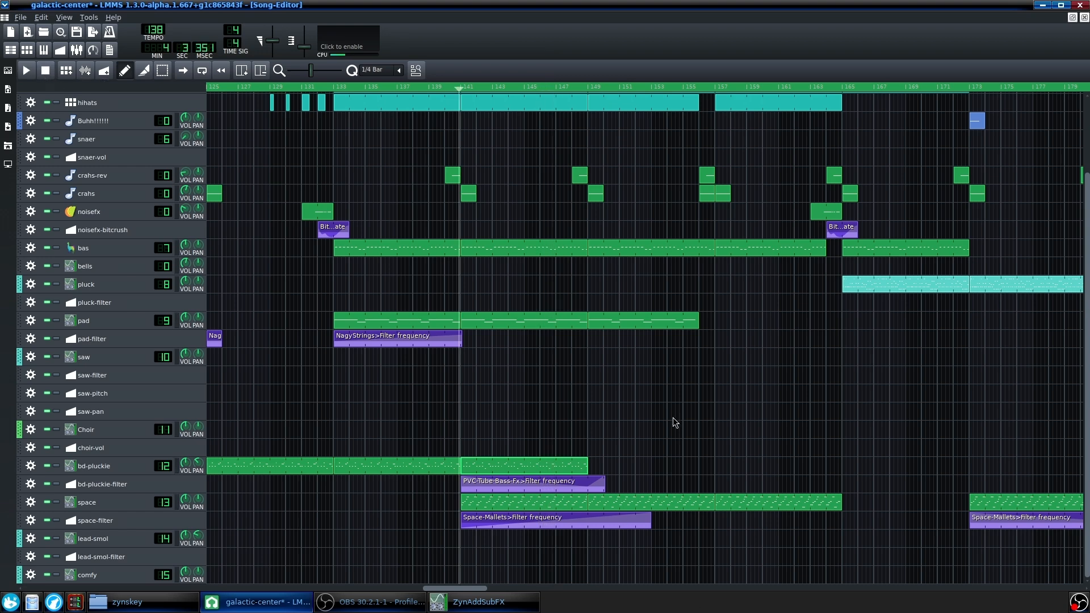
Open the space track's instrument window and show its effects chain
scroll(674, 422, "right", 4)
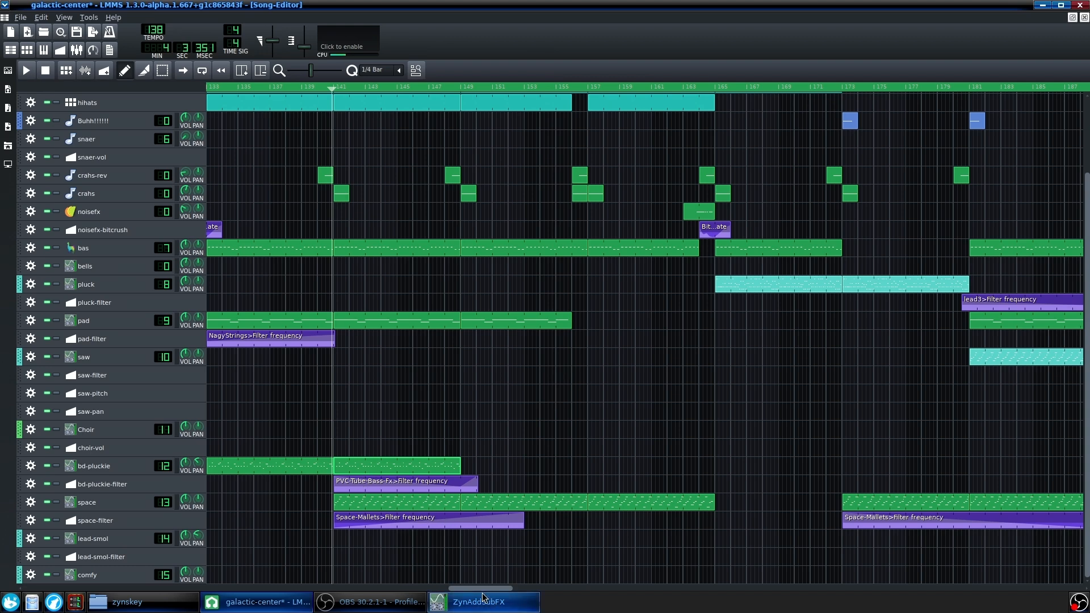
left_click_drag(479, 588, 456, 591)
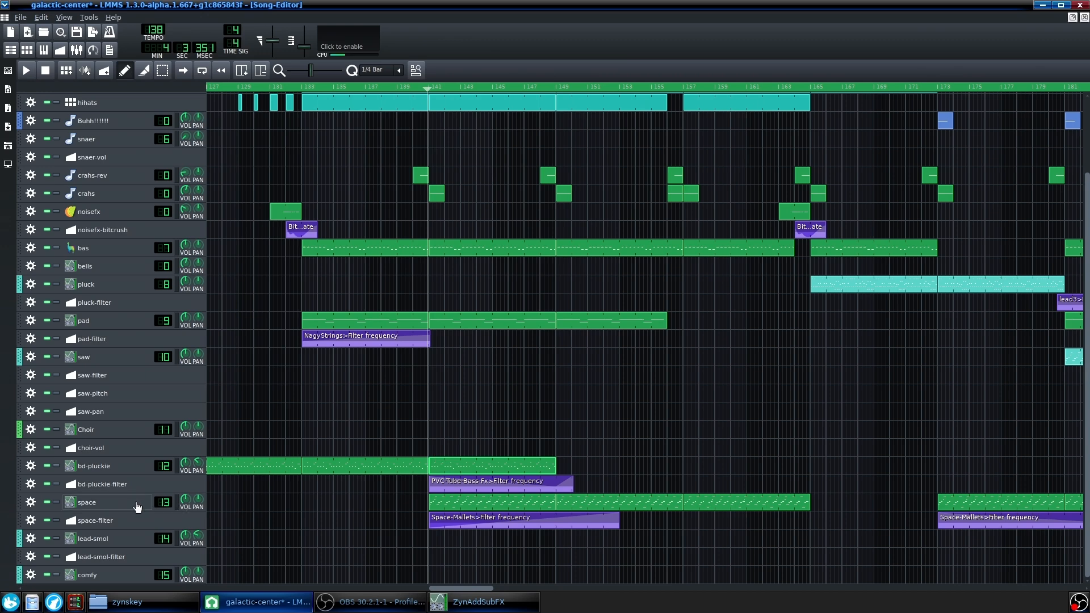
left_click(471, 507)
left_click(136, 502)
left_click(1008, 125)
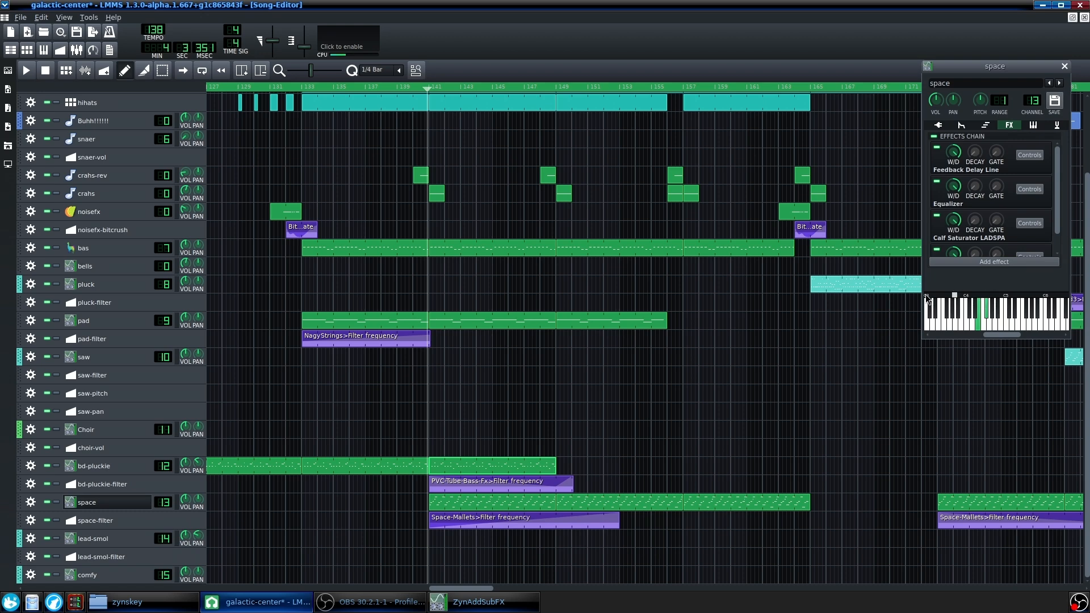
Audition the space track's bar 141 clip in the Piano Roll with its effects bypassed, and return to its instrument window
double_click(459, 503)
key("space")
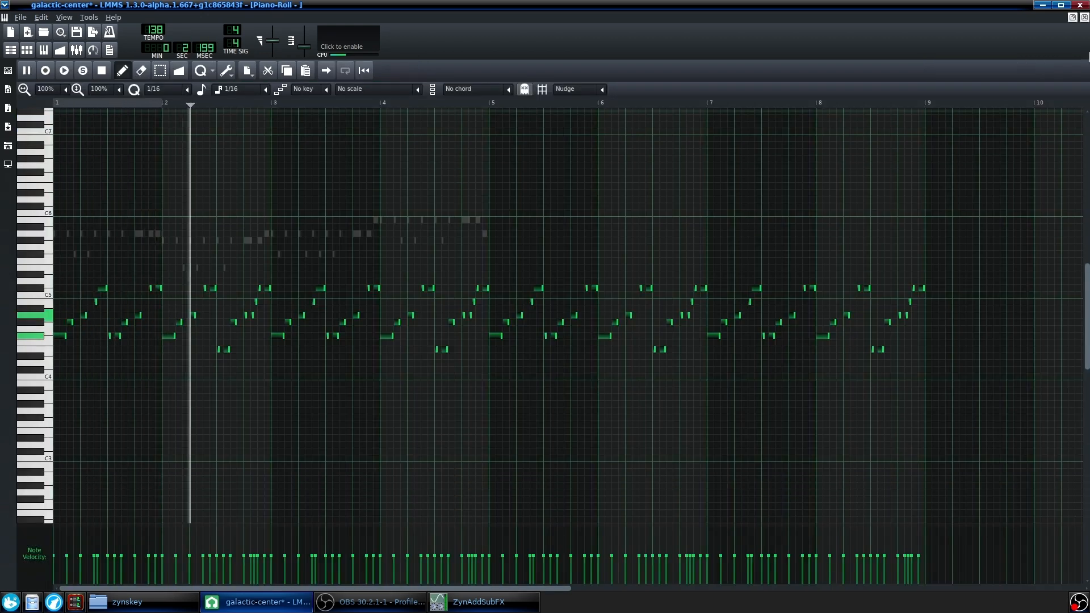
left_click(1084, 17)
left_click(113, 501)
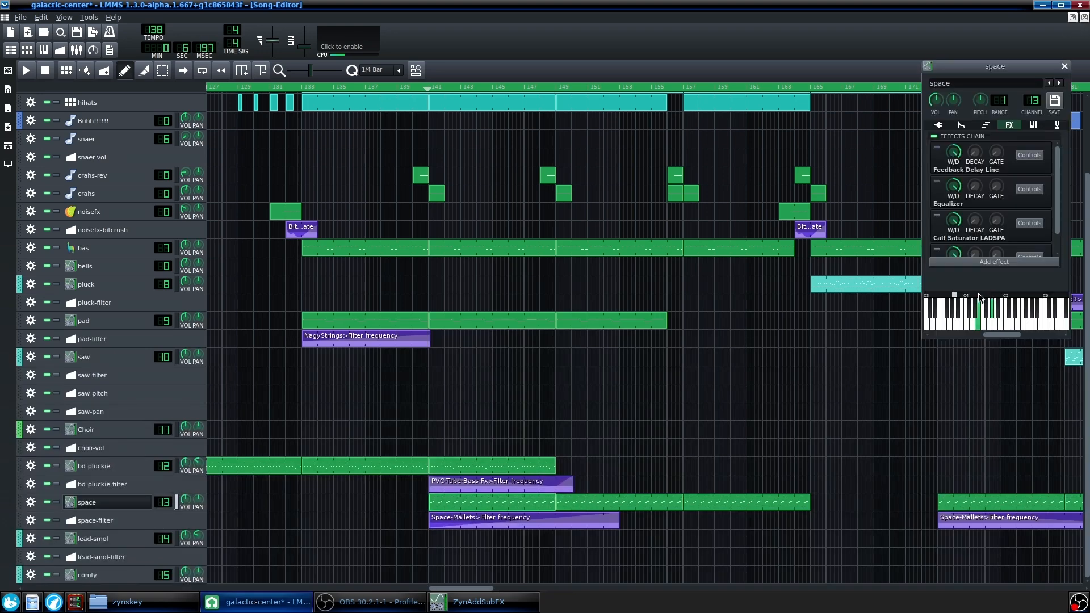
Bring up the Controller Rack and examine the pluck-octave LFO controller's settings
left_click(93, 50)
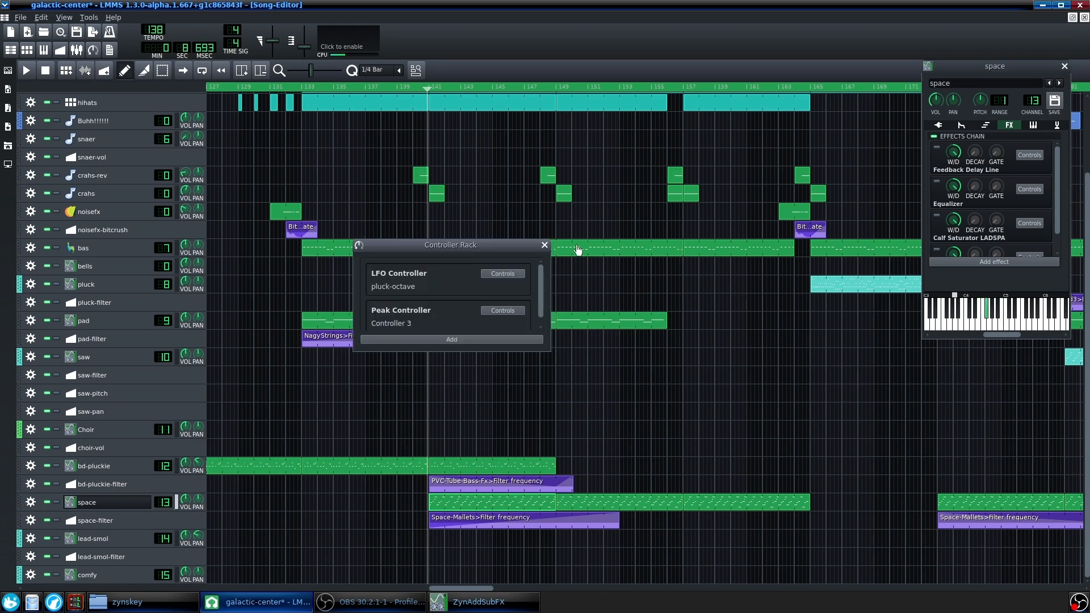
left_click(507, 273)
left_click_drag(668, 67, 555, 181)
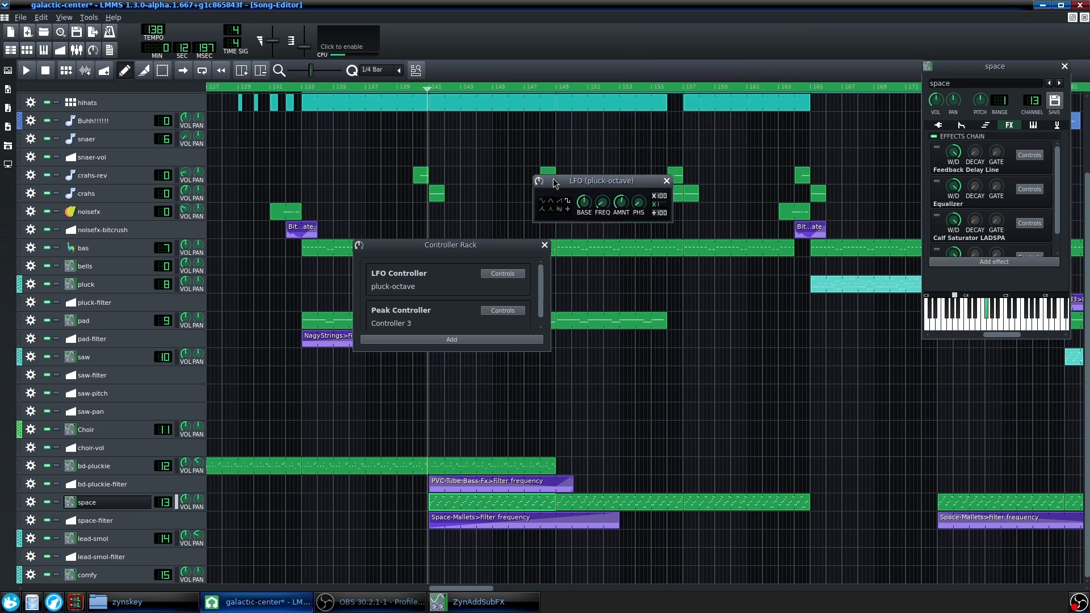
Disconnect the space instrument's base note from the pluck-octave controller, set the base note manually, and stop playback
right_click(967, 297)
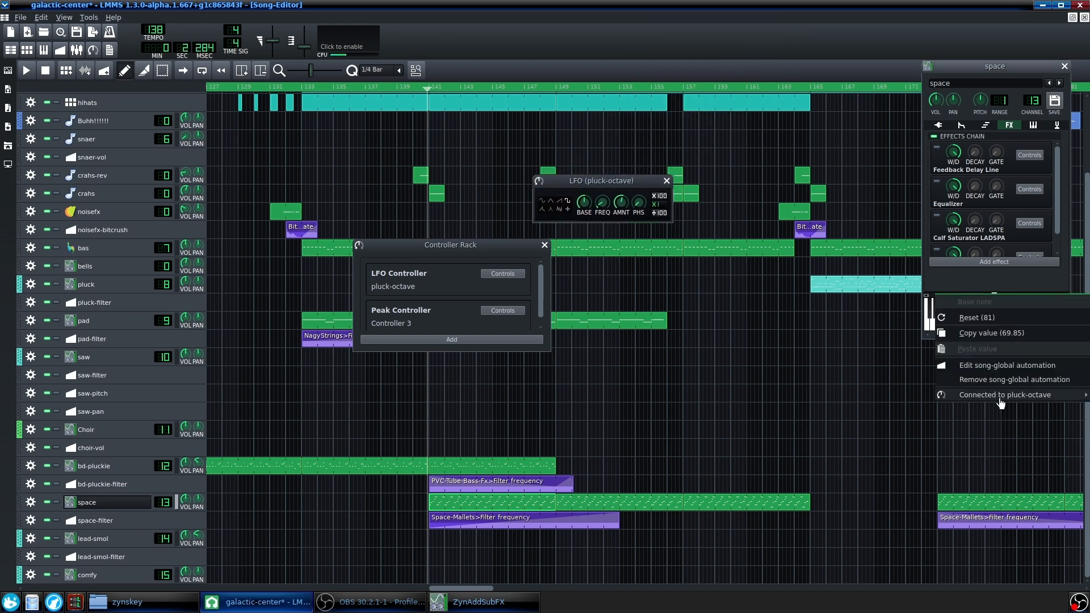
mouse_move(976, 395)
left_click(904, 410)
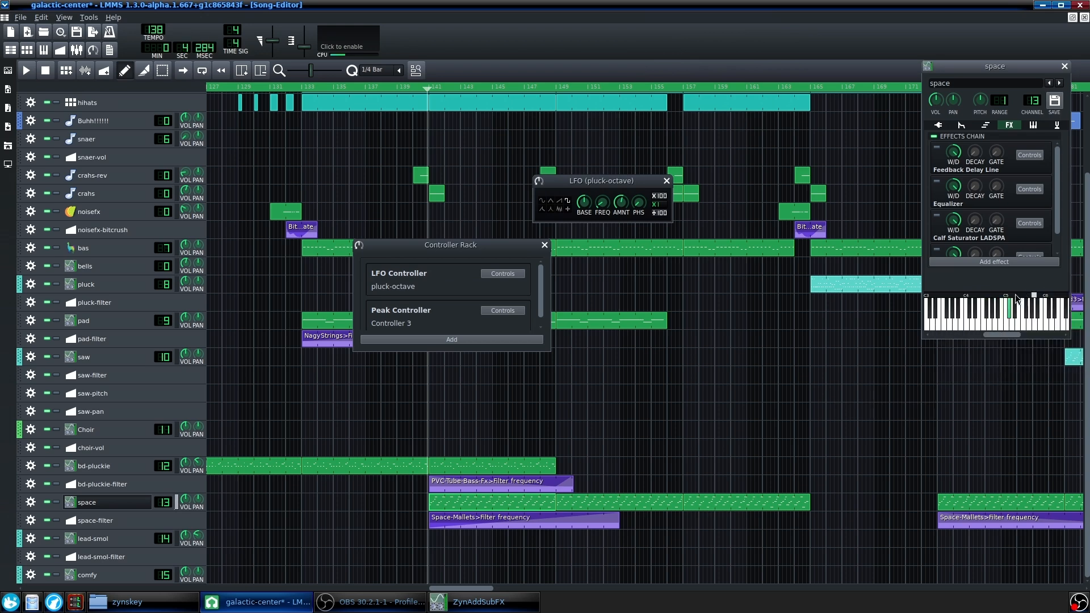
left_click(994, 297)
left_click(45, 70)
Reopen the space track's bar 141 clip in the Piano Roll, play it, and display its note panning
double_click(454, 500)
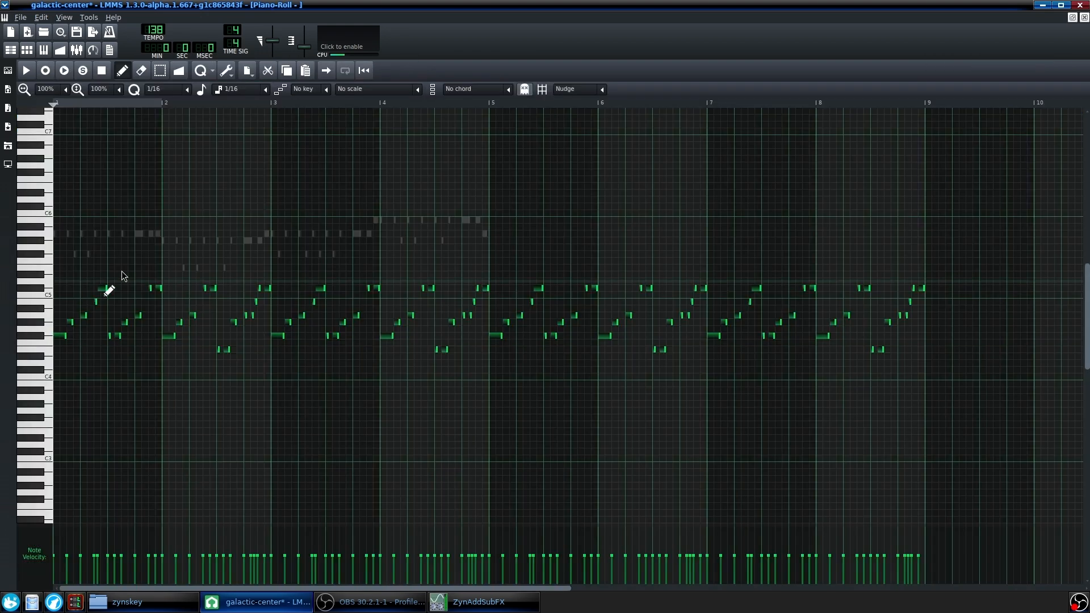
key("space")
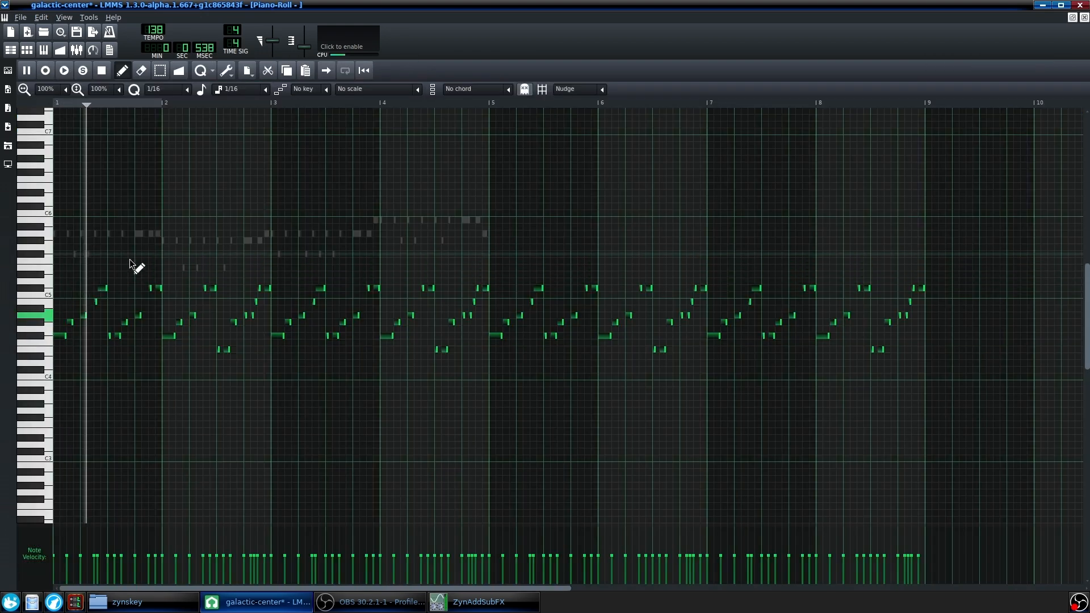
scroll(40, 556, "down", 1)
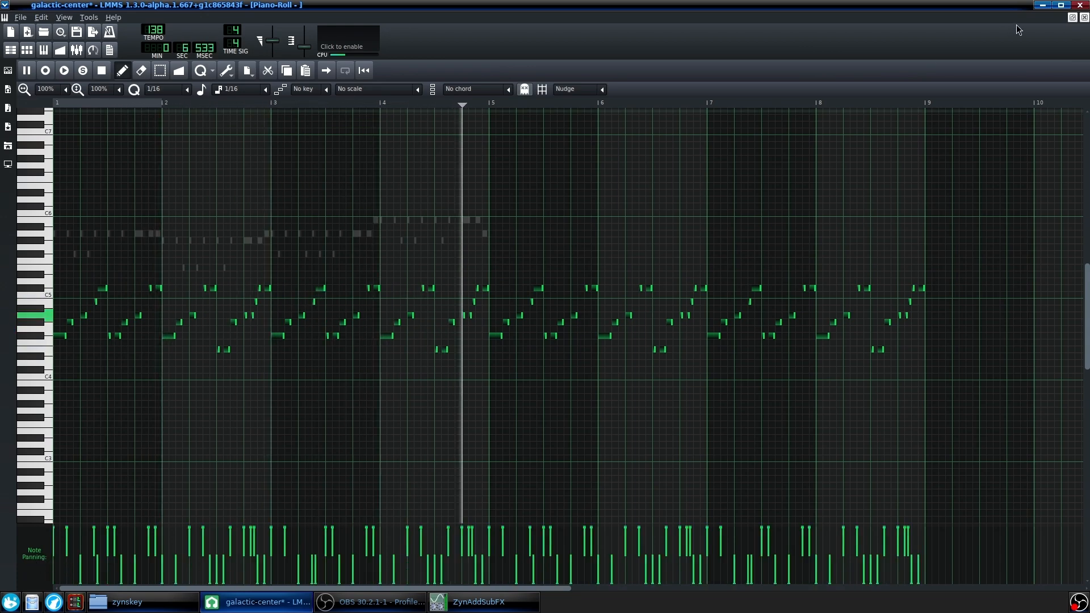
Reset the panning of every note in the space track's bar 141 clip to center and play the clip
left_click(1084, 17)
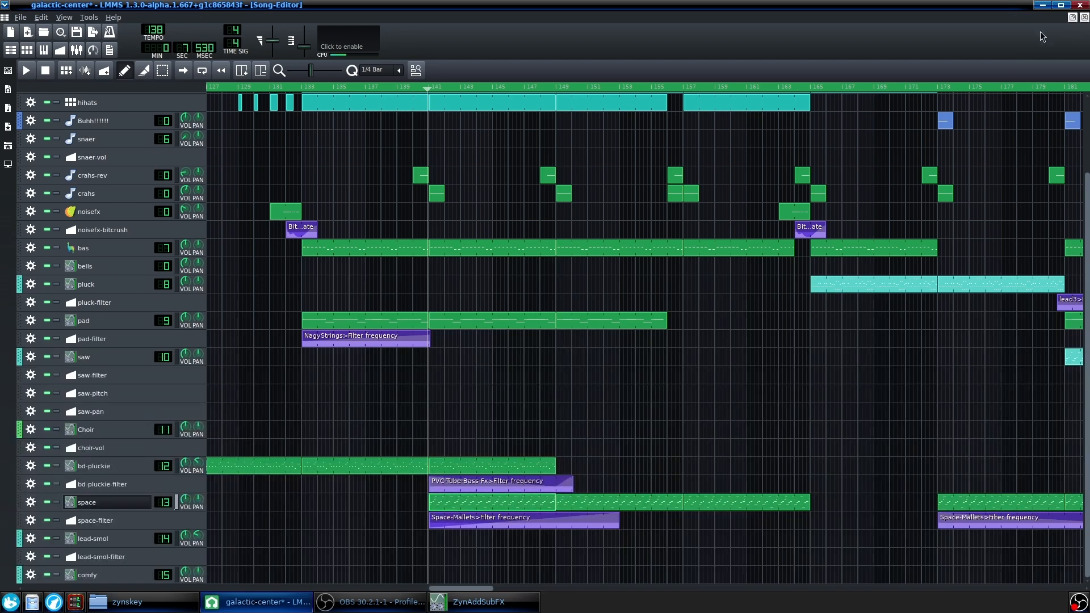
left_click(136, 504)
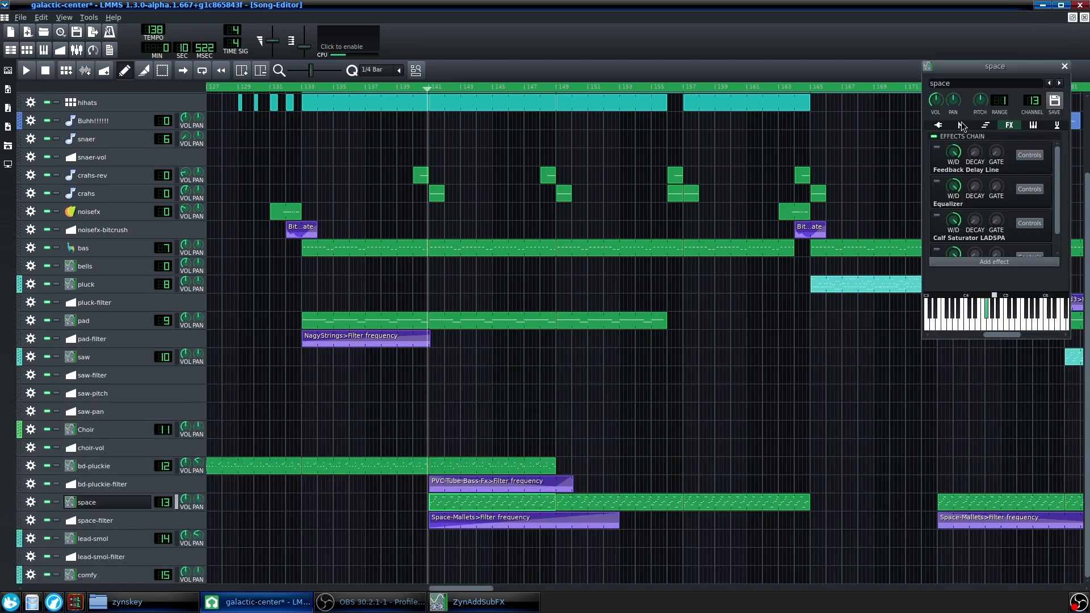
double_click(488, 501)
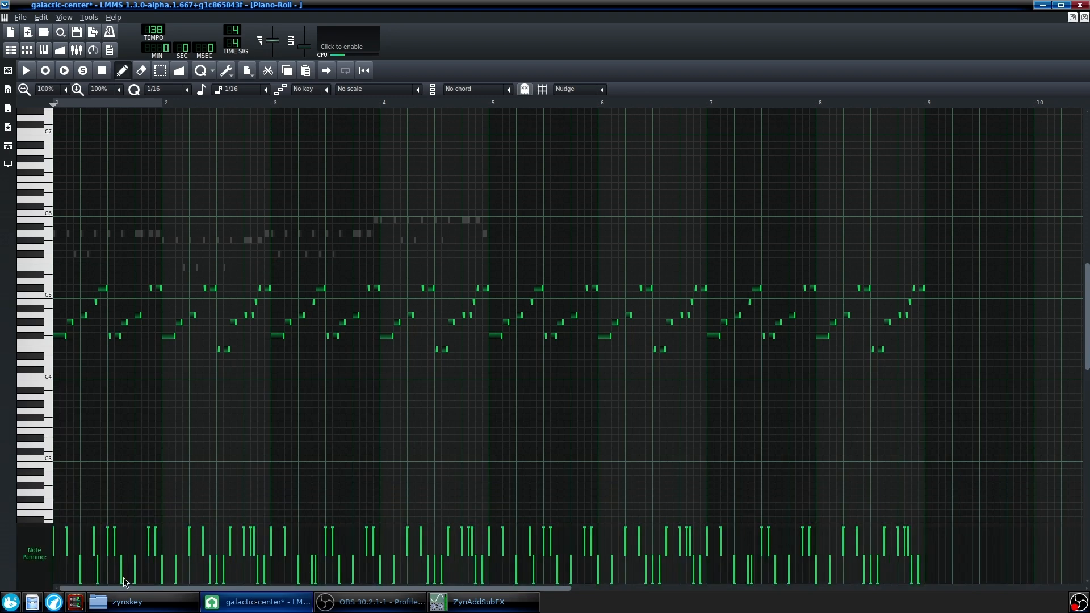
key("ctrl+a")
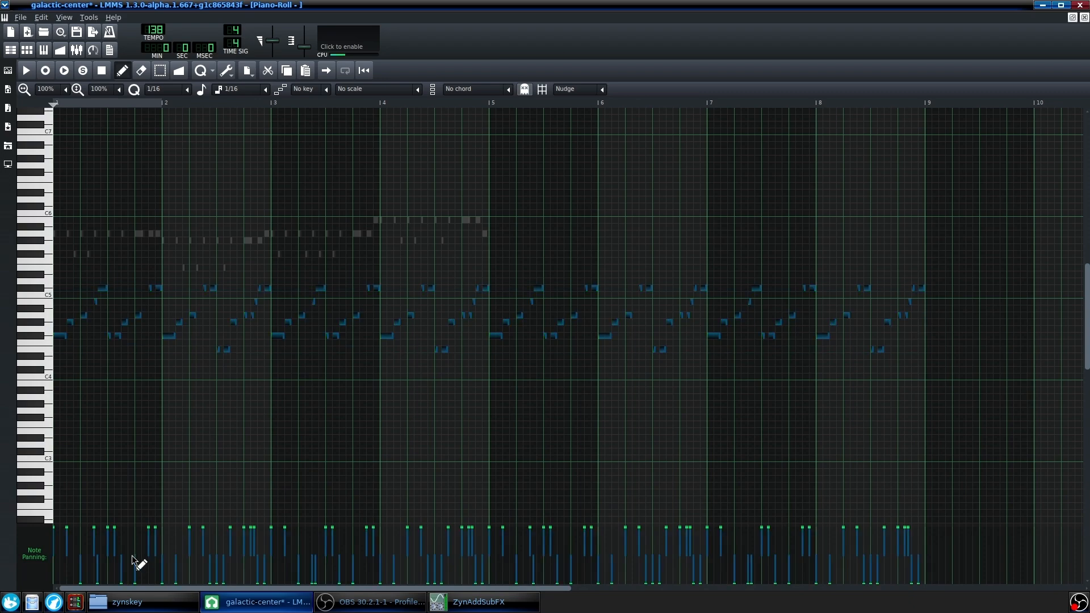
left_click(132, 556)
scroll(132, 555, "down", 2)
right_click(228, 423)
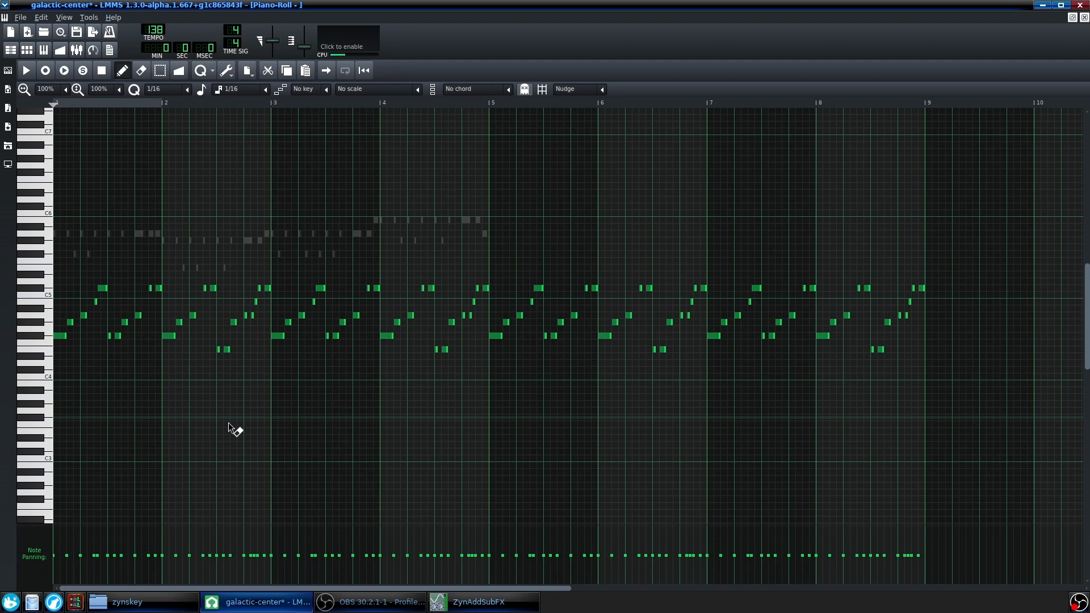
key("space")
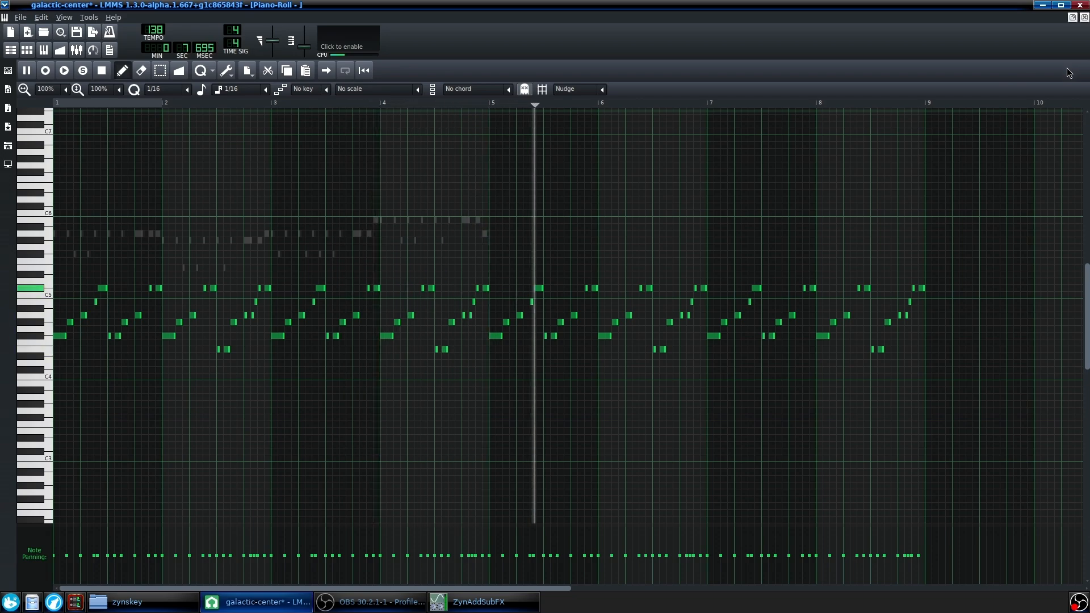
Reconnect the space instrument's base note to the pluck-octave user controller
key("F5")
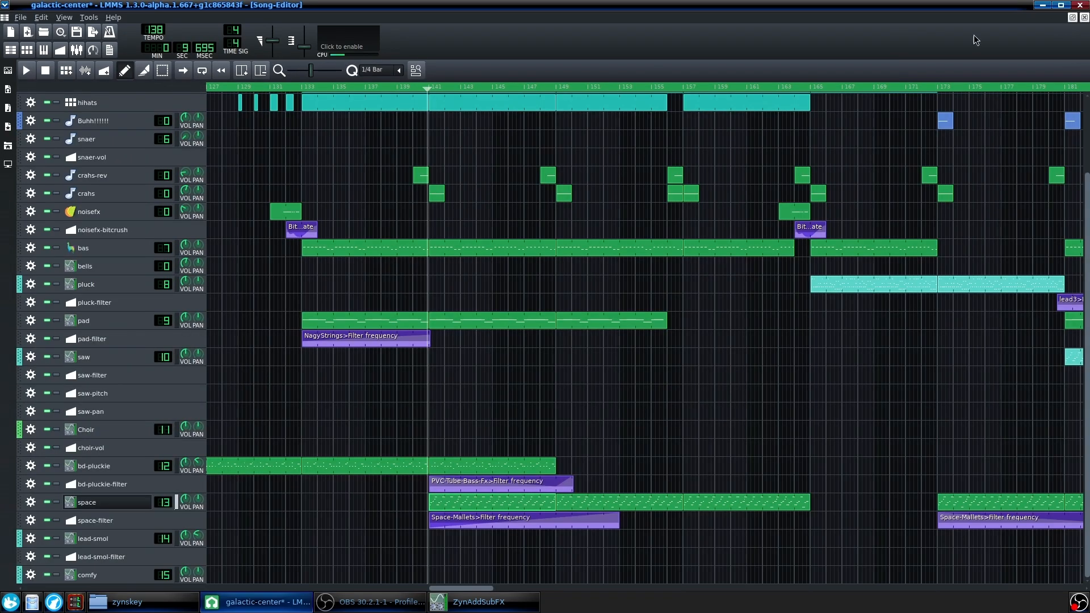
left_click(132, 505)
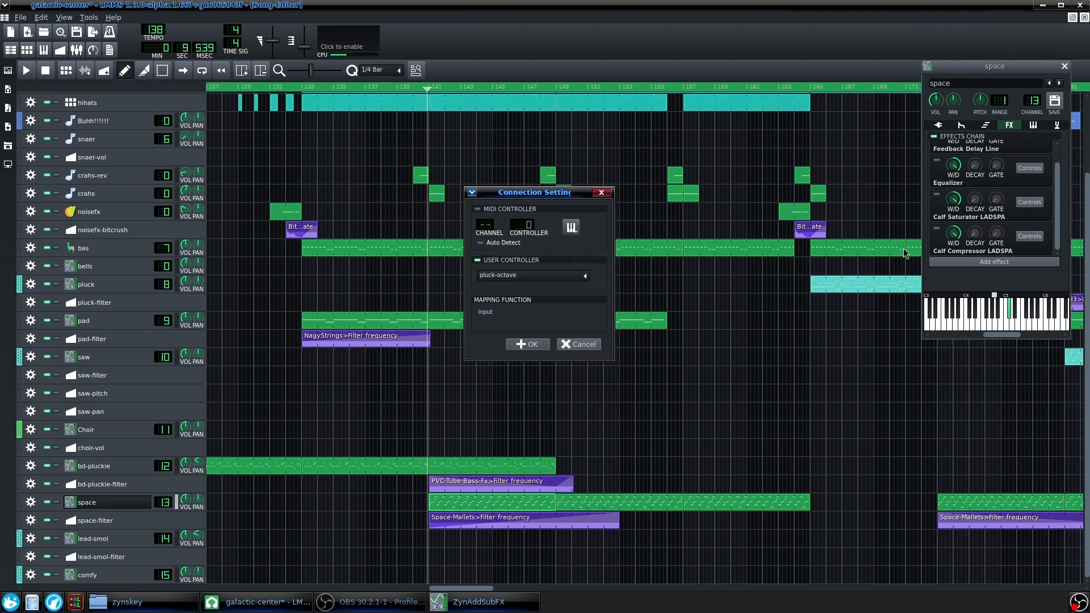
left_click(537, 345)
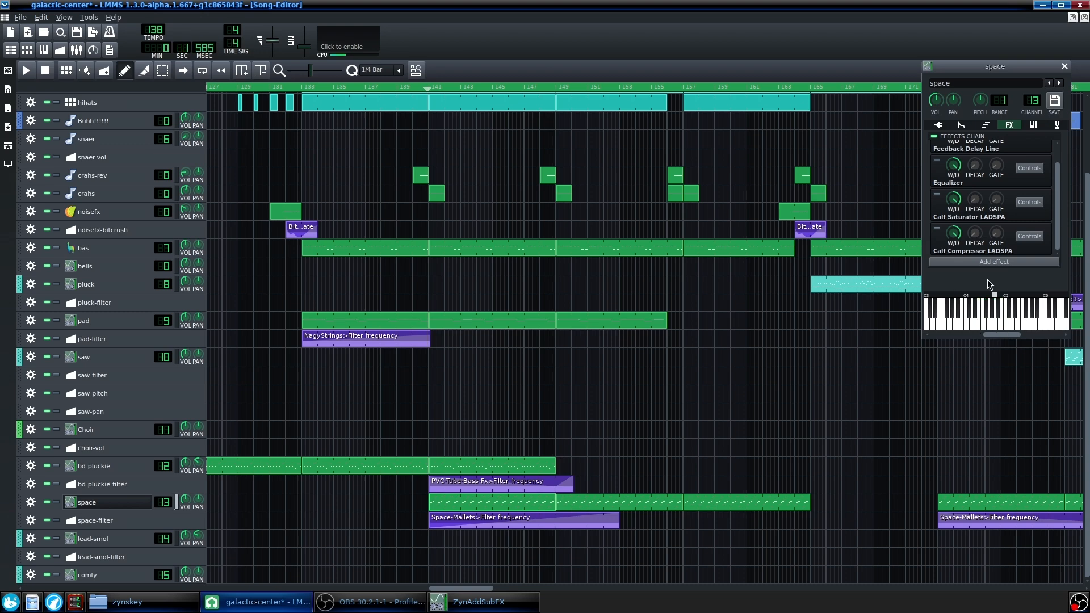
Enable the space track's Feedback Delay Line effect, stop playback, and reopen the instrument window
scroll(1058, 198, "up", 2)
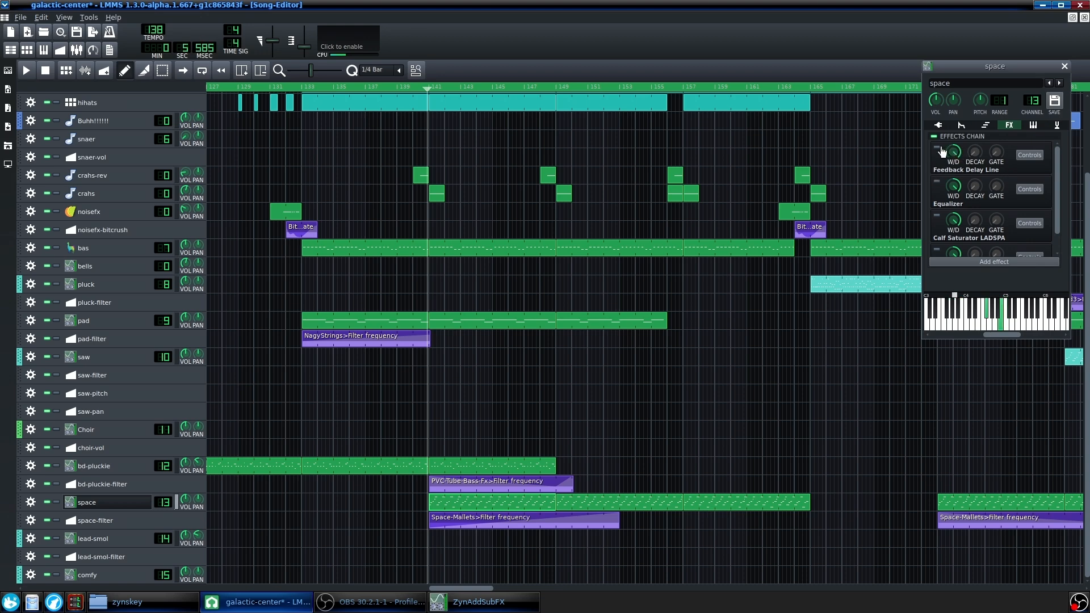
left_click(938, 148)
left_click(1028, 155)
left_click(1028, 154)
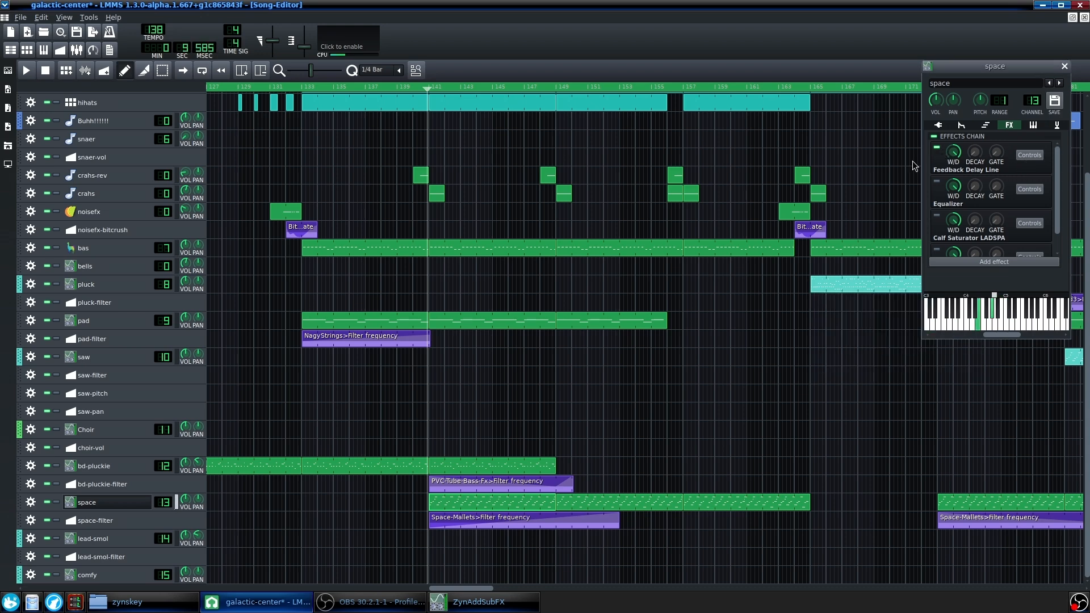
left_click(46, 71)
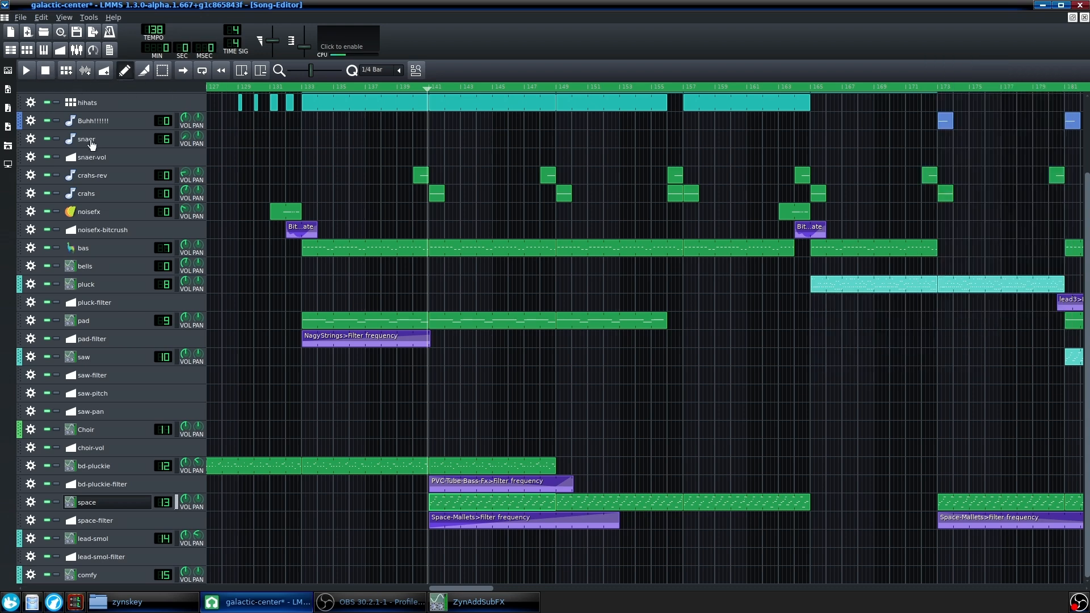
left_click(142, 504)
left_click(125, 504)
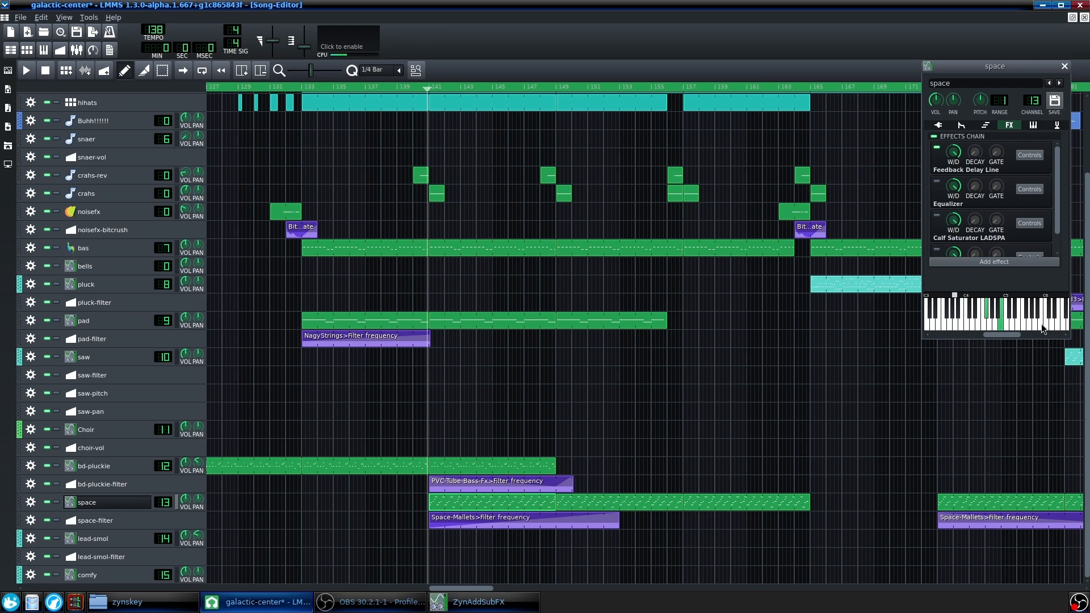
left_click(1029, 155)
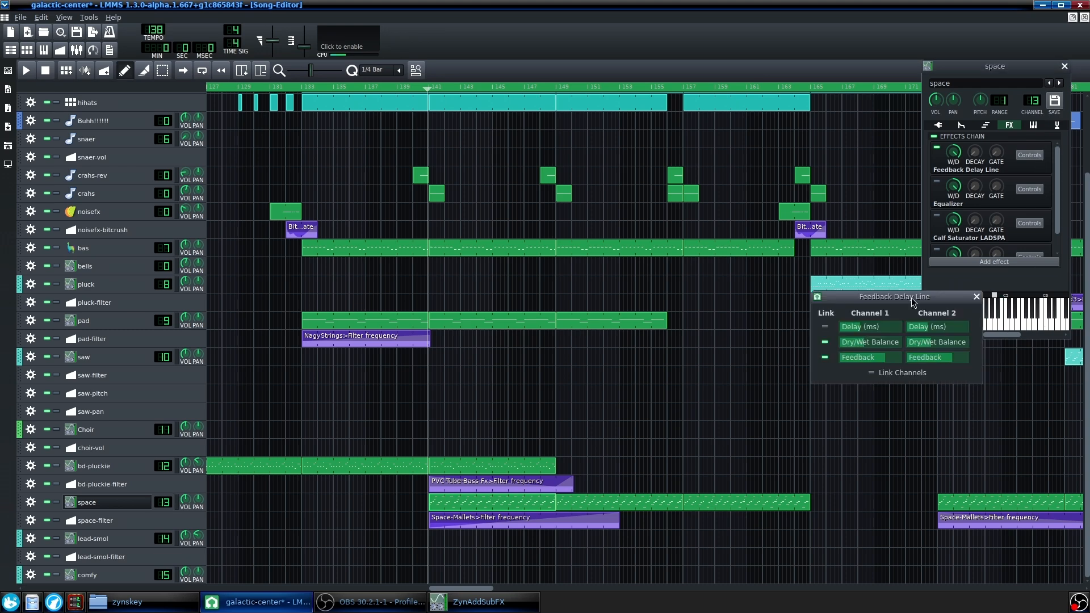
left_click_drag(911, 298, 714, 284)
left_click(984, 316)
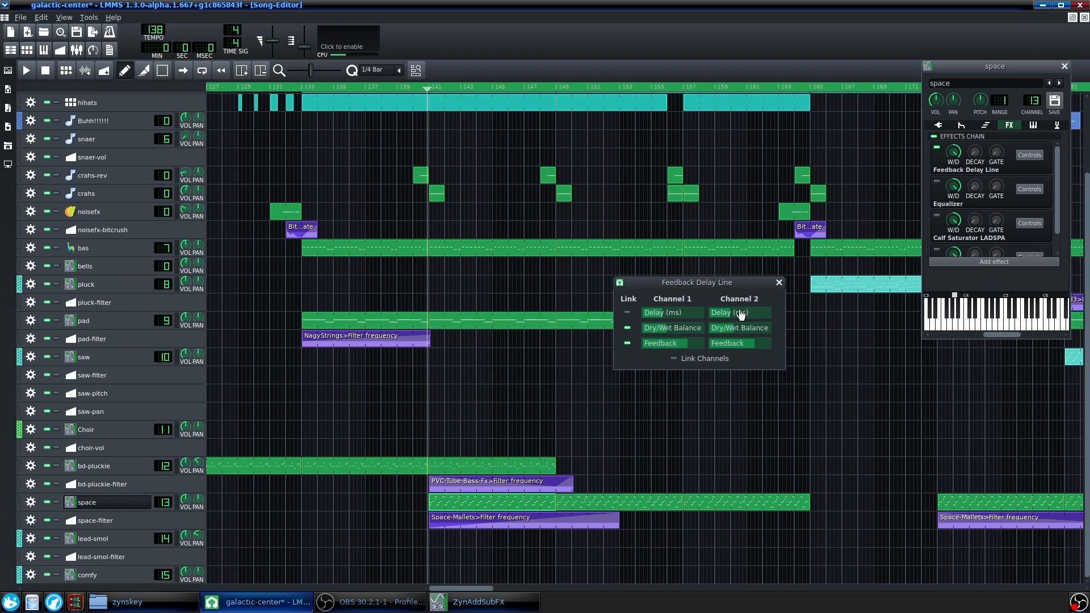
left_click_drag(726, 286, 776, 254)
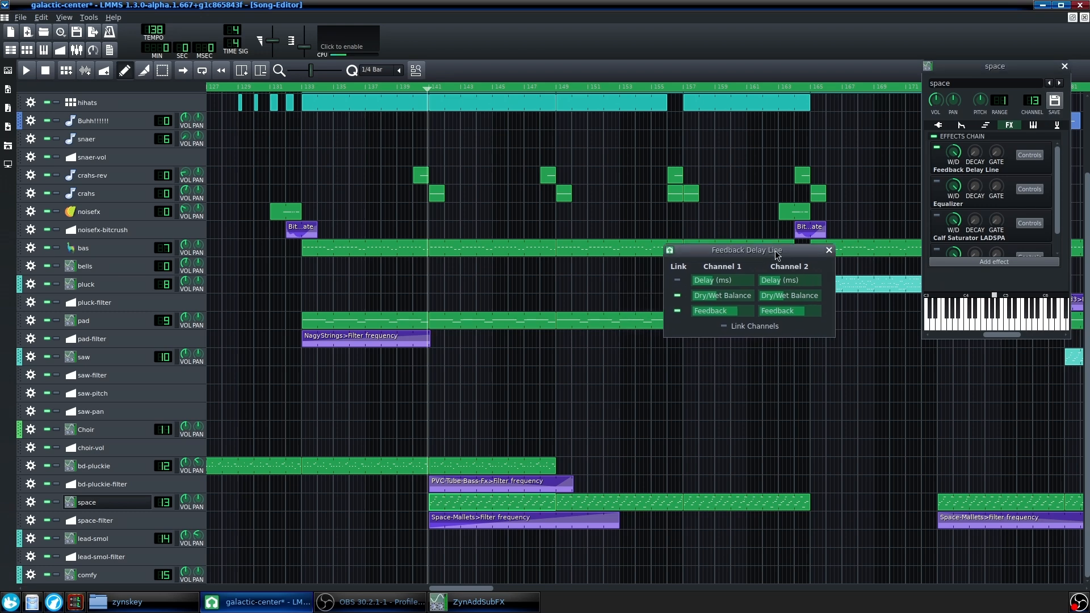
left_click(1030, 322)
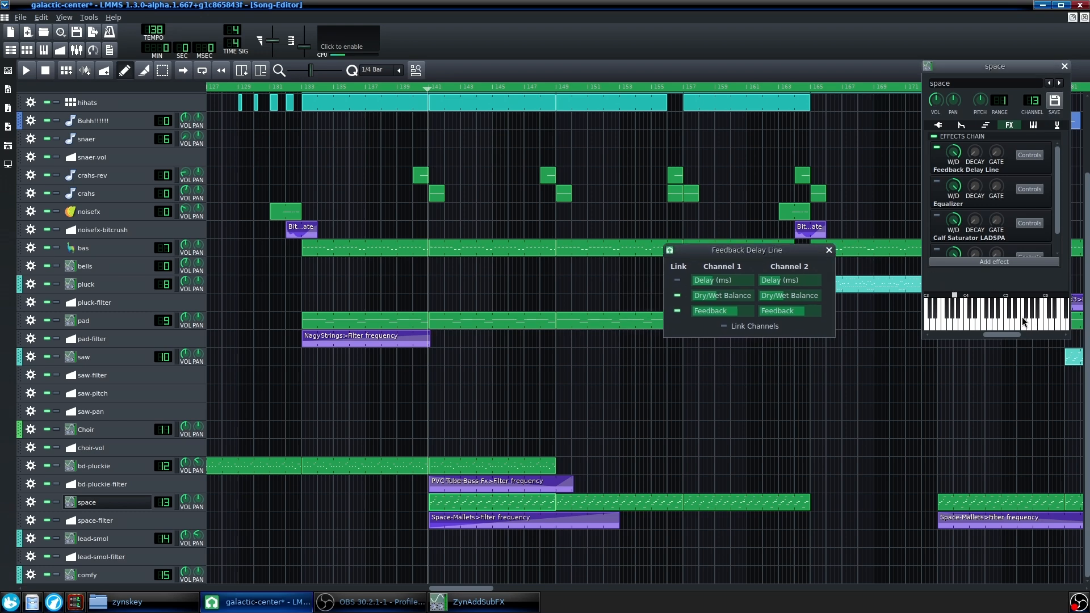
Play the space track's bar 141 clip, enable its Equalizer effect, and examine the EQ curve
double_click(528, 503)
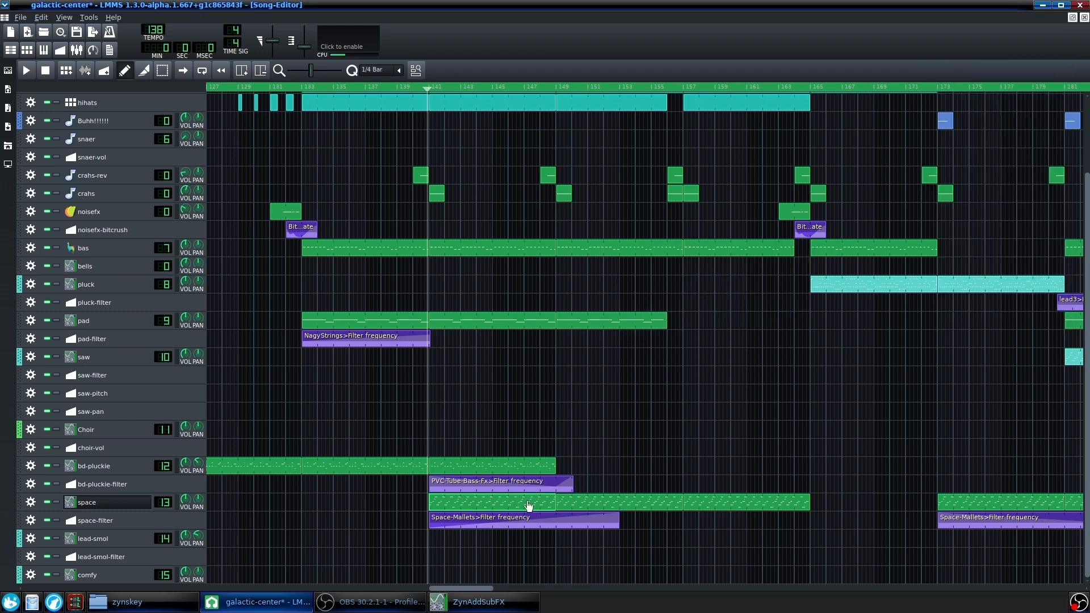
key("space")
left_click(1084, 17)
left_click(135, 510)
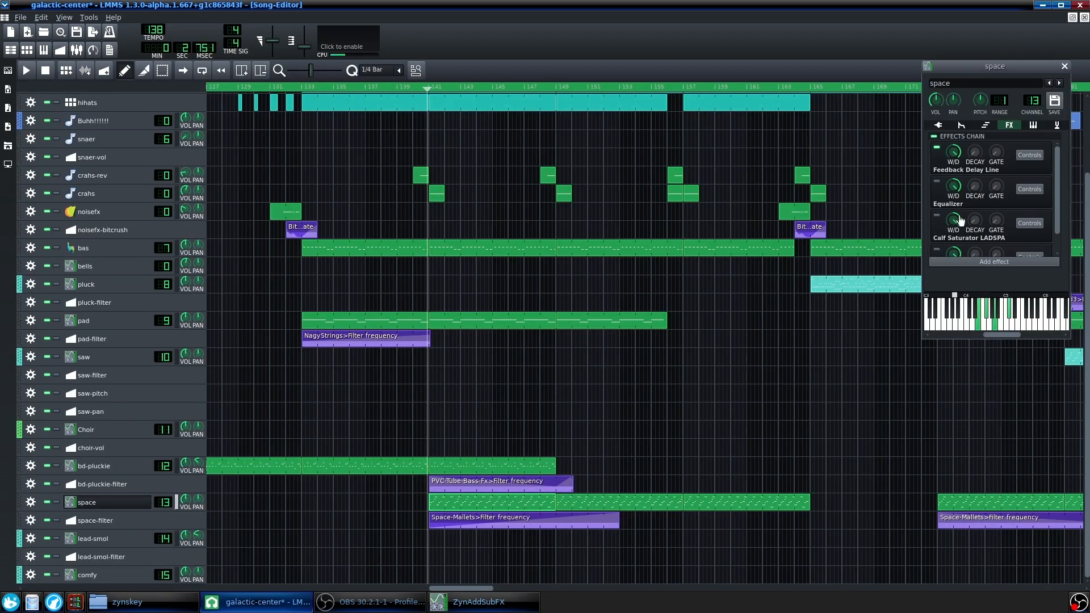
left_click(1034, 190)
left_click(1034, 189)
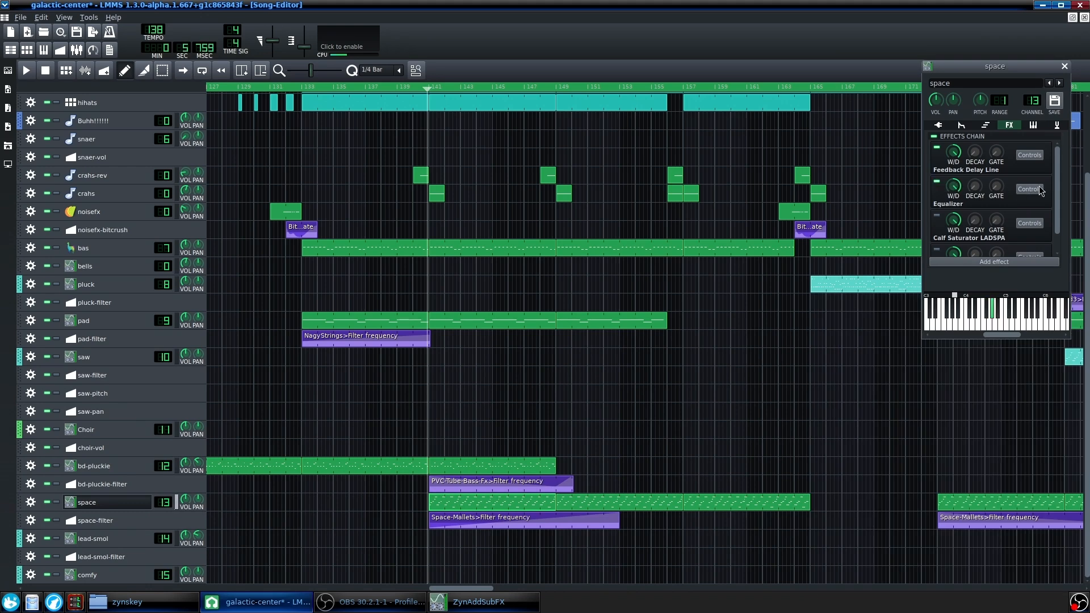
scroll(1044, 191, "down", 1)
left_click(1030, 169)
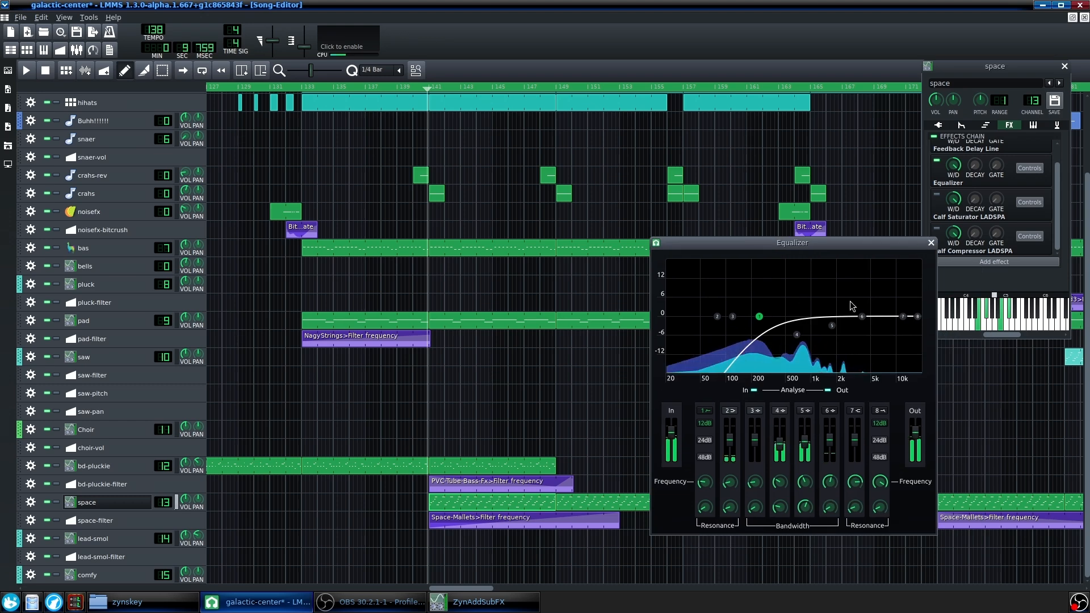
left_click(930, 242)
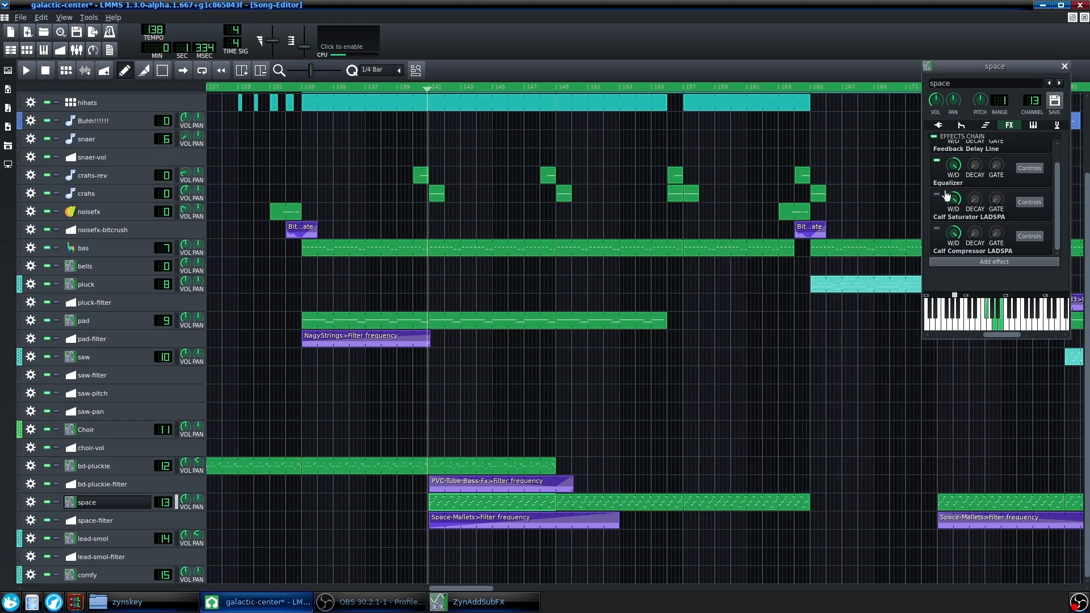
Enable the Calf Saturator and Calf Compressor on the space track, examine the saturator's settings, and close the instrument window
left_click(1029, 203)
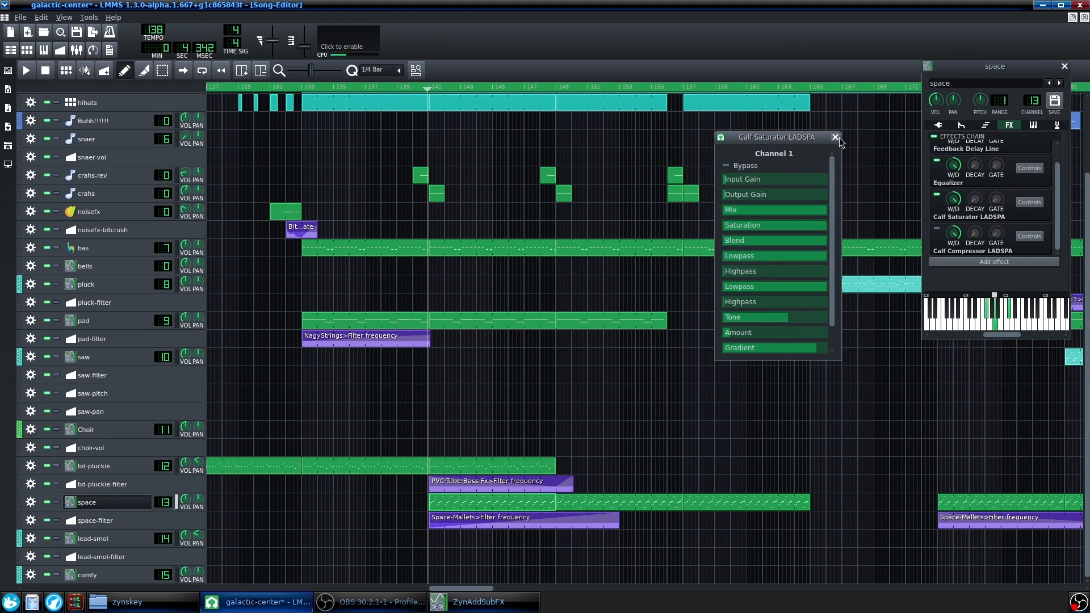
left_click(834, 137)
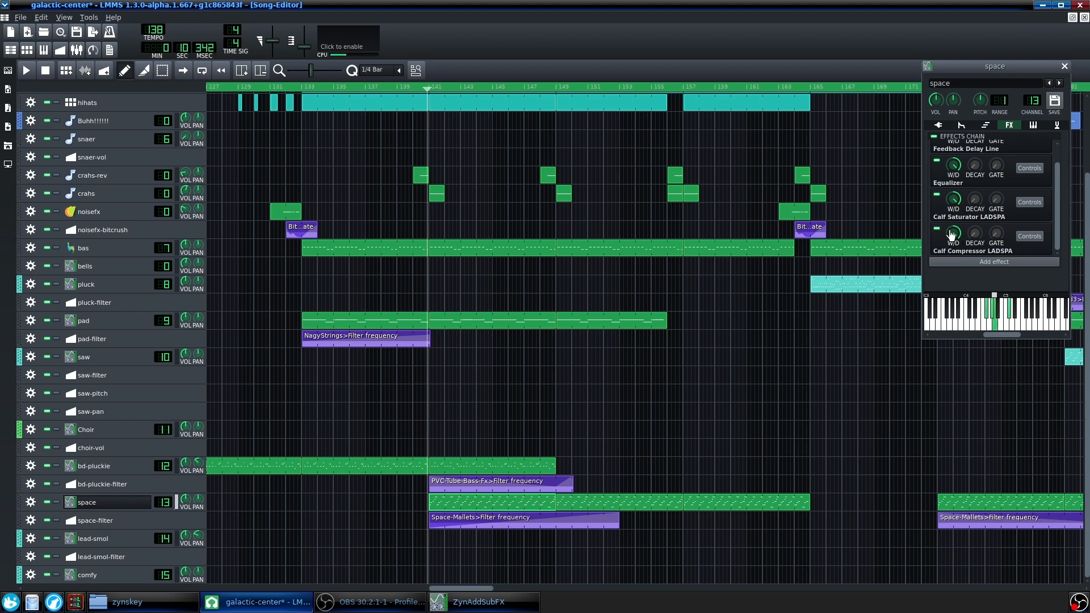
mouse_move(951, 235)
left_click(1065, 66)
Solo the space track, audition it with its filter automation from just before bar 141, and stop playback and unsolo it
scroll(670, 464, "down", 2)
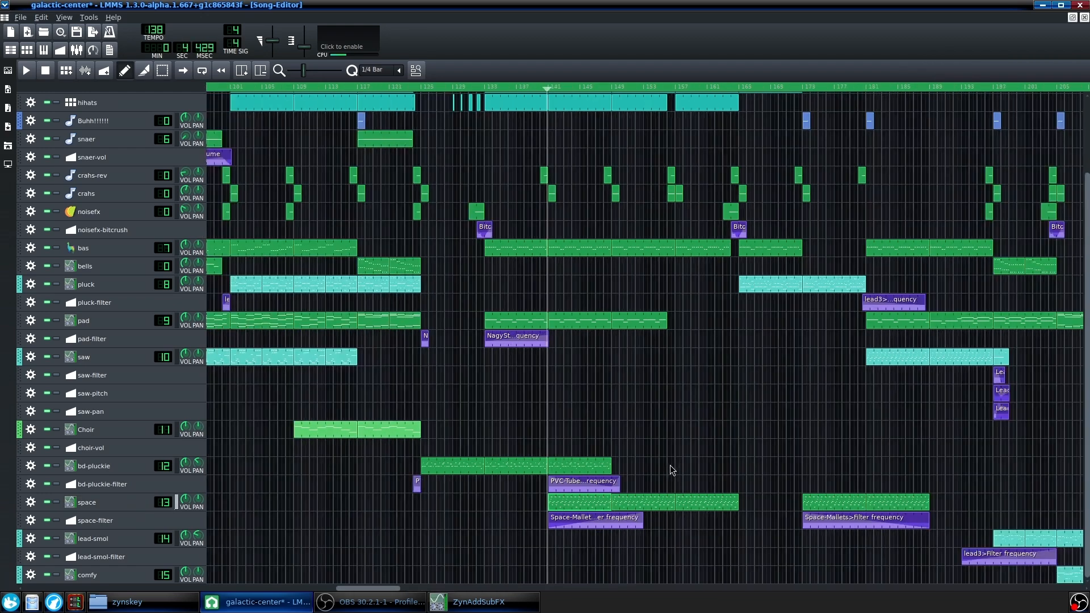
scroll(669, 465, "down", 2)
scroll(671, 544, "up", 3)
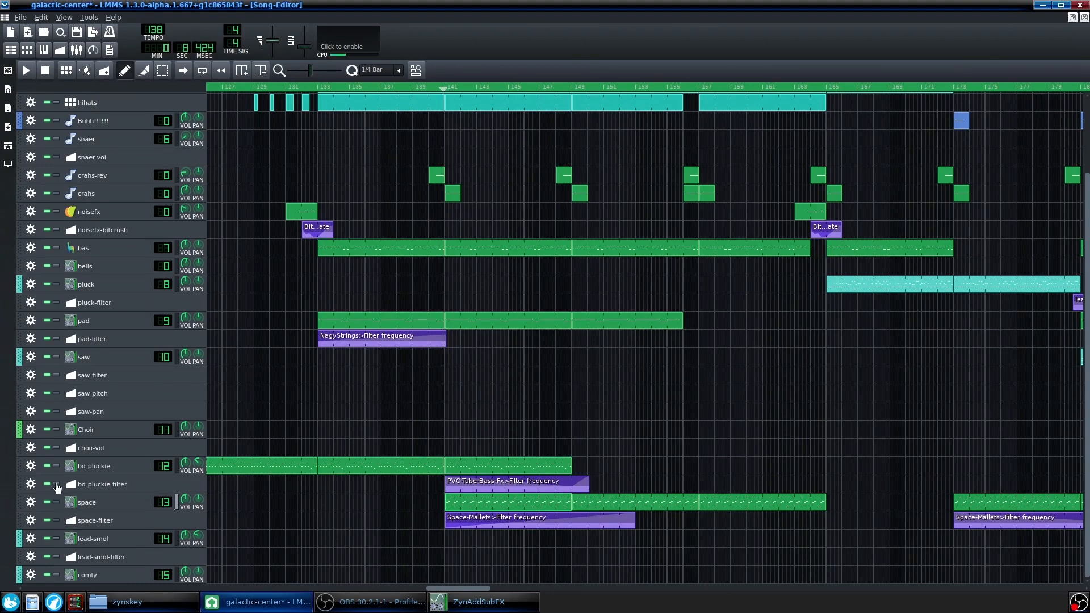
left_click(439, 87)
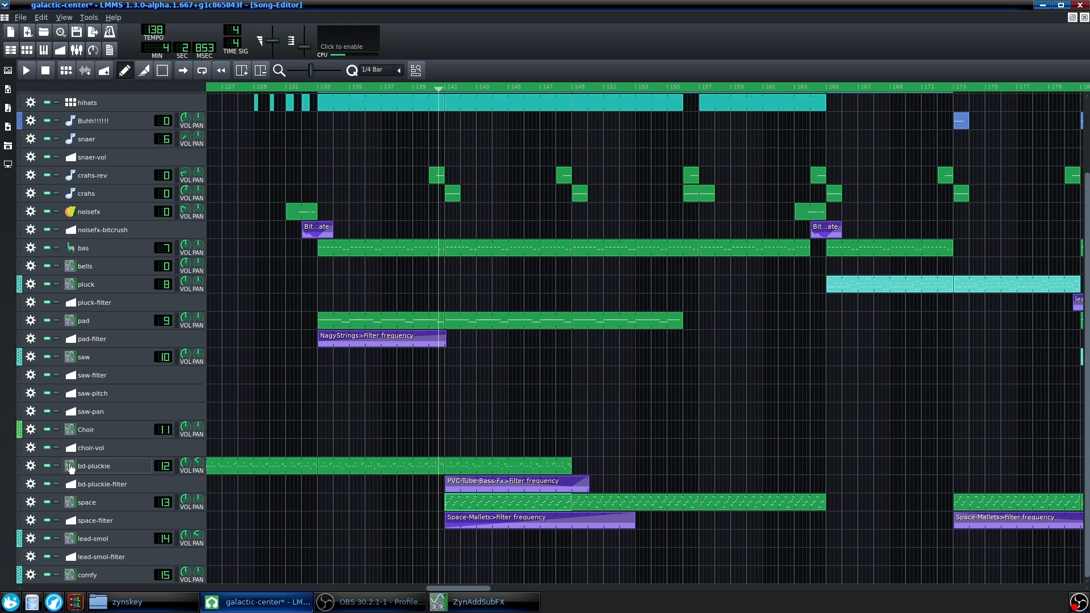
left_click(56, 502)
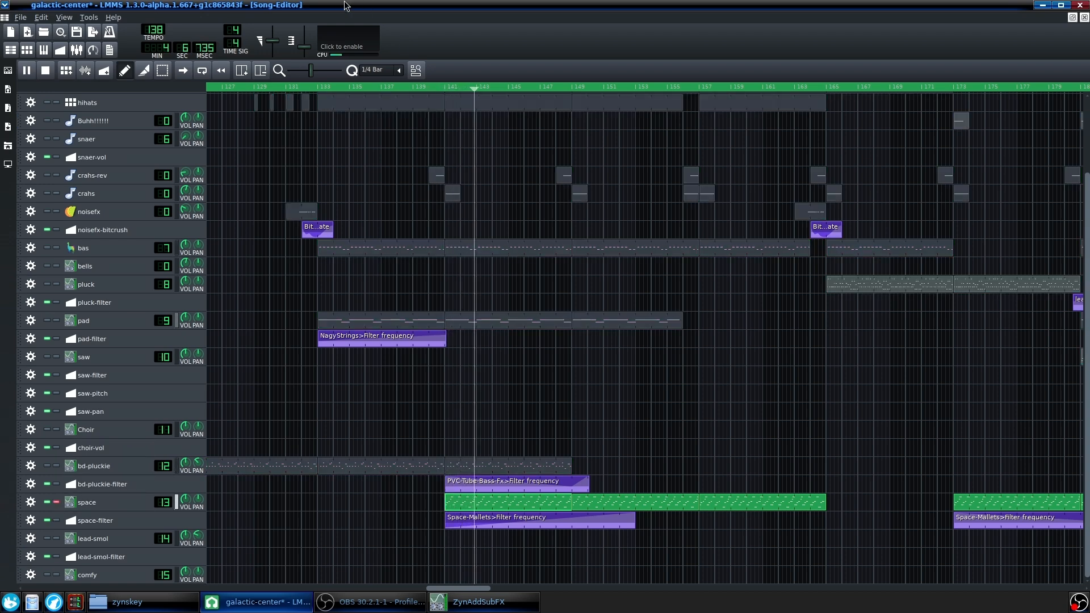
left_click(548, 88)
scroll(361, 533, "down", 3, "ctrl")
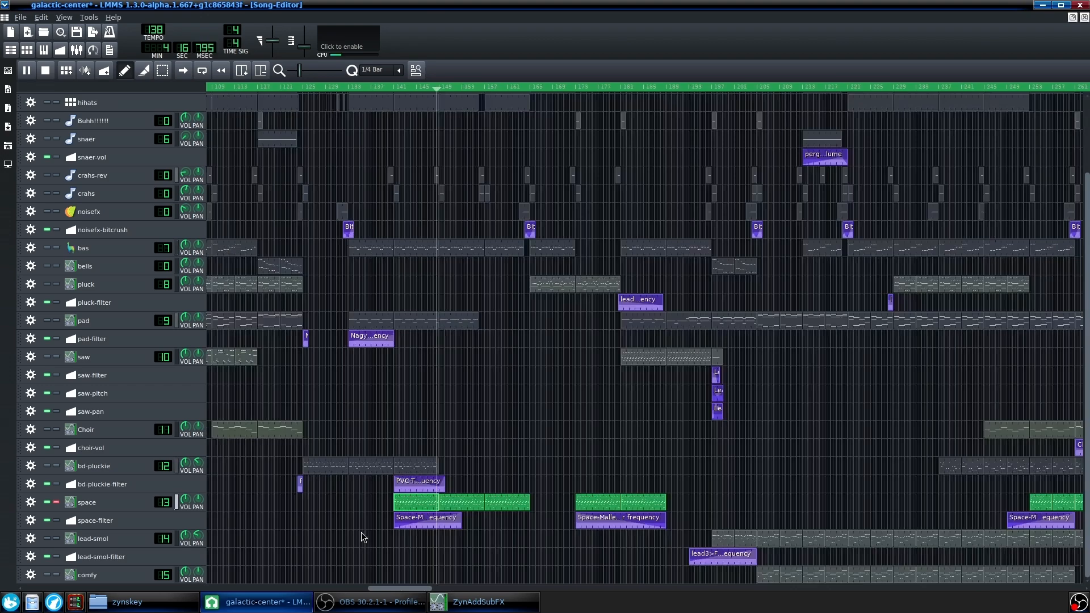
scroll(361, 533, "down", 2, "ctrl")
scroll(348, 527, "up", 1, "ctrl")
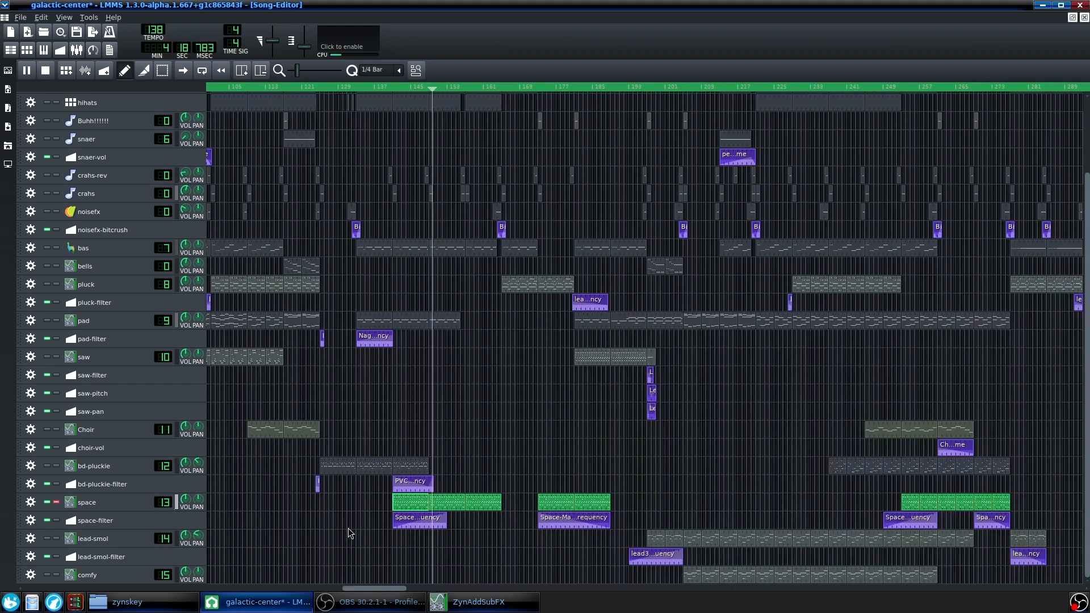
scroll(349, 527, "up", 2, "ctrl")
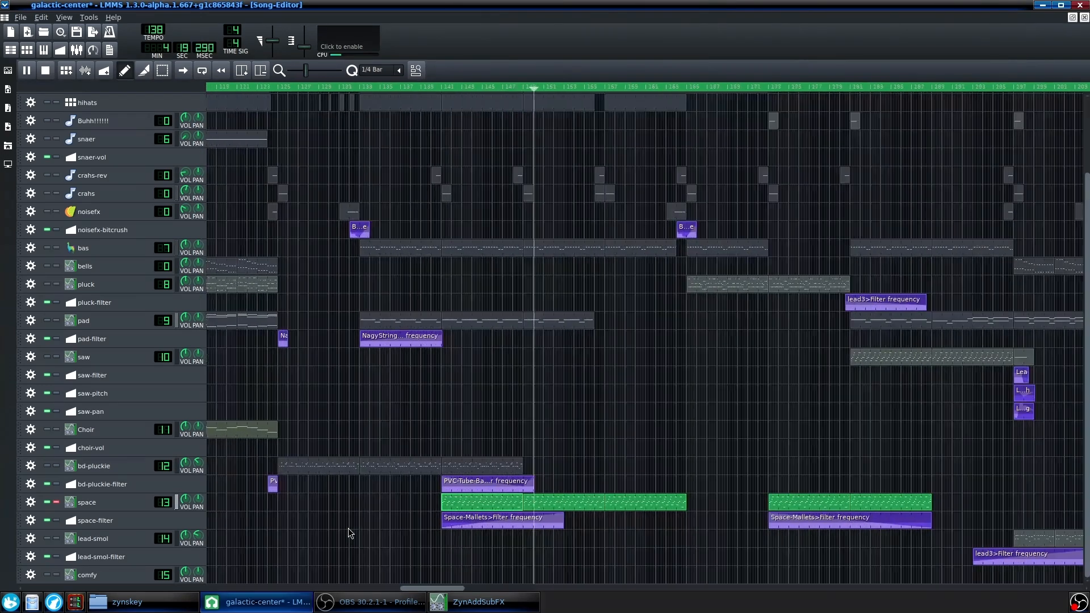
left_click(48, 72)
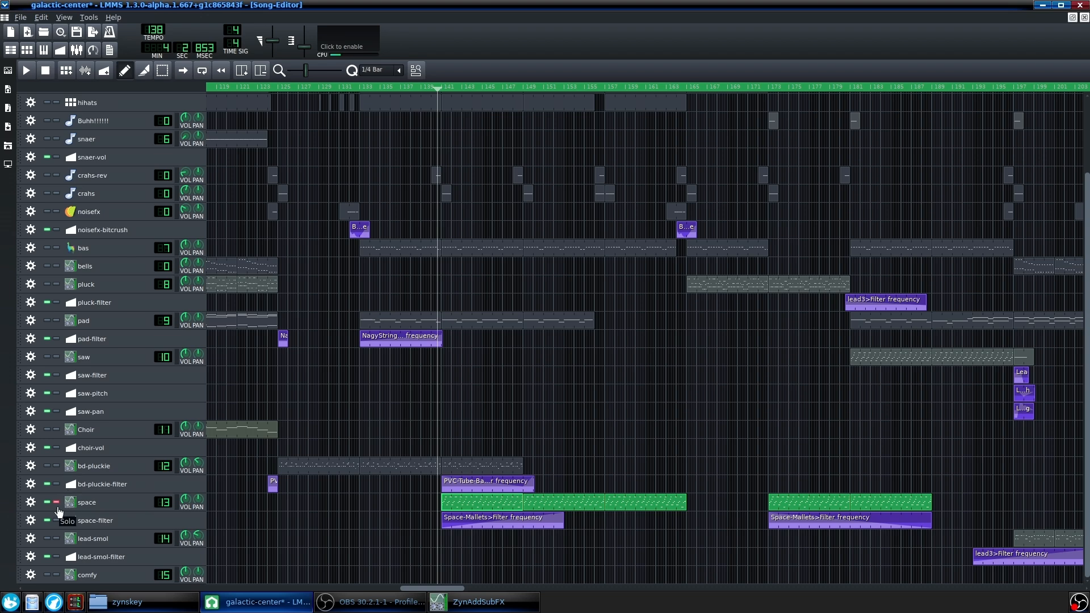
left_click(57, 507)
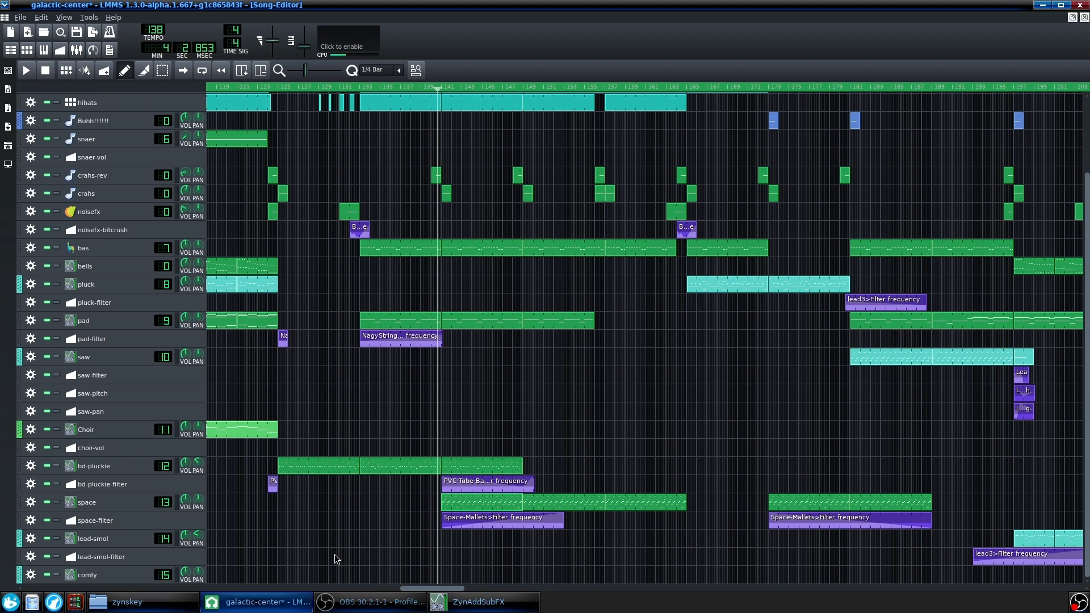
Move the song's playhead to just before bar 197, where the lead-smol clips begin
scroll(301, 544, "right", 10)
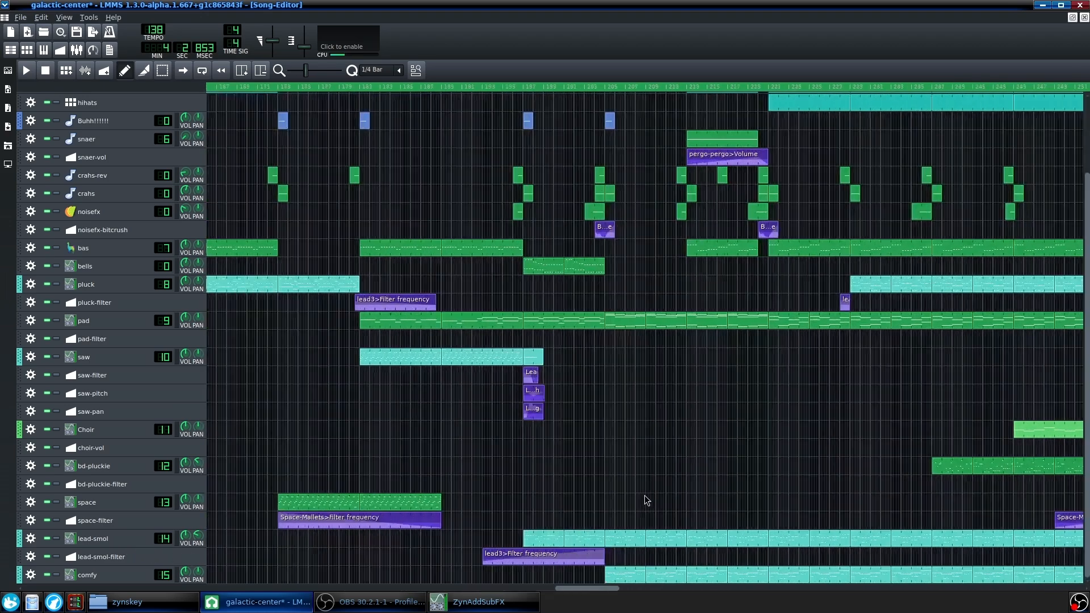
scroll(644, 495, "up", 3)
left_click_drag(492, 88, 466, 88)
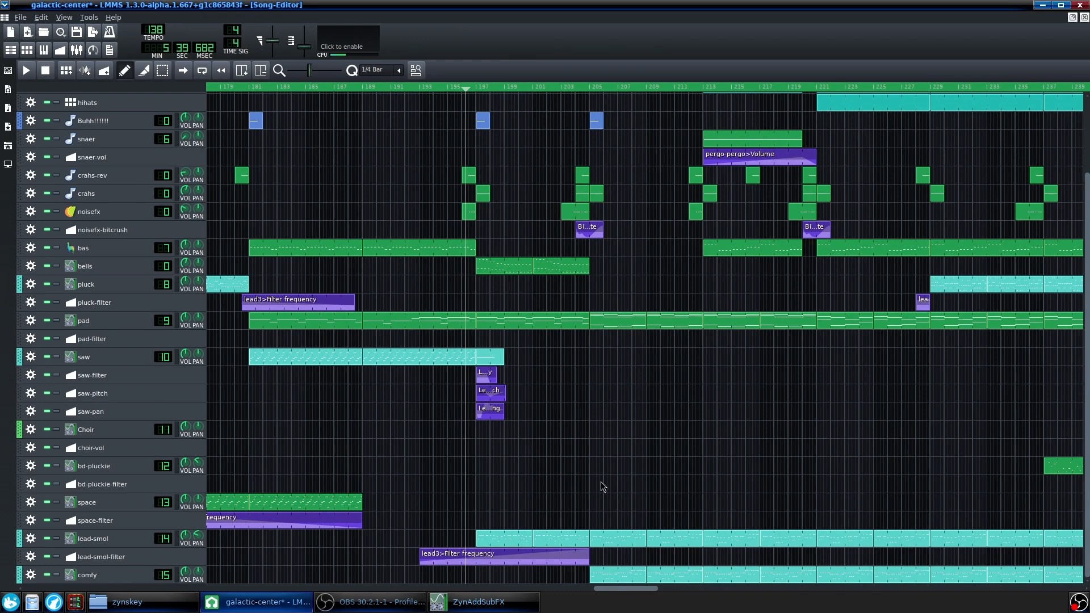
Solo the lead-smol track, audition it with its filter automation from just before bar 197, and stop playback
scroll(601, 481, "down", 2)
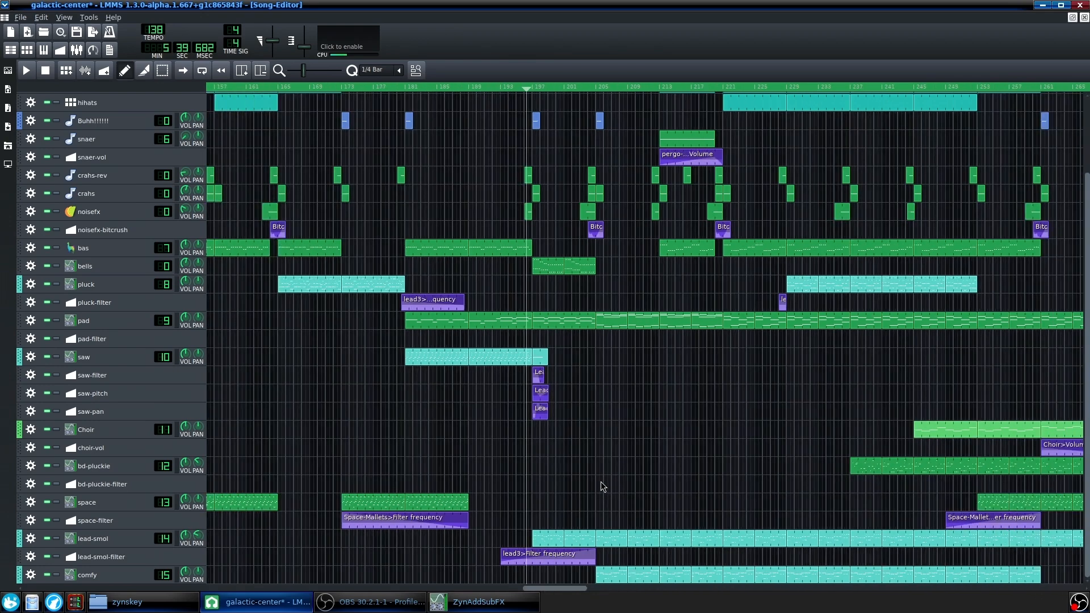
left_click_drag(554, 589, 632, 589)
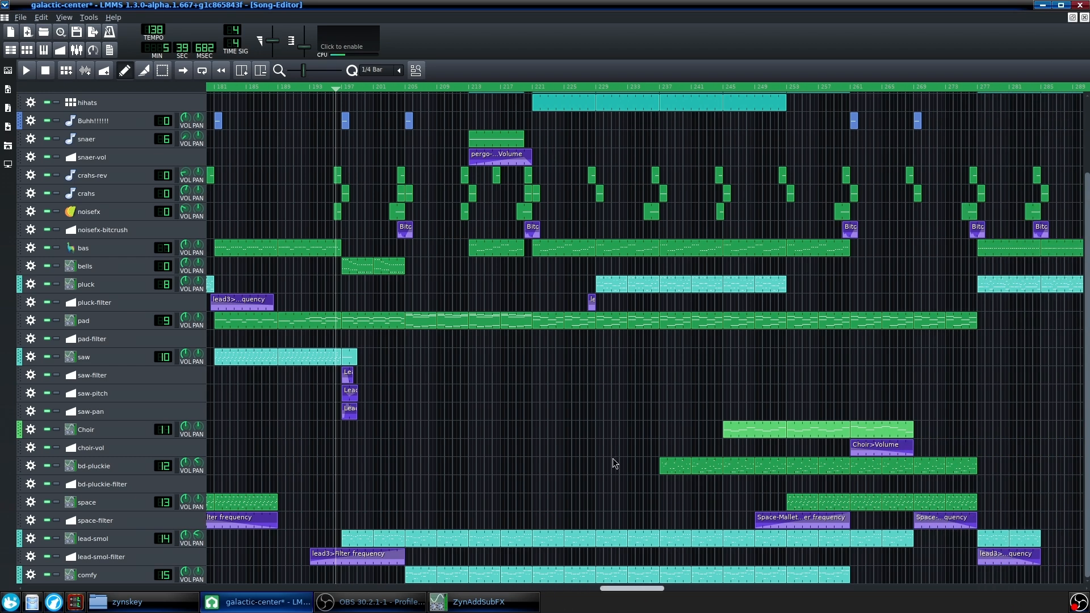
key("space")
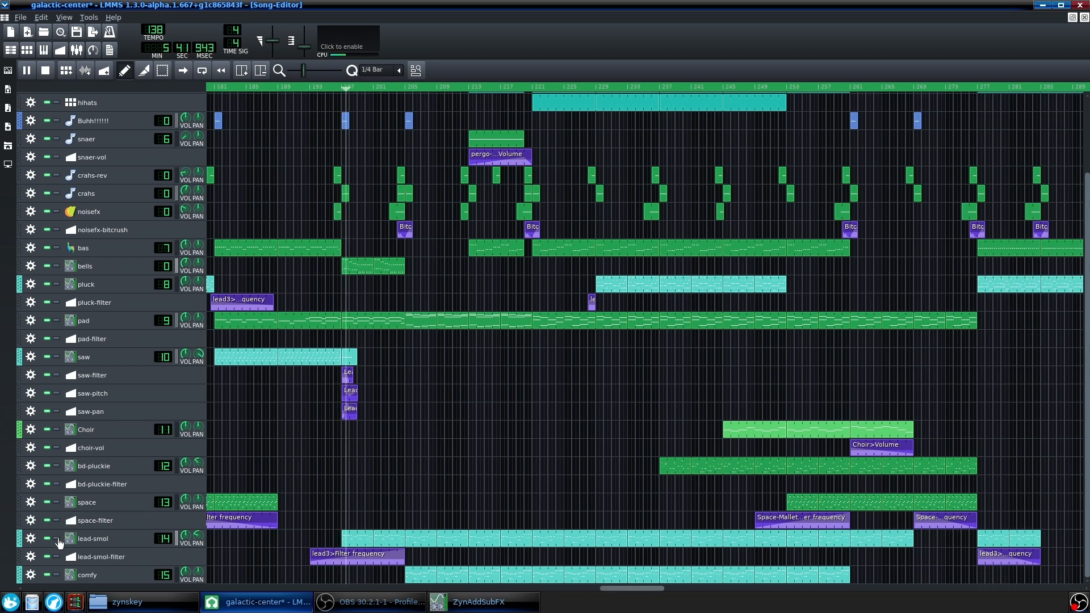
left_click(57, 539)
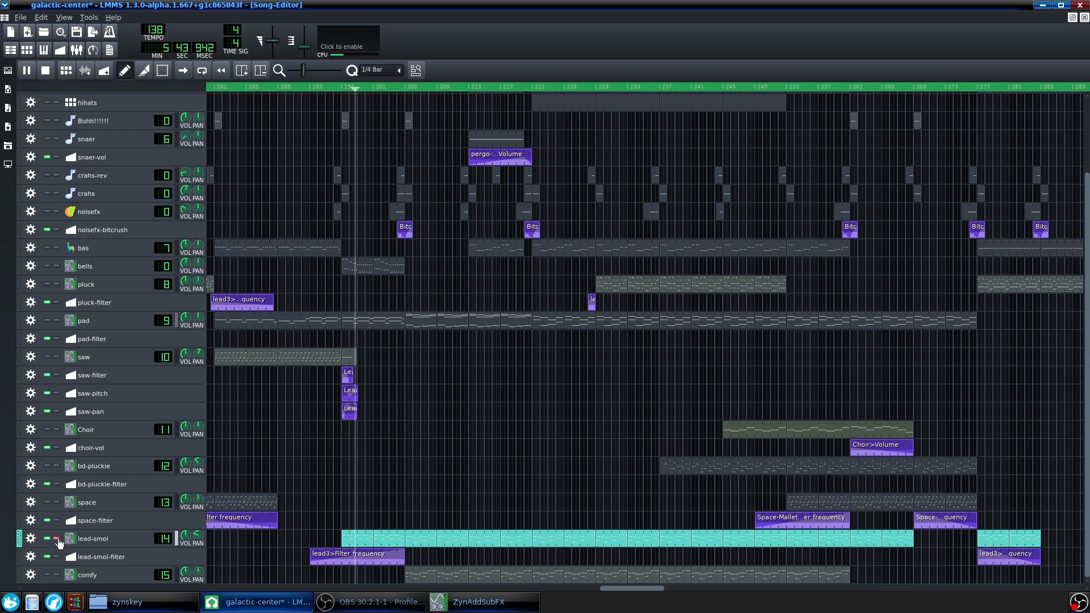
scroll(301, 544, "up", 3)
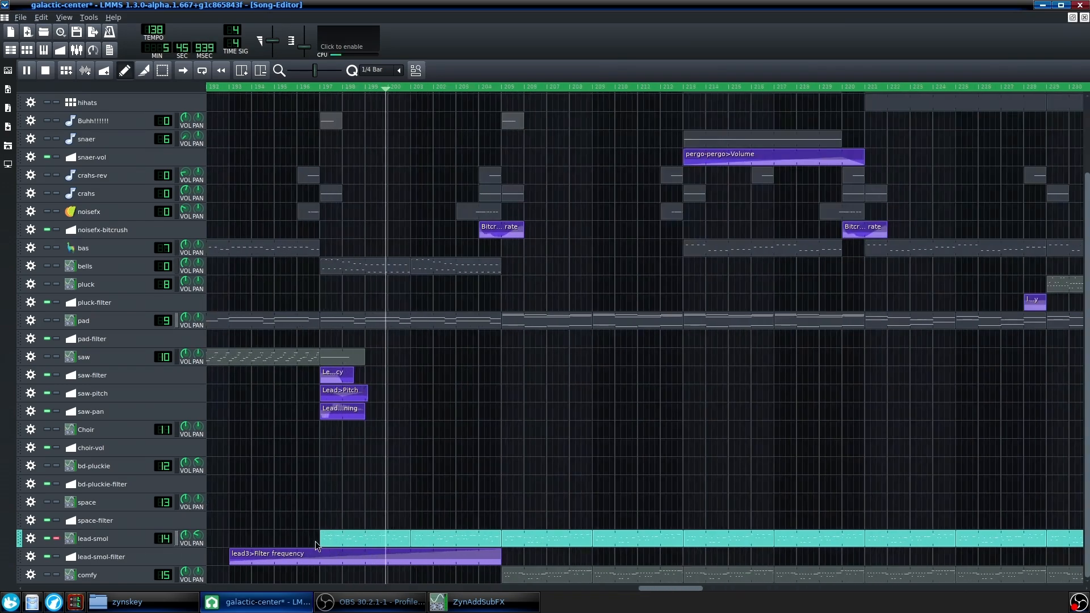
scroll(554, 512, "down", 5)
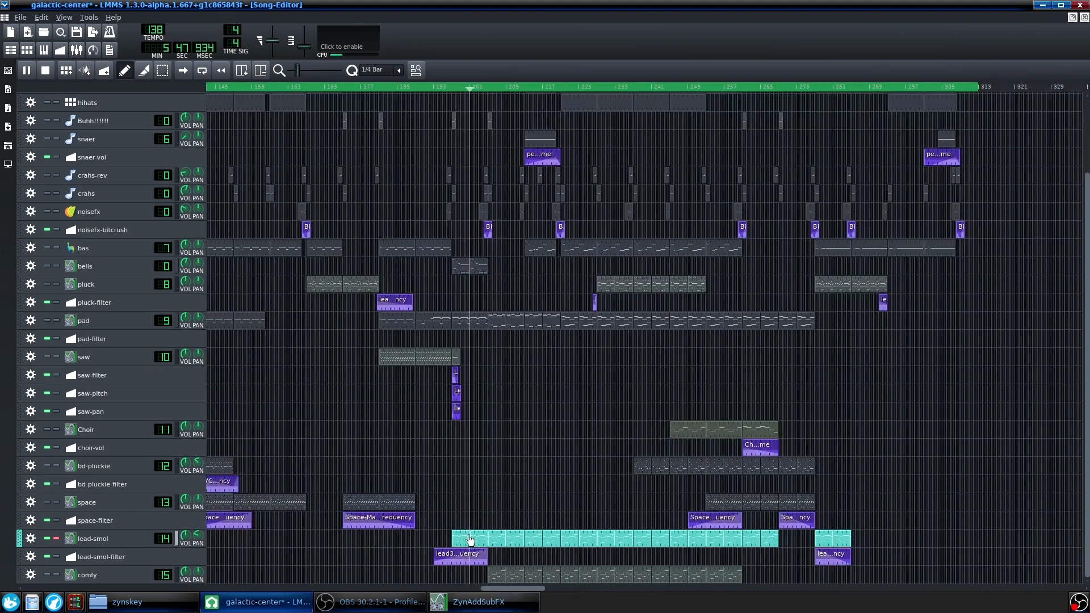
scroll(470, 539, "up", 2)
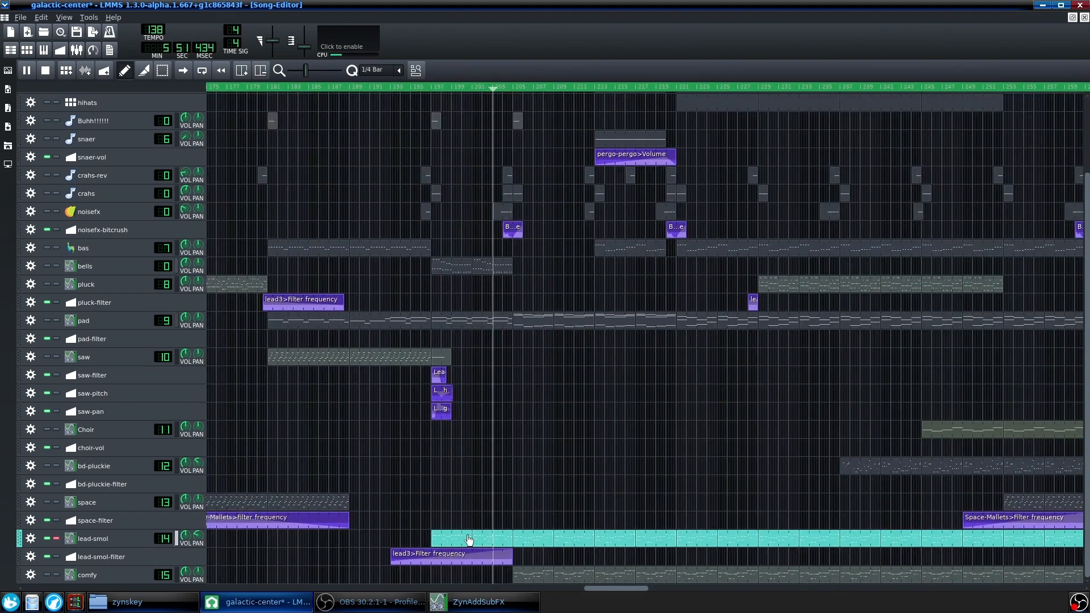
key("space")
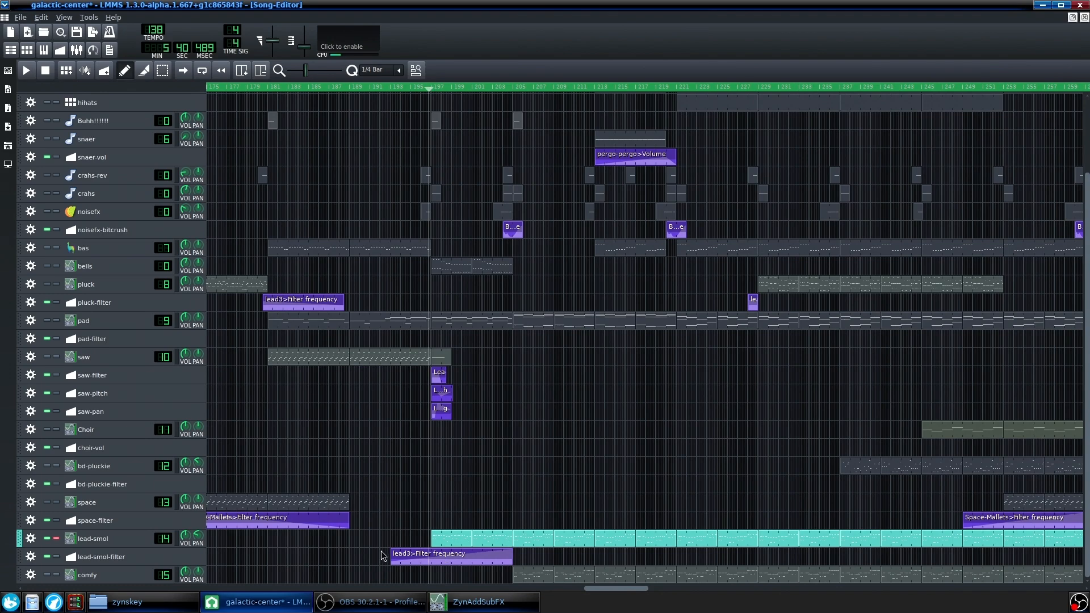
Look over the lead-smol clips across the arrangement and briefly replay the soloed track from just before bar 197
scroll(427, 573, "down", 5)
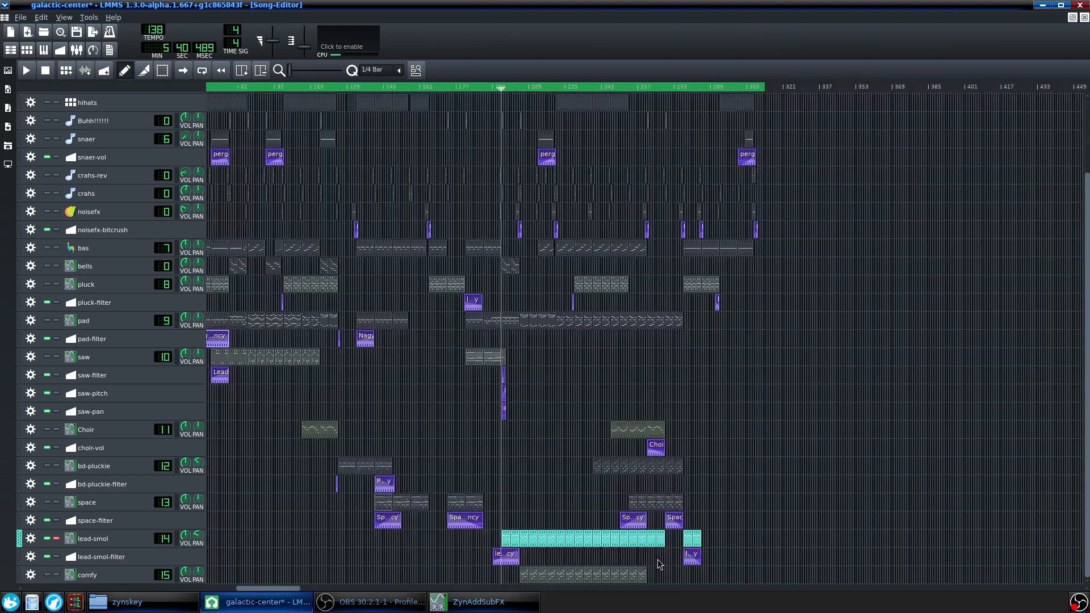
scroll(524, 557, "up", 5)
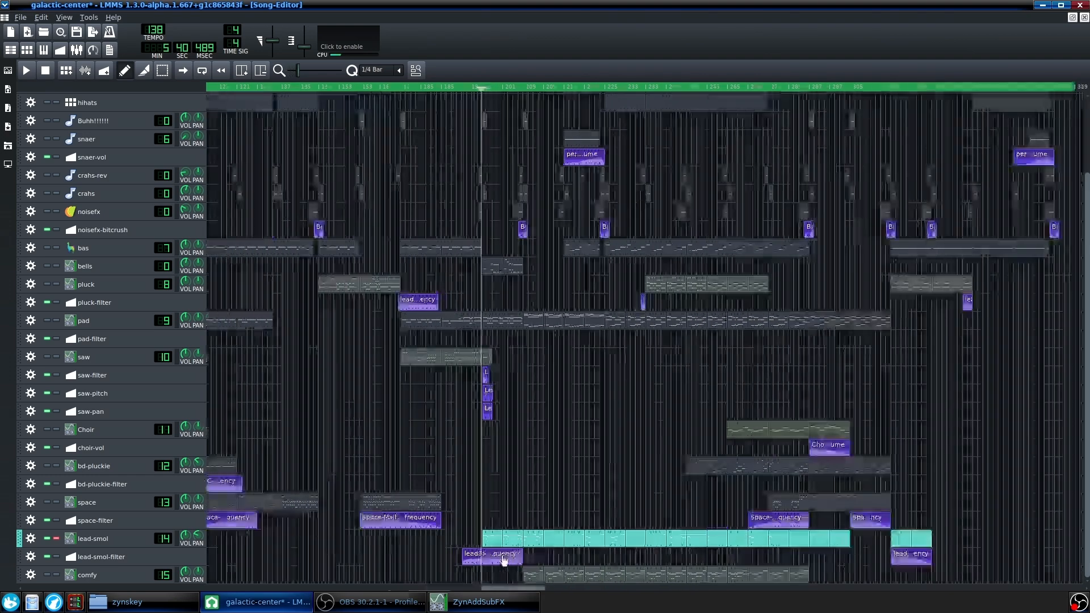
scroll(504, 560, "up", 1)
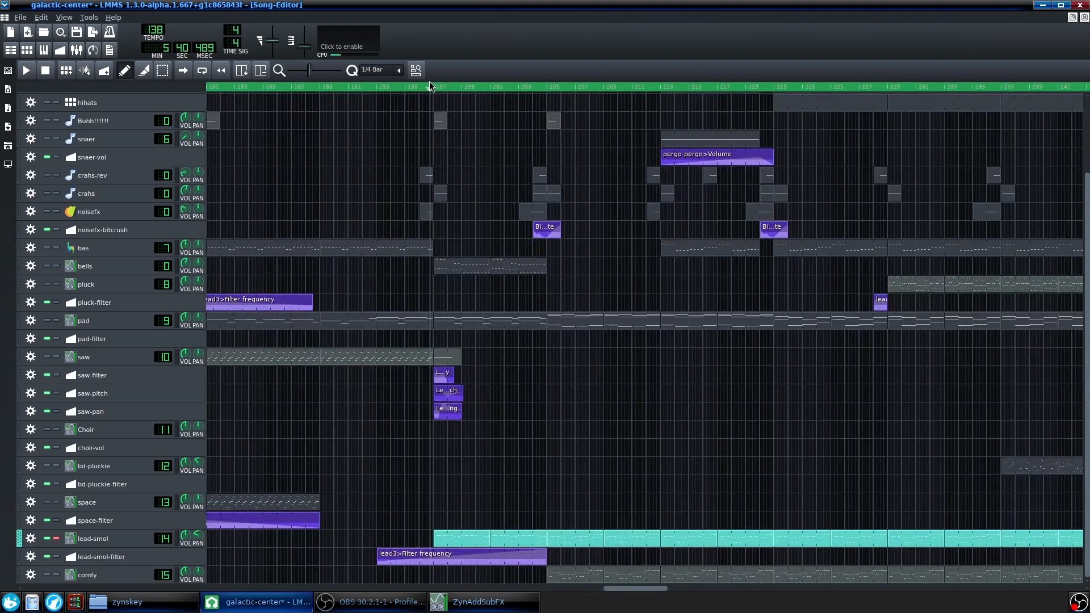
key("space")
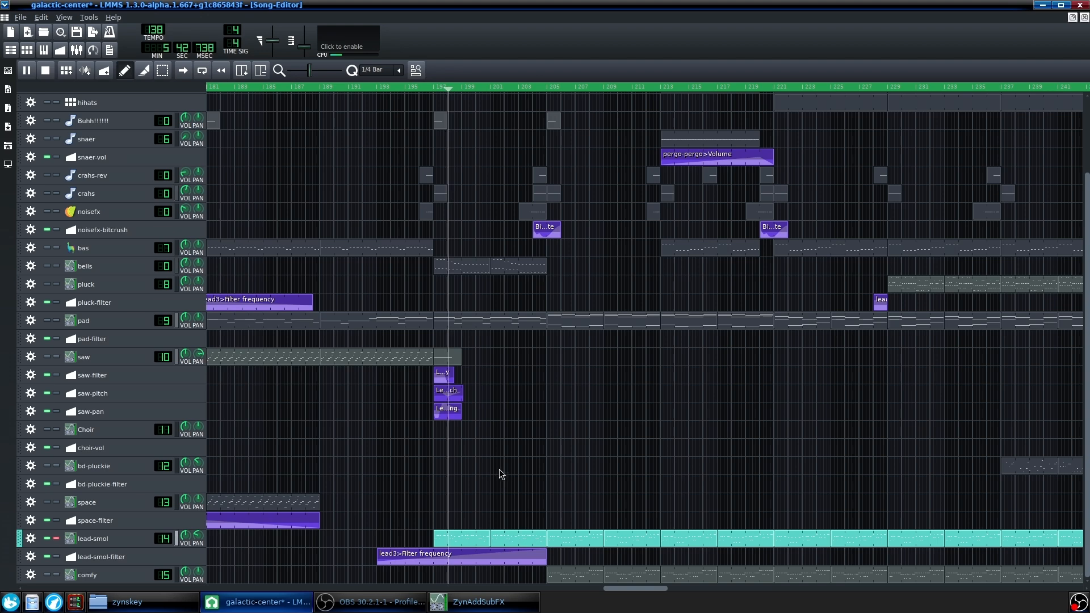
key("space")
Examine the lead-smol track's ZynAddSubFX synth and instrument editor, and look through its effects chain
left_click(93, 538)
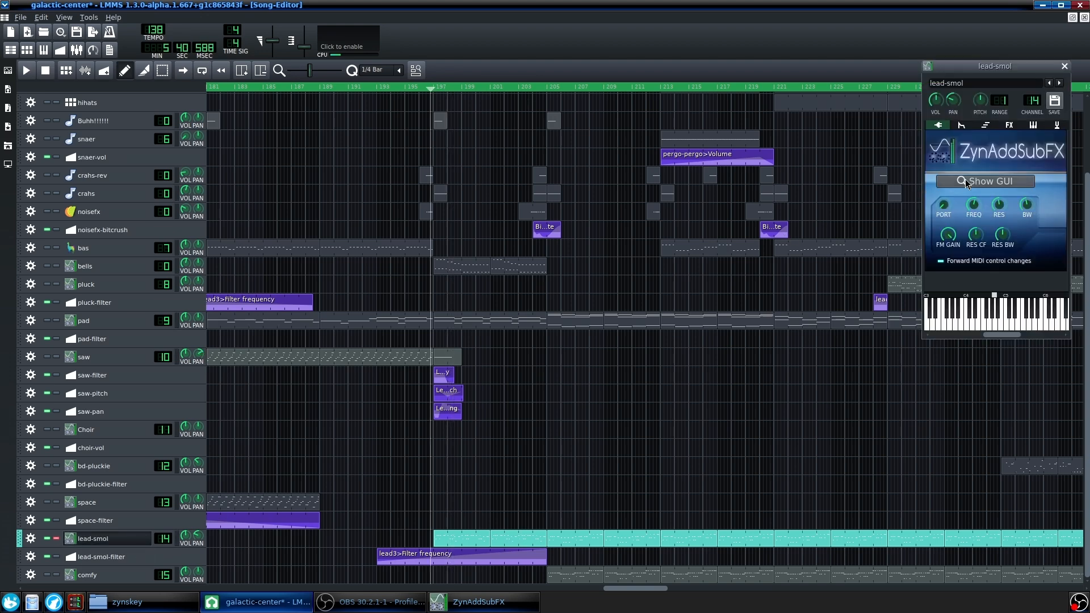
left_click(965, 179)
left_click(468, 339)
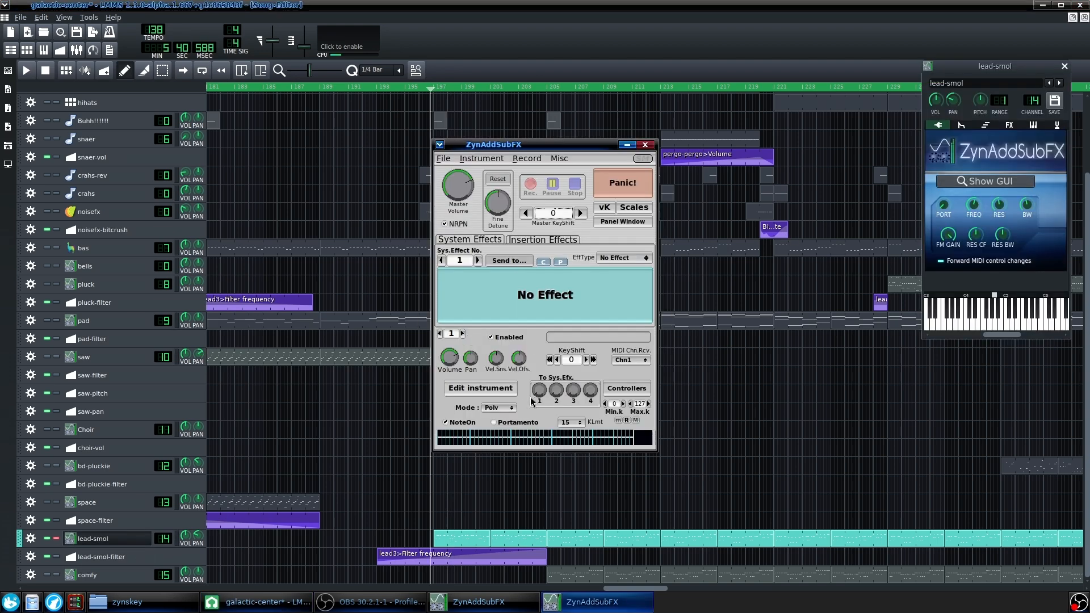
left_click(481, 388)
left_click(646, 191)
left_click(1008, 125)
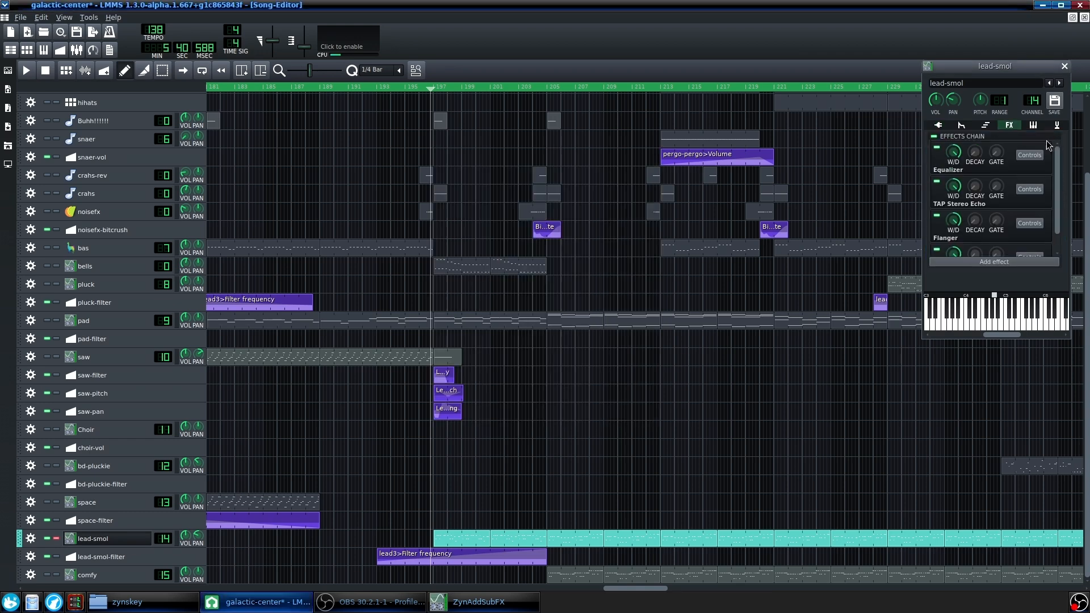
scroll(1057, 206, "down", 2)
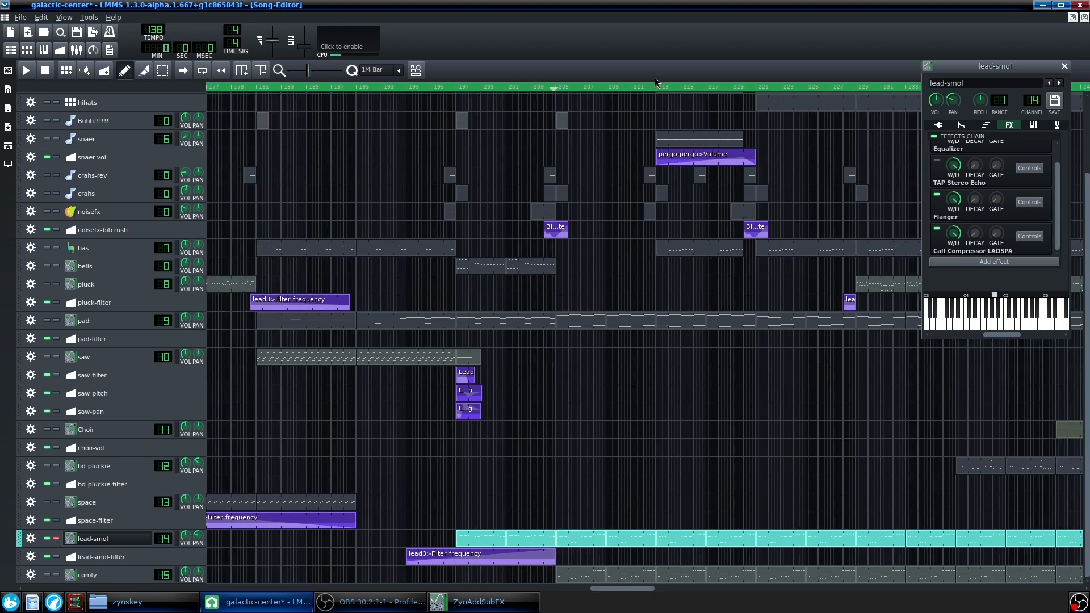
View the lead-smol clip at bar 205 in the Piano-Roll, play its opening notes repeatedly, and close the editor
double_click(595, 535)
key("space")
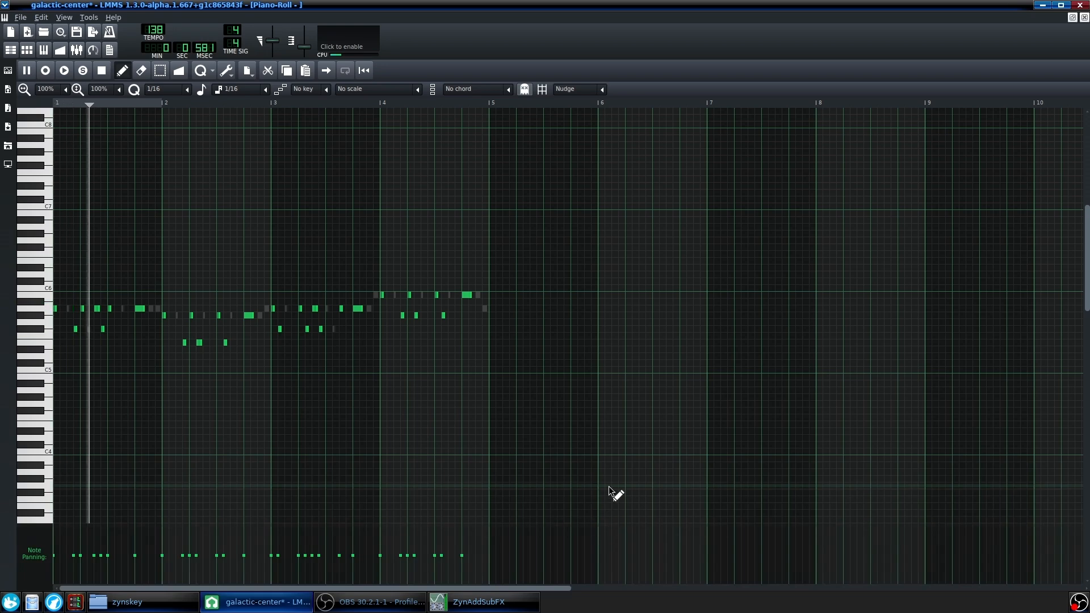
key("space")
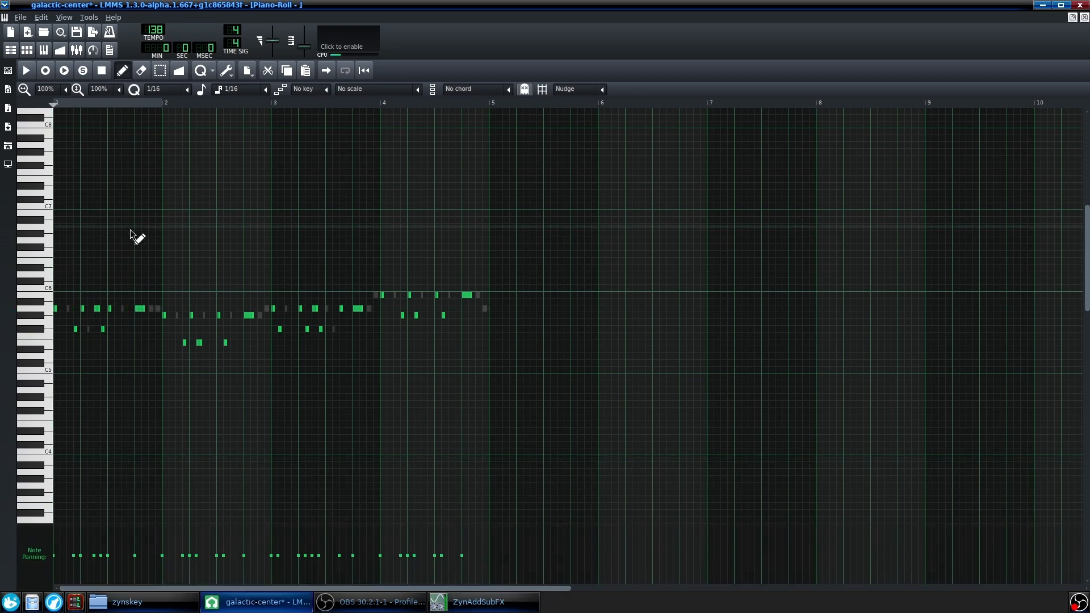
key("space")
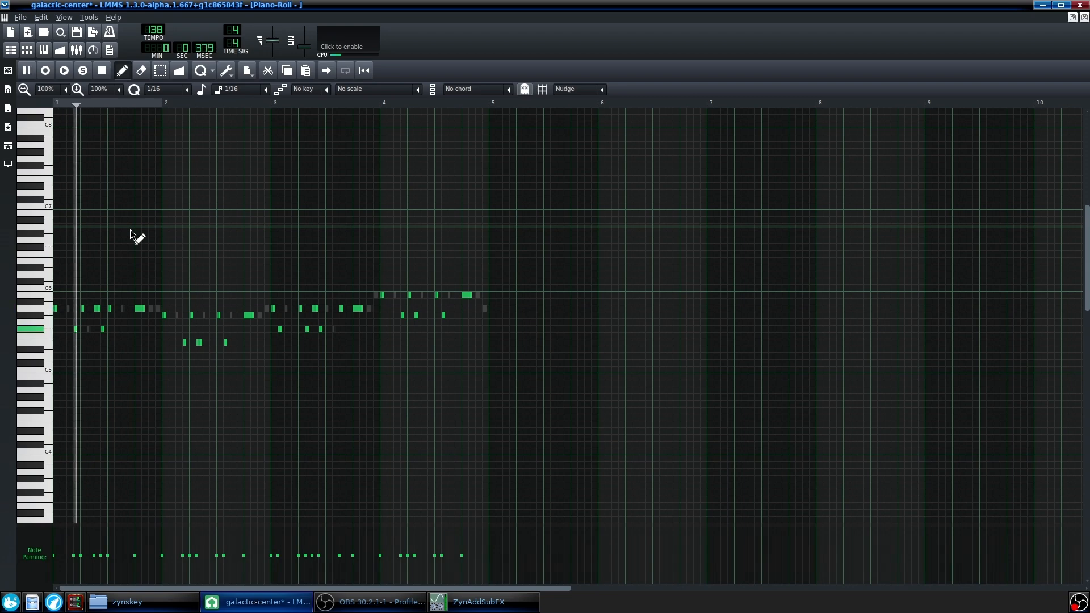
key("space")
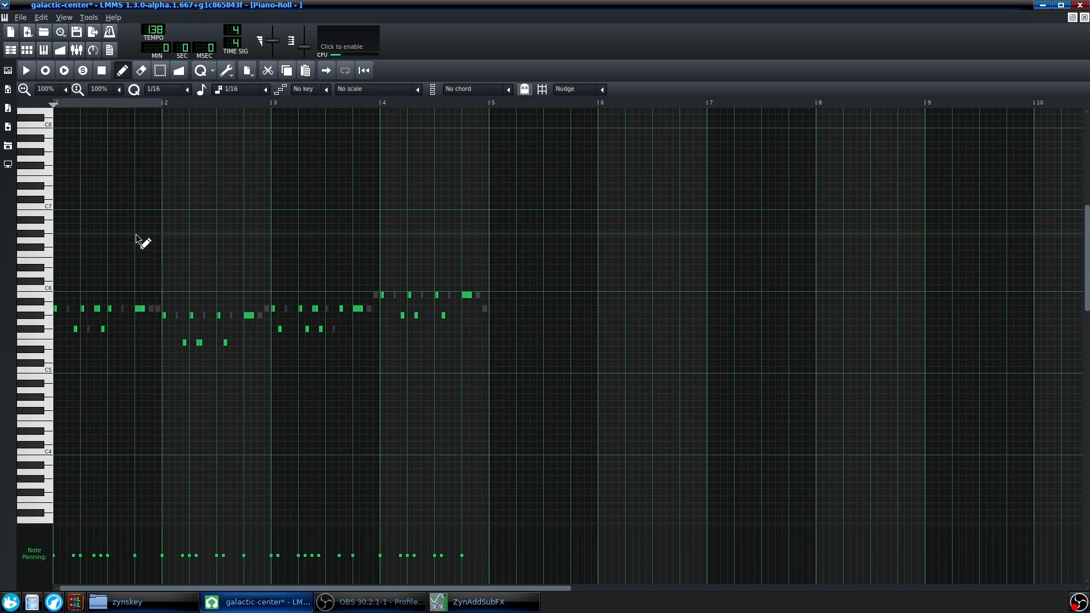
key("space")
left_click(1083, 17)
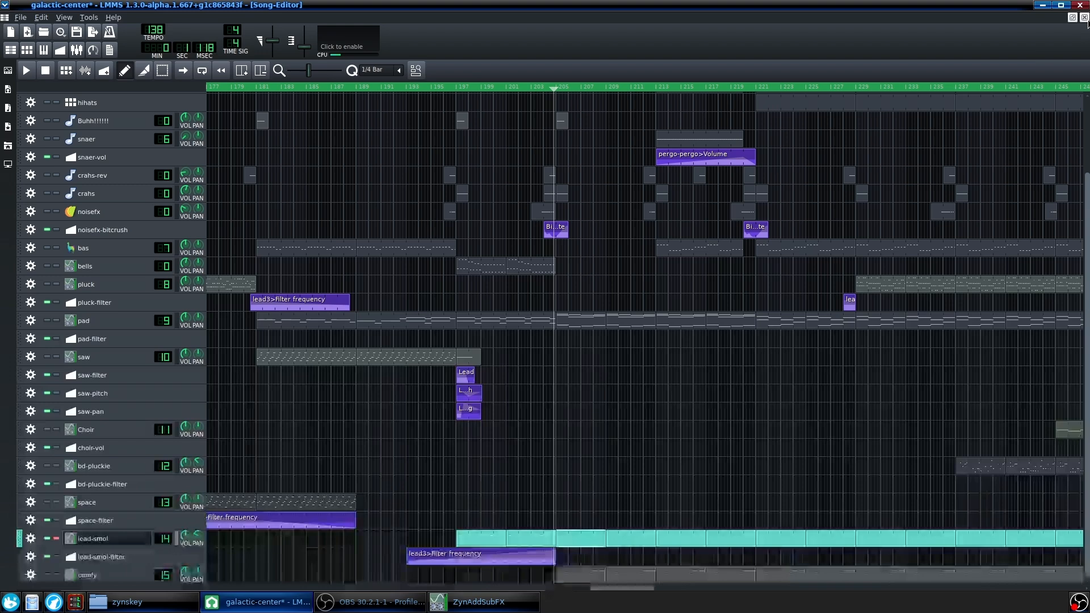
Toggle the TAP Stereo Echo in lead-smol's effects chain, and unsolo the track
left_click(130, 543)
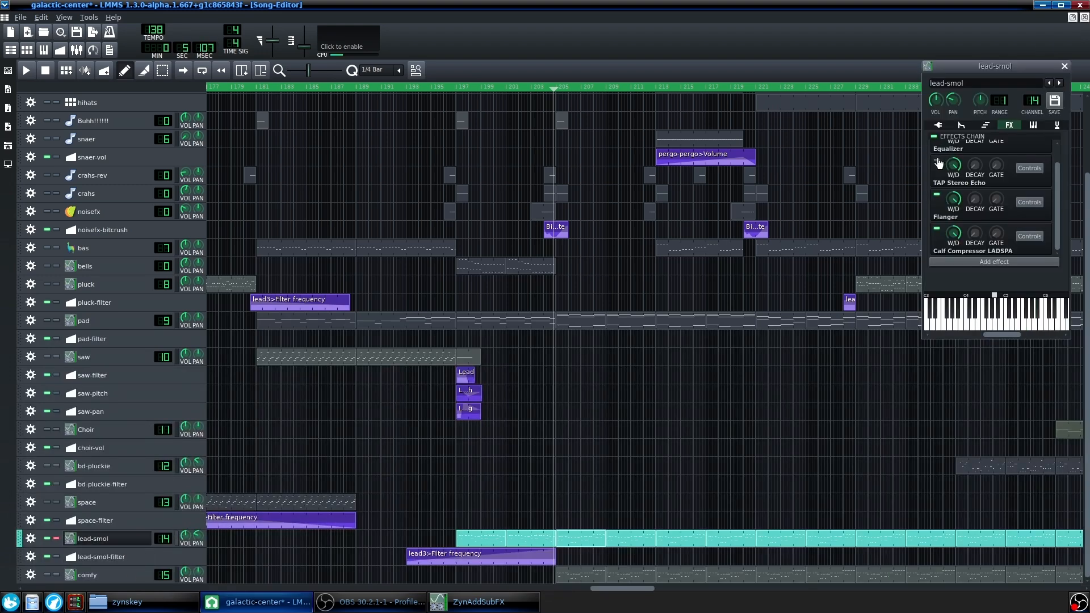
left_click(936, 163)
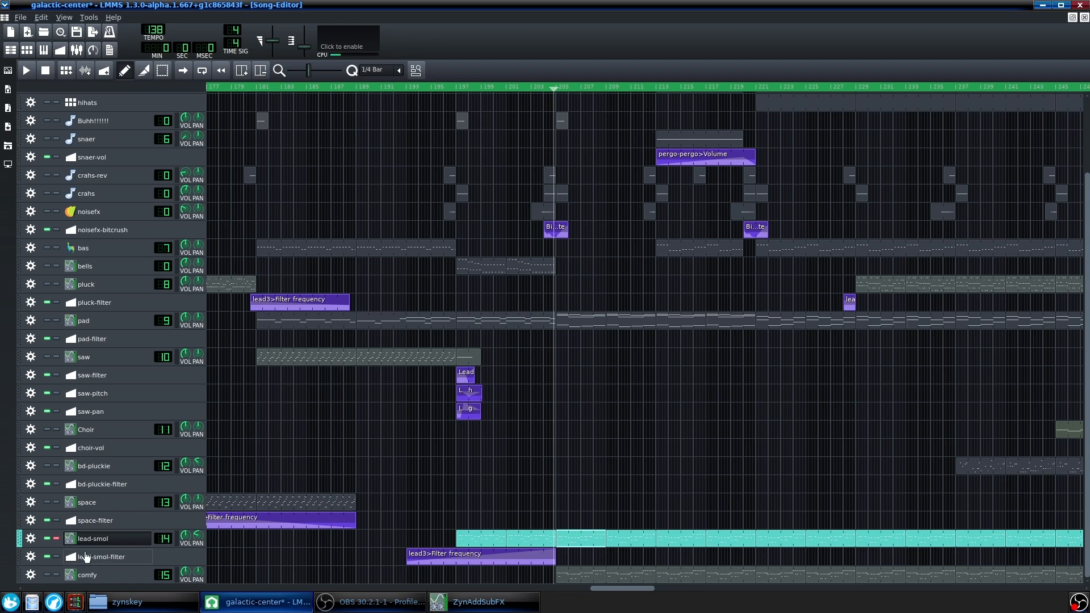
left_click(56, 538)
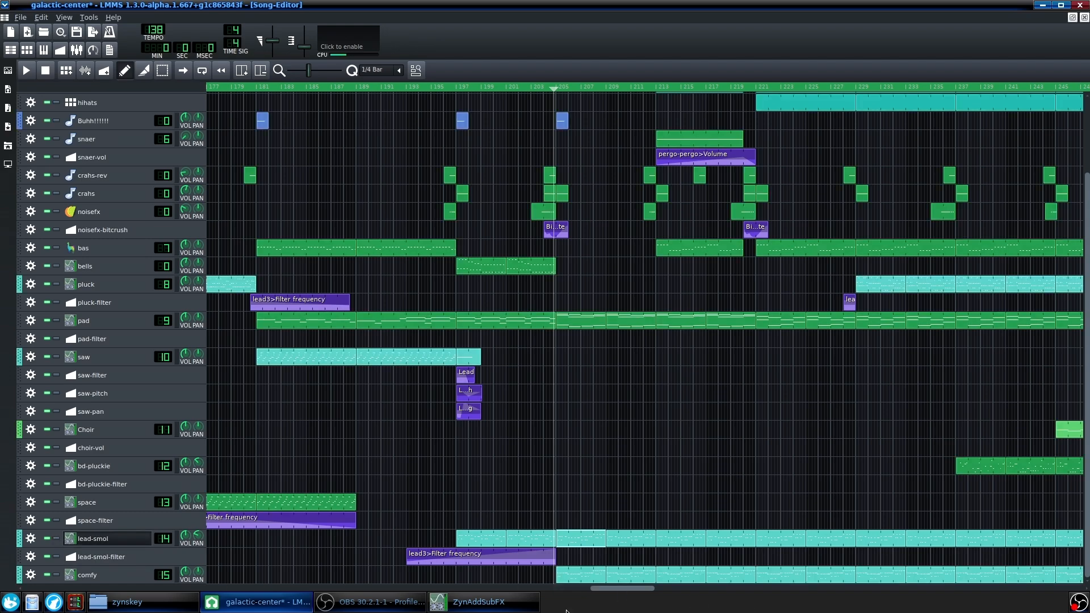
Solo the comfy track and start playback from just before bar 205, where its clips begin
mouse_move(635, 602)
left_mouse_down()
mouse_move(851, 601)
mouse_move(638, 596)
left_mouse_up()
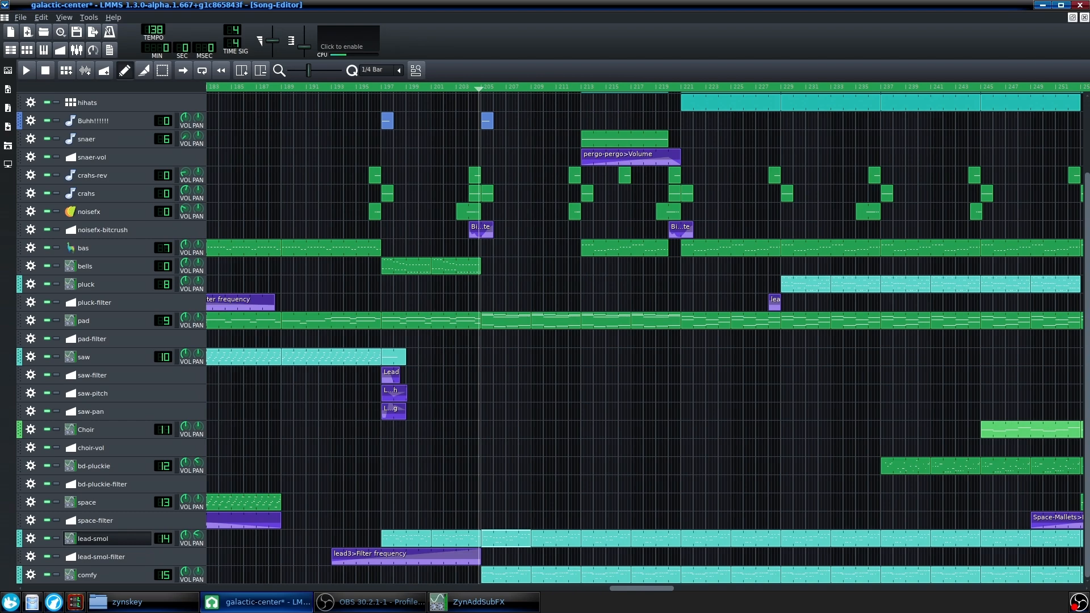
left_click(57, 575)
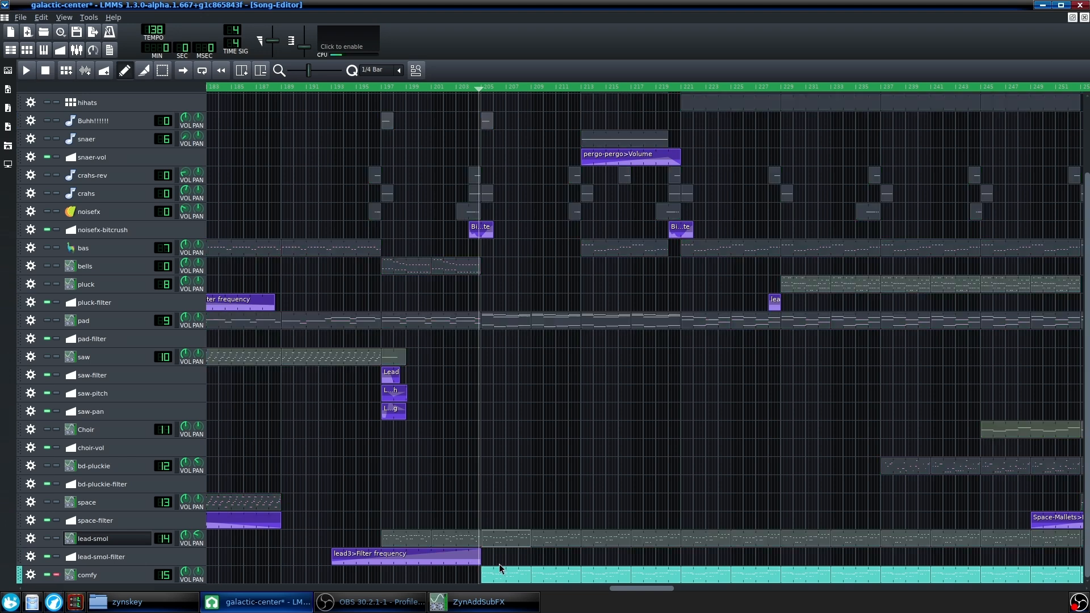
key("space")
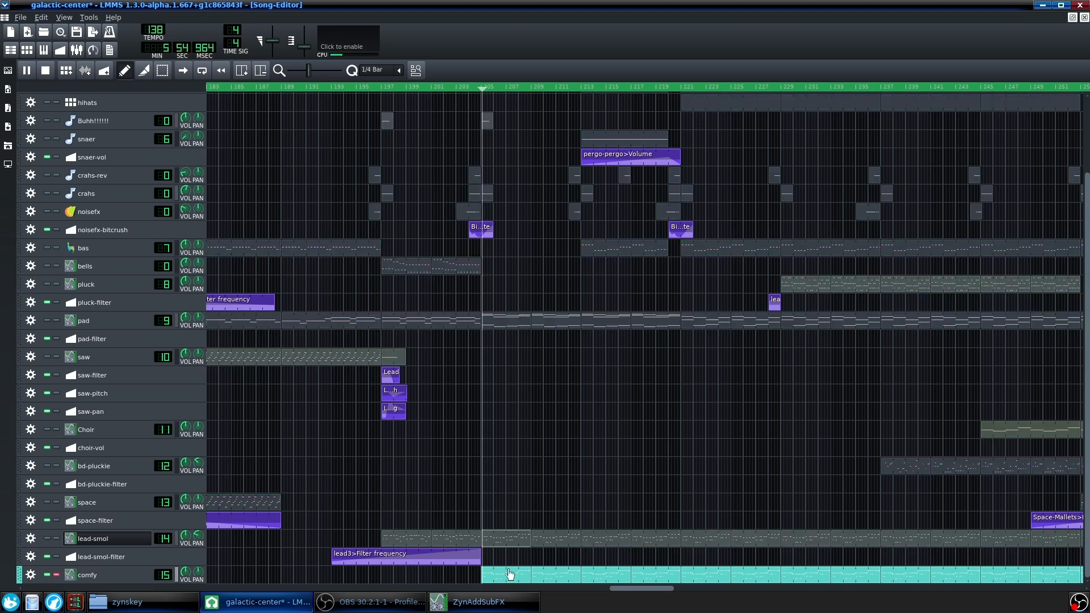
Examine the comfy track's effects chain and its ZynAddSubFX synth window while the track plays
left_click(97, 582)
left_click(1008, 126)
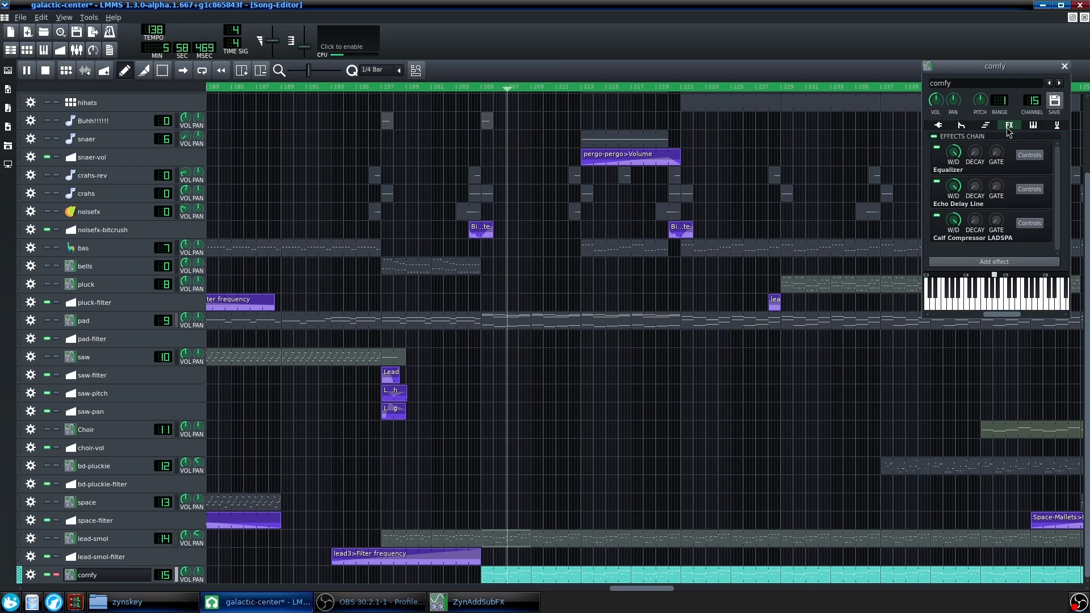
left_click(937, 125)
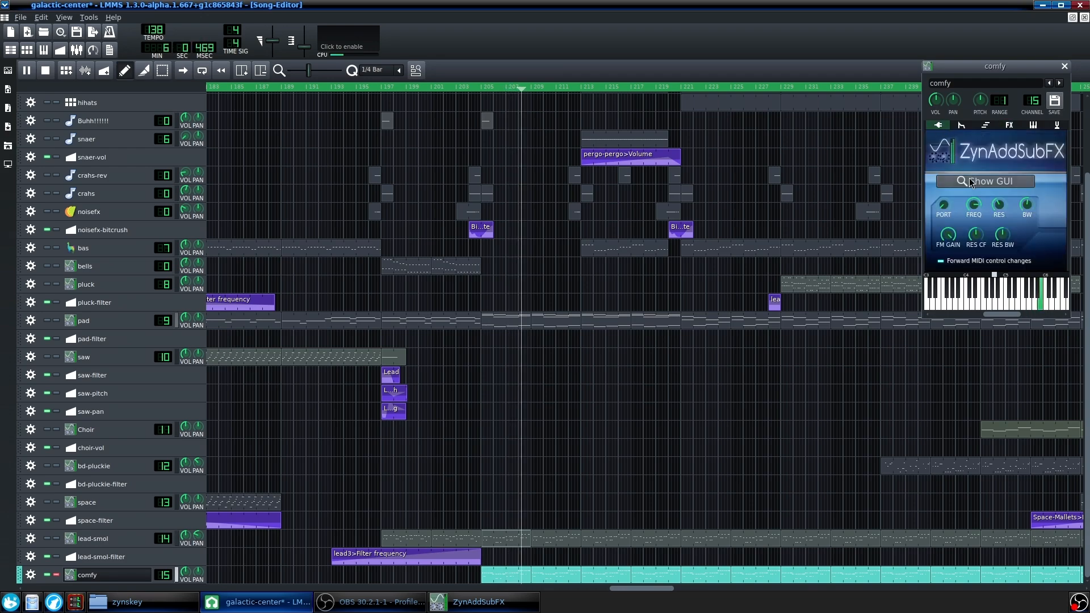
left_click(965, 182)
left_click(455, 333)
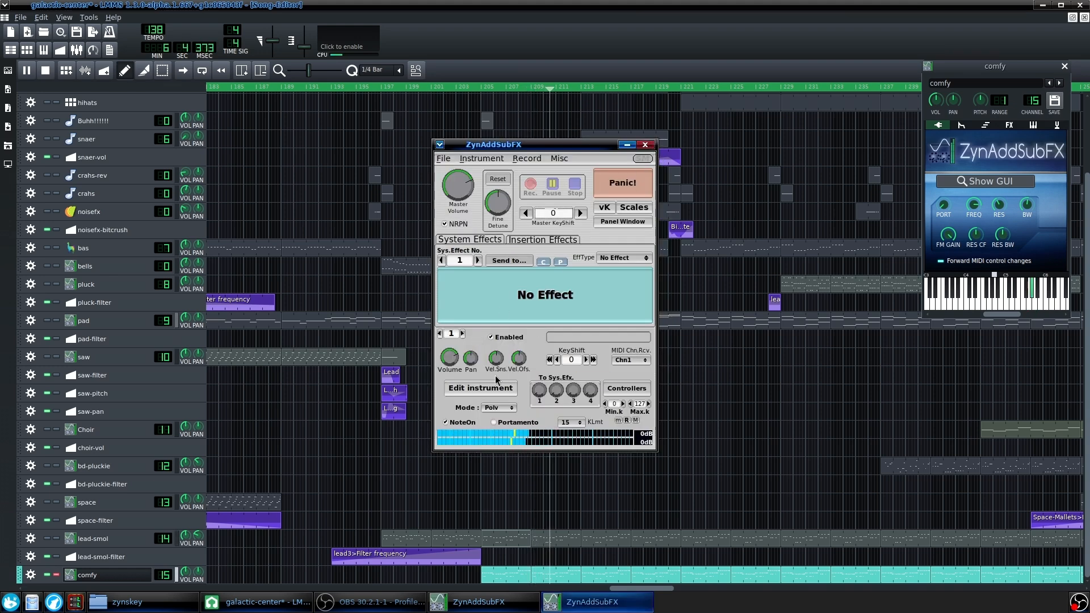
left_click(645, 145)
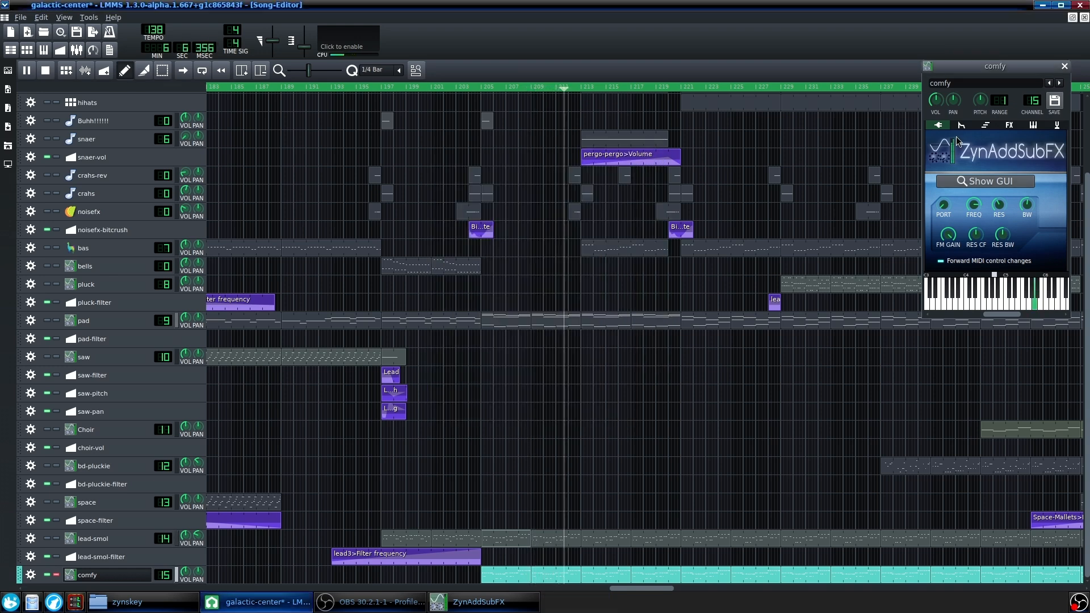
Compare the comfy track with its Echo Delay Line bypassed and re-enabled, and stop playback
left_click(1007, 126)
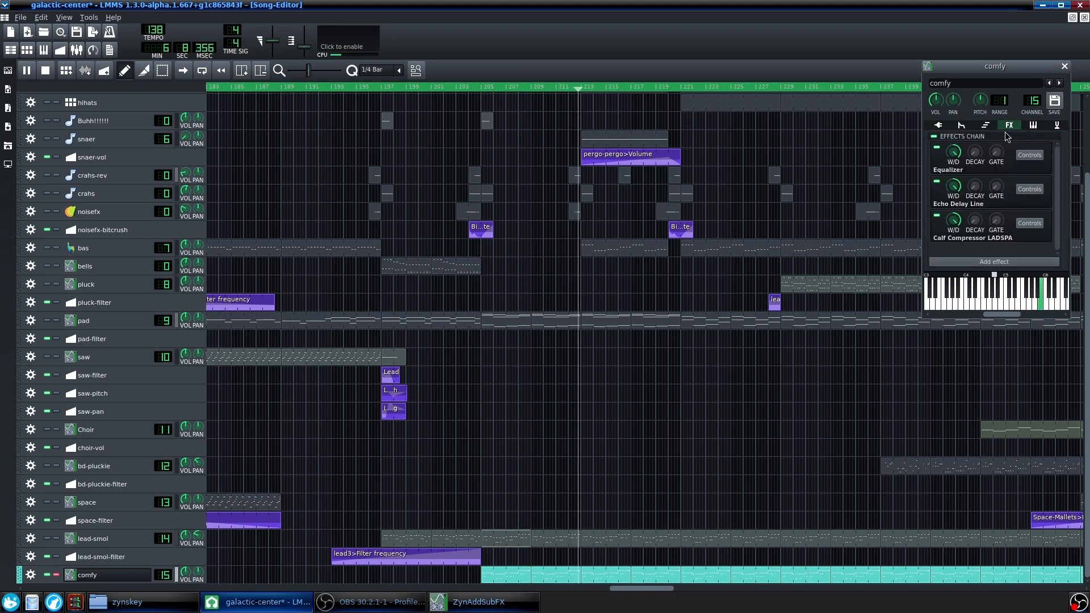
left_click(938, 182)
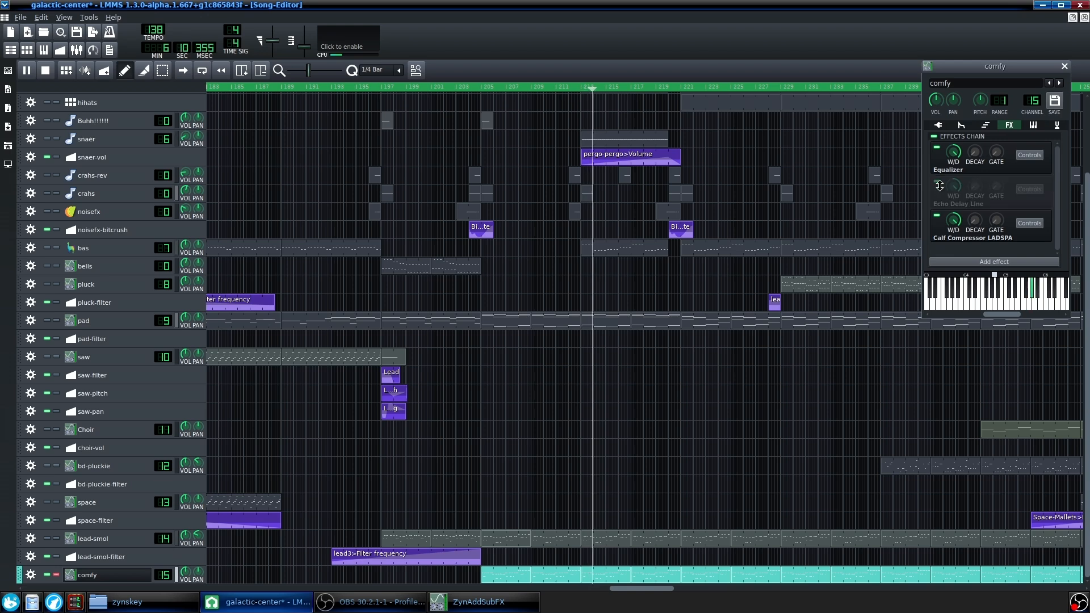
left_click(937, 183)
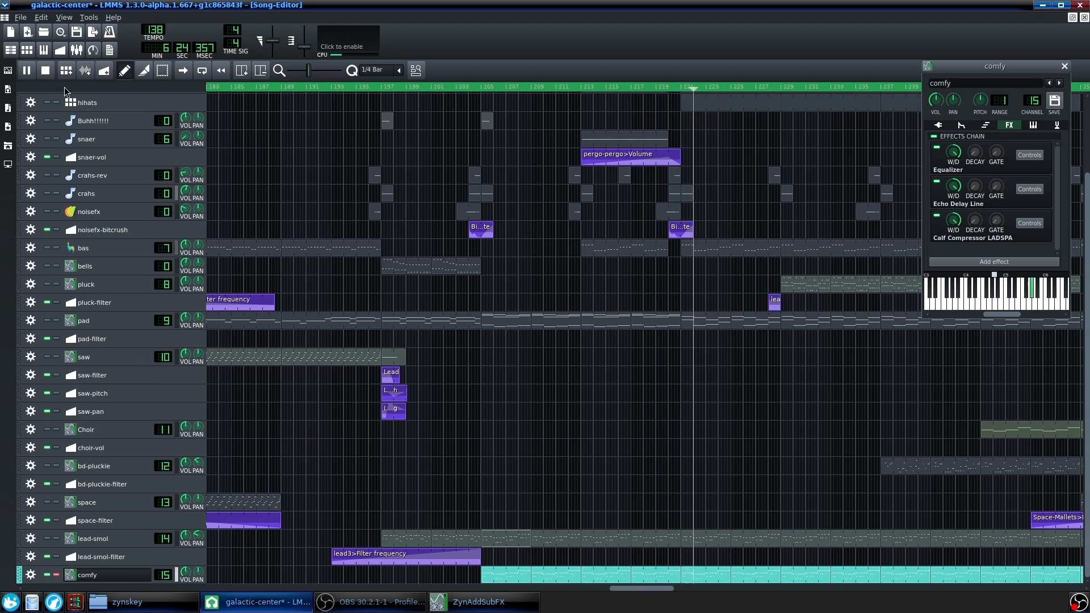
key("space")
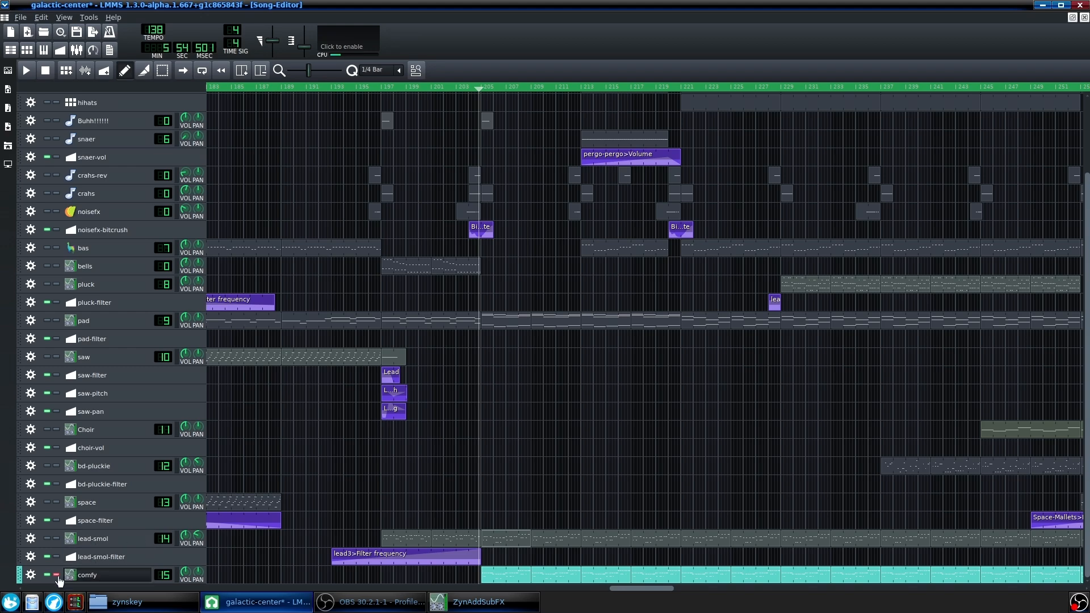
Audition the lead-smol and comfy tracks together, muting and unmuting lead-smol, and solo comfy again
left_click(57, 574)
left_click(56, 538)
left_click(47, 575)
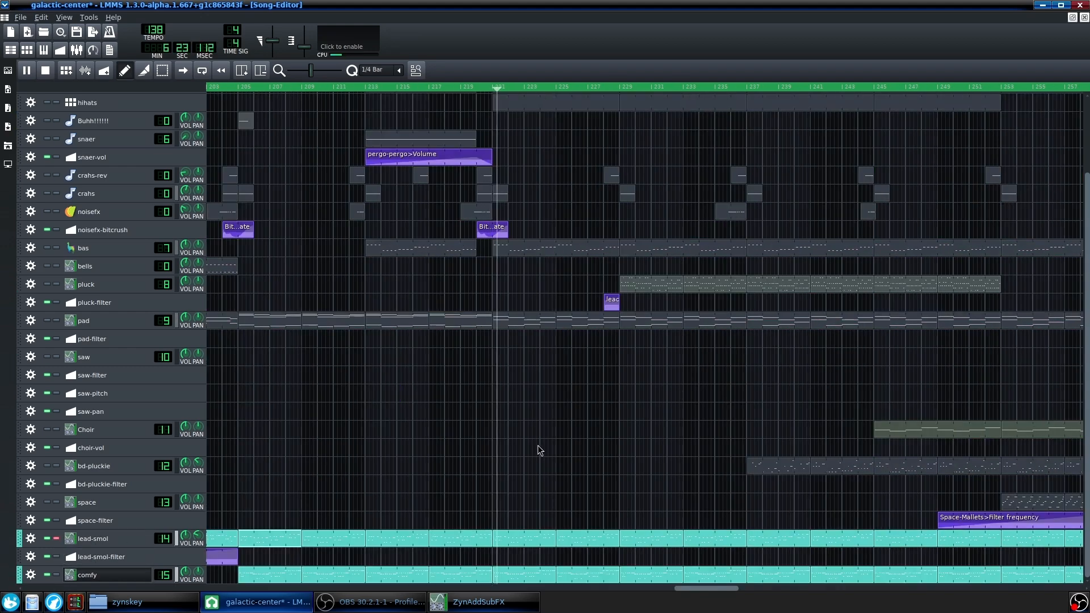
scroll(538, 445, "down", 2)
left_click(47, 538)
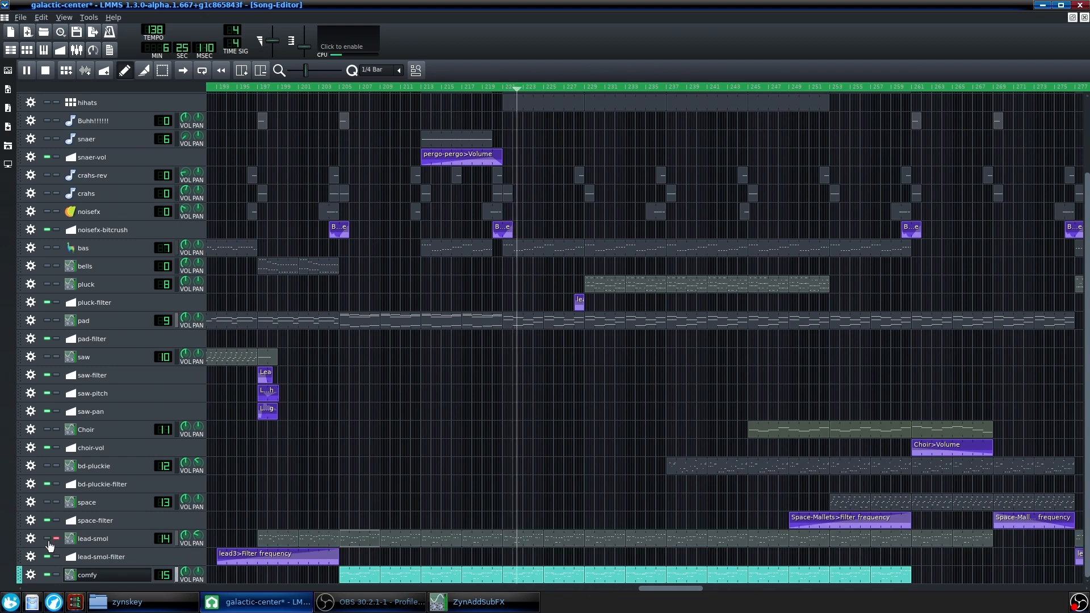
left_click(48, 538)
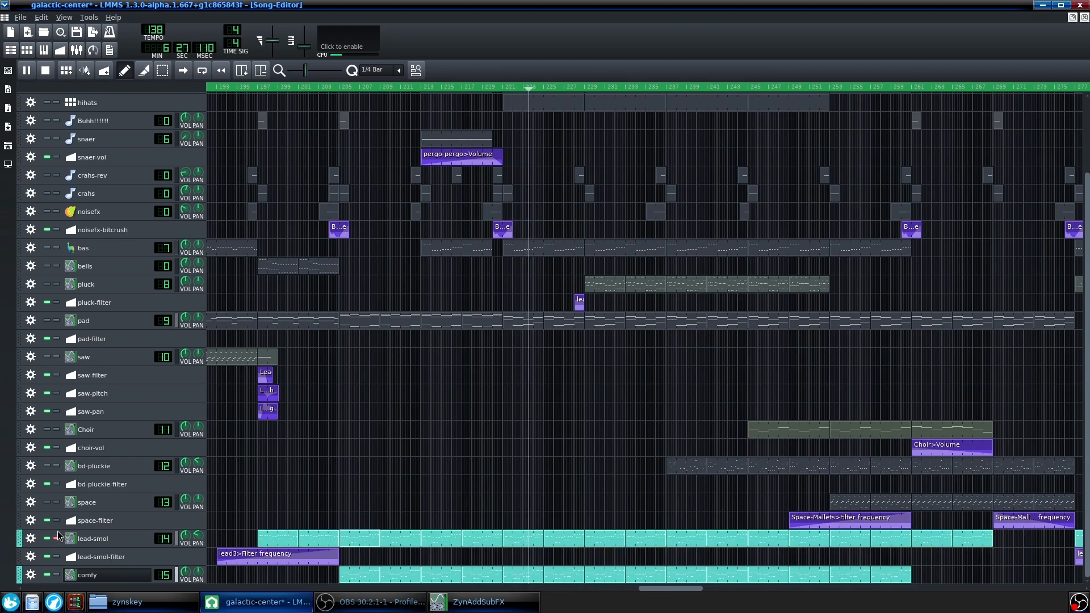
left_click(57, 575)
key("space")
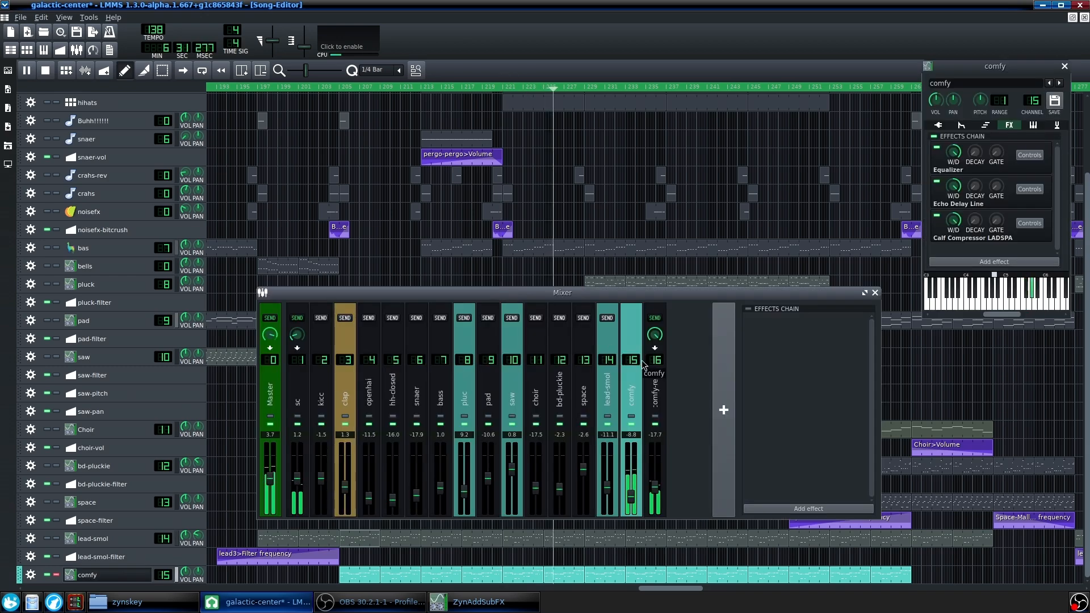
Compare the effects chains of mixer channels 15 (comfy) and 16 while the comfy track plays
left_click(656, 404)
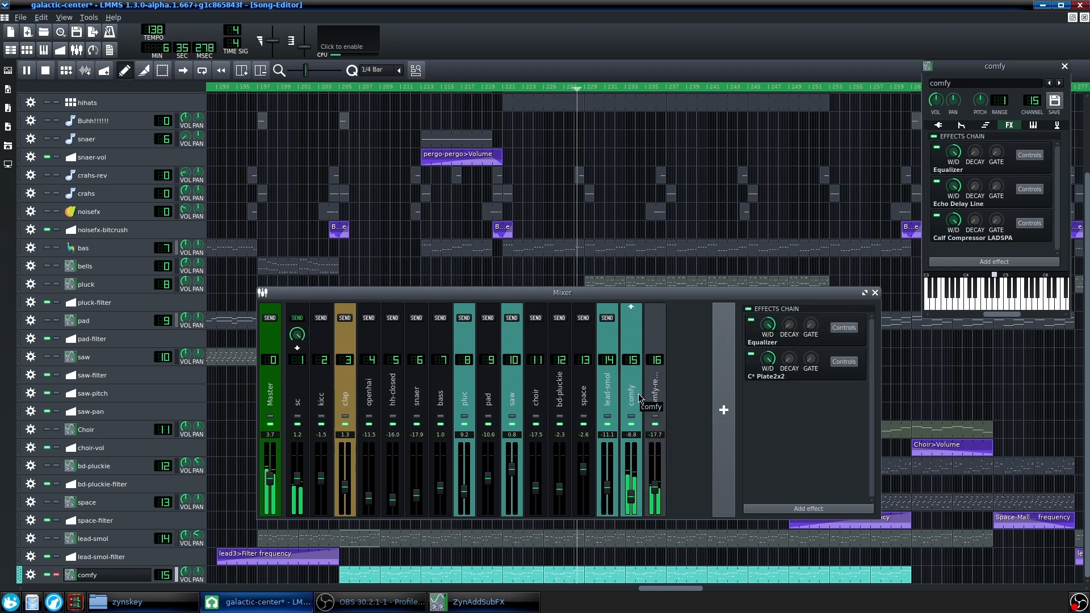
left_click(633, 401)
left_click(654, 406)
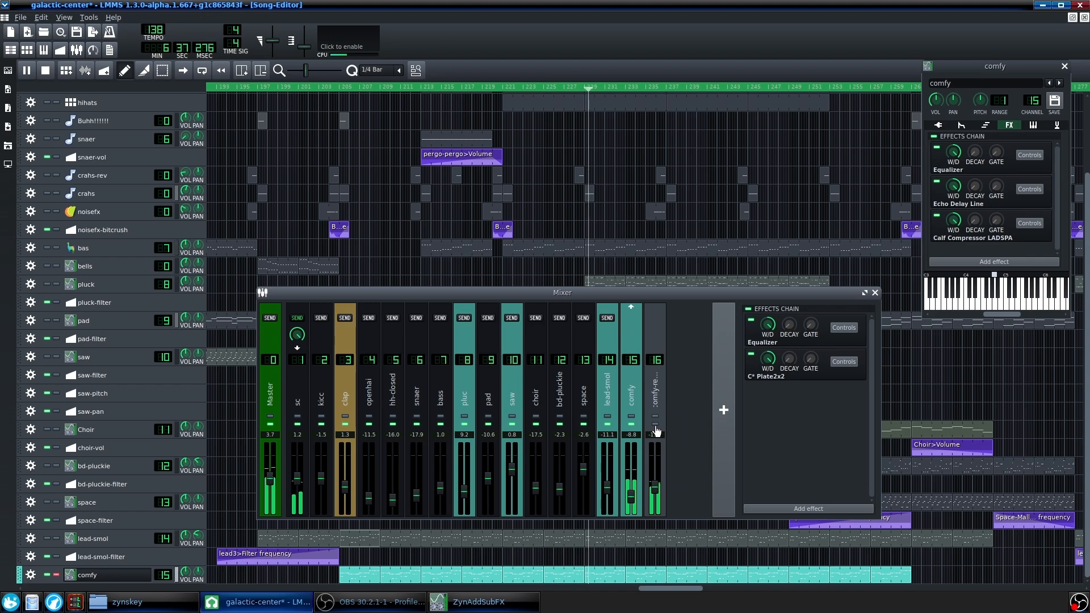
left_click(632, 403)
left_click(655, 403)
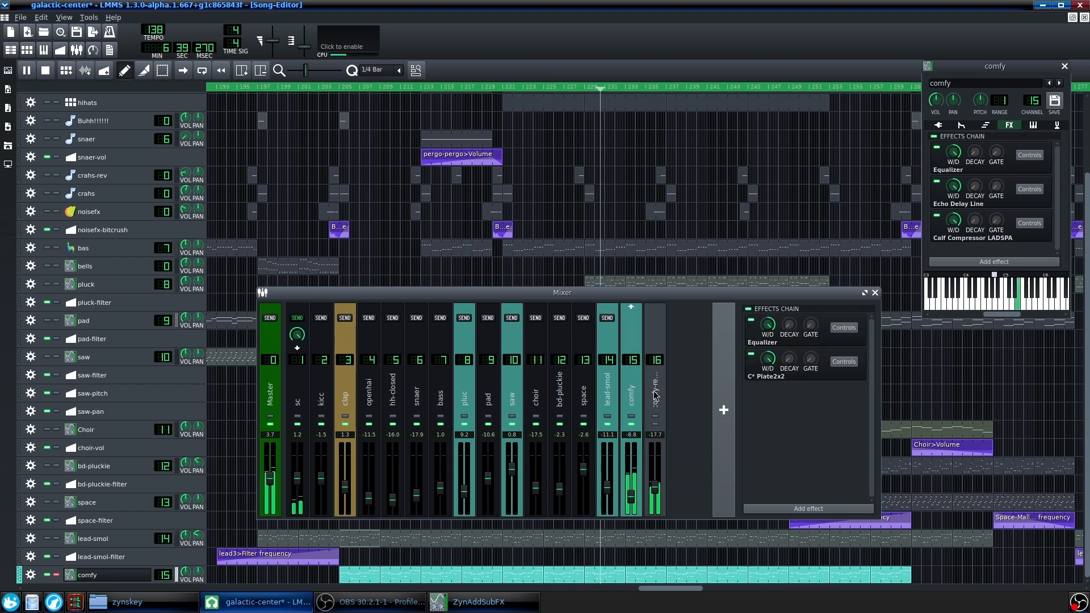
left_click(631, 400)
left_click(656, 400)
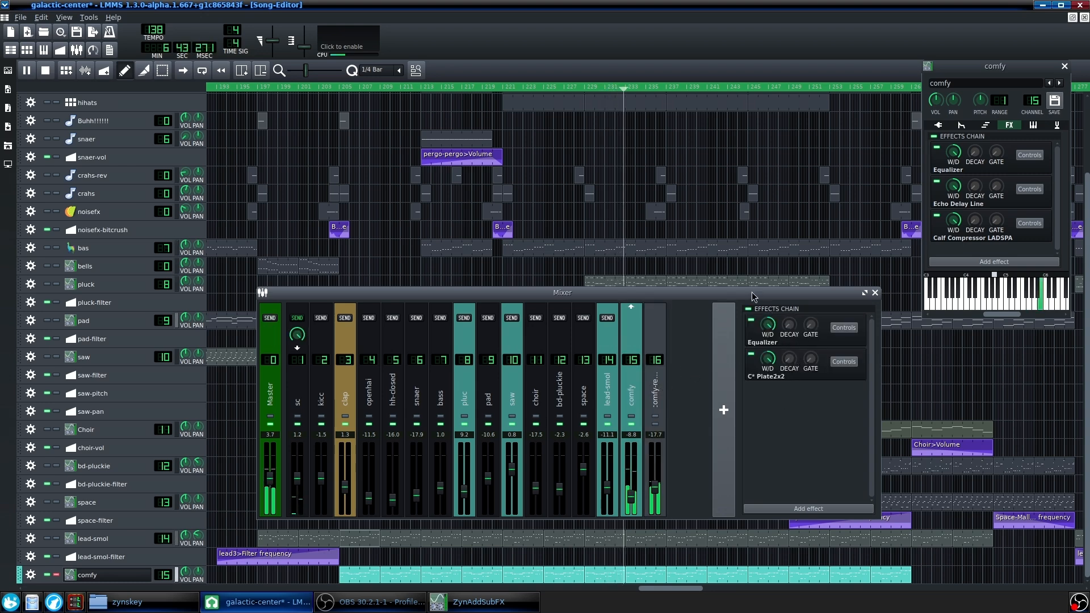
Examine the Equalizer on mixer channel 16, close it, and revisit the chains of channels 15 and 16
left_click_drag(780, 293, 716, 213)
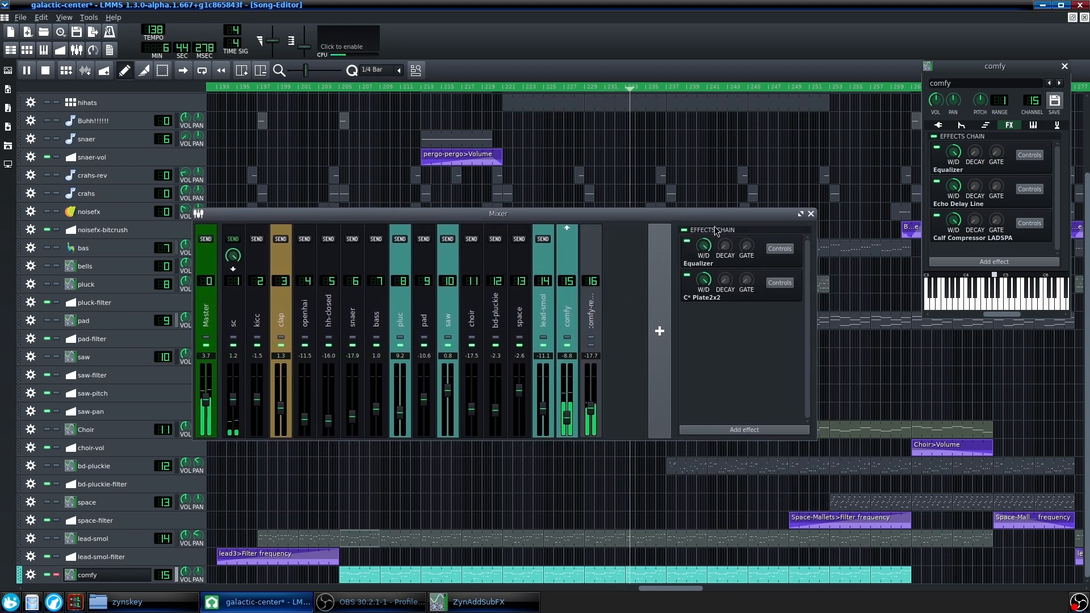
left_click(785, 249)
left_click_drag(156, 131, 504, 305)
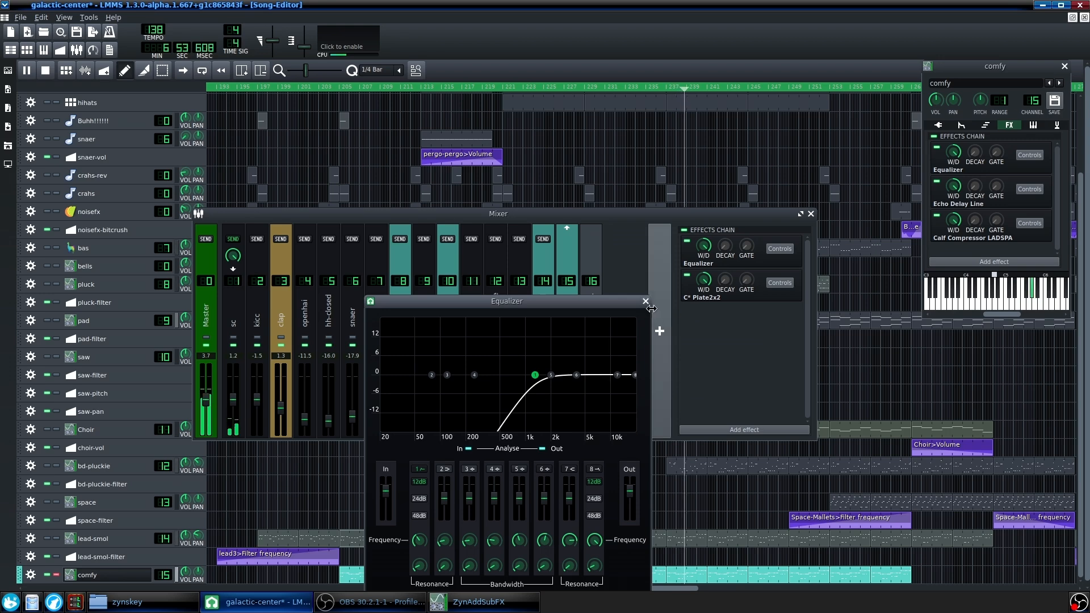
left_click(646, 301)
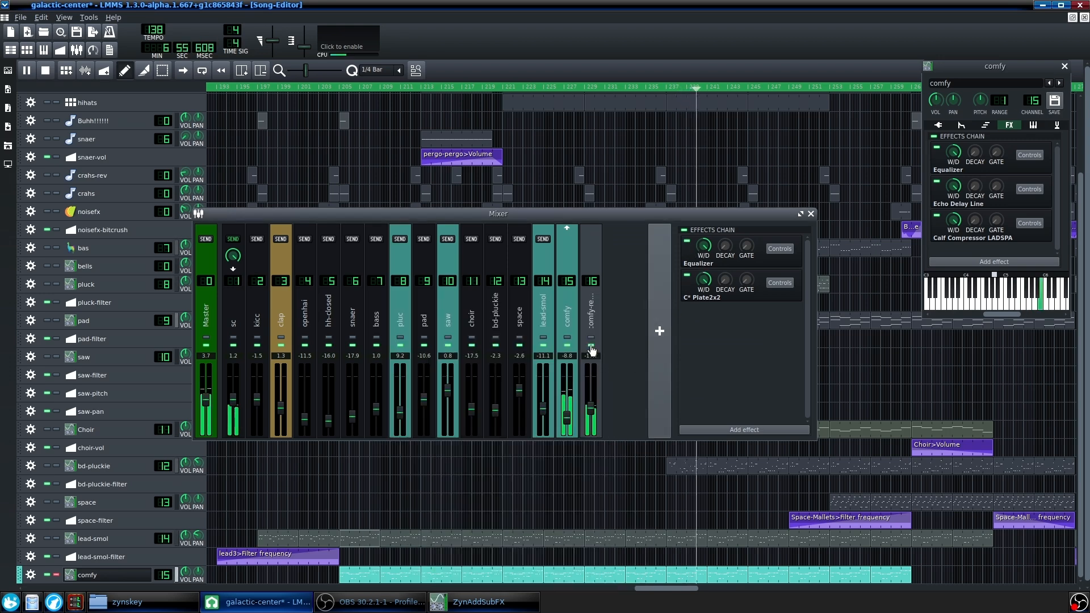
left_click(571, 302)
left_click(588, 295)
left_click(572, 293)
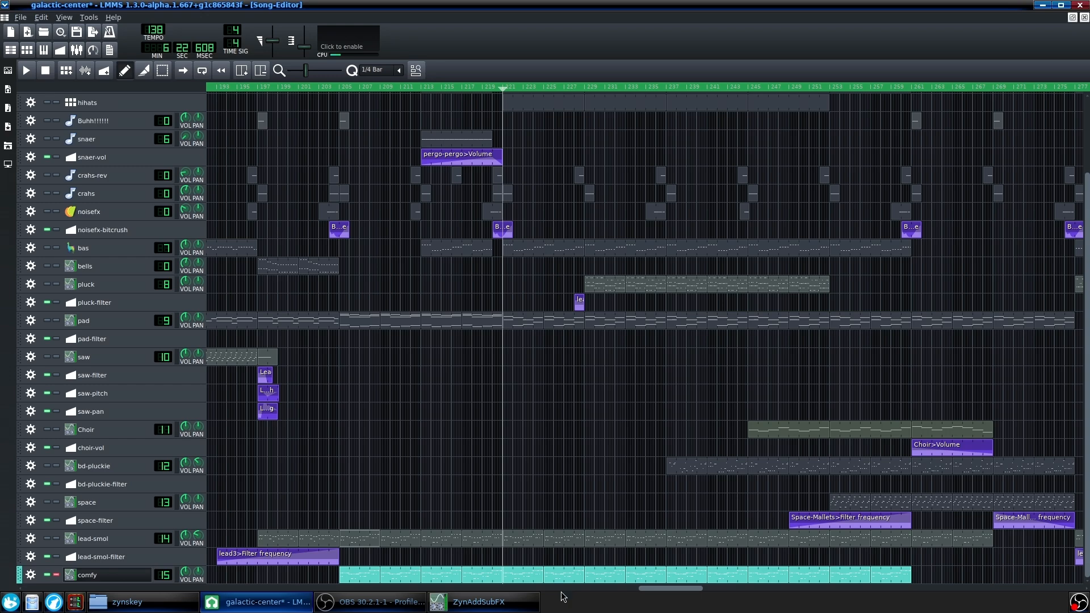
Open the comfy clip at bar 221 in the Piano-Roll and display its note velocities
double_click(519, 578)
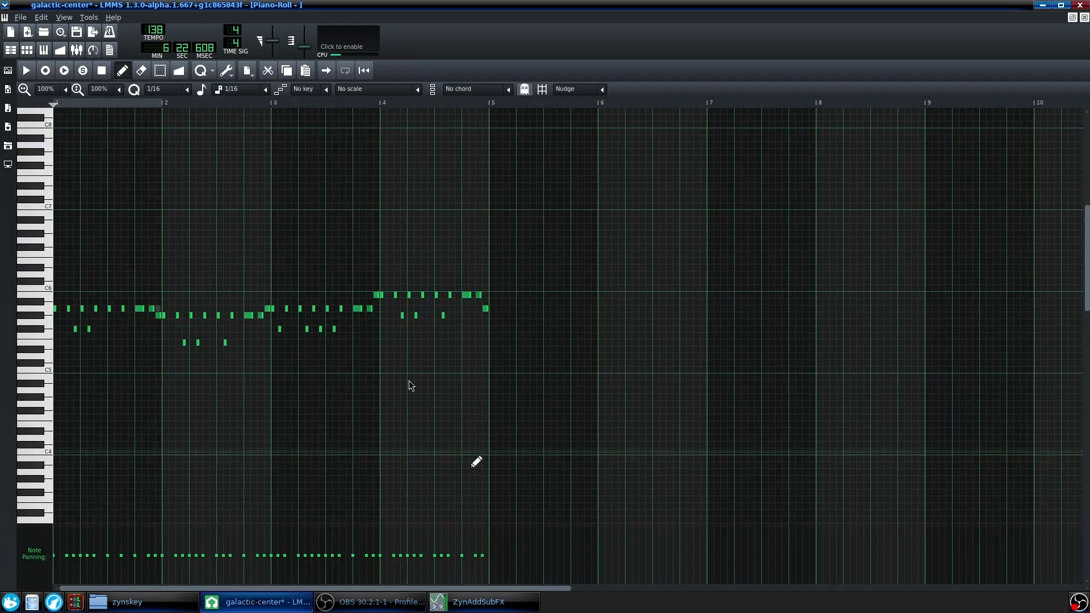
scroll(148, 350, "up", 3)
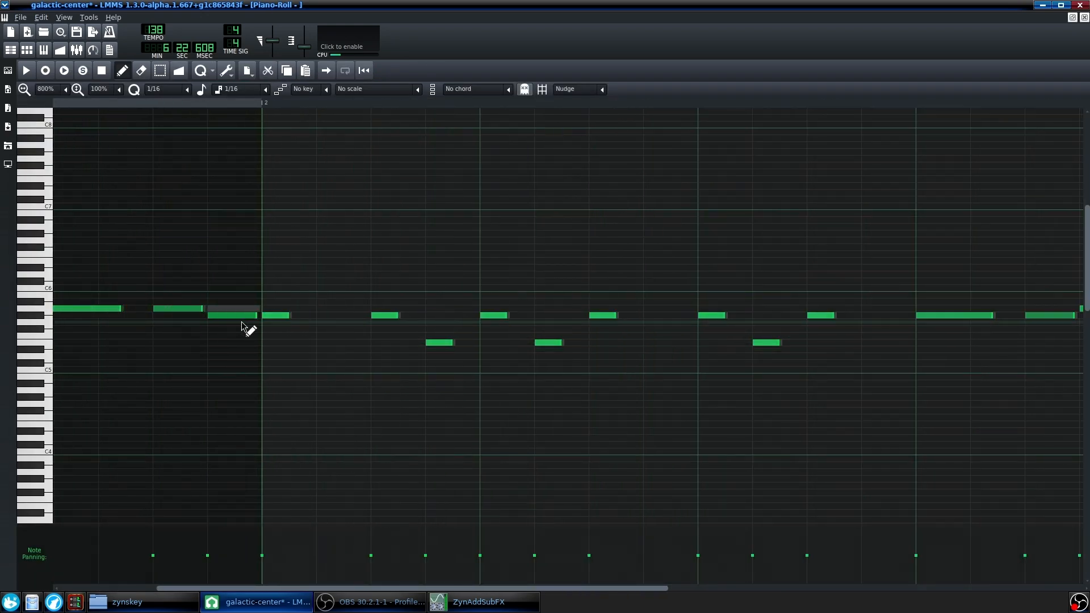
scroll(216, 430, "down", 2)
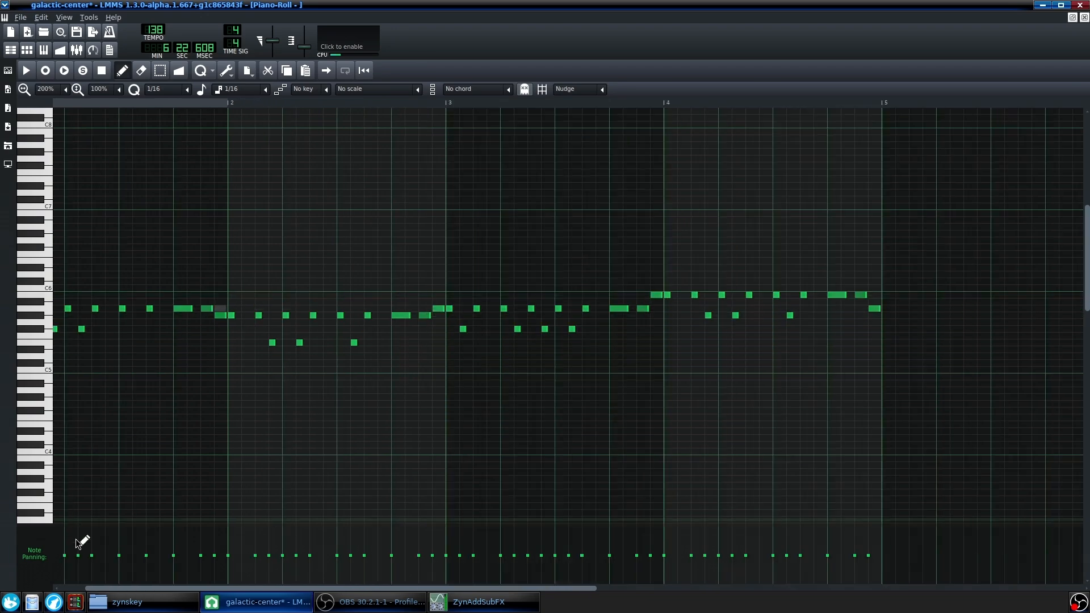
left_click(35, 556)
Audition the comfy clip's melody from its start twice, stopping playback each time
key("space")
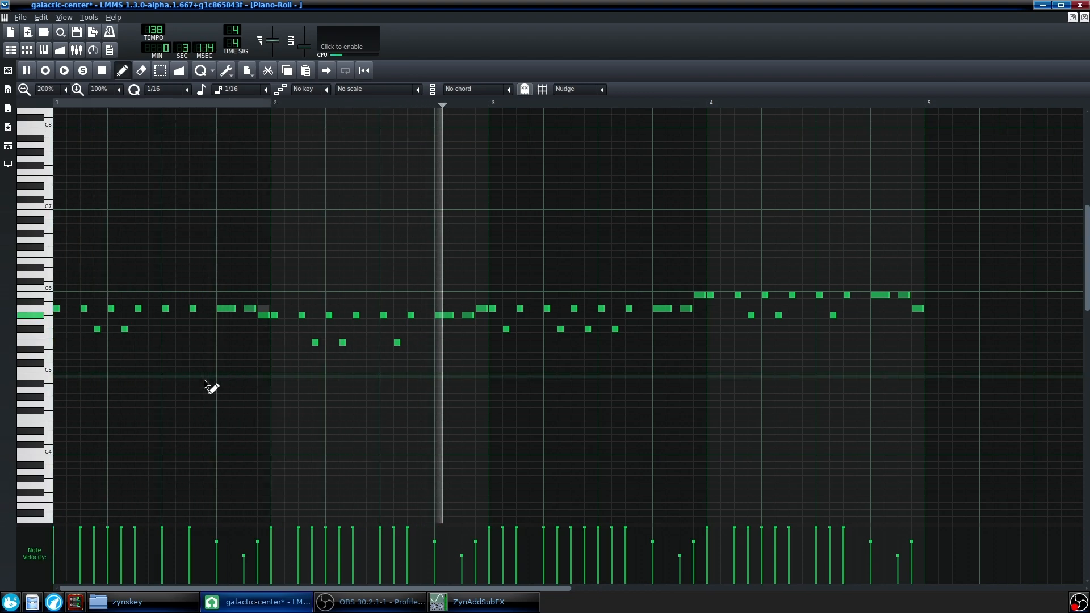
key("space")
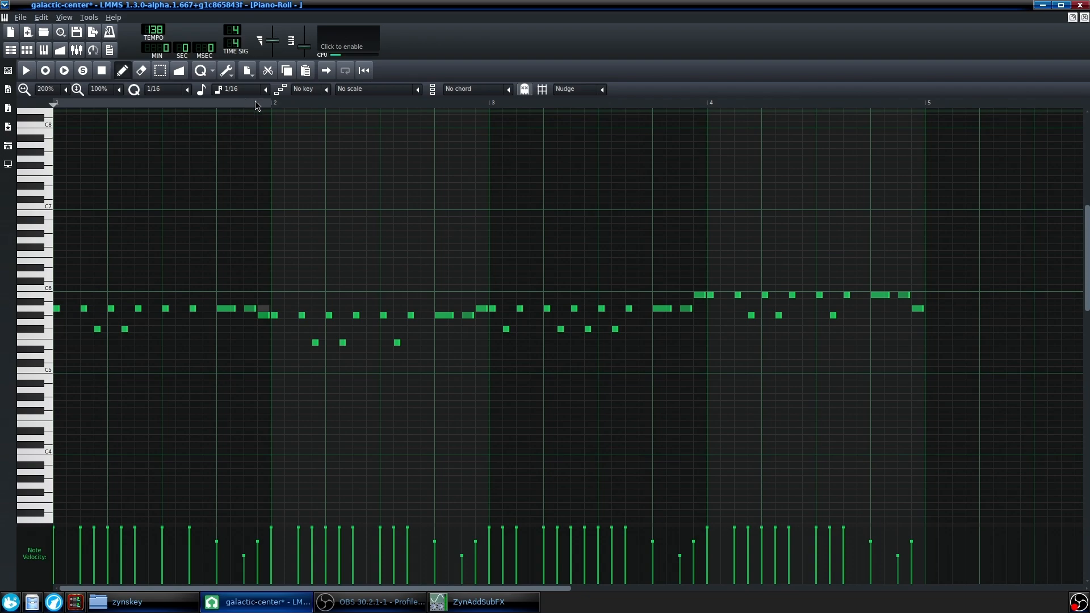
left_click(236, 103)
key("space")
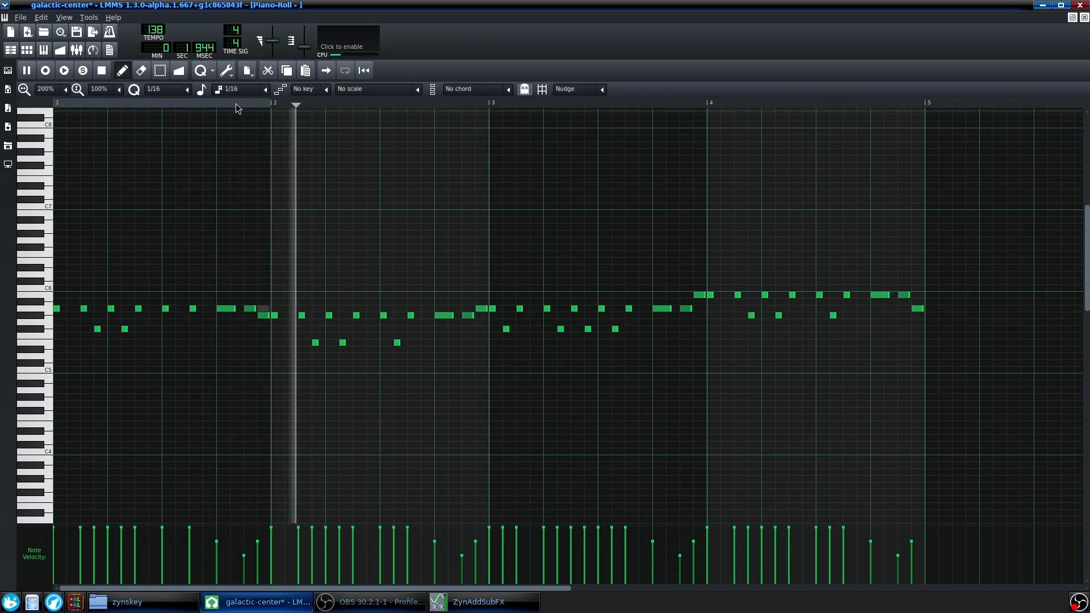
key("space")
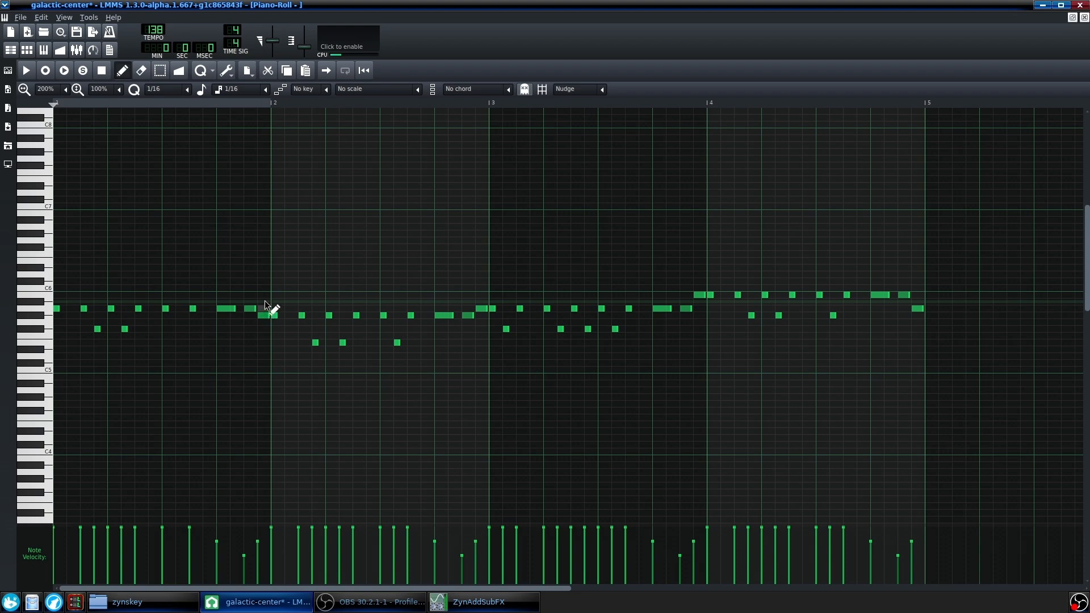
Audition the comfy clip without the two closing notes of bar 1, and undo the note deletions
key("space")
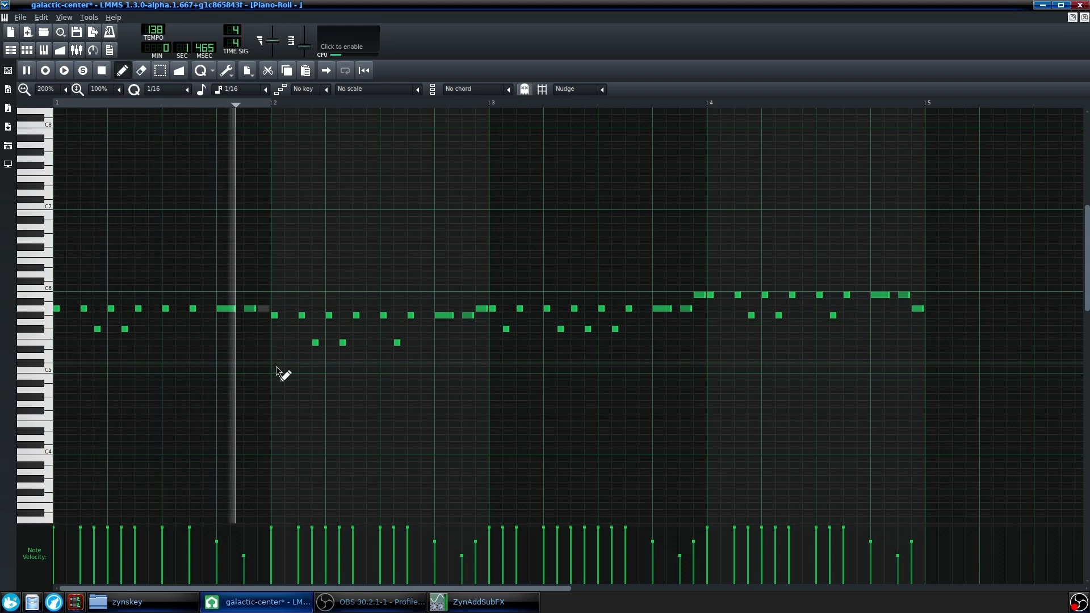
key("space")
left_click(247, 311)
right_click(247, 313)
key("space")
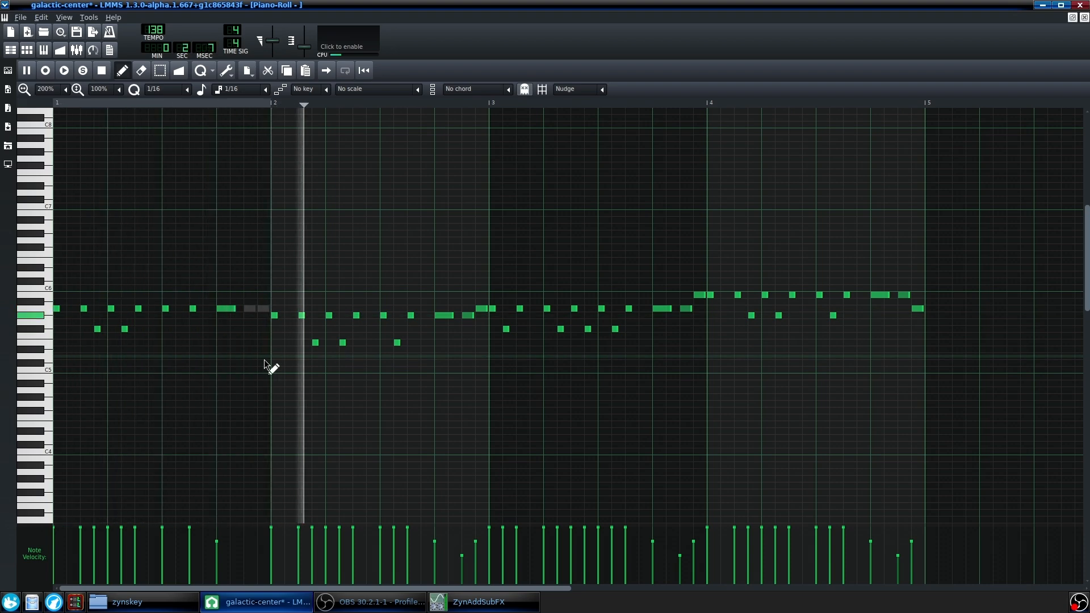
key("space")
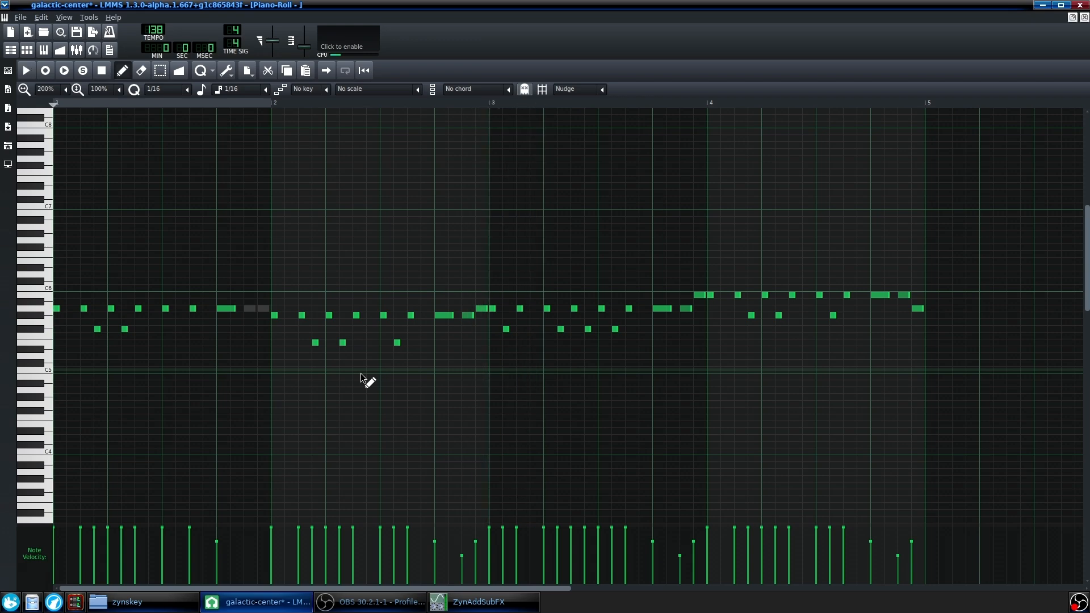
key("ctrl+z")
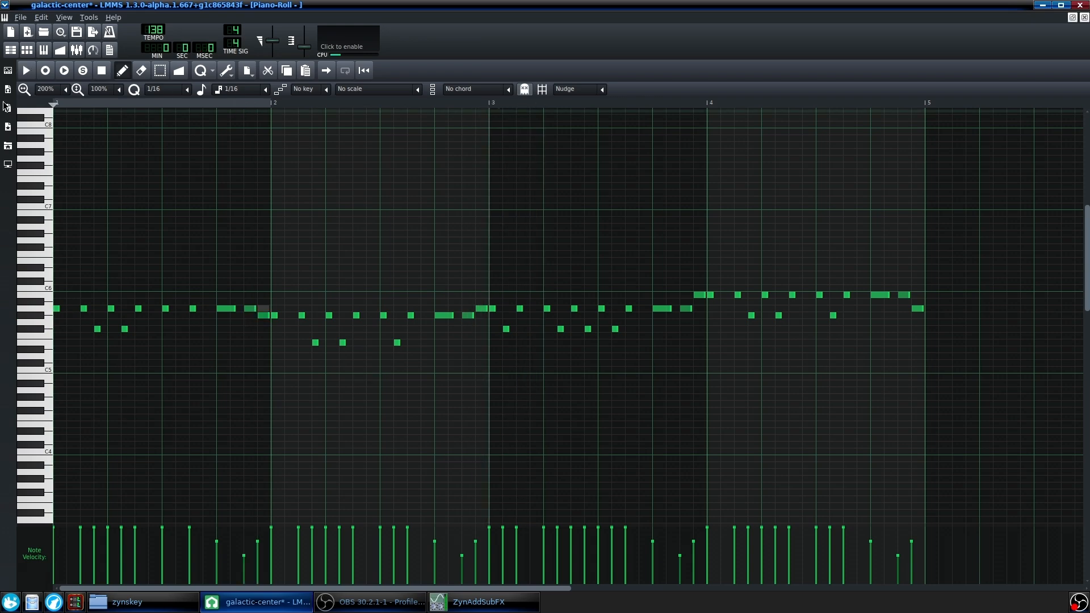
Play the comfy clip with all its notes, stop playback, and return to the Song-Editor
key("space")
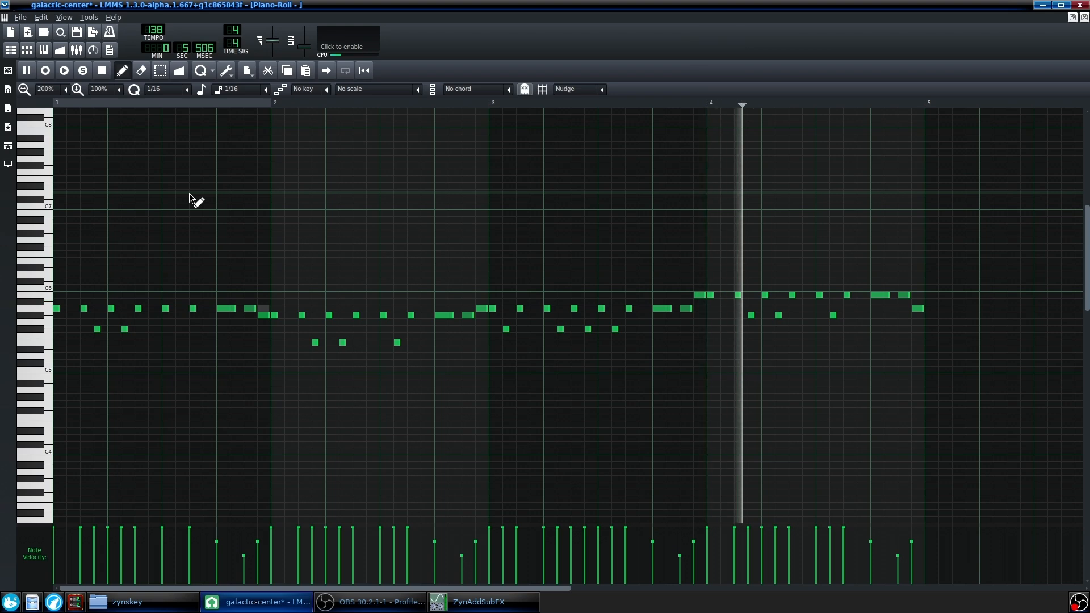
left_click(102, 71)
scroll(168, 212, "up", 6)
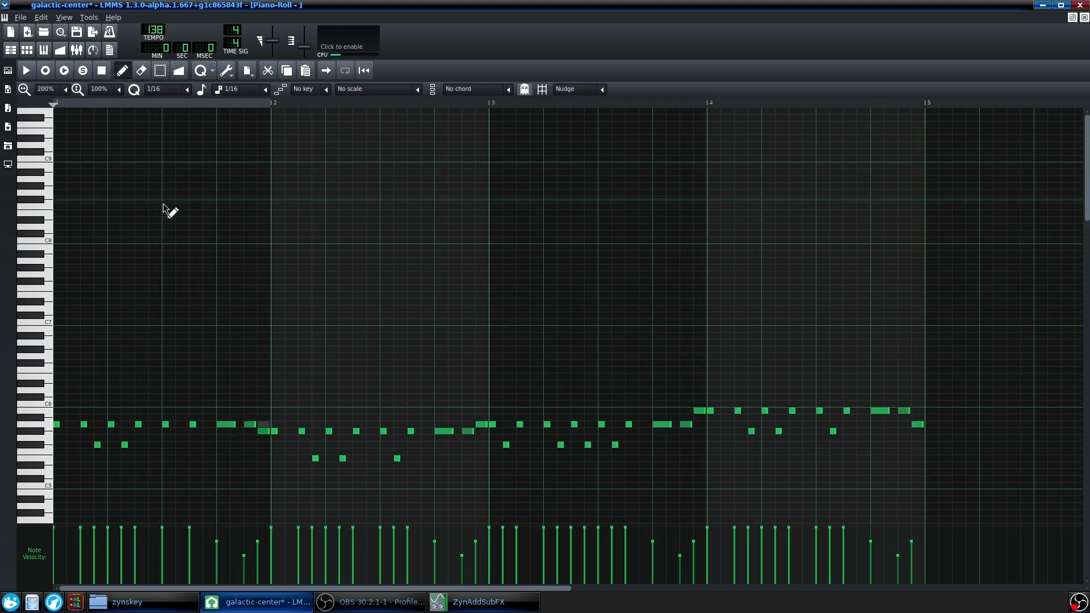
scroll(170, 212, "down", 5)
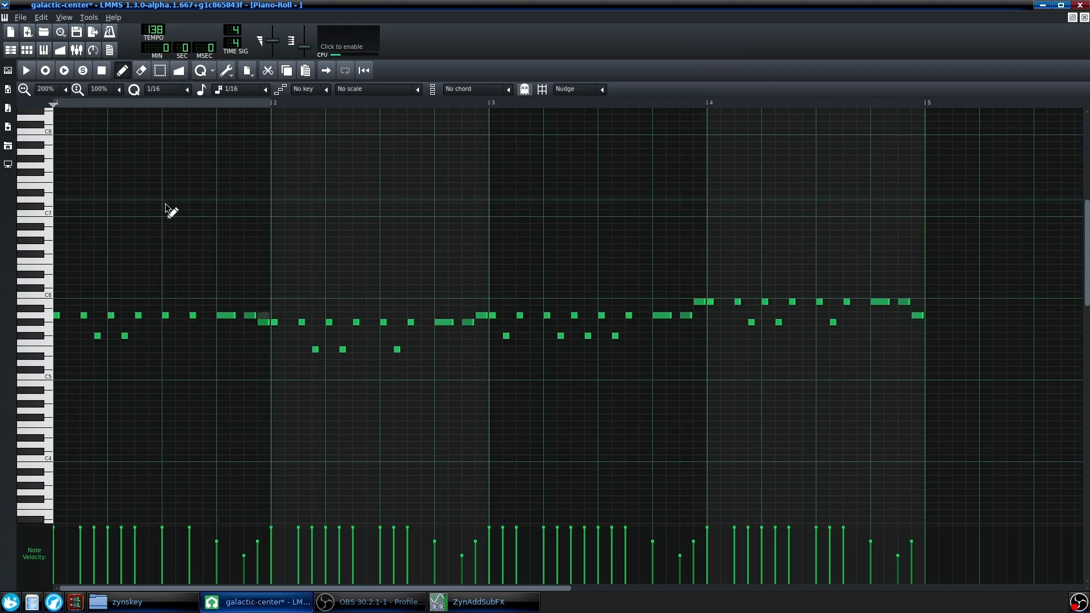
left_click(1084, 17)
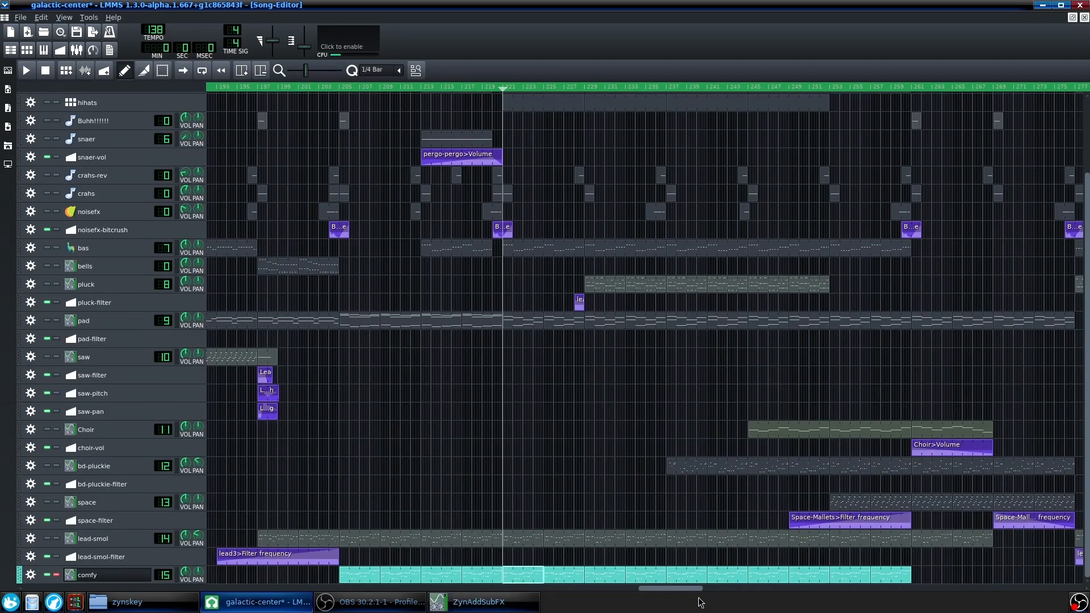
Unsolo the comfy track and bring the arrangement from bar 209 onward into view
left_click_drag(699, 589, 735, 590)
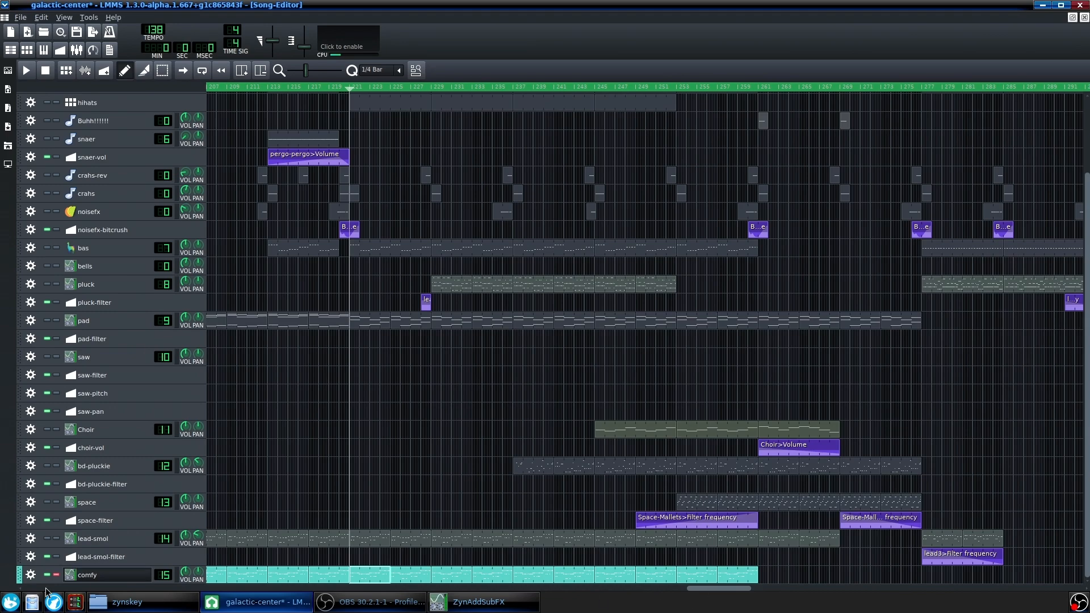
left_click(58, 575)
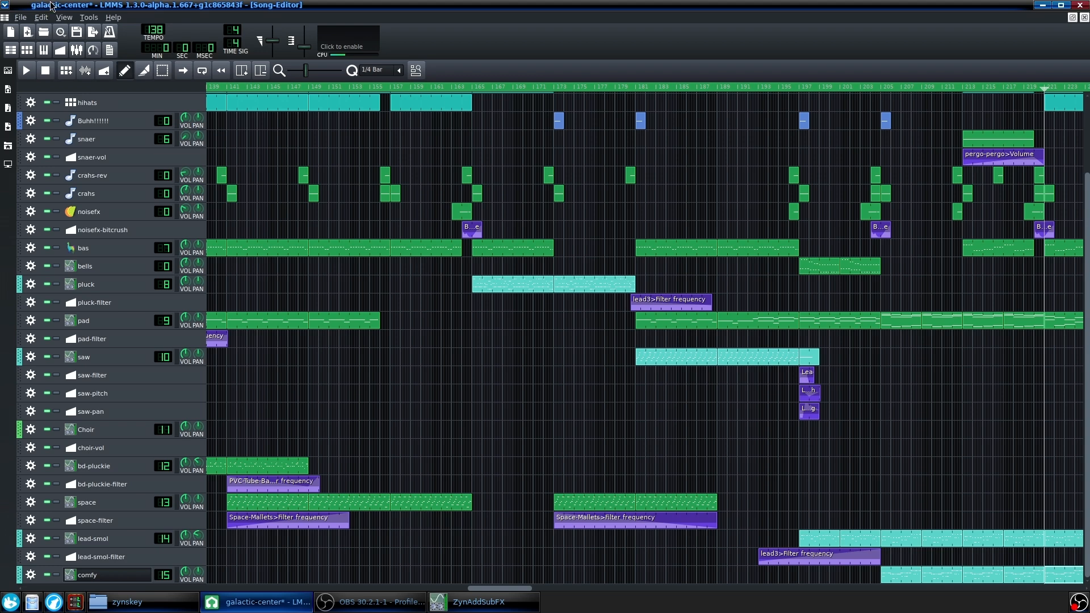
left_click_drag(531, 594, 754, 591)
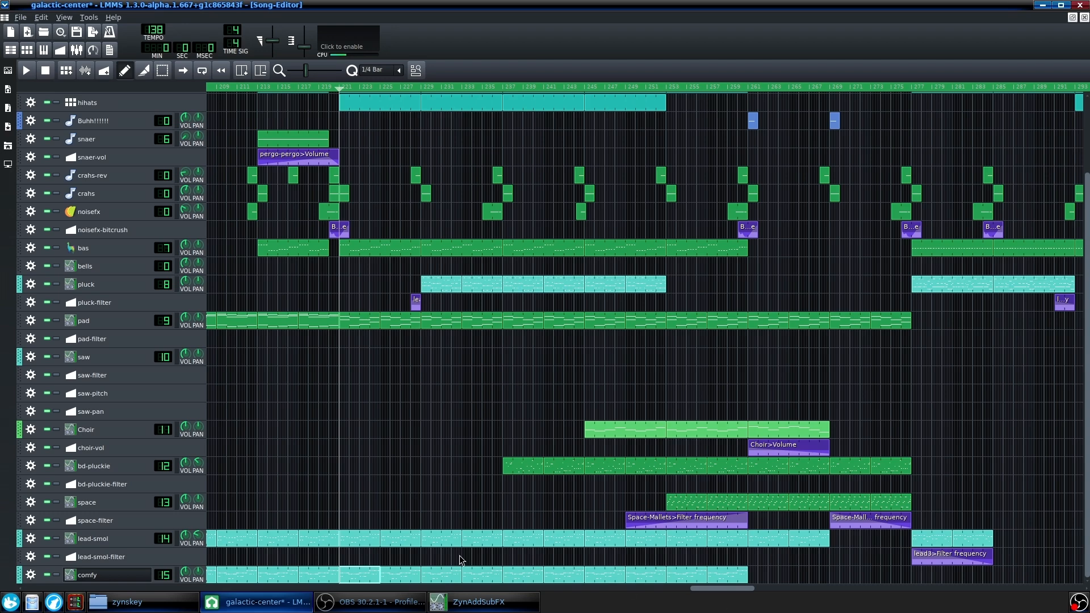
right_click(495, 599)
left_click(482, 583)
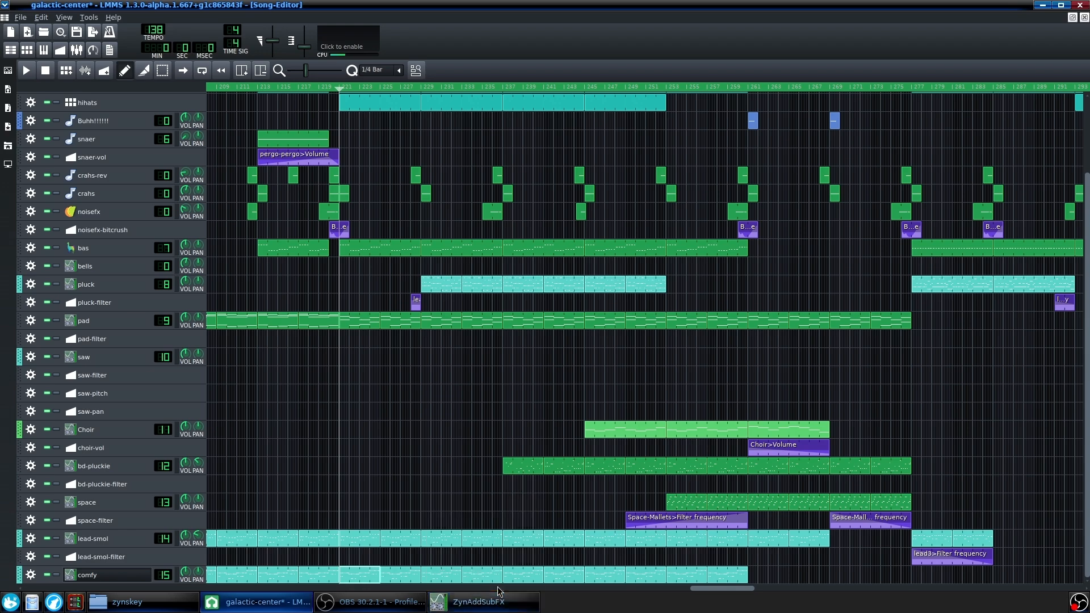